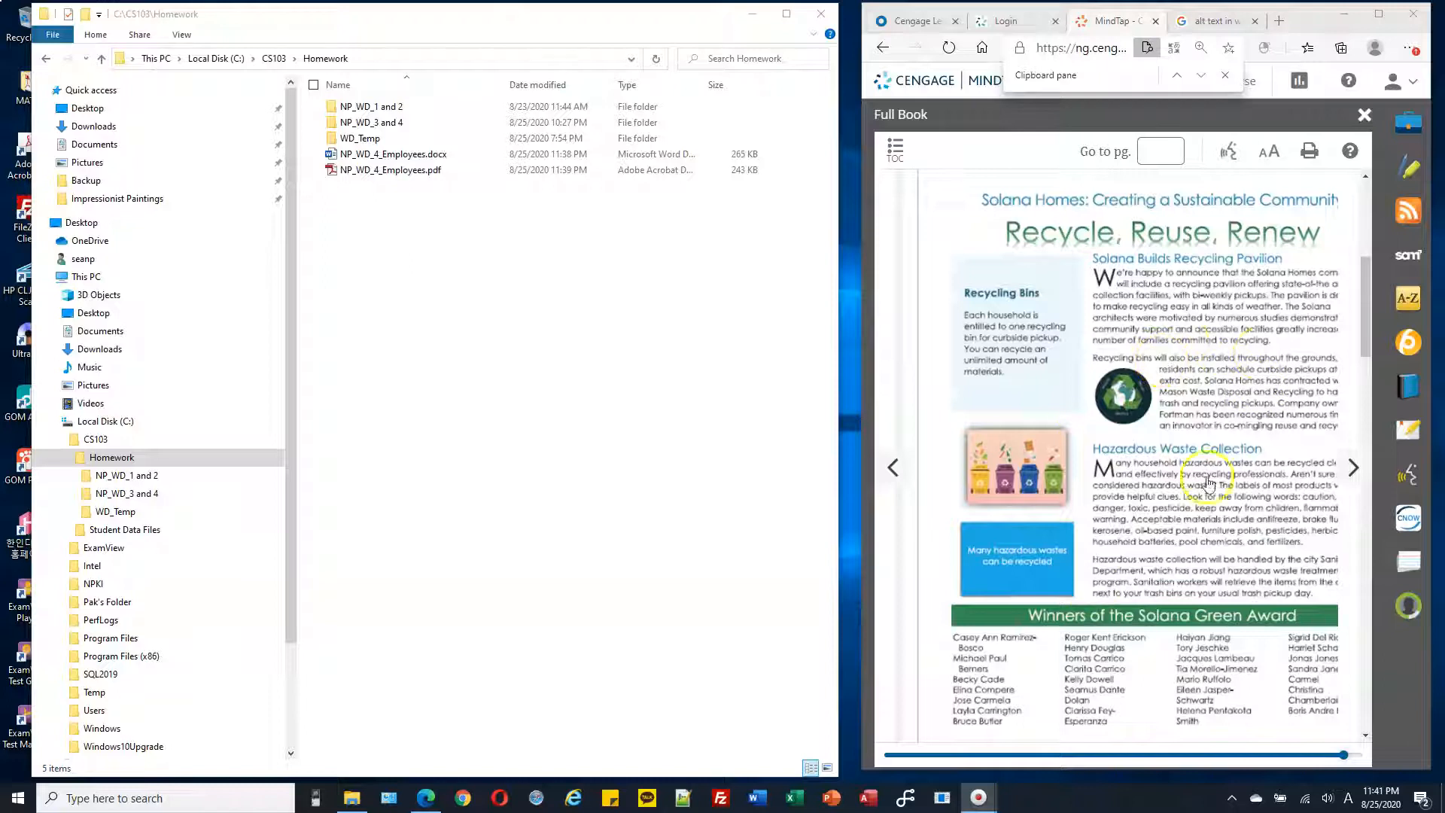
- Copy NP_WD_4-3.docx from the Word4 > Case1 data folder into the Homework folder
scroll(1131, 543, "down", 5)
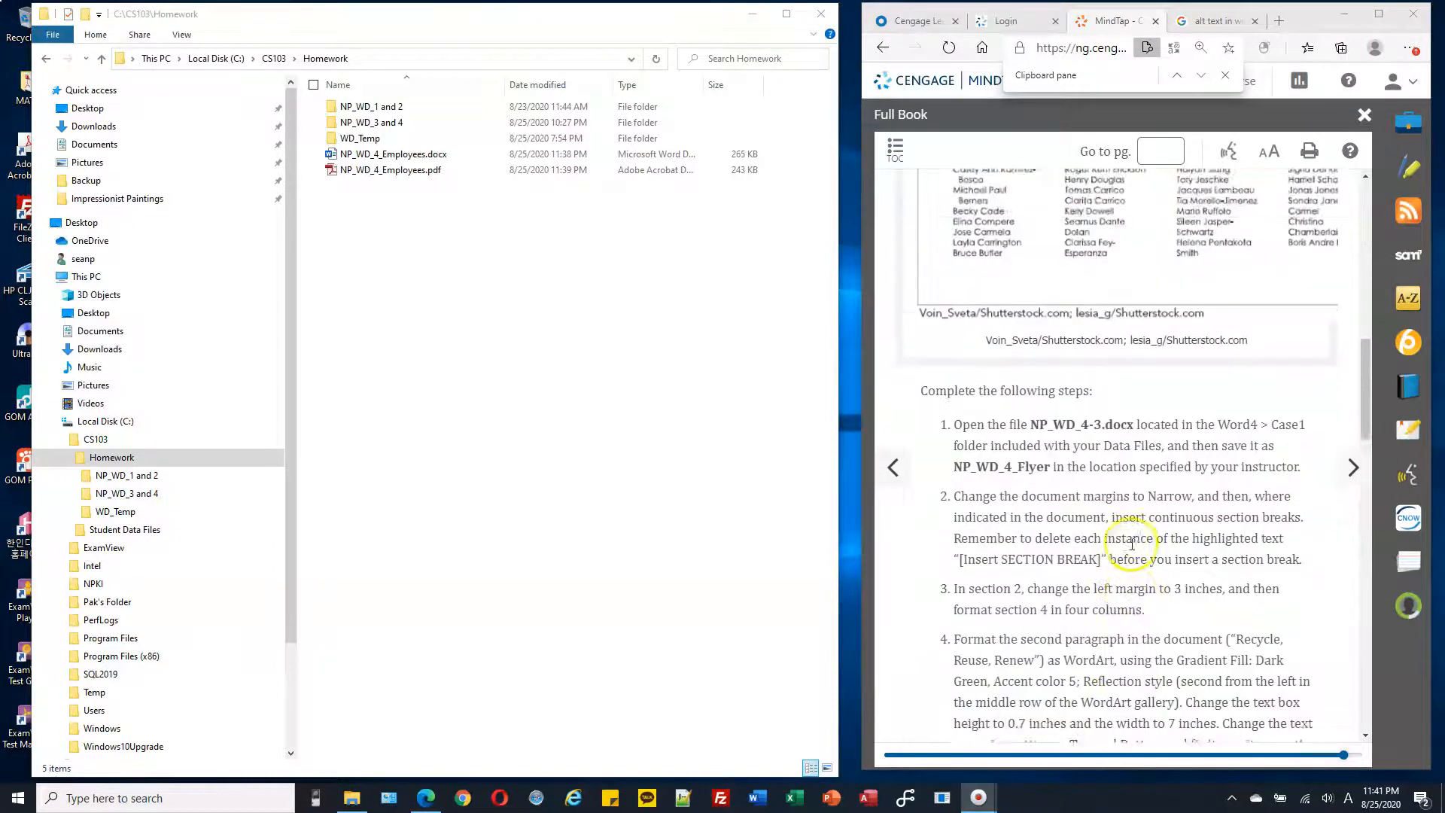
scroll(1131, 544, "up", 1)
left_click_drag(1038, 462, 1121, 465)
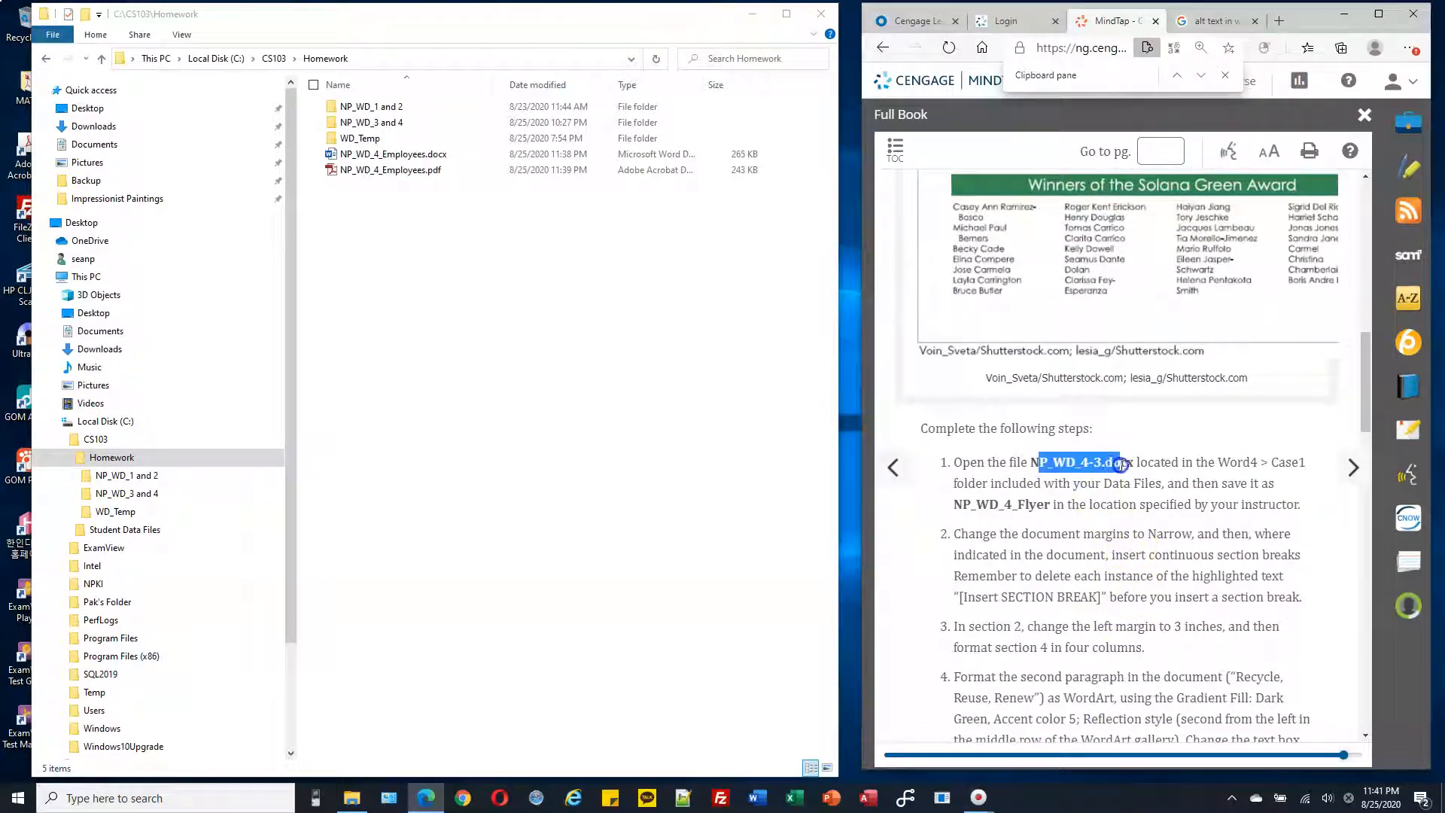
left_click_drag(975, 504, 1039, 506)
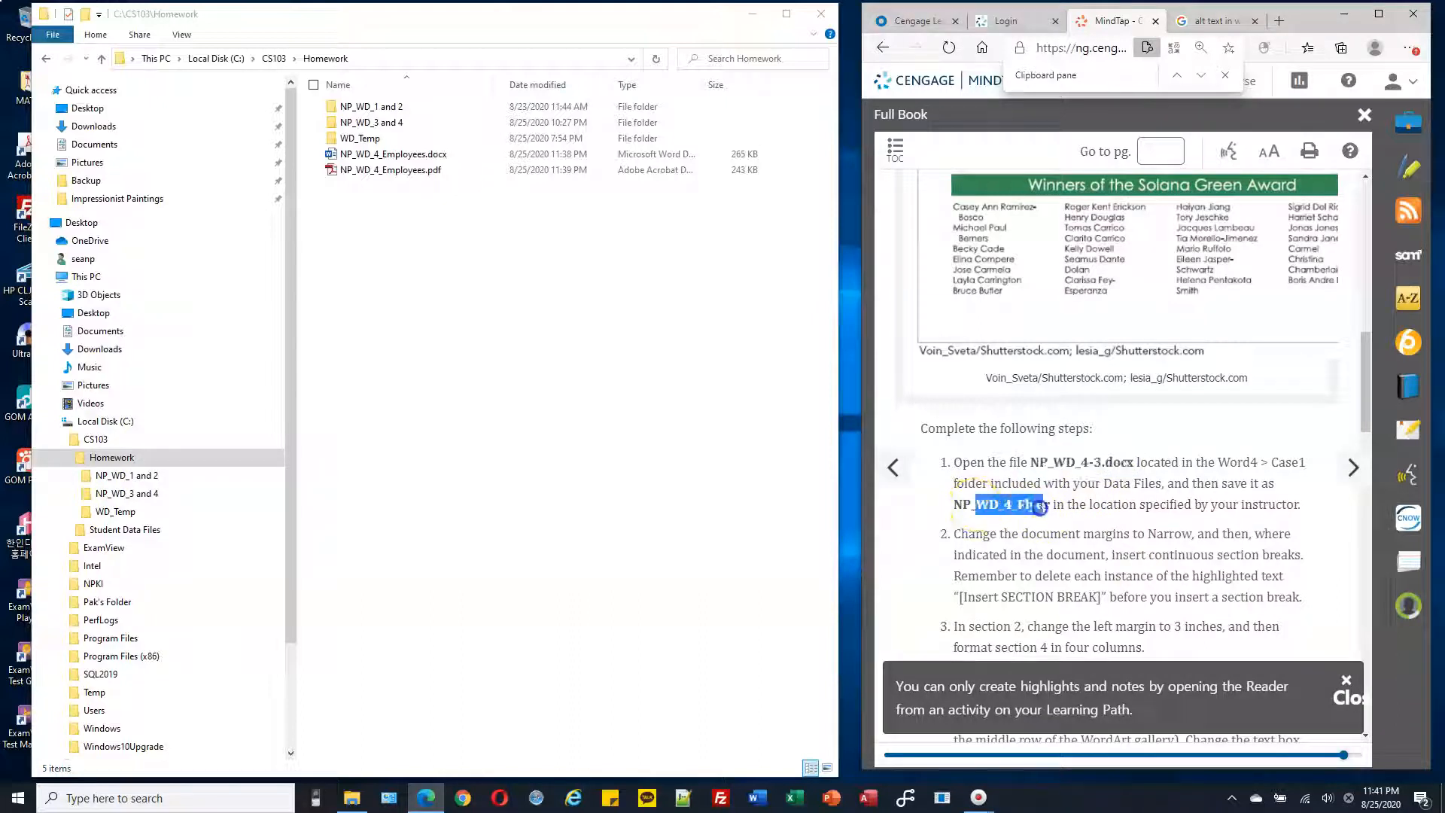
left_click(70, 529)
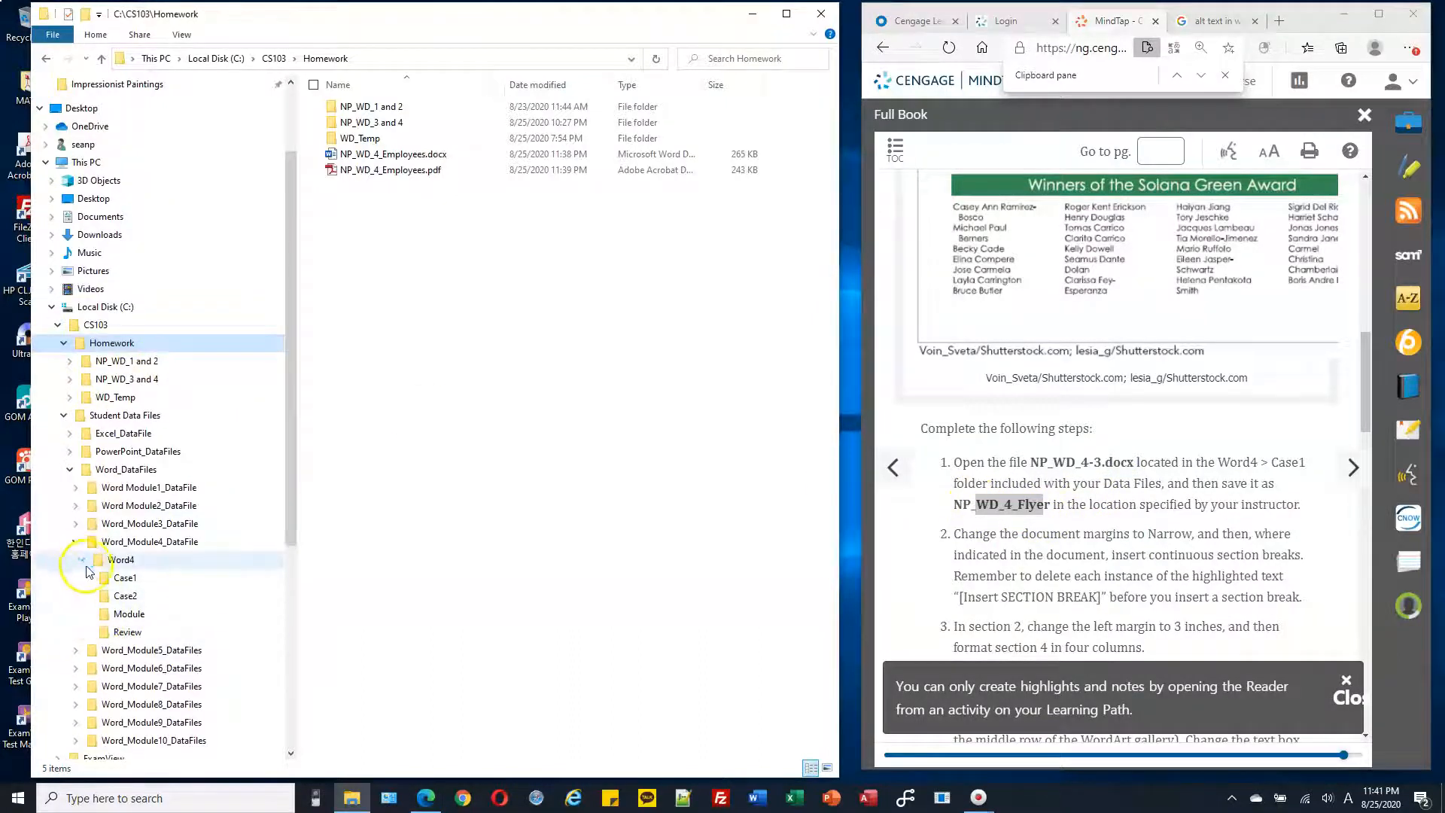
left_click(123, 578)
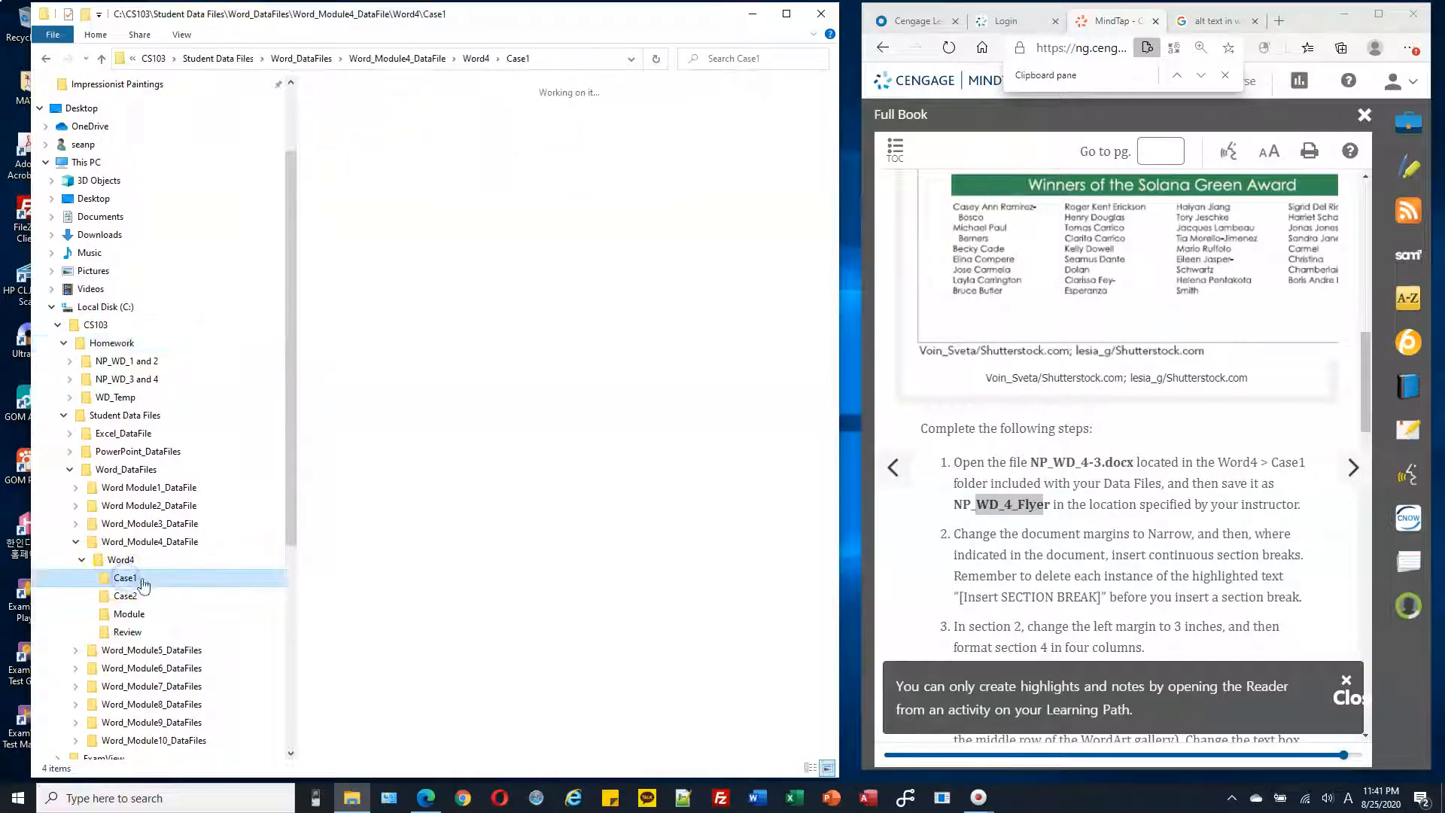
left_click(373, 106)
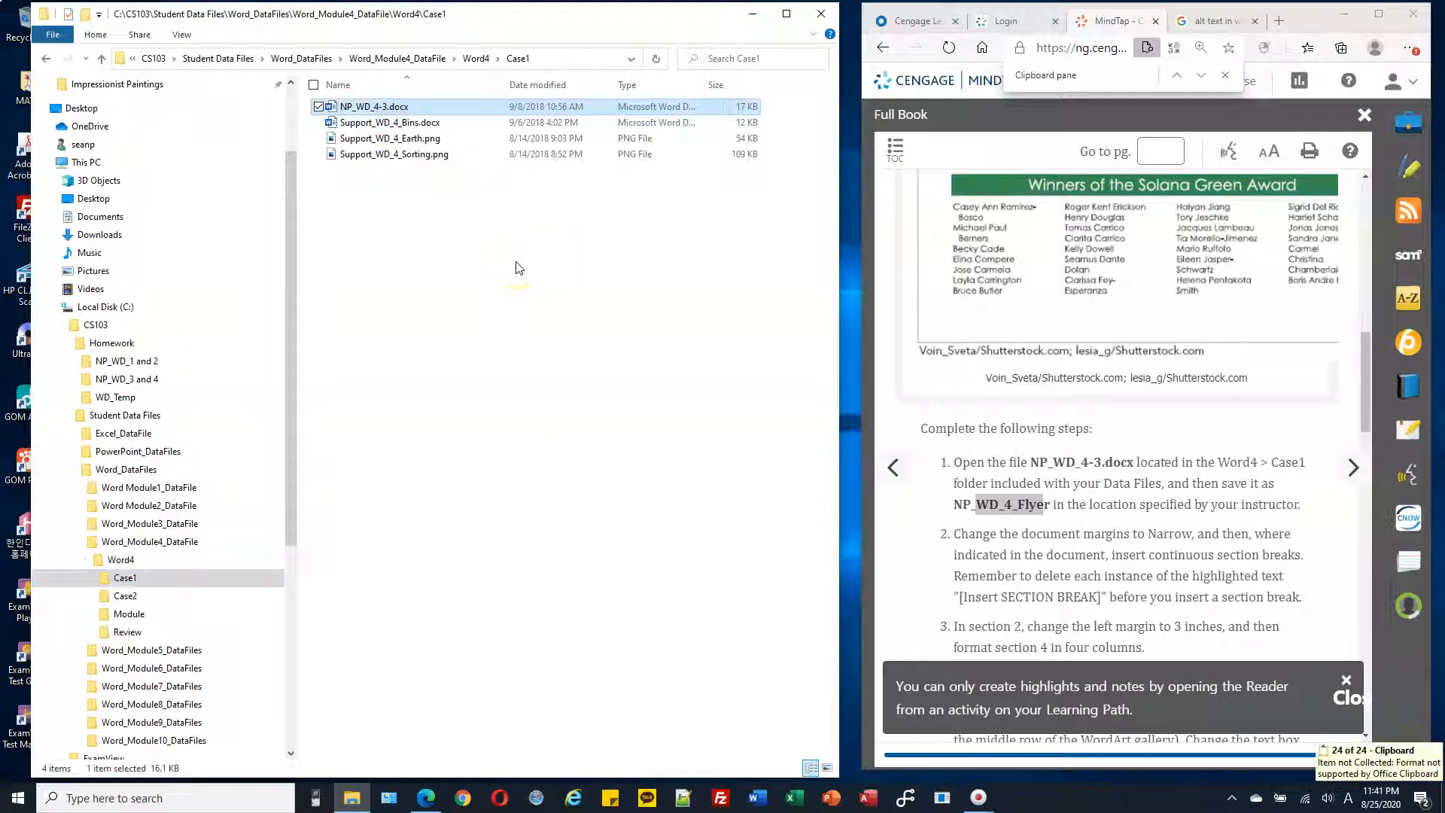
left_click(149, 342)
left_click(447, 331)
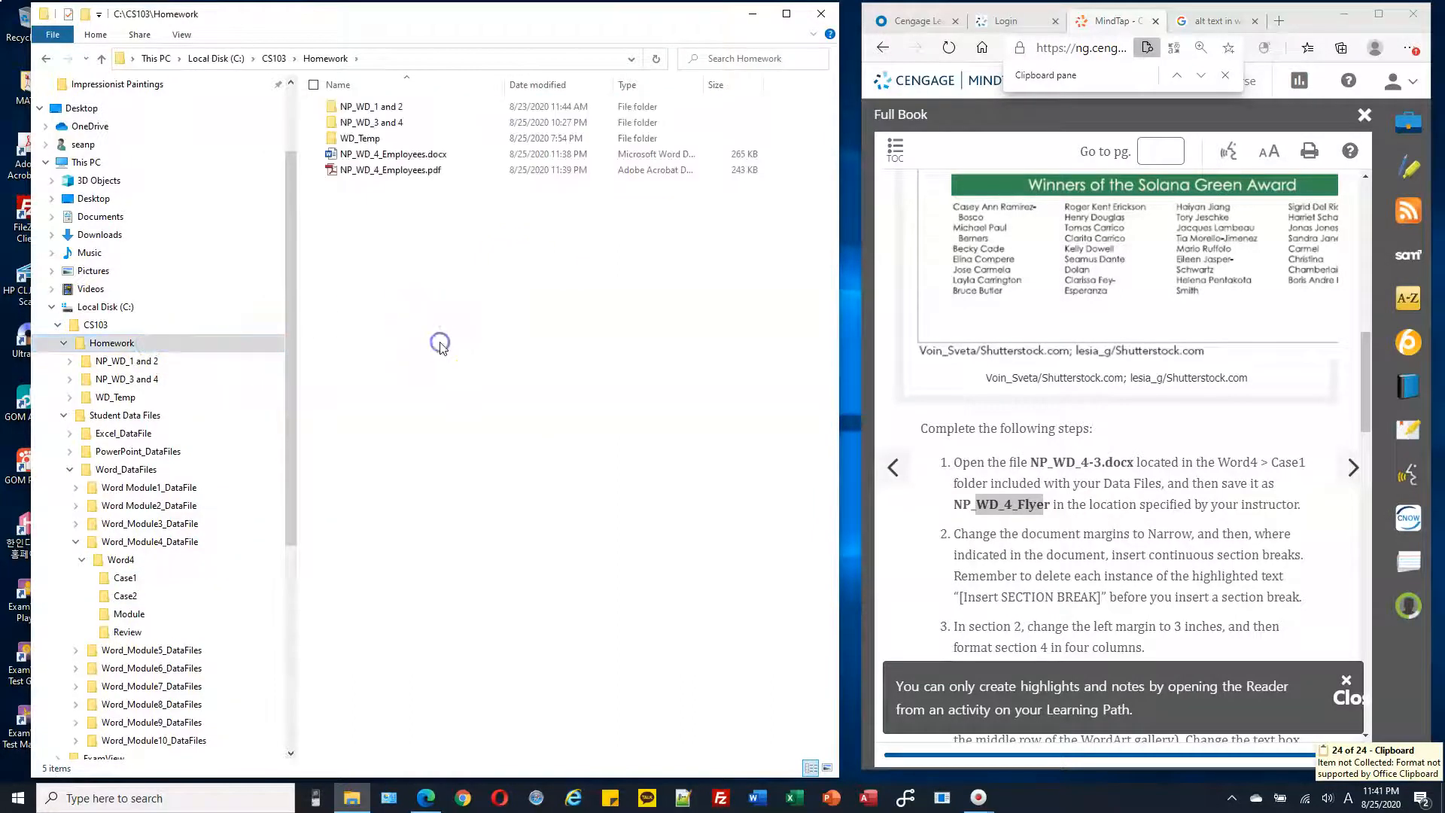
key("ctrl+v")
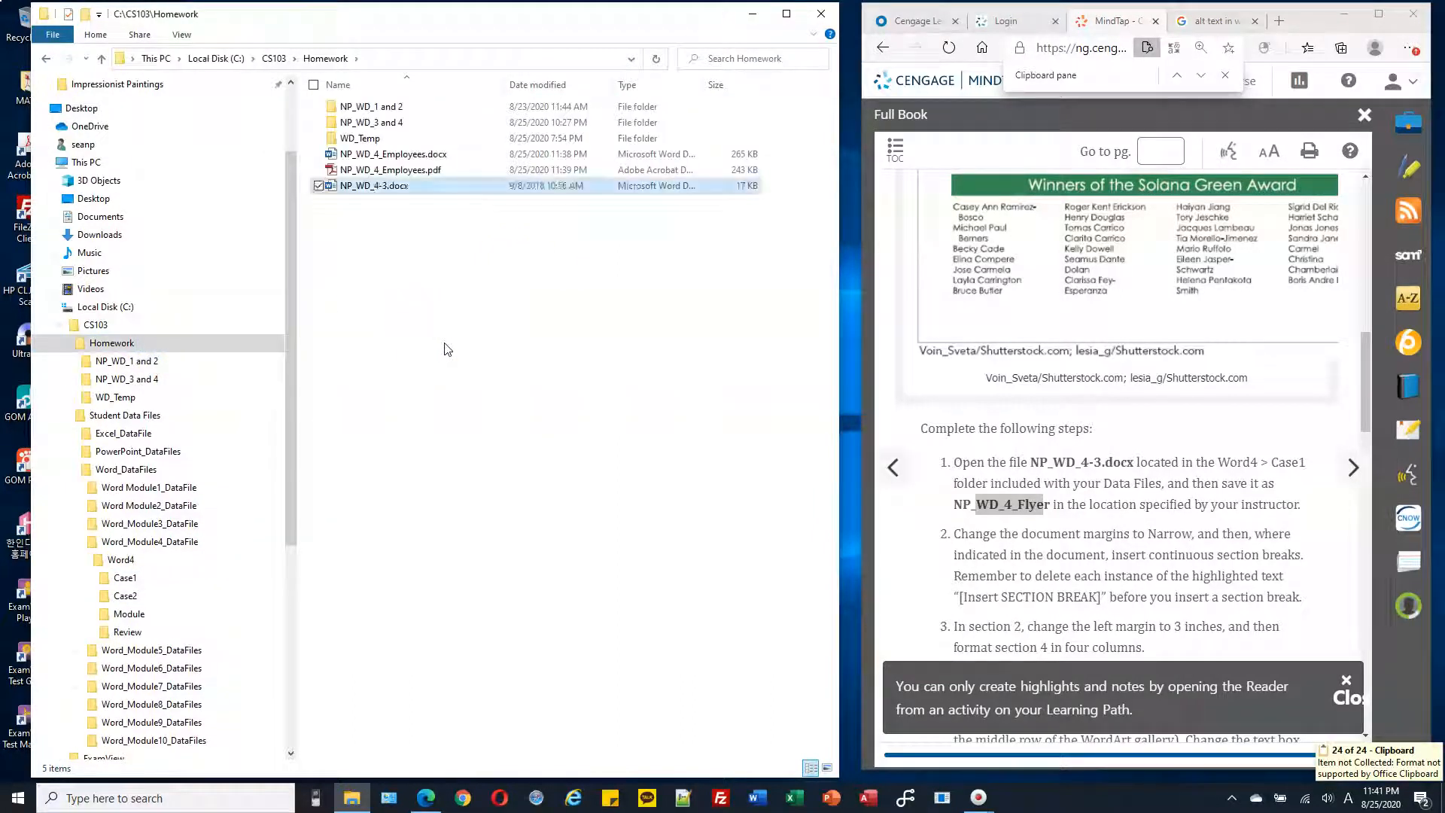
- Rename the copied file as NP_WD_4_Flyer.docx and open it in Word
key("F2")
key("Right")
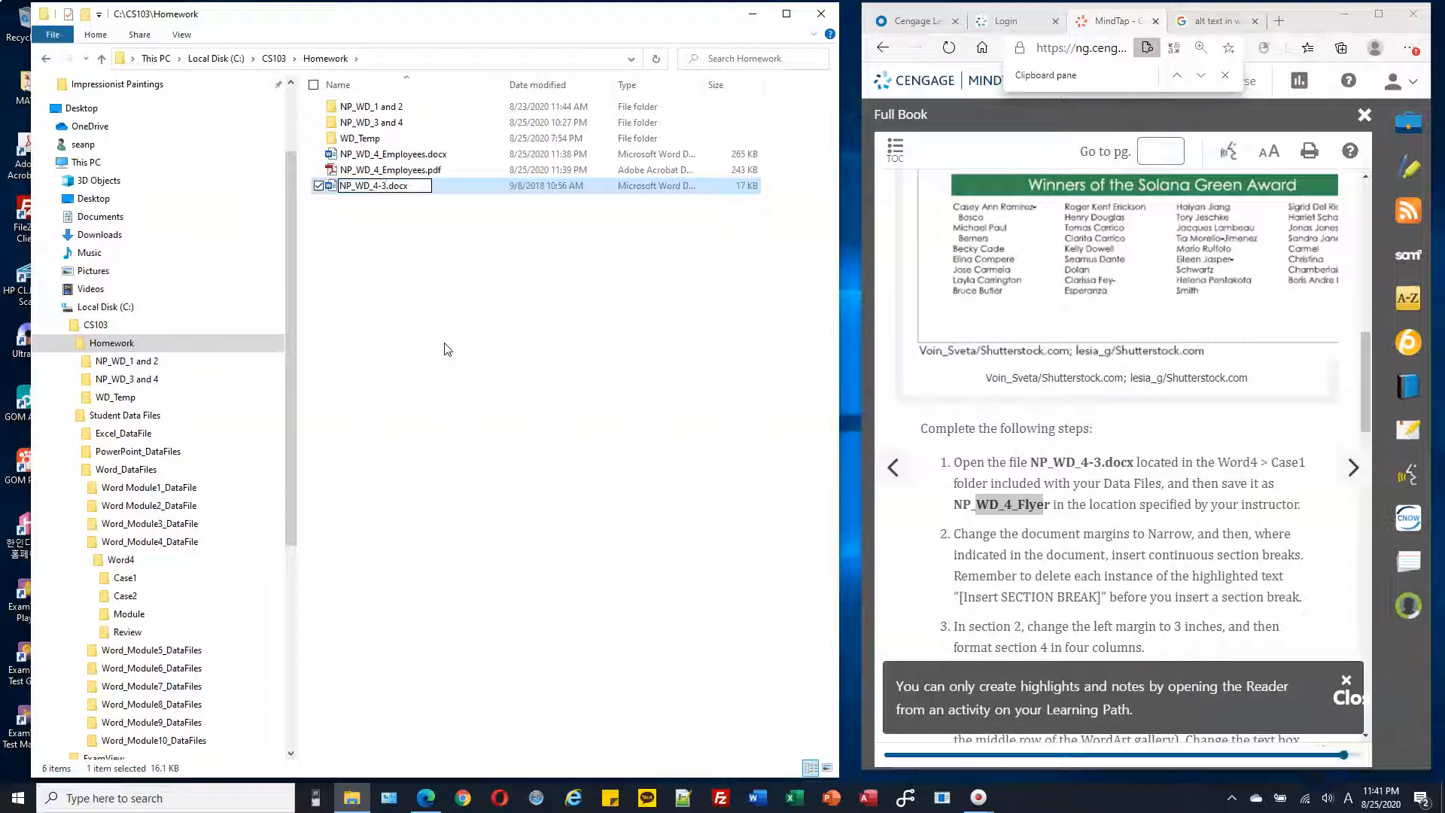
key("BackSpace")
key("BackSpace")
key("Return")
left_click(448, 347)
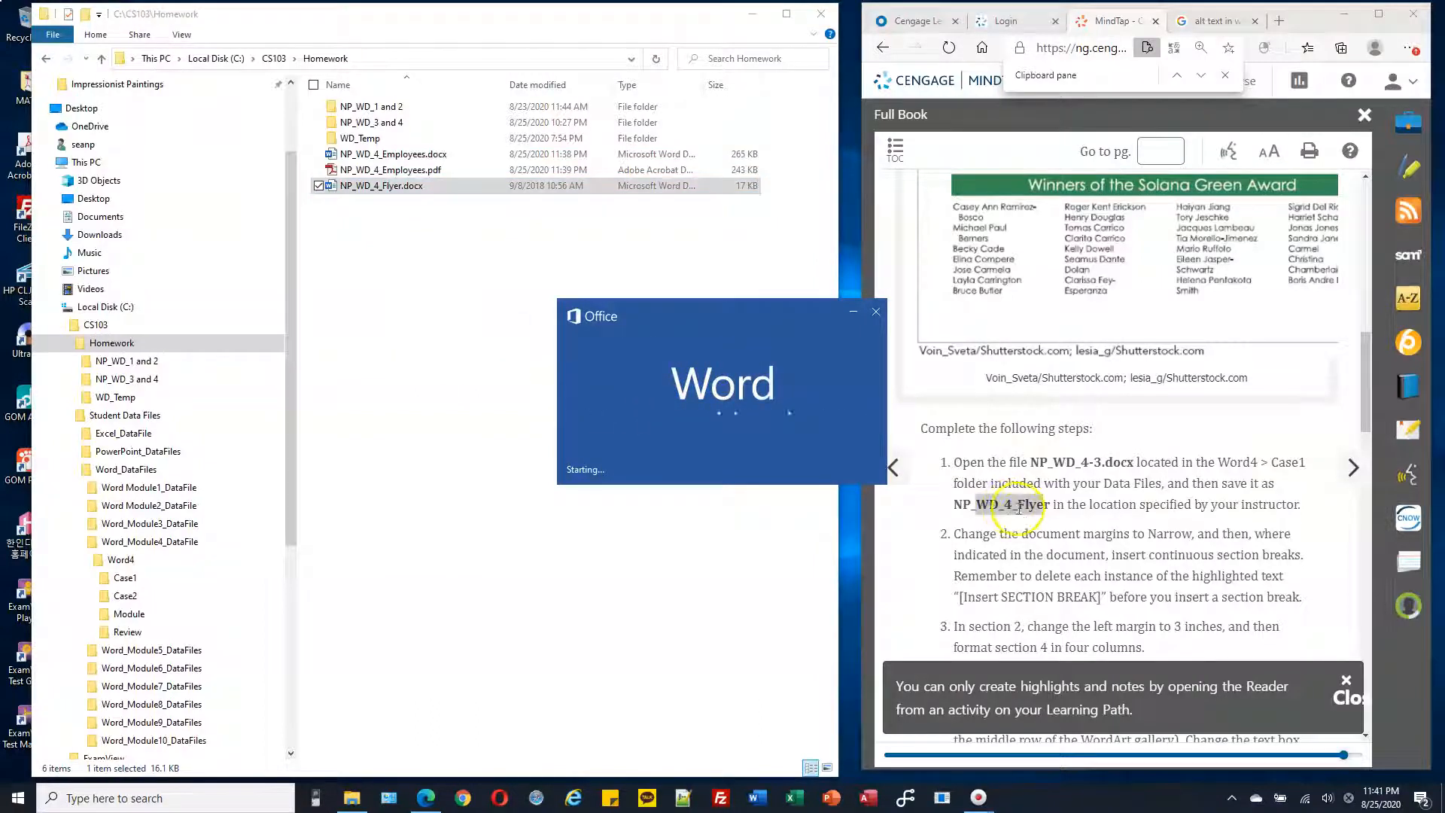
scroll(1028, 519, "down", 1)
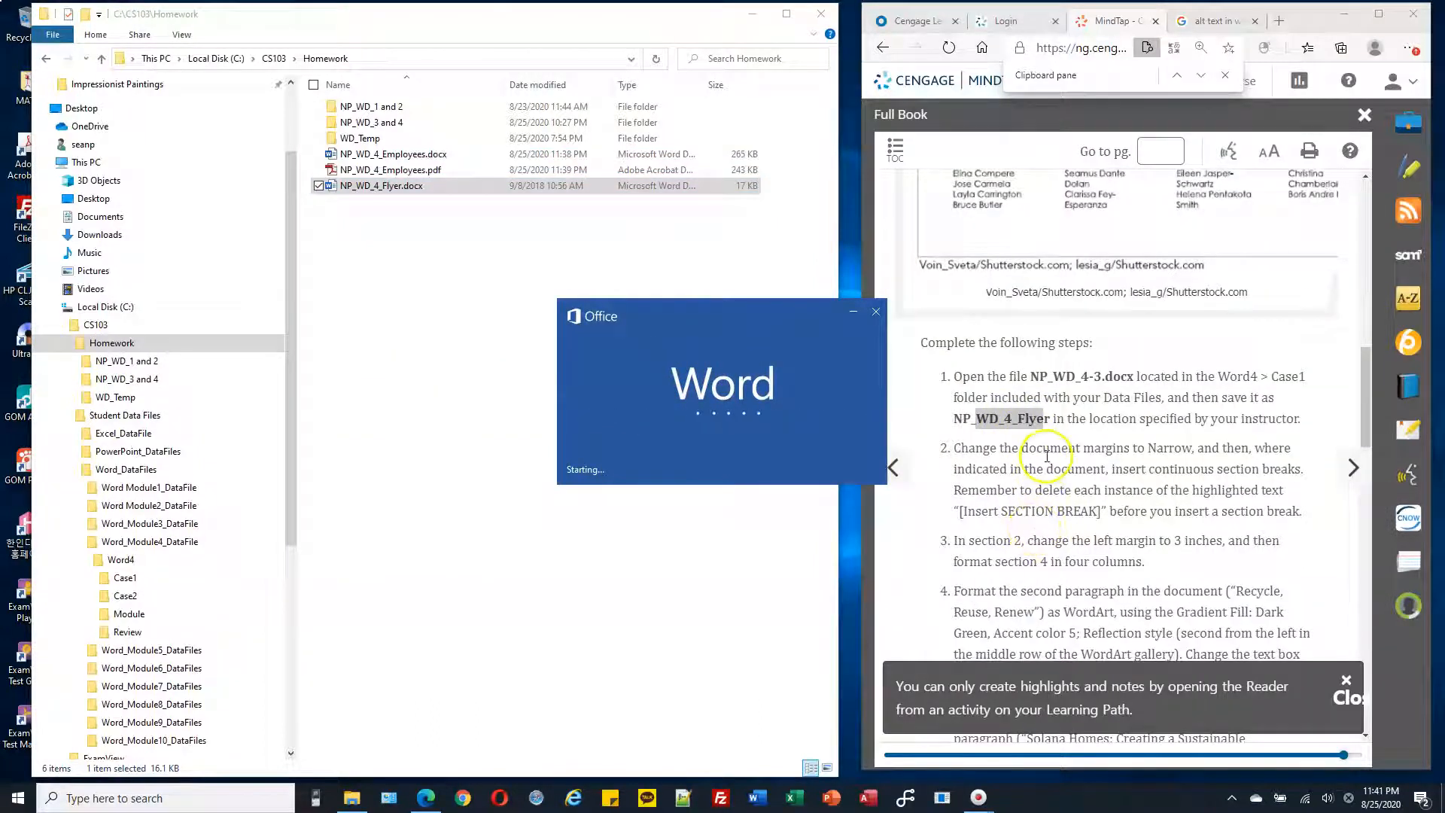
left_click_drag(1145, 448, 1178, 449)
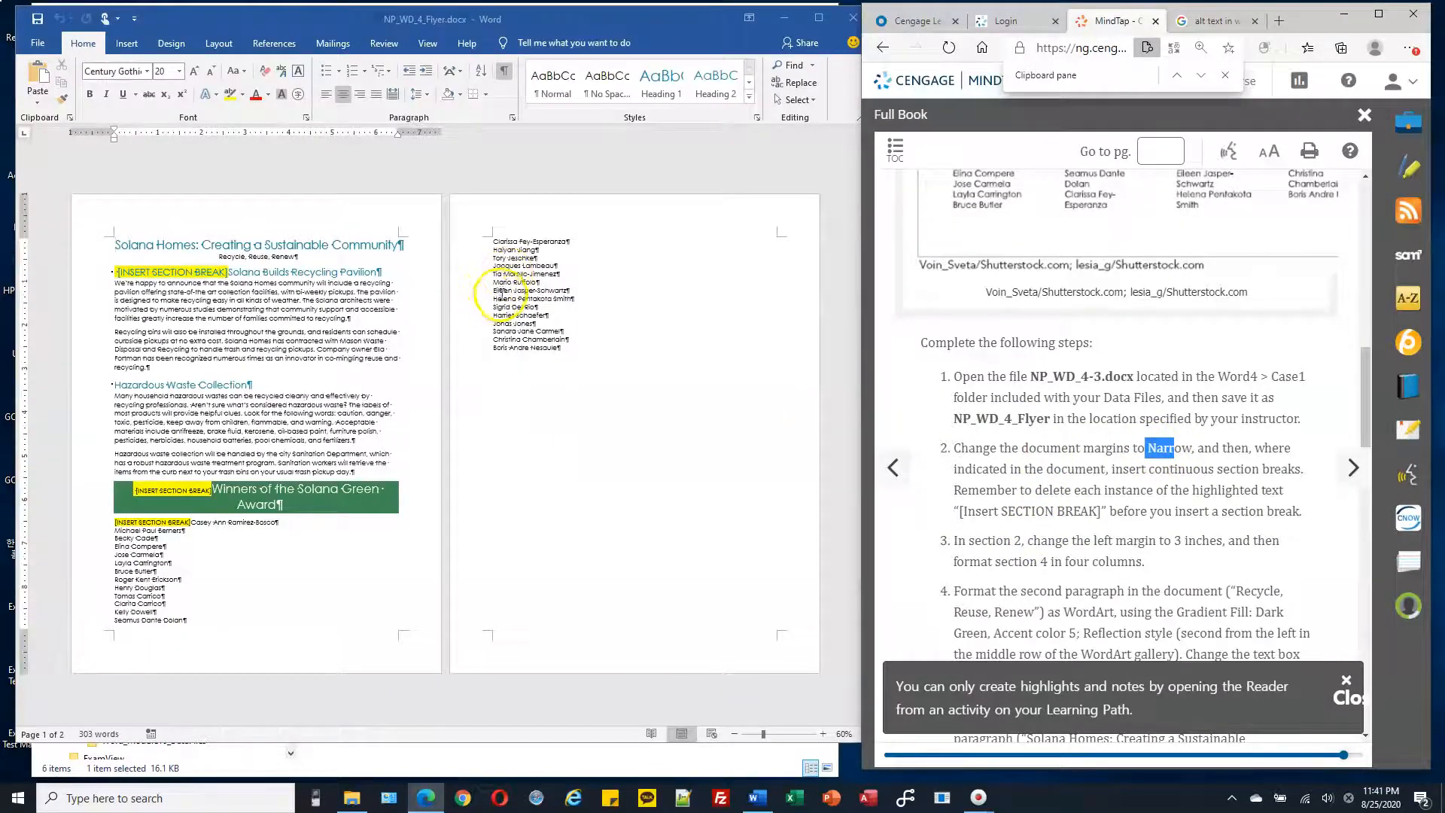
scroll(502, 293, "up", 5)
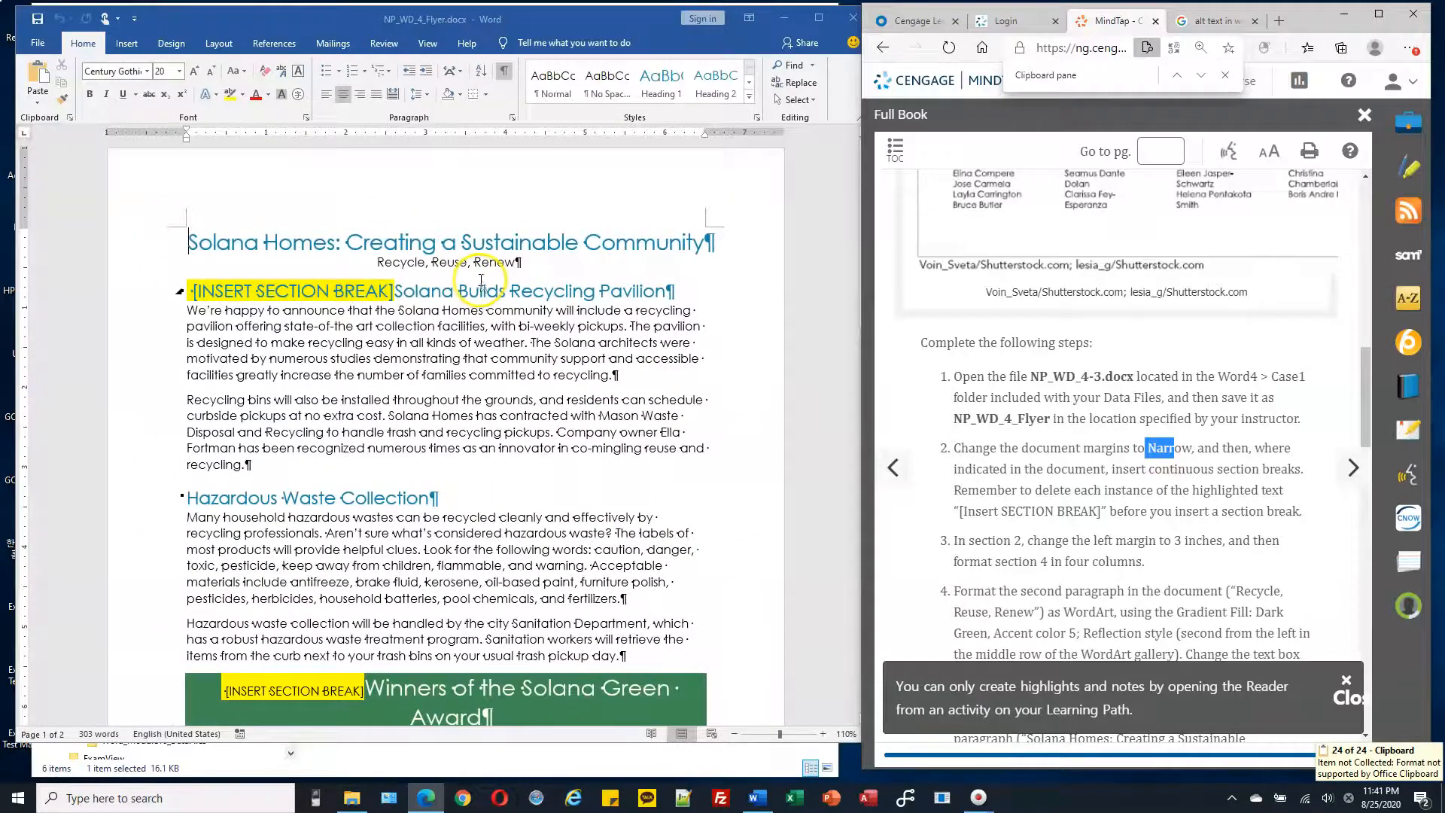
scroll(482, 286, "up", 1)
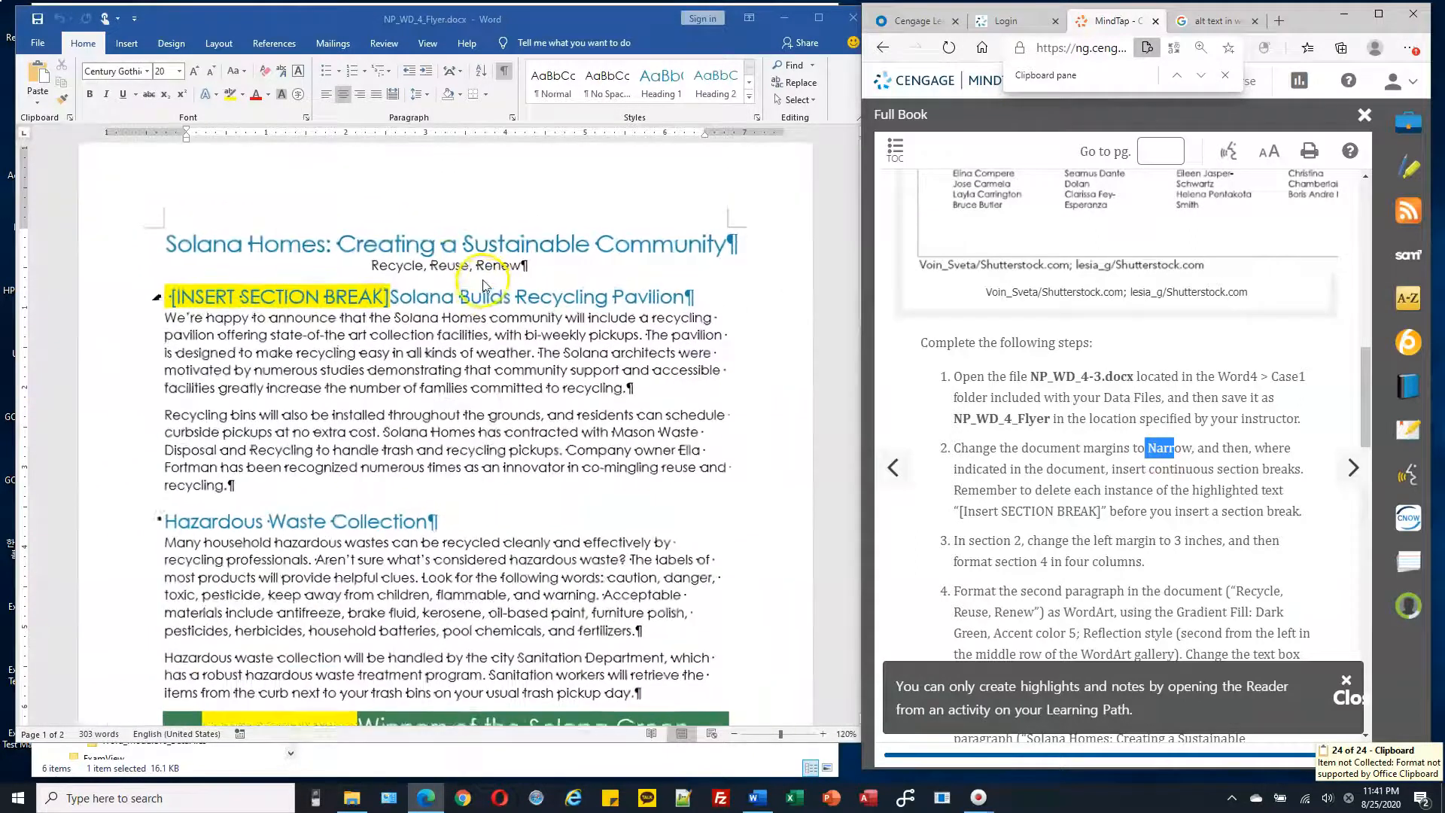
- Toggle the display of paragraph marks and formatting symbols off and back on in the flyer
left_click(503, 70)
left_click(493, 223)
left_click(503, 70)
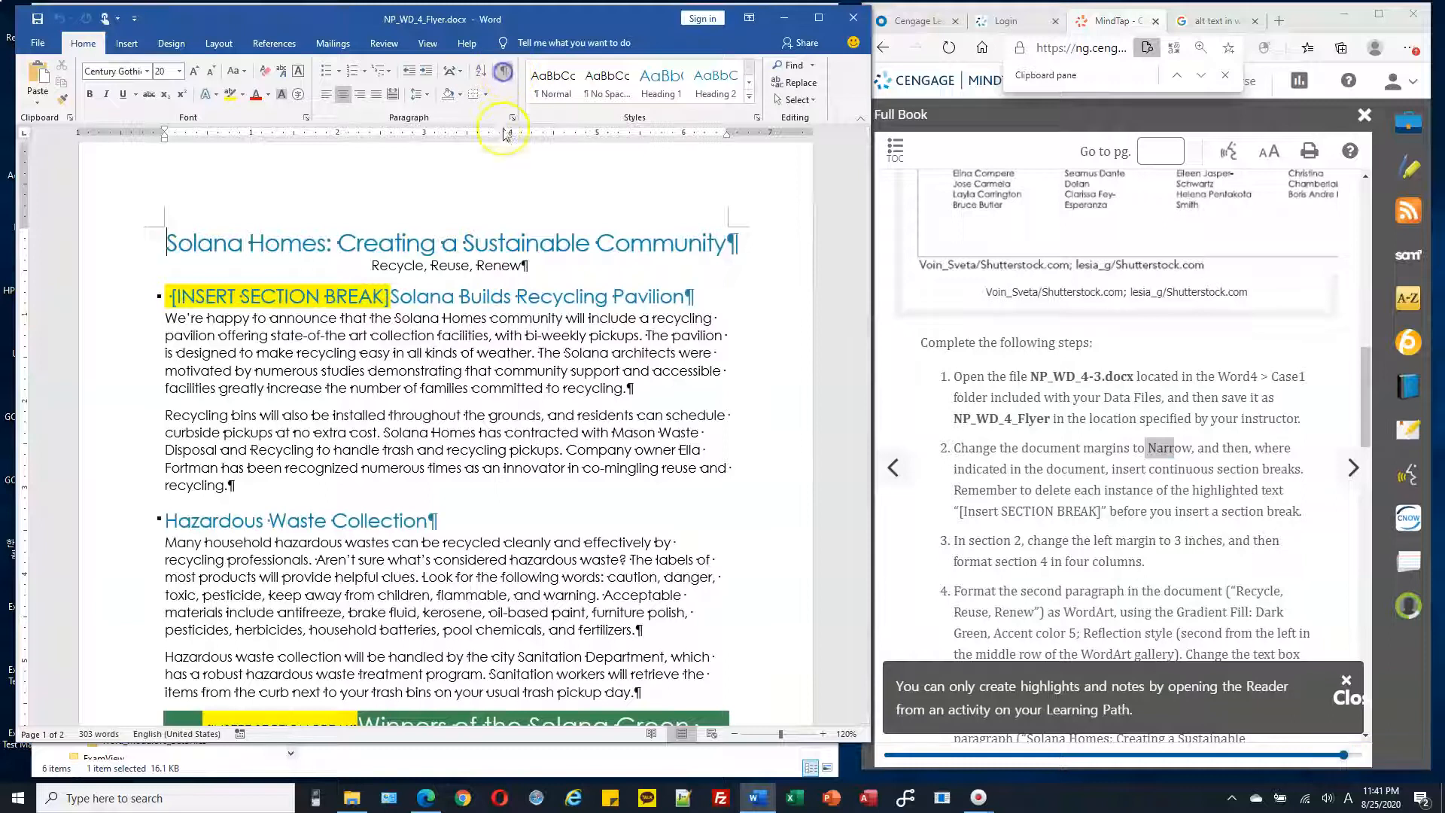
left_click(503, 70)
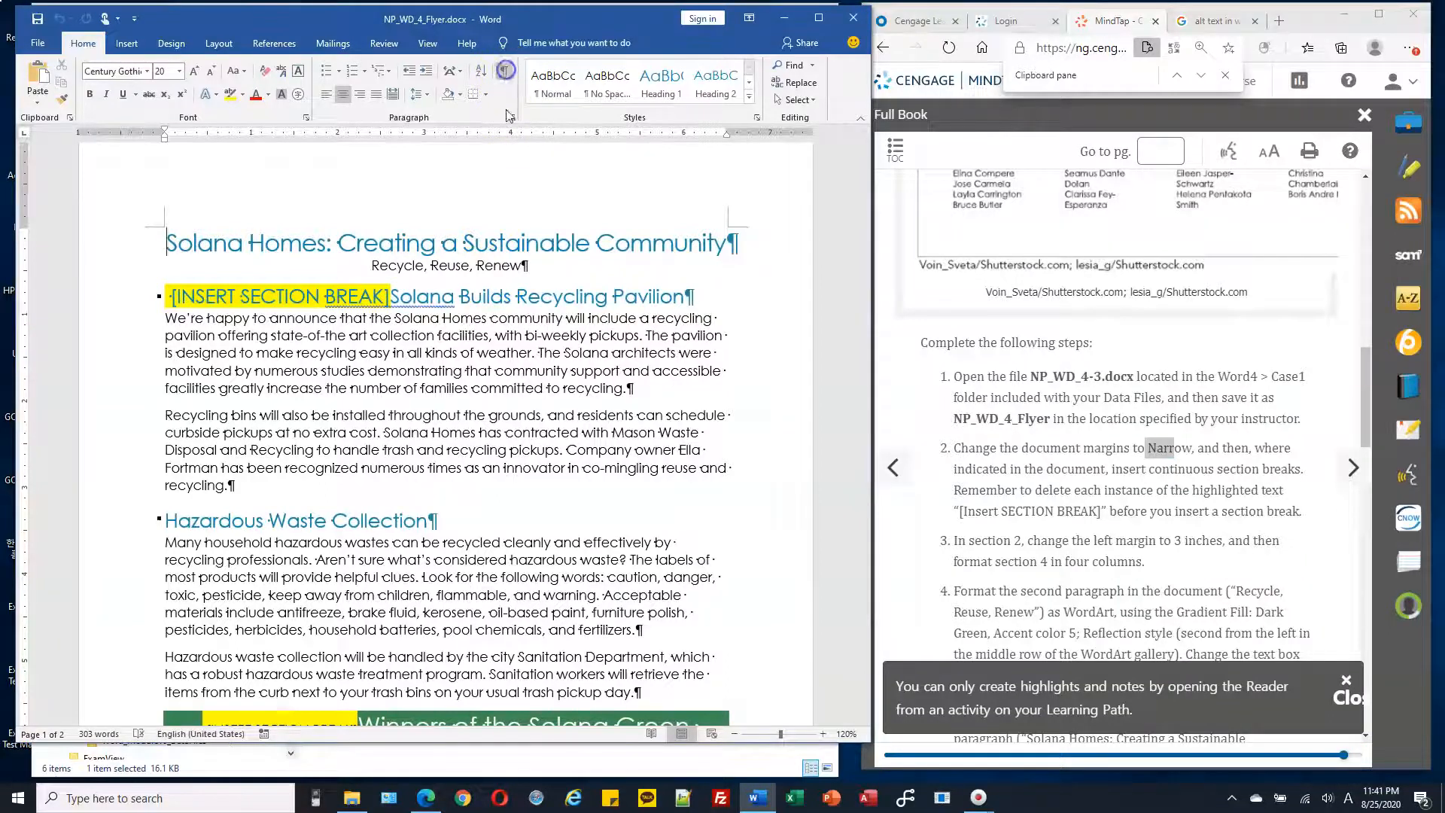
left_click(503, 72)
left_click(503, 72)
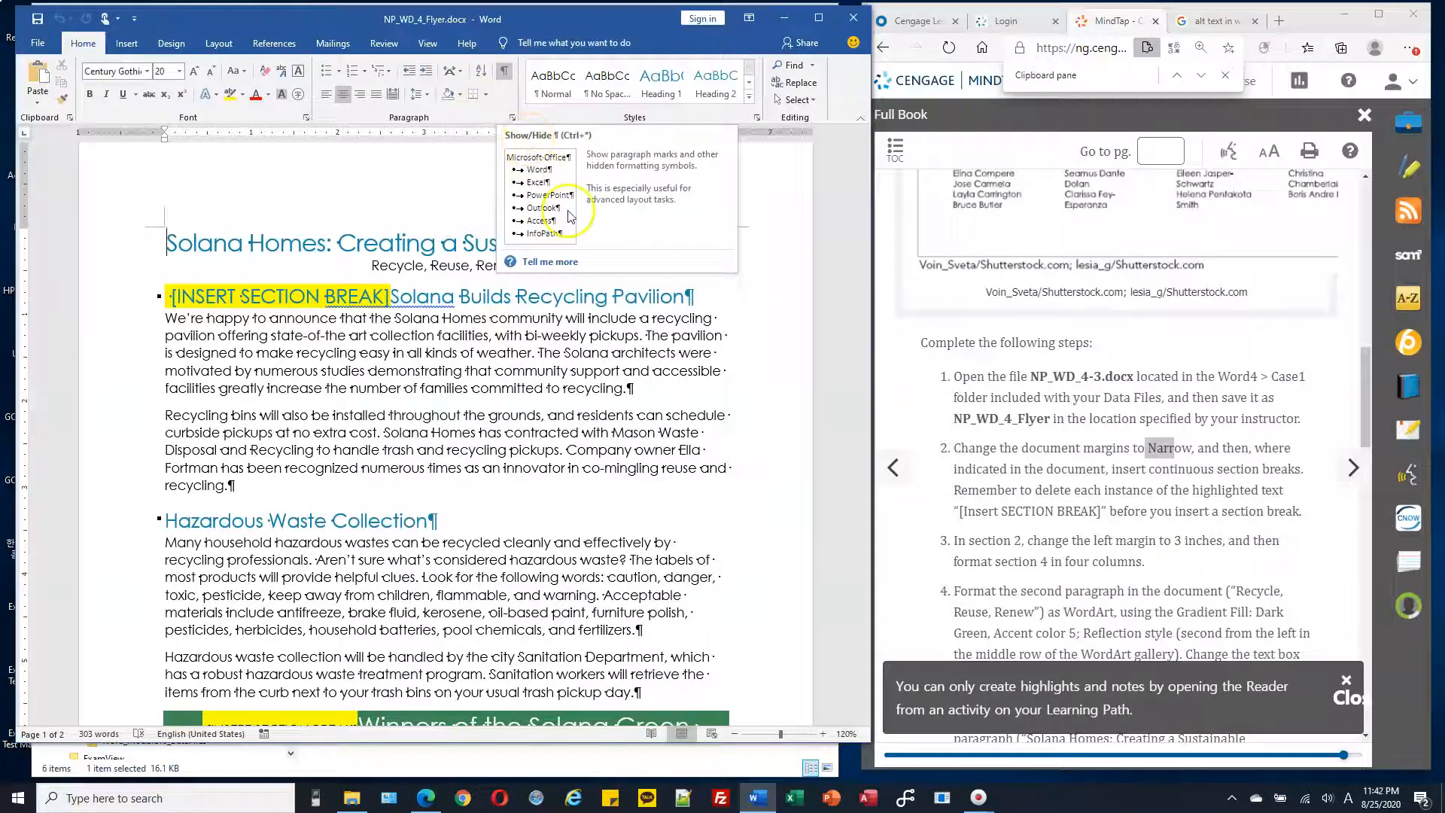
left_click(696, 295)
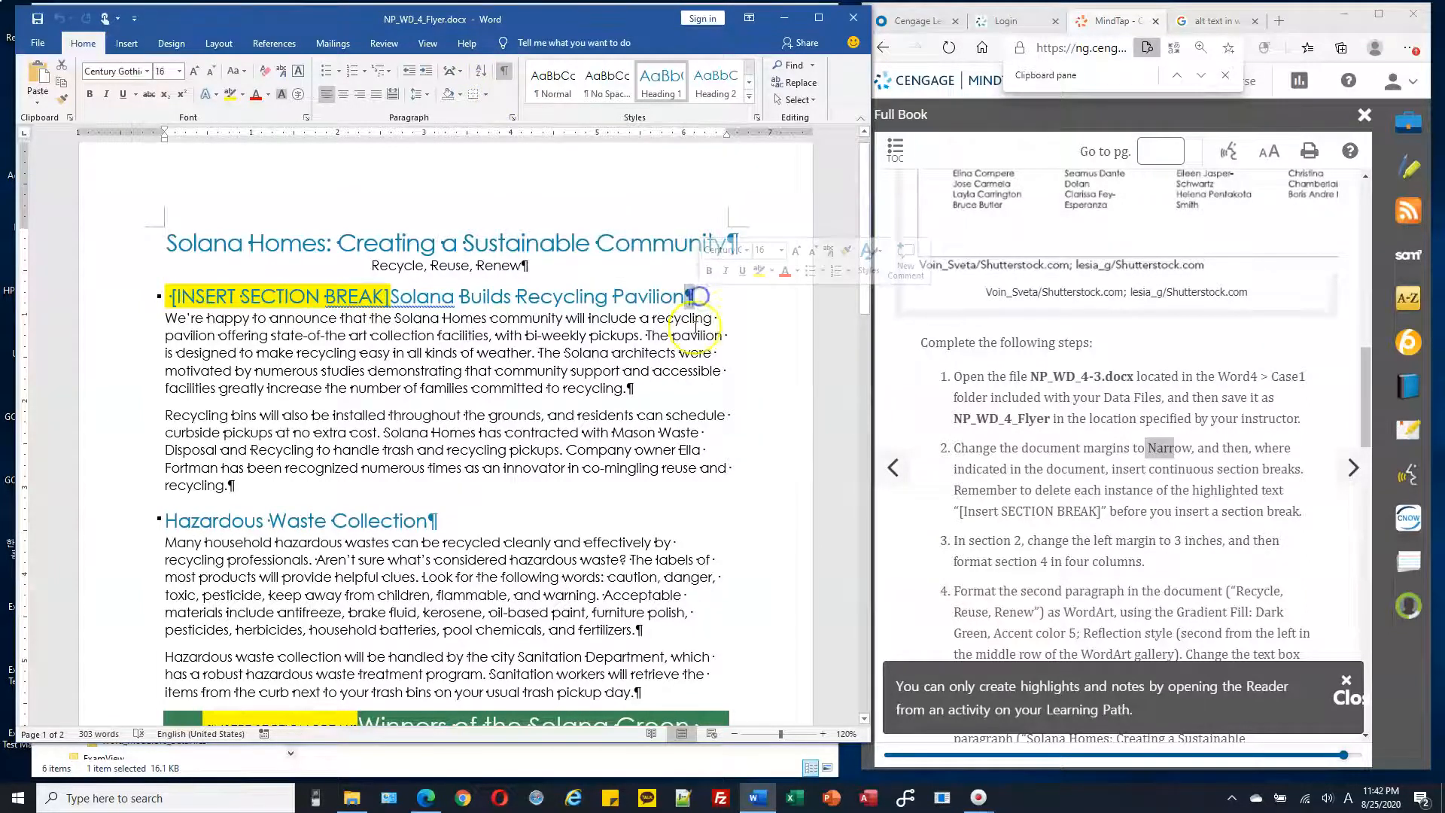
left_click(490, 335)
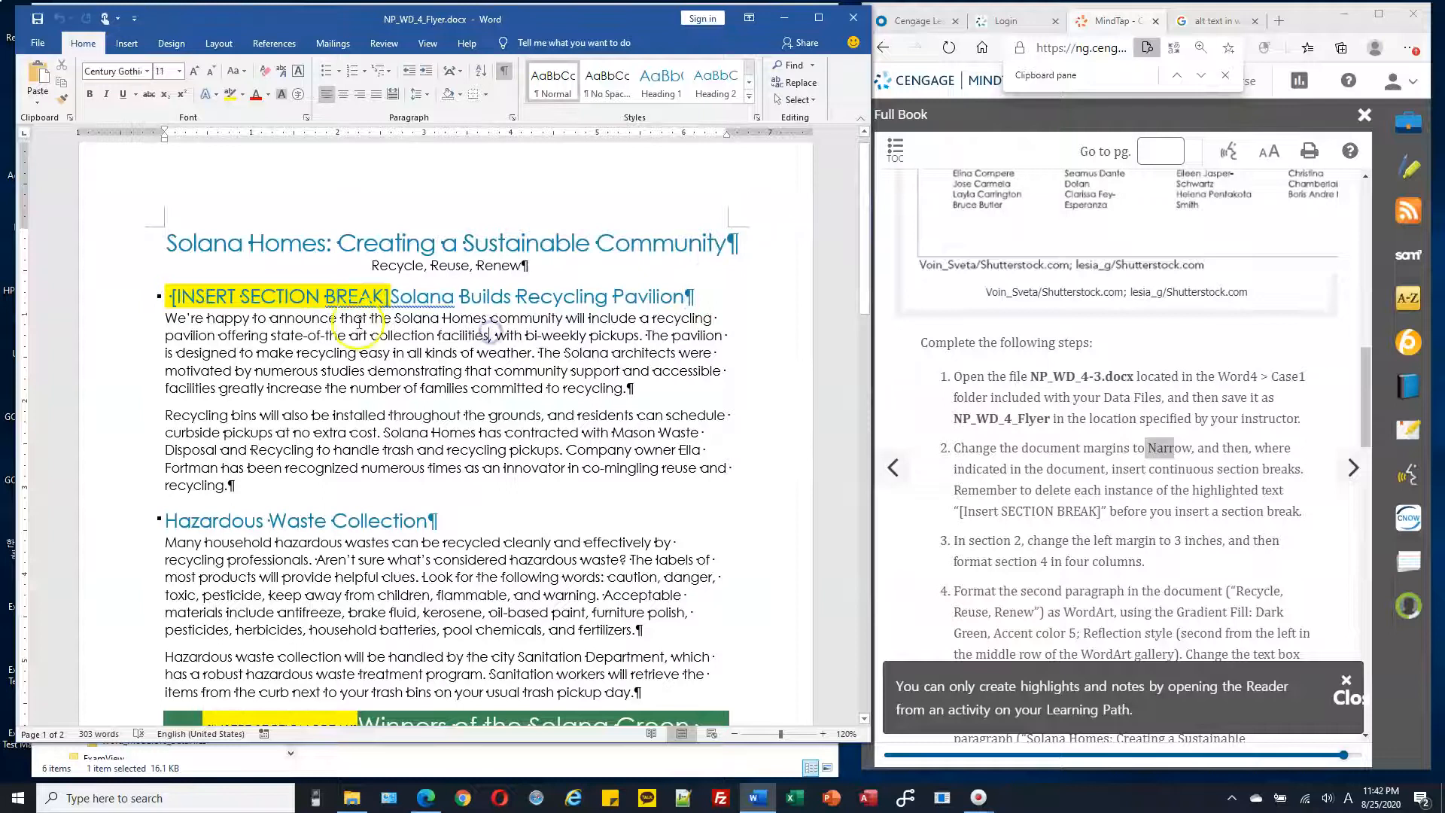
- Change the flyer's page margins to the Narrow preset
left_click(1149, 448)
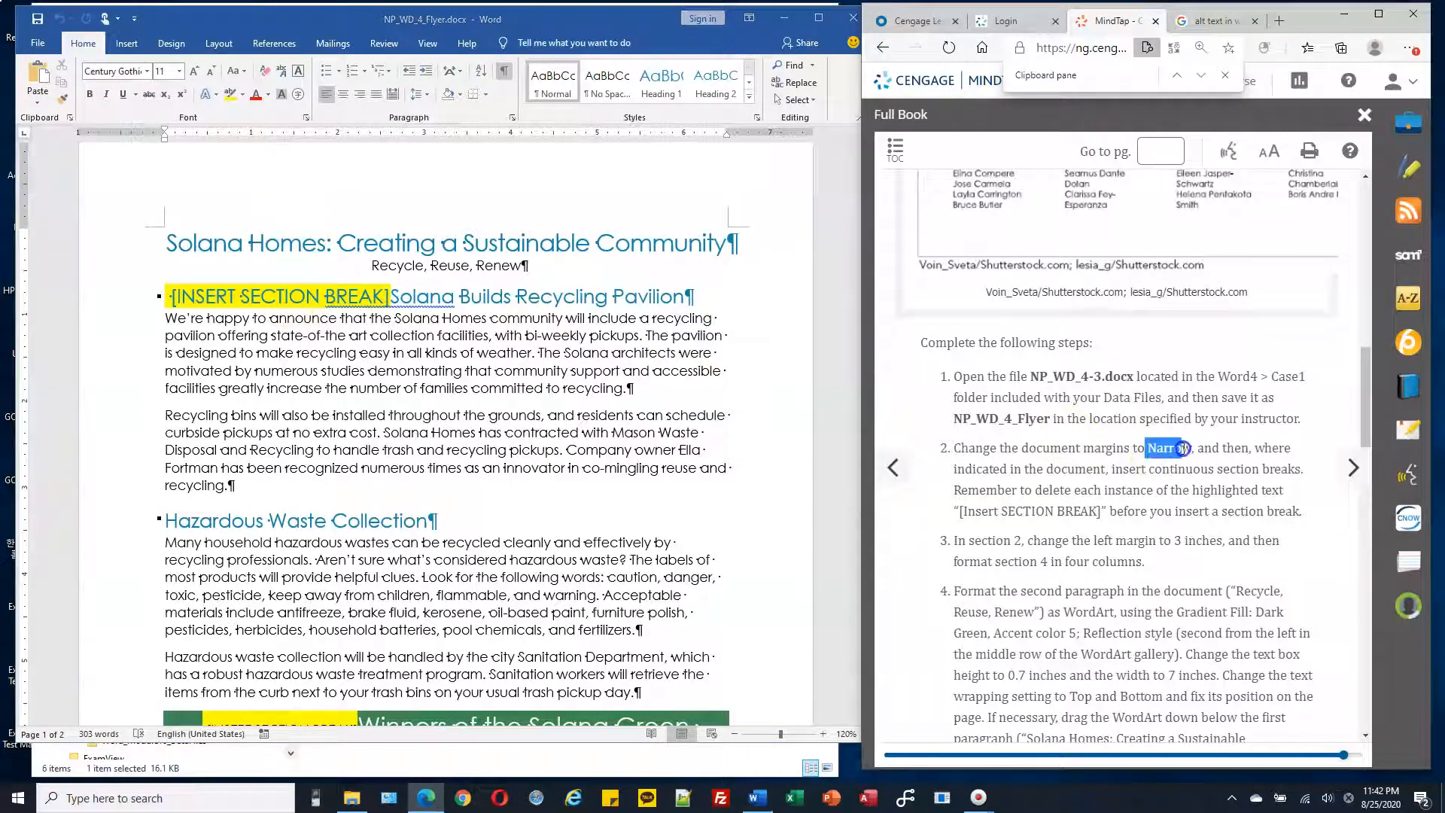
left_click_drag(1183, 448, 1106, 449)
left_click(213, 358)
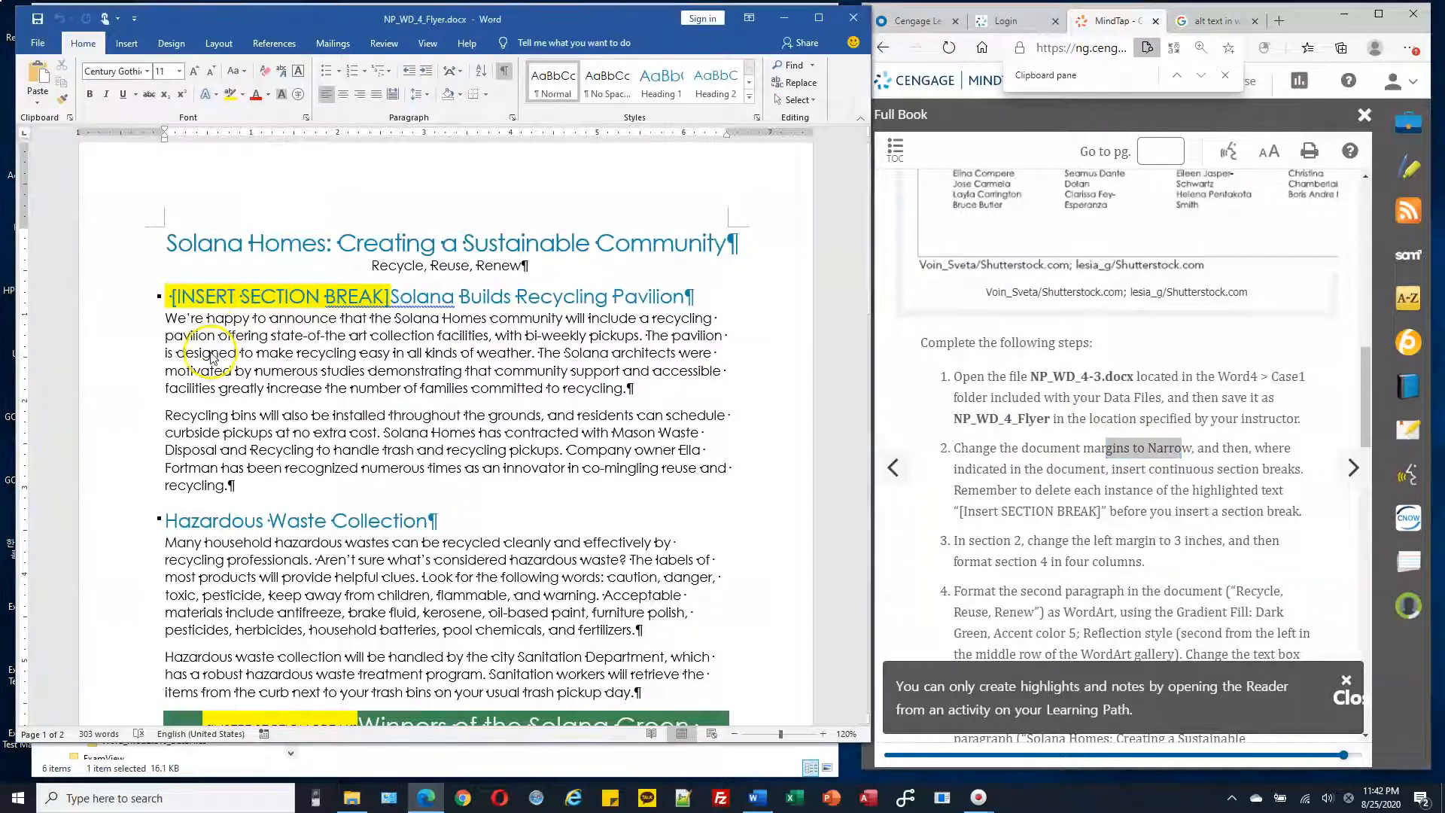
left_click(219, 45)
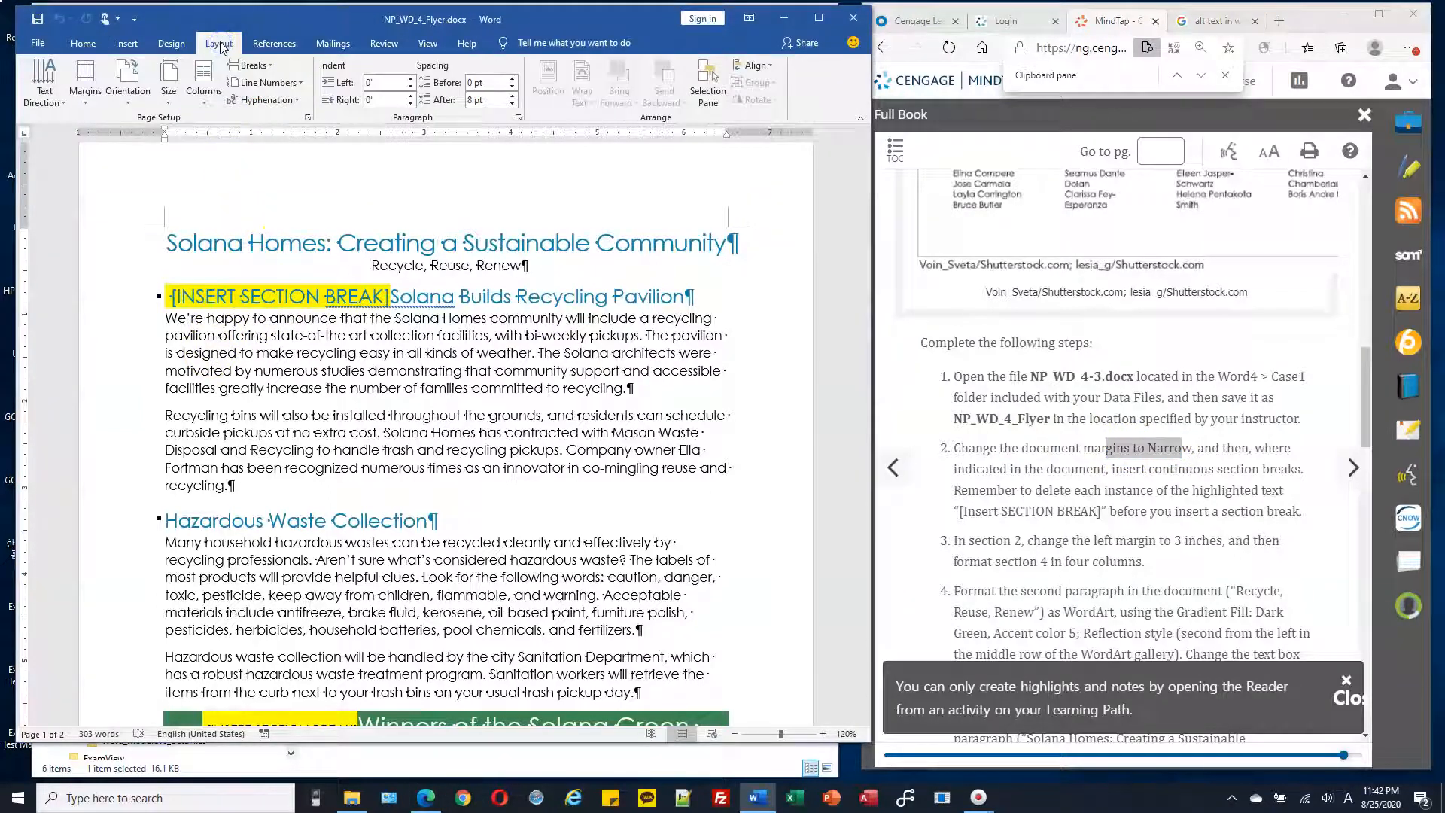
left_click(85, 103)
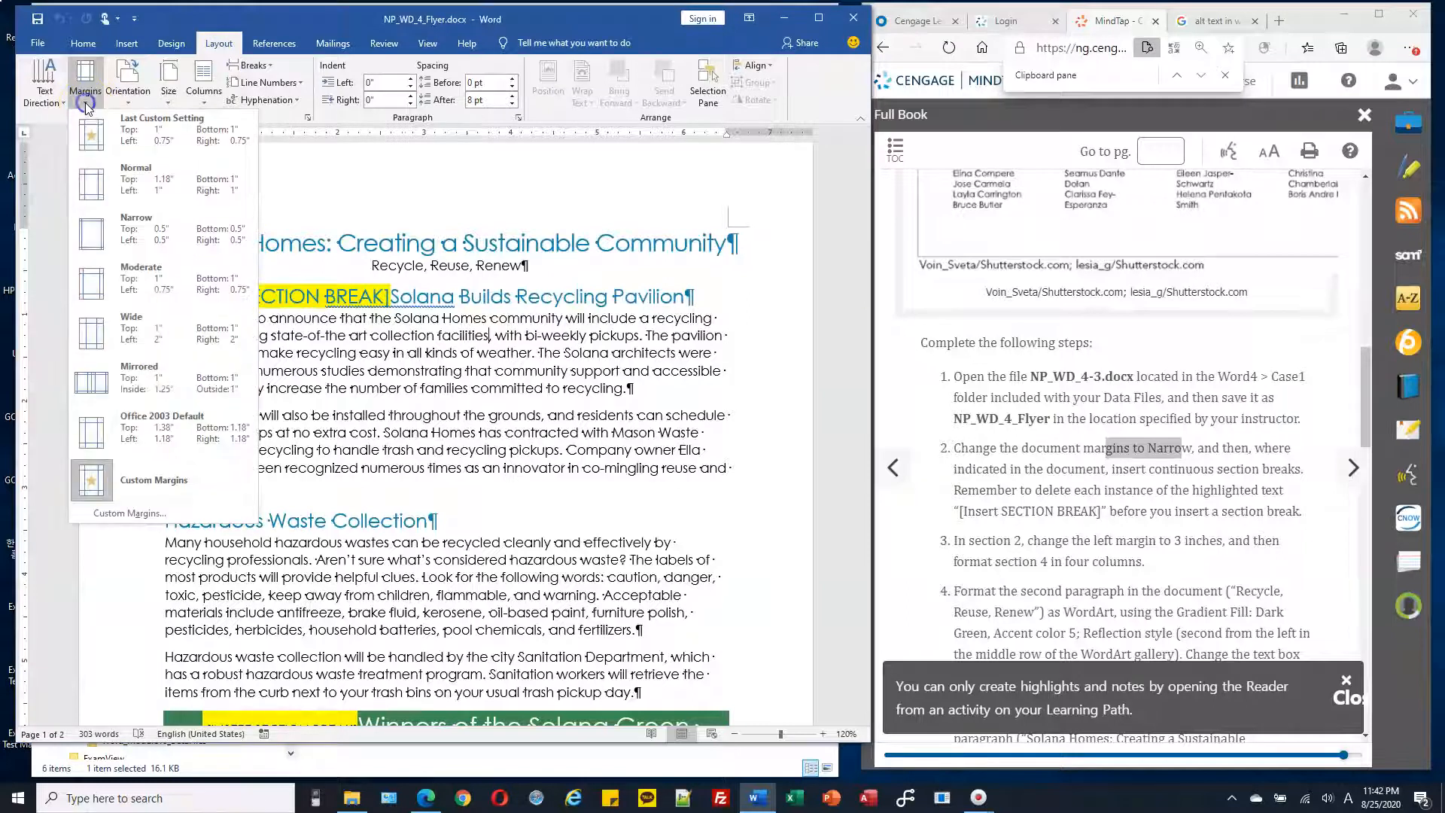
left_click(158, 236)
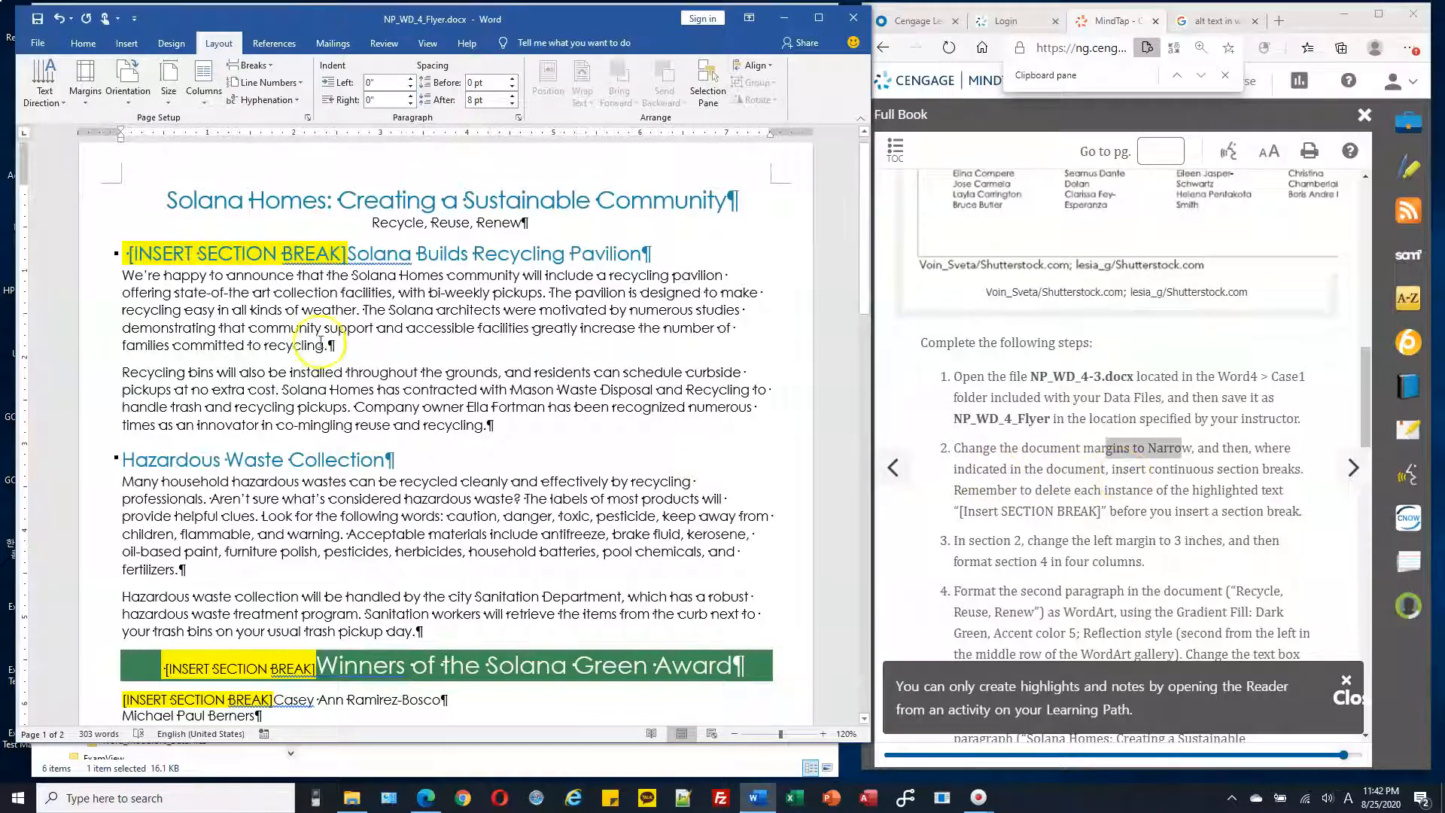
- Replace the highlighted [INSERT SECTION BREAK] placeholder before "Solana Builds Recycling Pavilion" with a continuous section break
left_click(278, 253)
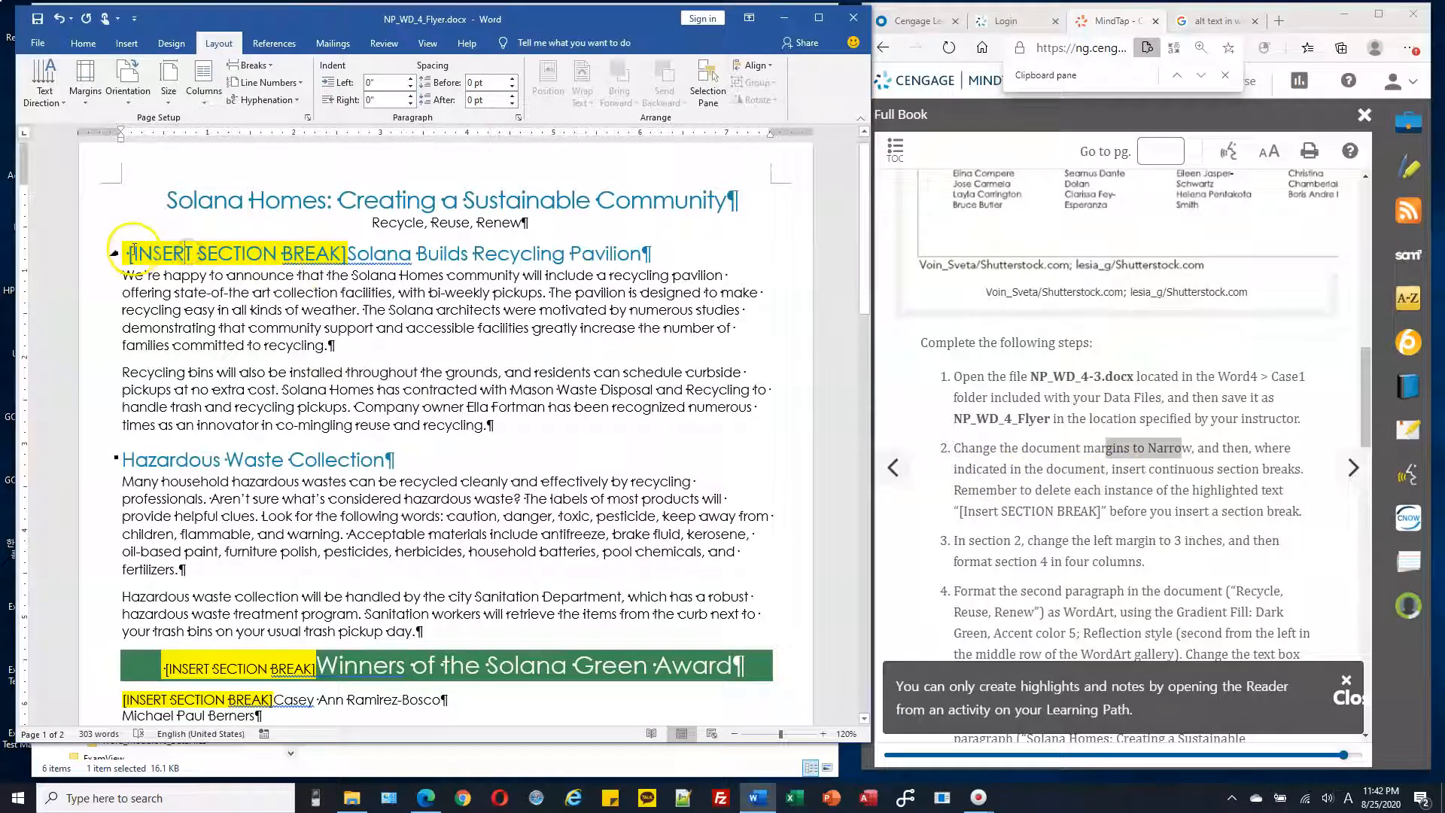
left_click_drag(128, 254, 343, 253)
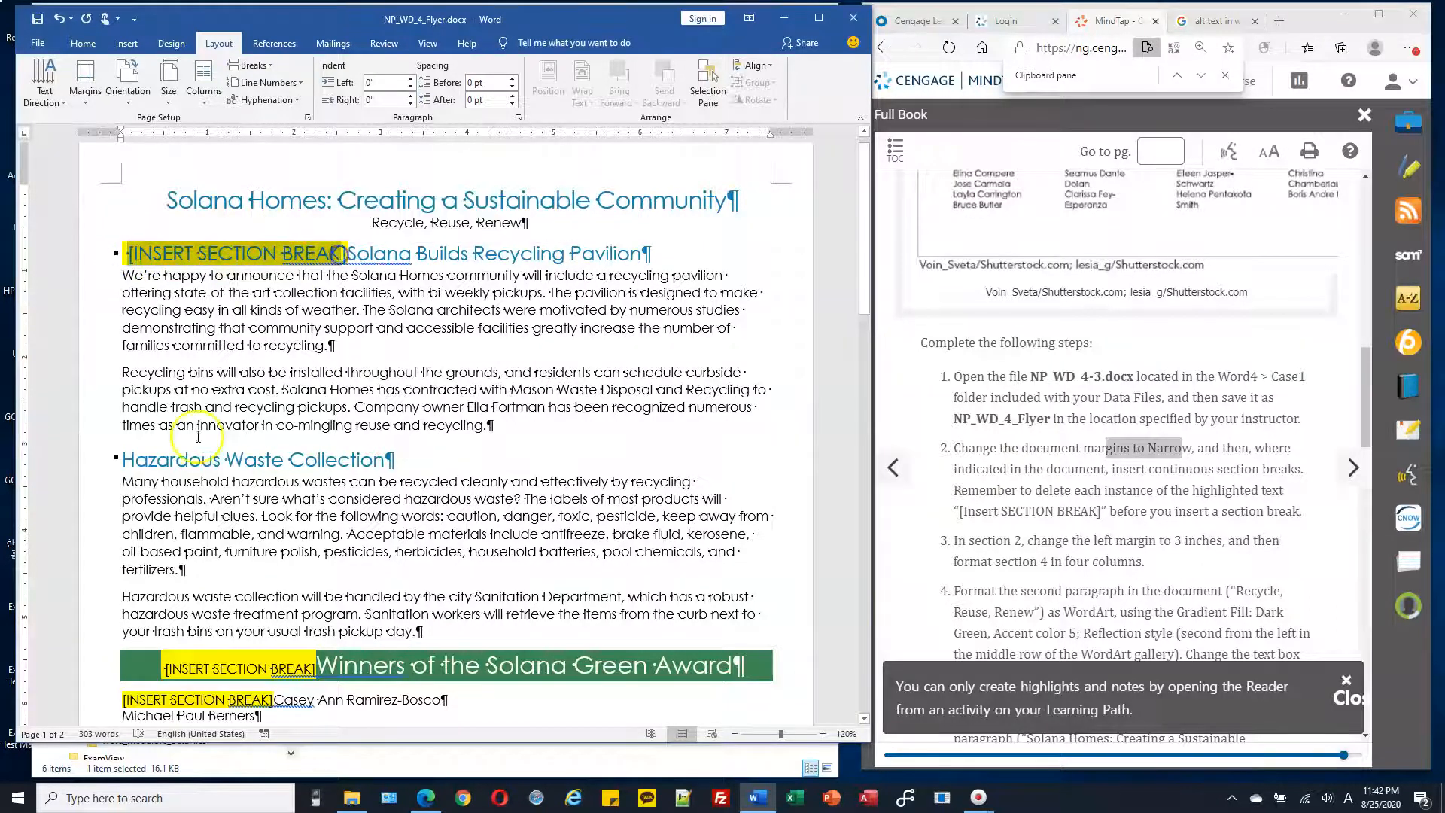
scroll(204, 341, "down", 1)
left_click_drag(127, 211, 326, 211)
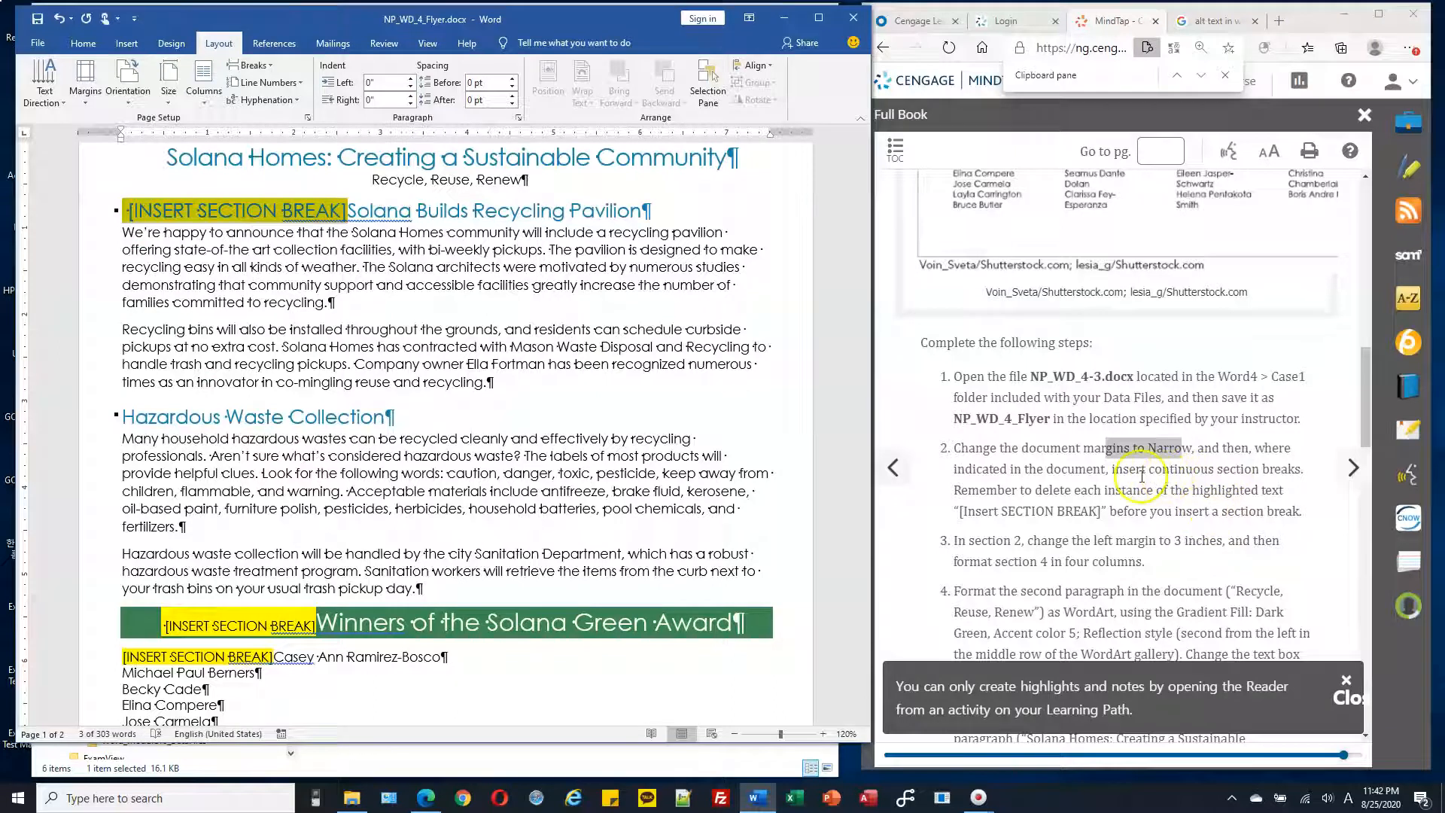
left_click_drag(1149, 470, 1307, 470)
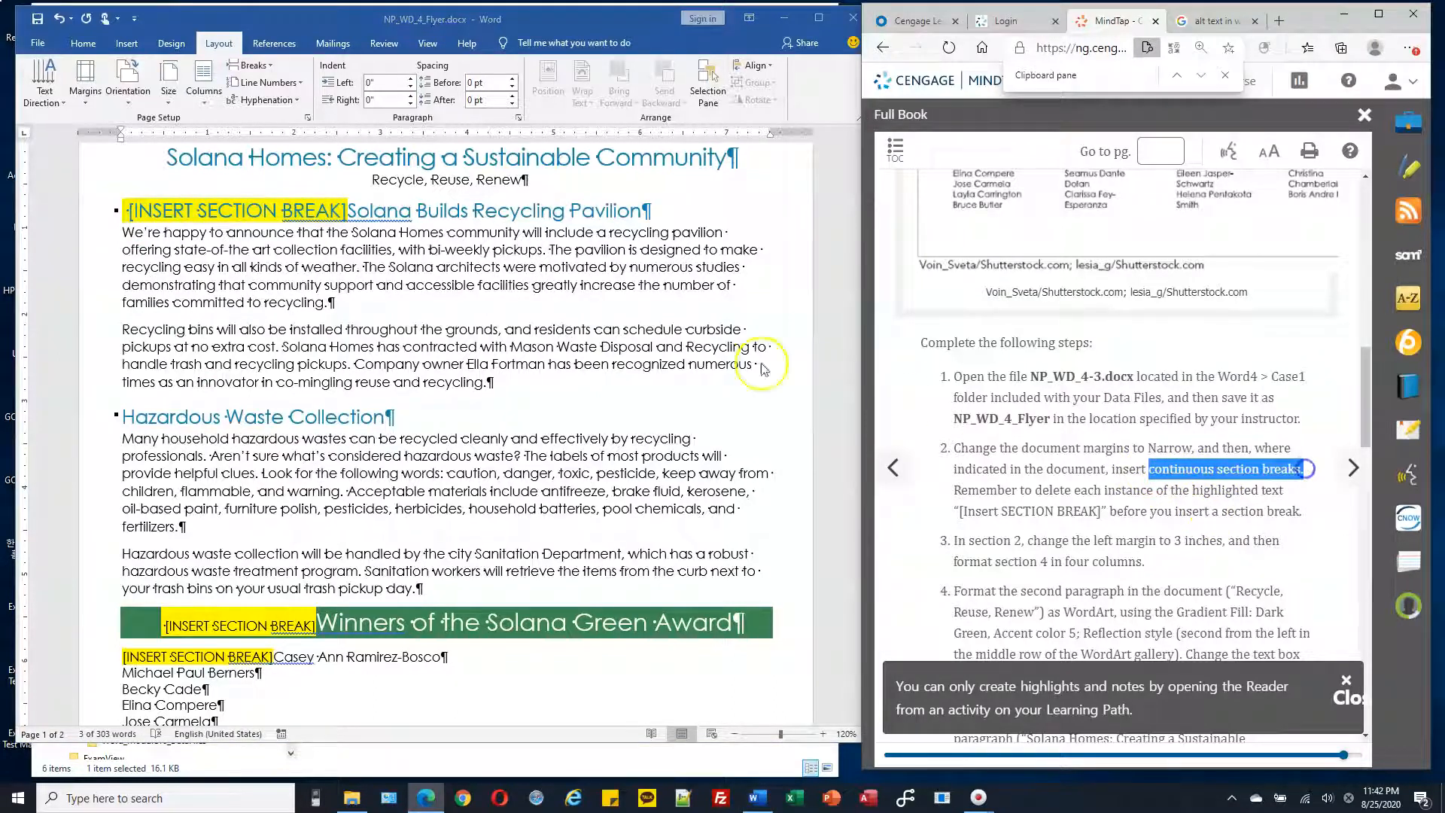
left_click(543, 18)
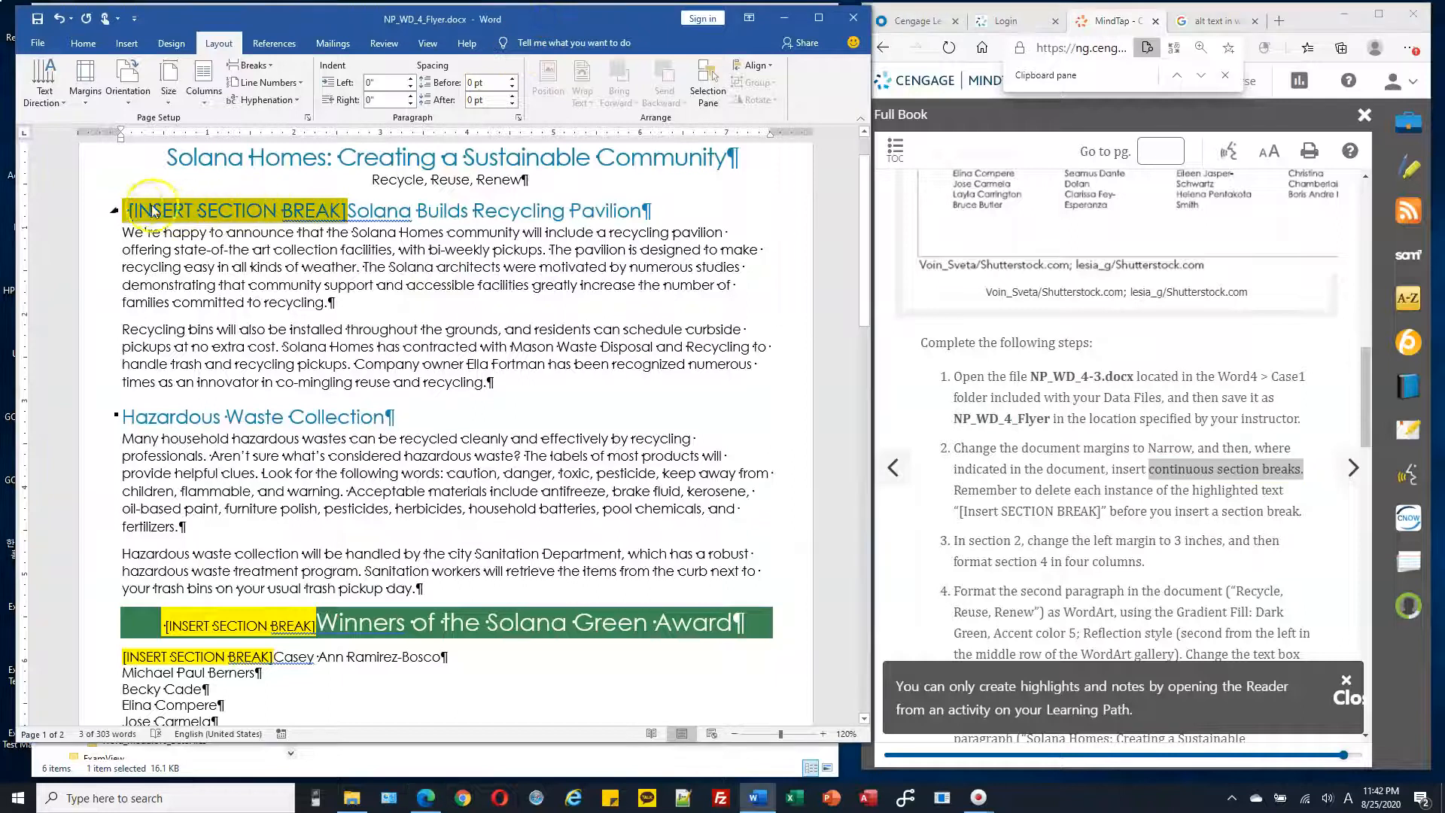
key("Delete")
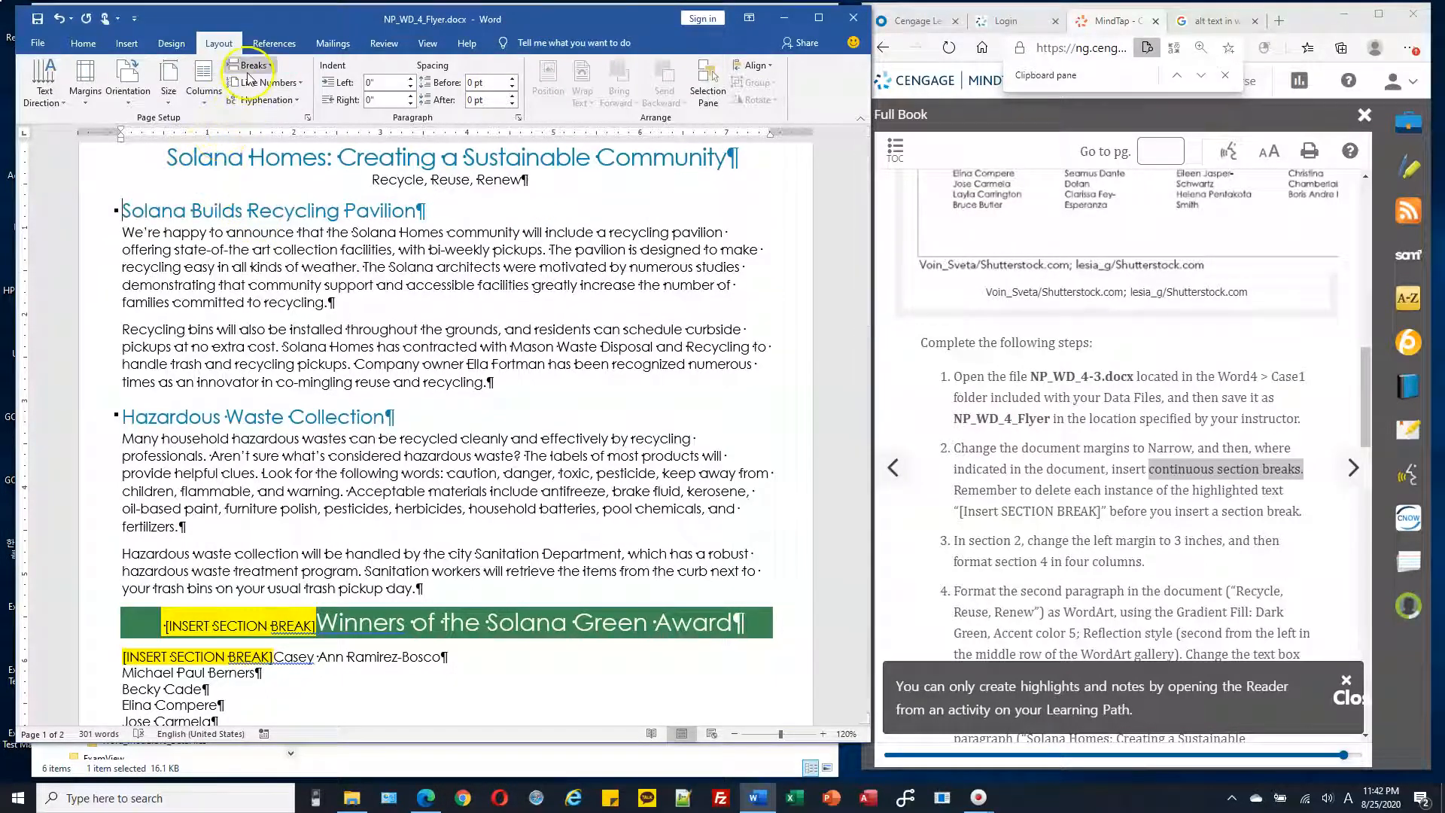
left_click(269, 68)
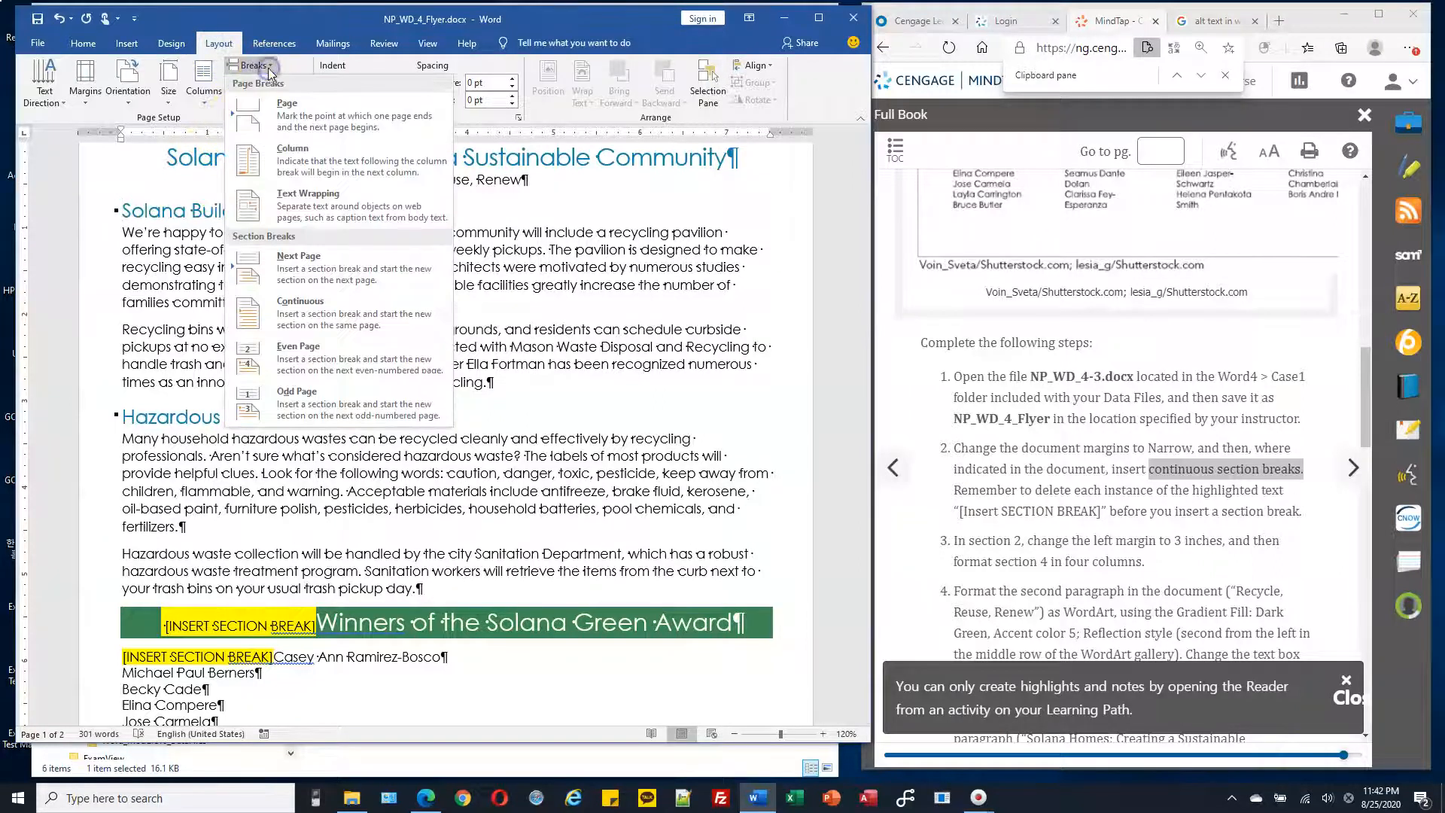
left_click(345, 316)
scroll(369, 212, "up", 1)
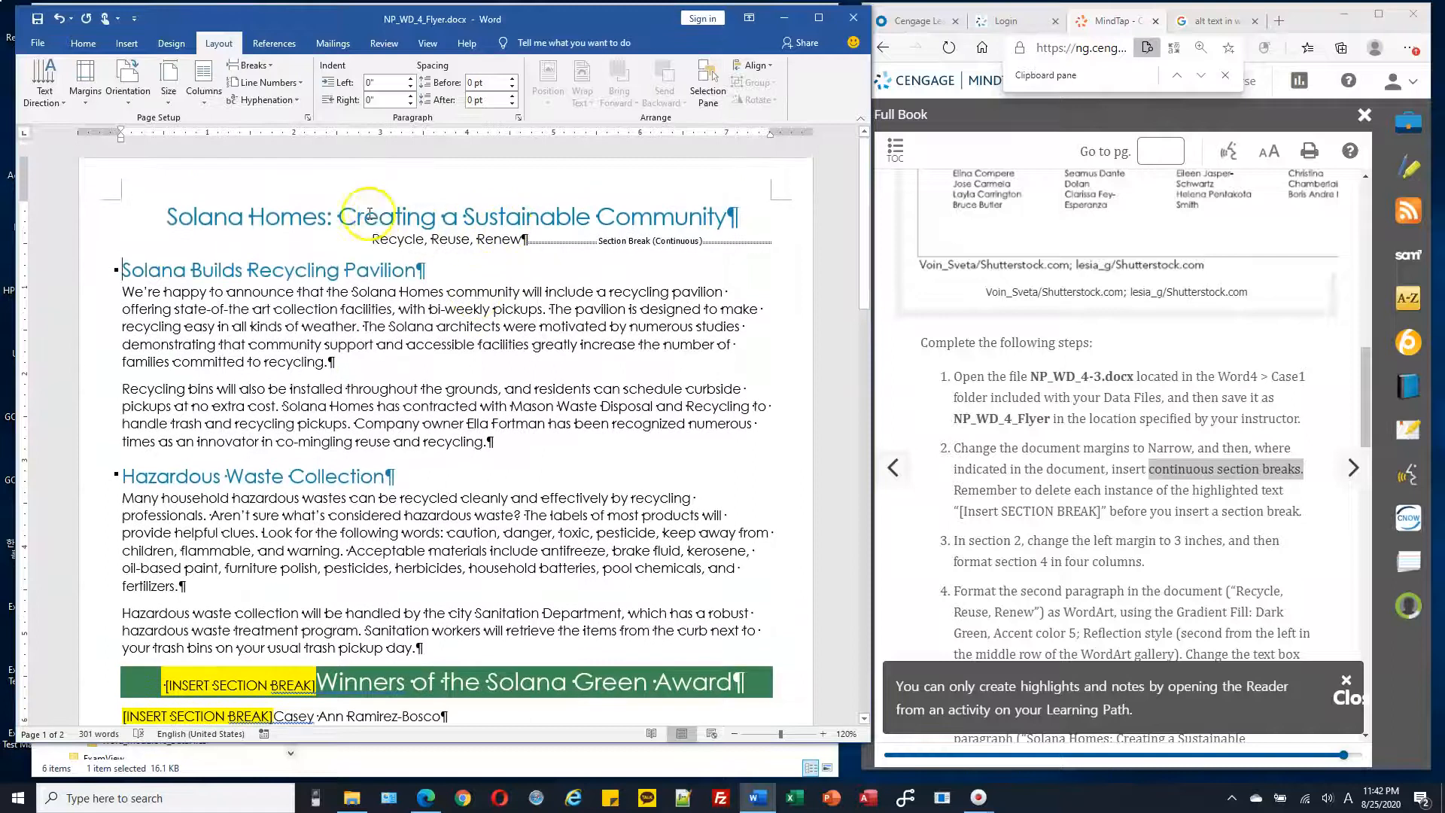
- Examine the text before and after the new section break, down to the next highlighted placeholder
left_click_drag(370, 213, 494, 235)
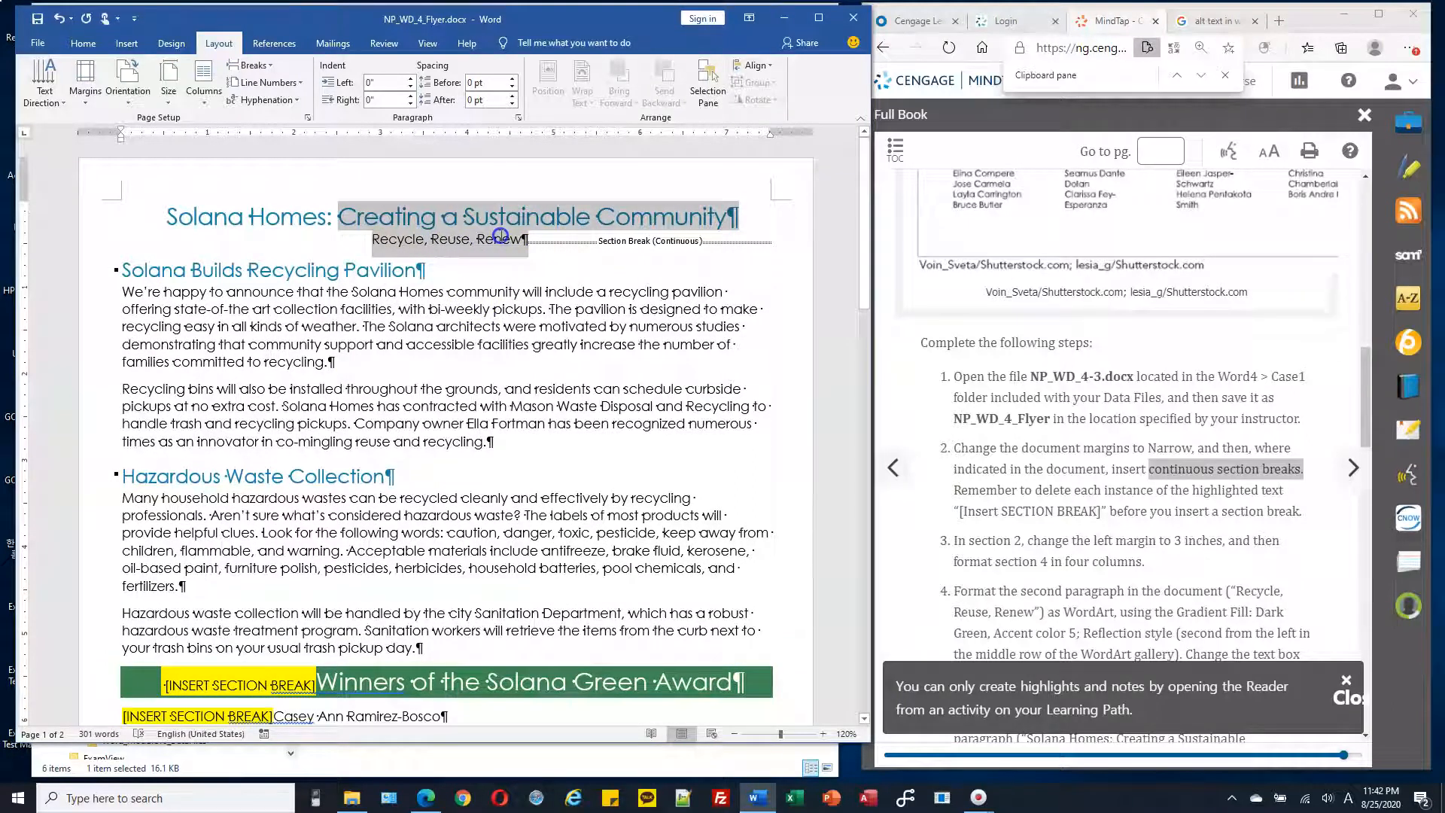
mouse_move(499, 236)
left_mouse_down()
mouse_move(387, 210)
mouse_move(499, 242)
left_mouse_up()
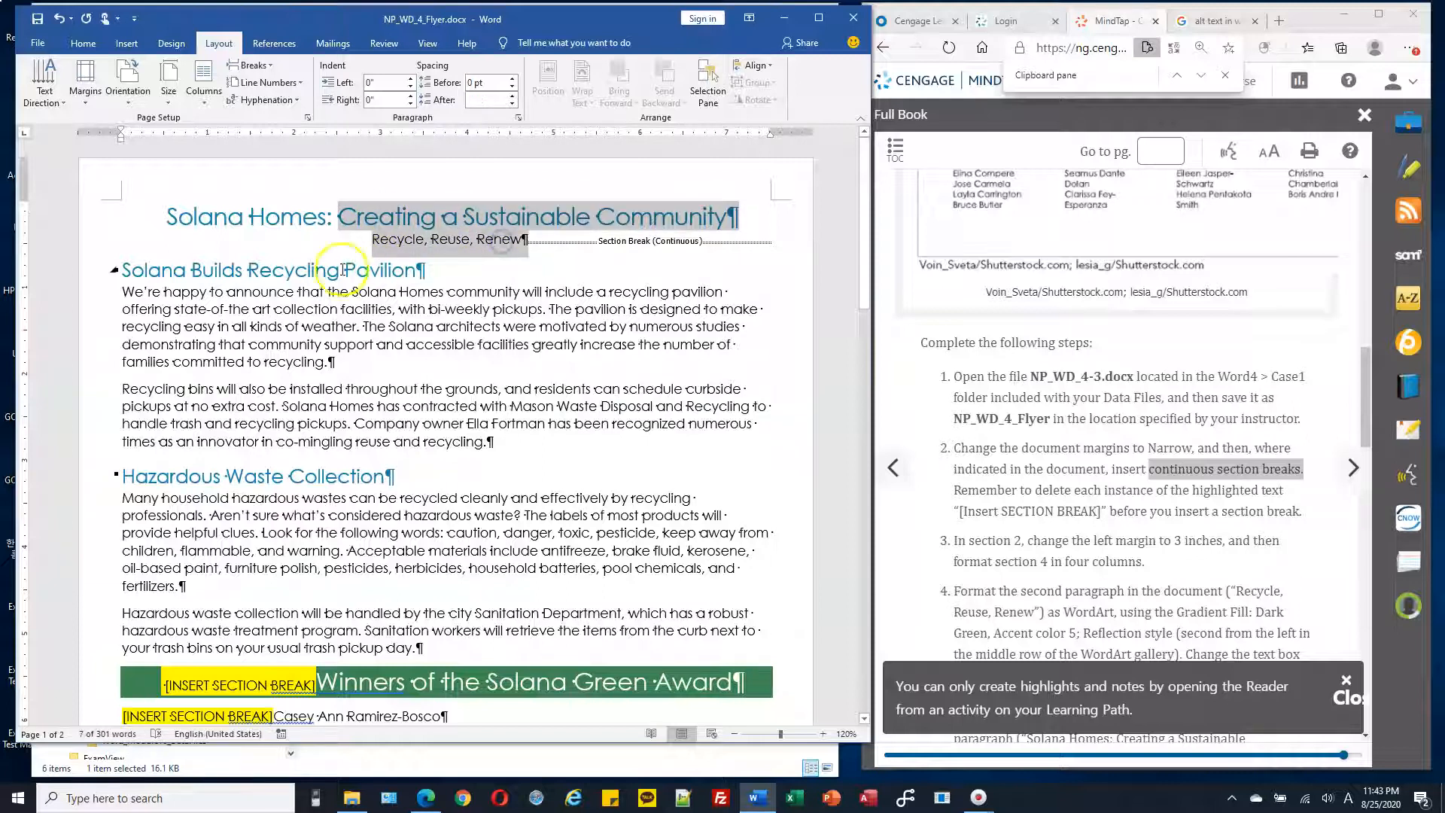
left_click_drag(343, 269, 440, 374)
scroll(442, 375, "down", 3)
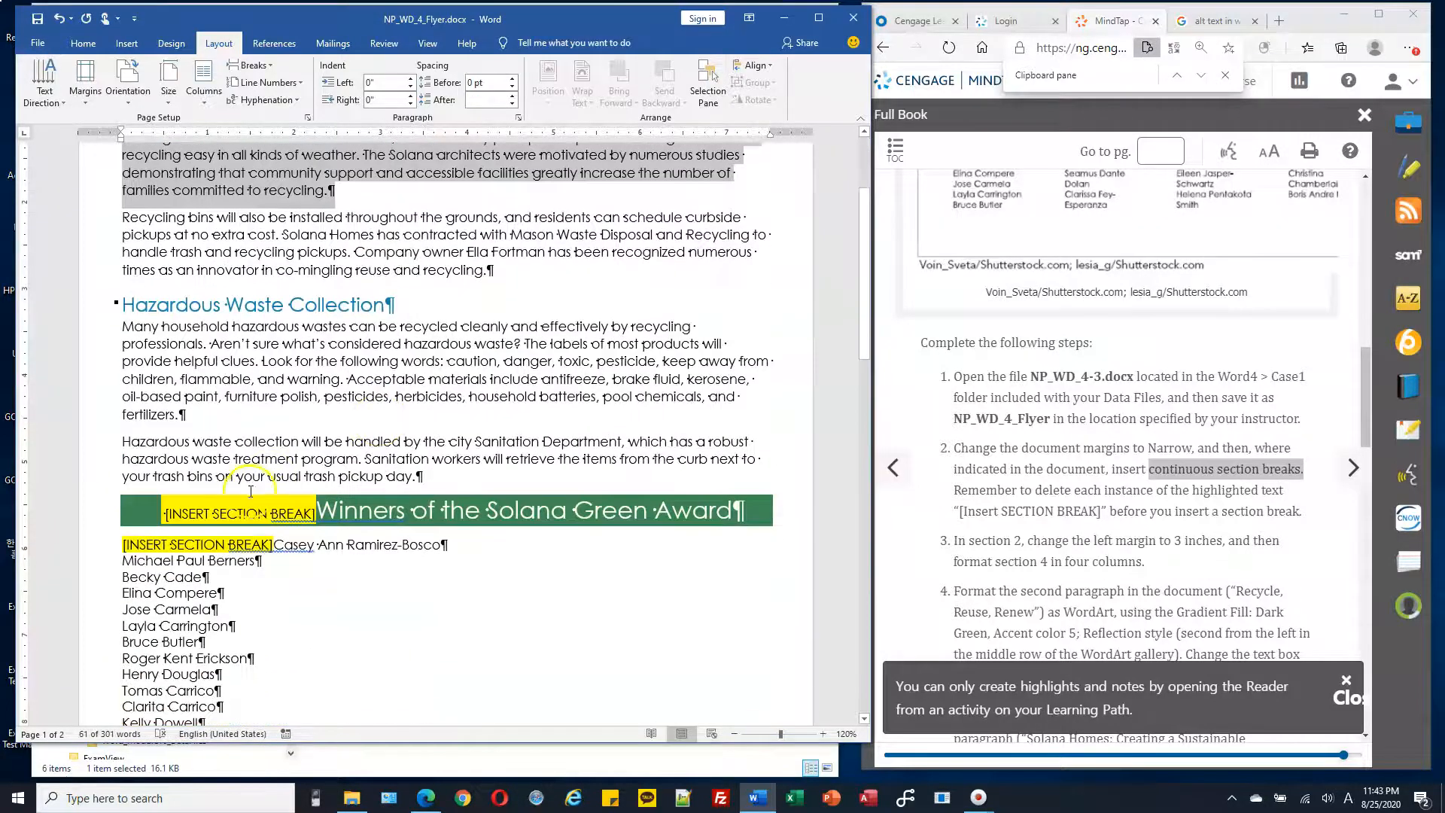
- Replace the highlighted [INSERT SECTION BREAK] placeholder before "Winners of the Solana Green Award" with a continuous section break
left_click(160, 512)
left_click_drag(160, 512, 310, 514)
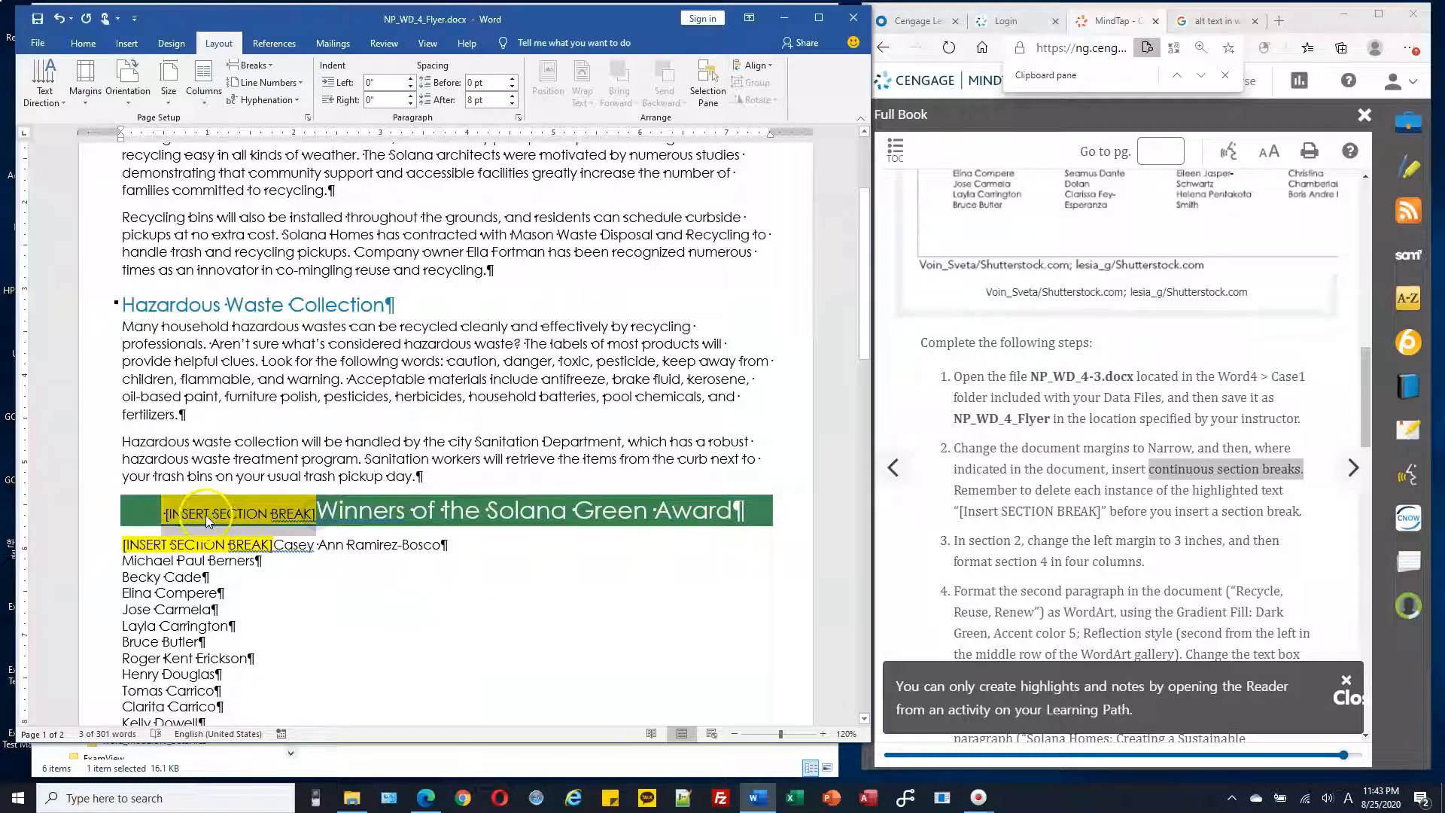
key("Delete")
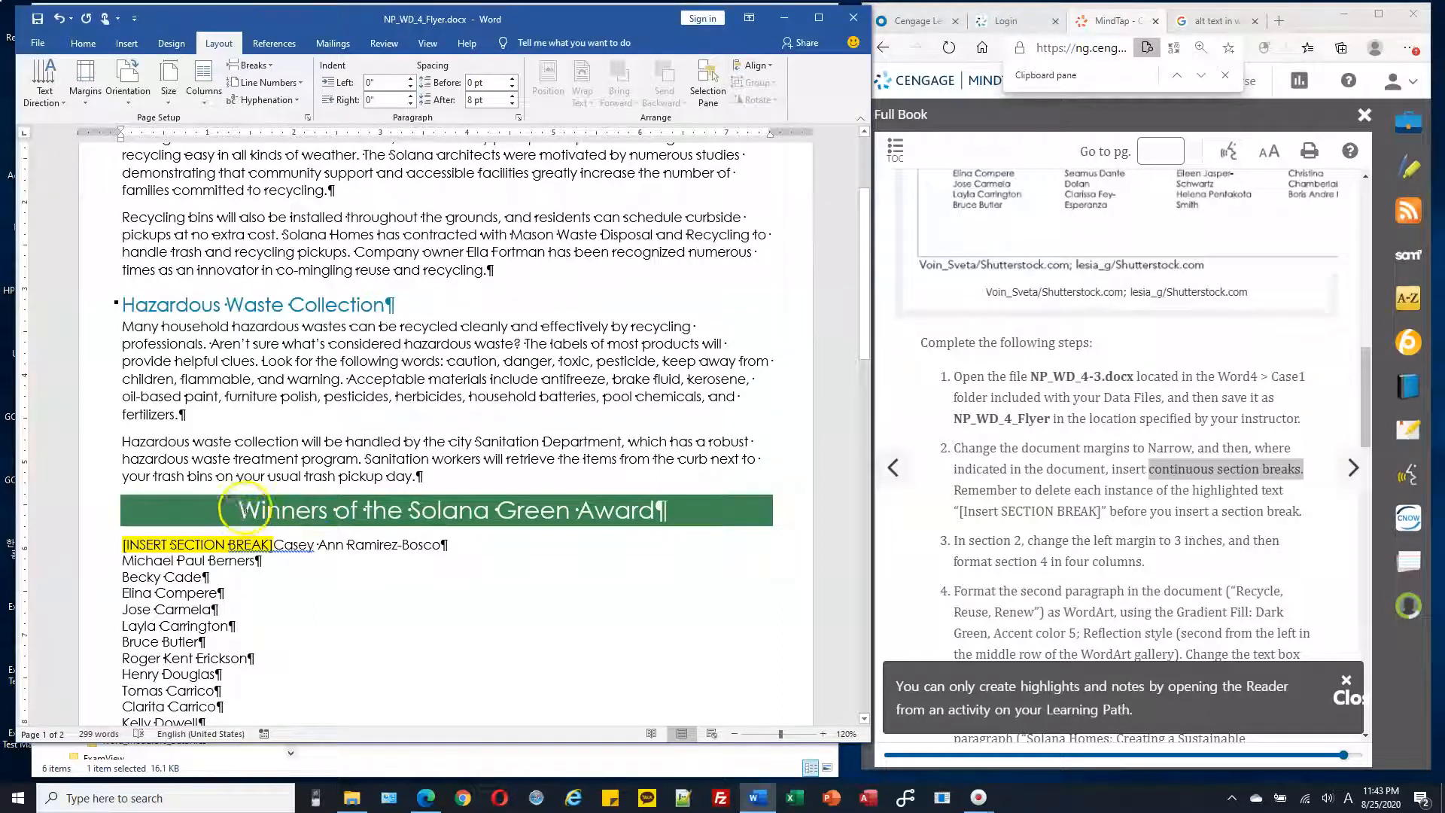
left_click(263, 67)
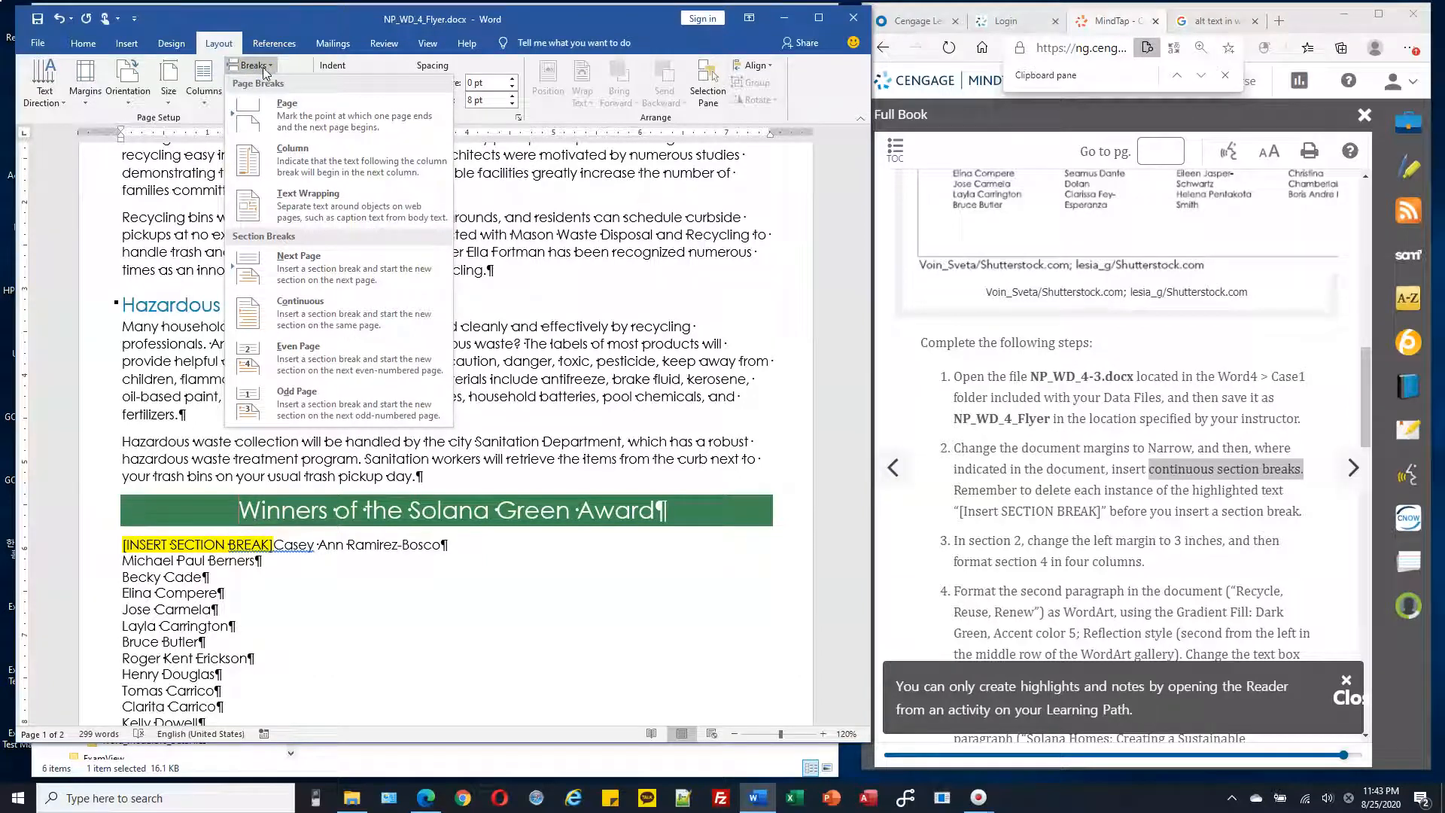
left_click(326, 312)
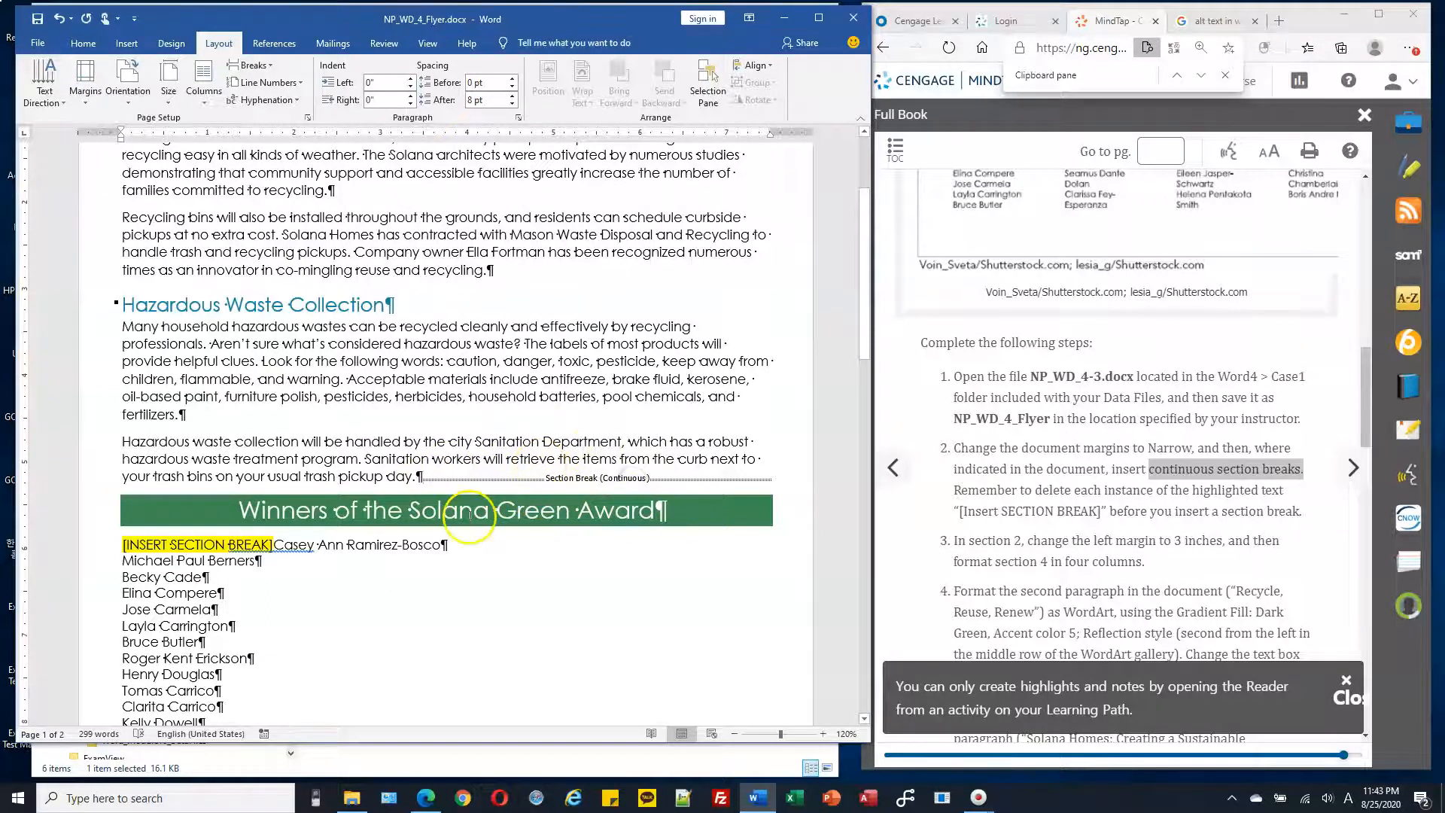
- Replace the highlighted [INSERT SECTION BREAK] placeholder before the first name in the winners list with a continuous section break
scroll(470, 514, "down", 4)
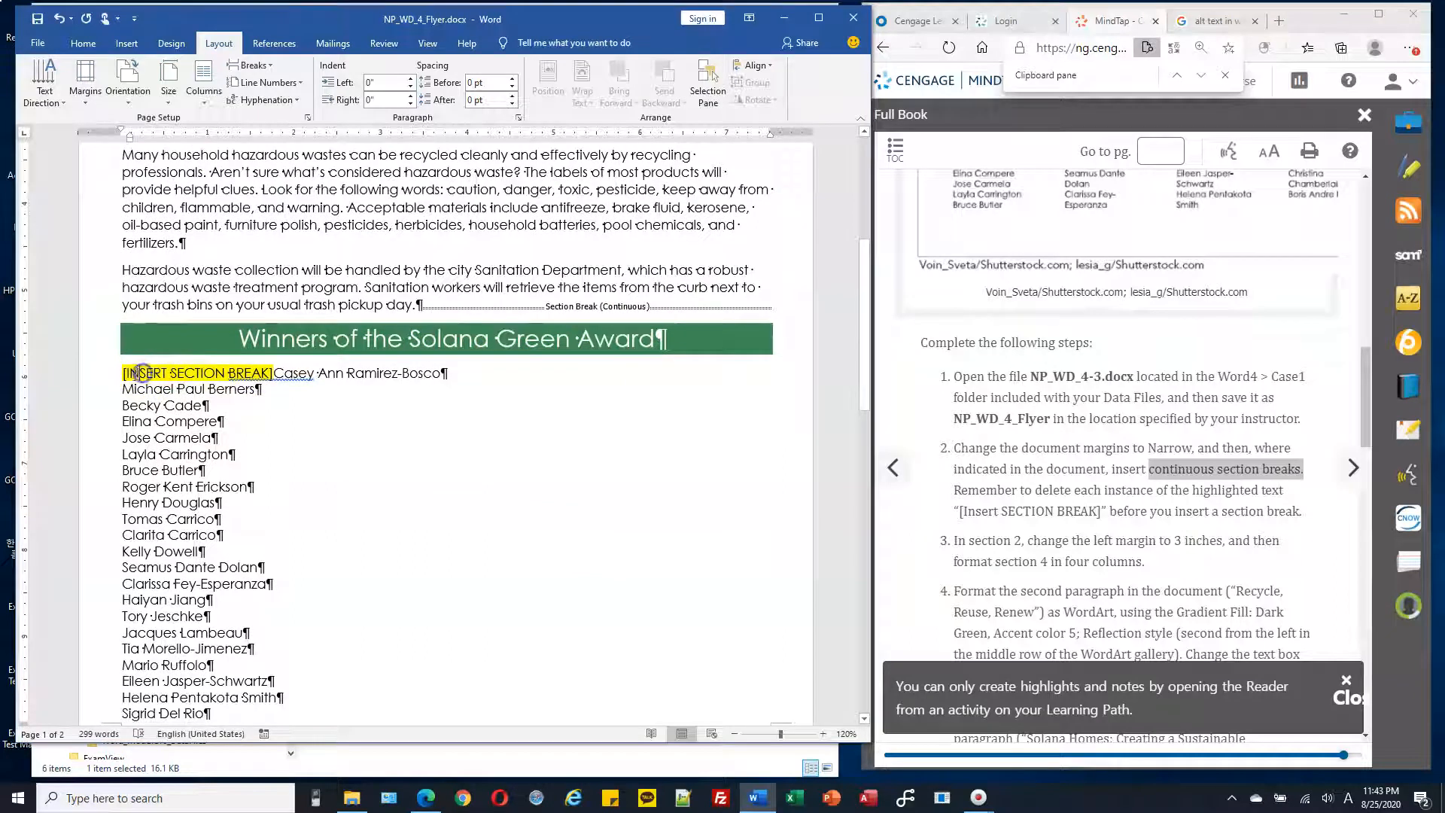
left_click_drag(122, 372, 272, 374)
key("Delete")
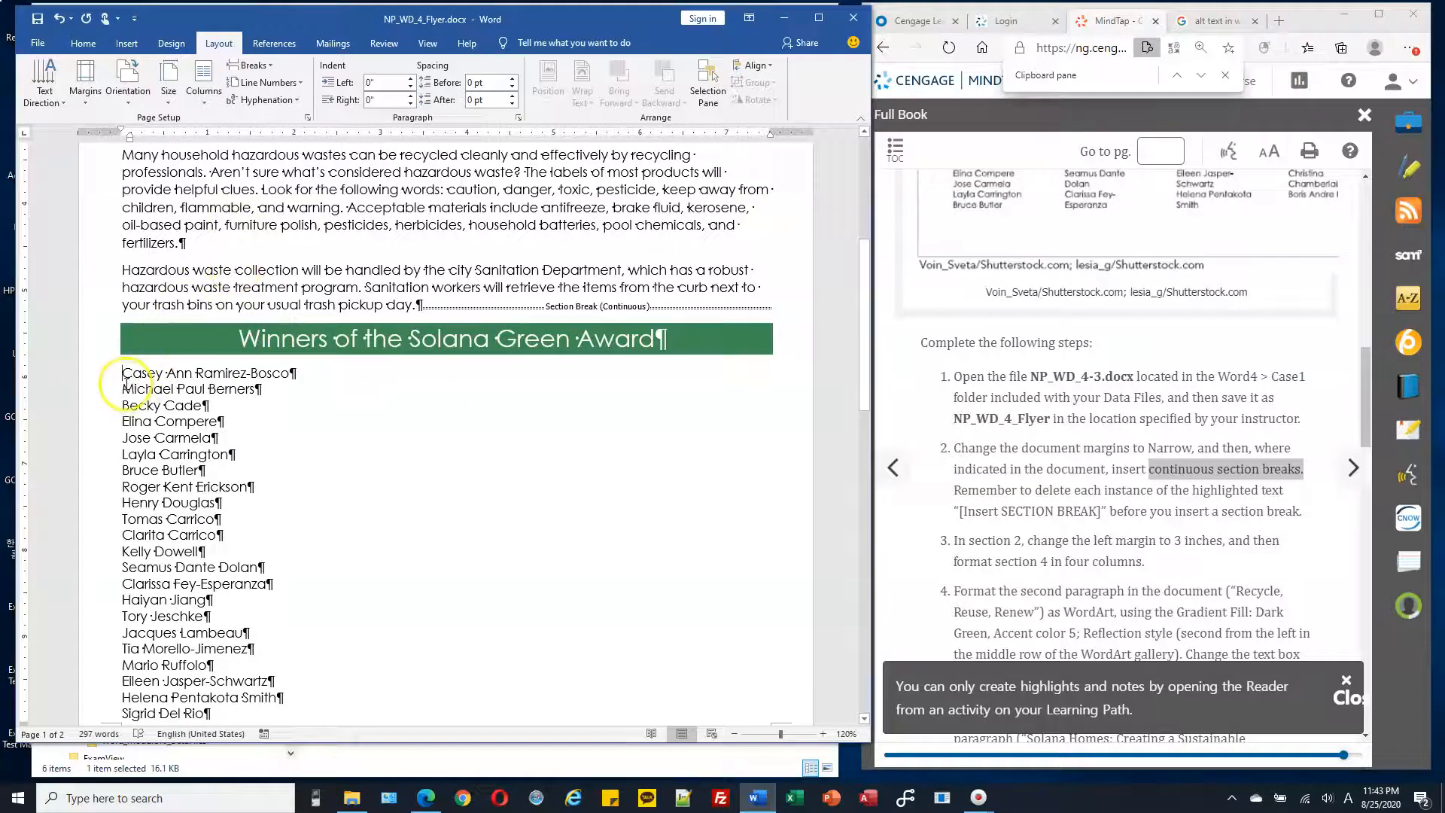
left_click(263, 70)
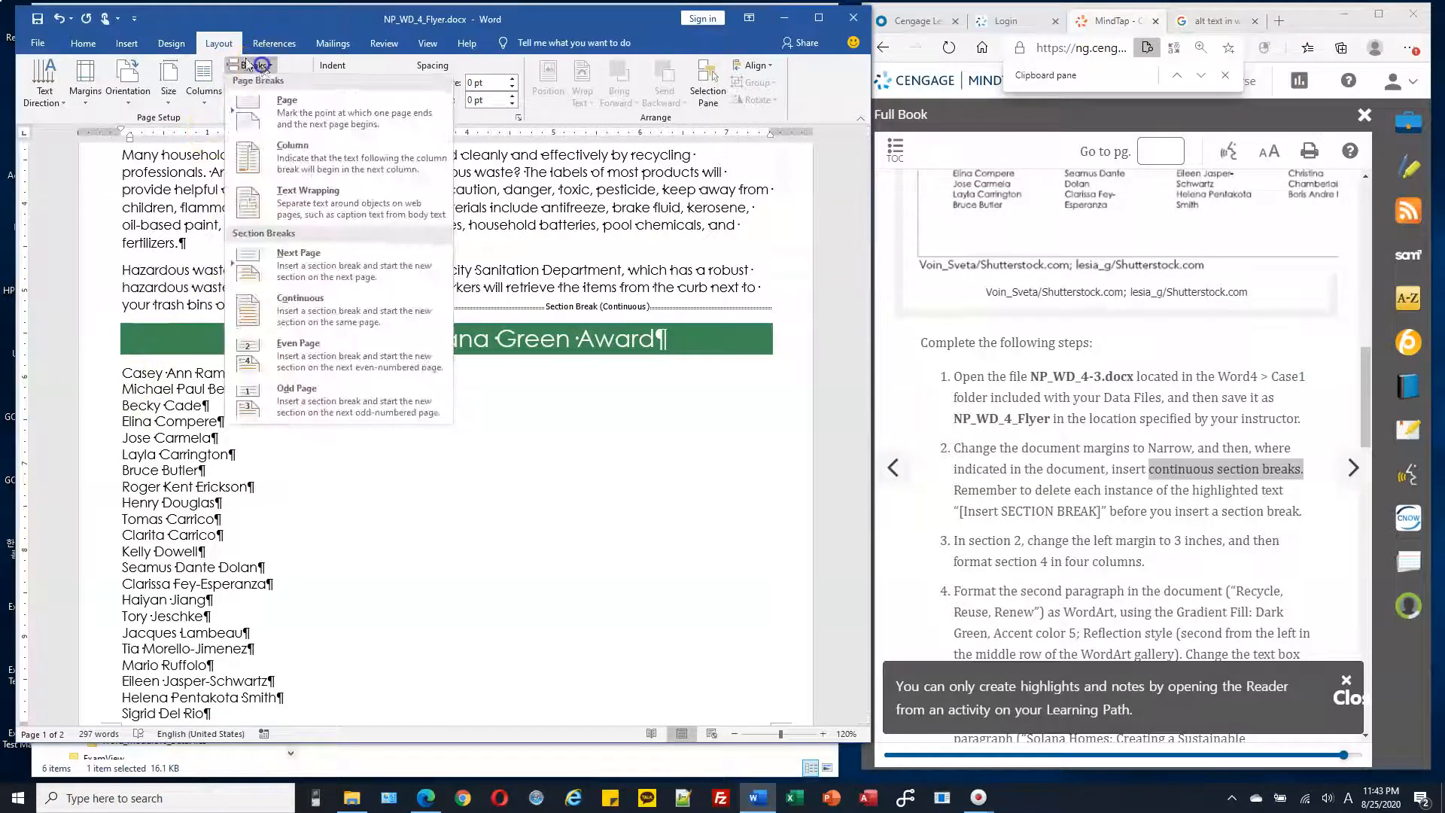
left_click(327, 320)
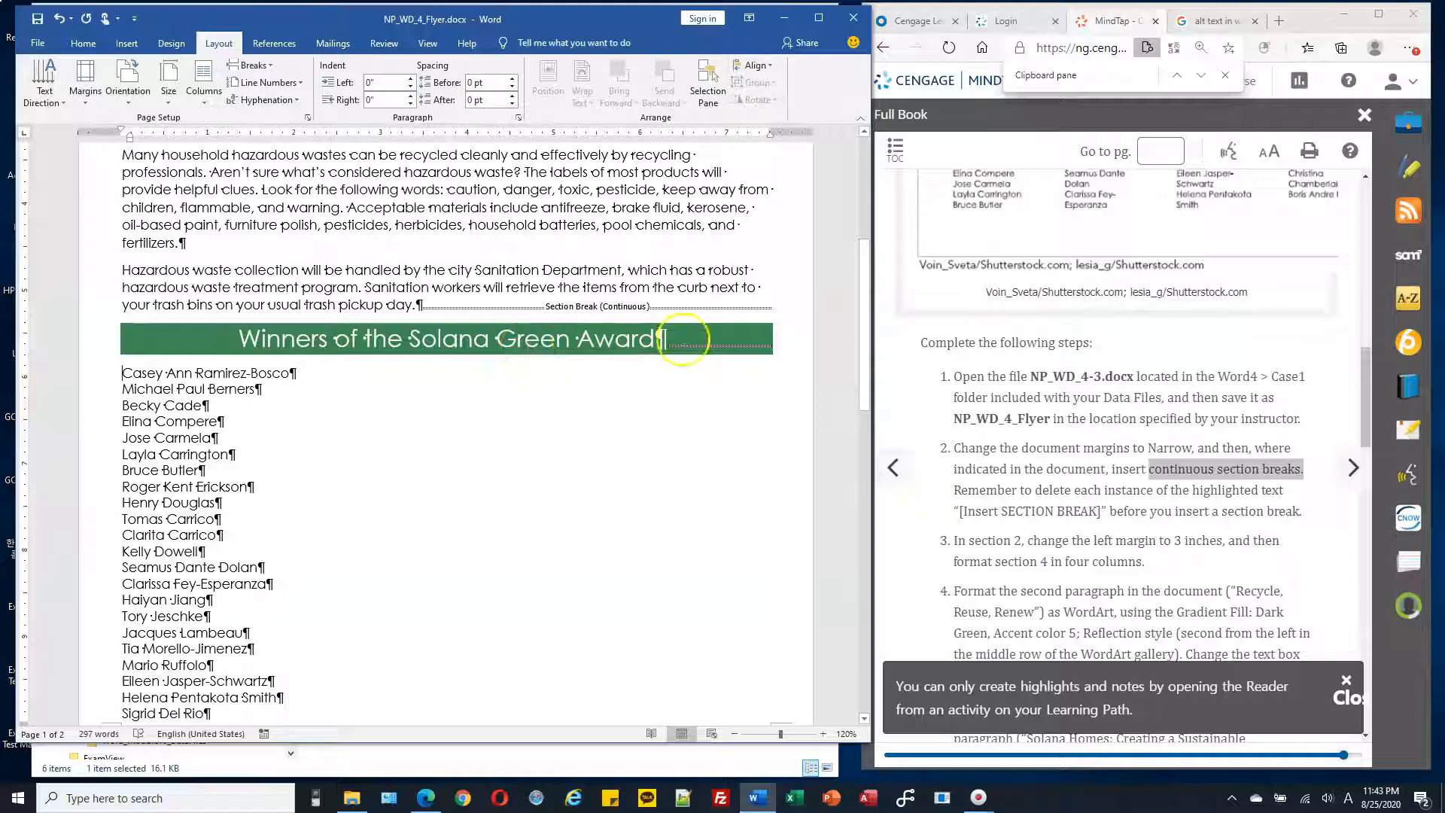
- Set the left margin of section 2, the recycling and hazardous waste text, to 3 inches, applied to this section only
scroll(1053, 384, "down", 3)
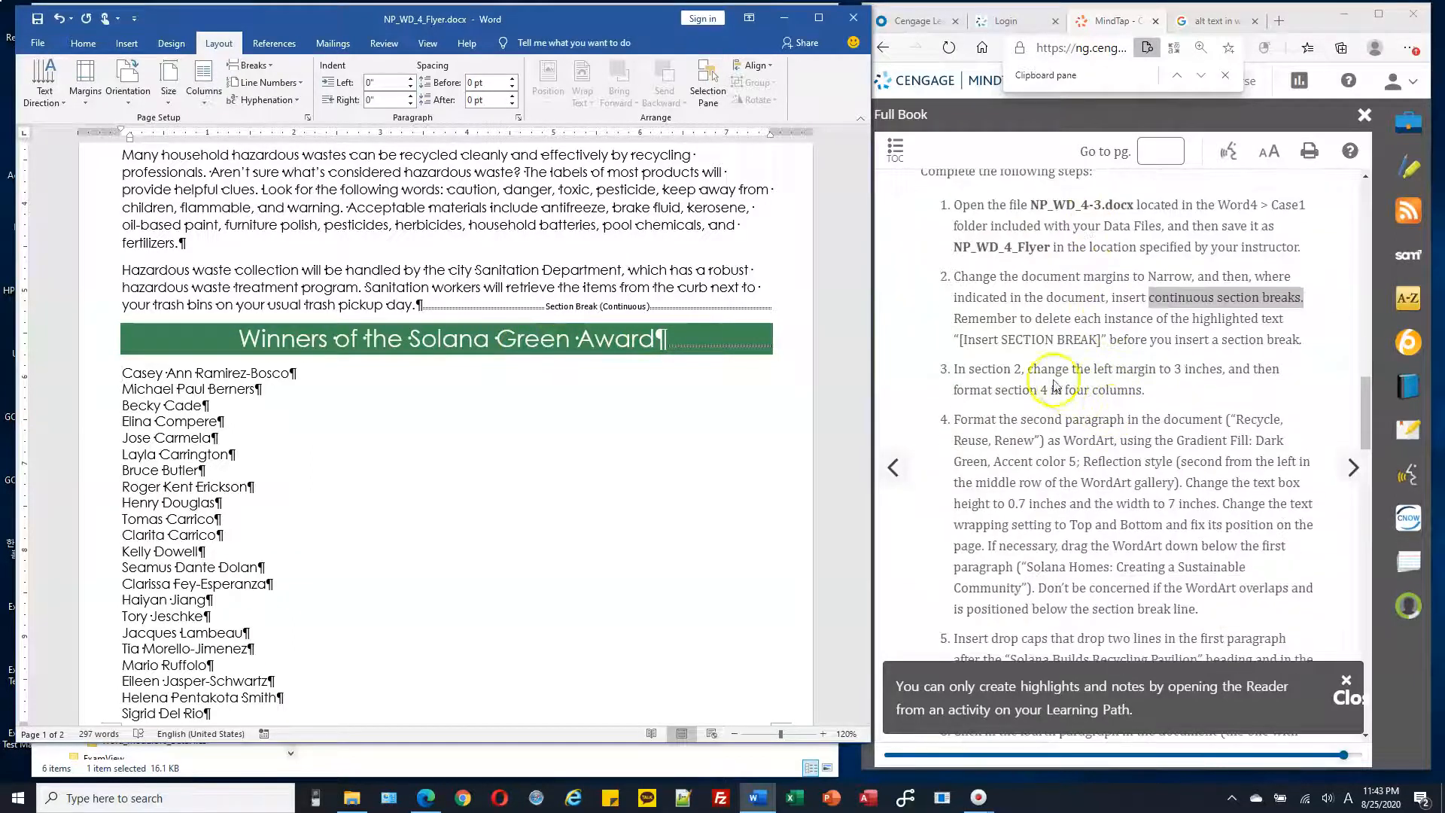
left_click_drag(966, 369, 1219, 375)
scroll(527, 324, "up", 7)
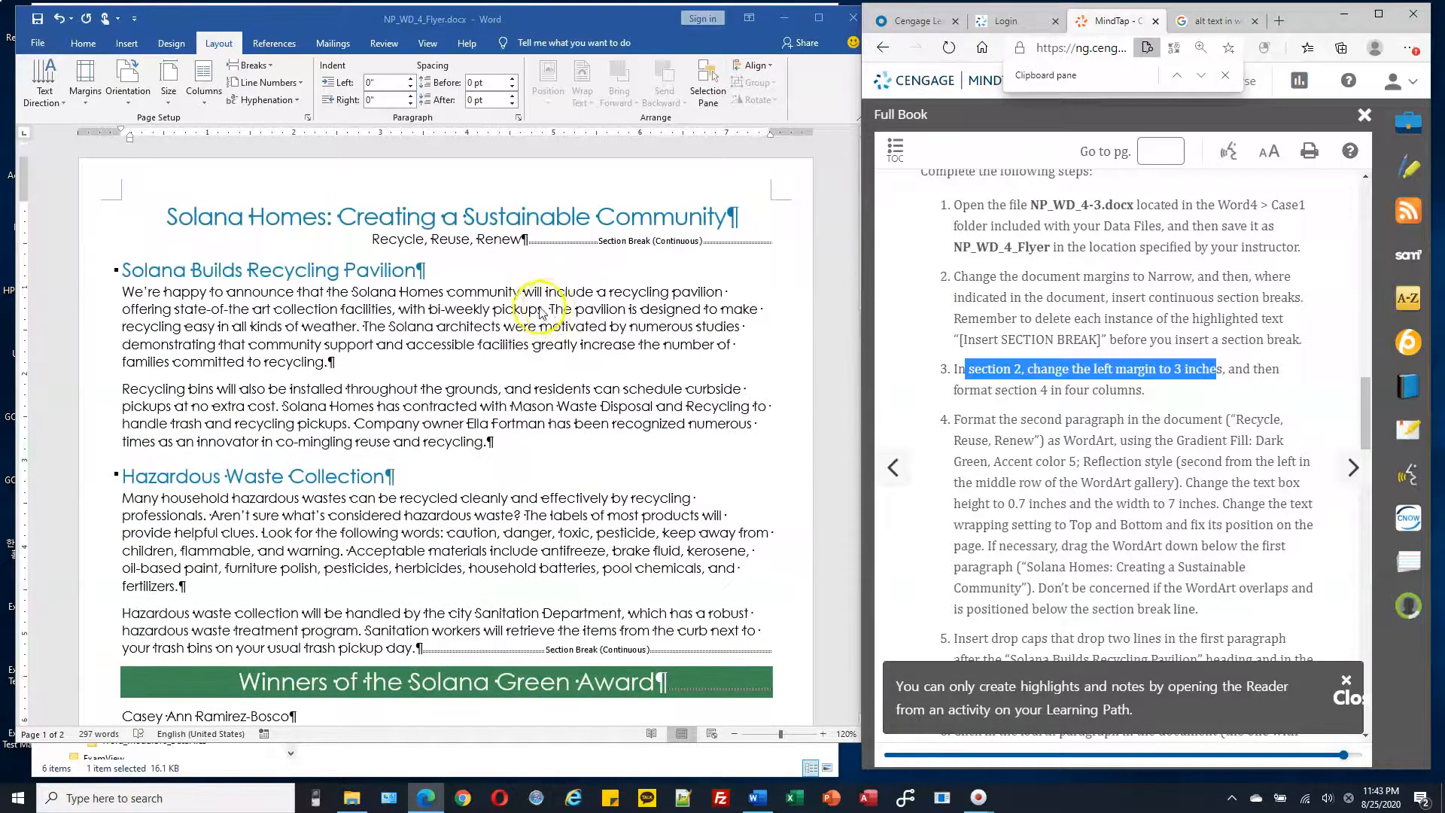
left_click(391, 245)
left_click_drag(347, 216, 594, 219)
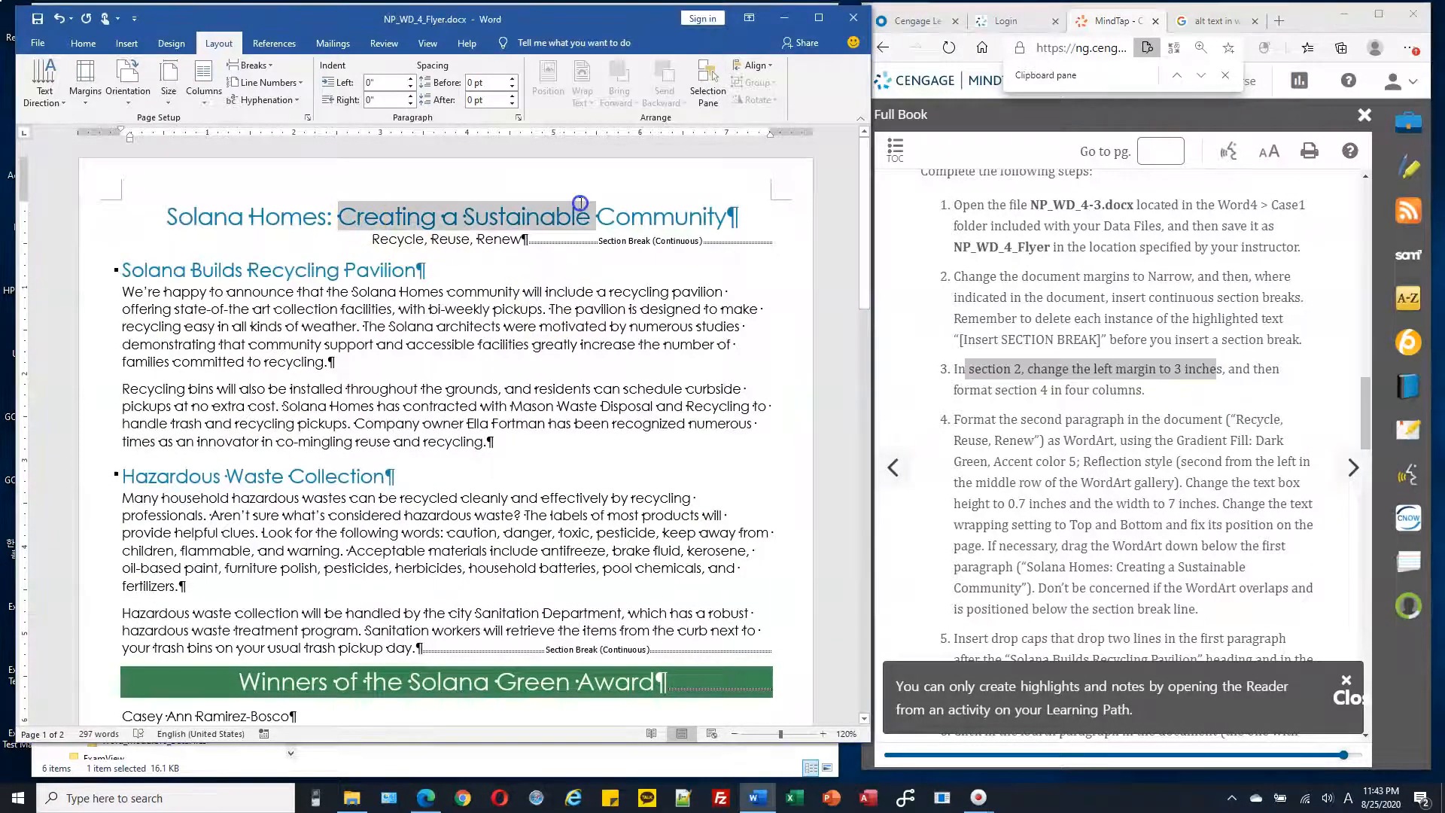
left_click_drag(329, 292, 469, 348)
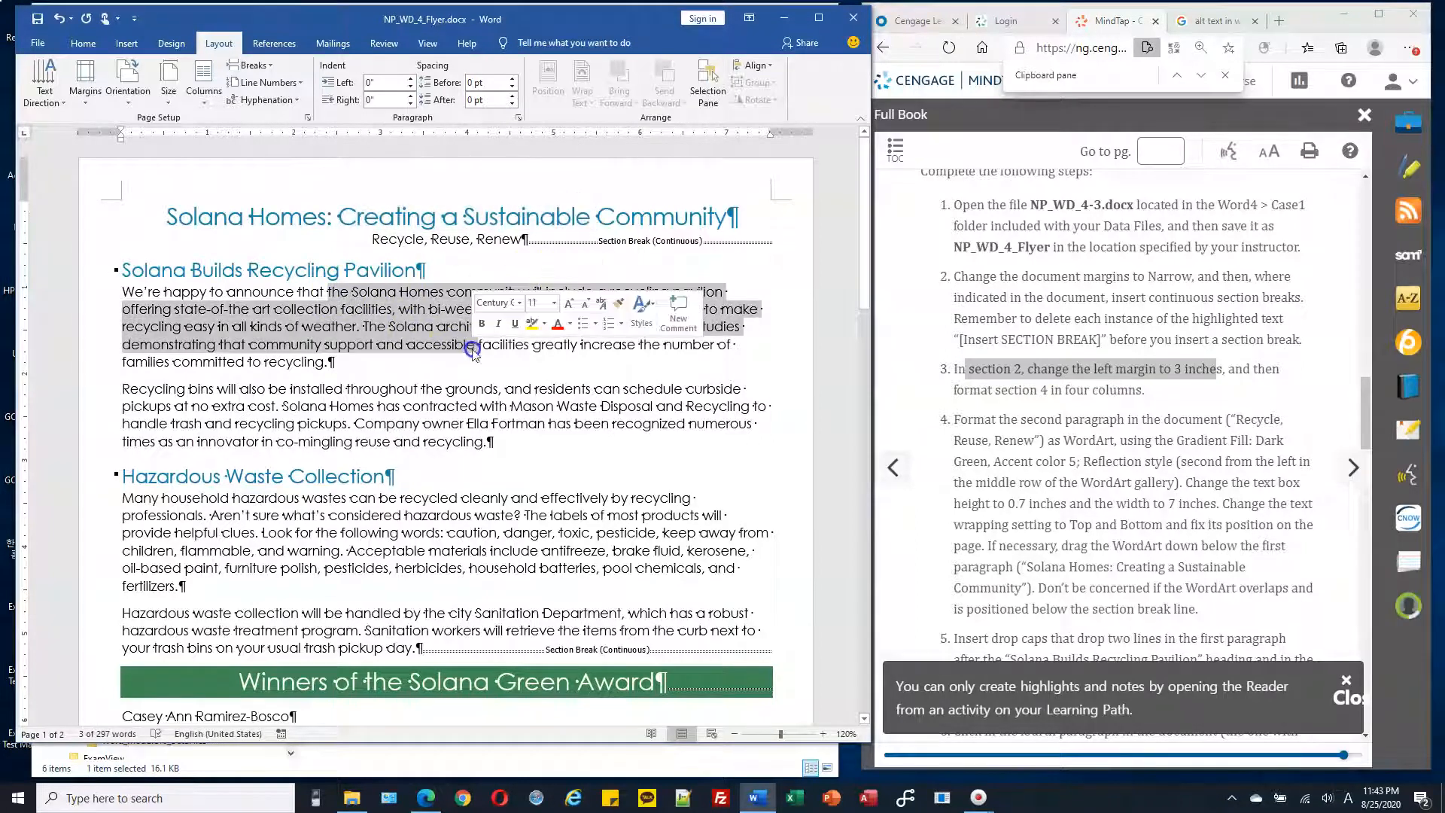
left_click(322, 308)
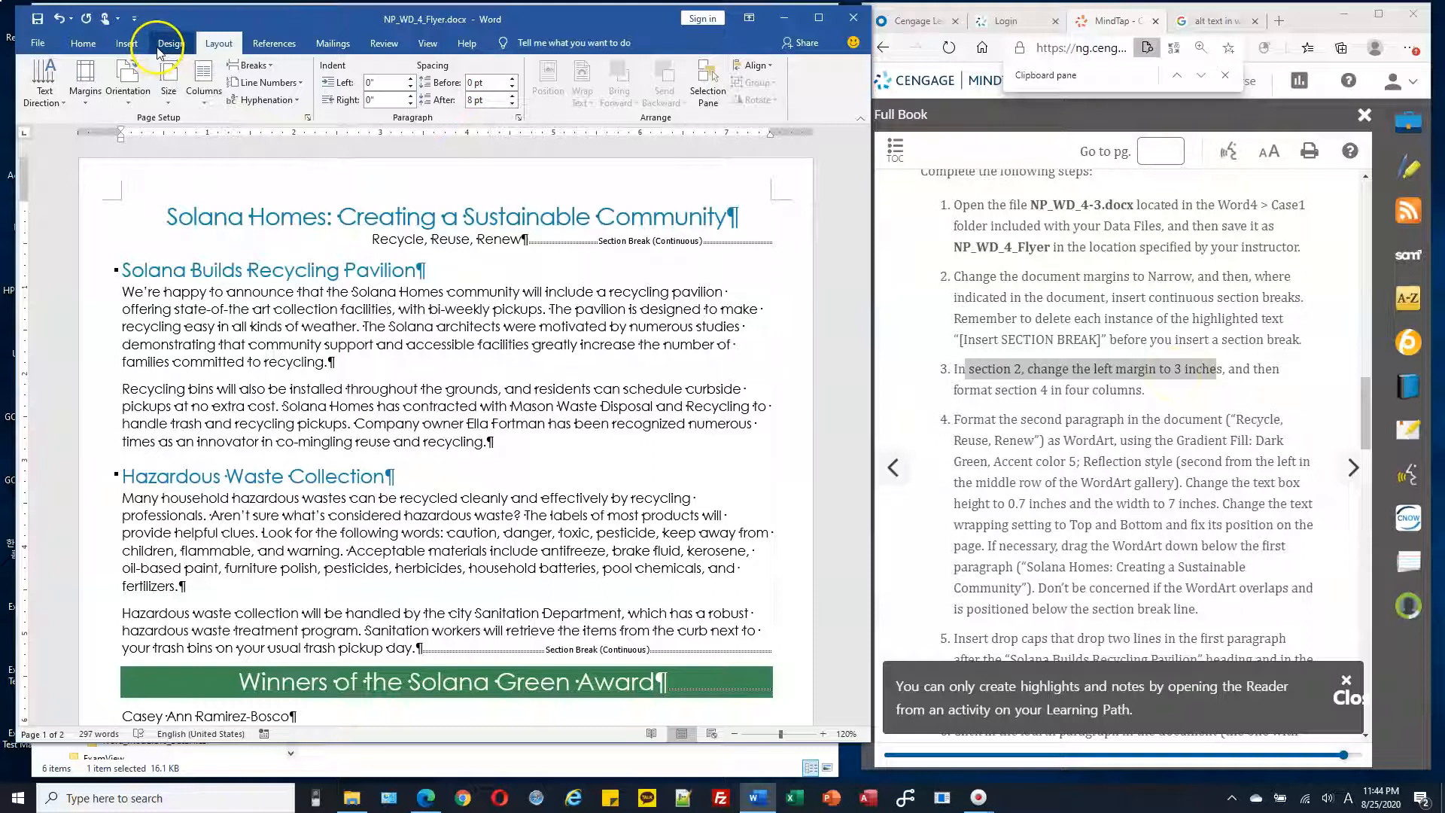
left_click(85, 79)
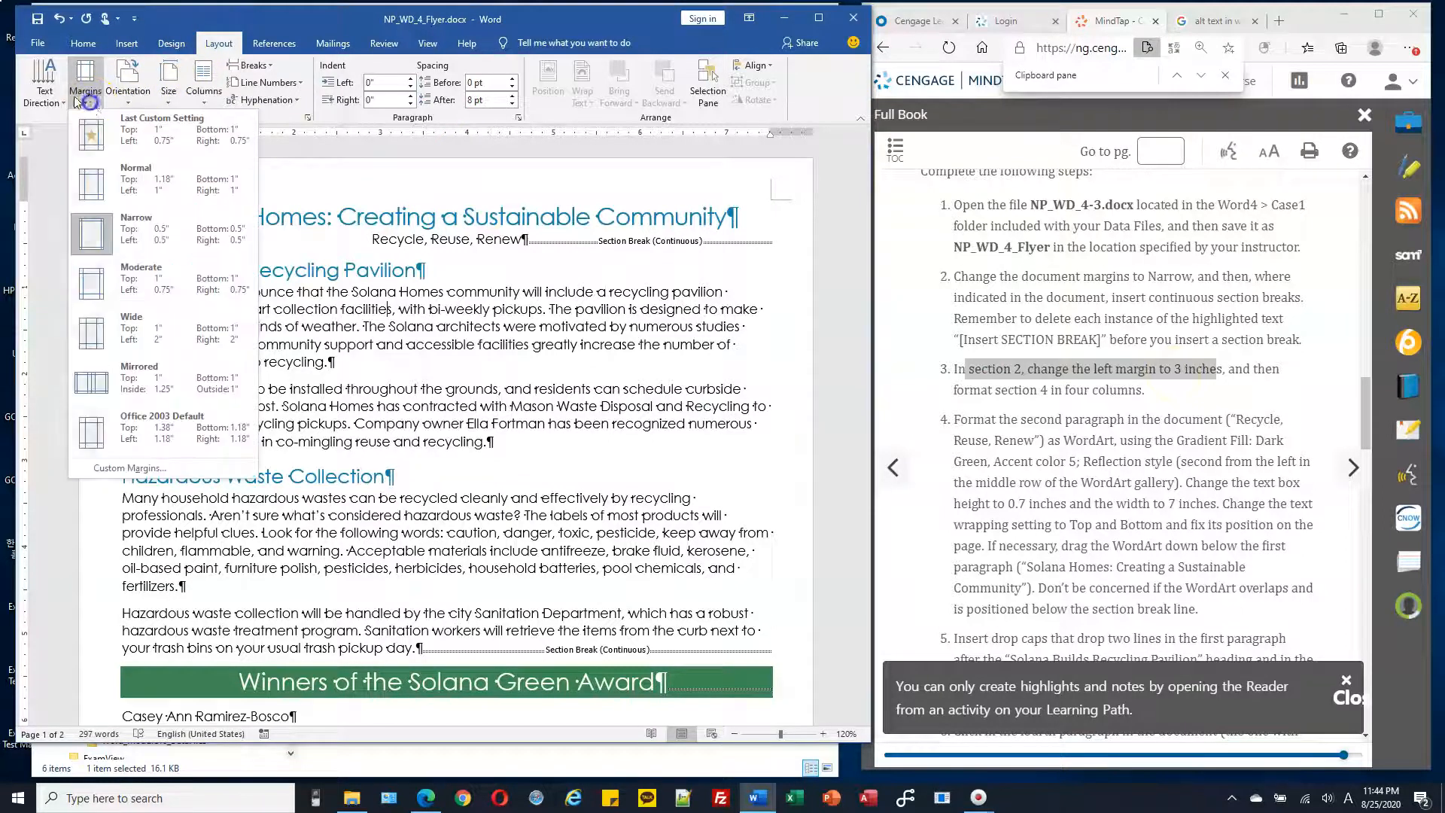
left_click(134, 469)
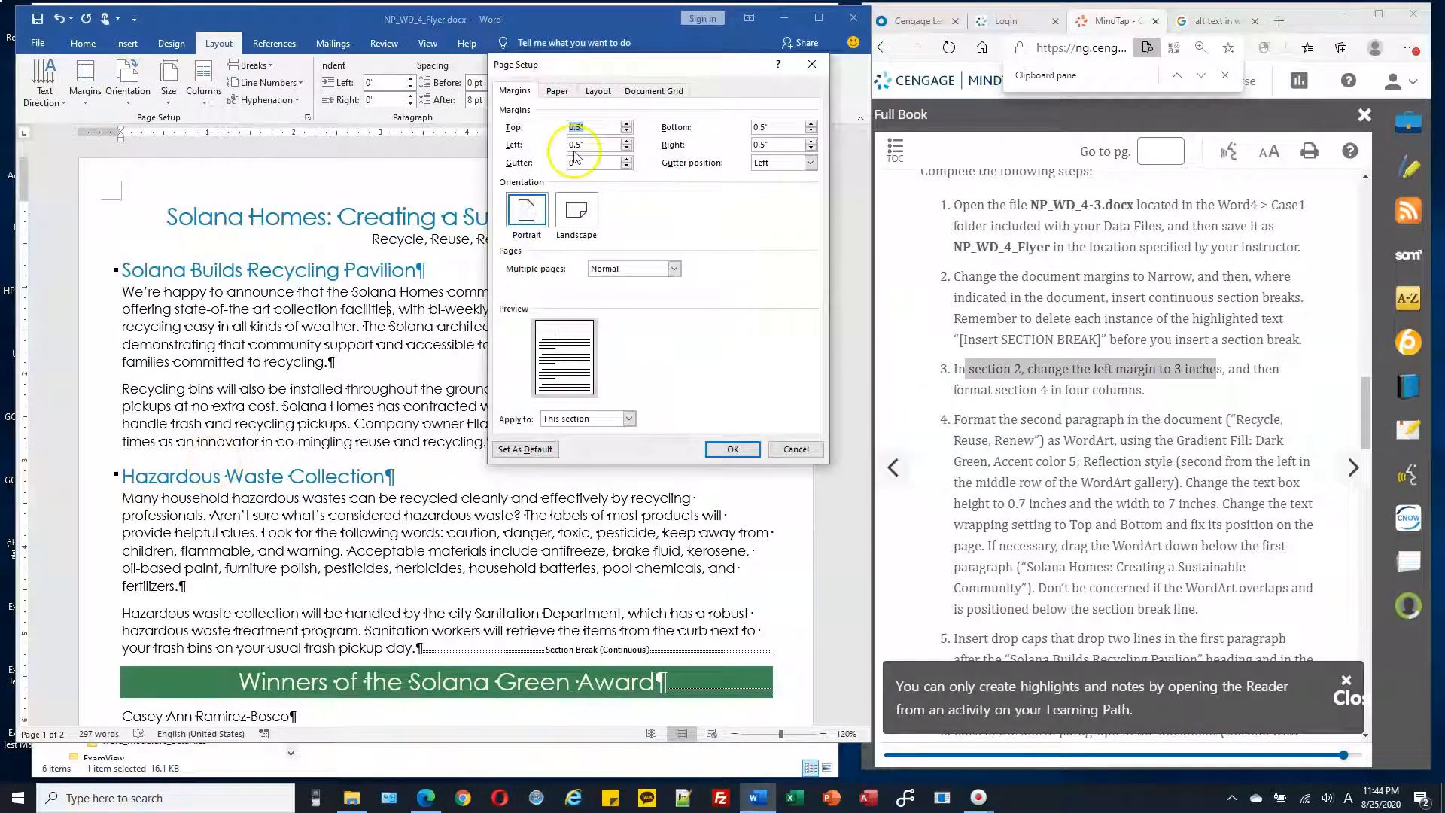
left_click(593, 144)
type("3")
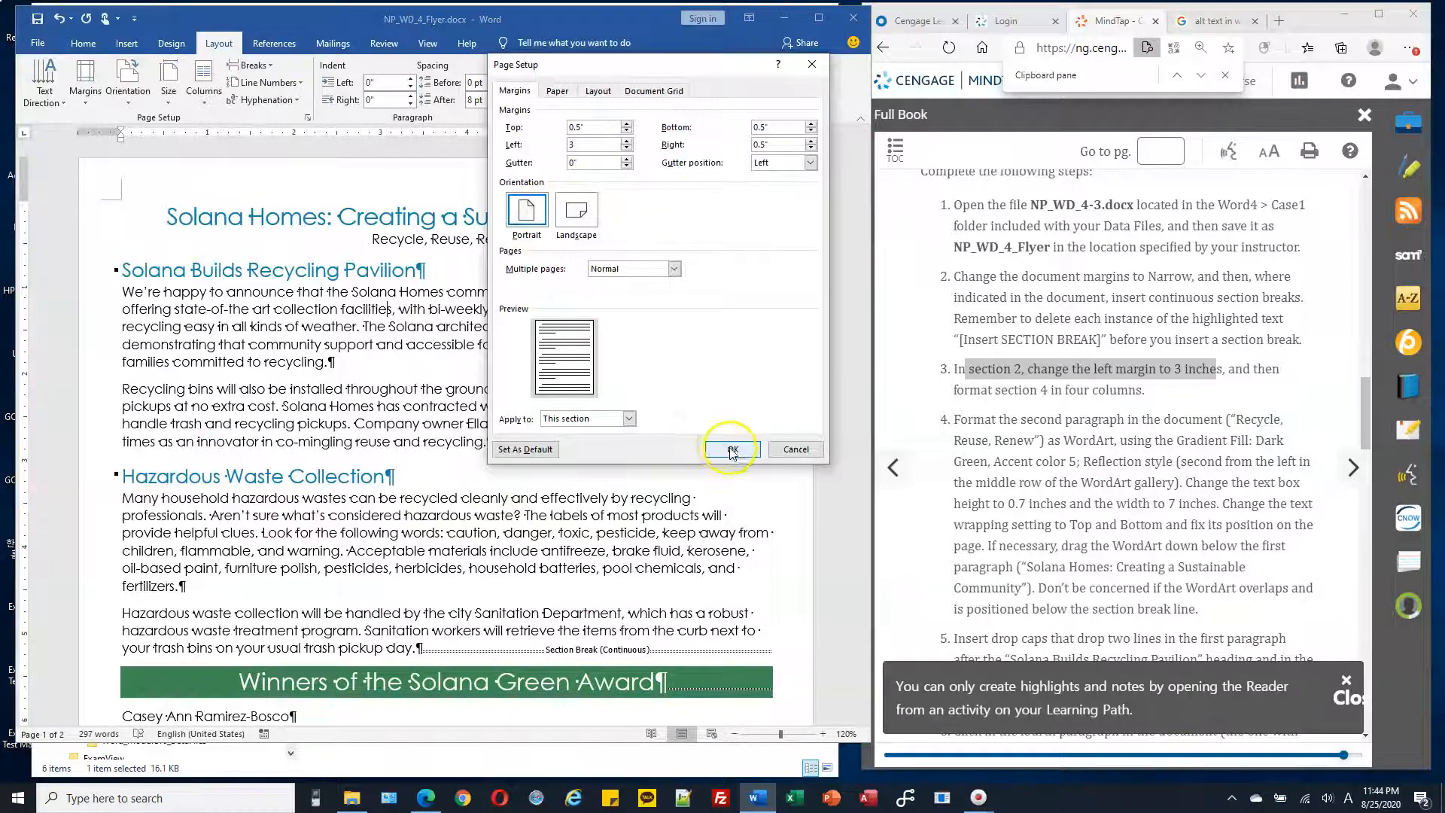
left_click(732, 449)
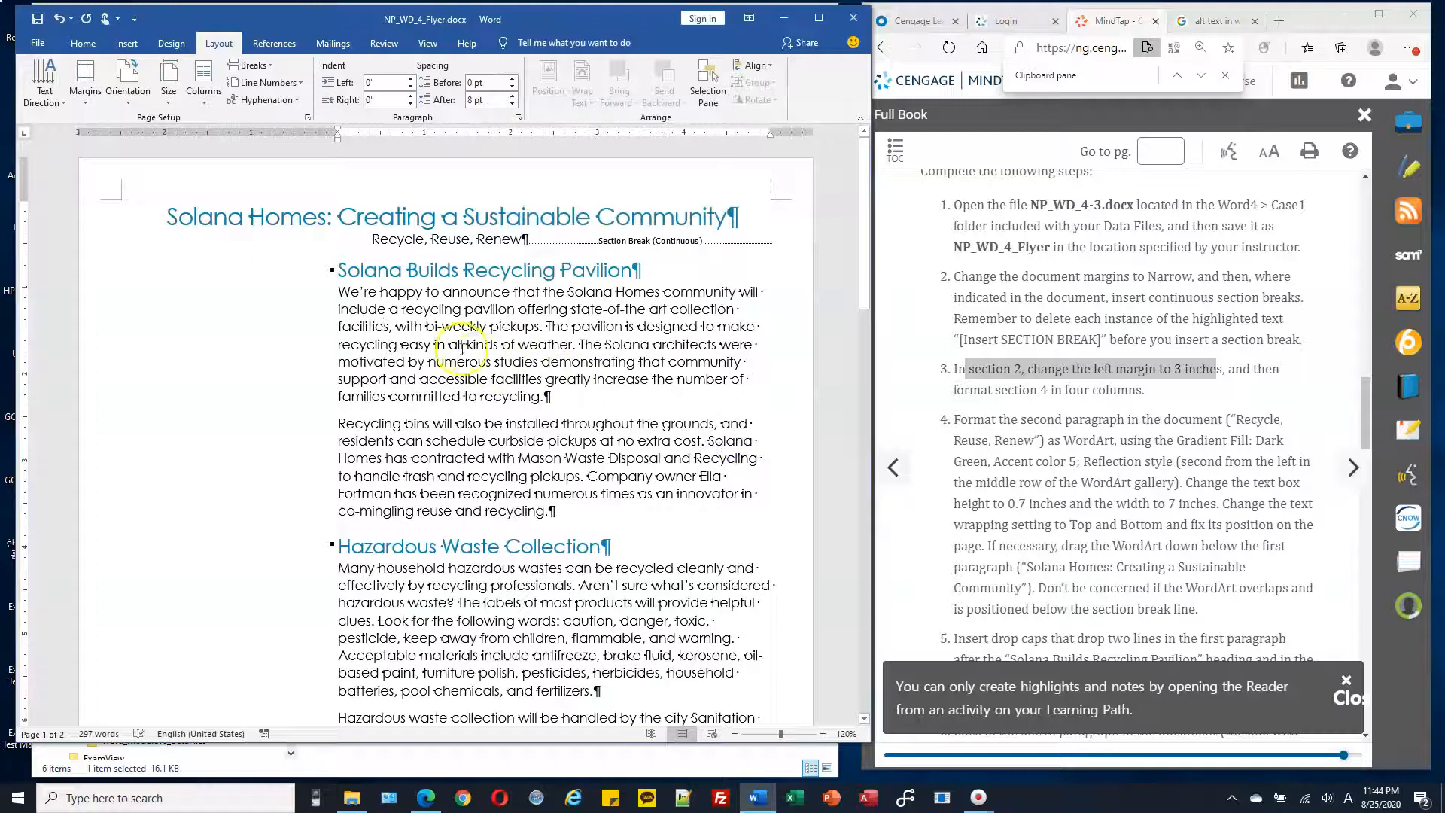
left_click_drag(381, 292, 471, 695)
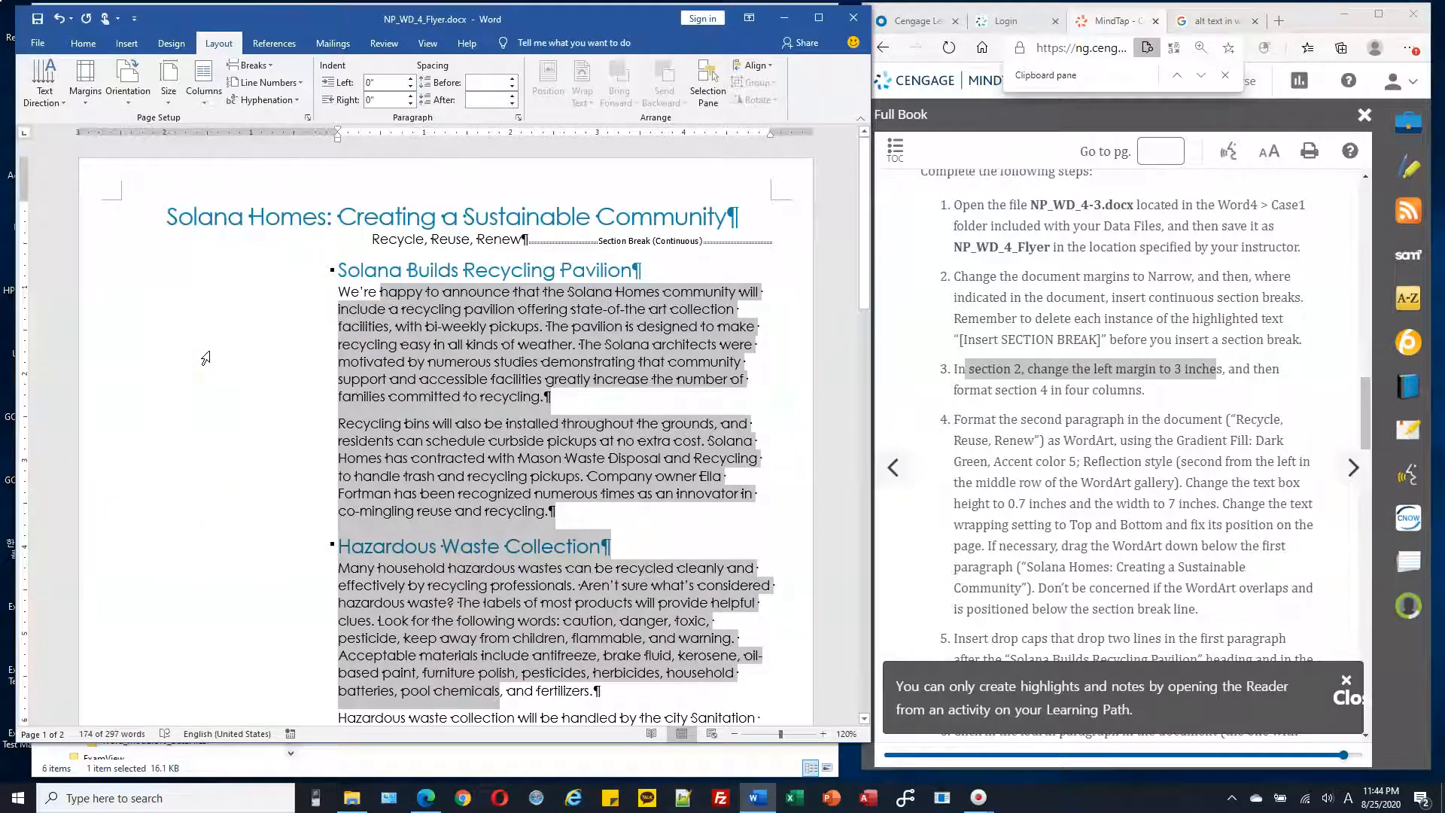
left_click(464, 399)
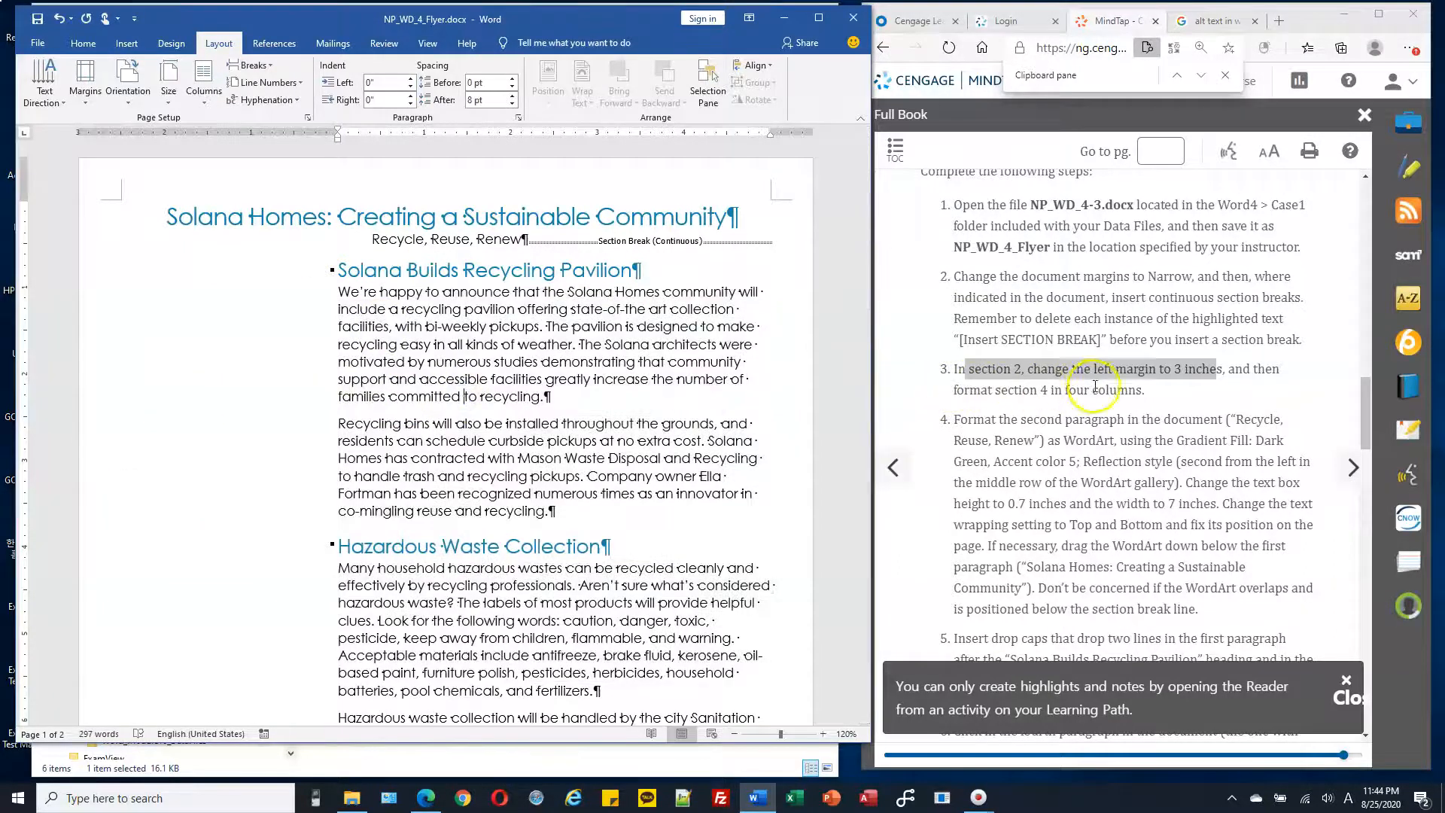
- Review the textbook's column instruction and trace the flyer's sections in order to identify section 4, the list of winners
left_click_drag(1008, 390, 1056, 392)
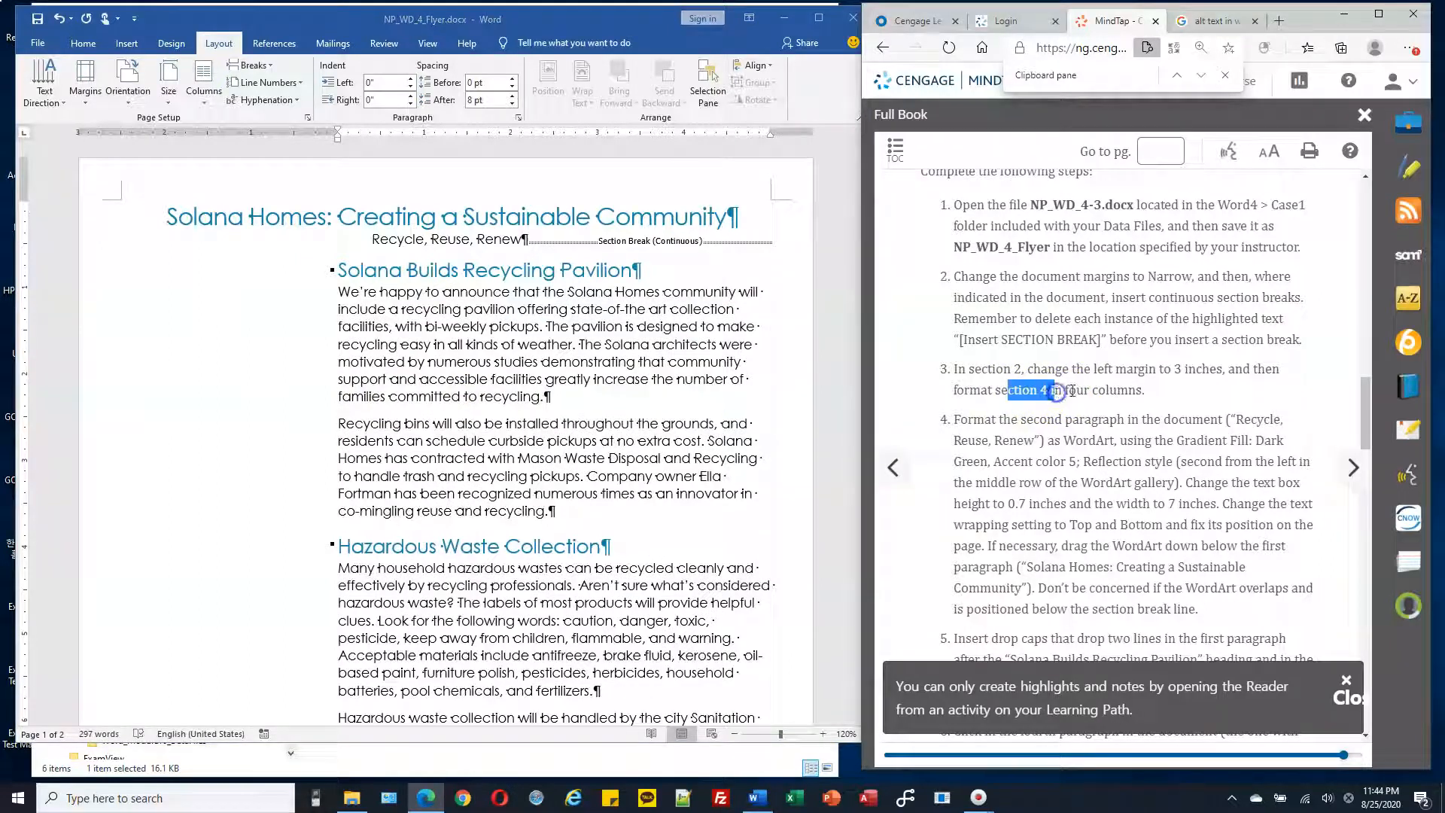
left_click_drag(1254, 369, 1077, 393)
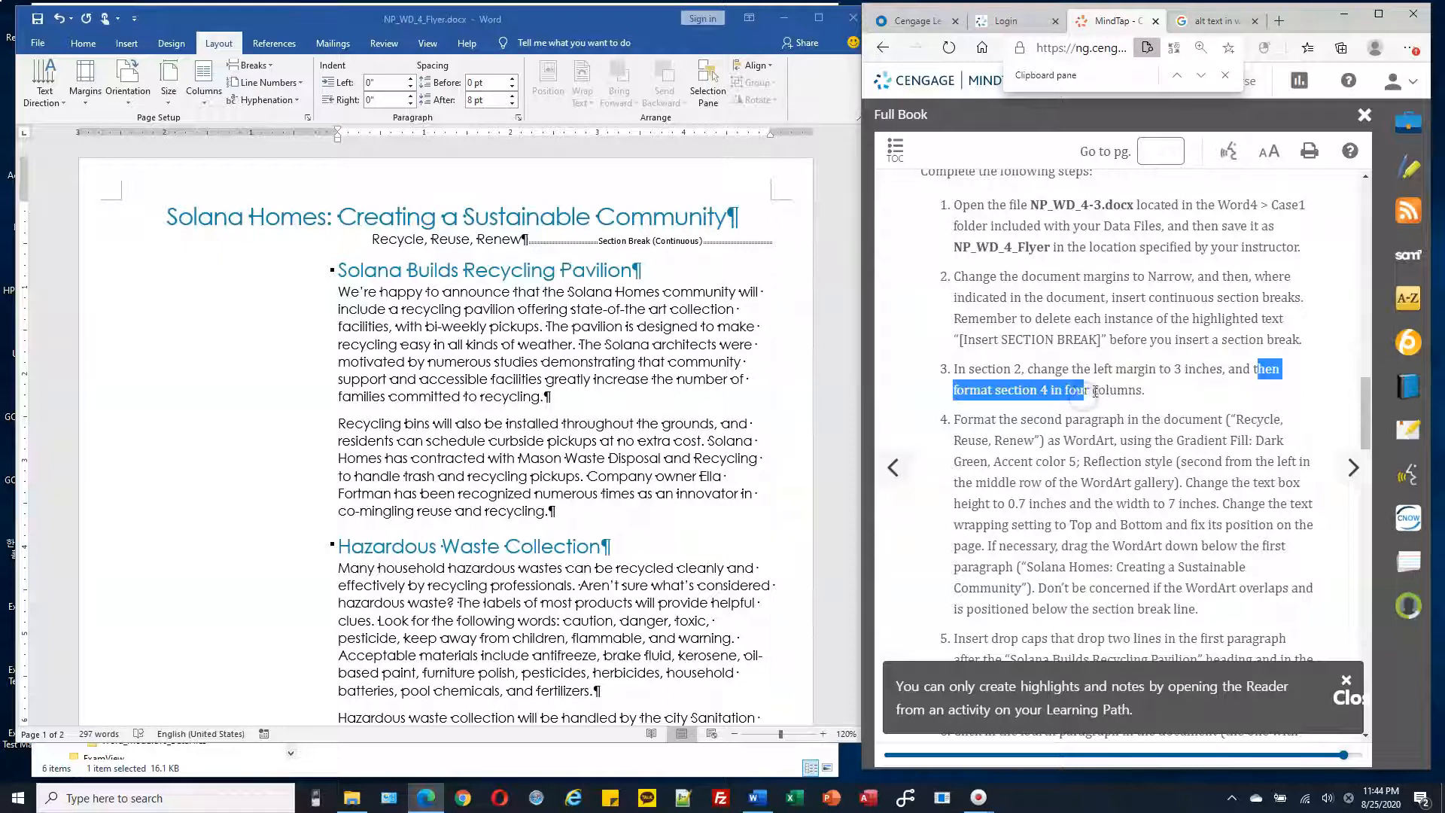
left_click(1095, 391)
left_click_drag(1040, 391, 1077, 390)
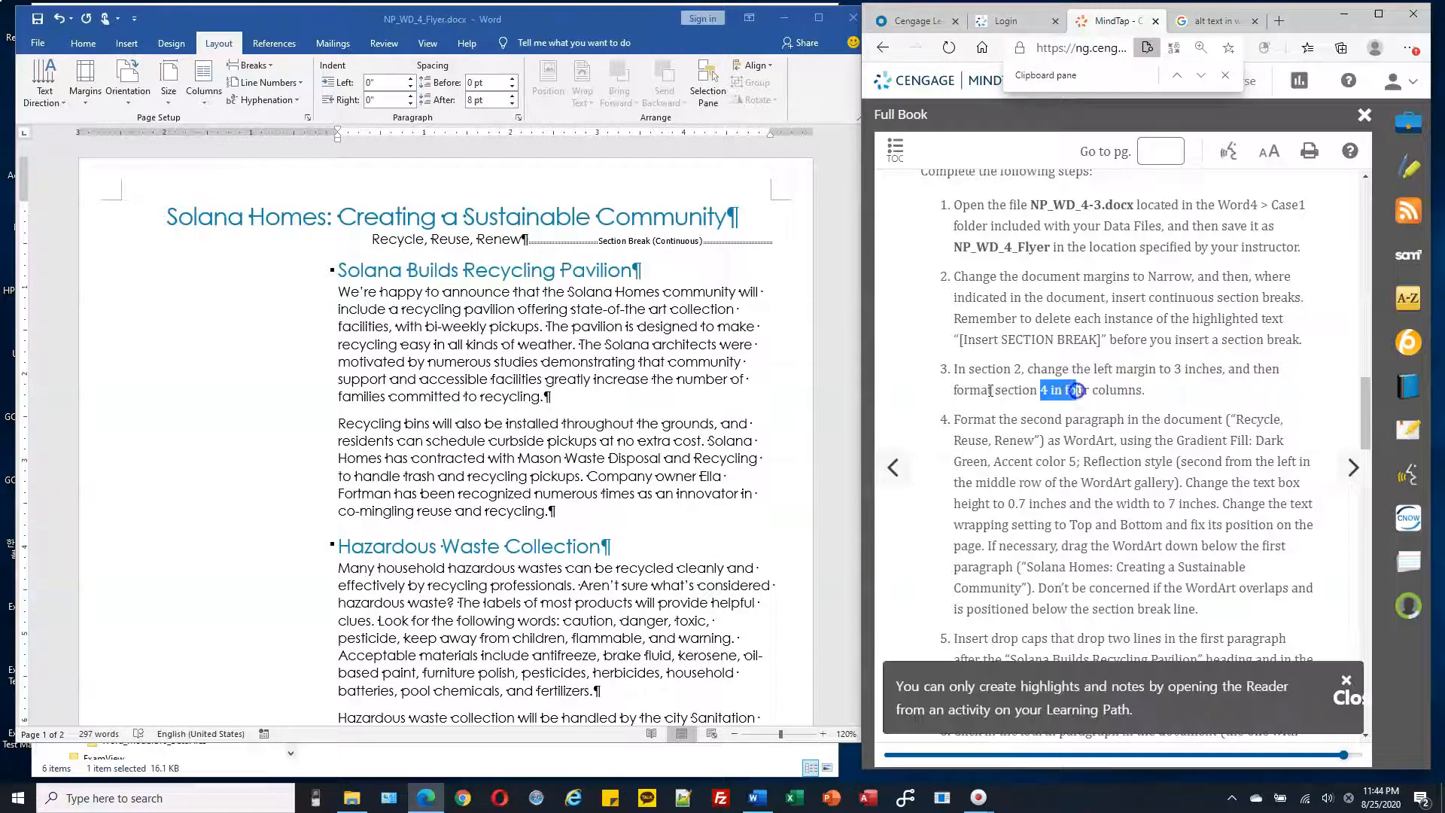
left_click(453, 224)
left_click_drag(401, 308, 574, 587)
scroll(508, 493, "down", 3)
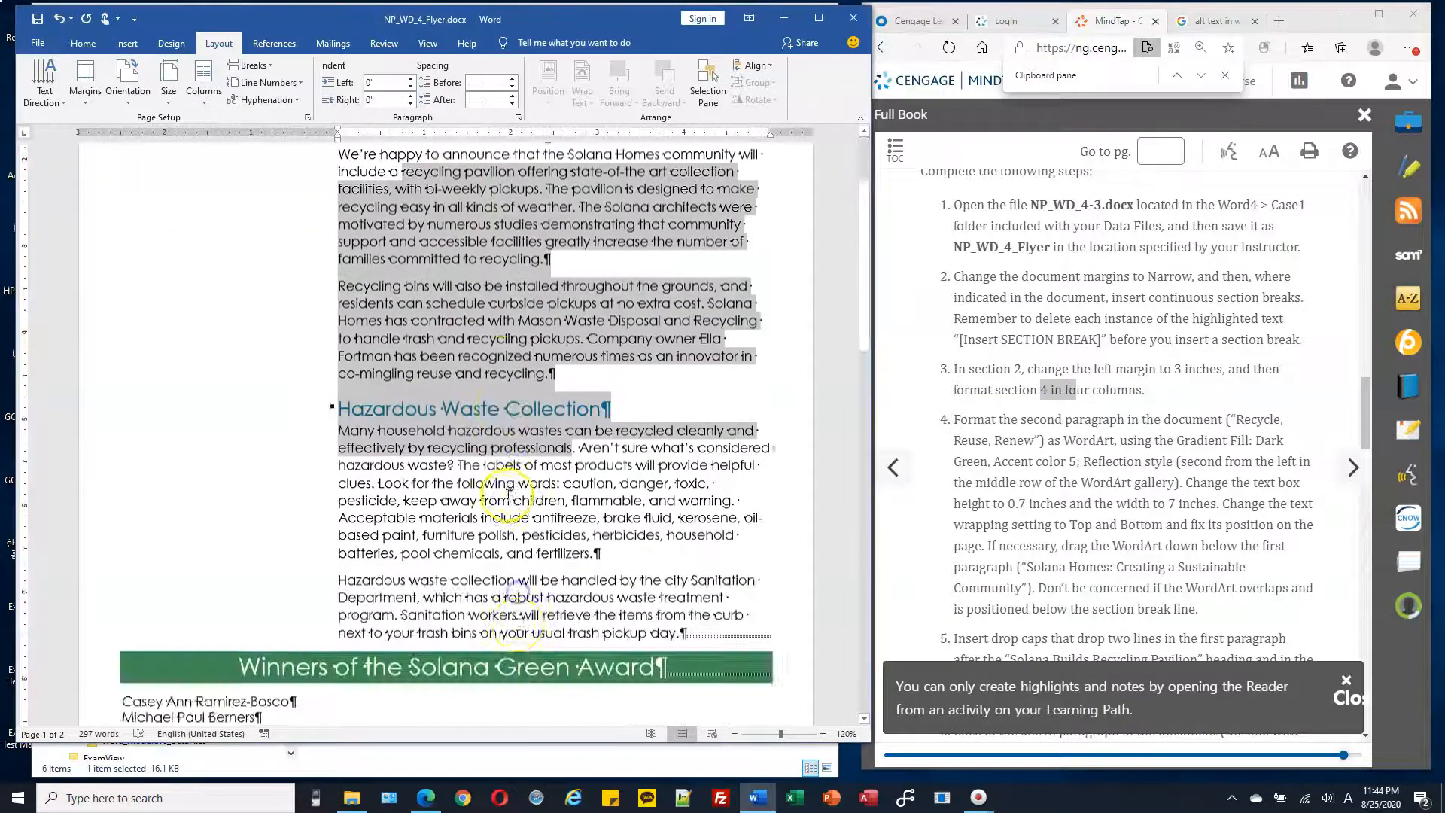
scroll(507, 493, "down", 7)
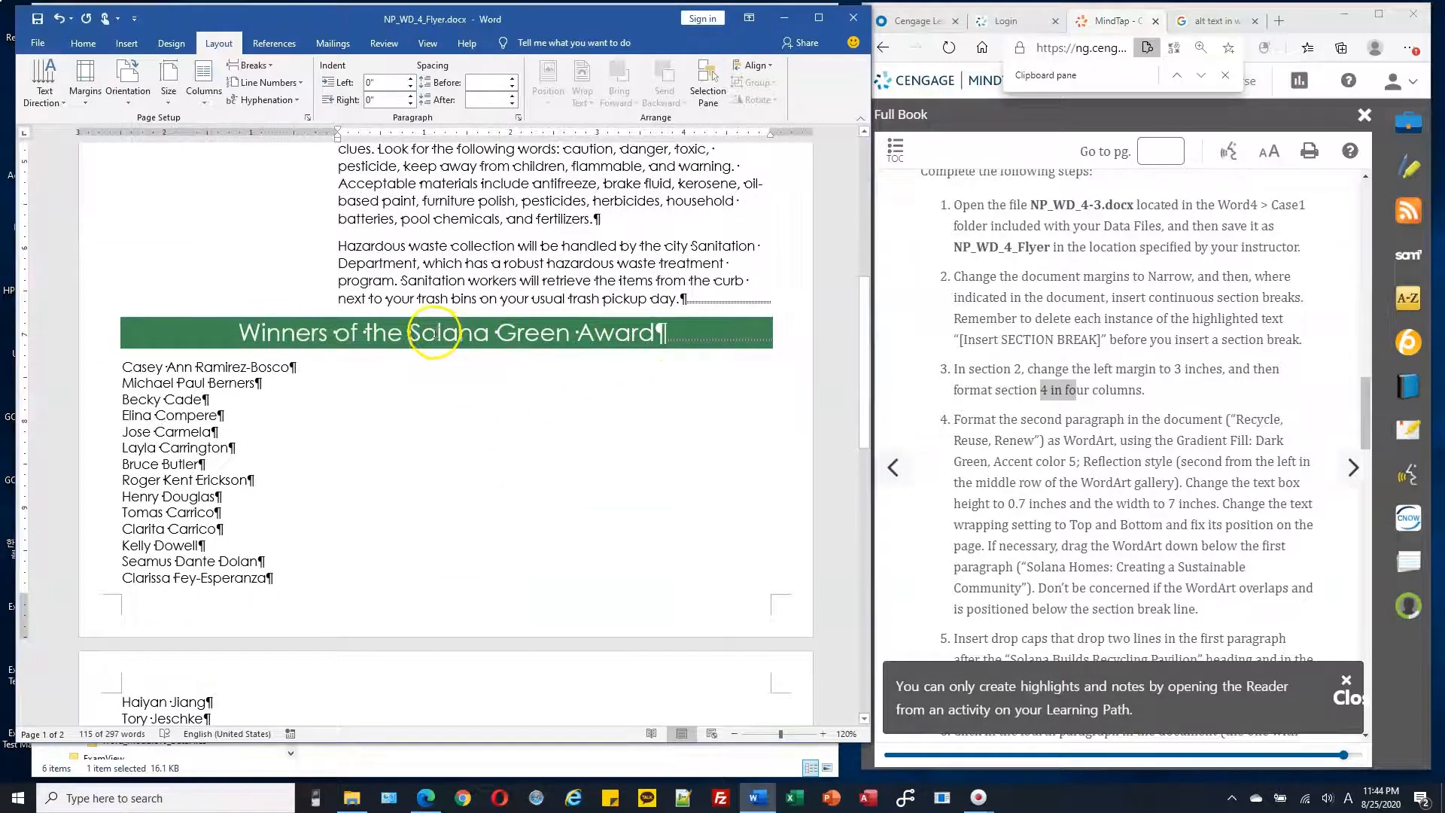
left_click_drag(435, 332, 573, 333)
scroll(173, 361, "down", 4)
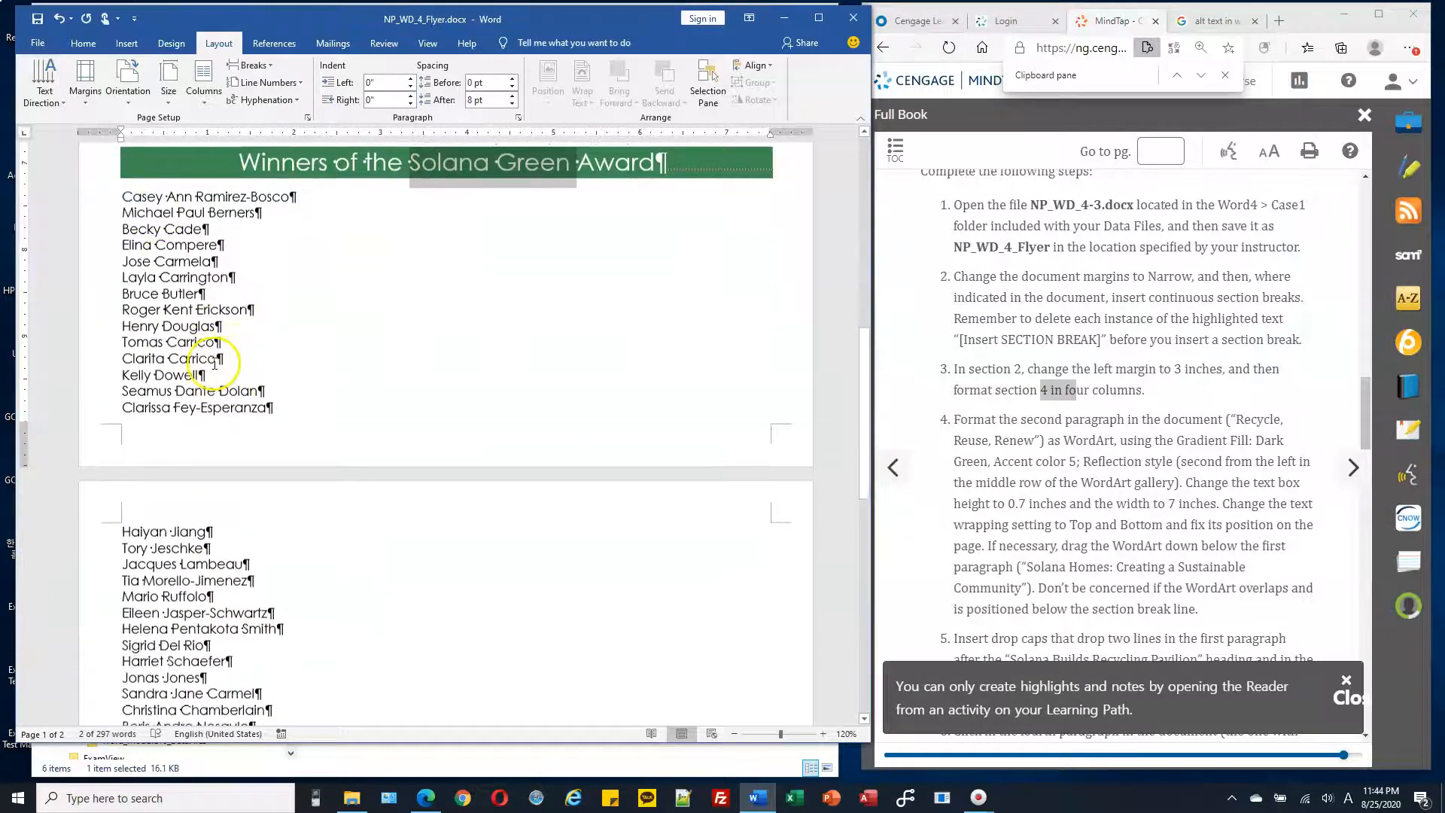
left_click(211, 358)
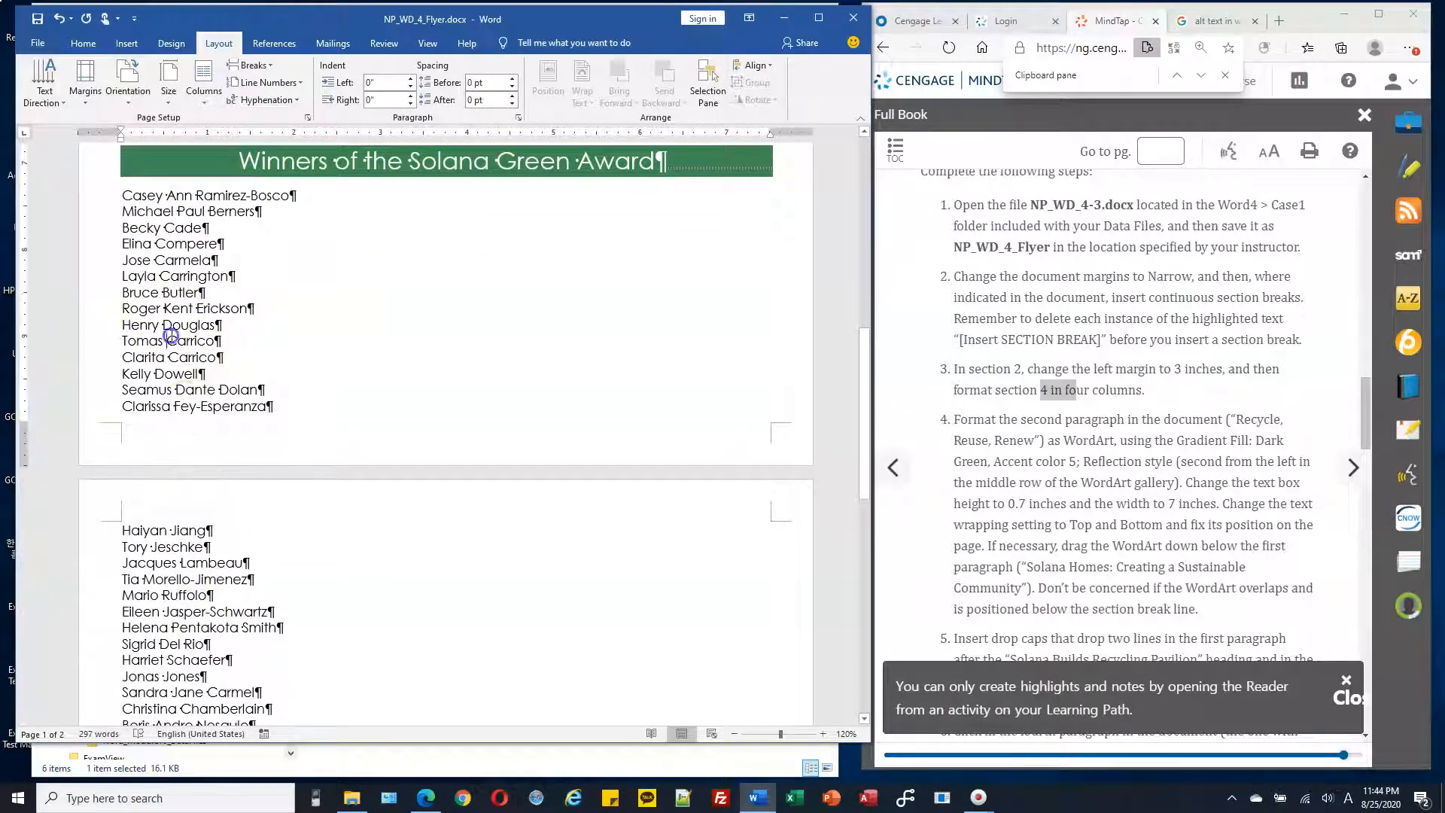
left_click_drag(159, 433, 179, 780)
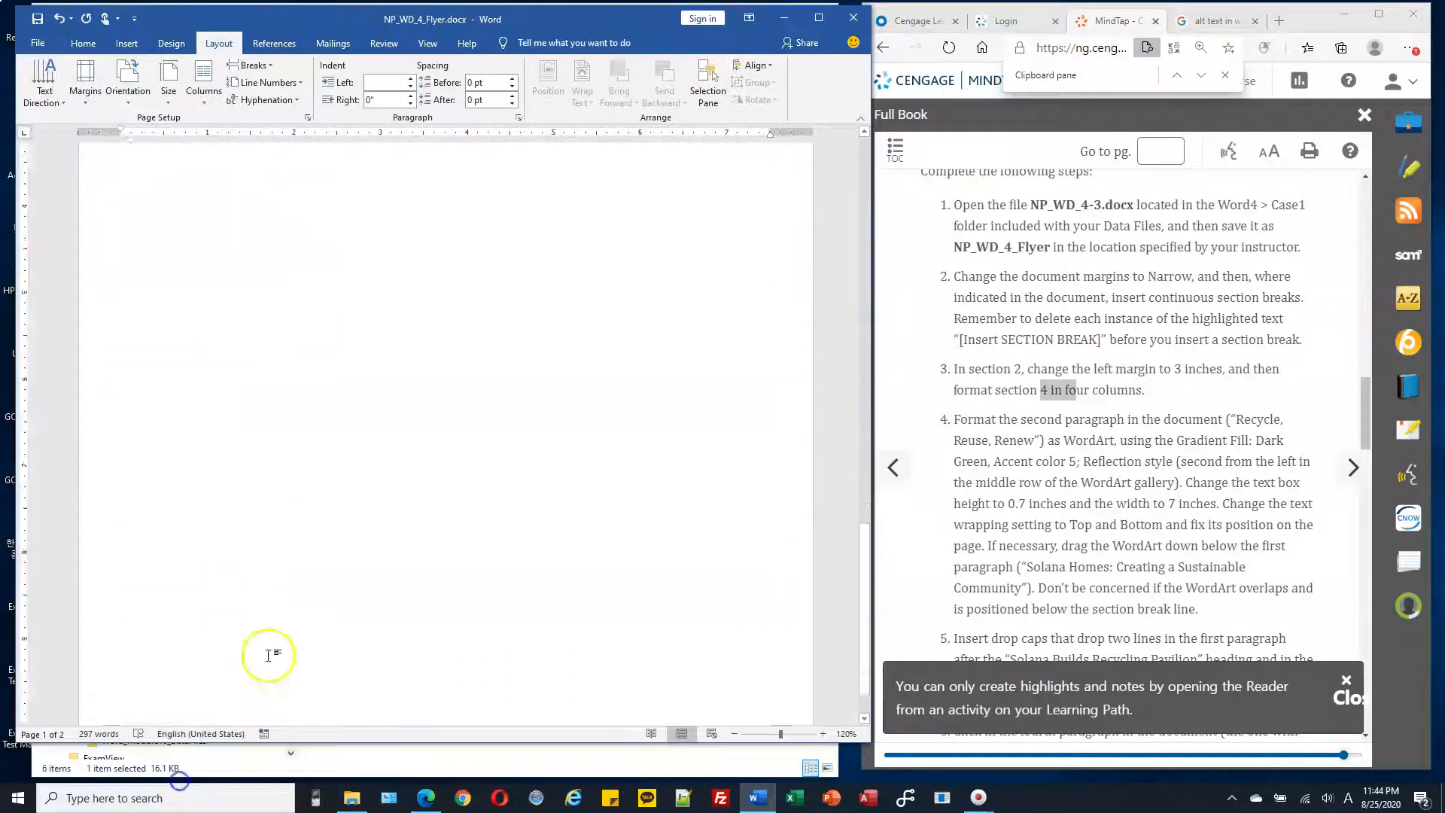
scroll(291, 602, "up", 10)
- Format section 4, the list of award winners, in four columns of equal width and check the text in each column
left_click(173, 389)
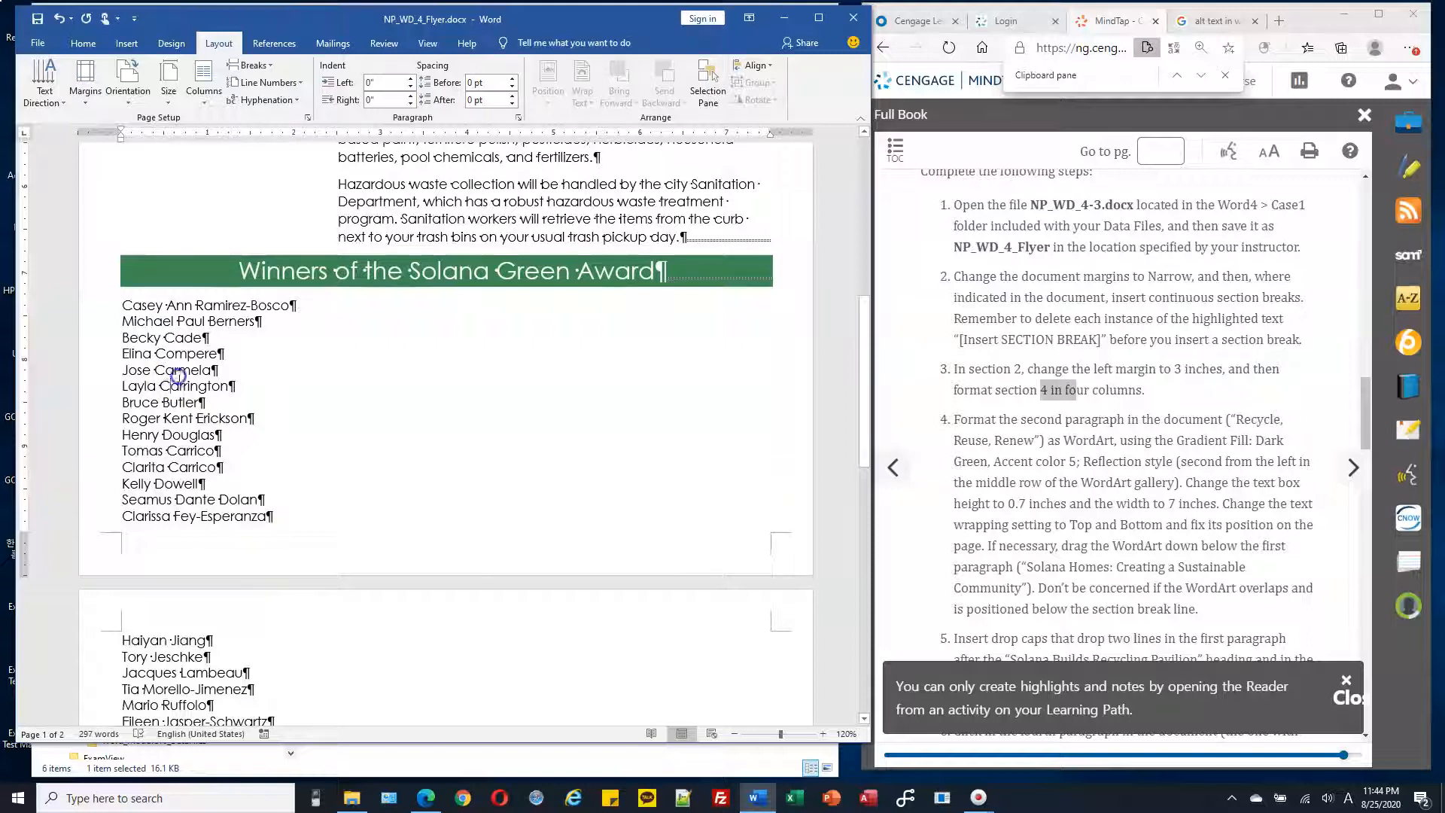
left_click(220, 43)
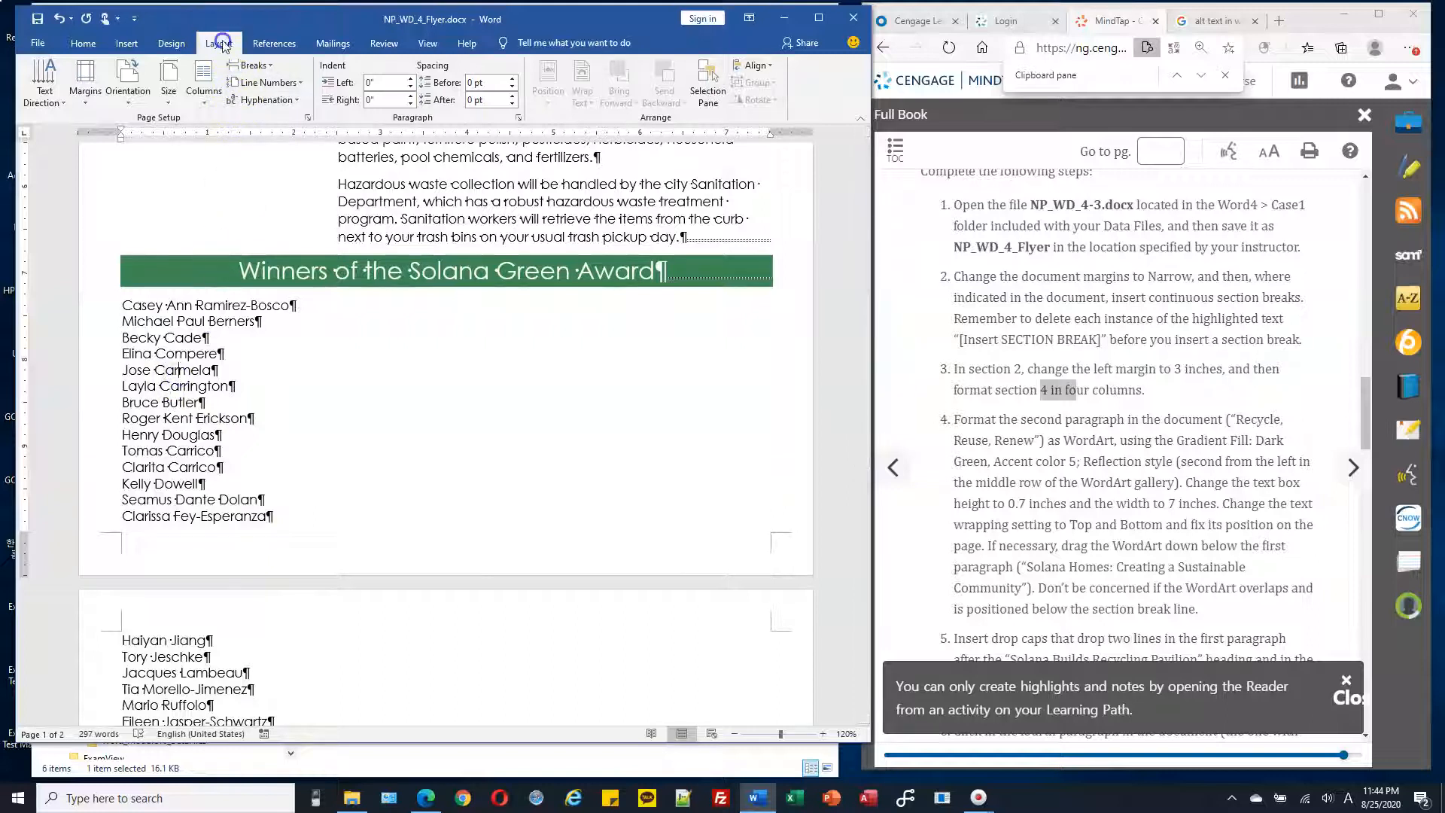
left_click(209, 104)
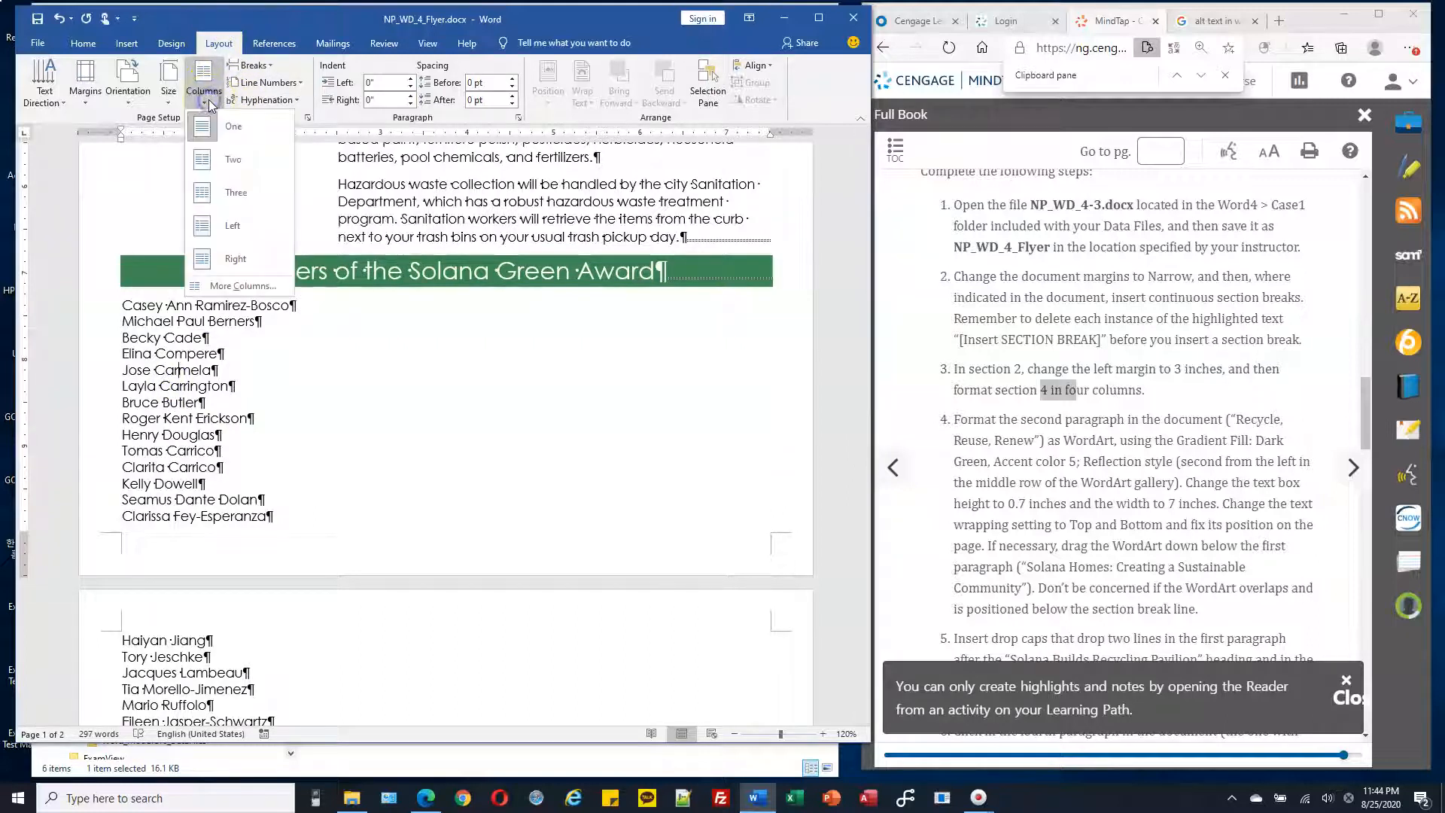
left_click(246, 287)
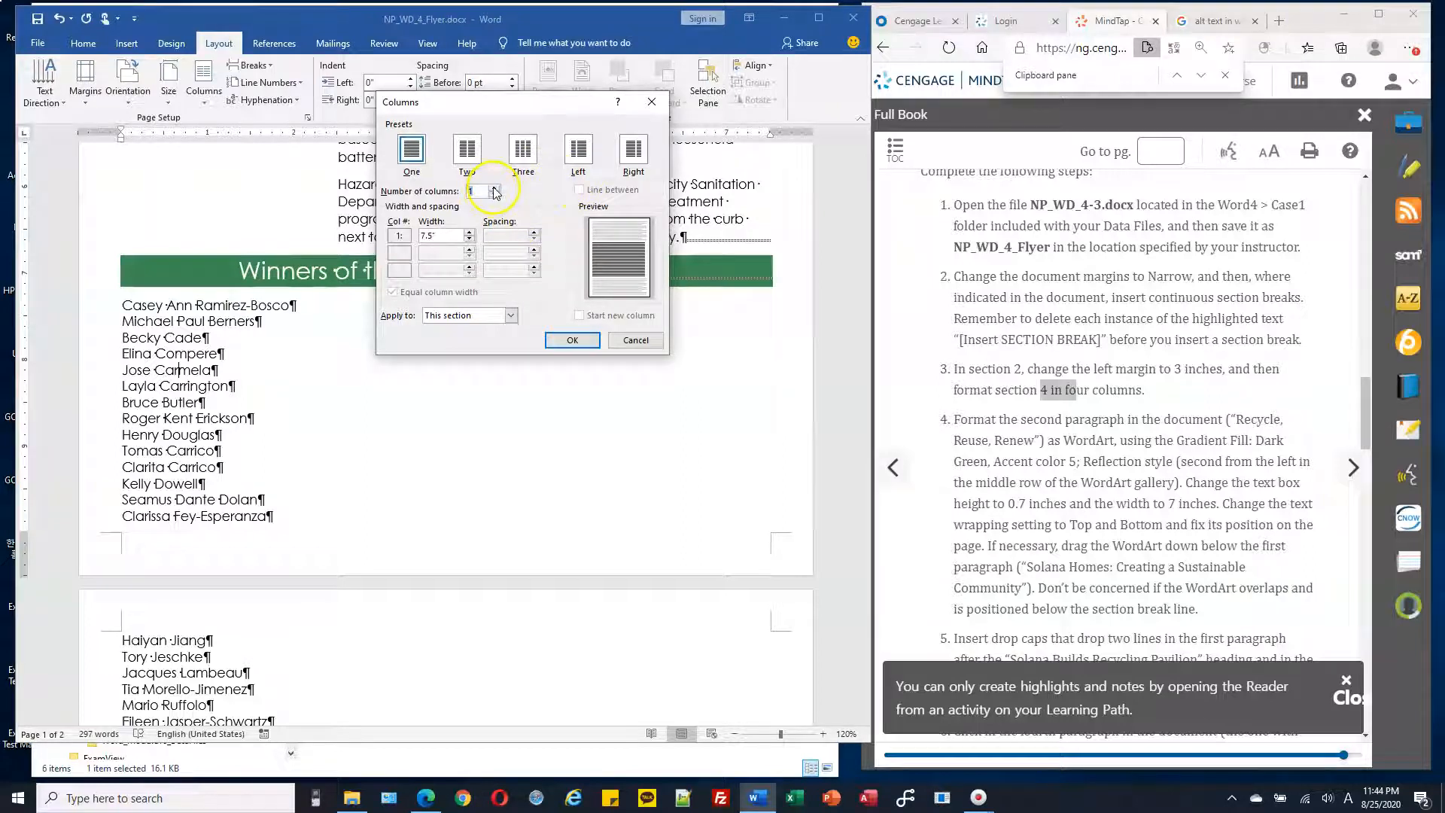
left_click(494, 188)
left_click(493, 188)
left_click(495, 188)
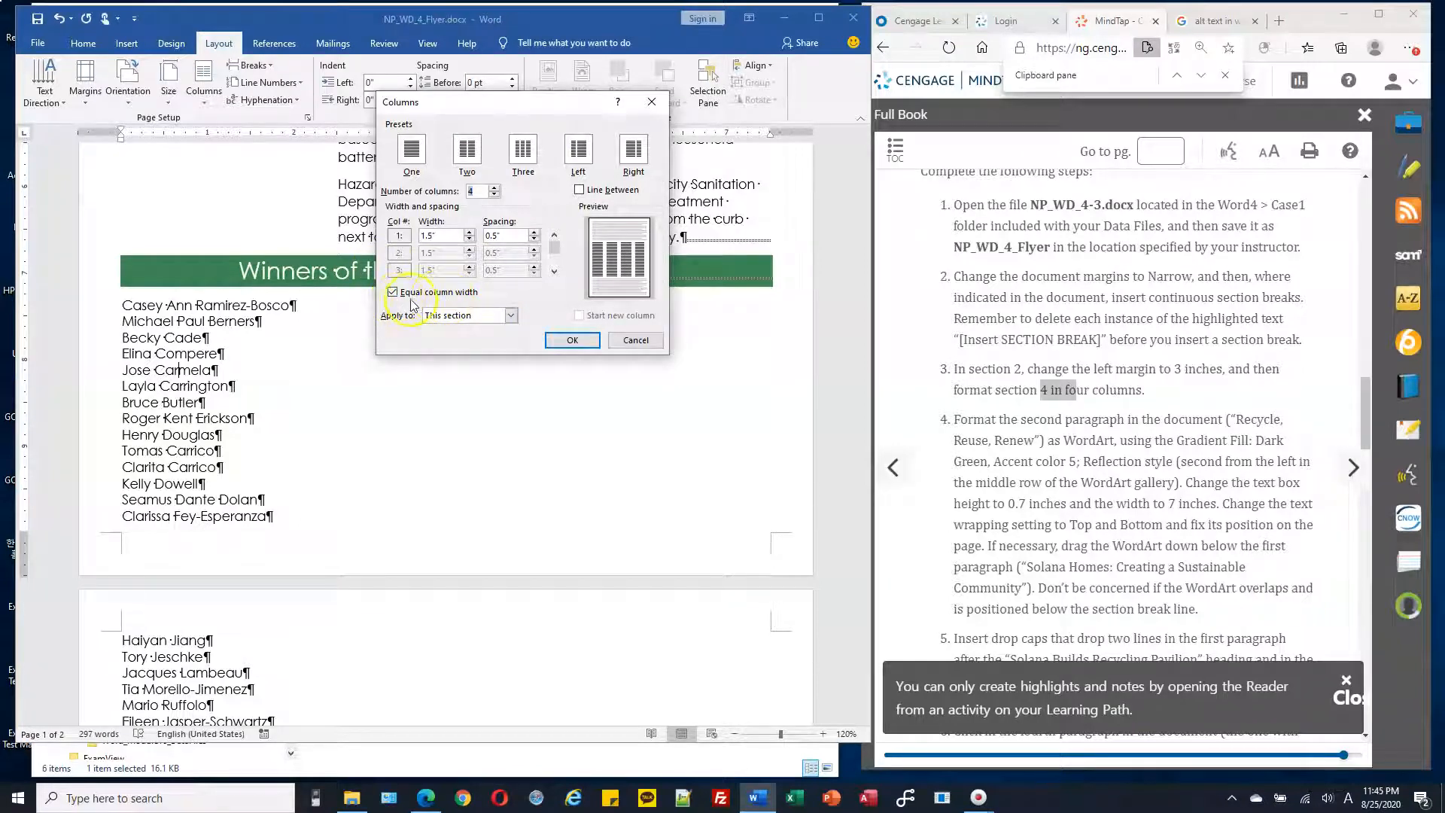
left_click(573, 340)
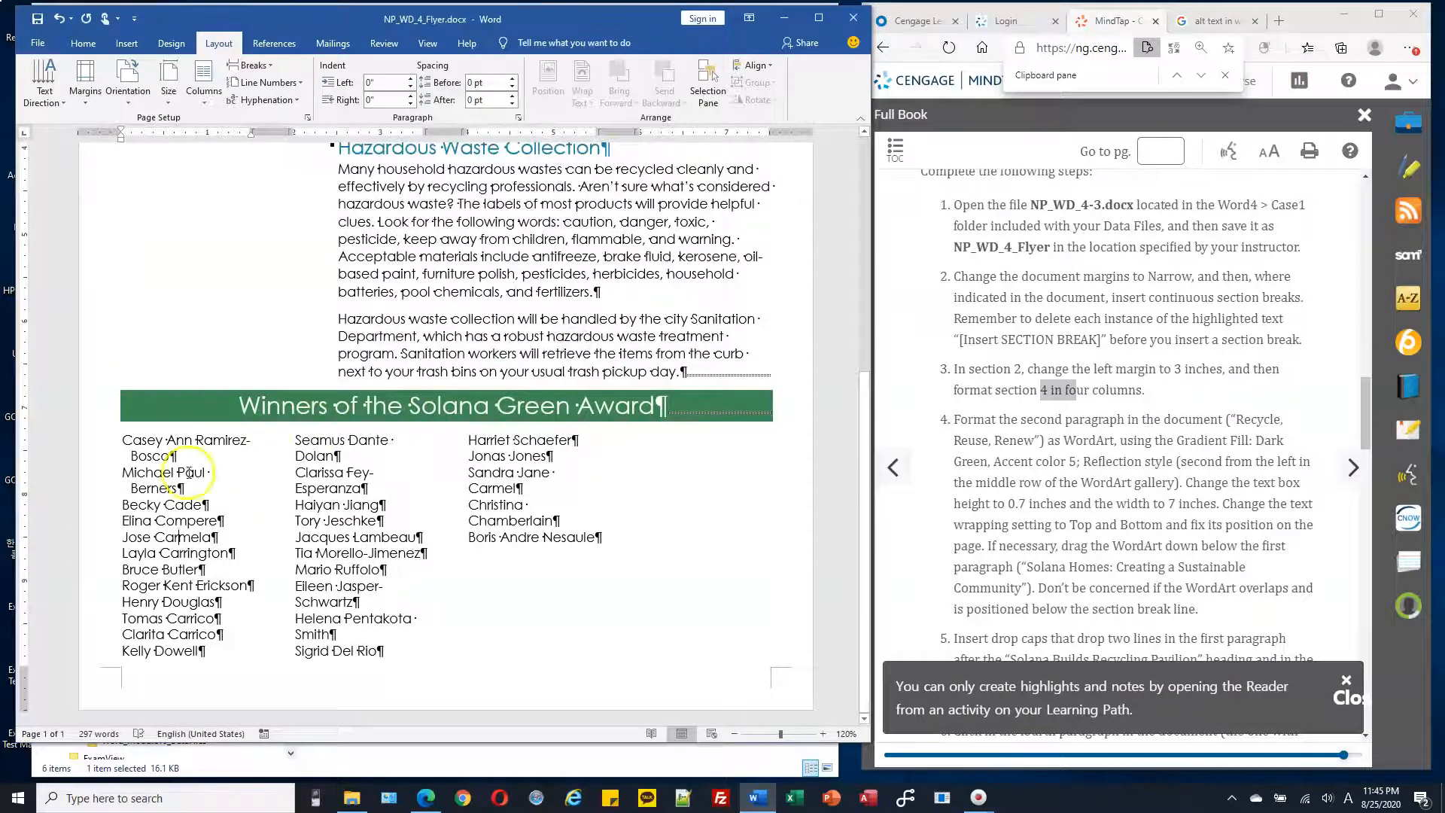
left_click_drag(188, 472, 187, 554)
left_click_drag(319, 457, 338, 489)
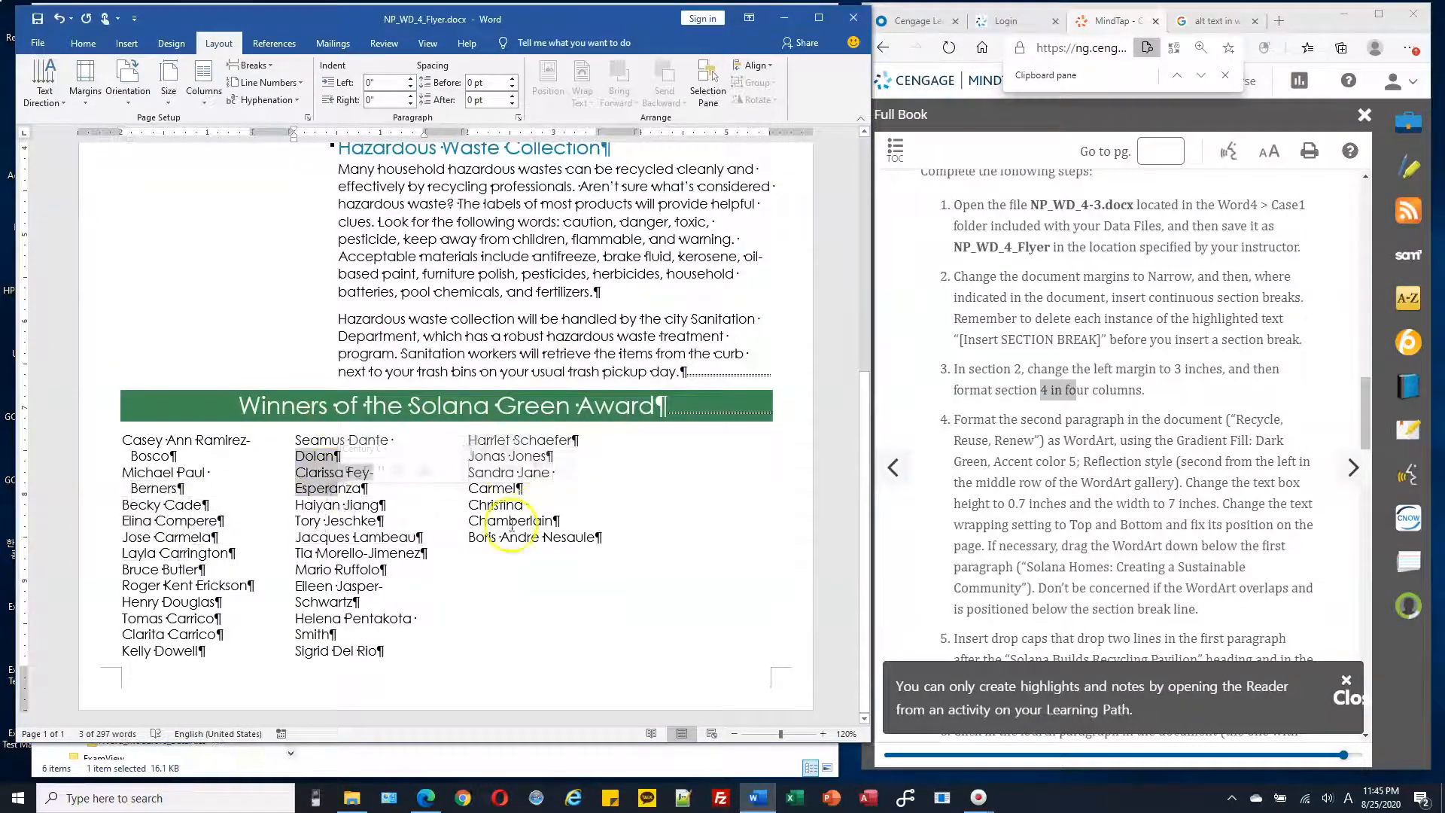
left_click_drag(512, 526, 691, 595)
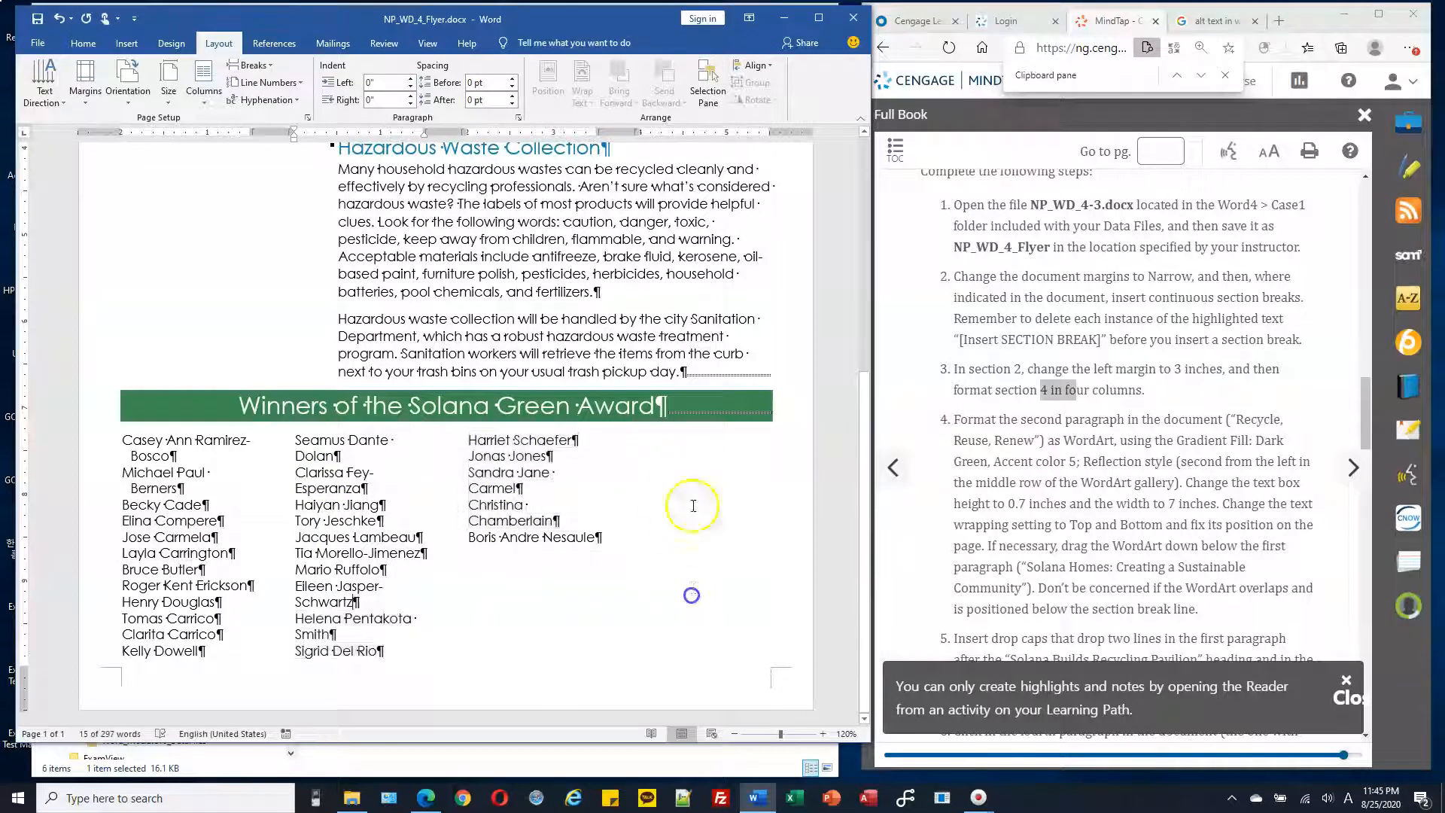
- Undo the column formatting of the winners list and redo it to compare the two layouts
key("ctrl+z")
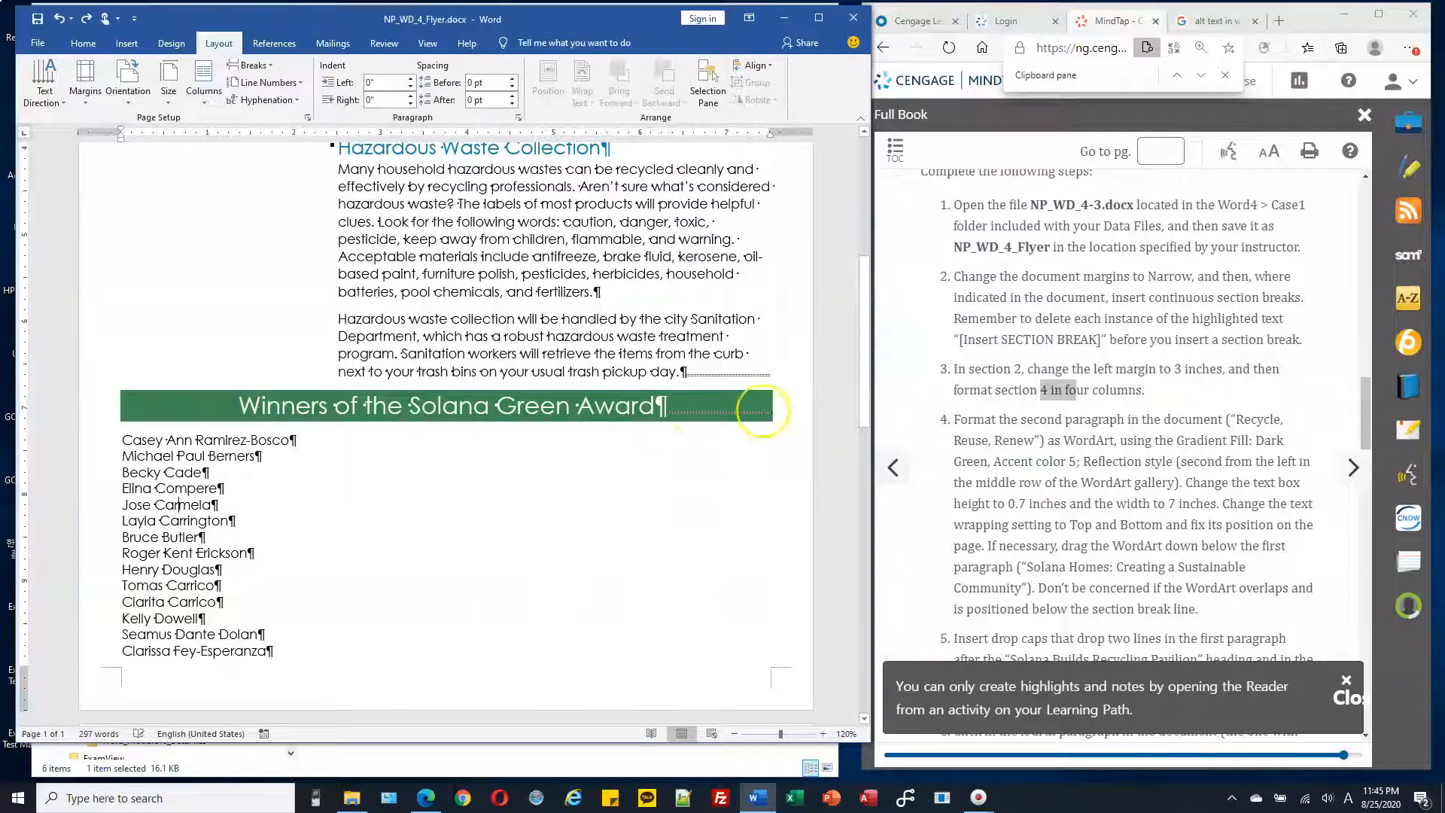
key("ctrl+y")
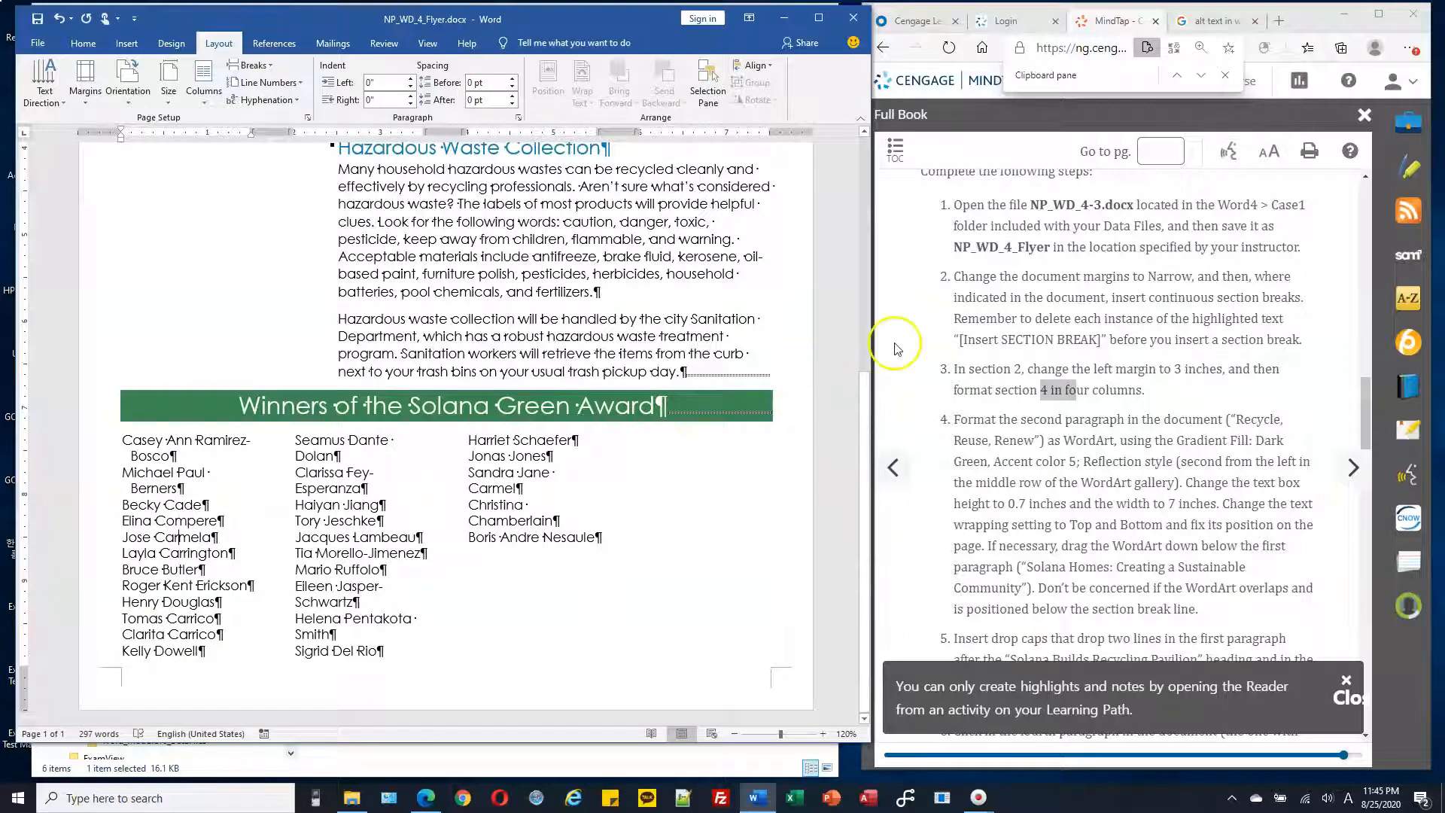
- Review the textbook's WordArt instruction in step 4 and locate the flyer's second paragraph, "Recycle, Reuse, Renew"
left_click(993, 419)
left_click_drag(993, 419, 1108, 420)
scroll(1177, 407, "up", 2)
scroll(1177, 407, "down", 3)
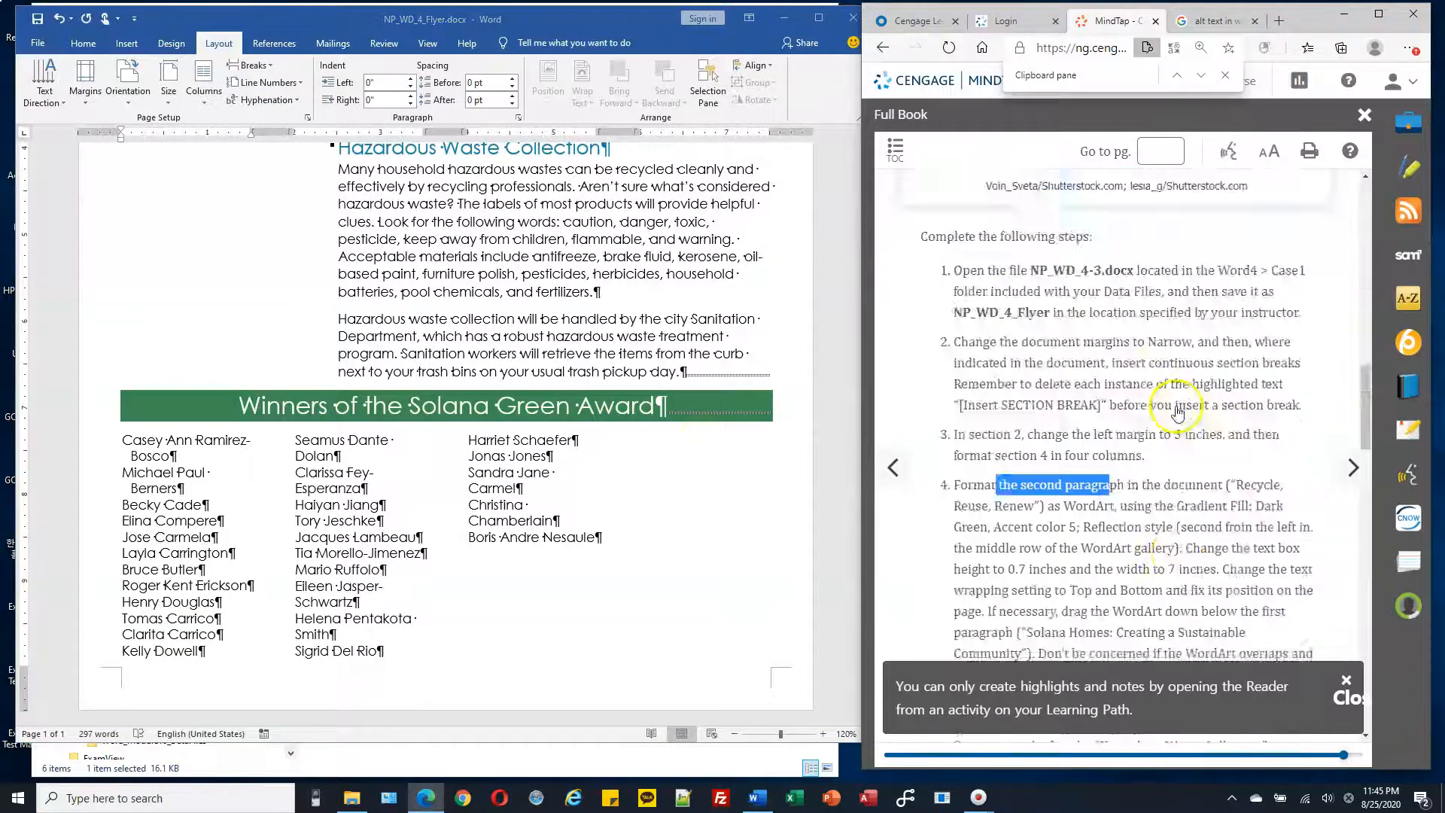
left_click(532, 336)
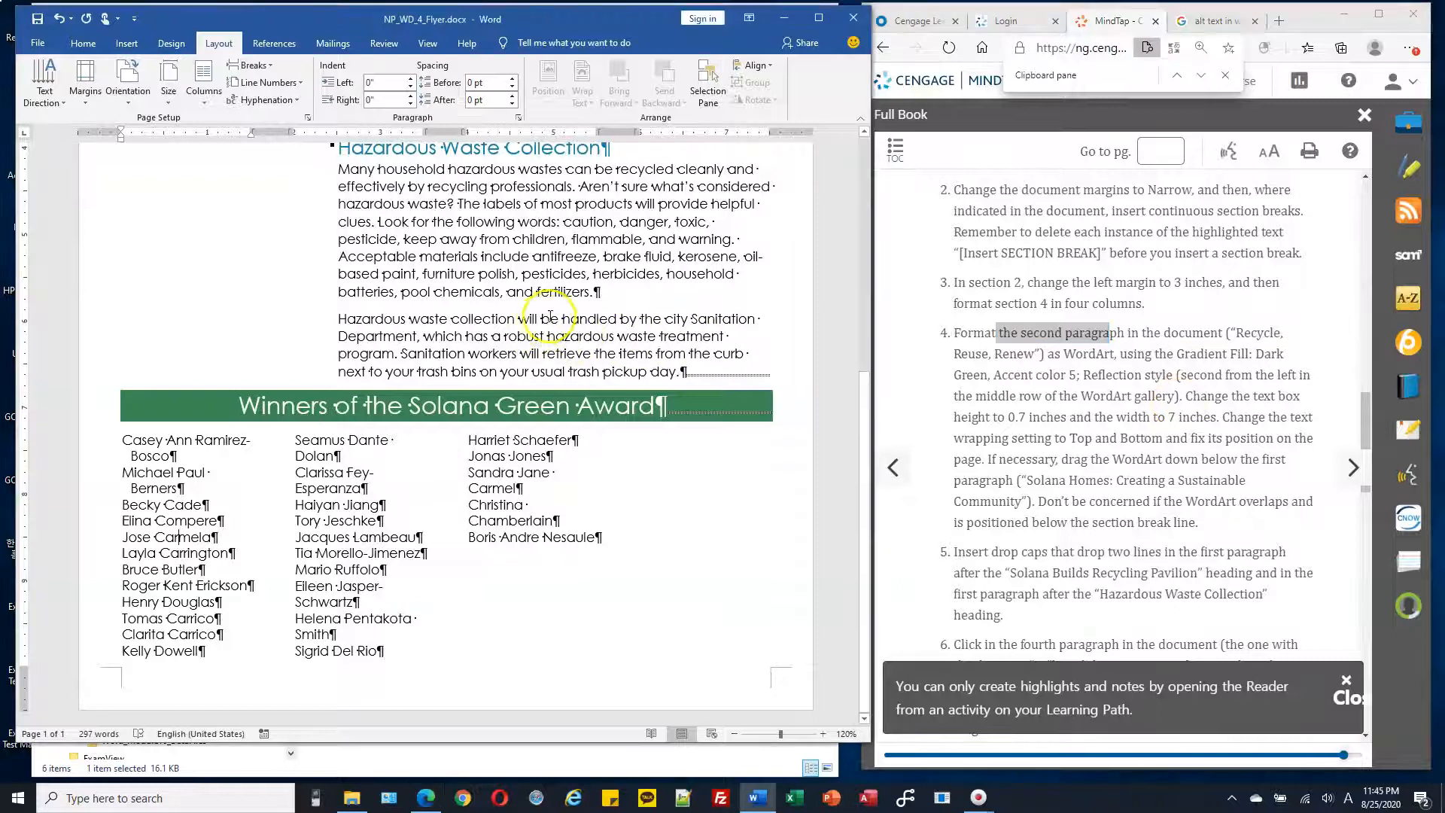
scroll(541, 323, "up", 3)
scroll(538, 308, "up", 4)
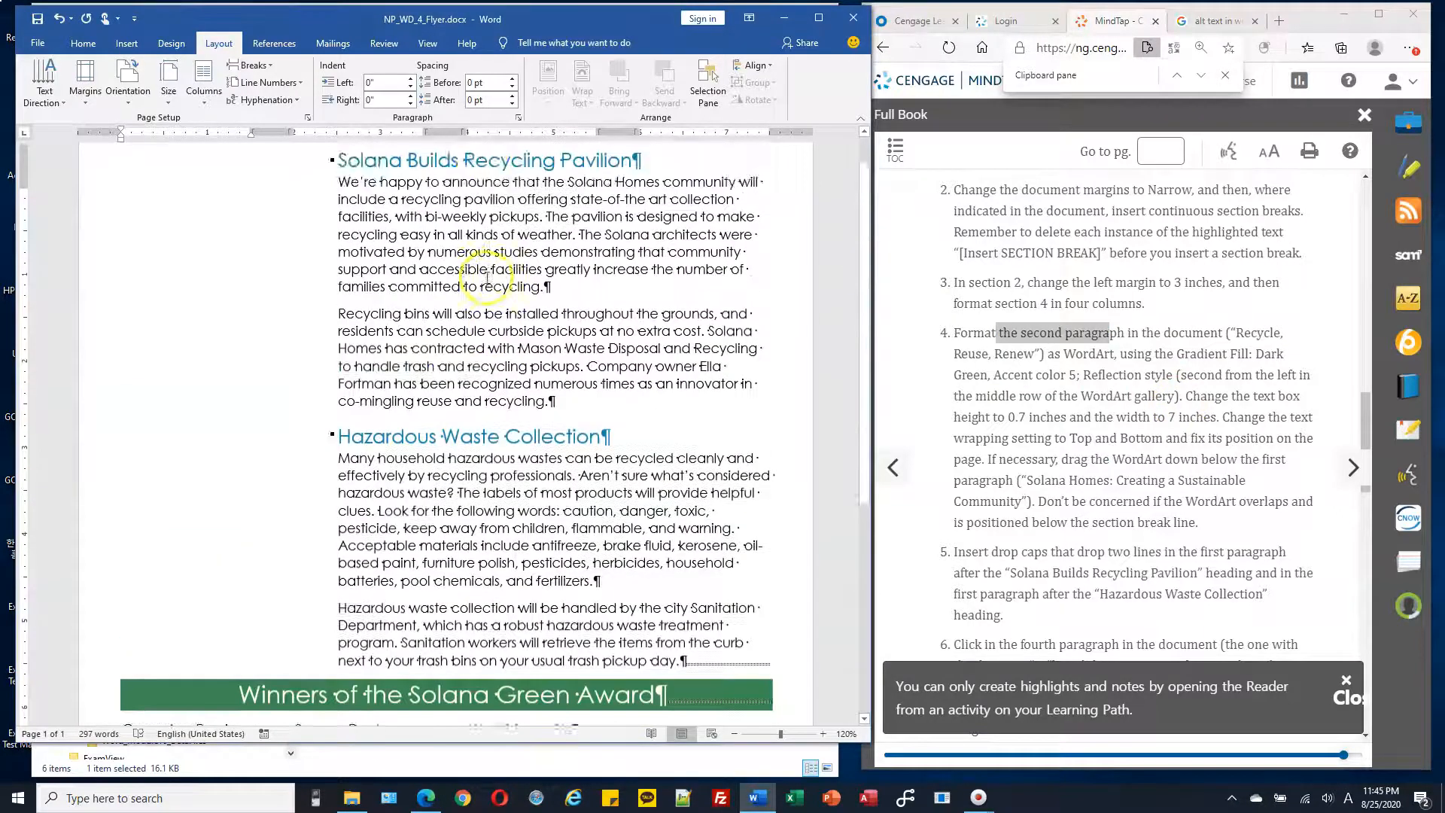
left_click_drag(342, 218, 460, 218)
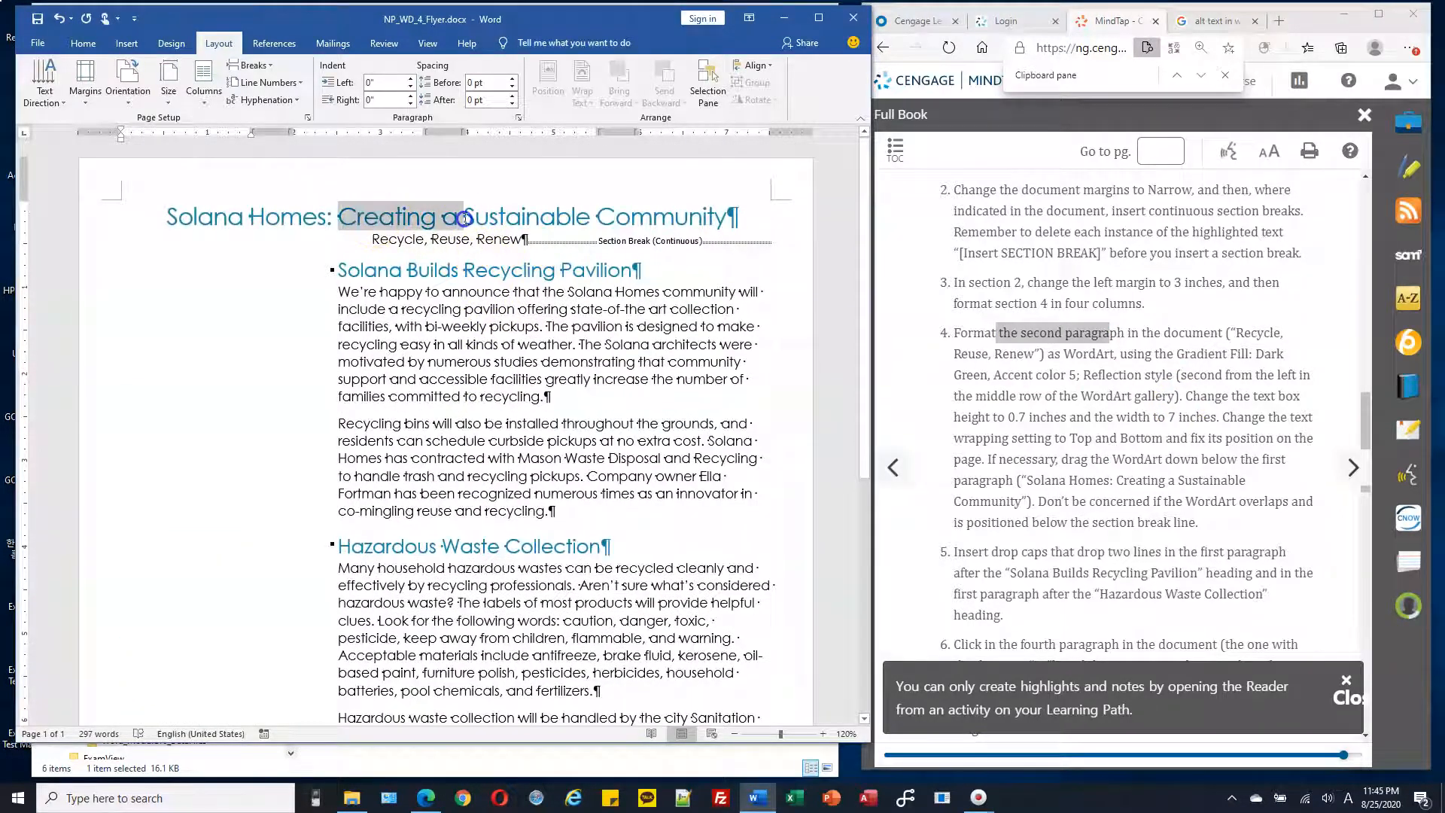
left_click(374, 238)
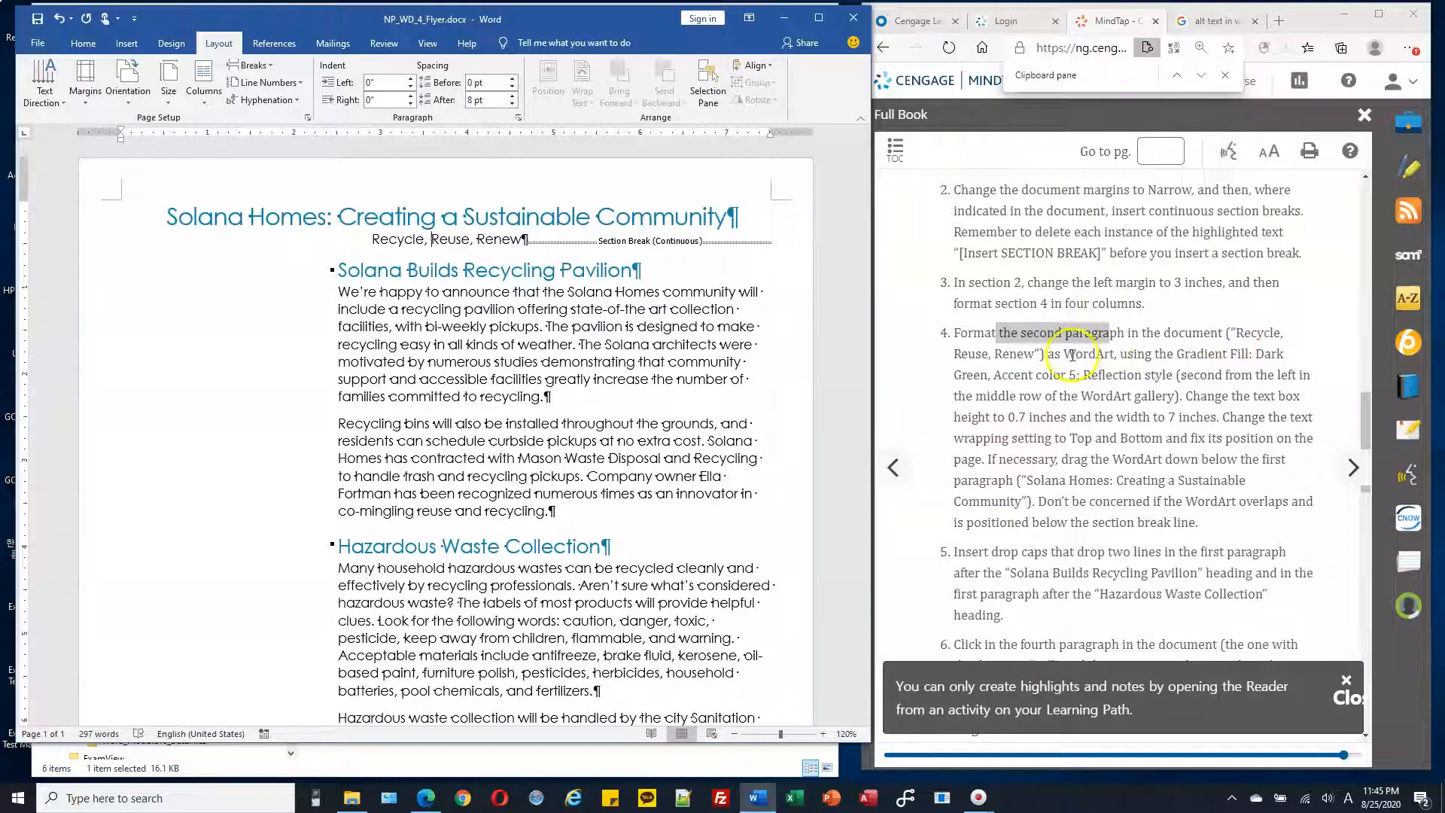
left_click_drag(1063, 353, 1133, 355)
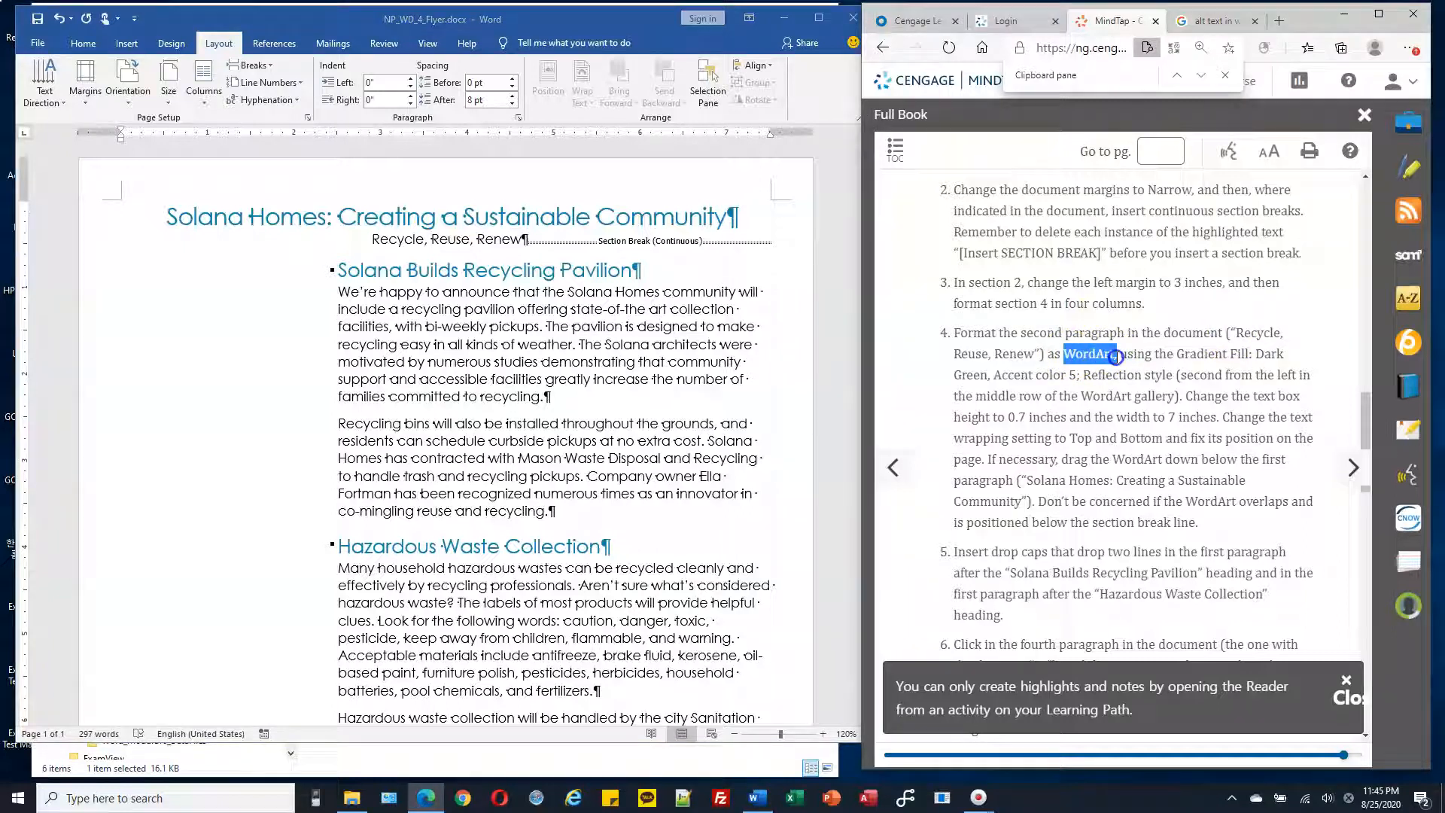
left_click(527, 256)
left_click(373, 238)
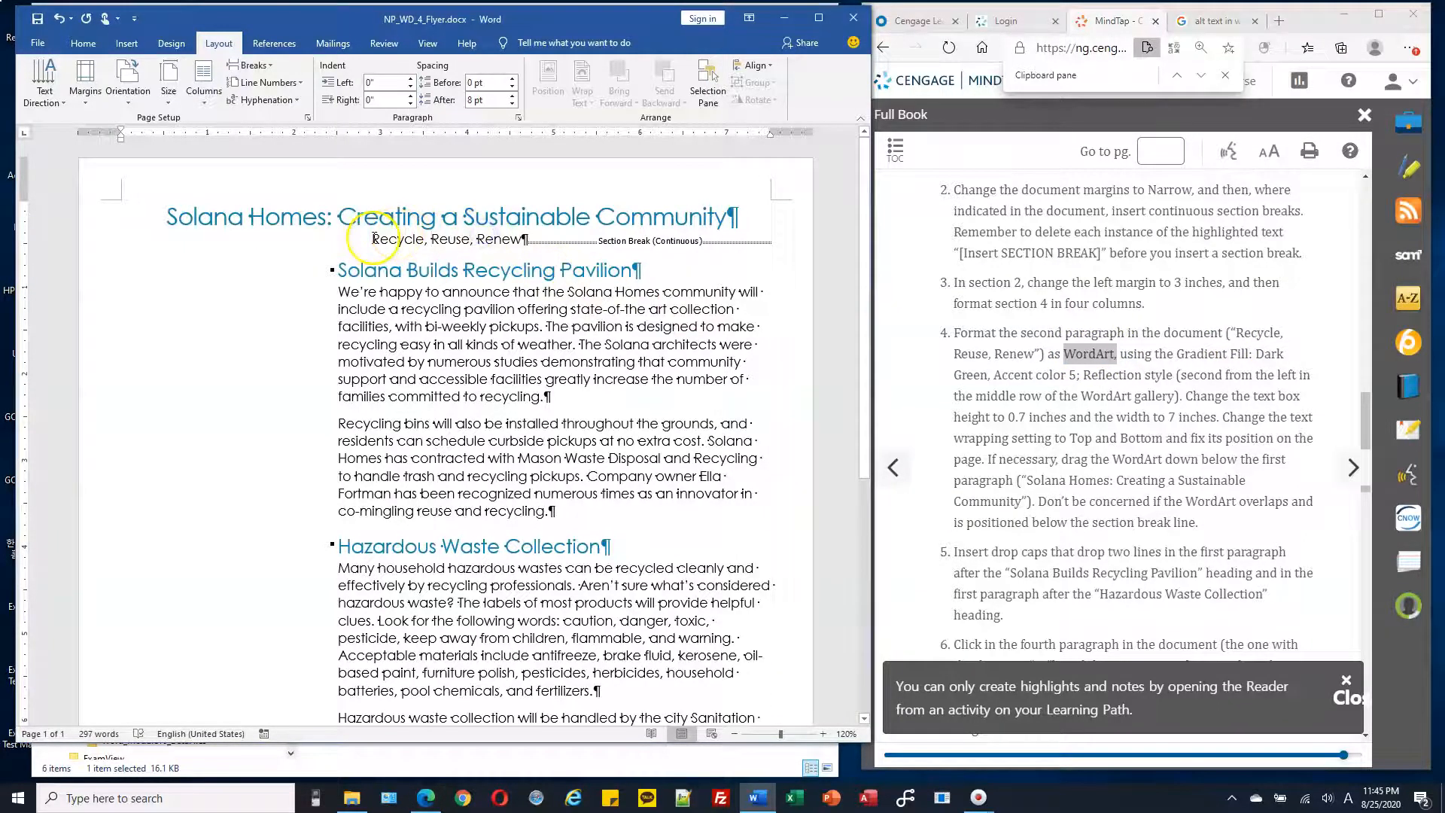
- Format the "Recycle, Reuse, Renew" paragraph as WordArt in the Gradient Fill: Dark Green, Accent color 5; Reflection style
left_click_drag(374, 239, 527, 239)
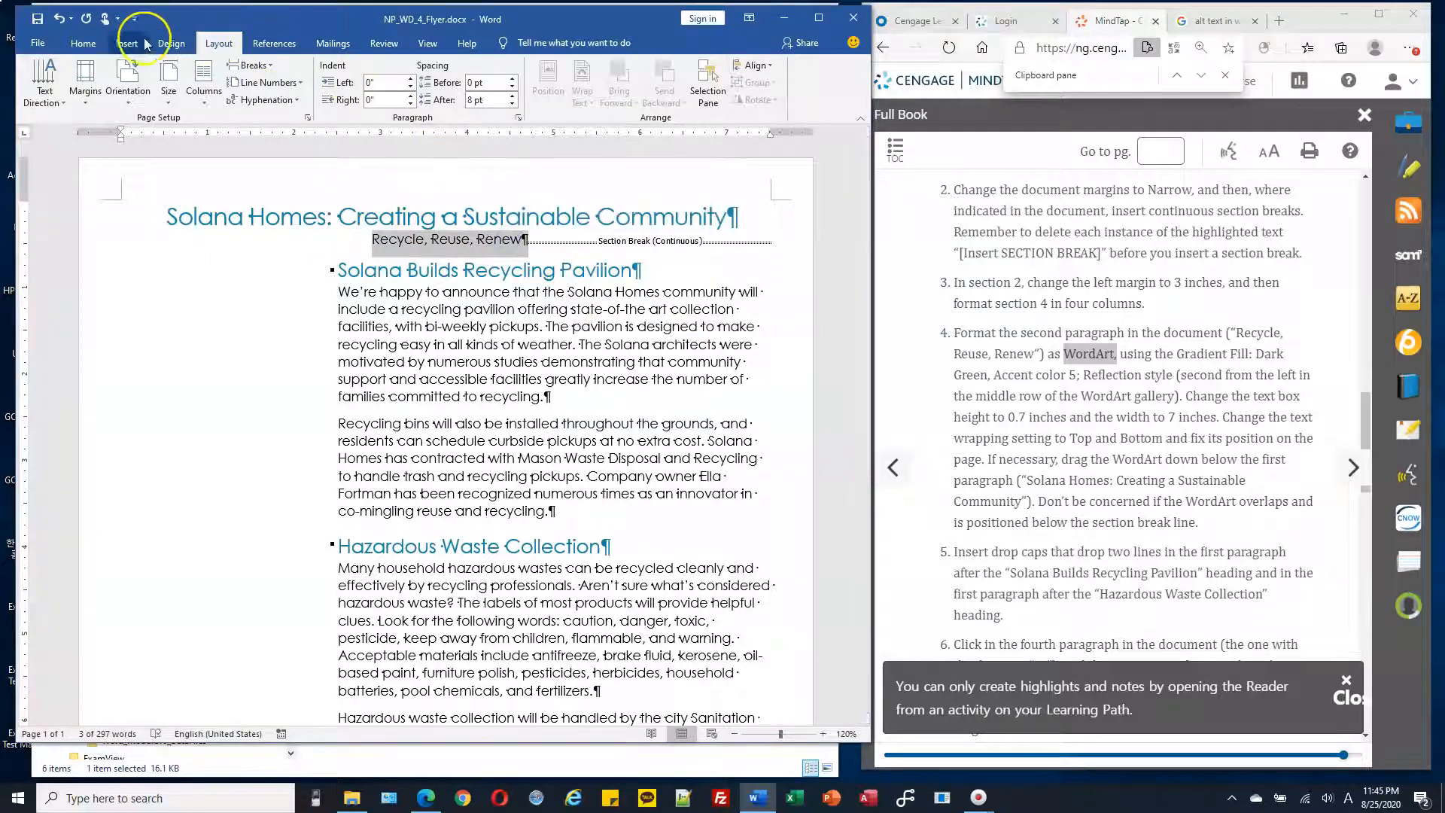
left_click(127, 45)
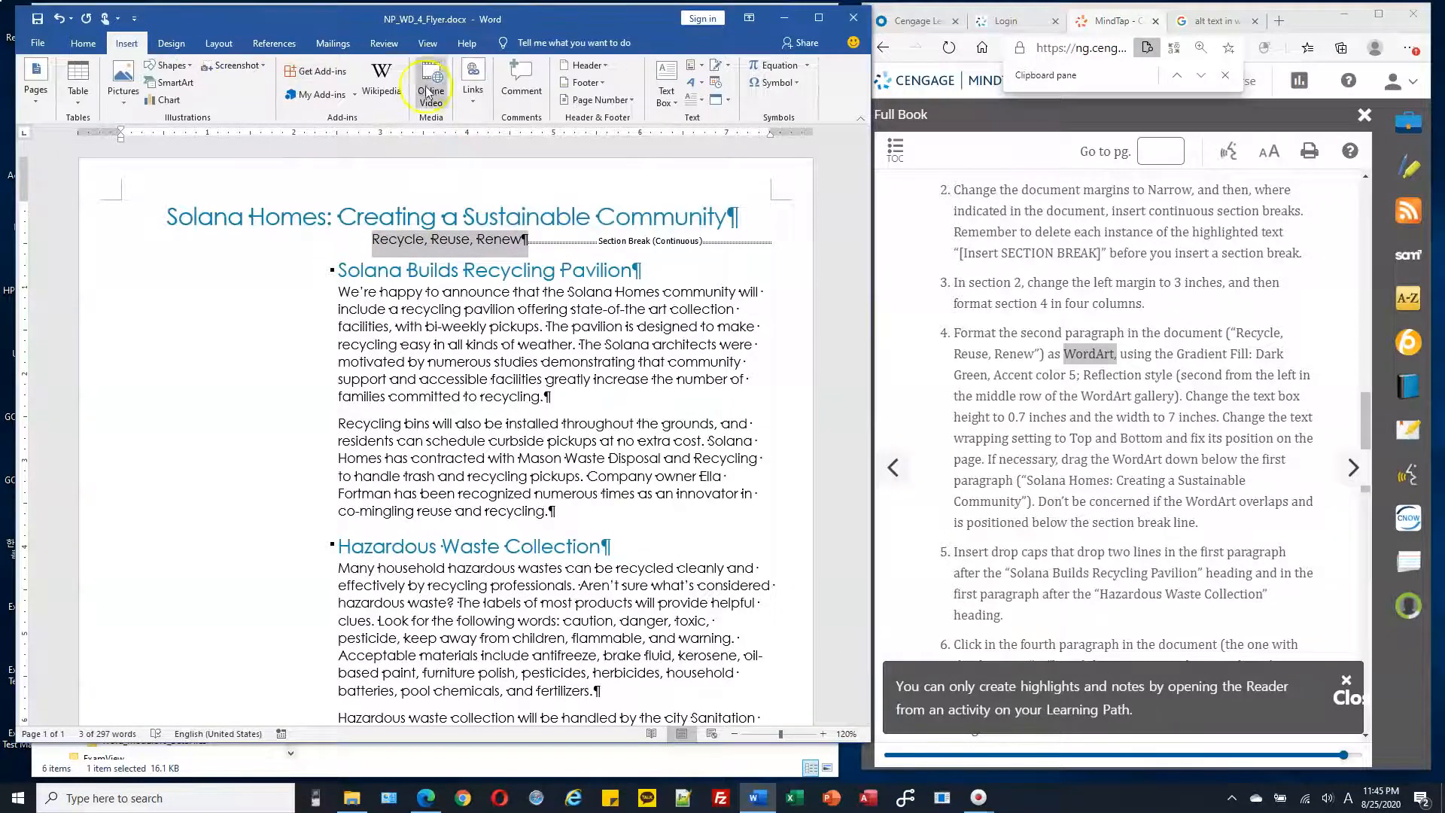
left_click(699, 79)
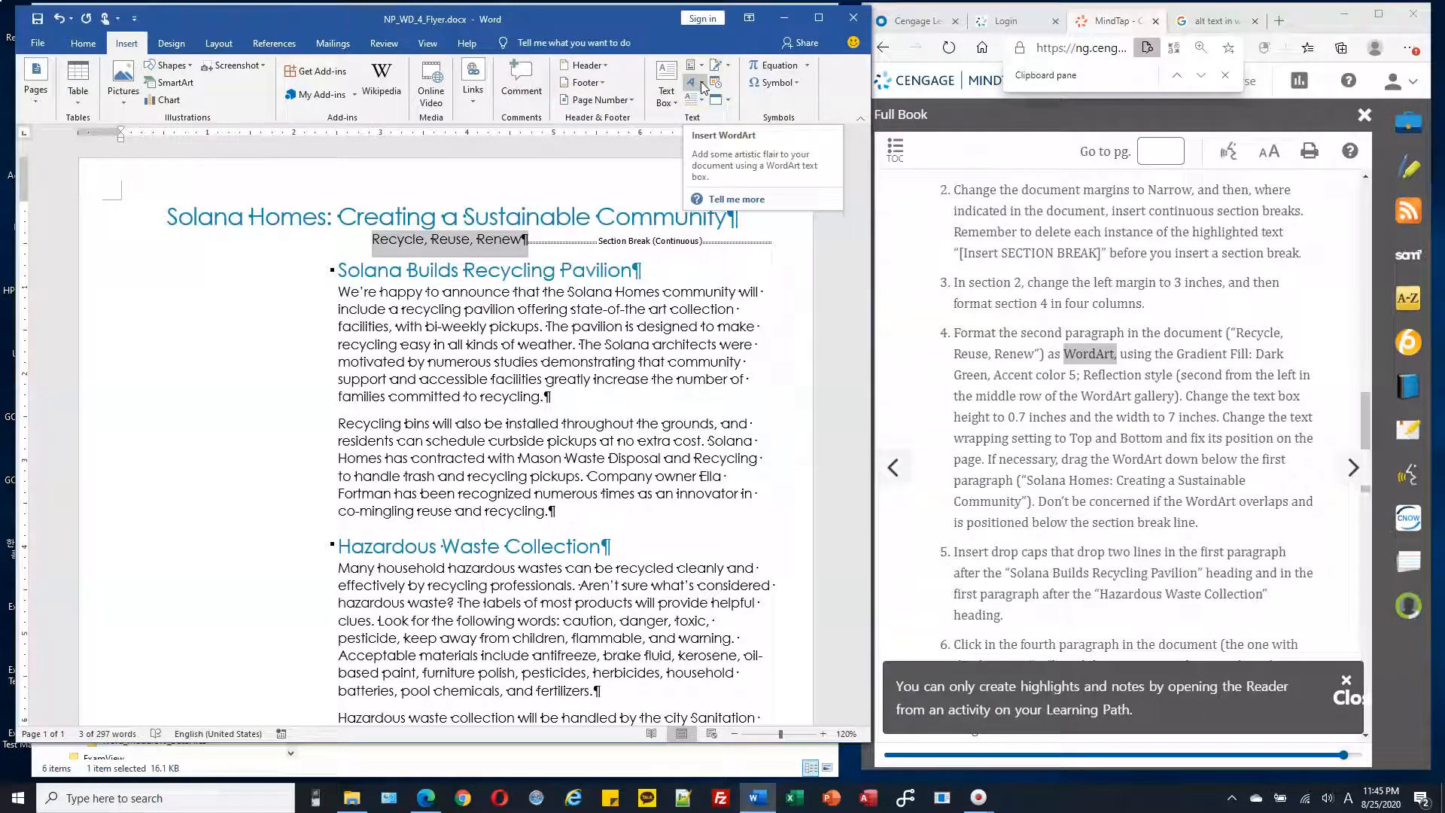
left_click(701, 82)
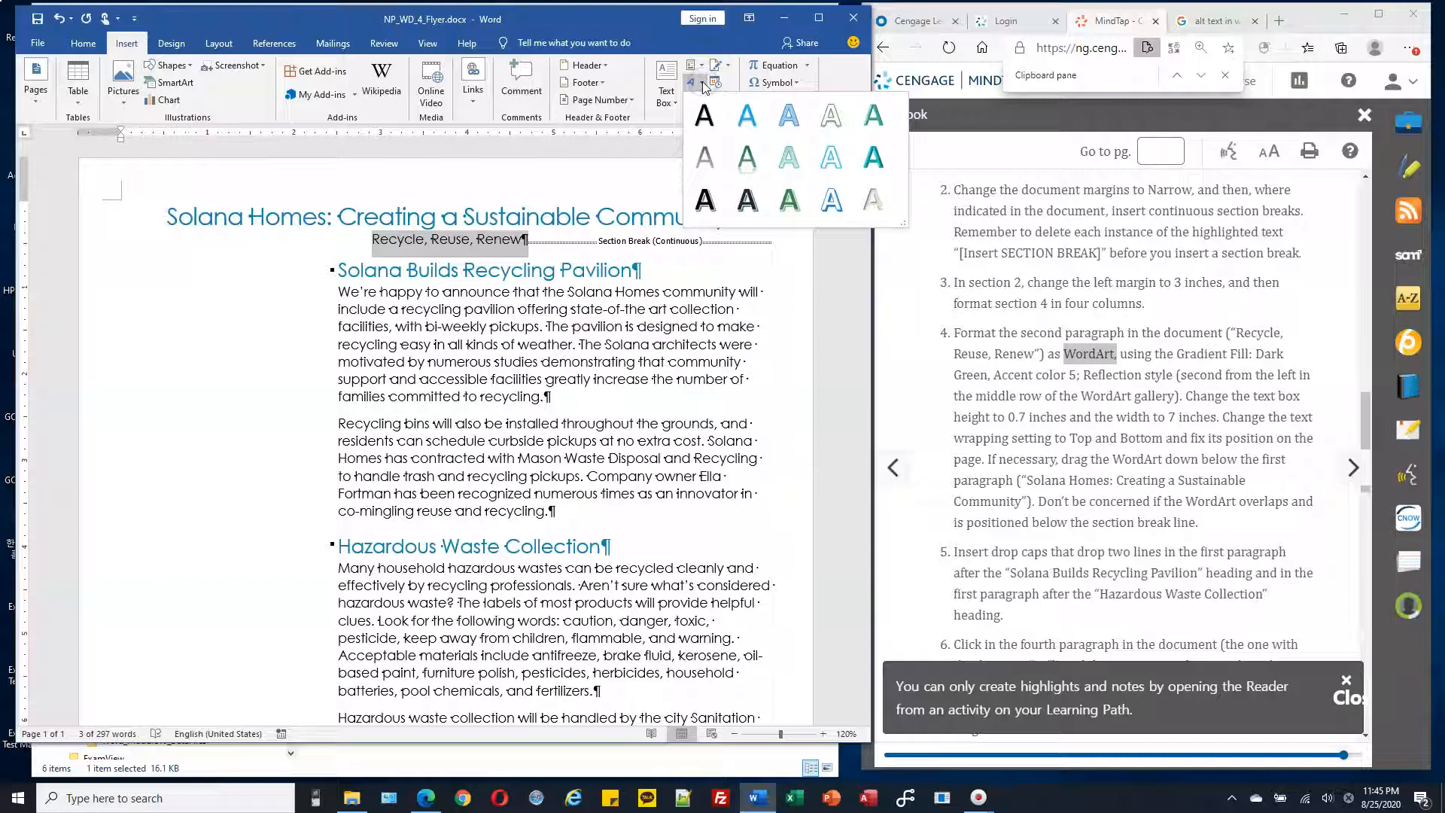
left_click(745, 160)
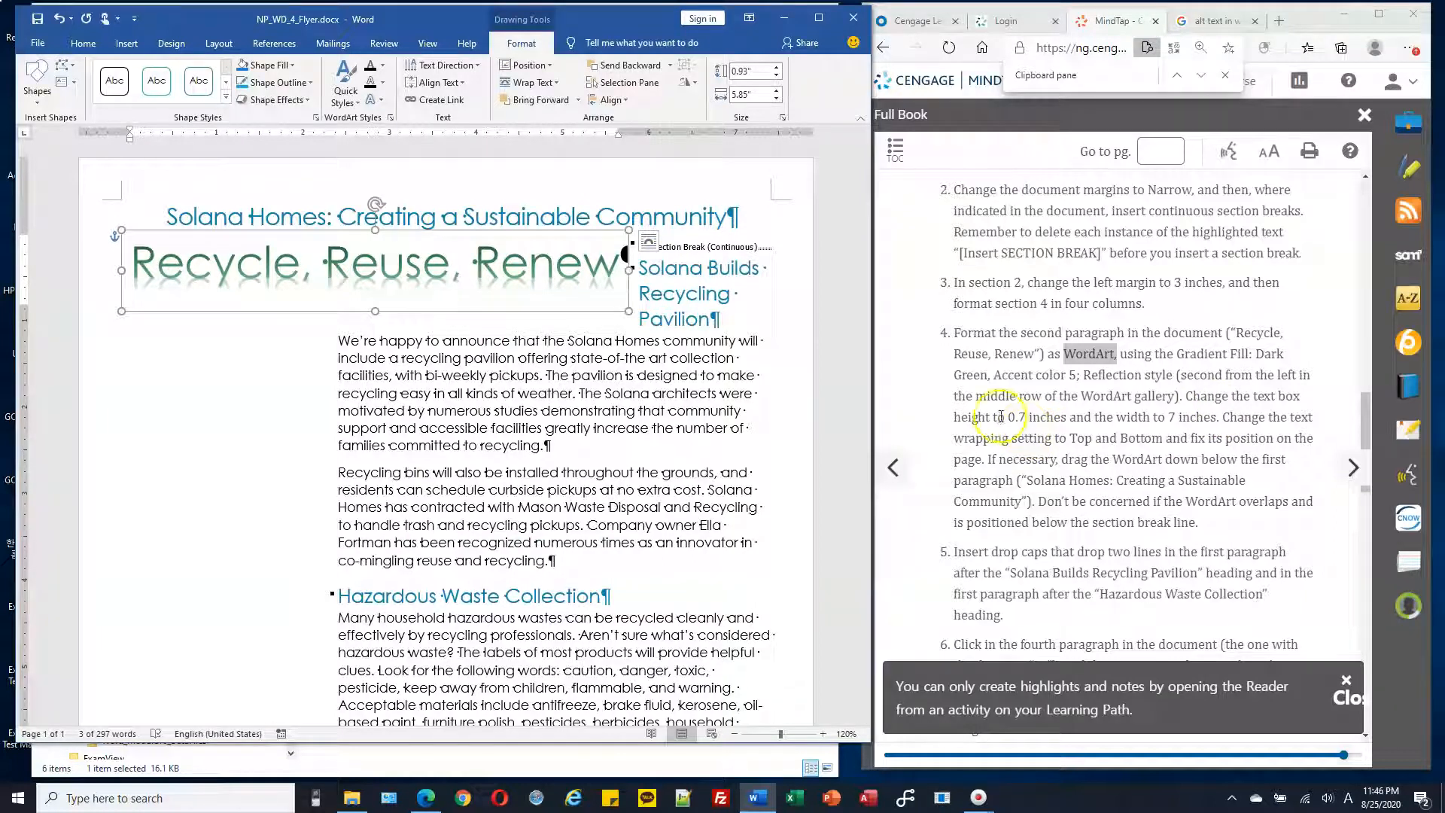
- Set the WordArt text box height to 0.7 inches and its width to 7 inches
left_click(761, 69)
type(".7")
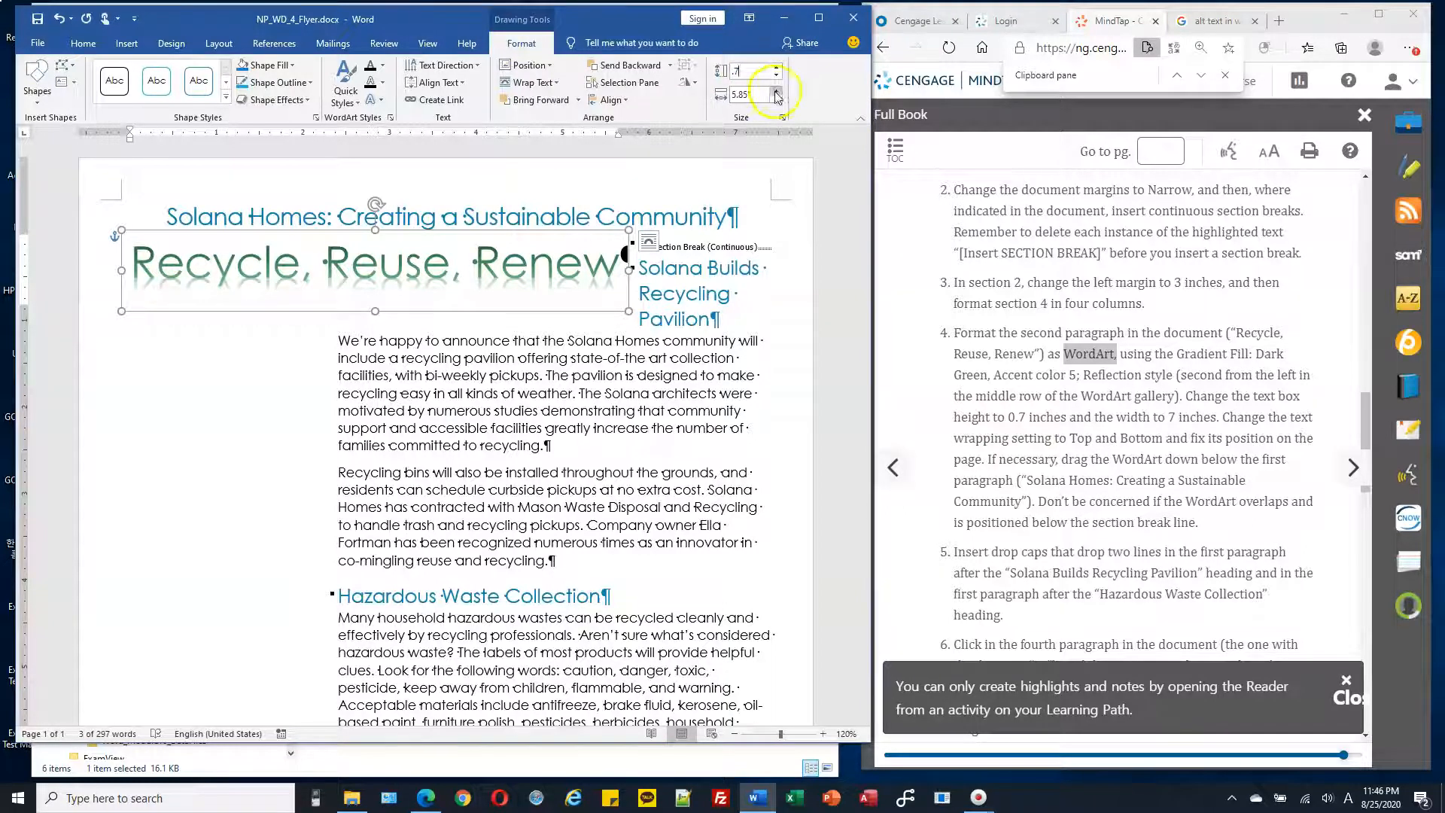
left_click(762, 92)
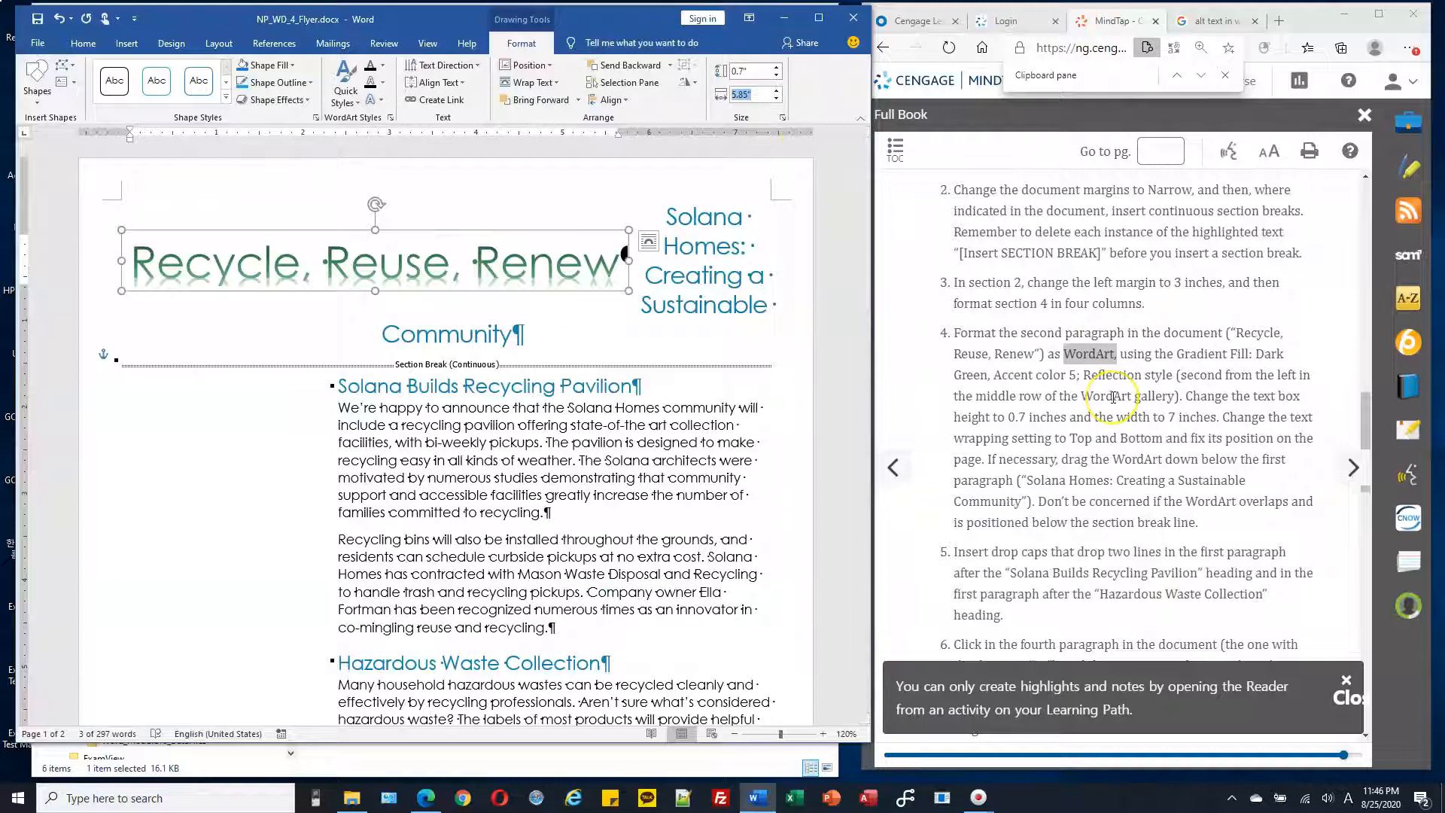
type("7")
key("Return")
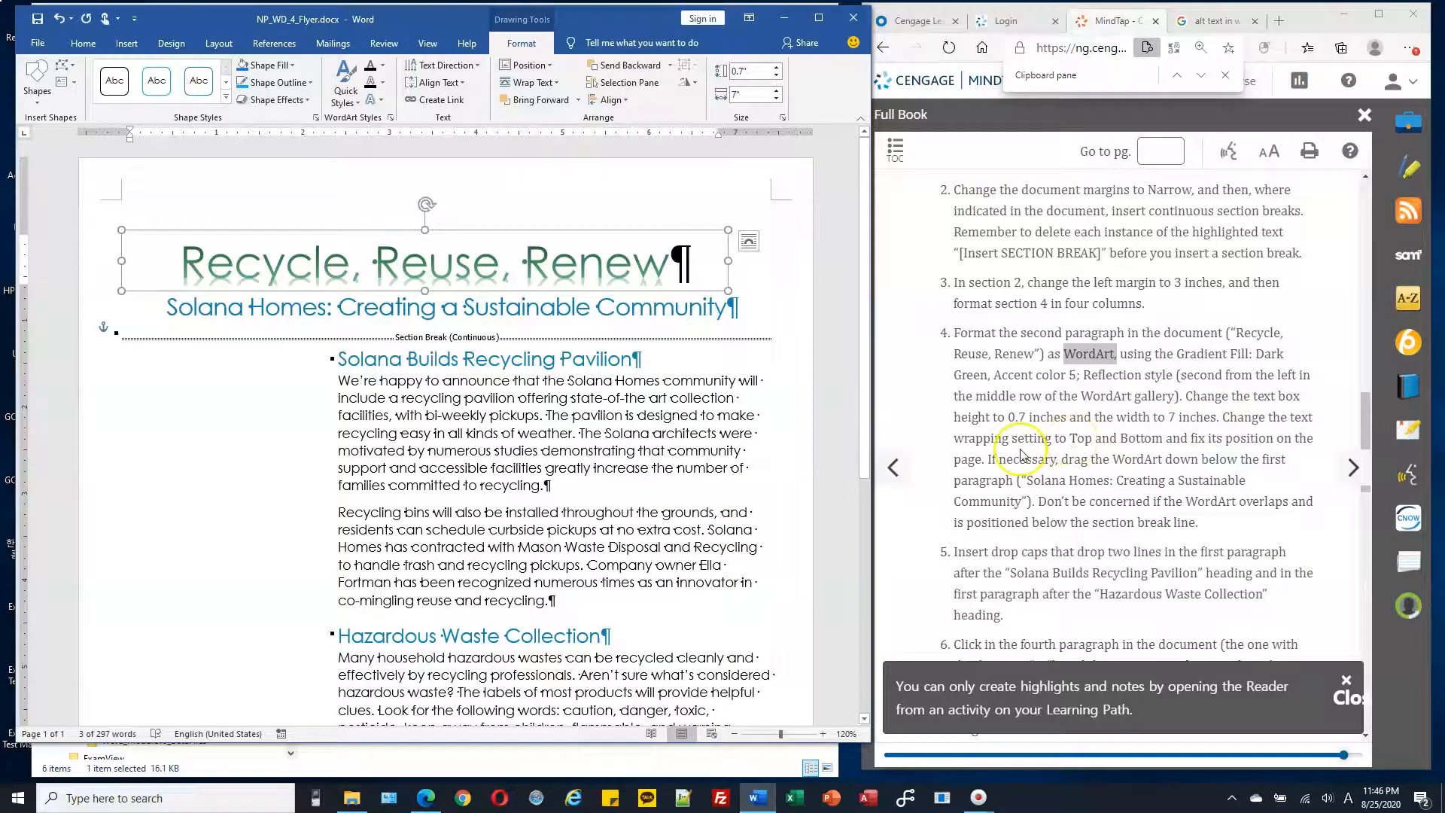
- Set the WordArt's text wrapping to Top and Bottom and fix its position on the page
left_click(559, 84)
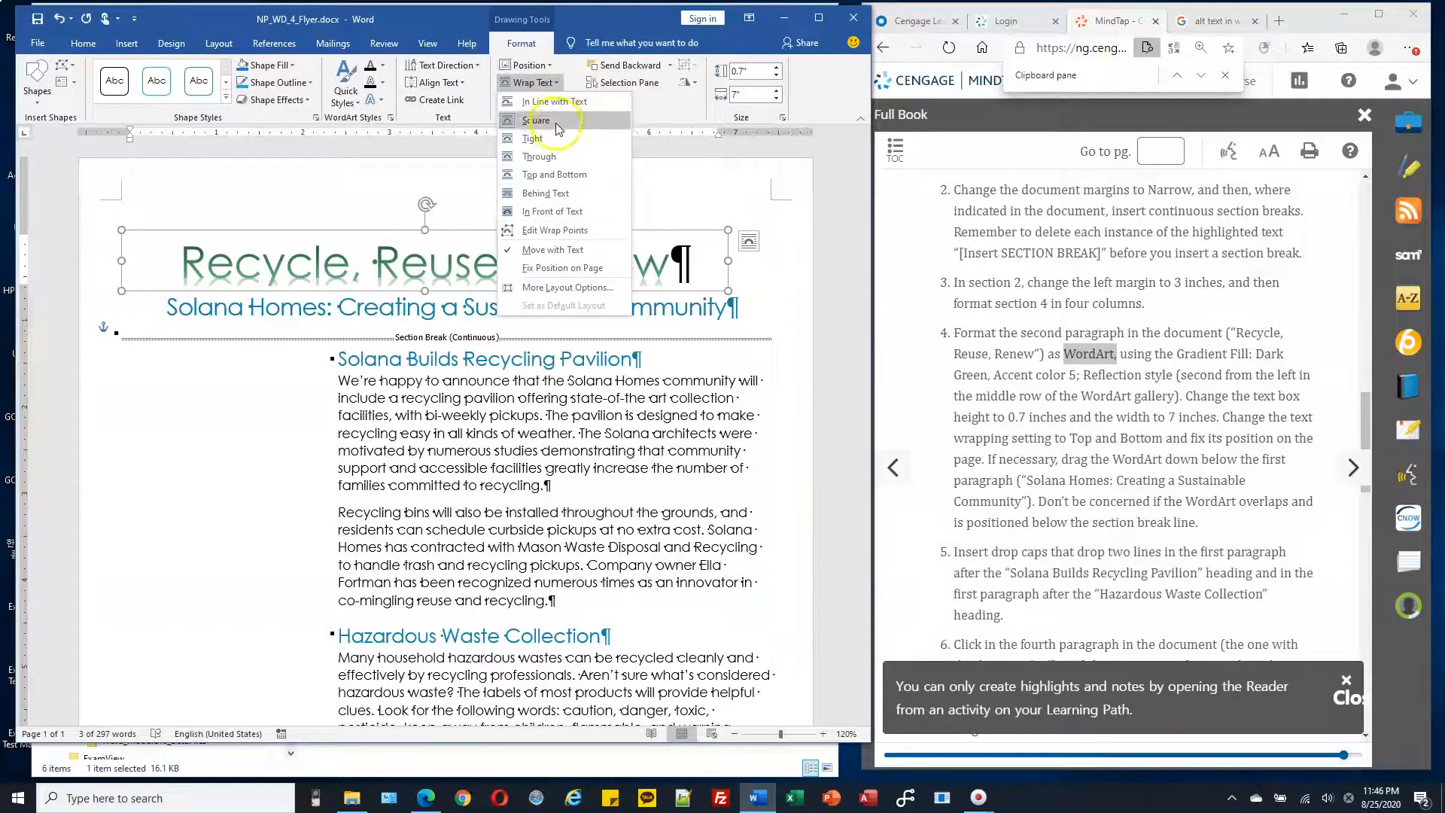
left_click(557, 175)
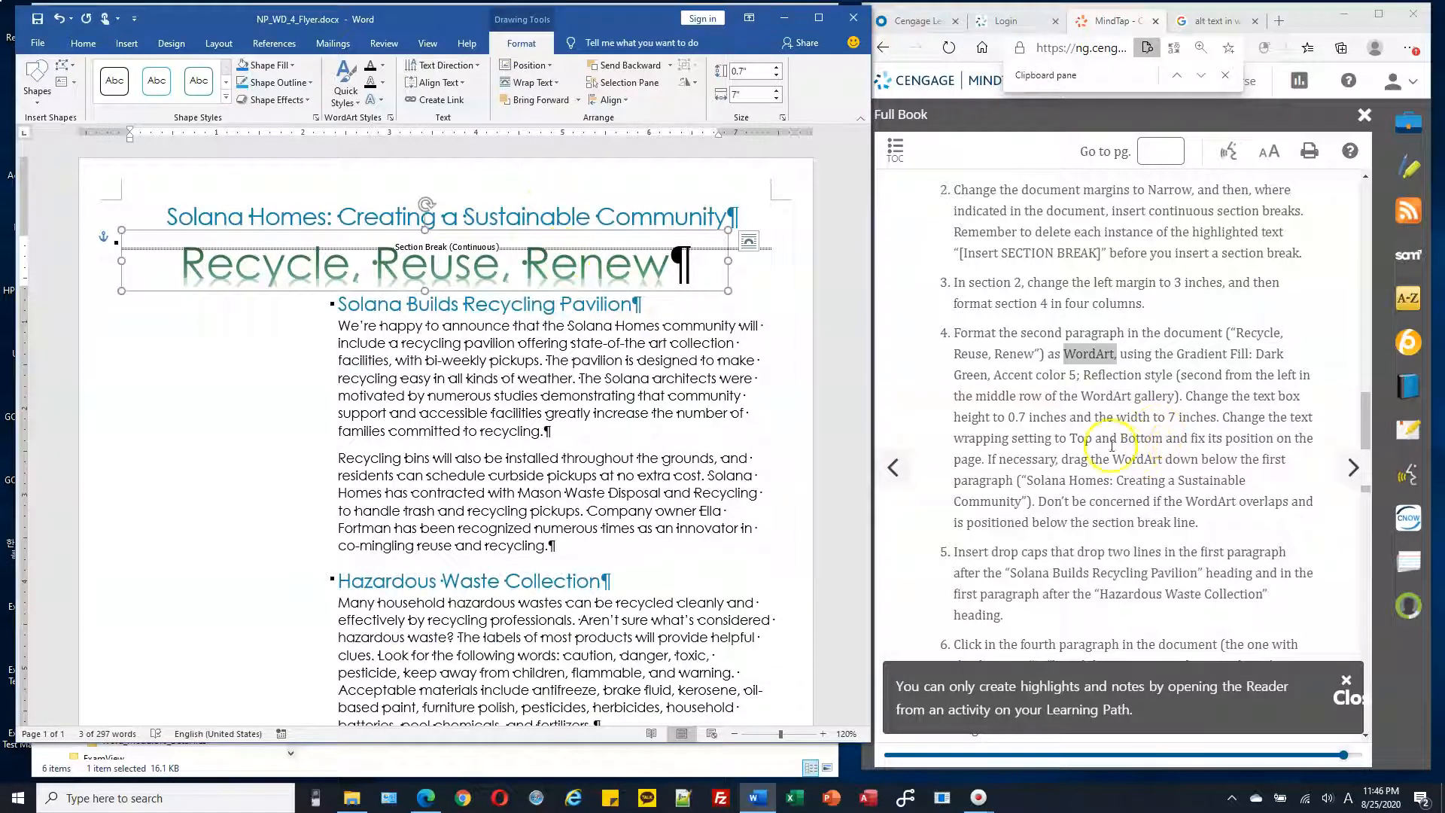
left_click_drag(1189, 439, 1294, 440)
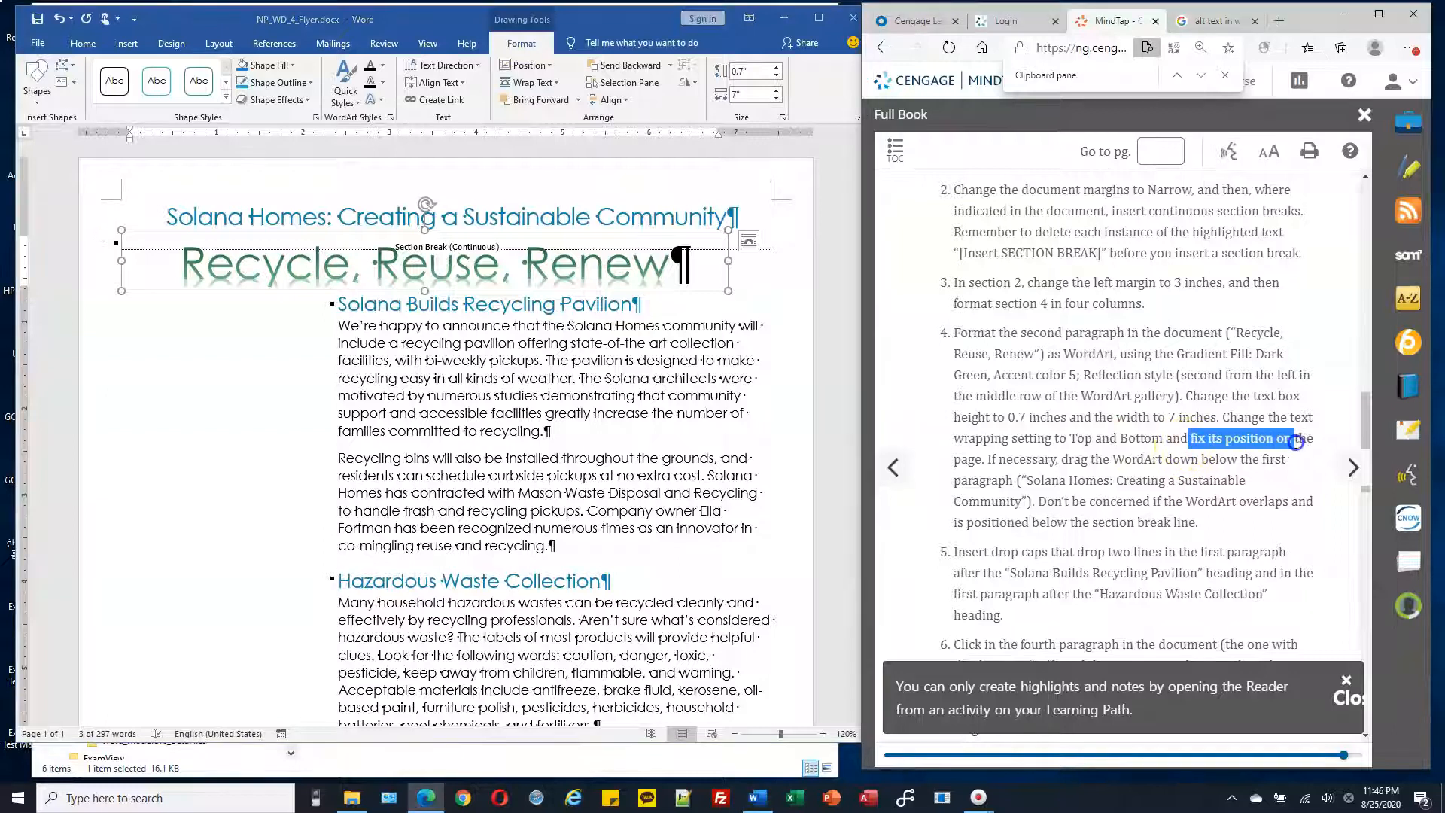
left_click(554, 86)
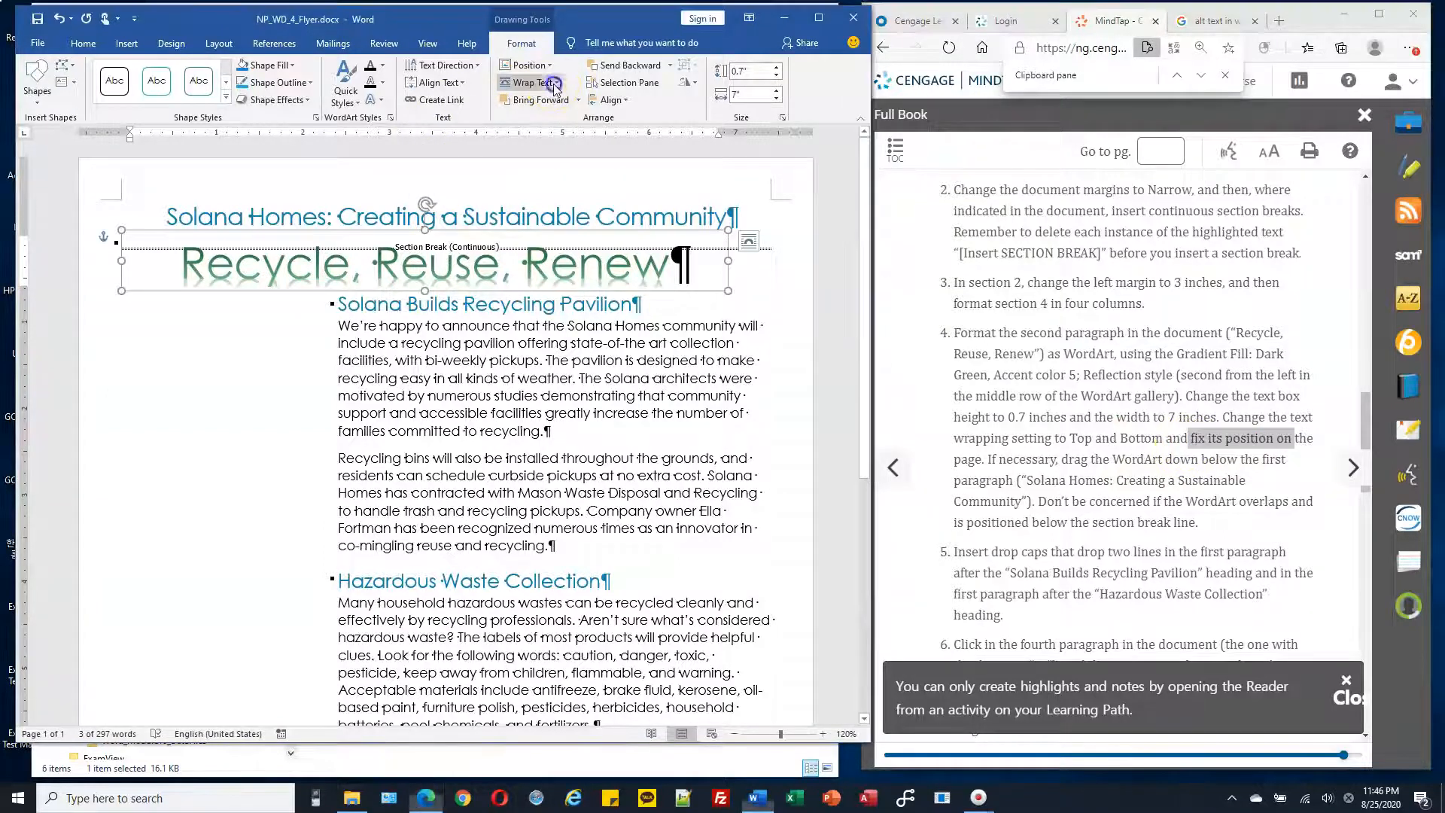
left_click(536, 83)
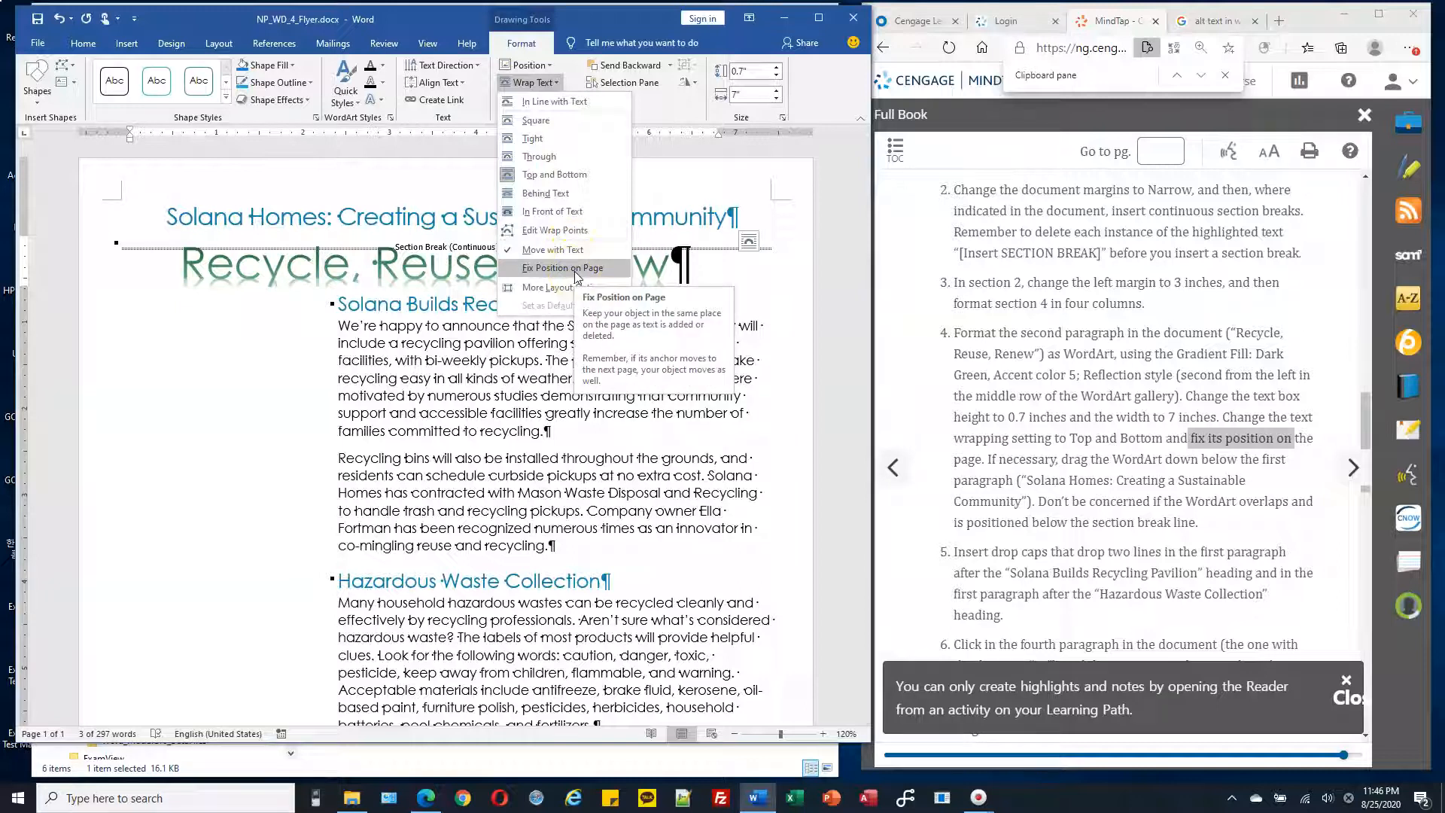
left_click(576, 276)
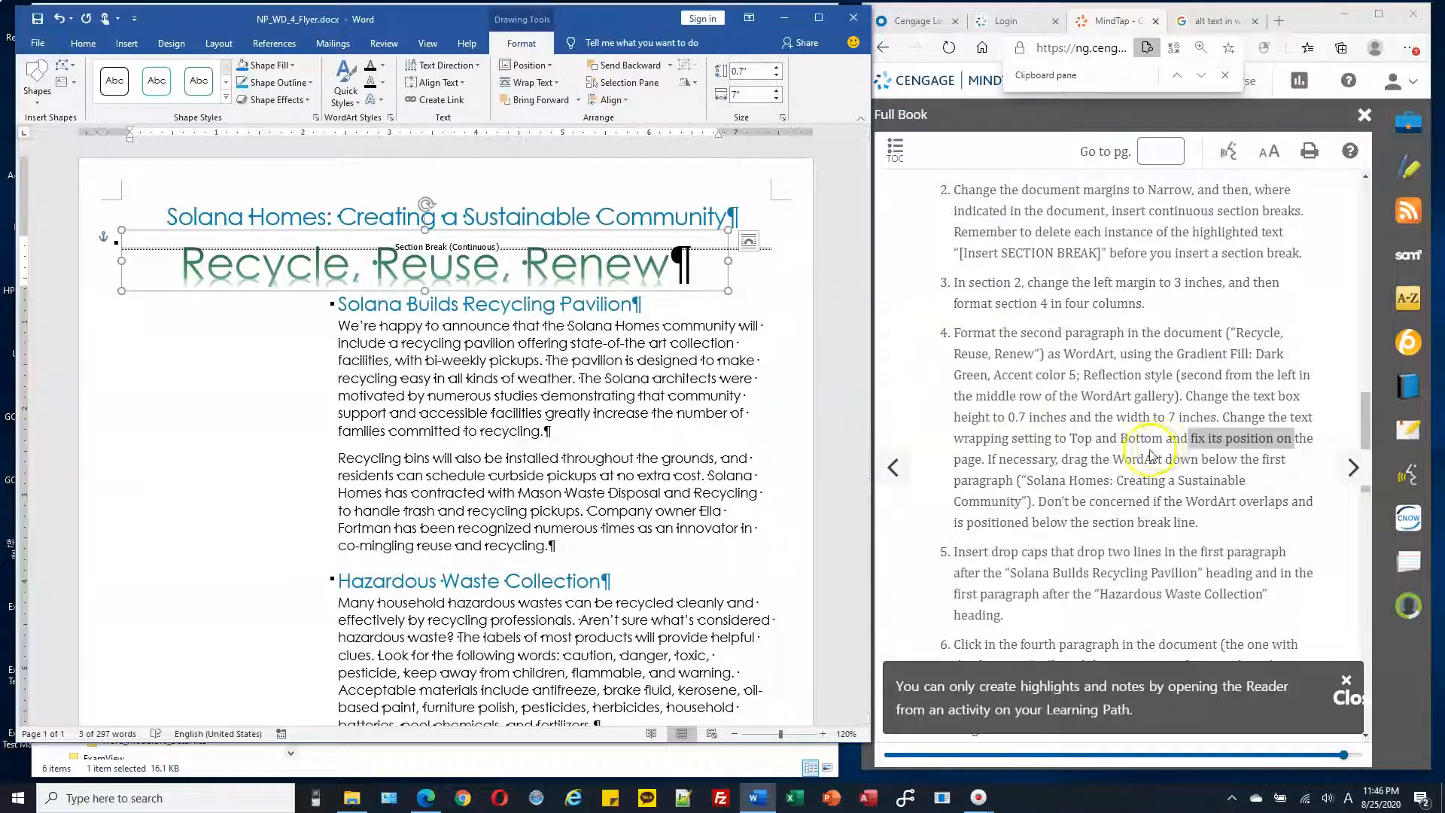
- Move the WordArt slightly down to sit below the "Solana Homes: Creating a Sustainable Community" paragraph, as textbook step 4 asks
left_click_drag(1061, 461, 1262, 464)
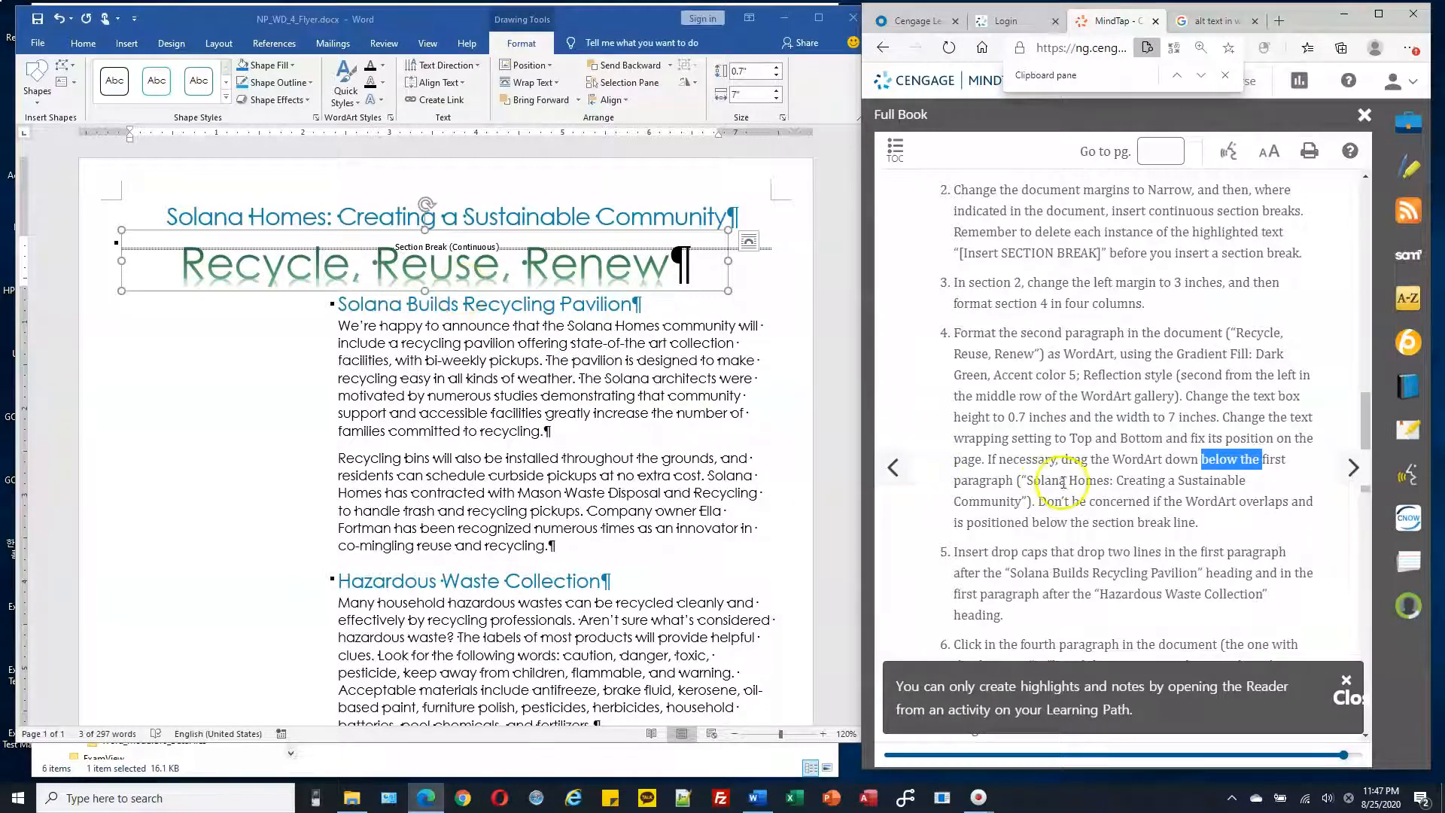
left_click(586, 291)
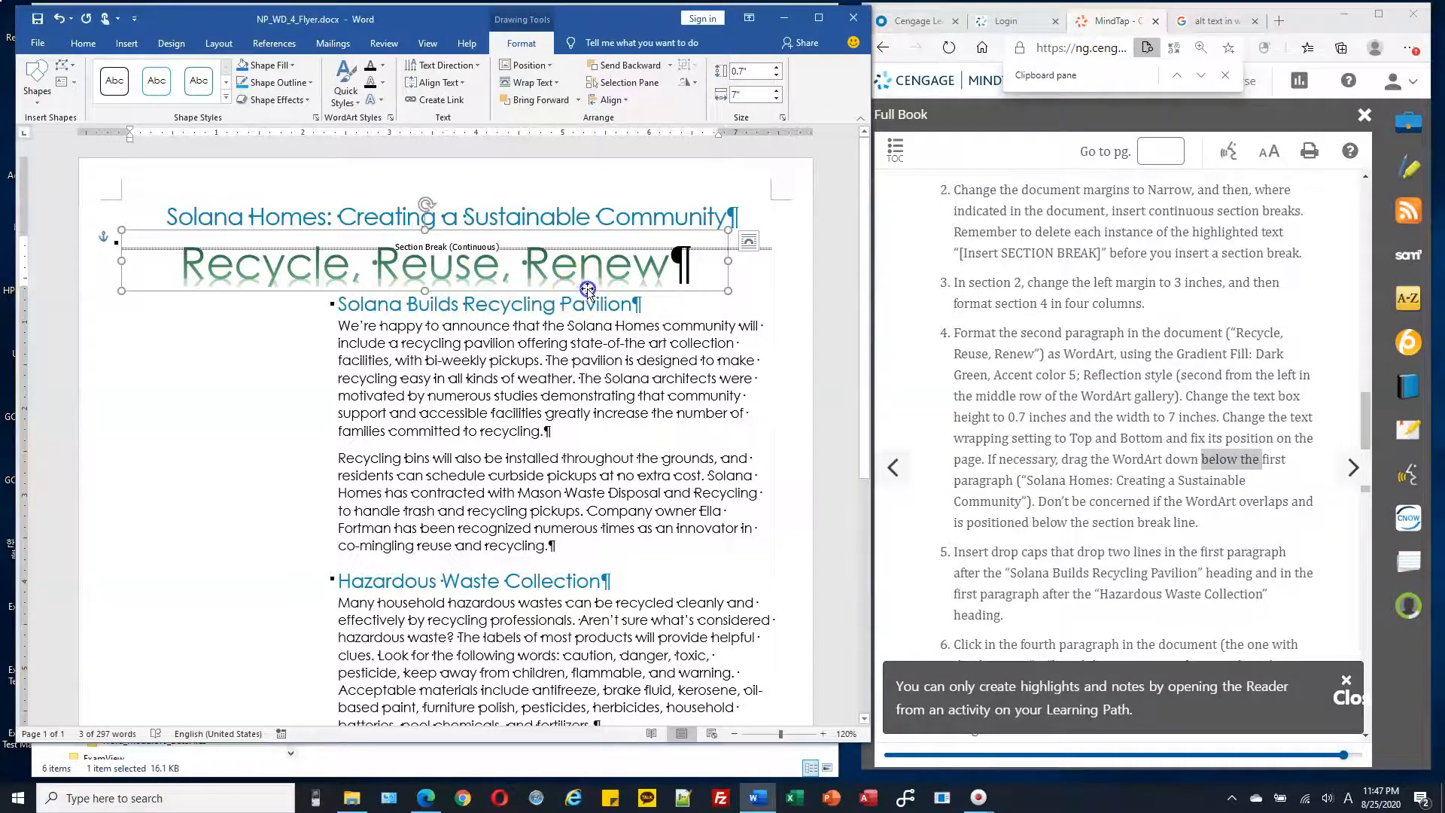
mouse_move(602, 292)
left_mouse_down()
mouse_move(598, 304)
mouse_move(599, 292)
left_mouse_up()
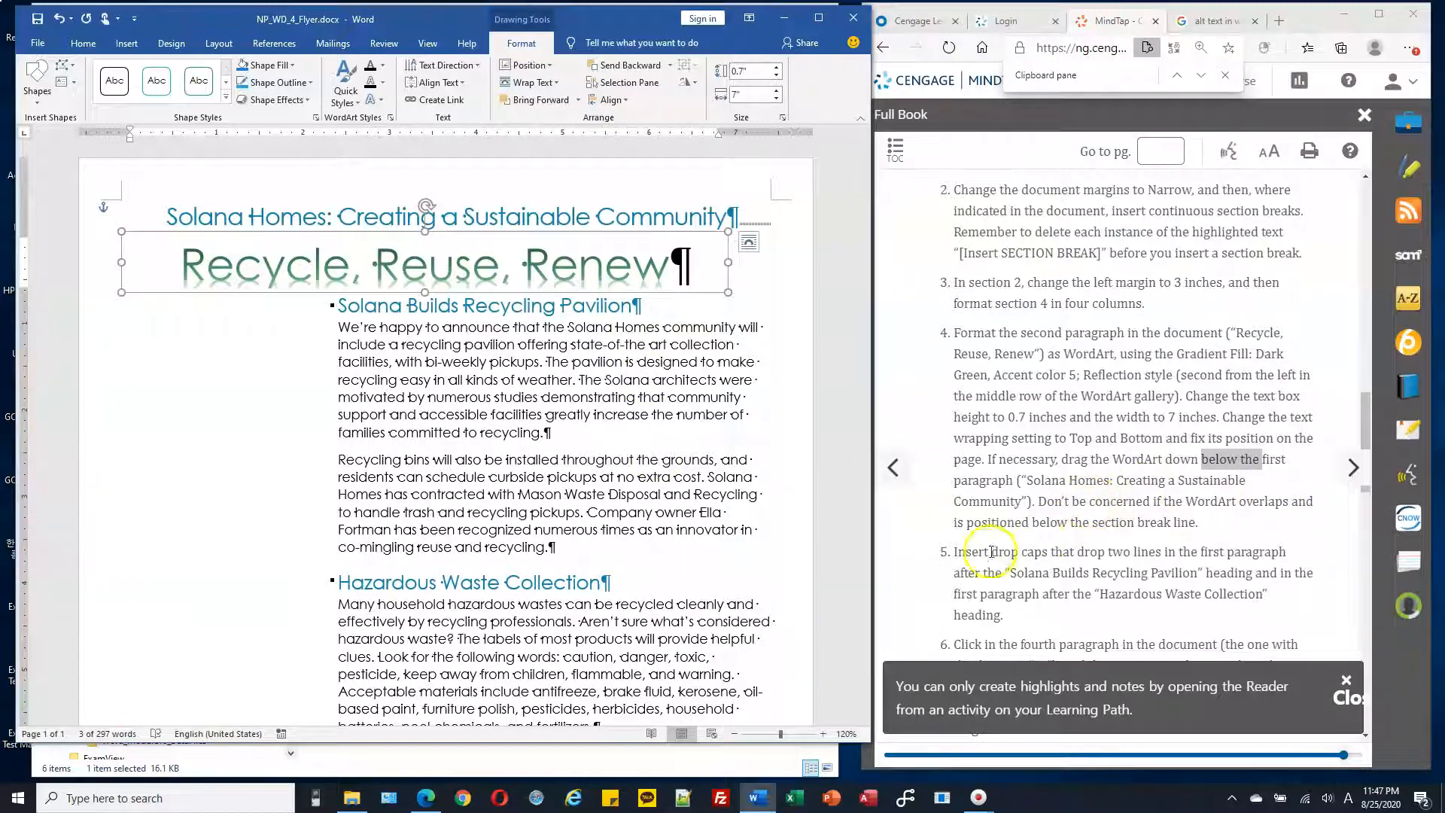
- Add a dropped drop cap spanning two lines to the first paragraph under the "Solana Builds Recycling Pavilion" heading, as textbook step 5 asks
left_click_drag(982, 553, 1042, 554)
scroll(1098, 519, "down", 3)
left_click(1056, 414)
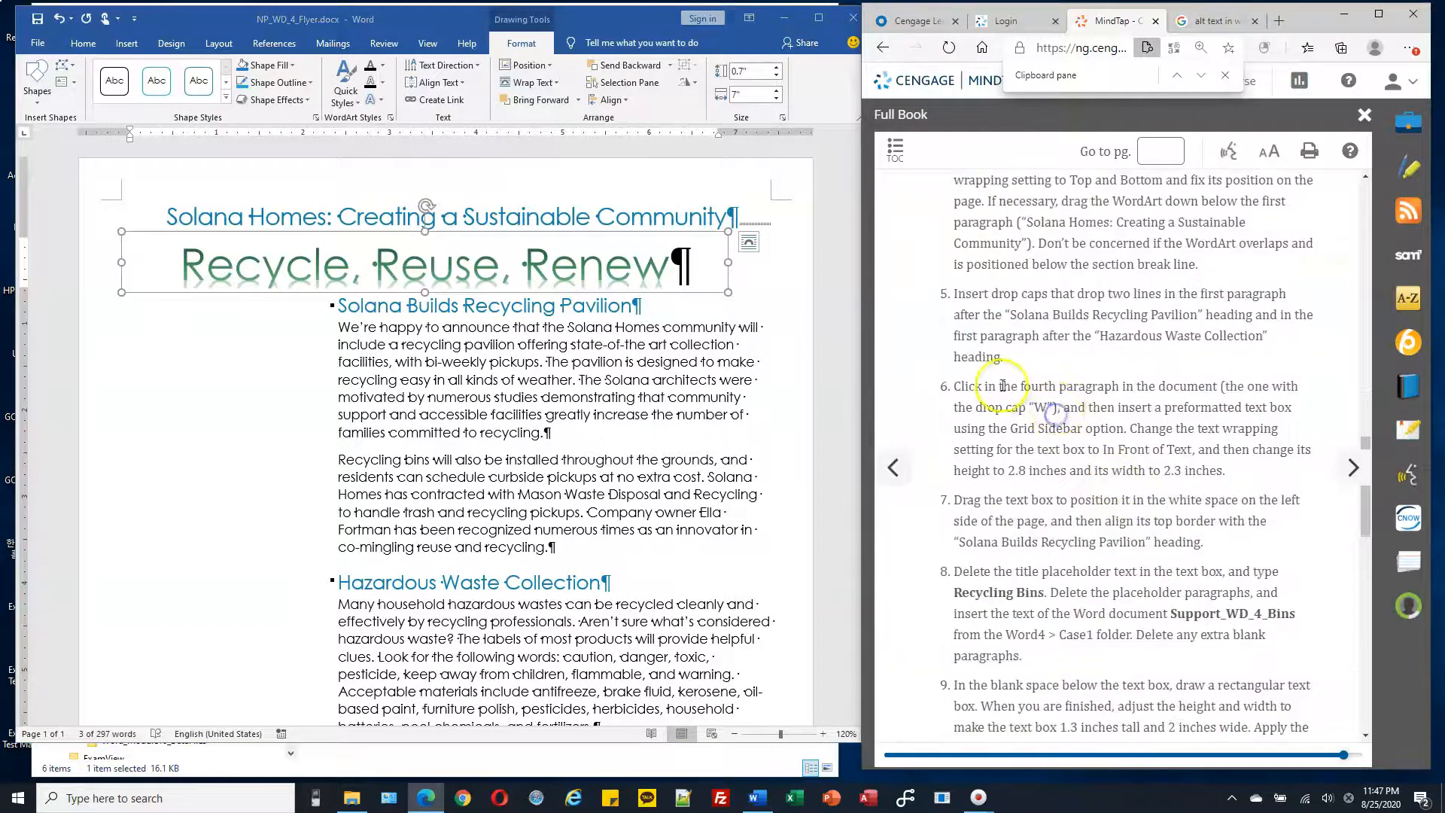
left_click_drag(990, 293, 1048, 293)
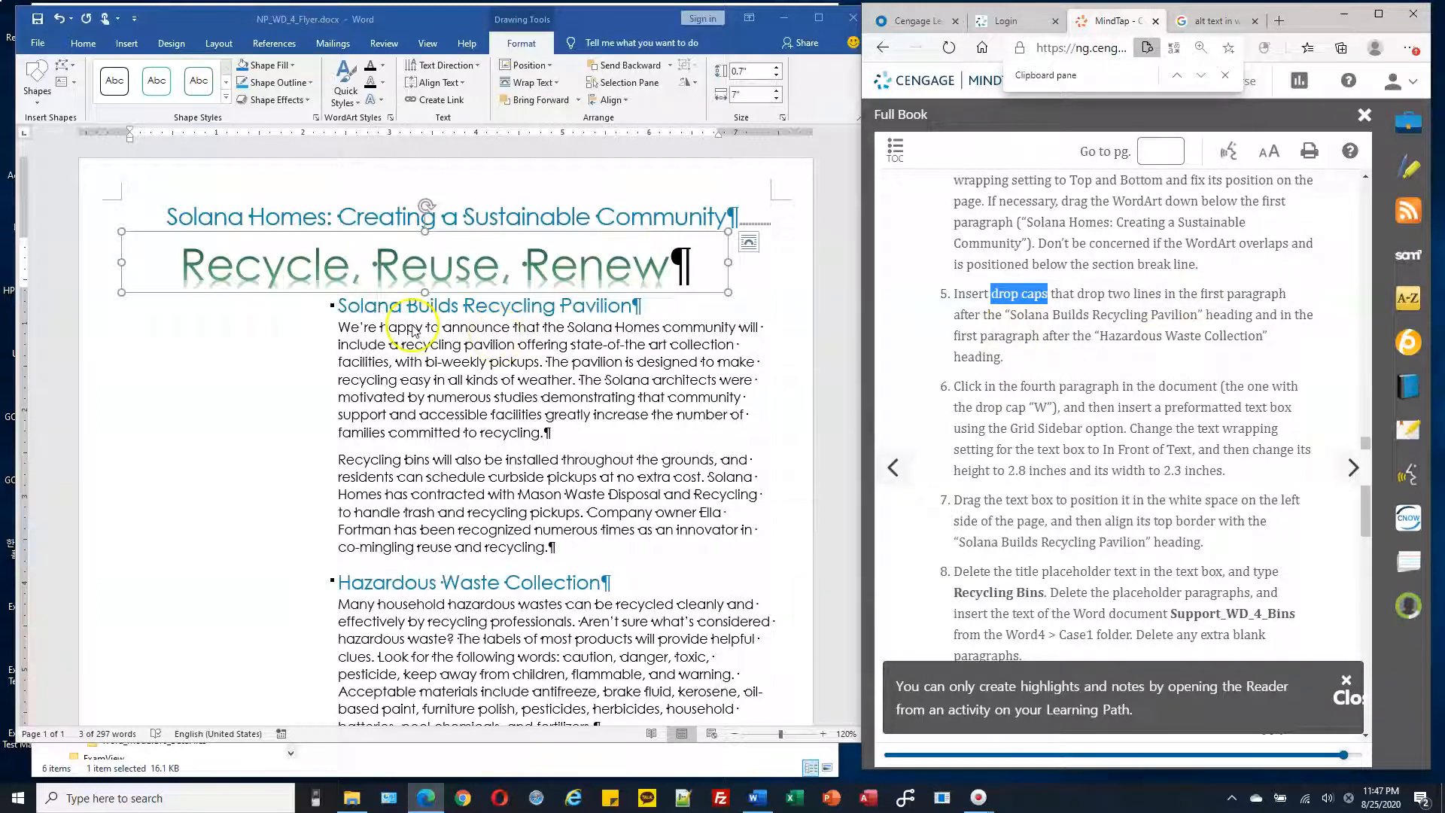
left_click(365, 329)
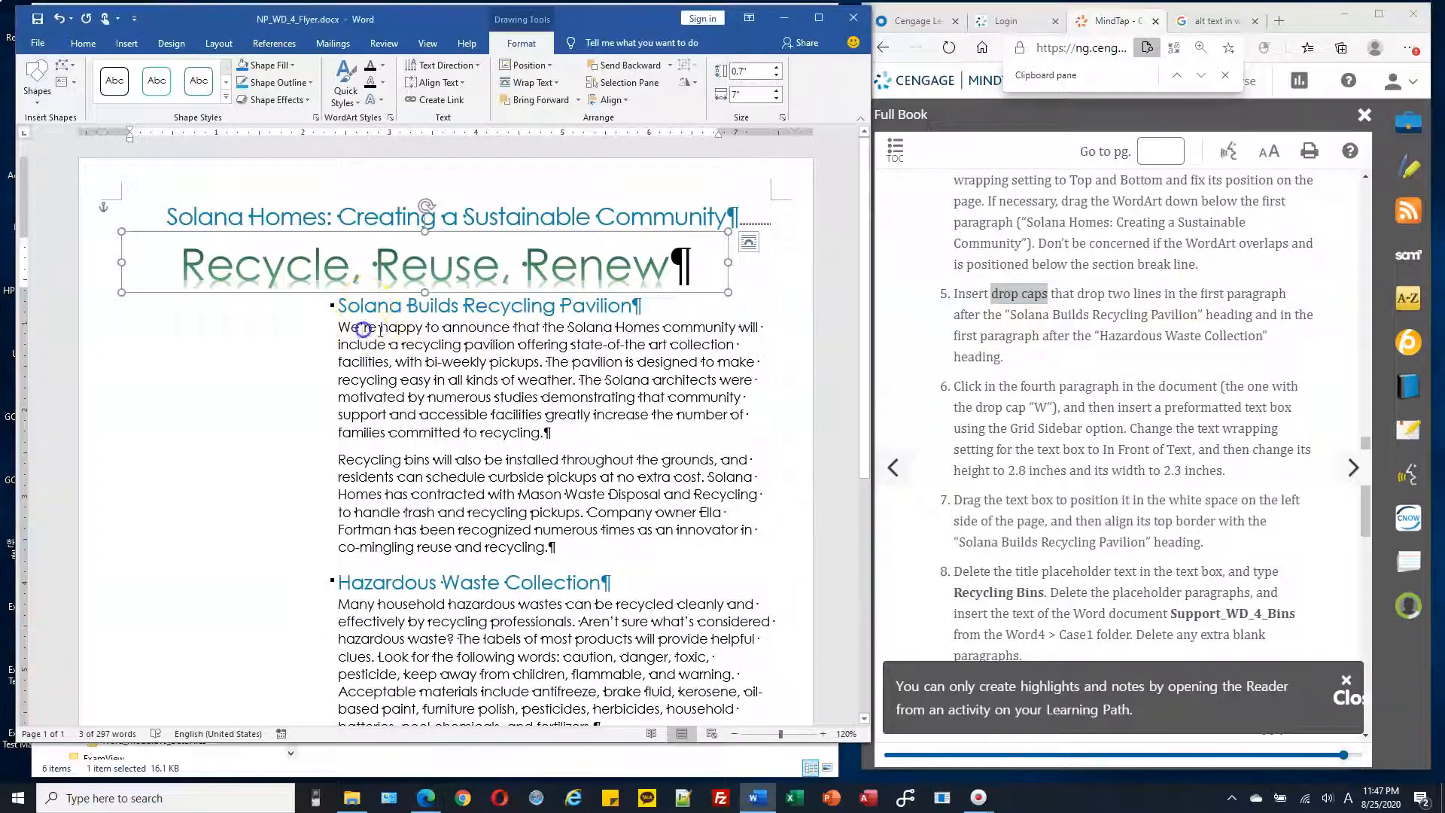
left_click(404, 329)
left_click(348, 325)
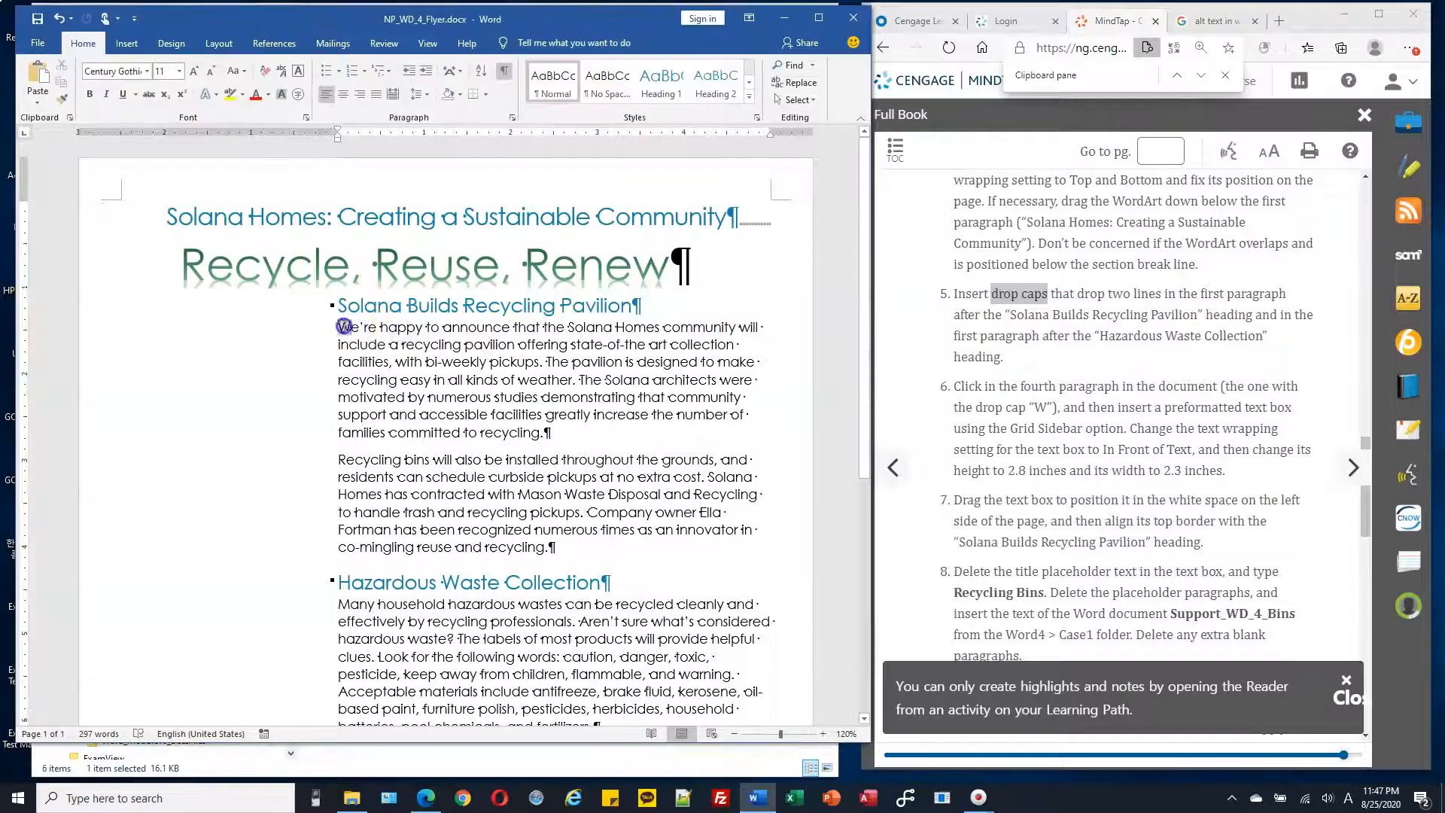
left_click(384, 329)
left_click_drag(341, 327, 364, 340)
left_click(400, 337)
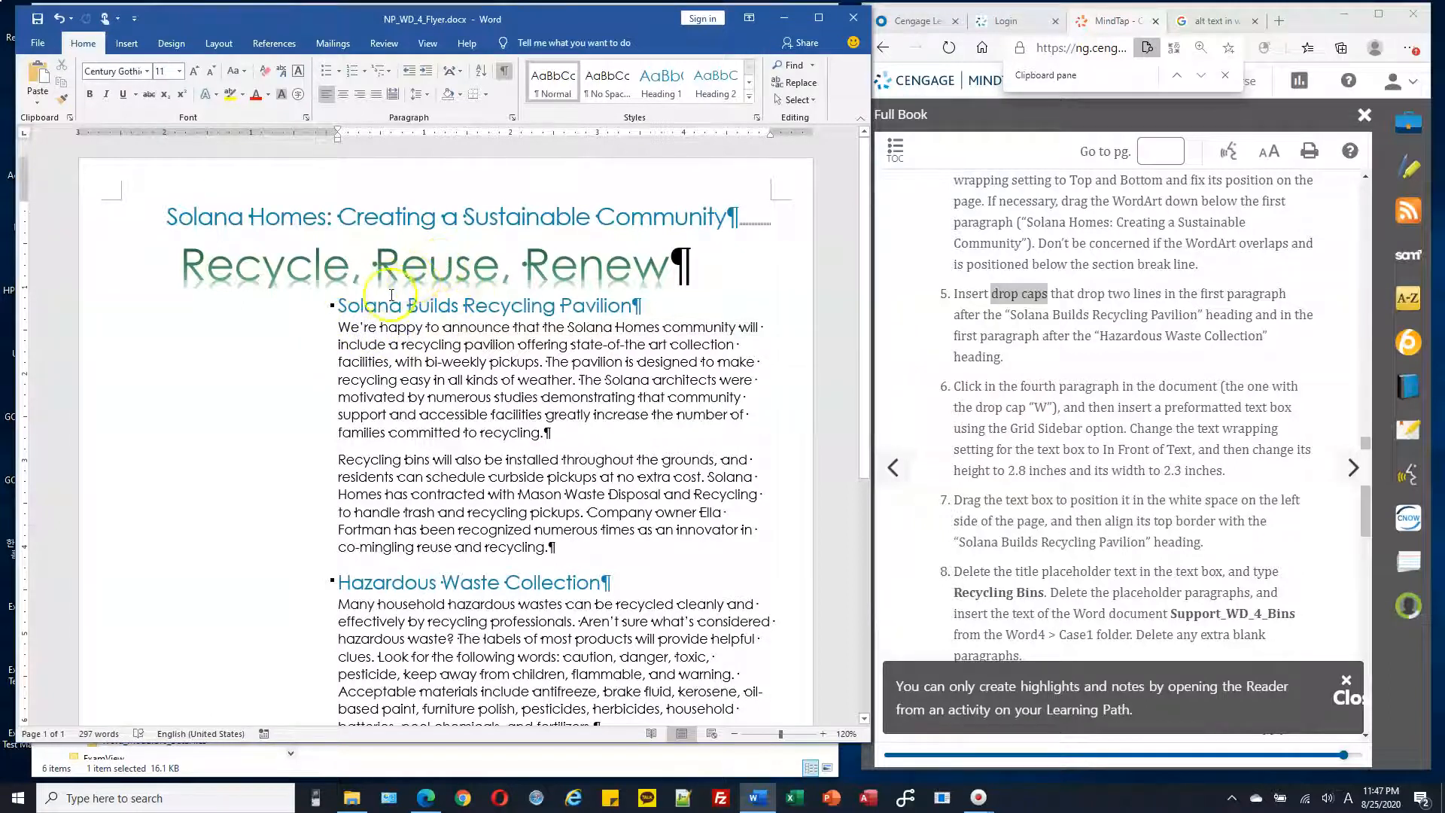
left_click(128, 45)
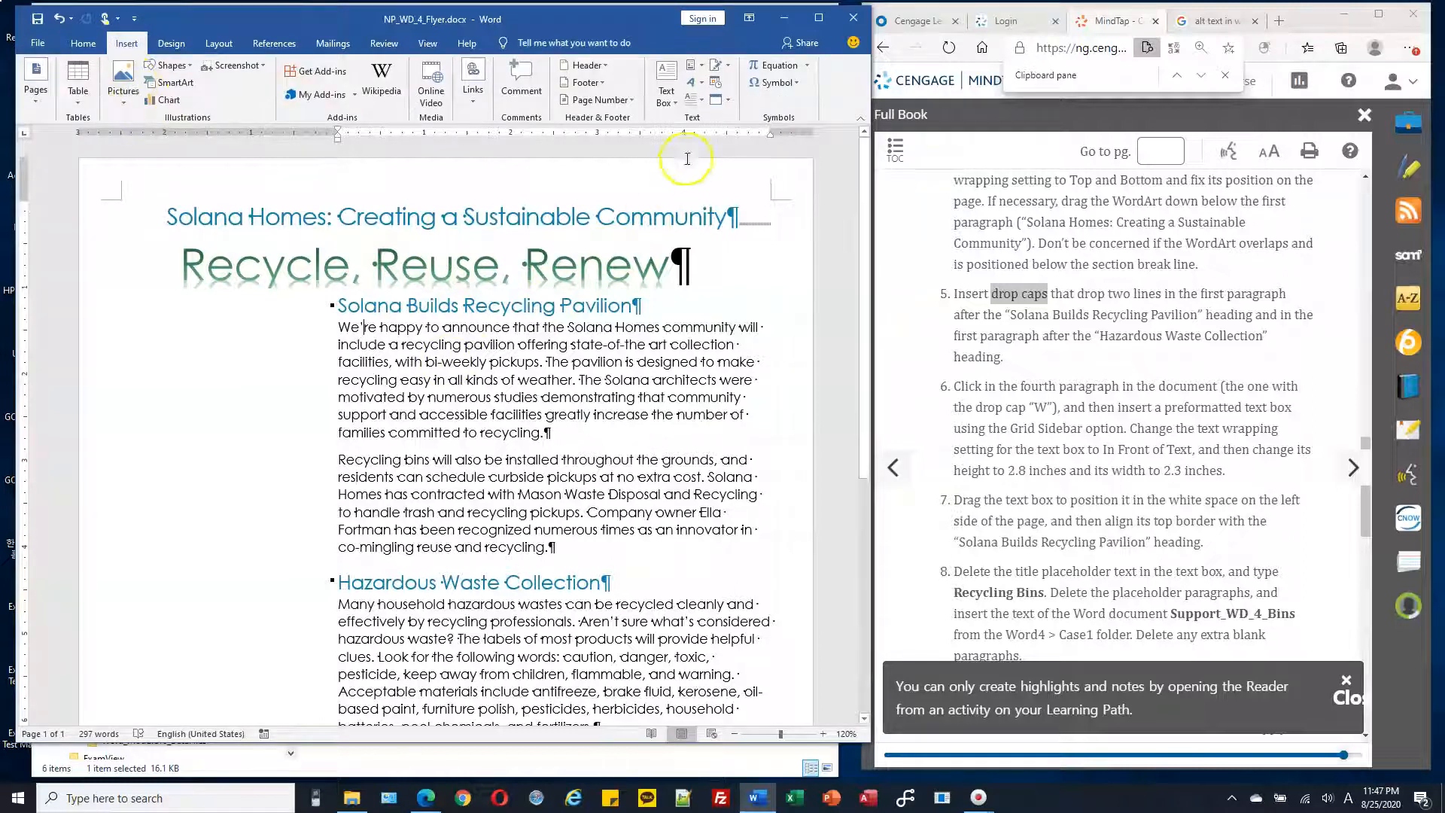
left_click(703, 106)
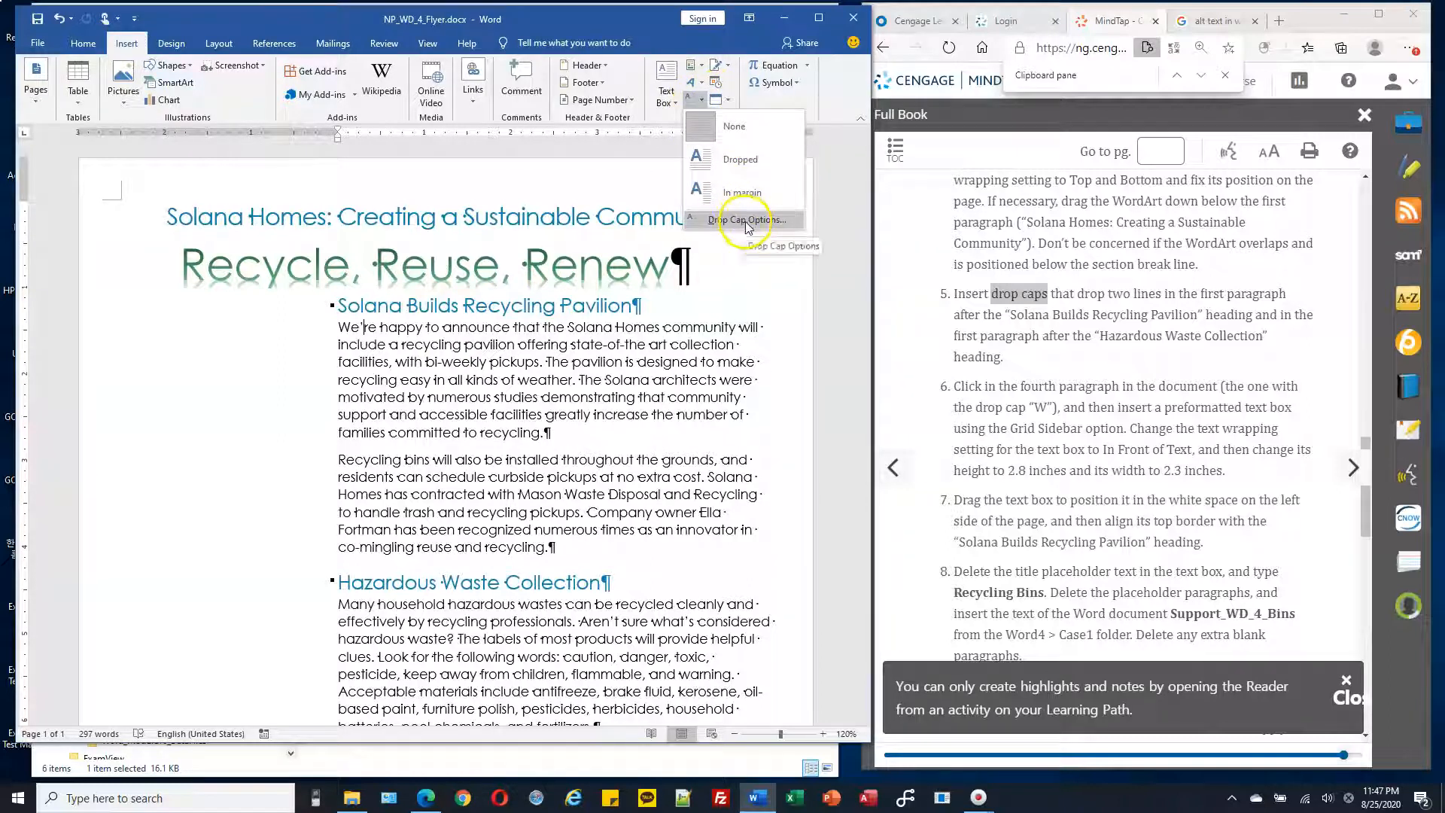
left_click(748, 220)
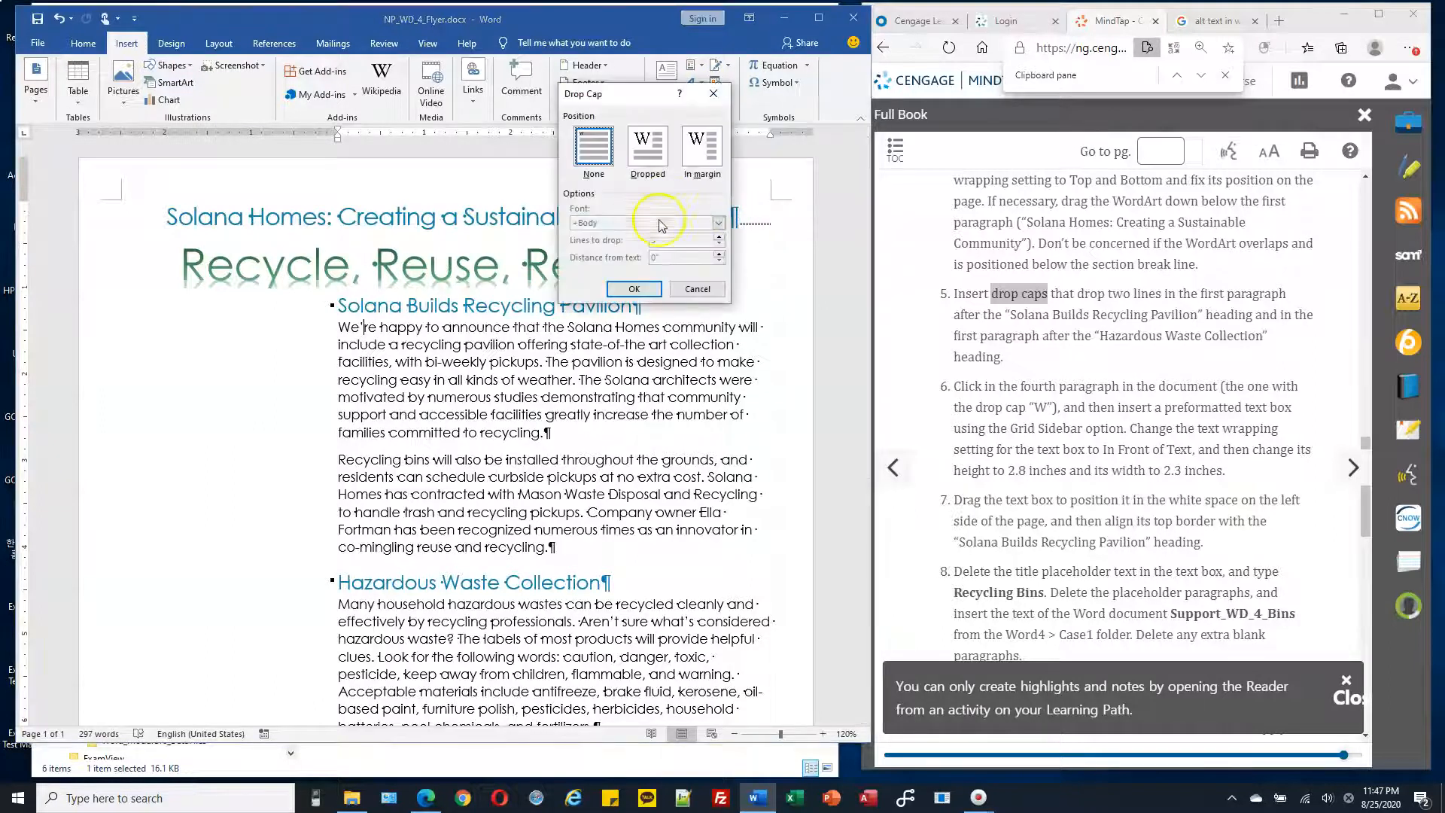
left_click(647, 147)
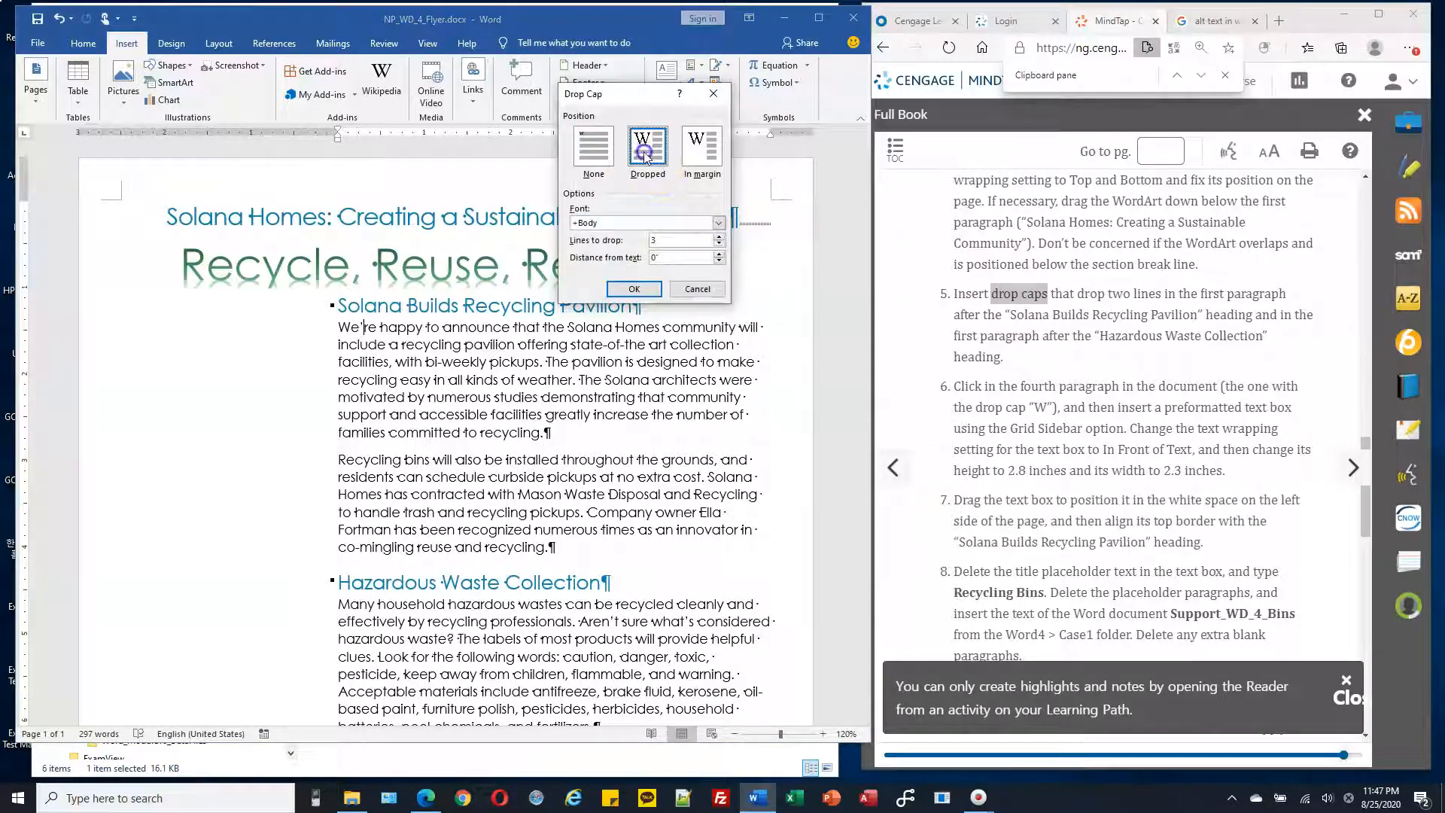
left_click(718, 247)
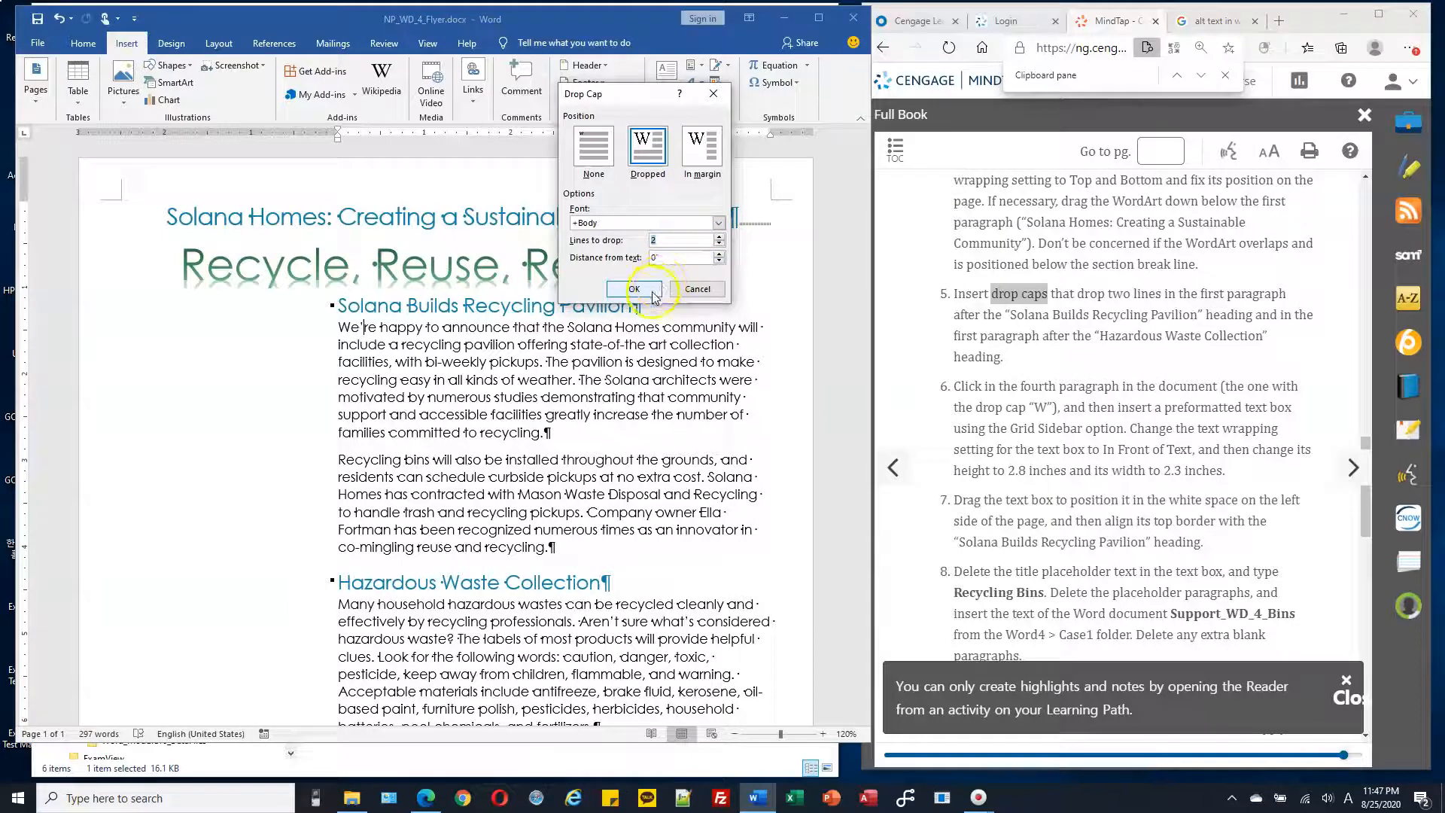
left_click(634, 290)
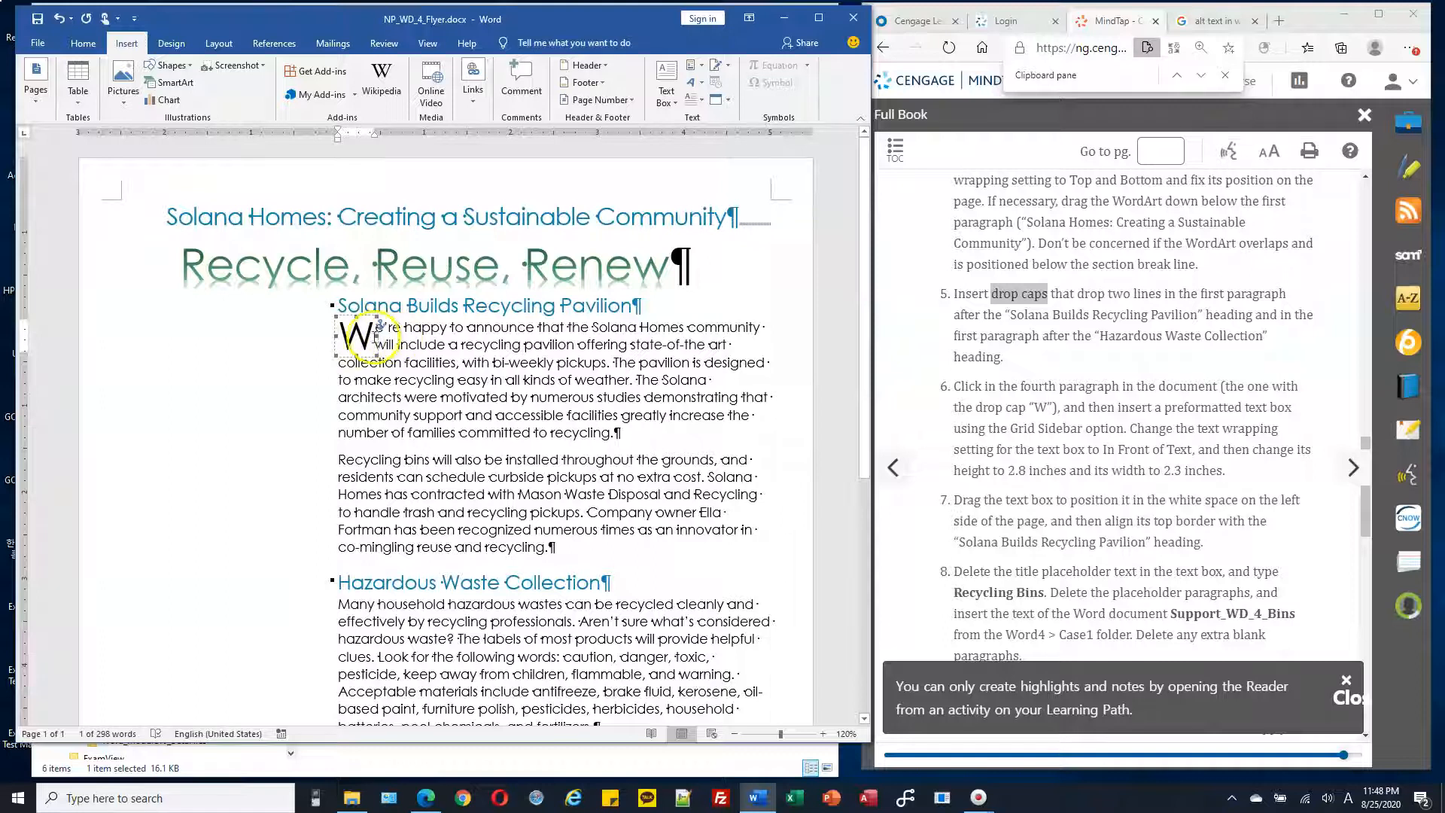
- Add a dropped drop cap spanning two lines to the first paragraph under the "Hazardous Waste Collection" heading
scroll(512, 265, "down", 1)
scroll(512, 265, "down", 3)
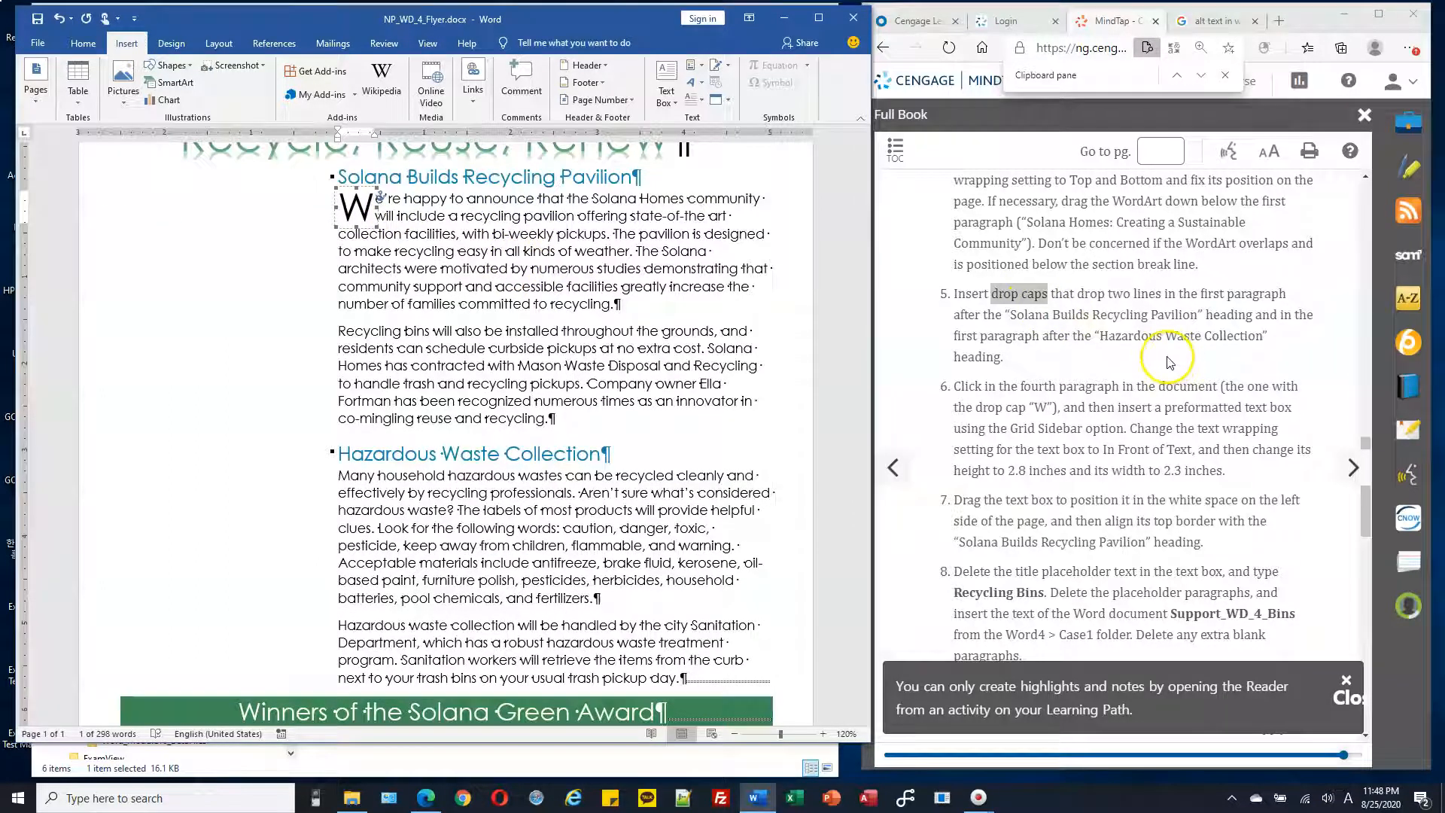
left_click(377, 481)
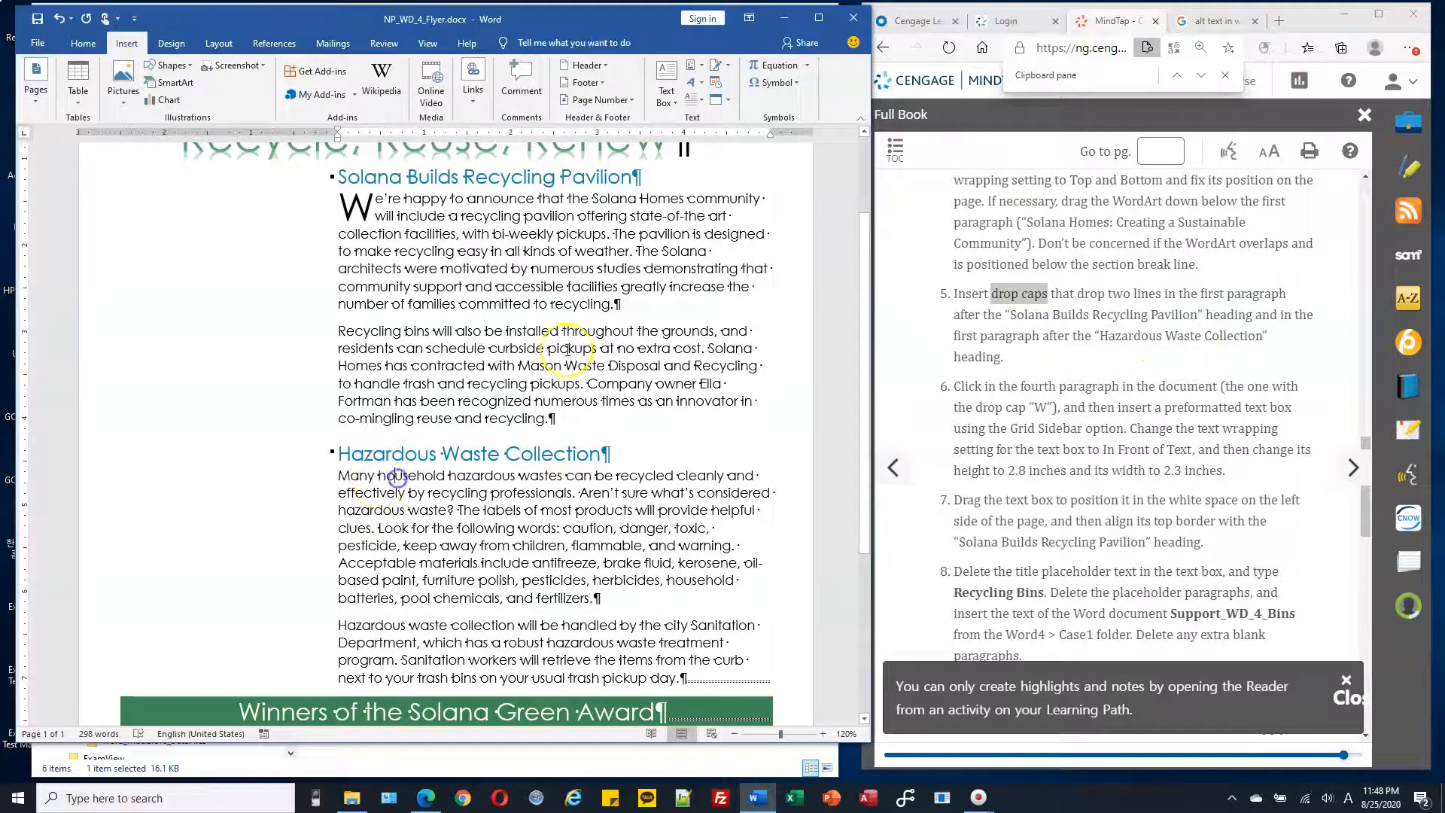
left_click(691, 99)
left_click(729, 220)
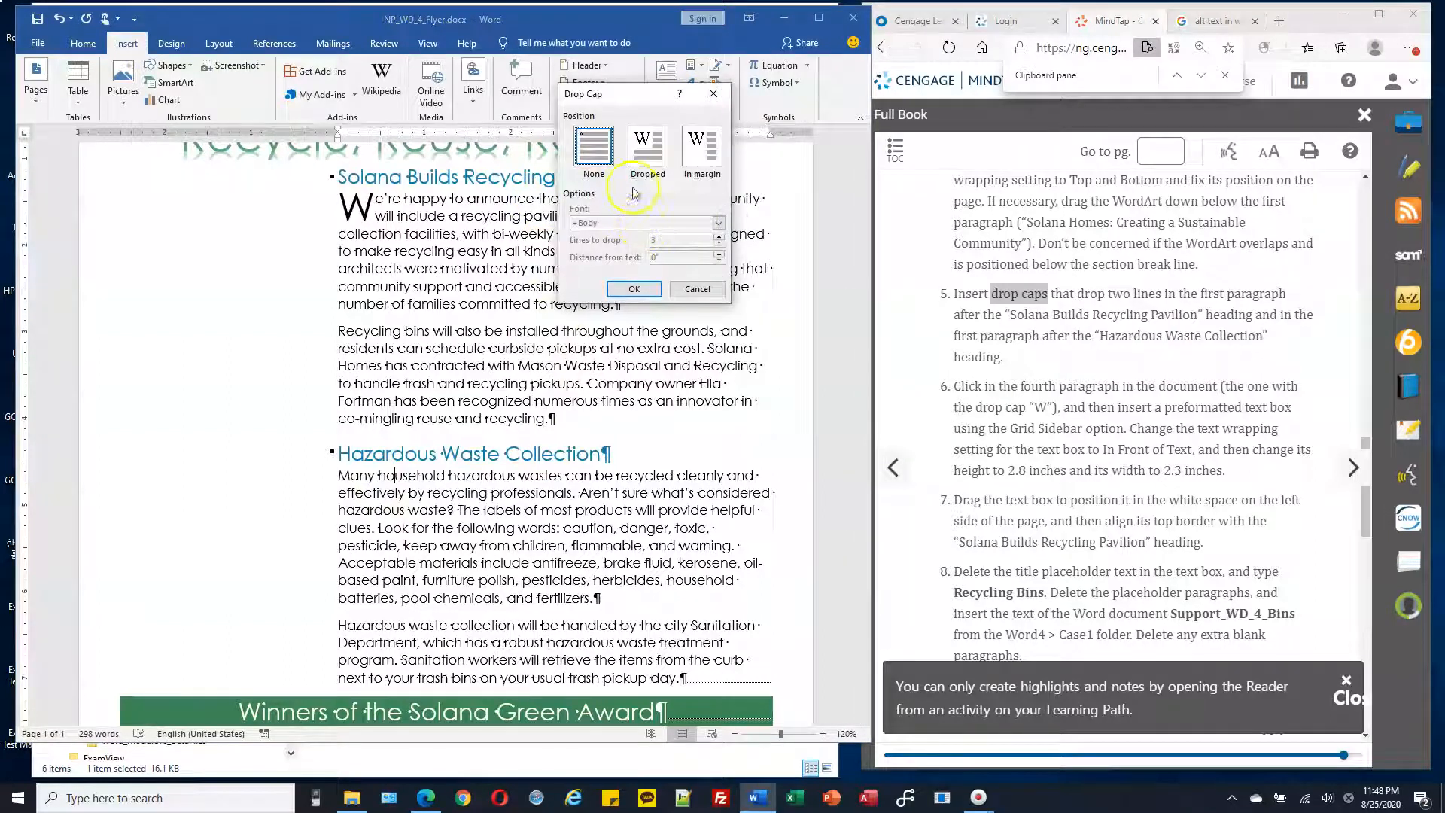
left_click(647, 147)
left_click(719, 246)
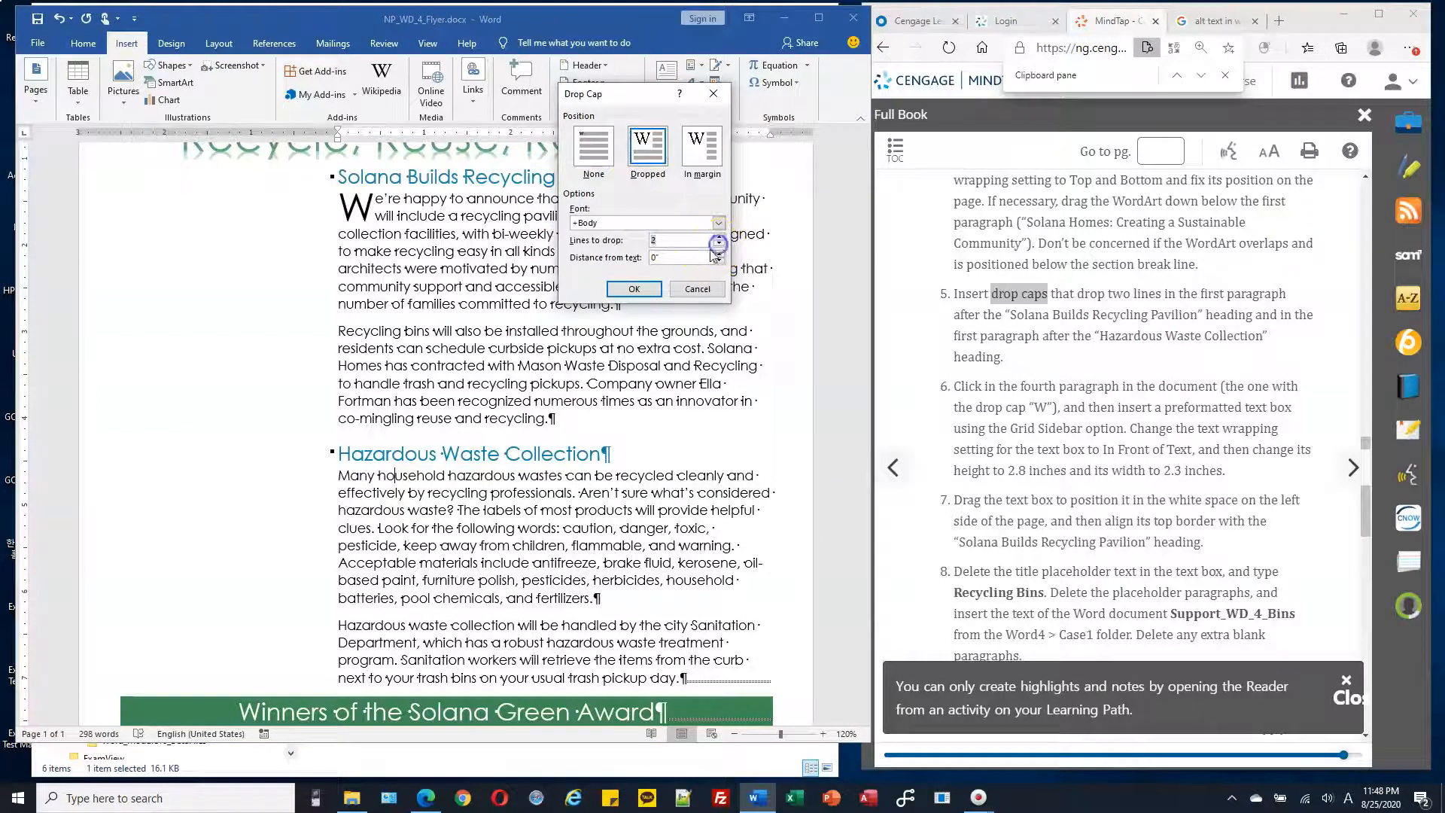
left_click(634, 288)
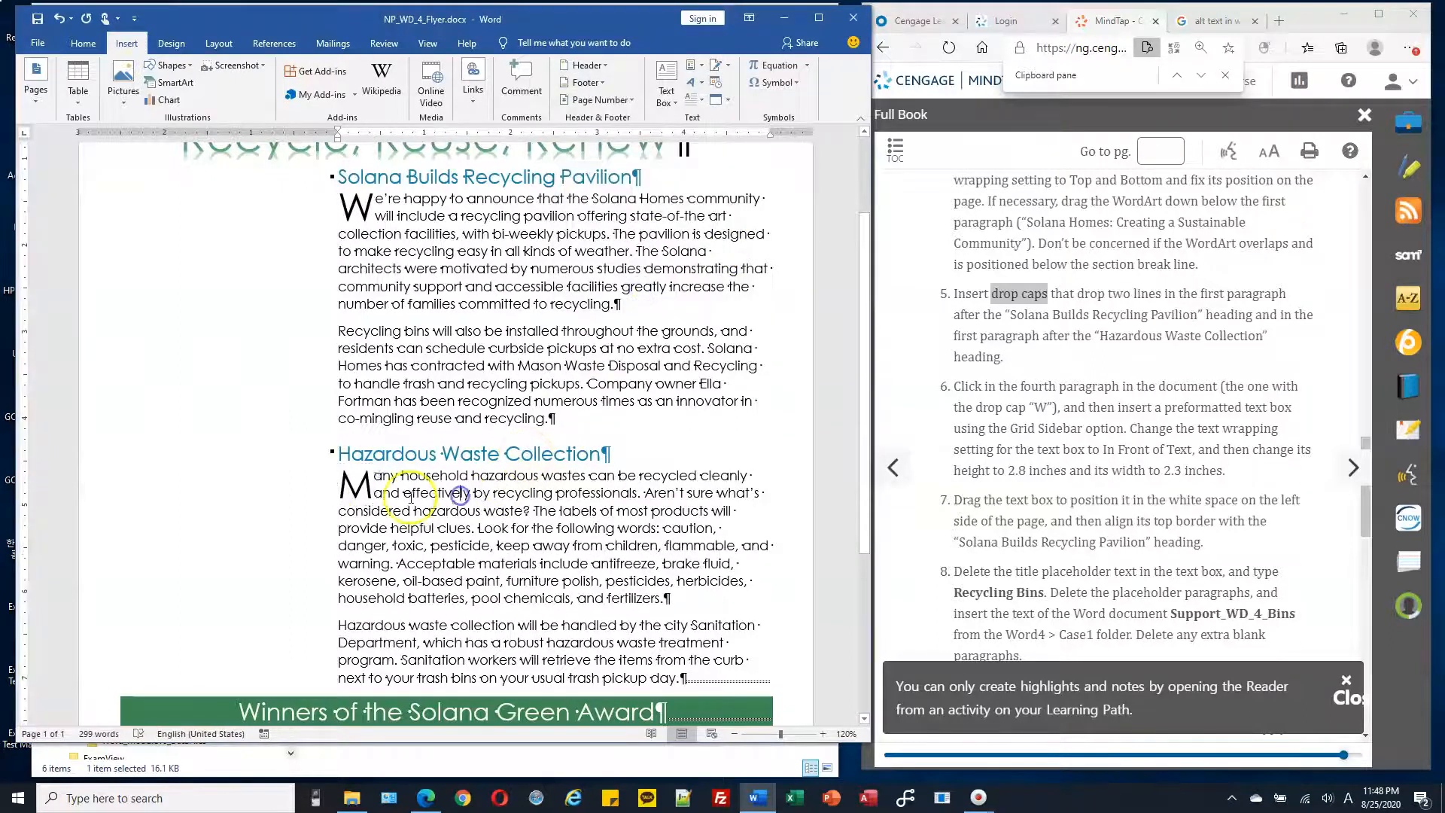
left_click(458, 495)
scroll(542, 421, "down", 6)
scroll(599, 319, "up", 5)
scroll(599, 319, "up", 3)
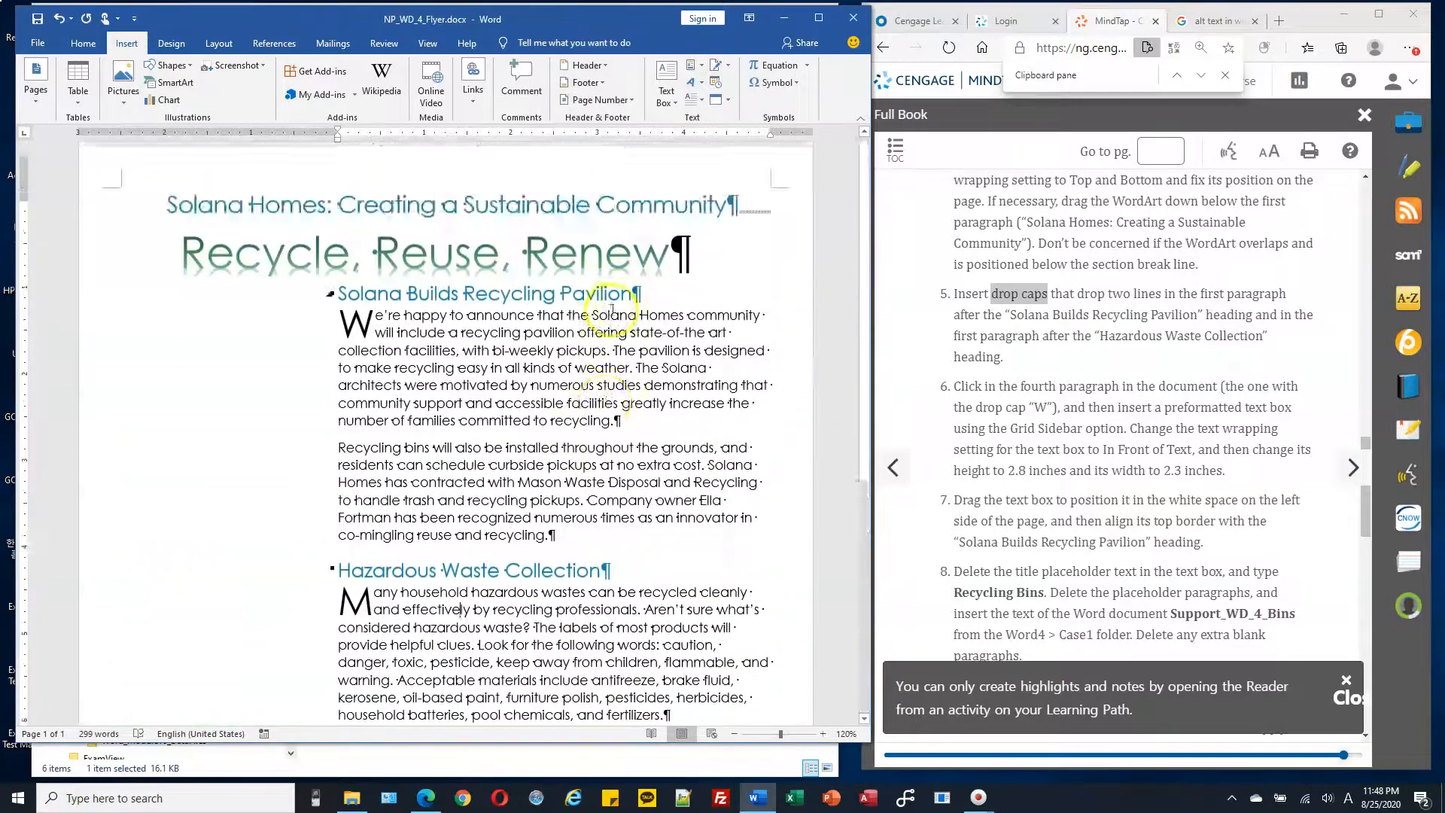
scroll(726, 361, "down", 5)
- Insert a preformatted Grid Sidebar text box from the paragraph with the drop cap "W", as textbook step 6 asks
left_click(1055, 407)
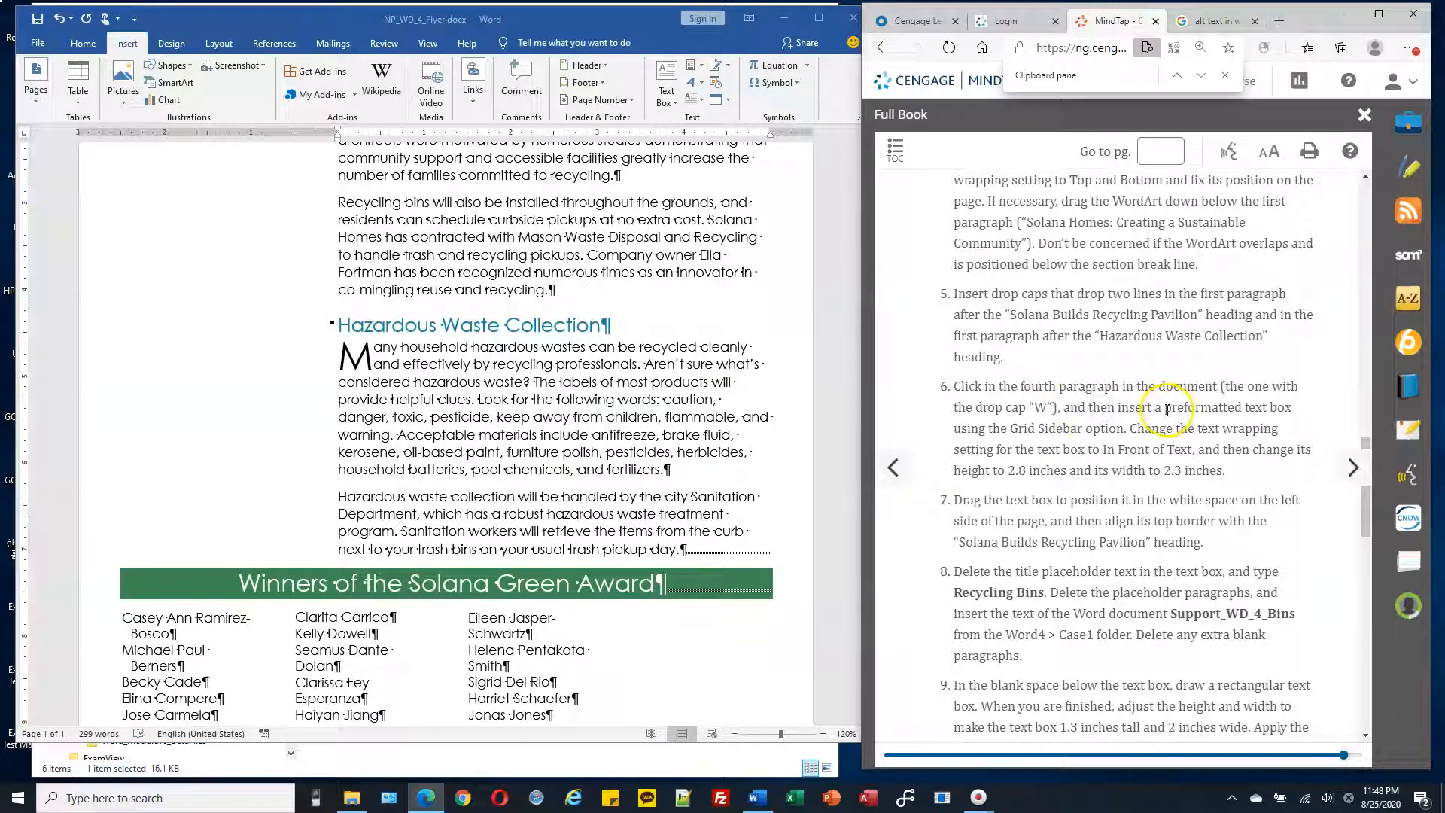
left_click_drag(1162, 409, 1131, 434)
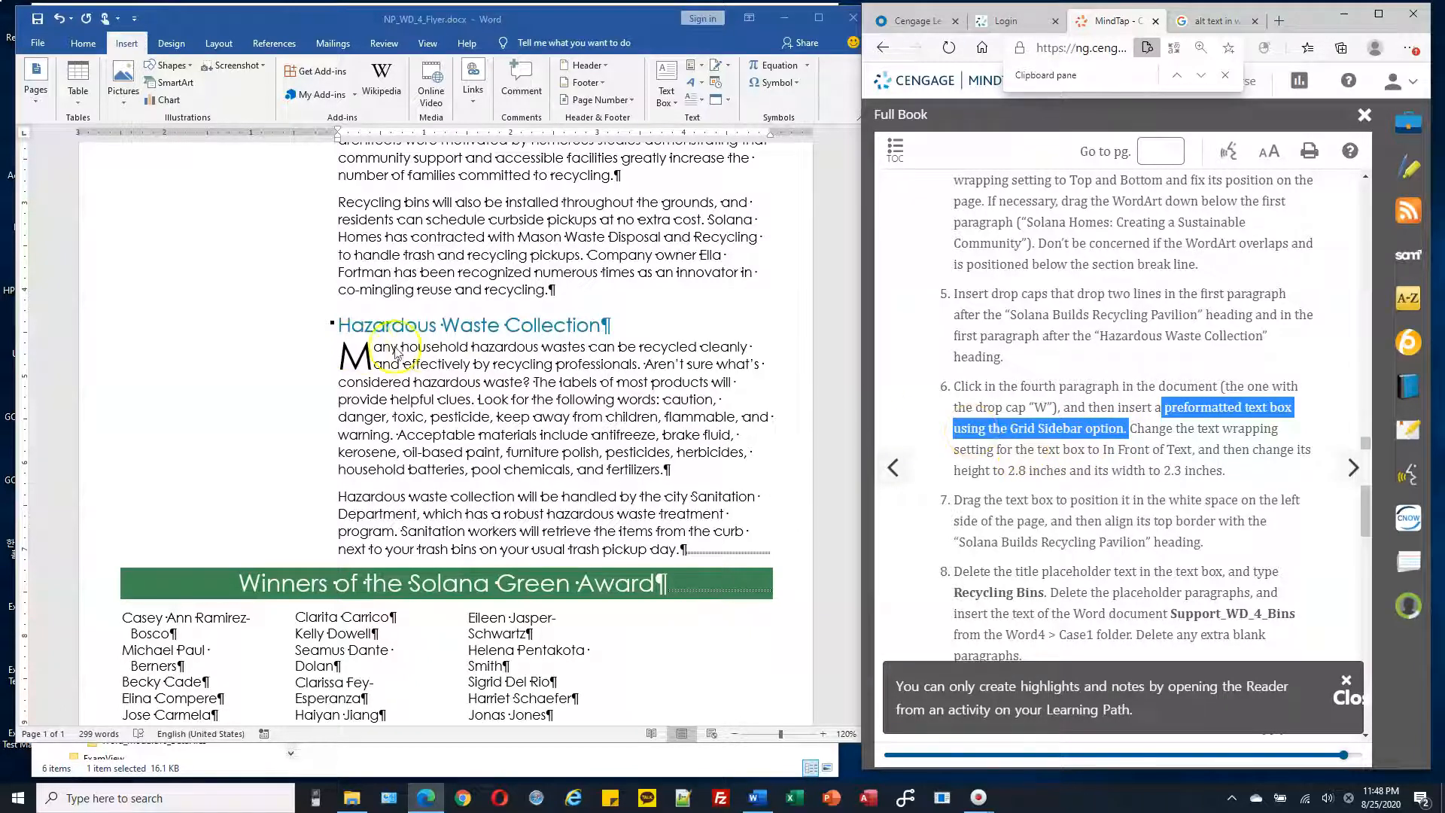
scroll(547, 329, "up", 2)
scroll(547, 329, "up", 1)
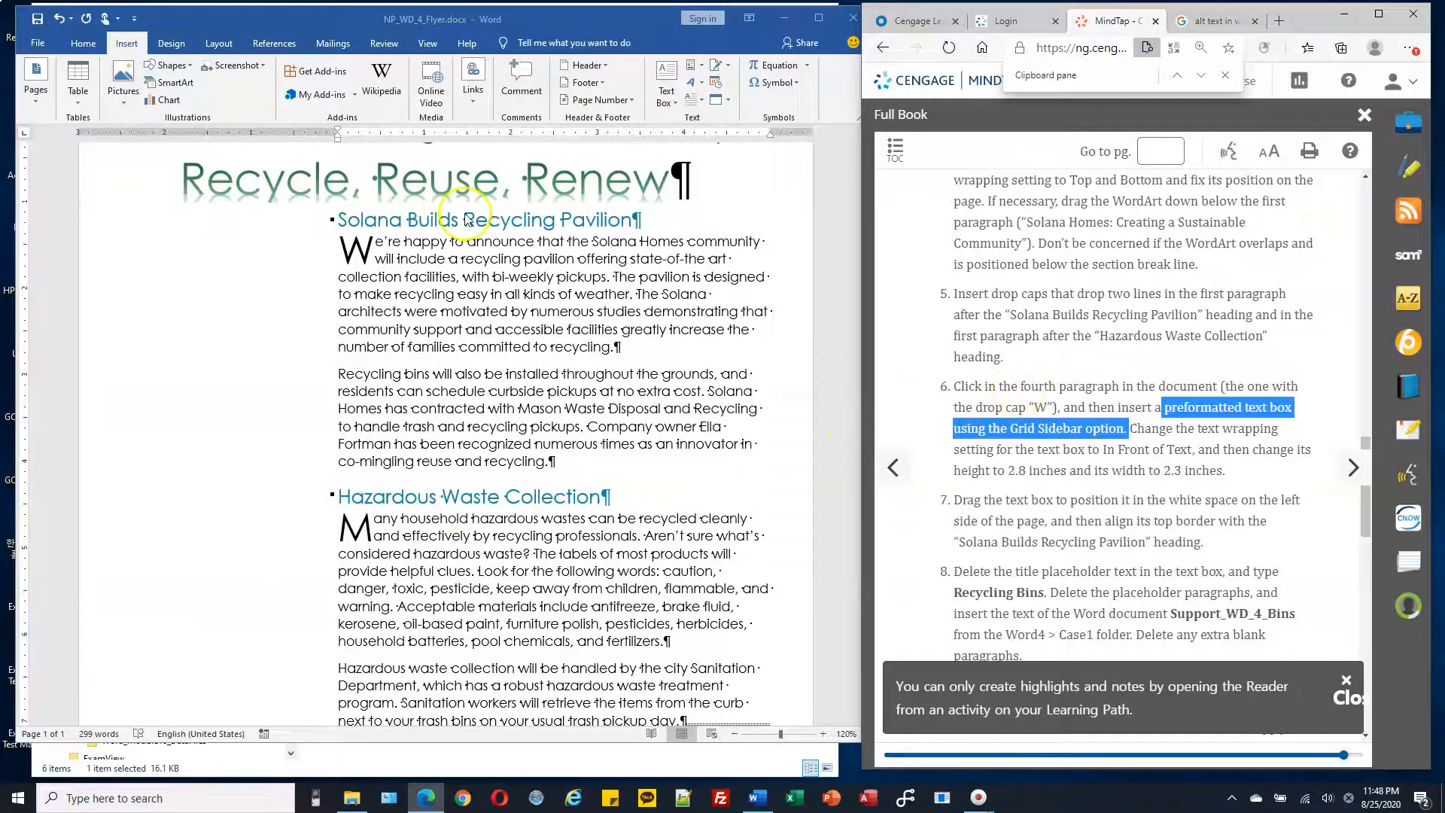
scroll(497, 188, "up", 2)
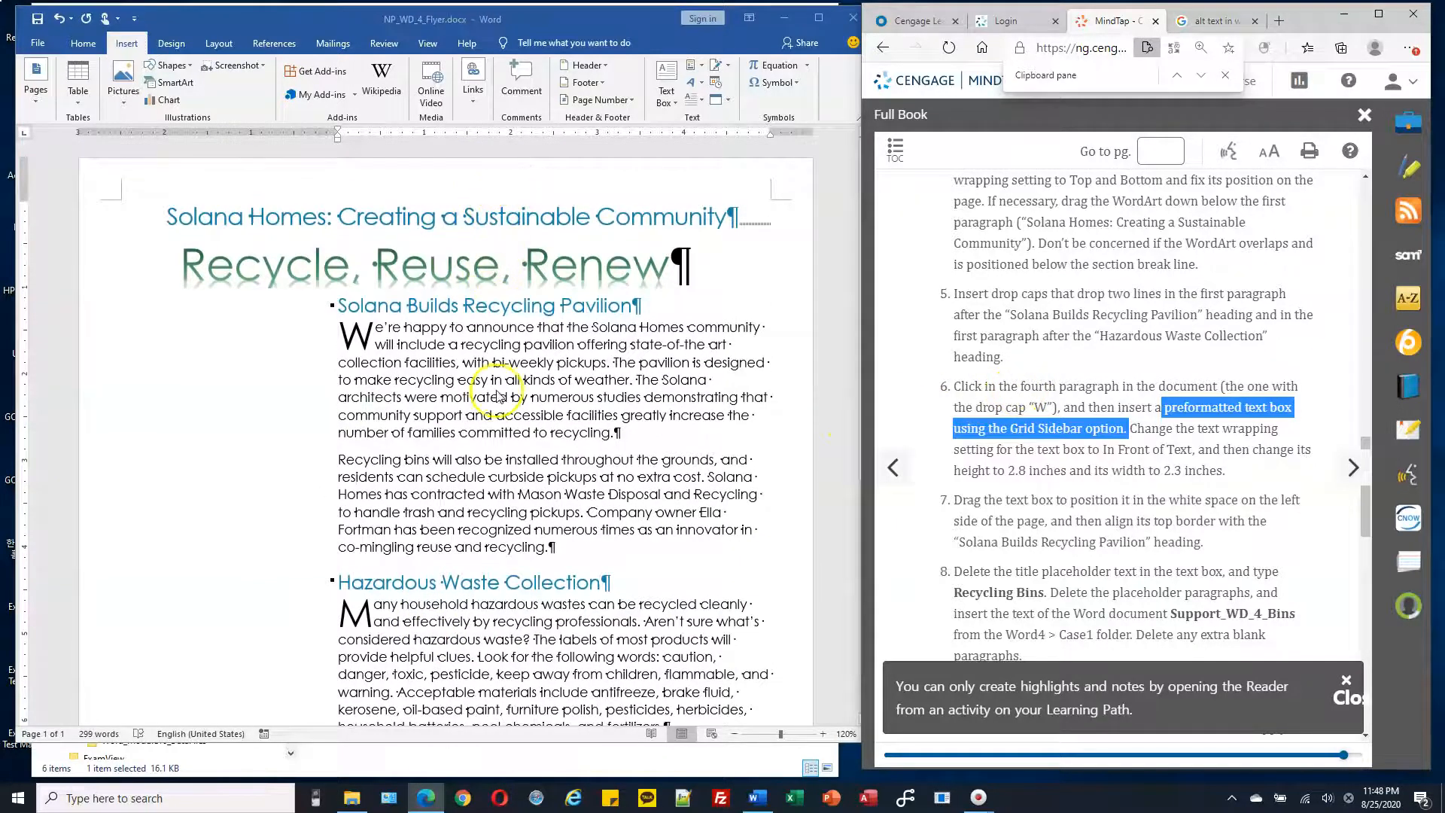
left_click(463, 391)
left_click(423, 389)
left_click(452, 385)
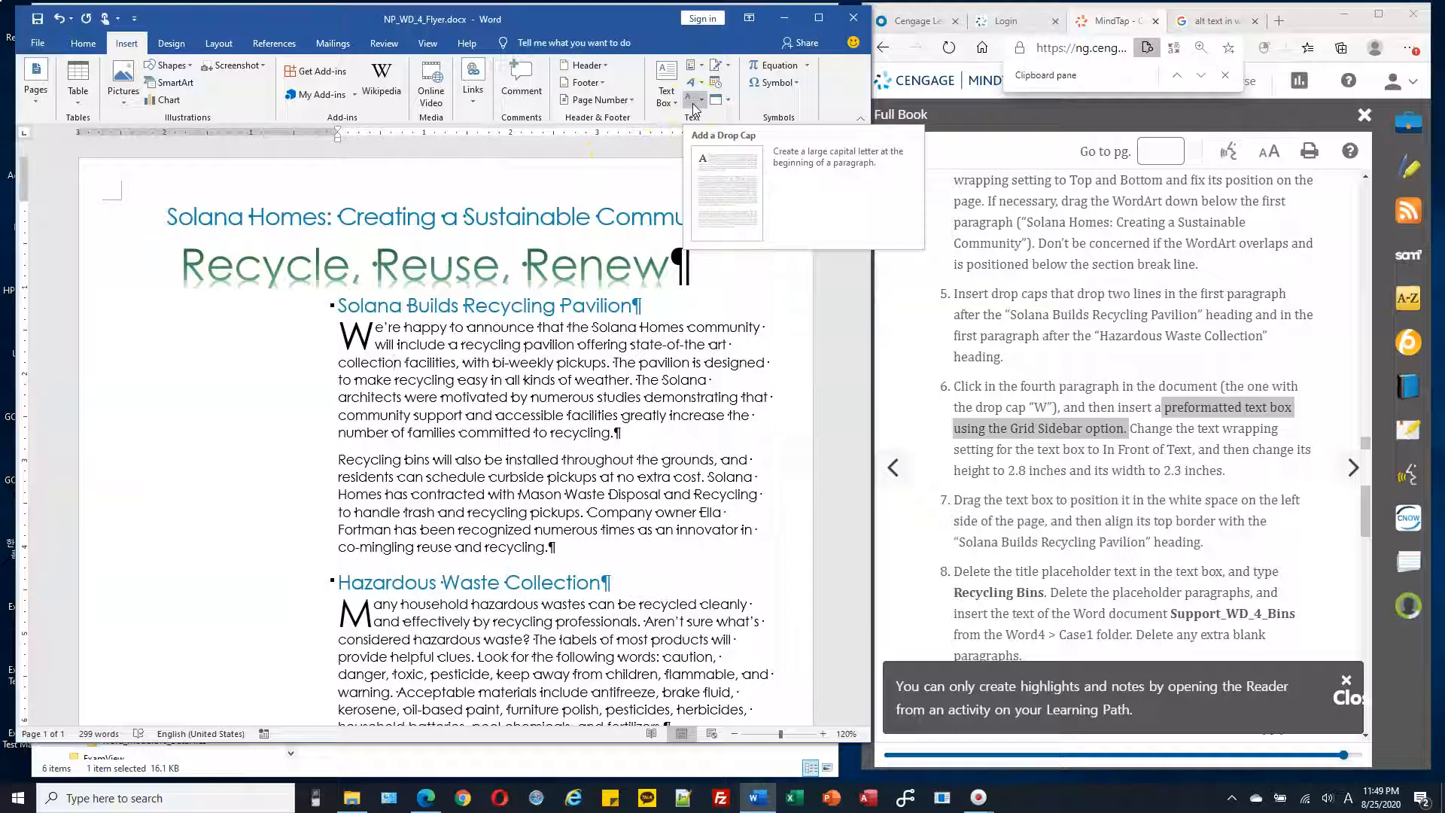
left_click(1061, 451)
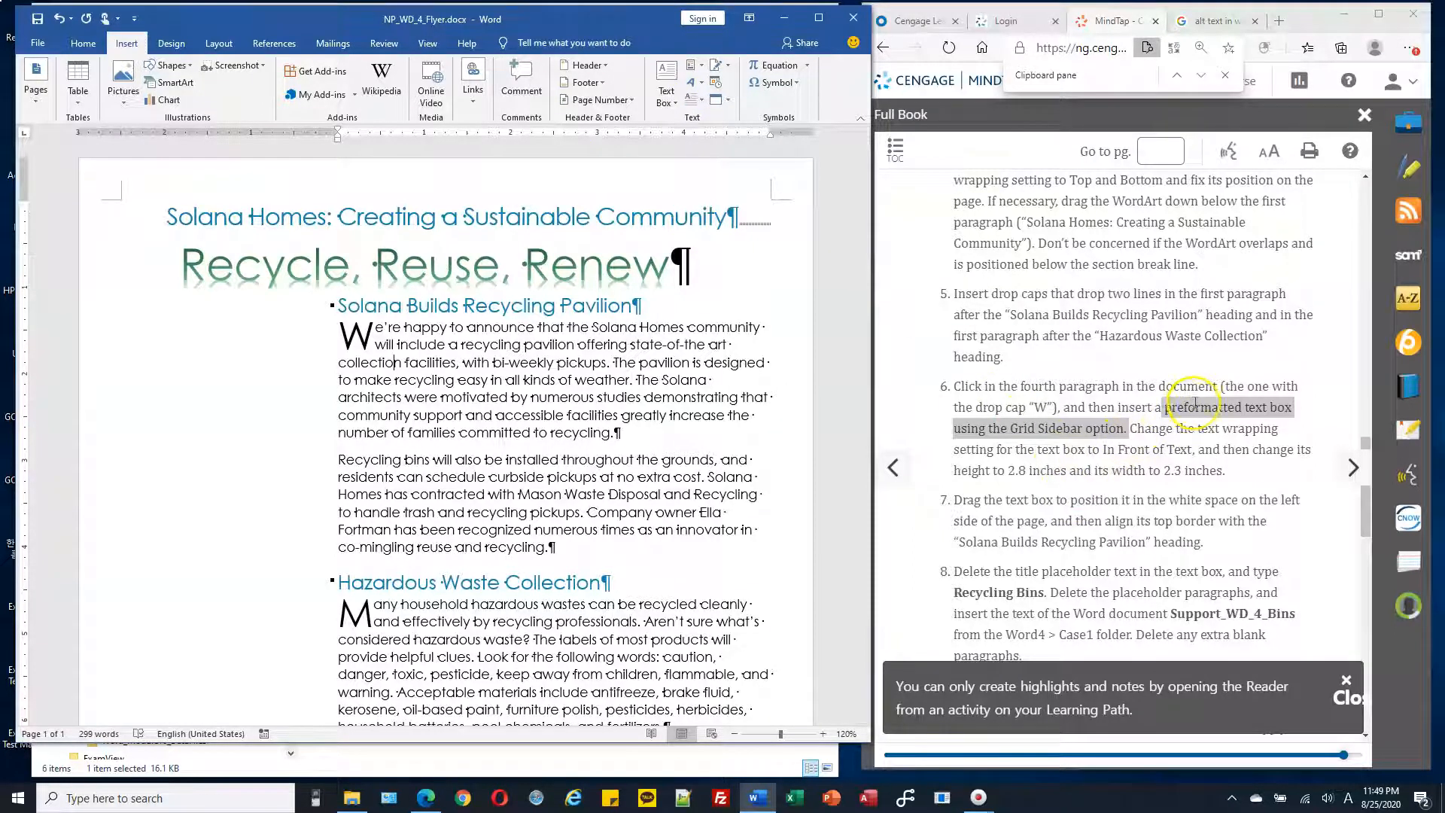
left_click(668, 100)
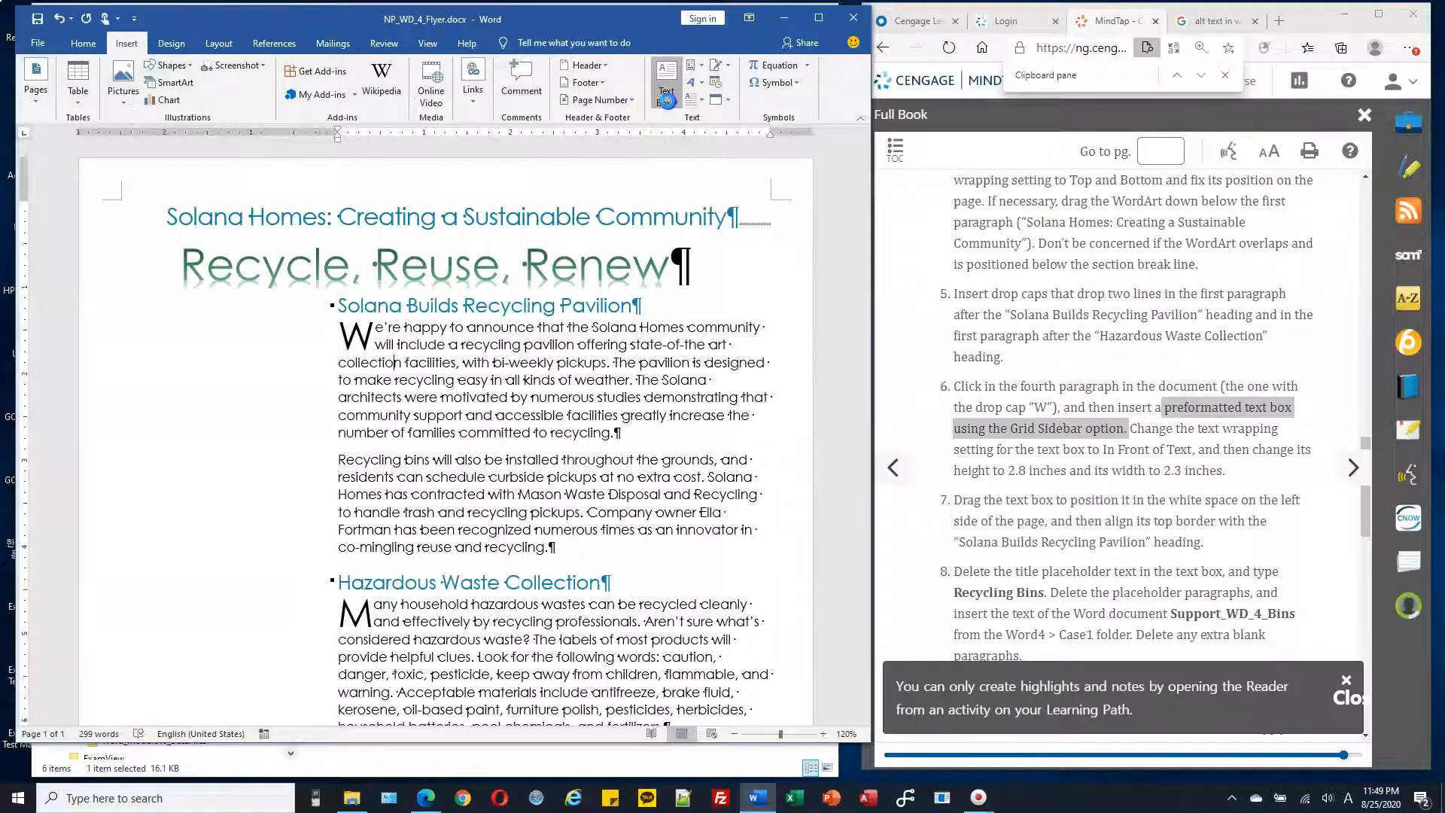
scroll(790, 353, "down", 3)
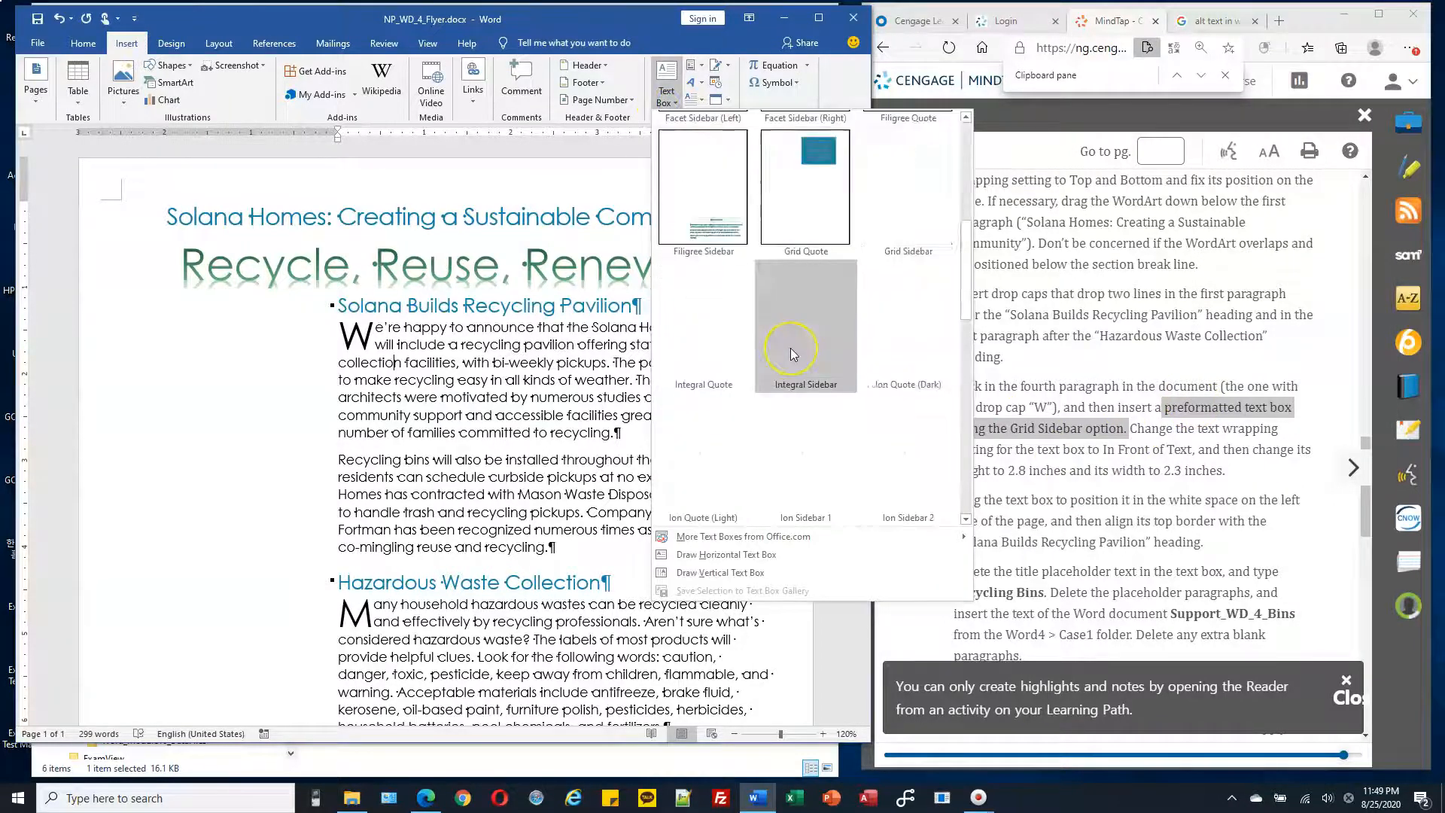
scroll(790, 354, "down", 3)
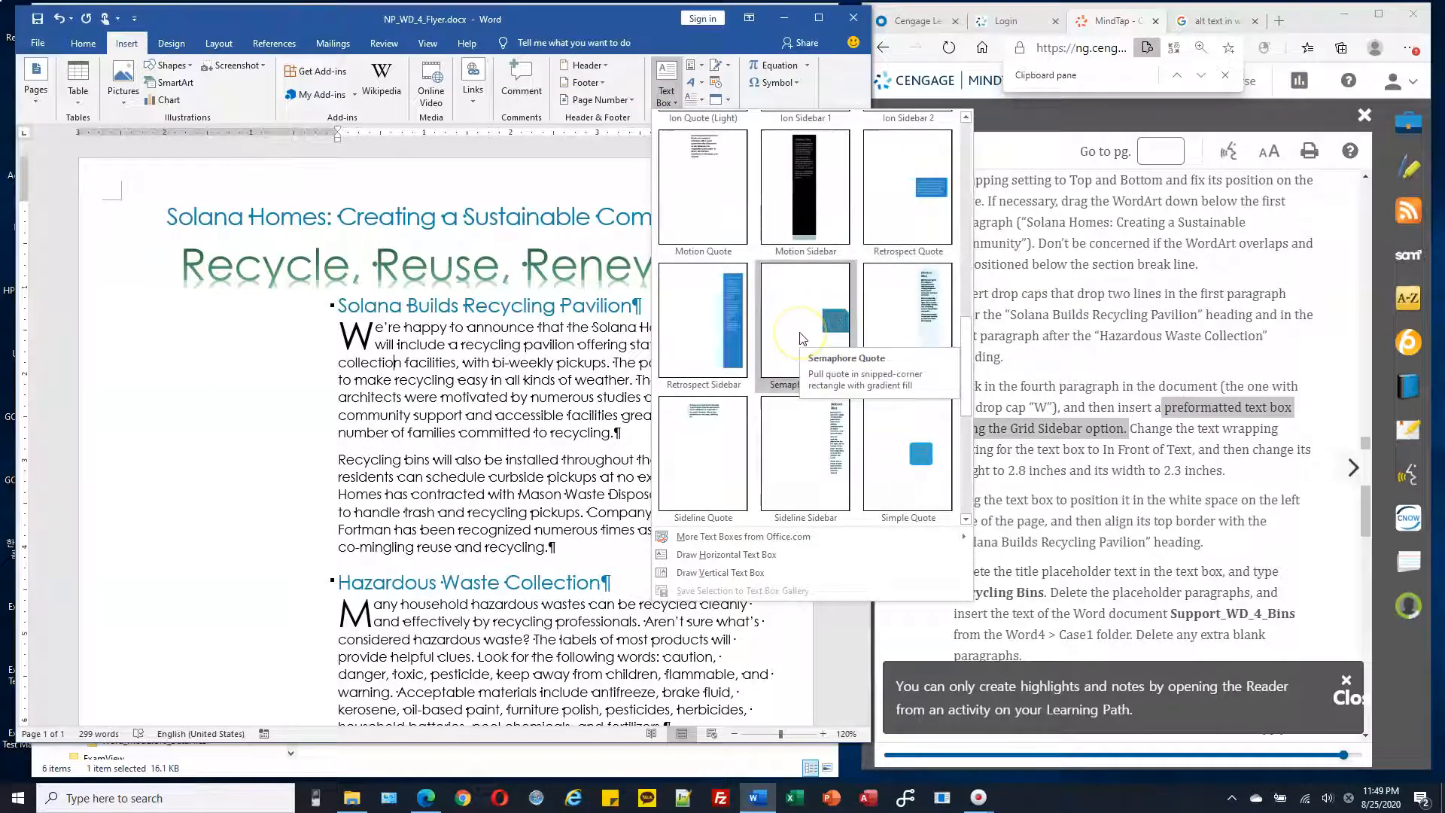
scroll(802, 337, "up", 6)
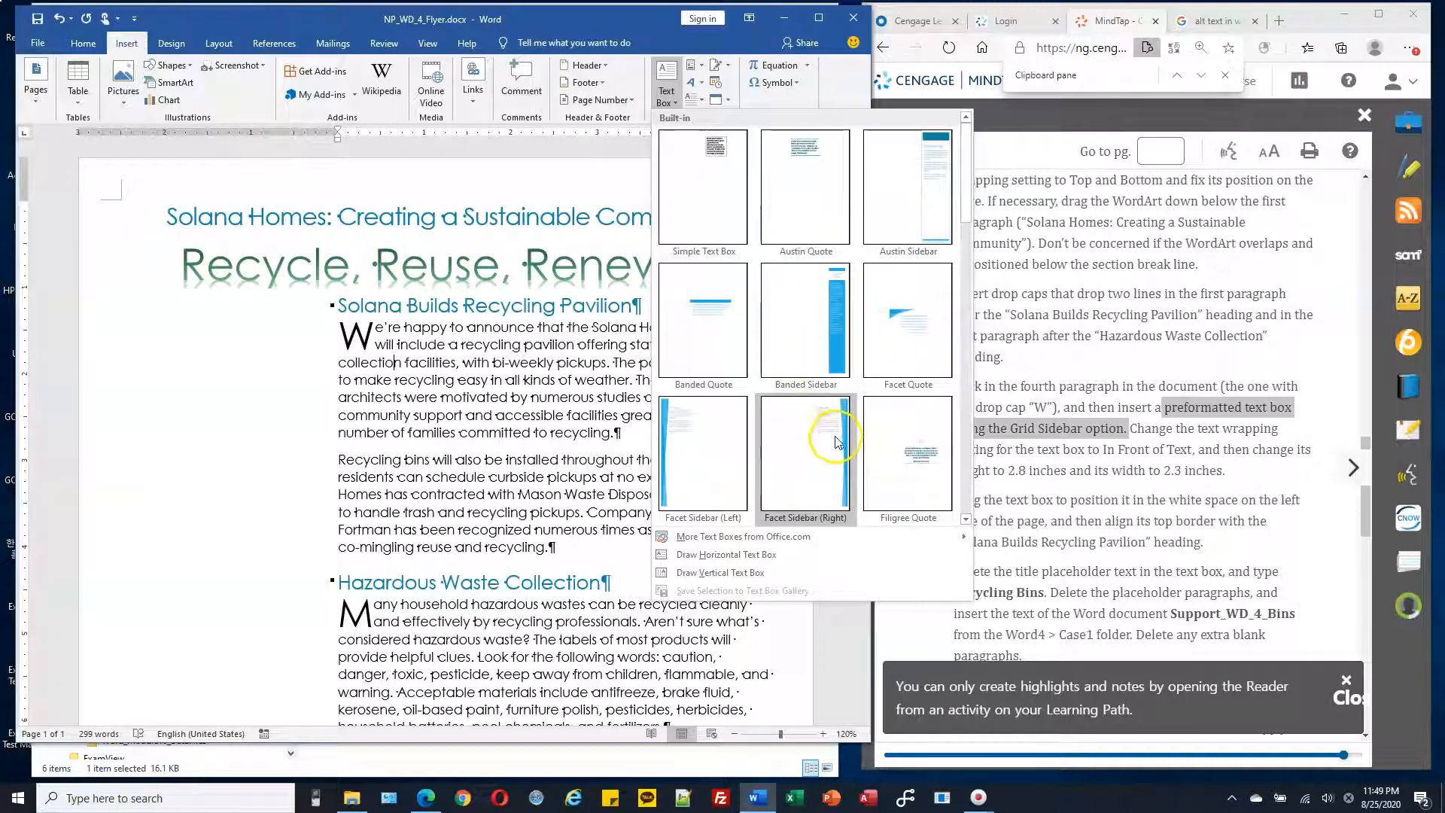
scroll(836, 442, "down", 3)
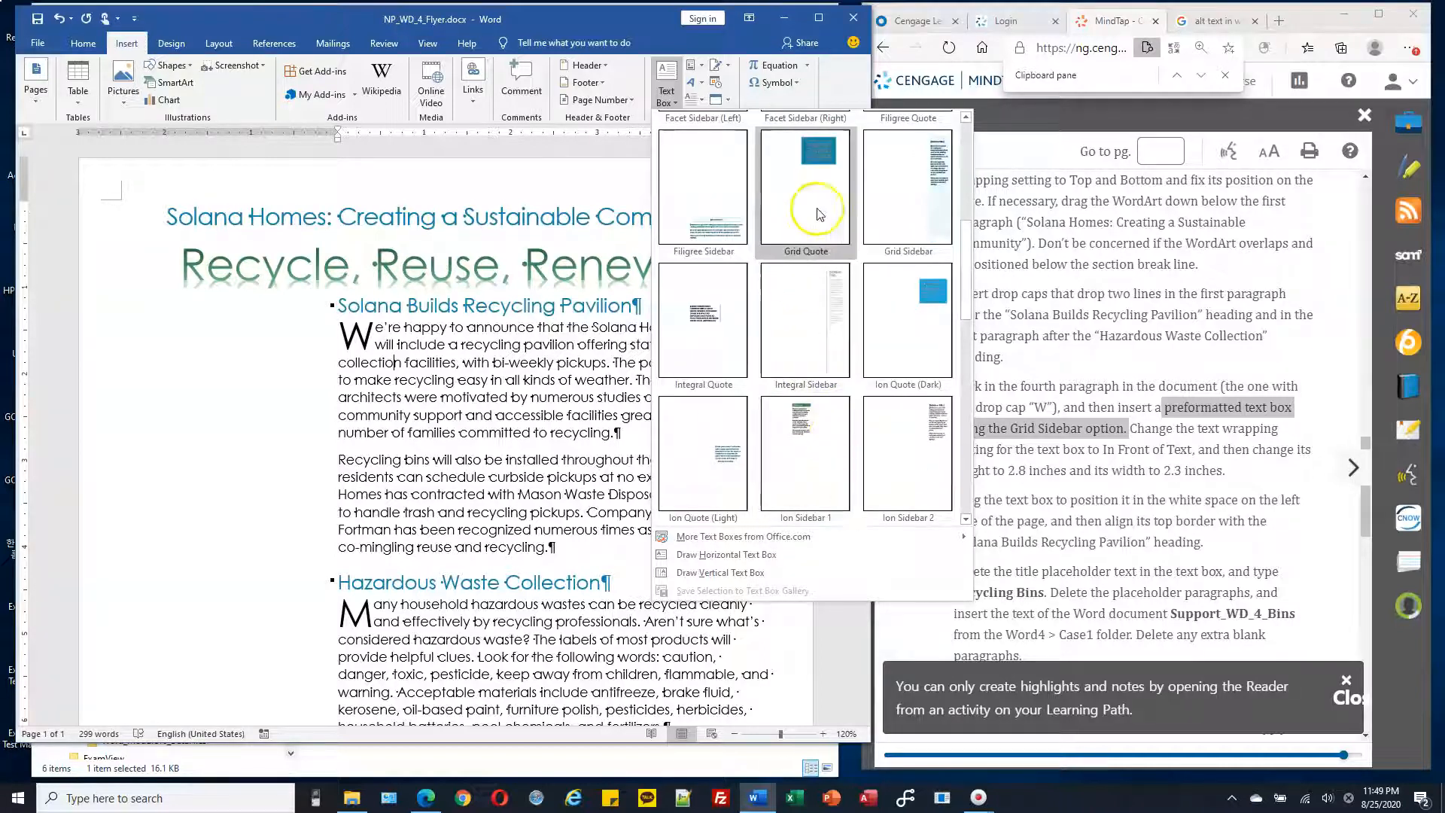
left_click(919, 201)
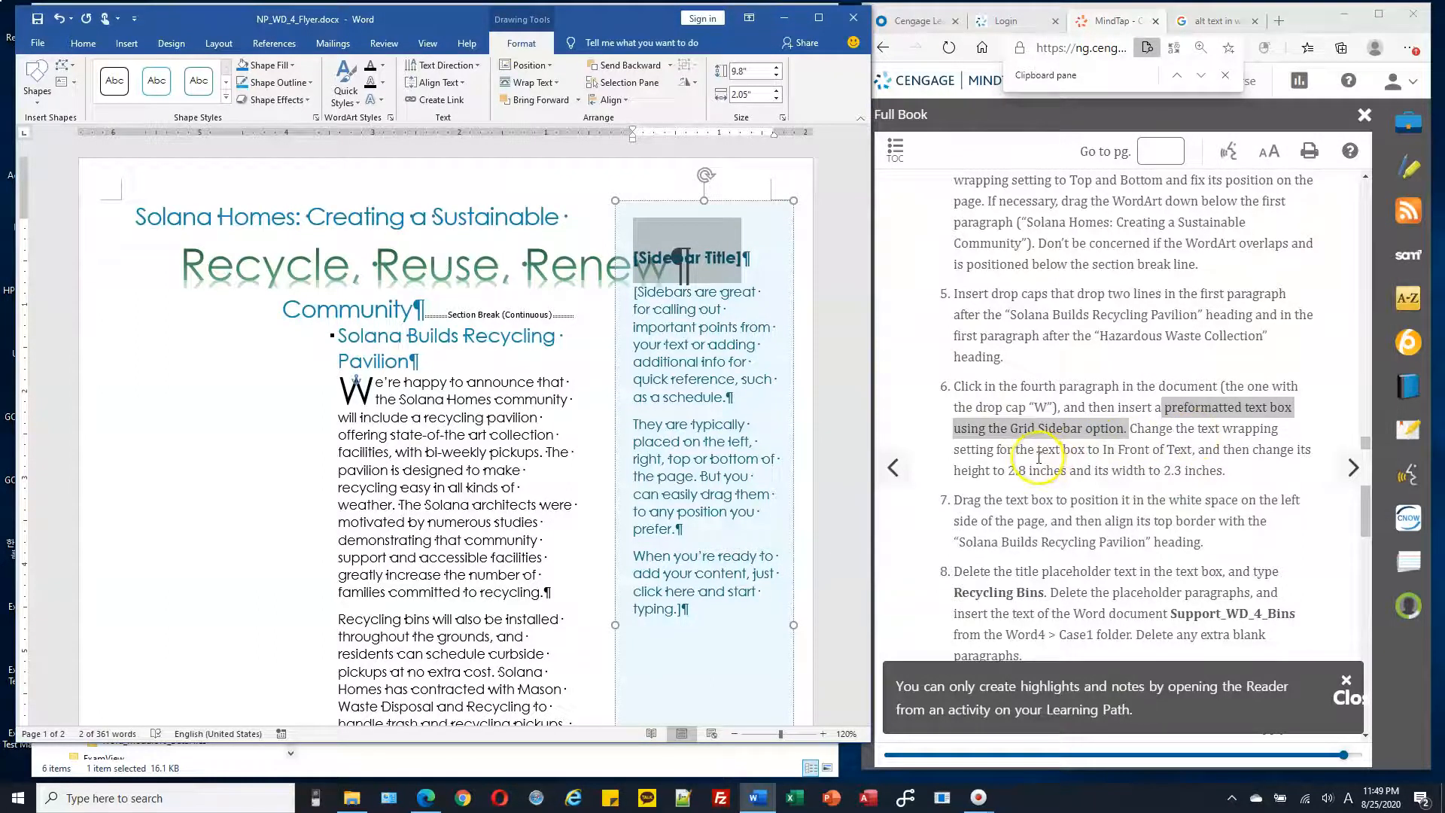
- Set the sidebar text box's wrapping to In Front of Text and move it into the white space beside the "Solana Builds Recycling Pavilion" text
left_click_drag(1103, 449, 1198, 450)
left_click(781, 373)
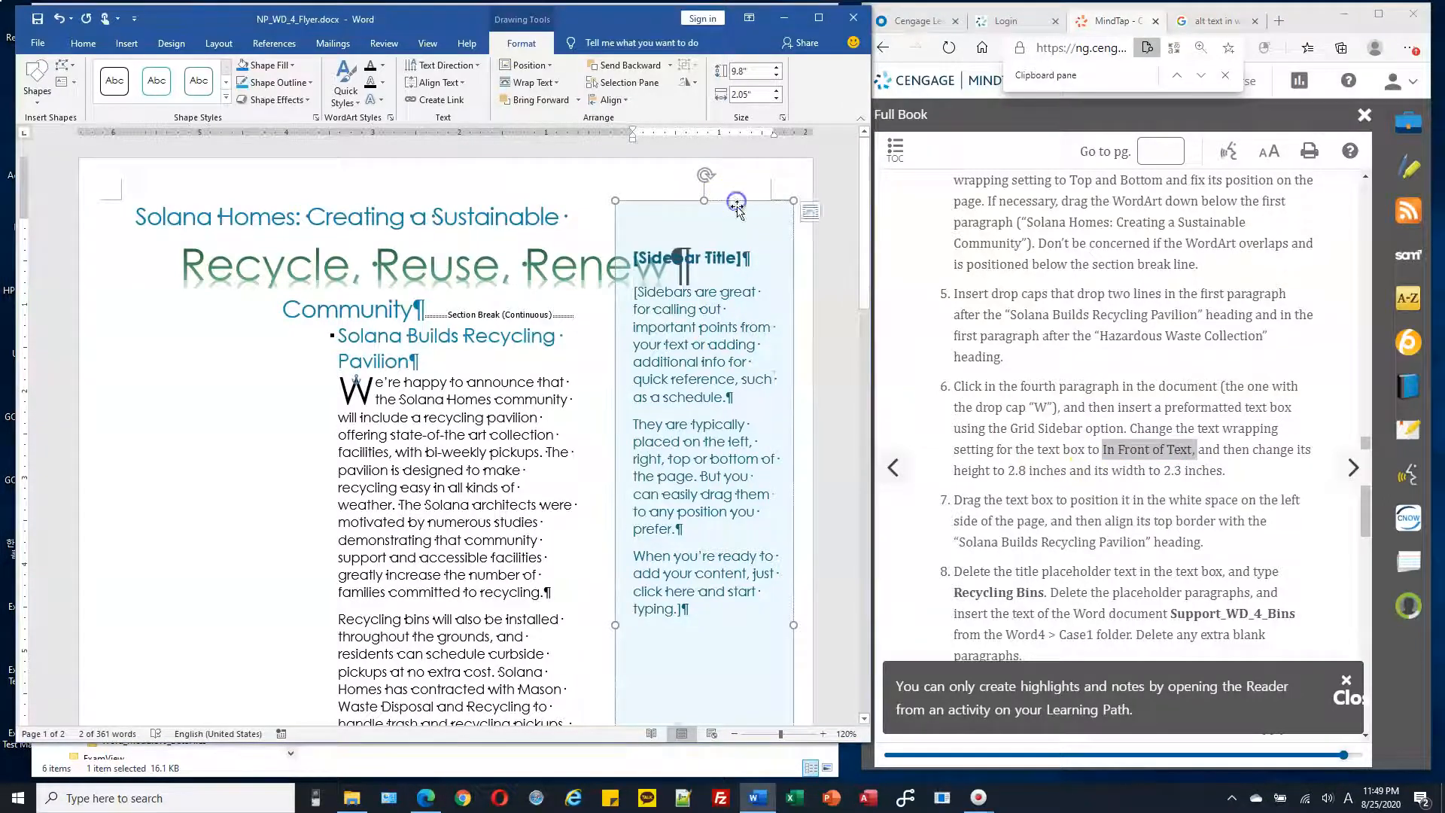
left_click(737, 203)
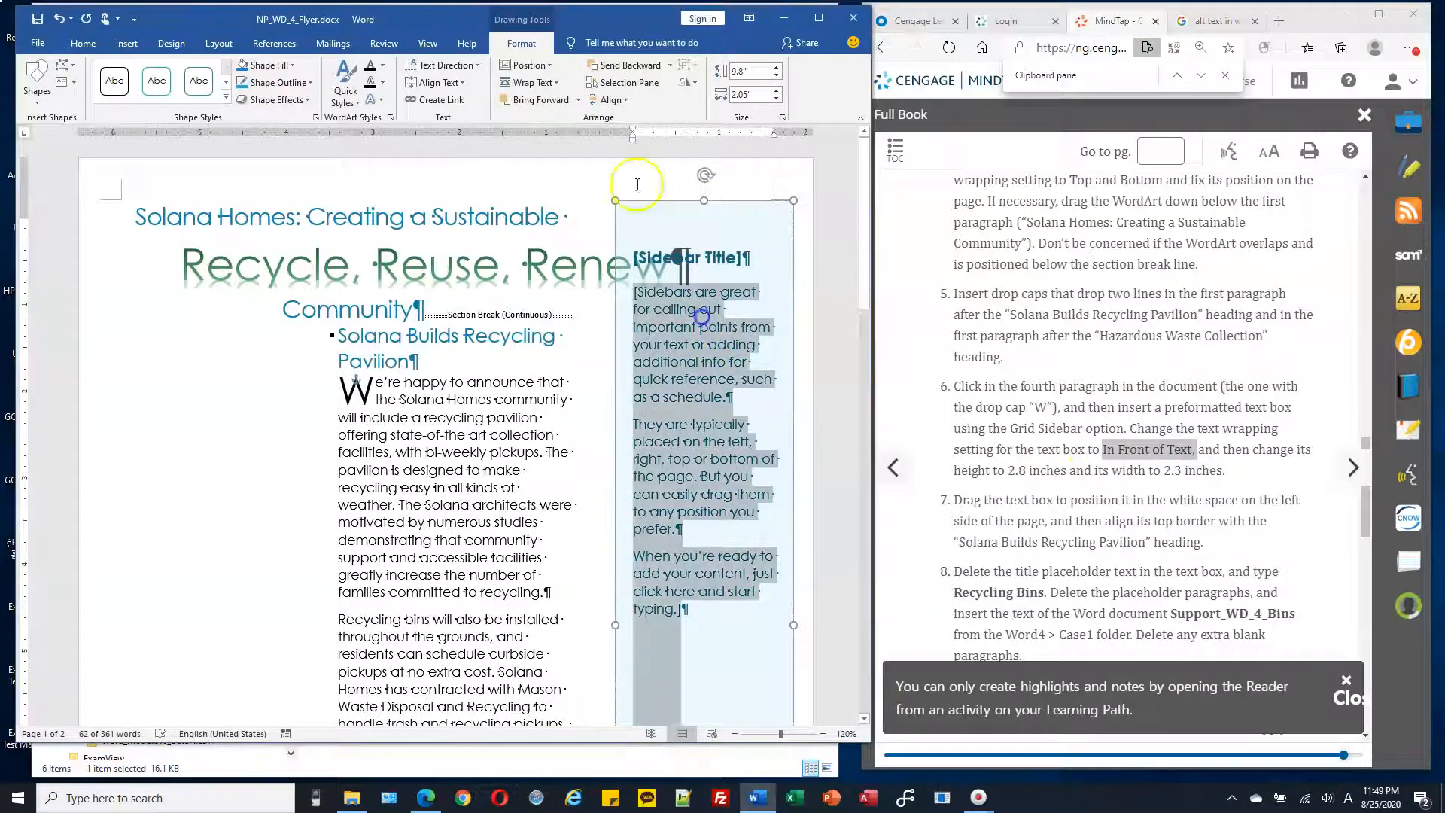
left_click(558, 84)
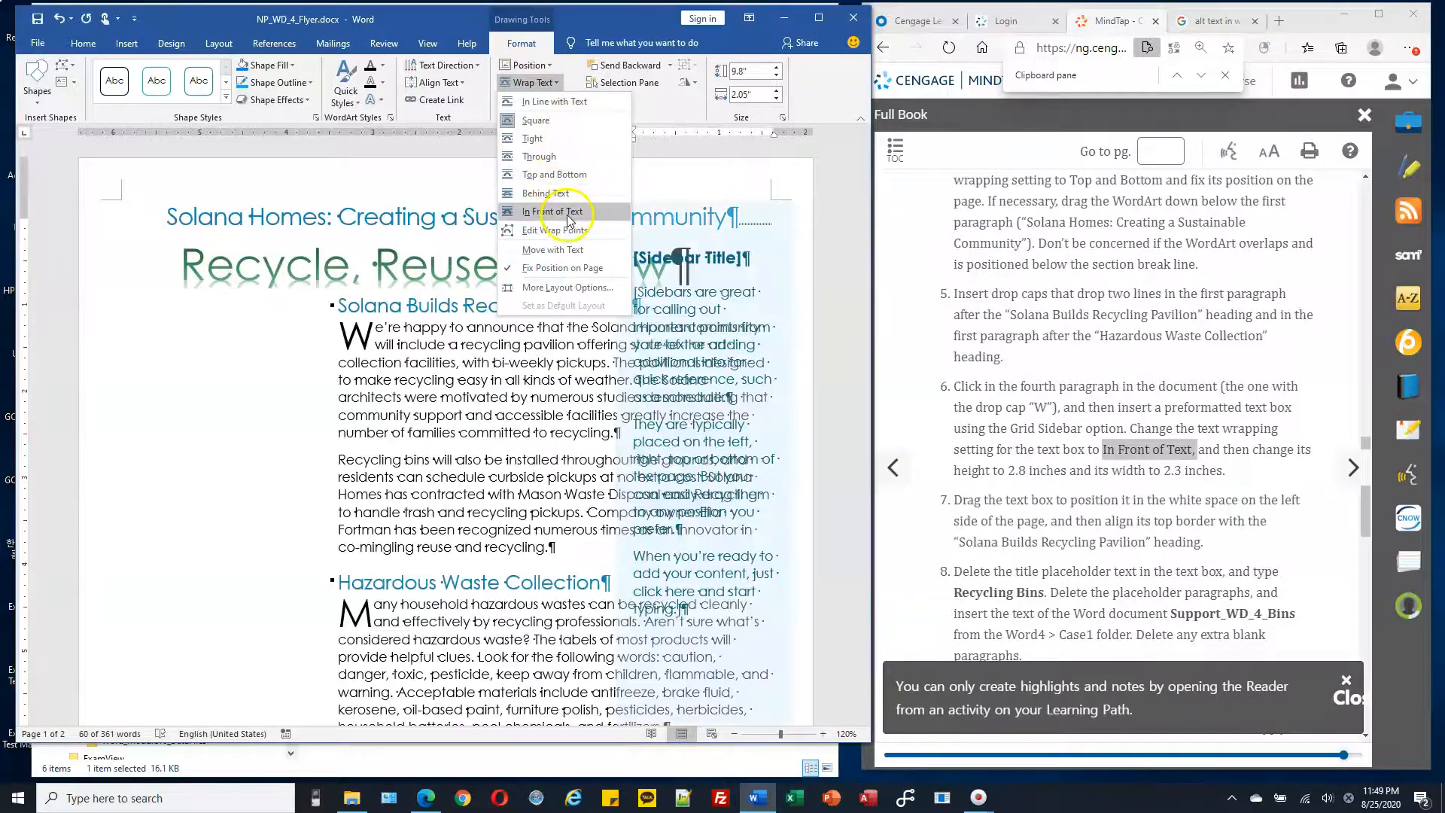
left_click(569, 219)
left_click_drag(756, 192, 282, 303)
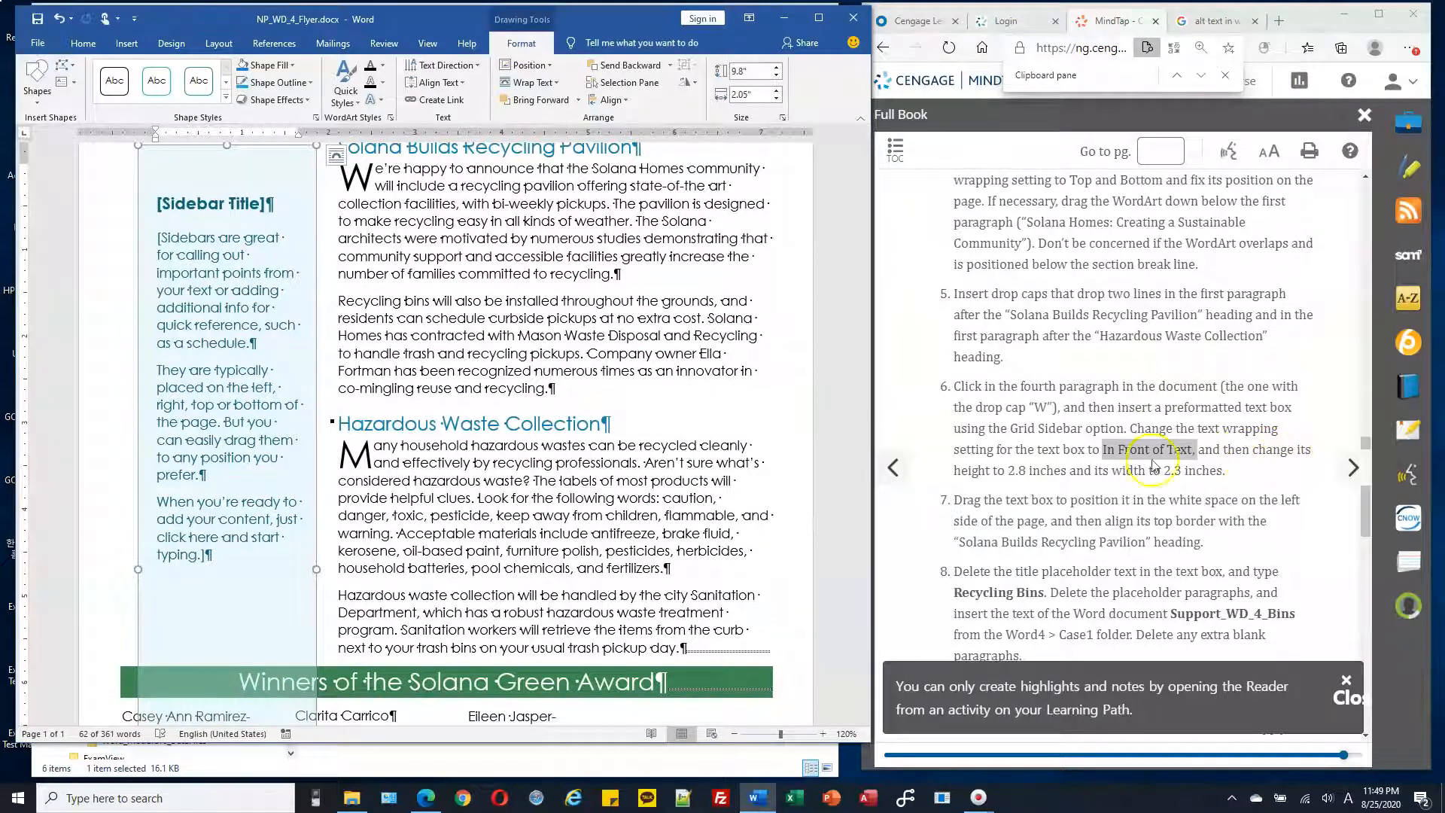
- Set the Grid Sidebar text box's height to 2.8 inches and its width to 2.3 inches
left_click(760, 71)
left_click(755, 95)
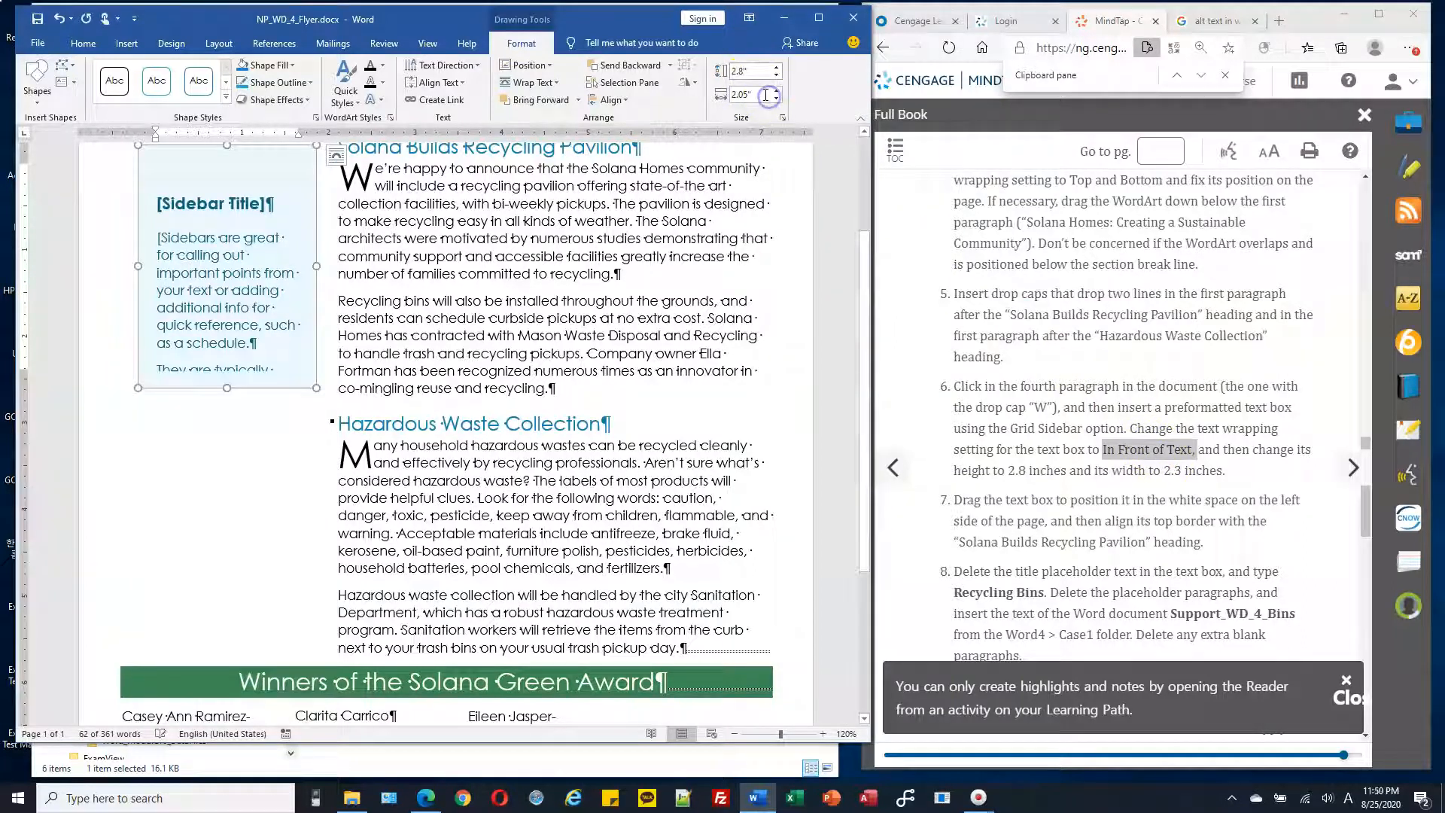
type("2")
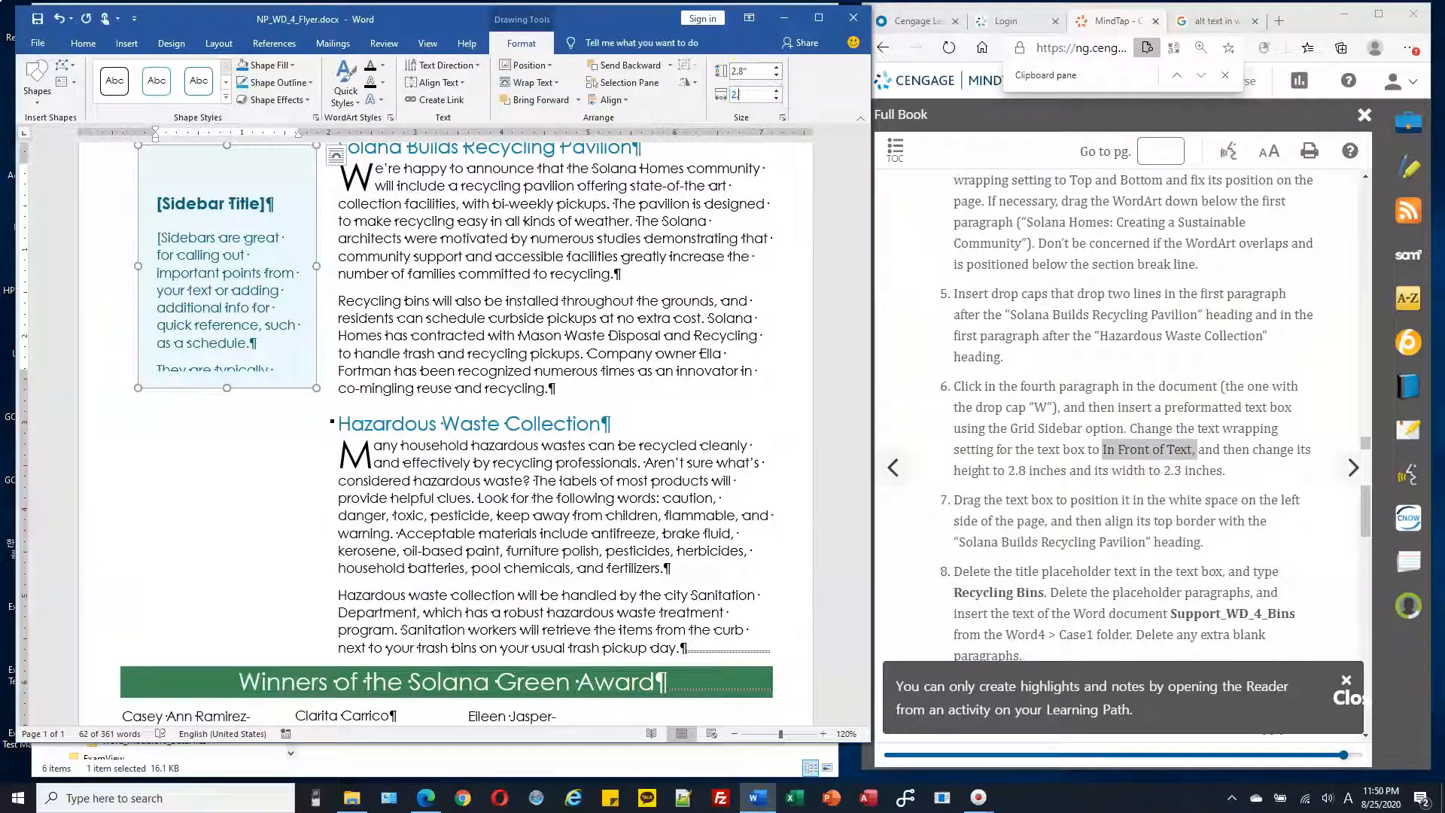
type(".3")
key("Return")
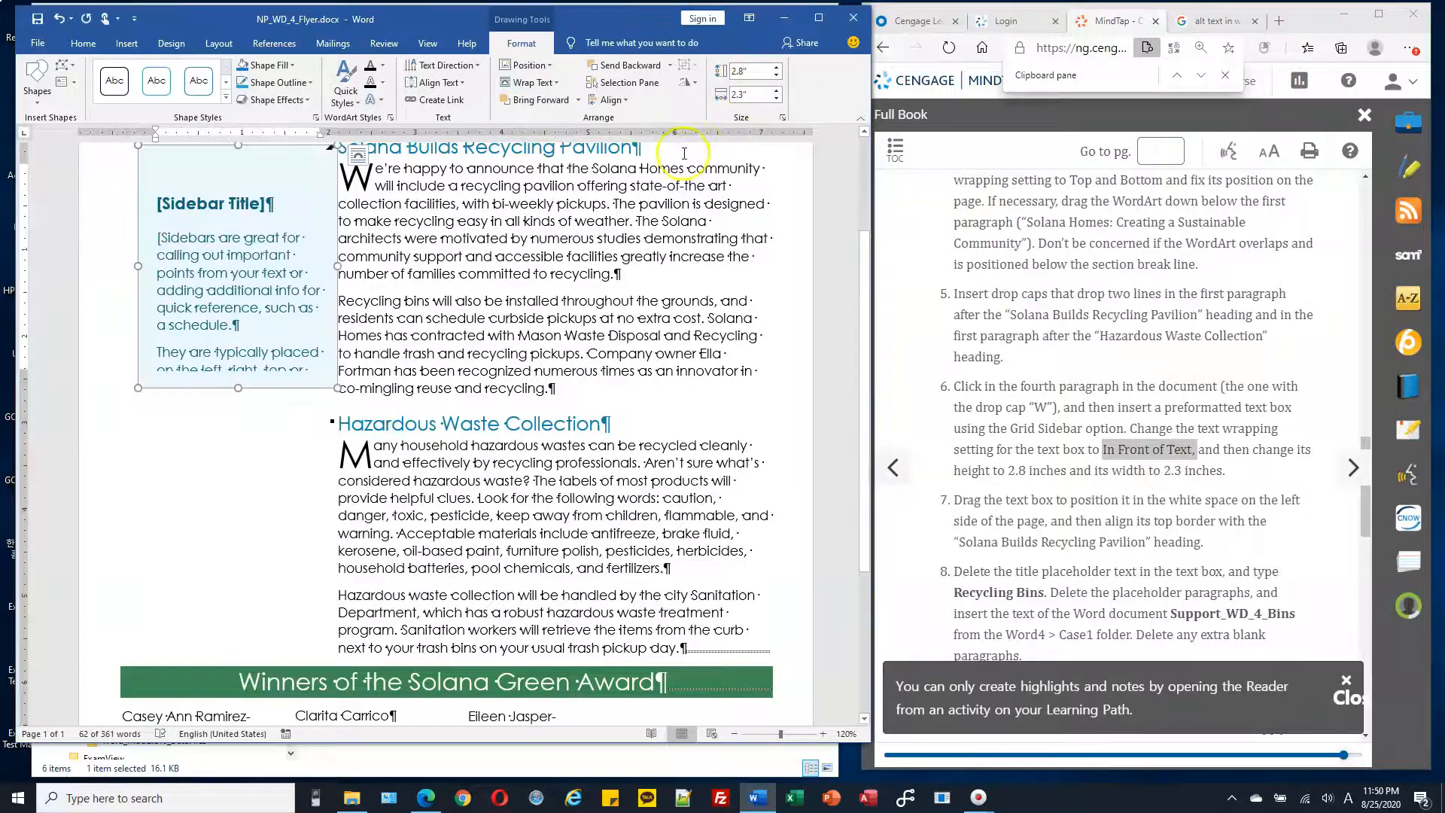
- Move the sidebar text box to the page's left margin and align its top border with the "Solana Builds Recycling Pavilion" heading, per textbook step 7
scroll(316, 222, "up", 3)
scroll(1027, 418, "down", 1)
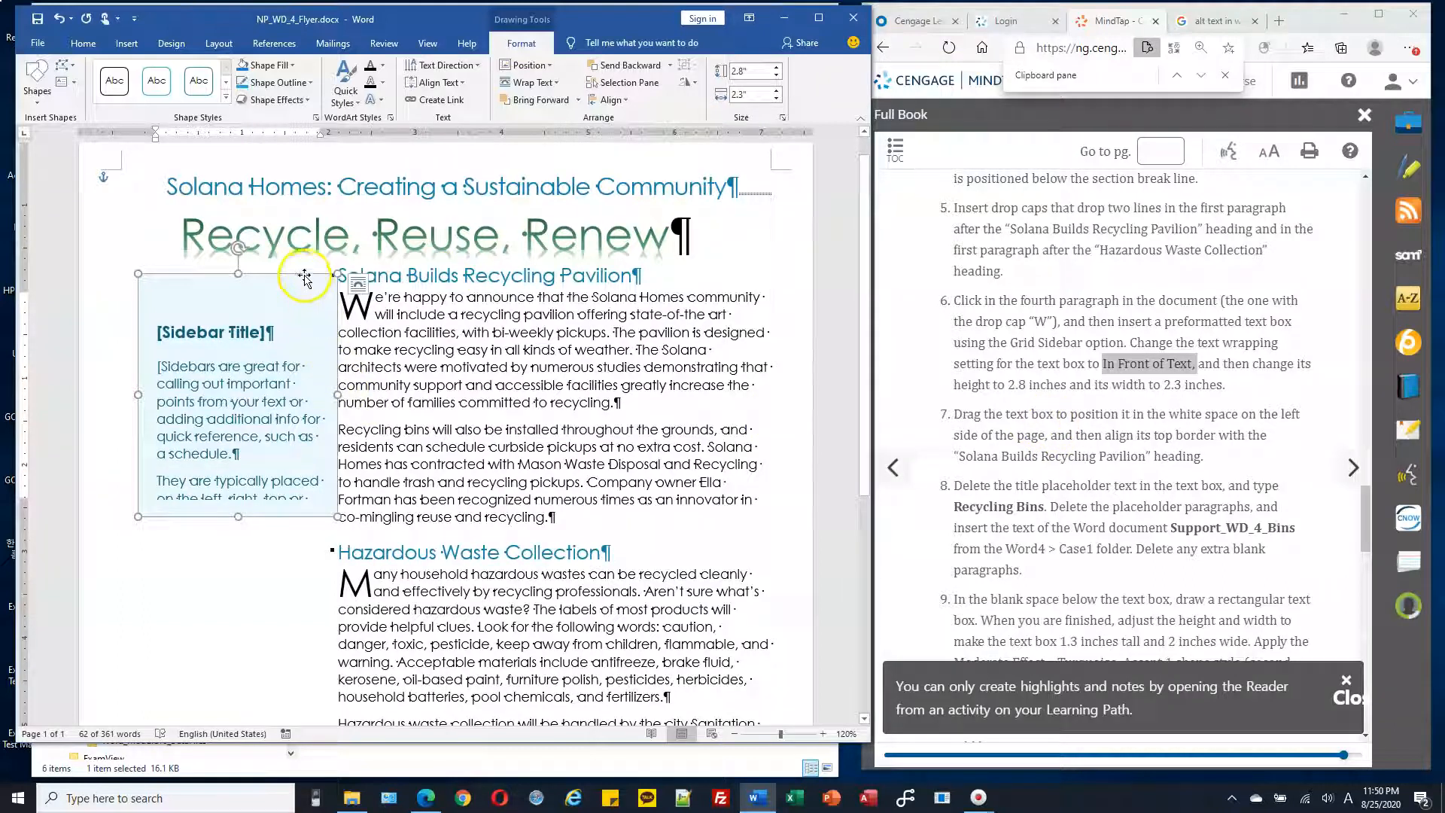
left_click_drag(304, 277, 287, 276)
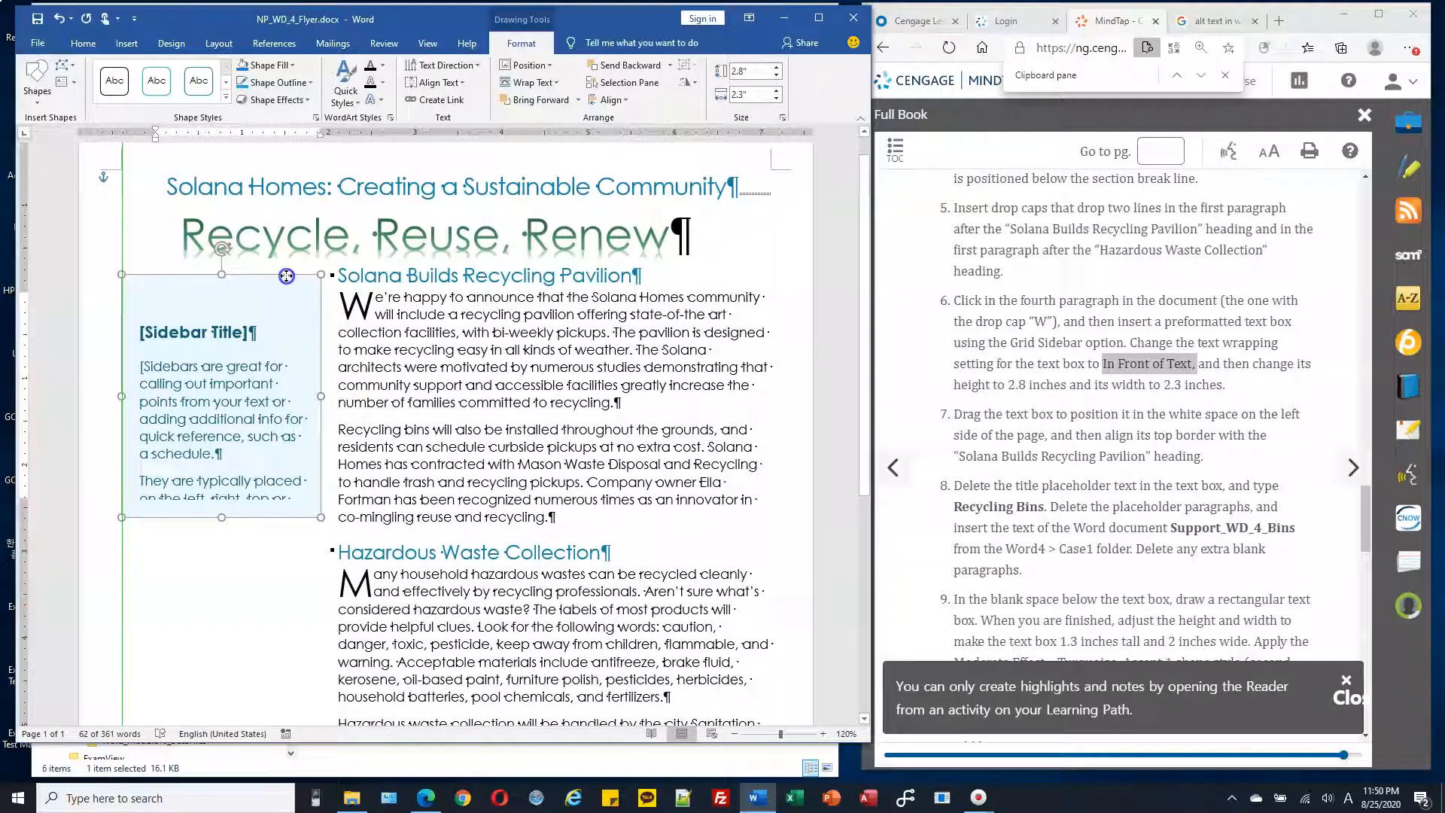
left_click(1100, 434)
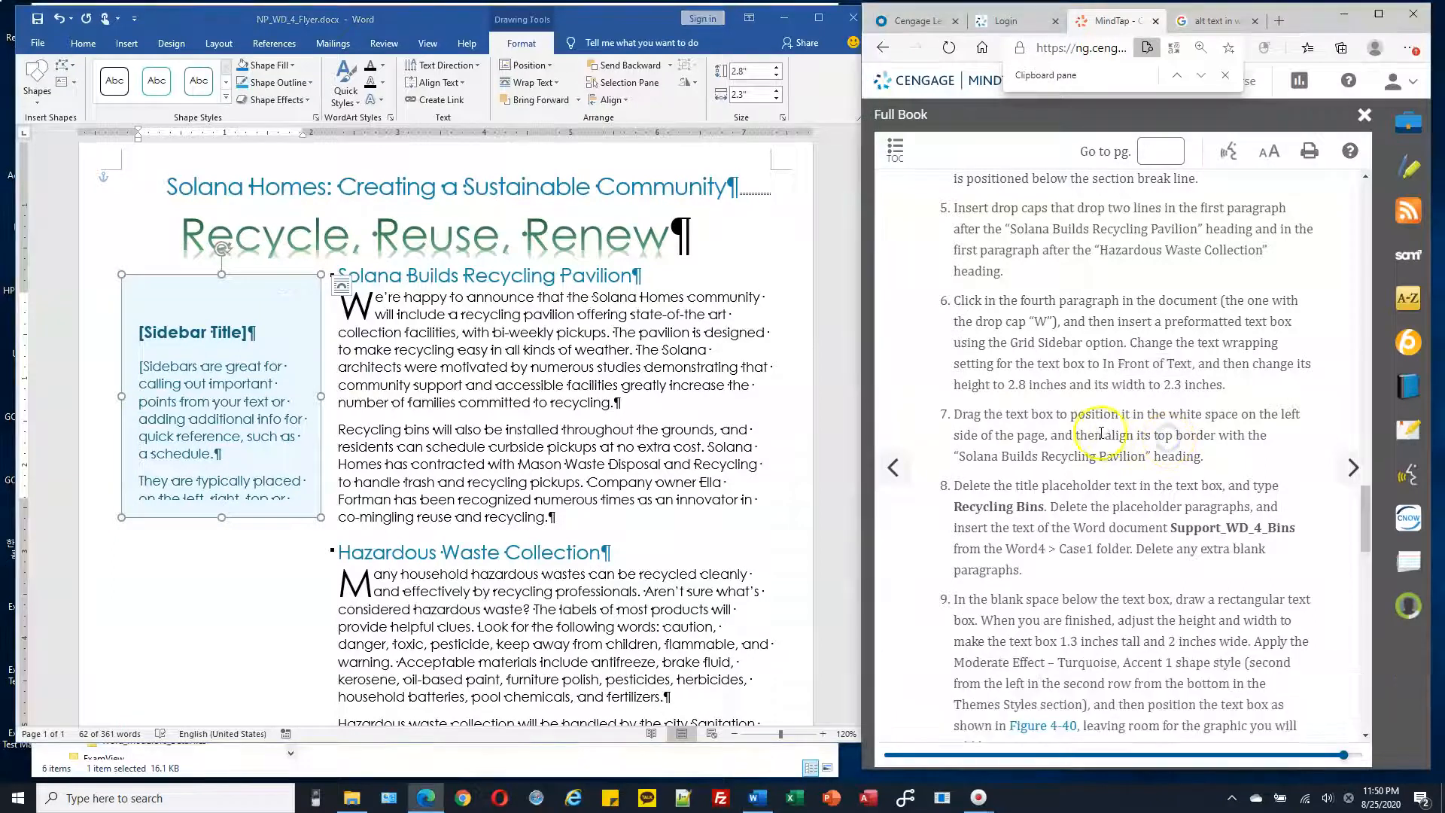
left_click_drag(1100, 434, 1202, 457)
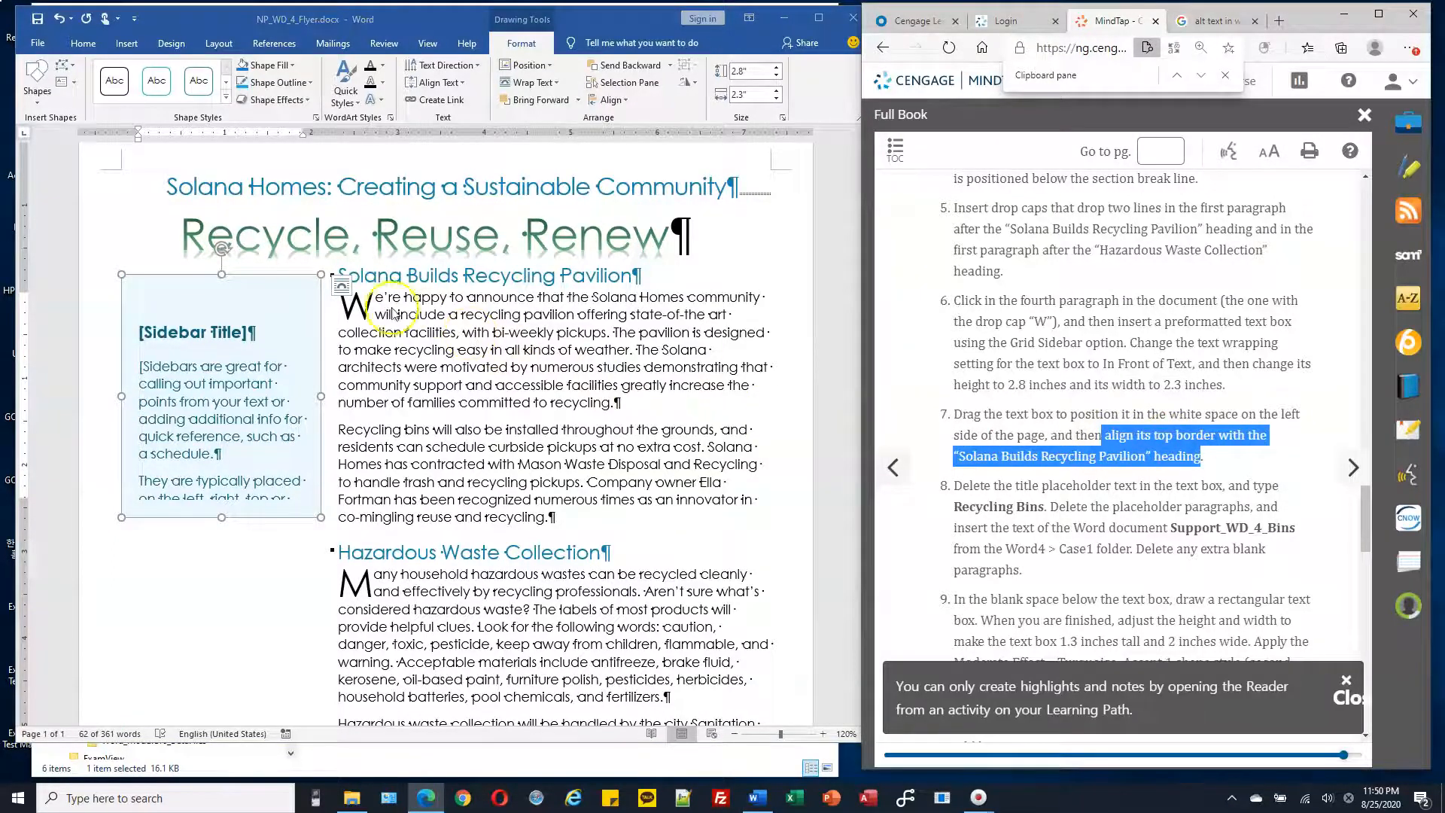
left_click(271, 275)
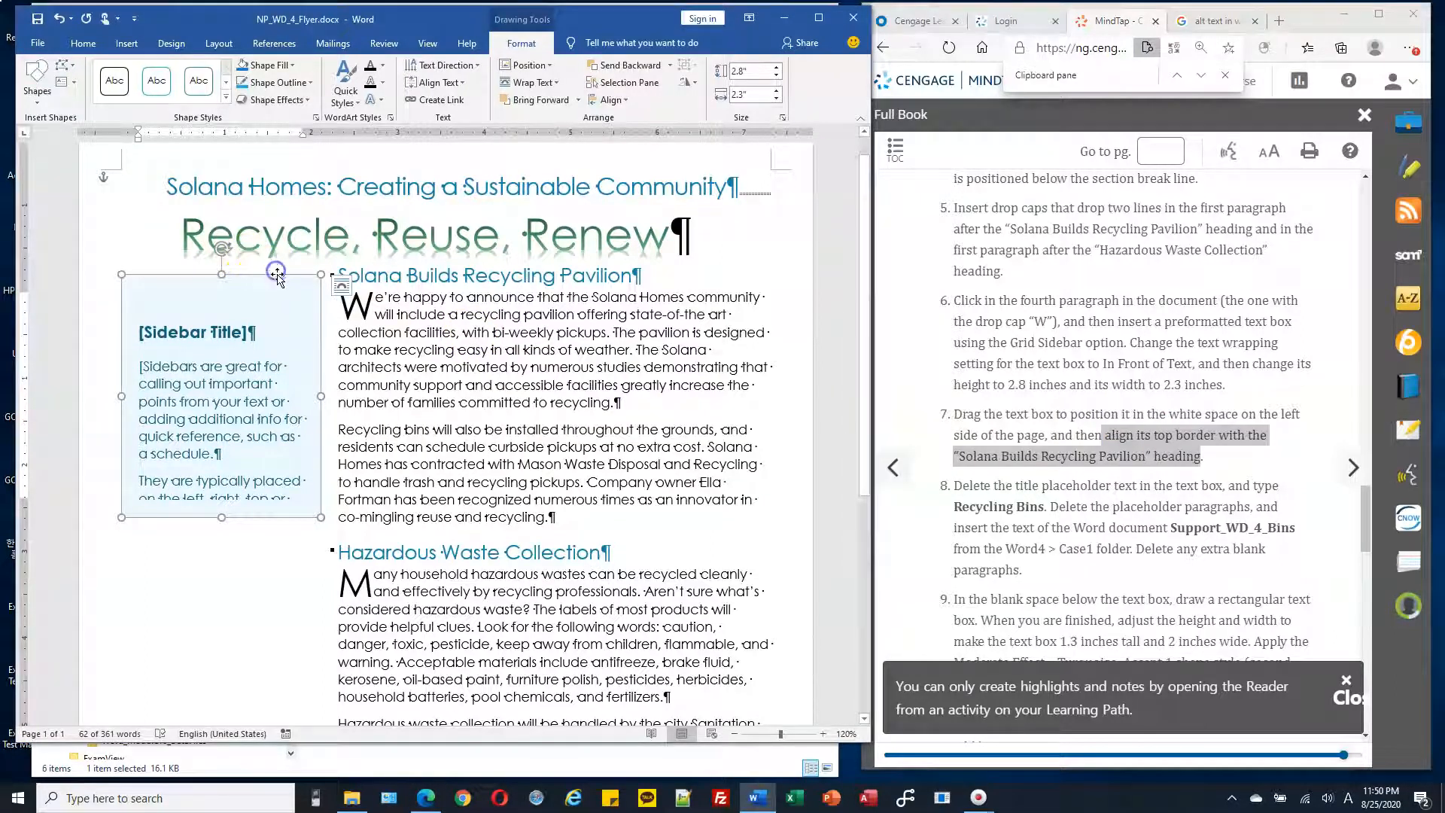
left_click_drag(276, 275, 287, 270)
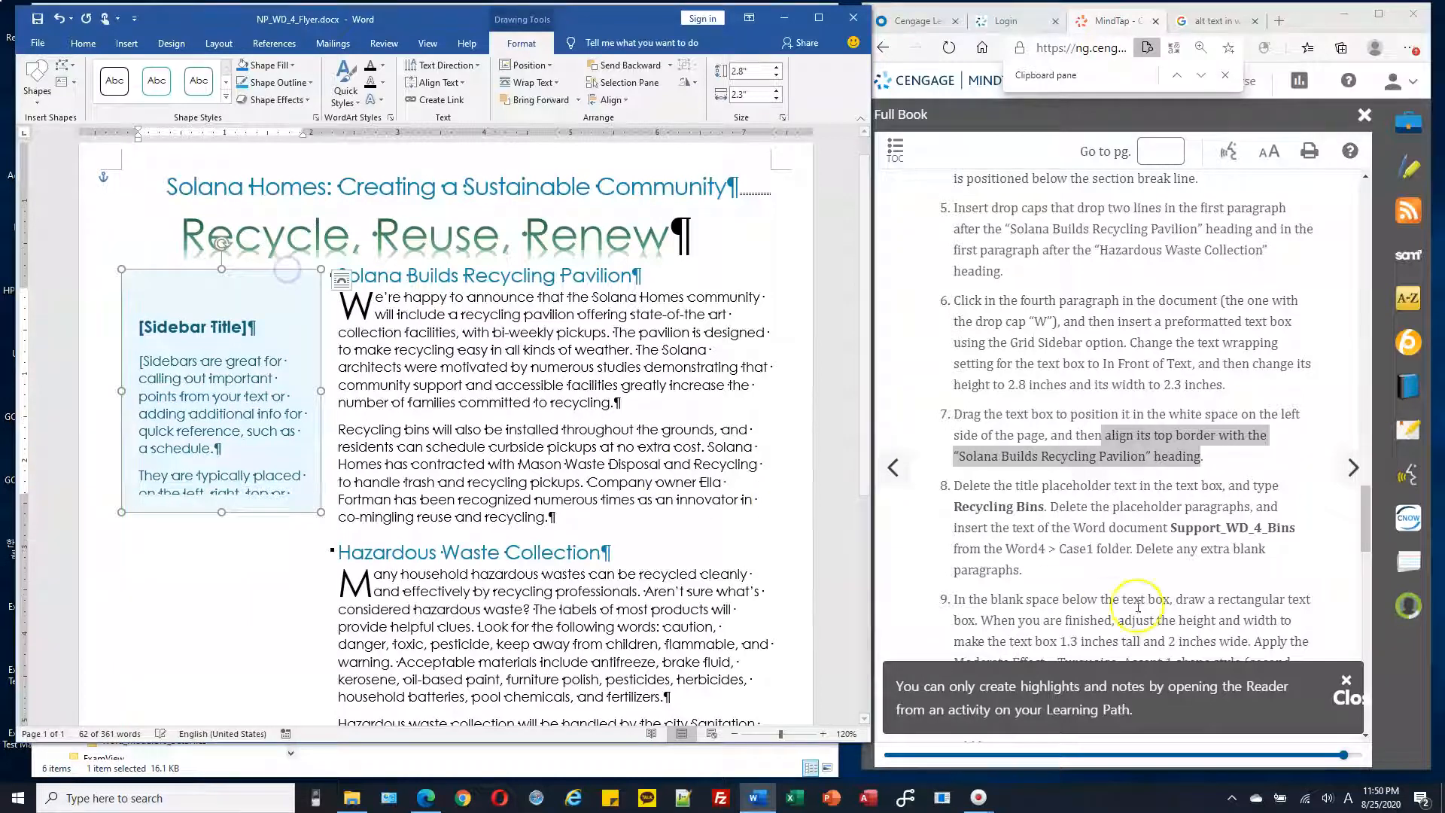
- Replace the sidebar's title placeholder with "Recycling Bins" and delete the placeholder paragraphs beneath it, as textbook step 8 asks
scroll(1037, 444, "down", 1)
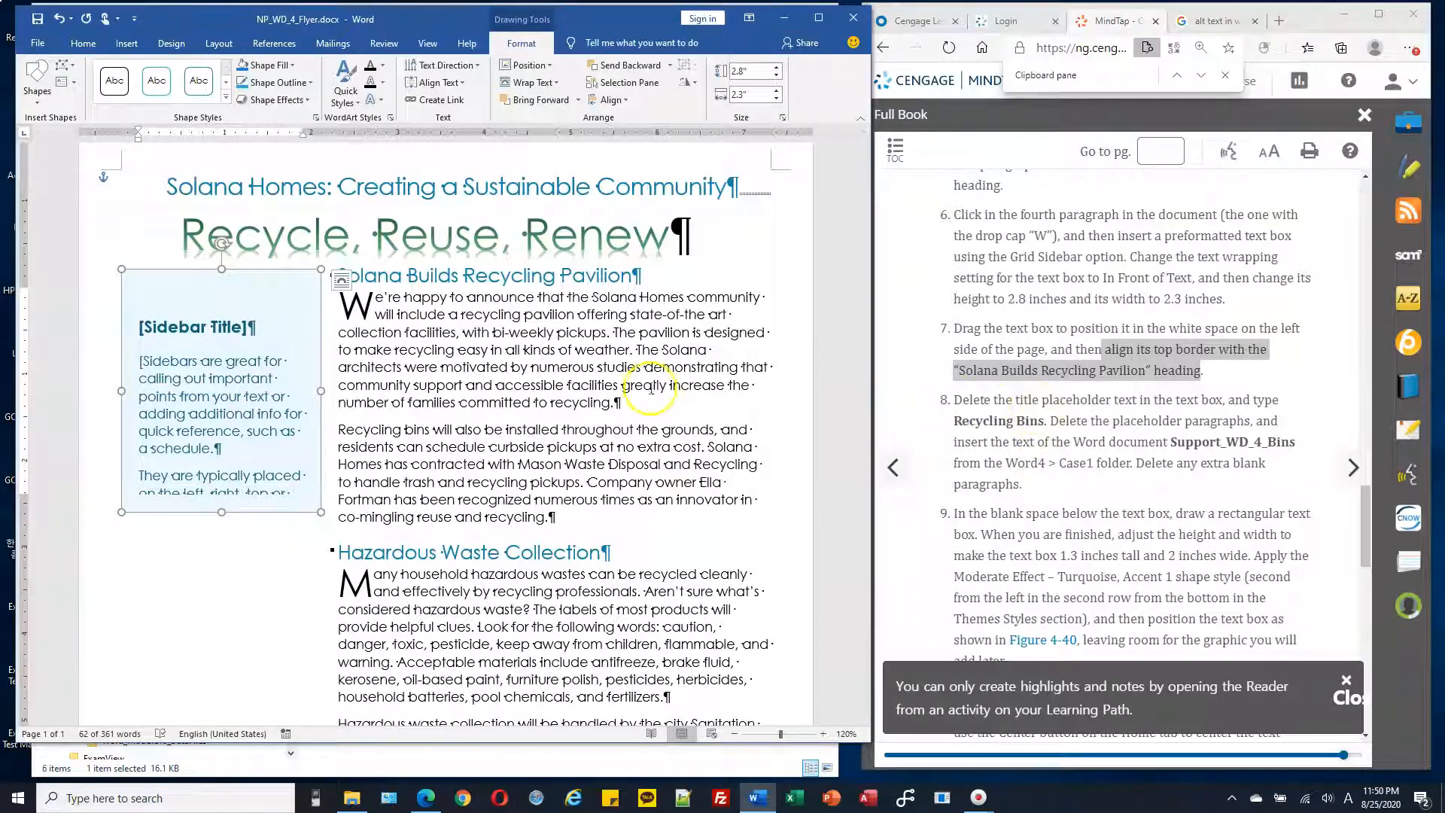
left_click(158, 331)
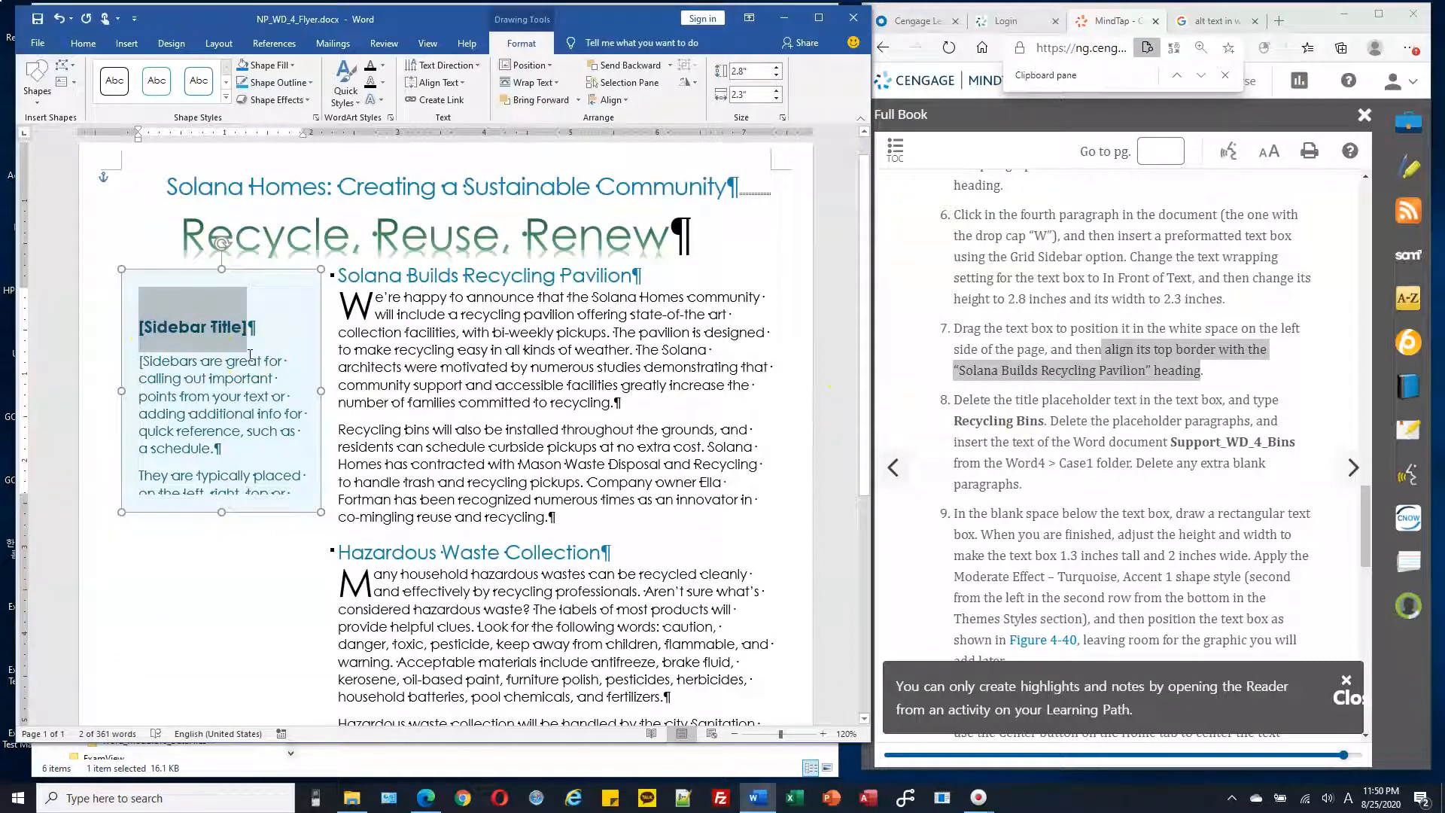
type("Recycling Bins")
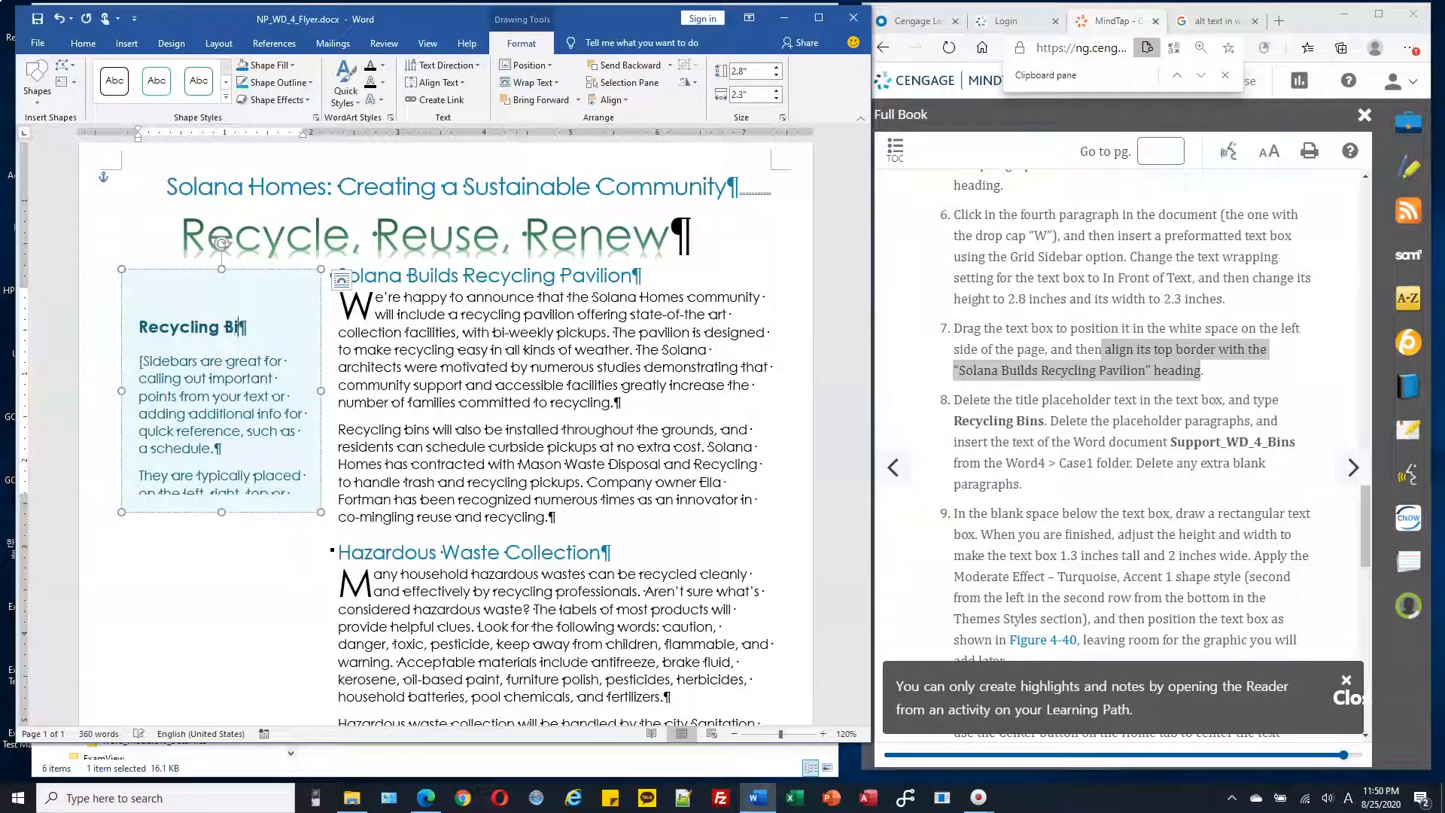
left_click(208, 380)
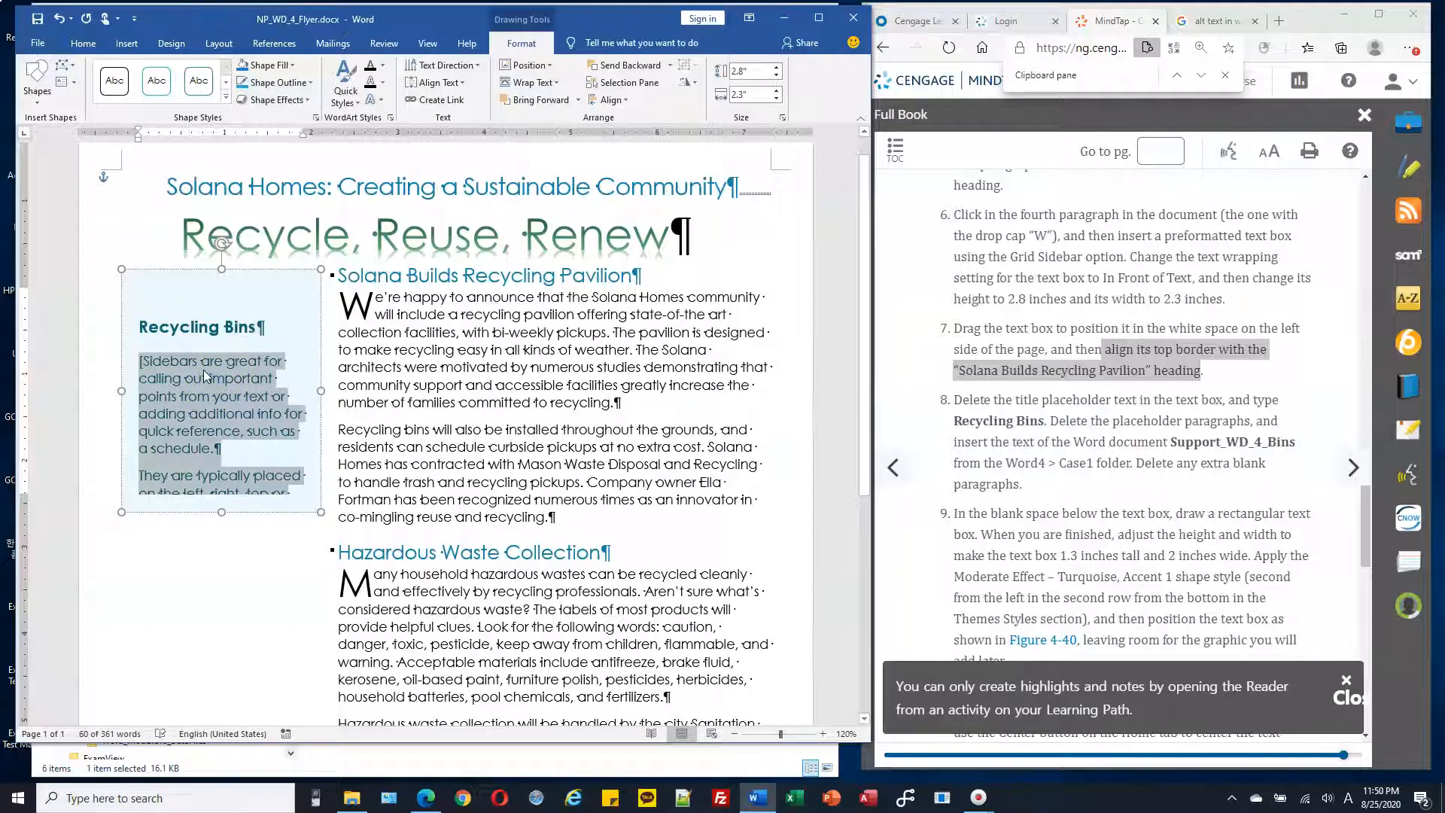
key("Delete")
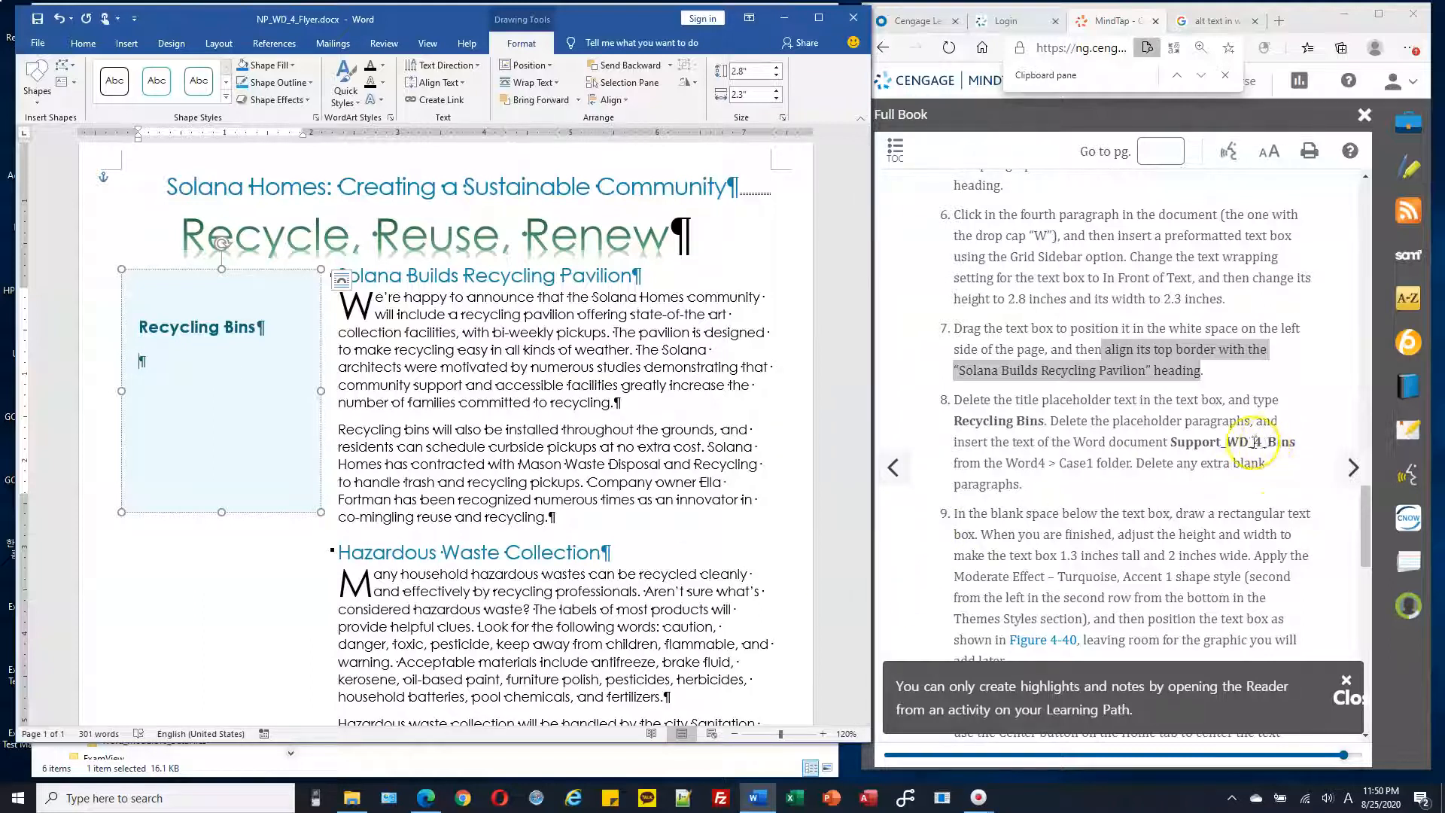
- Start inserting text from a file at the empty paragraph under the "Recycling Bins" title in the sidebar
left_click_drag(1214, 442, 1295, 441)
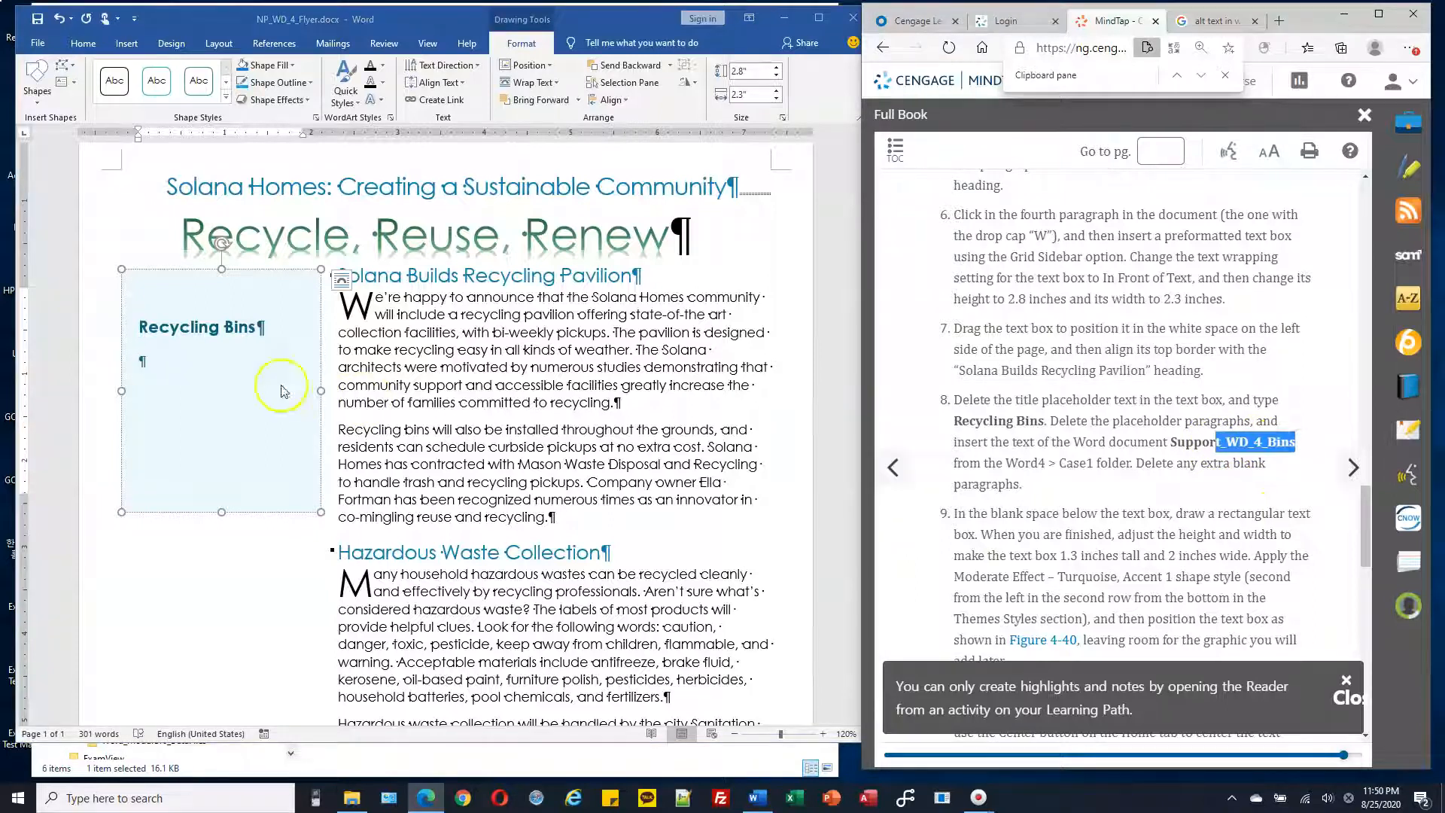
left_click(183, 362)
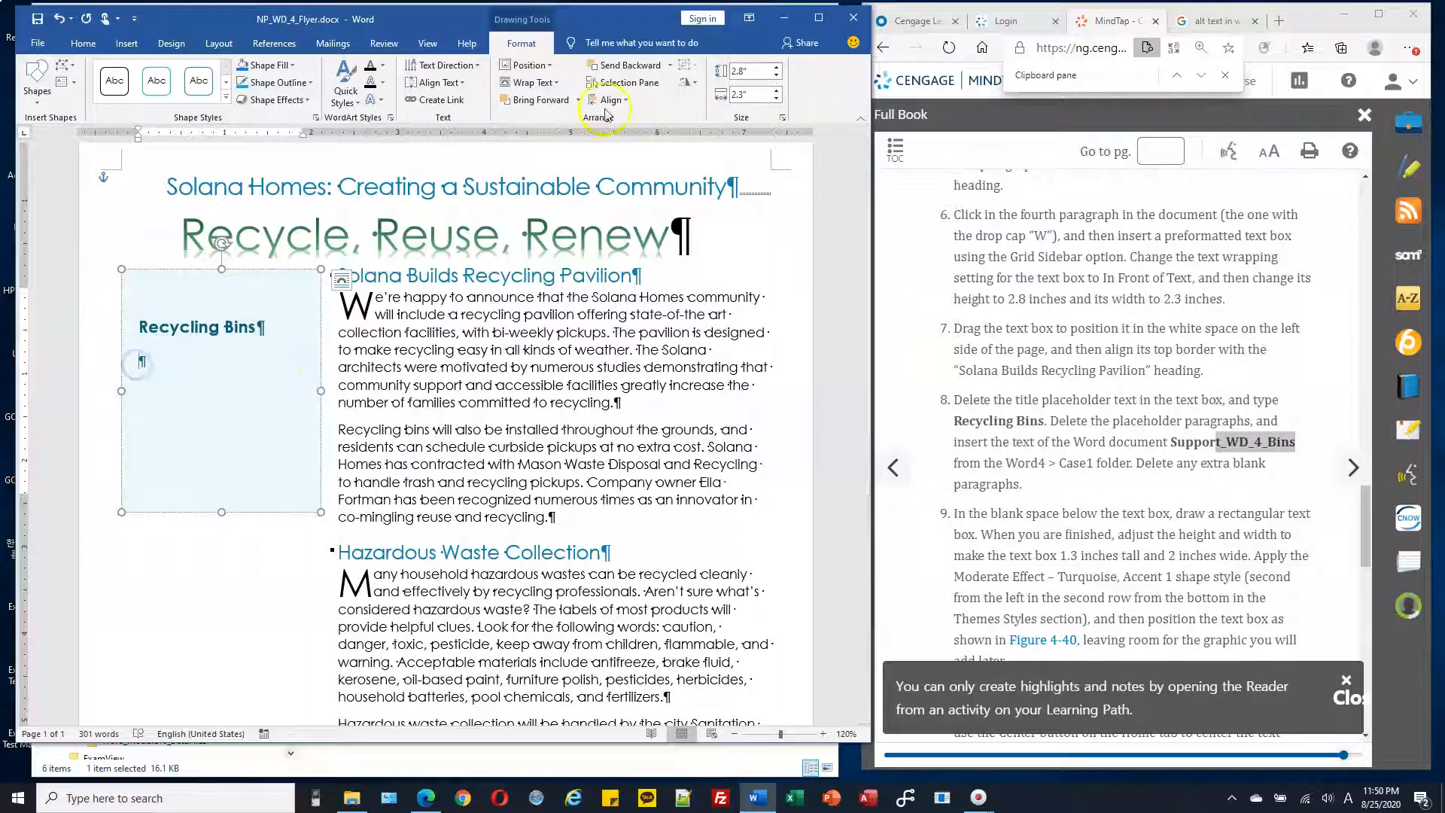
left_click(529, 47)
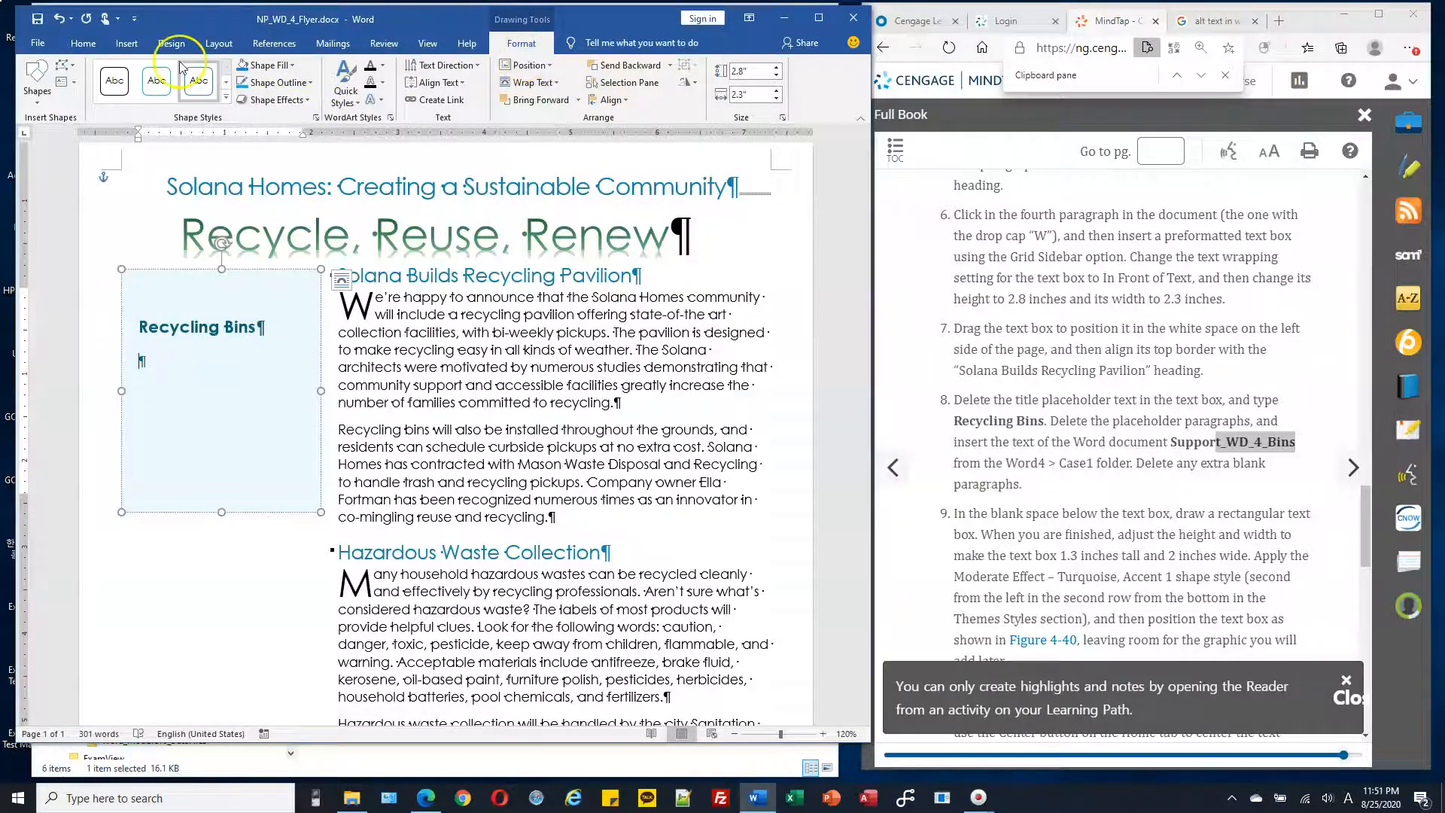
left_click(127, 43)
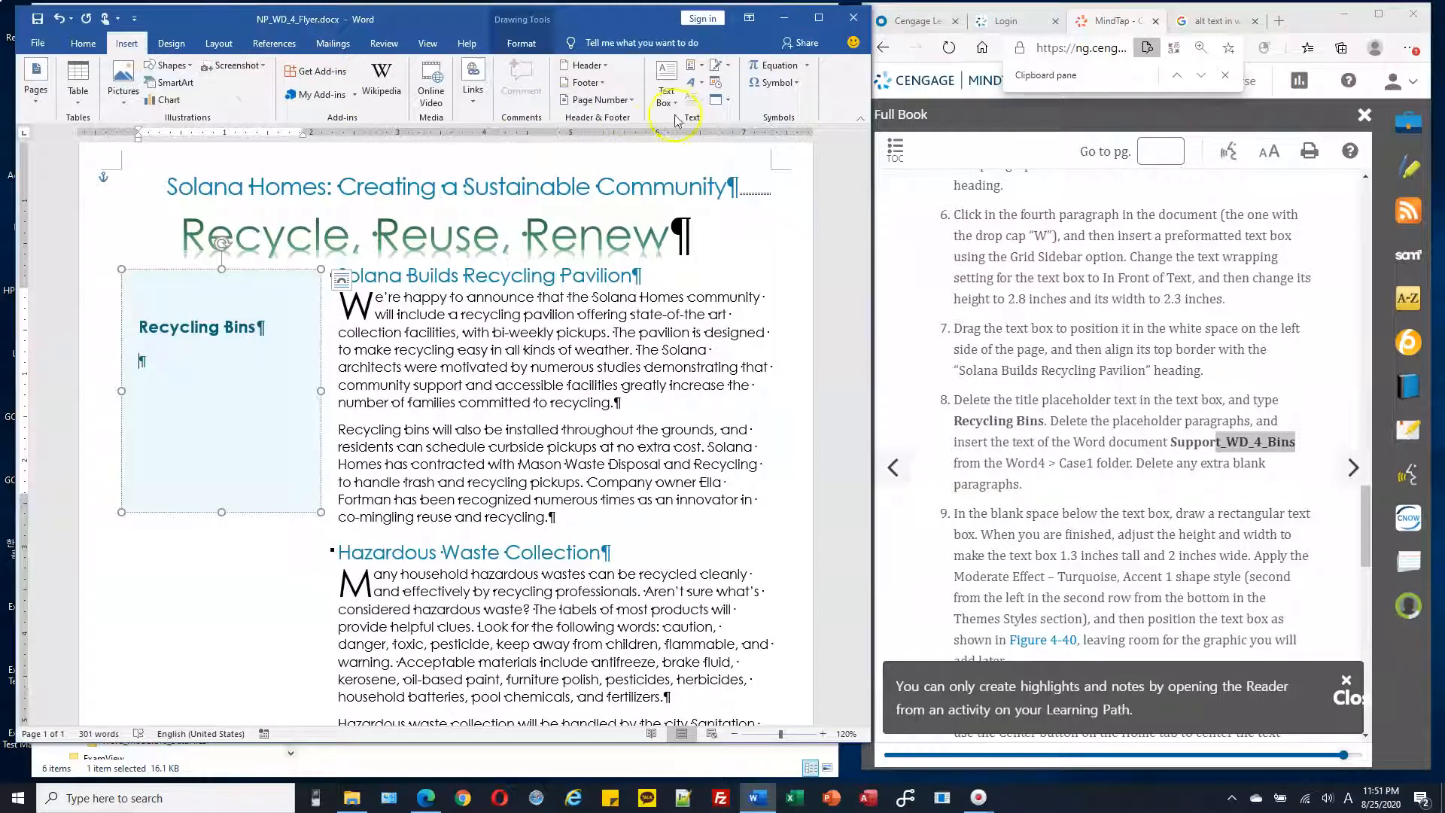
left_click(727, 103)
left_click(729, 102)
left_click(730, 103)
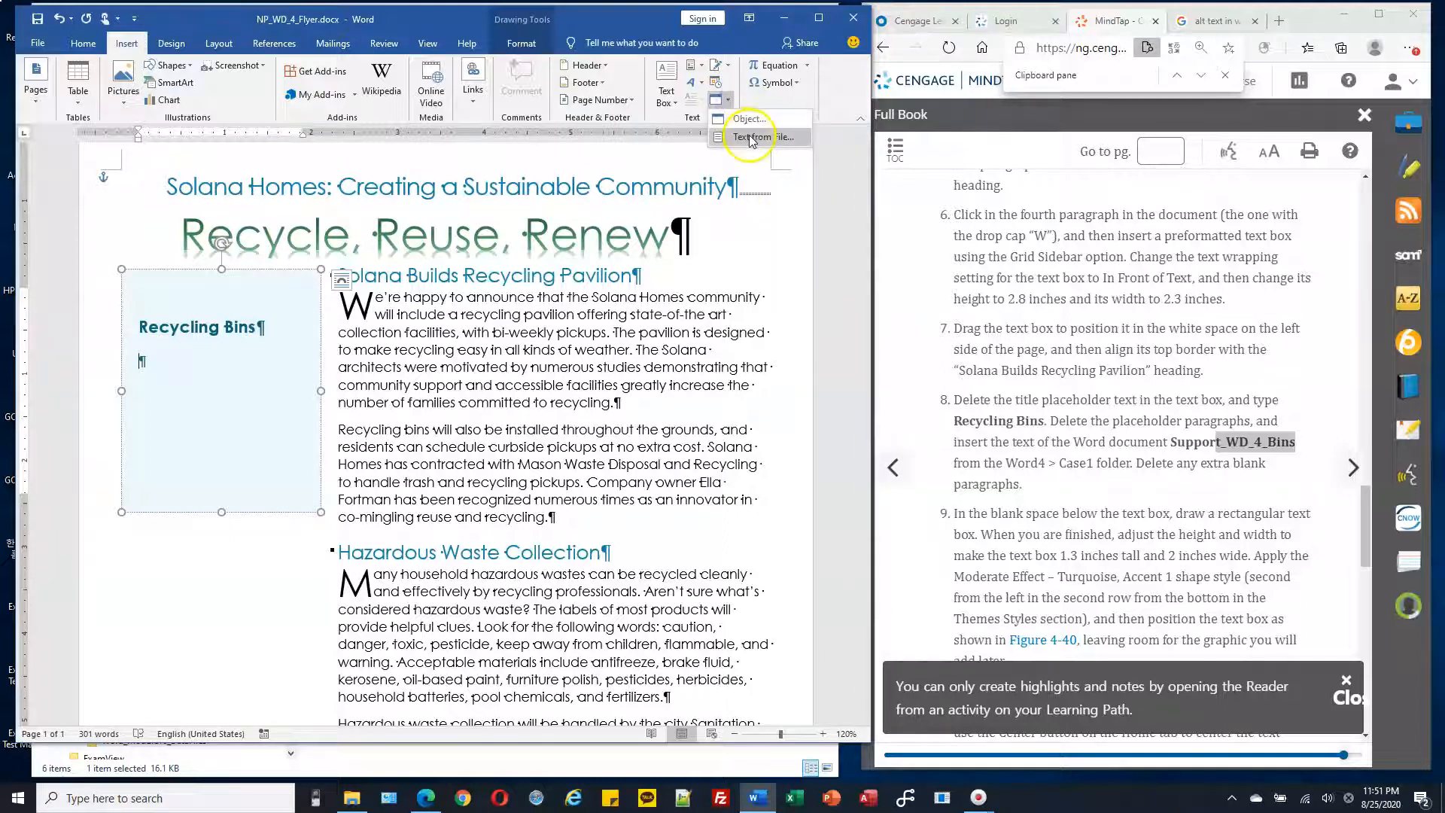
left_click(753, 139)
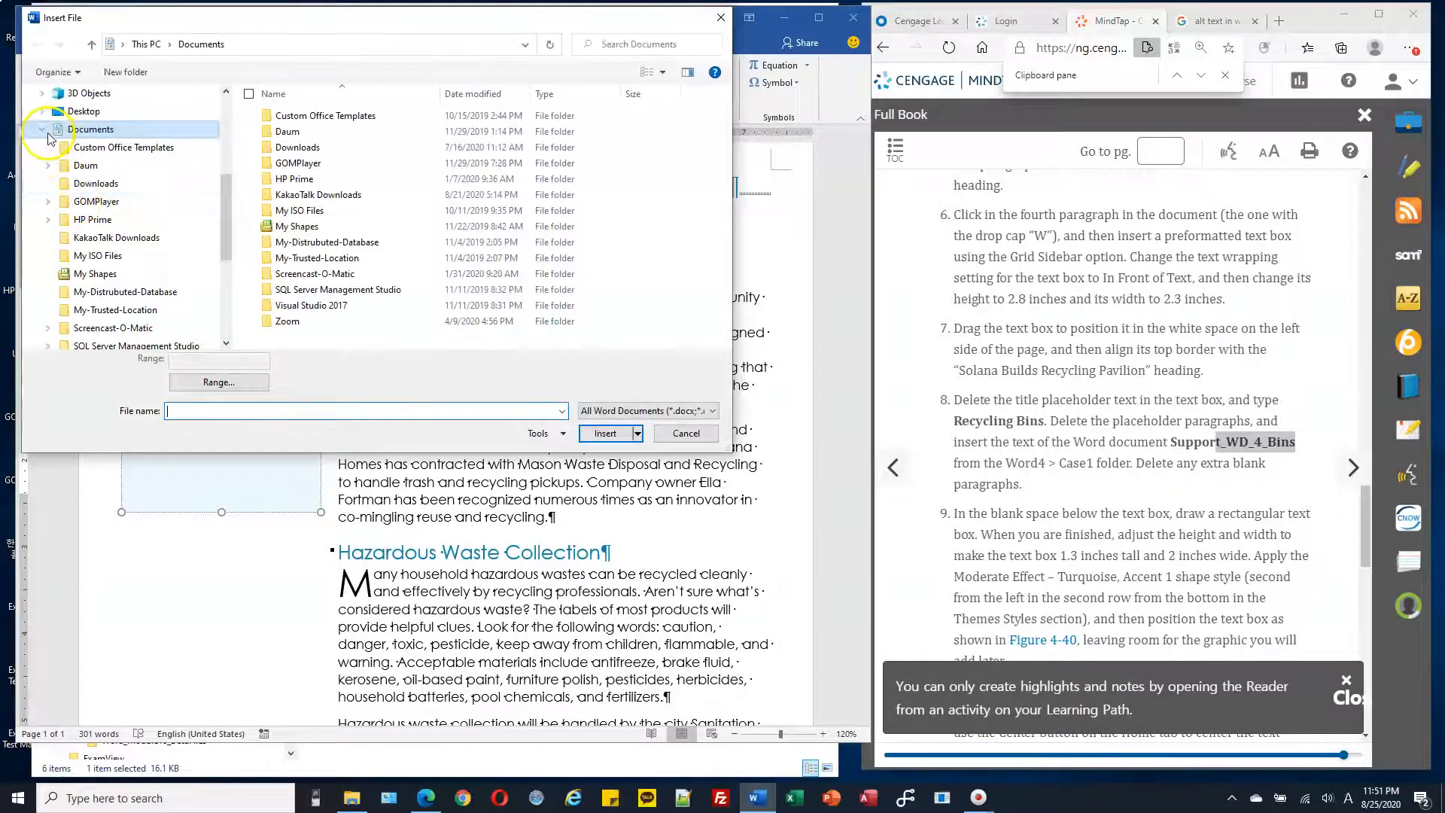
- Insert the text of Support_WD_4_Bins.docx from CS103 > Student Data Files > Word_DataFiles > Word_Module4_DataFile > Word4 > Case1
left_click_drag(225, 235, 224, 344)
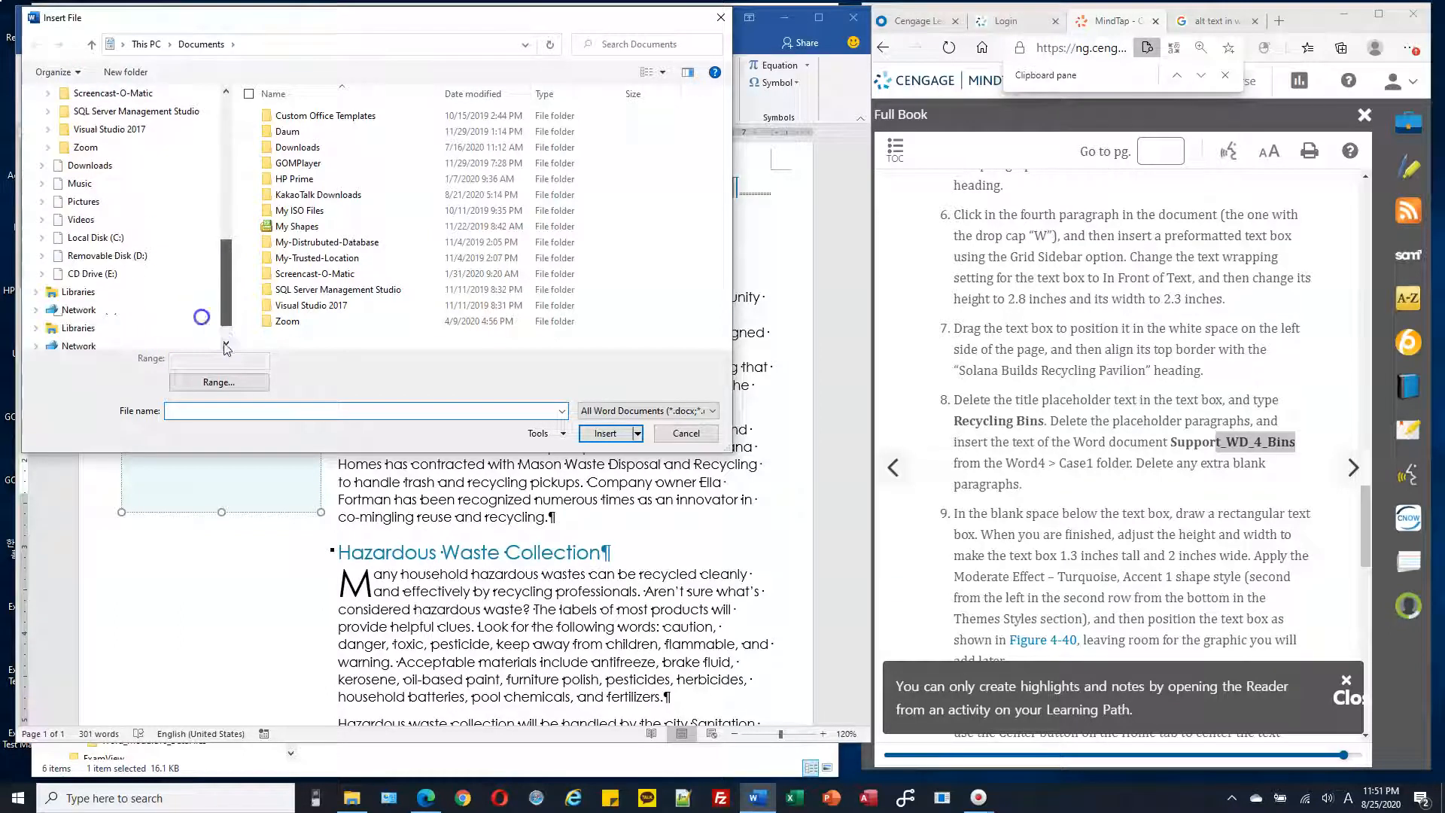
left_click(41, 237)
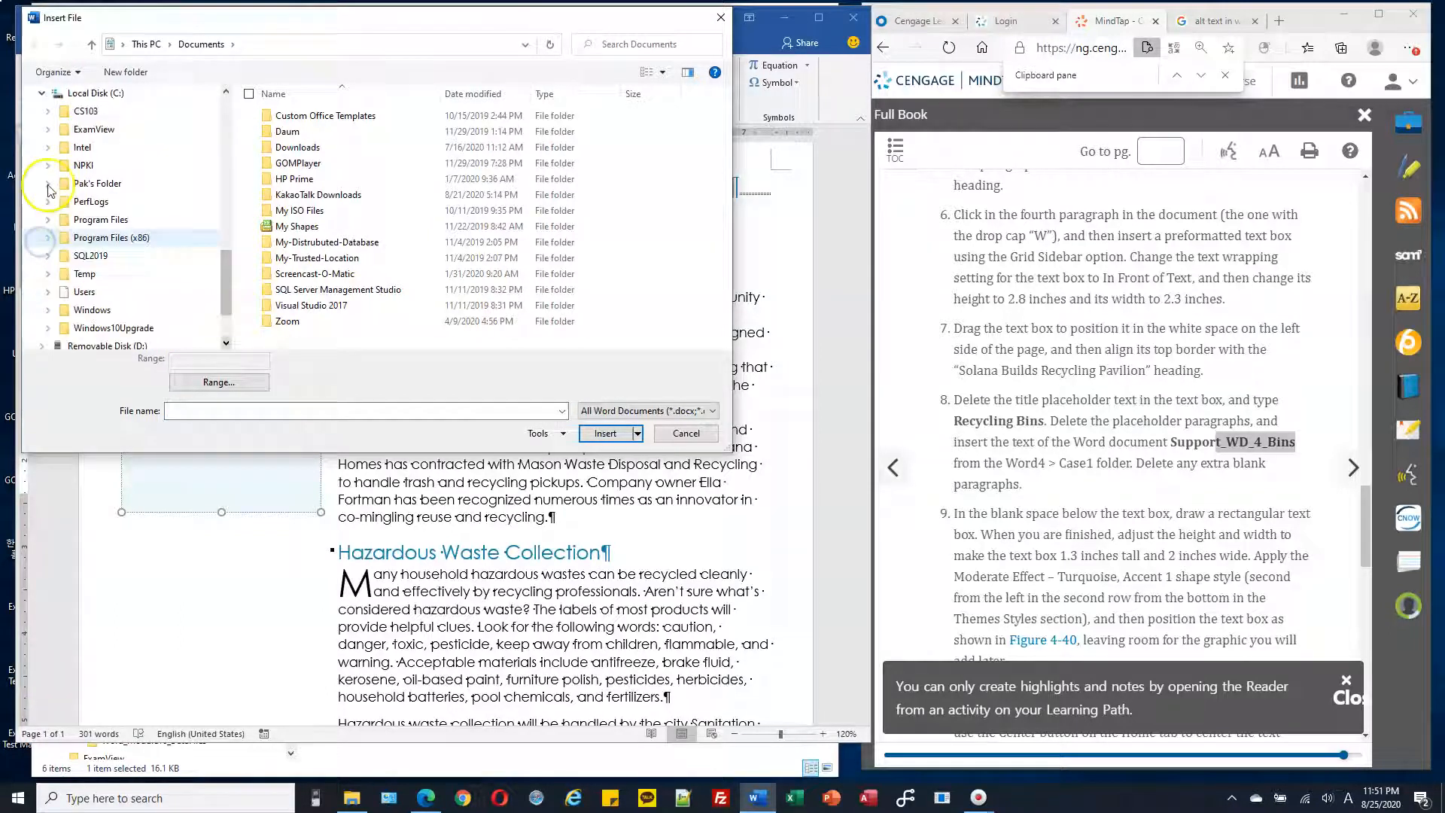
left_click(48, 111)
left_click(56, 148)
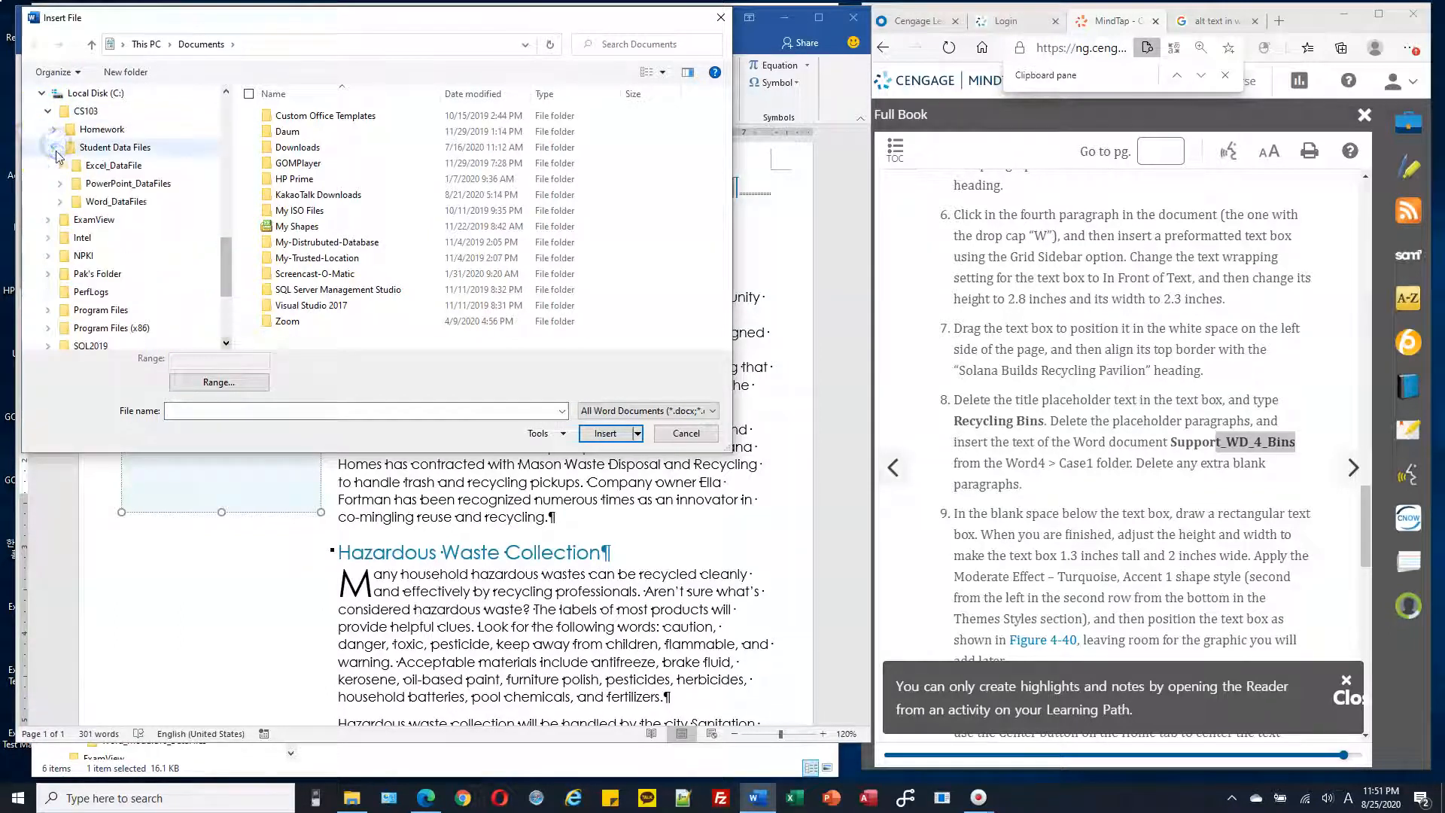
left_click(59, 202)
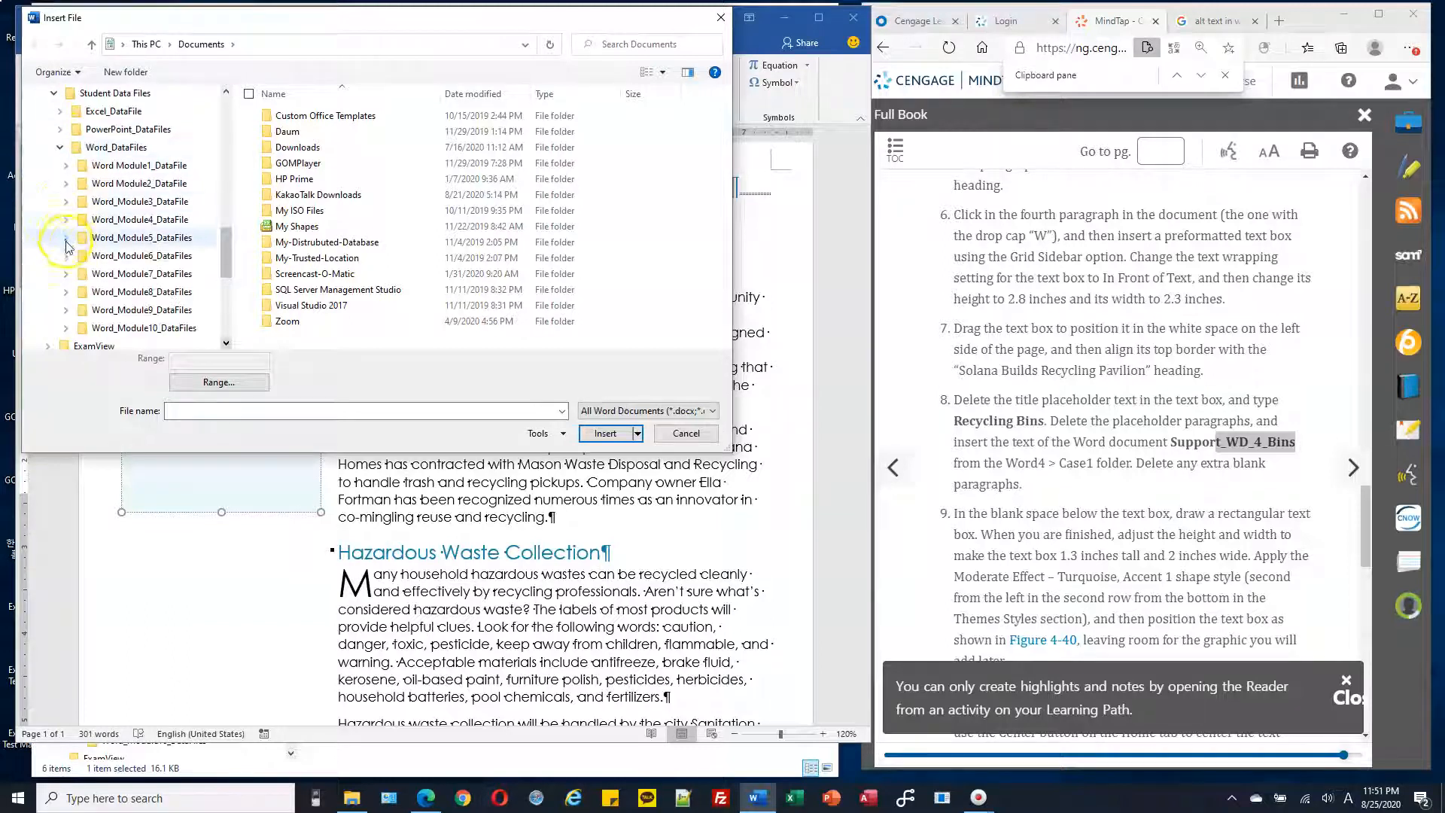
left_click(65, 219)
left_click(72, 237)
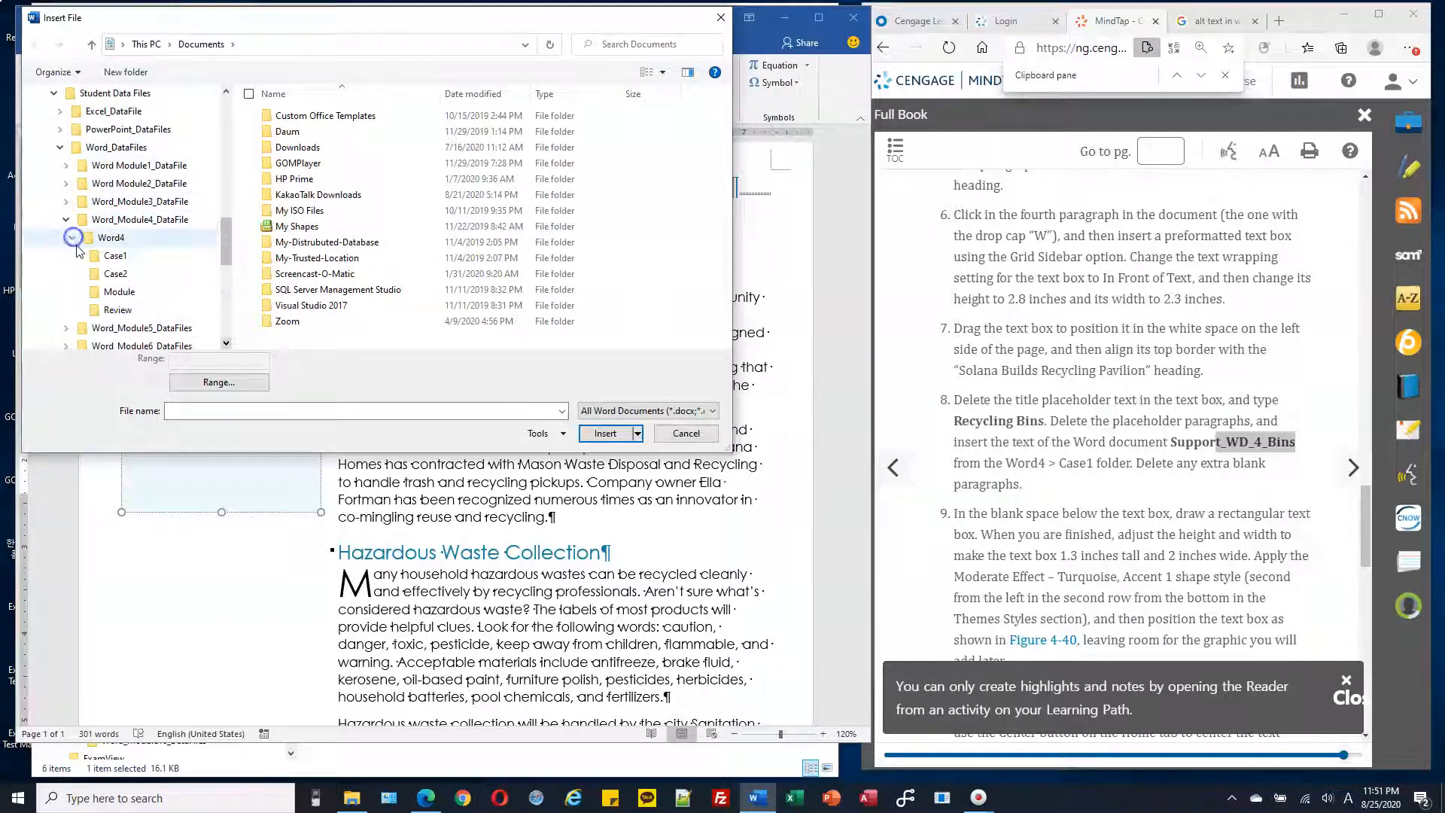
left_click(109, 256)
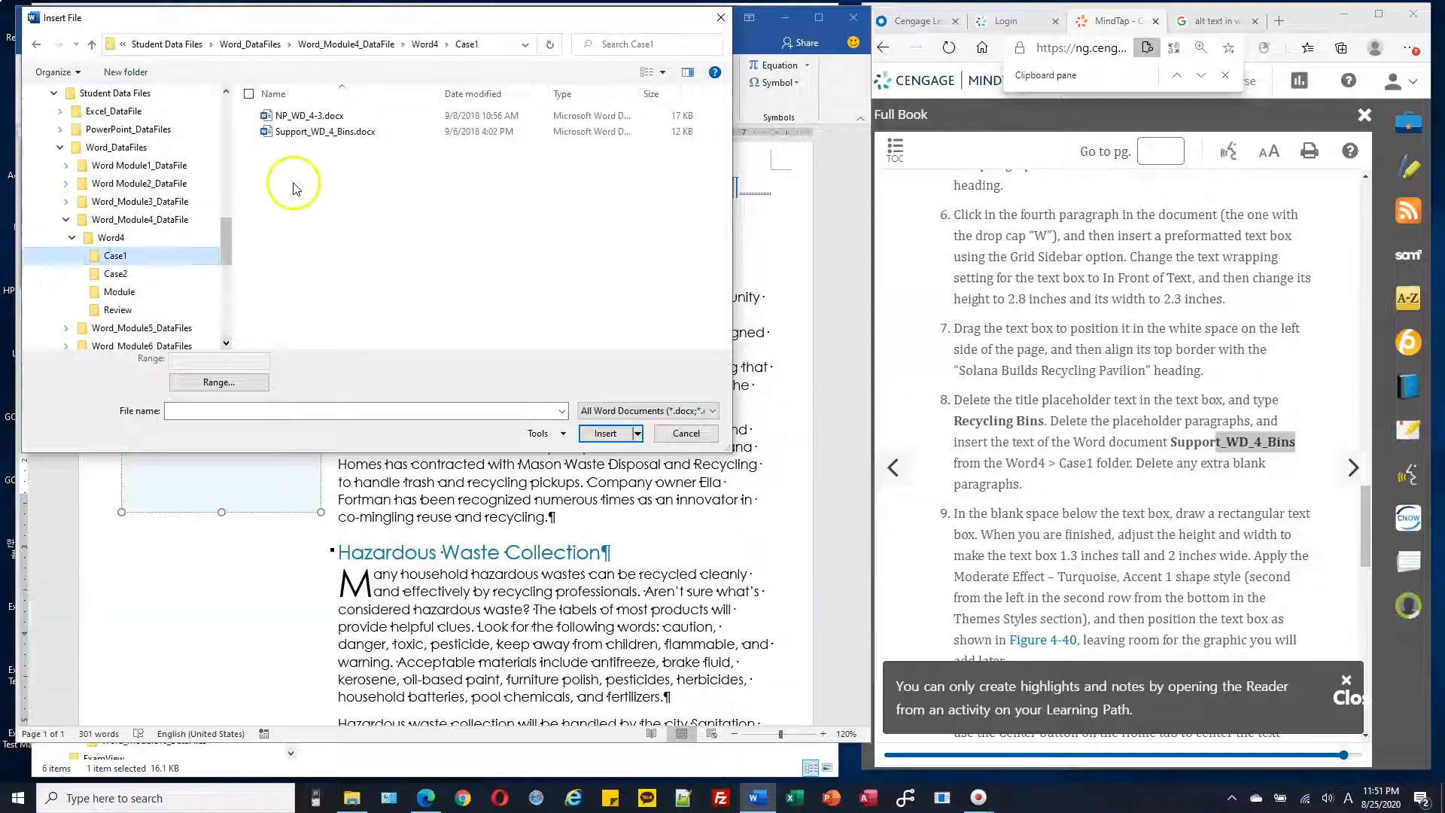
left_click(317, 134)
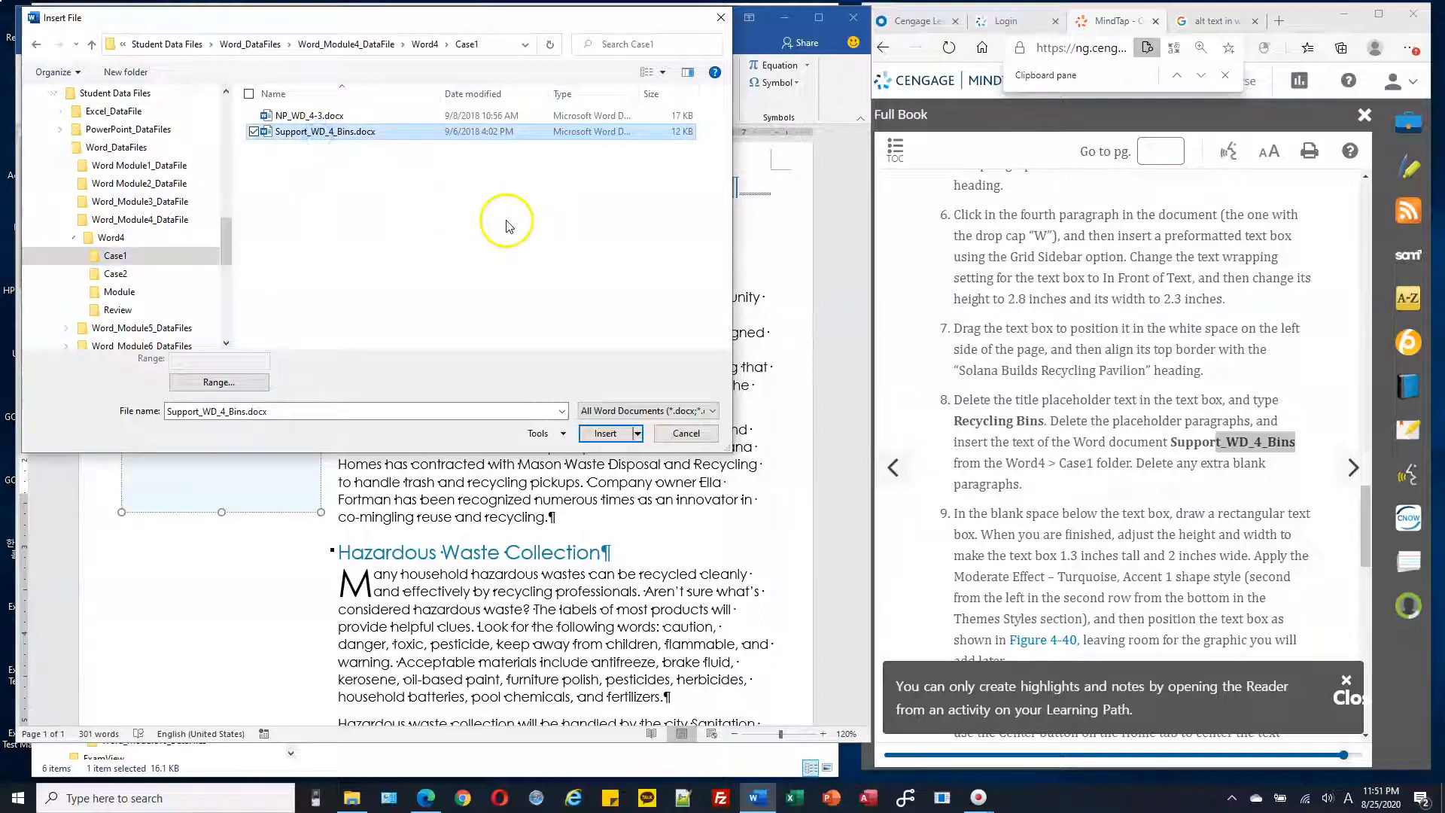
left_click(606, 434)
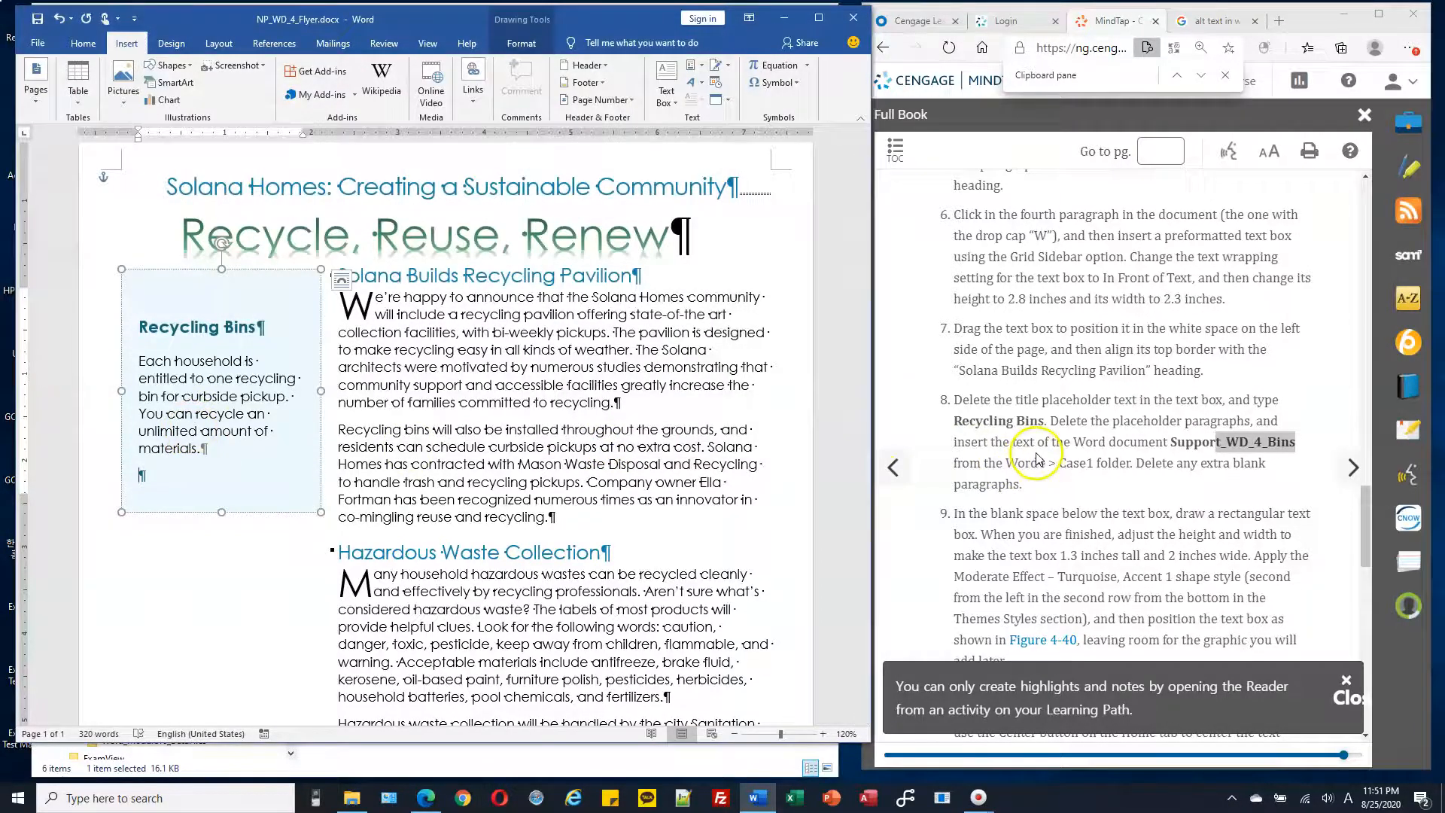
- Draw a rectangular text box about 1.97 inches tall and 2.24 inches wide in the blank space below the "Recycling Bins" sidebar, per textbook step 9
scroll(1046, 451, "down", 2)
left_click_drag(968, 341, 1100, 336)
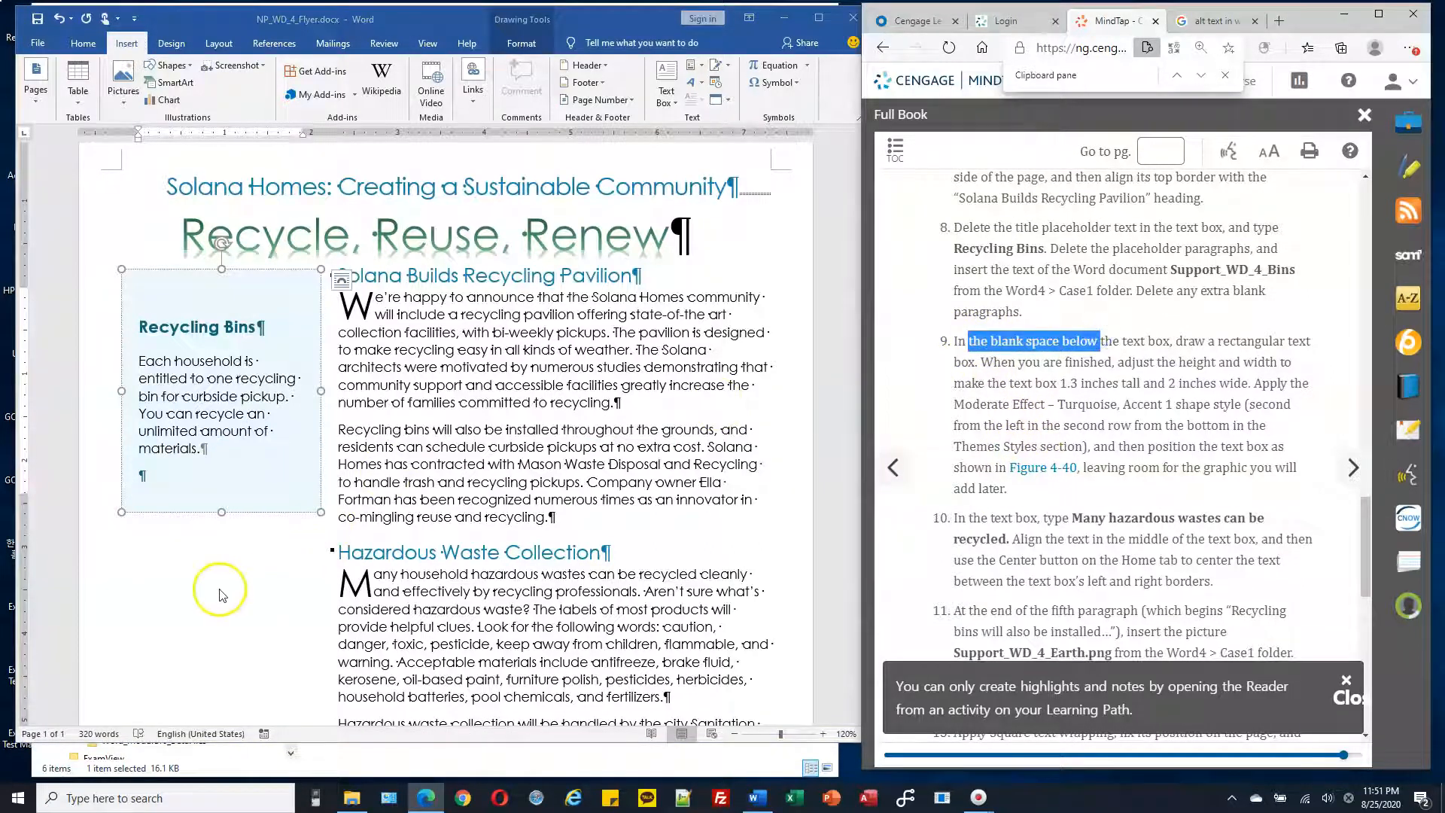
left_click(201, 595)
scroll(1256, 332, "down", 1)
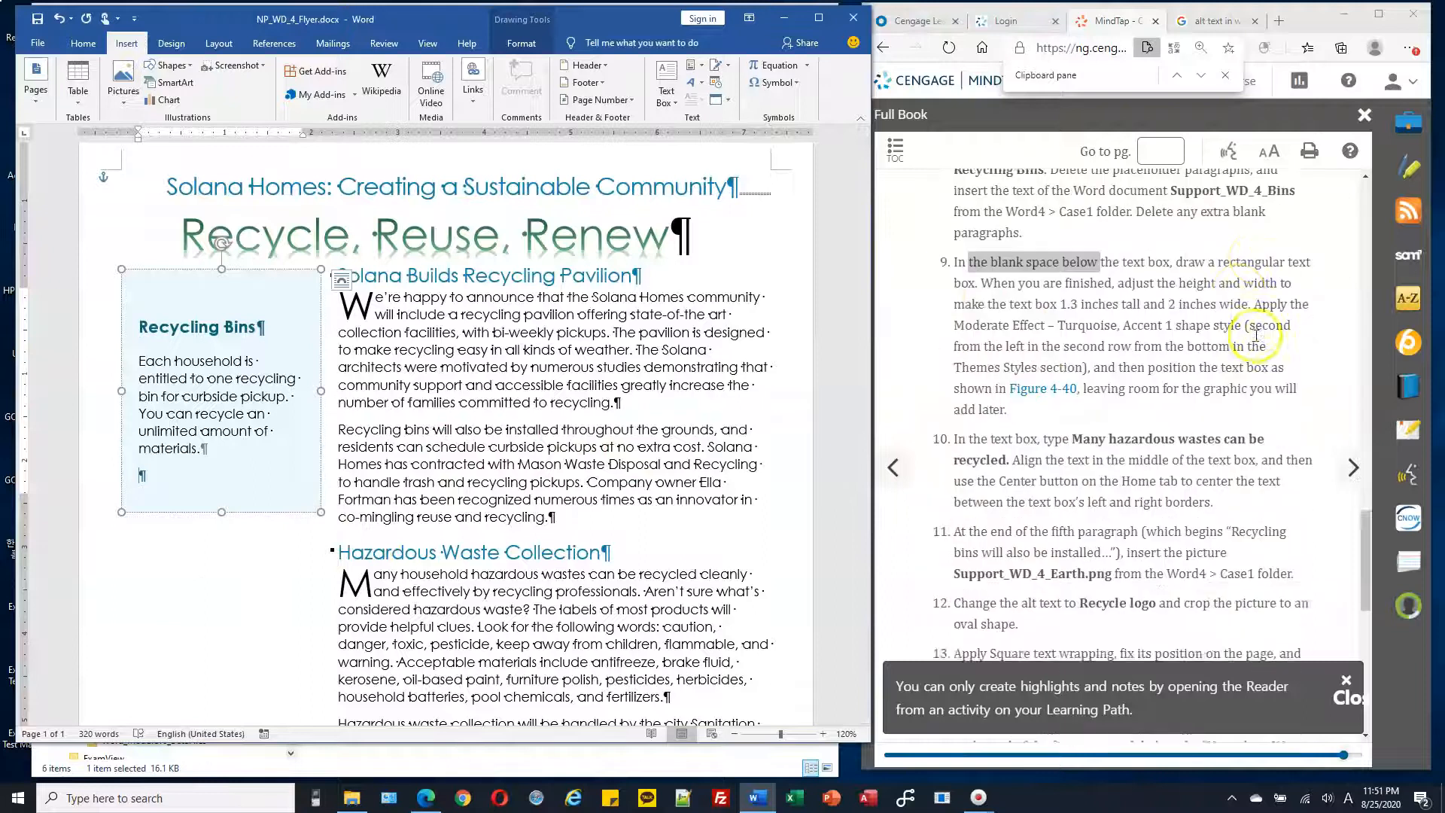
left_click_drag(1213, 253, 1311, 253)
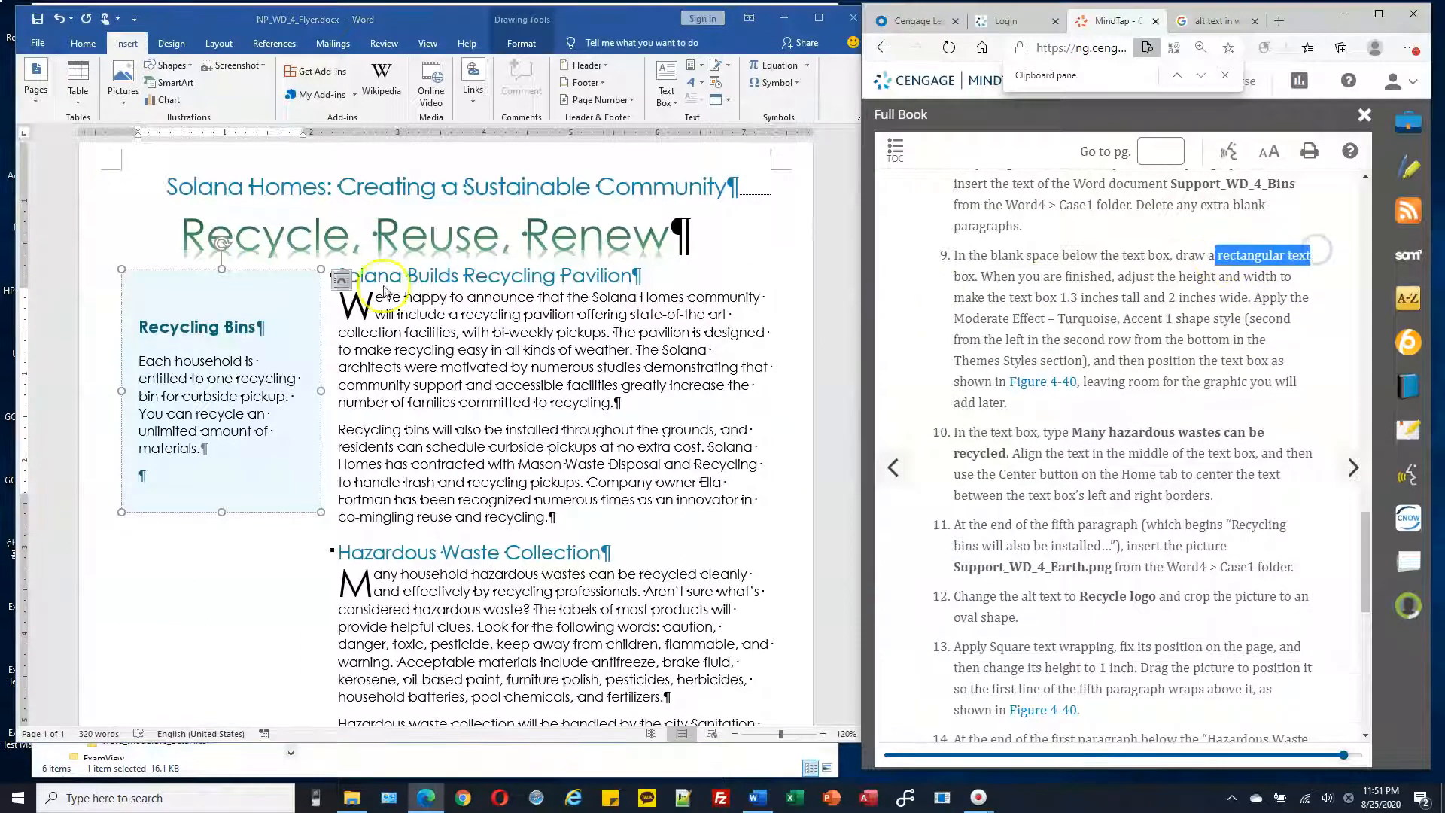
left_click(204, 589)
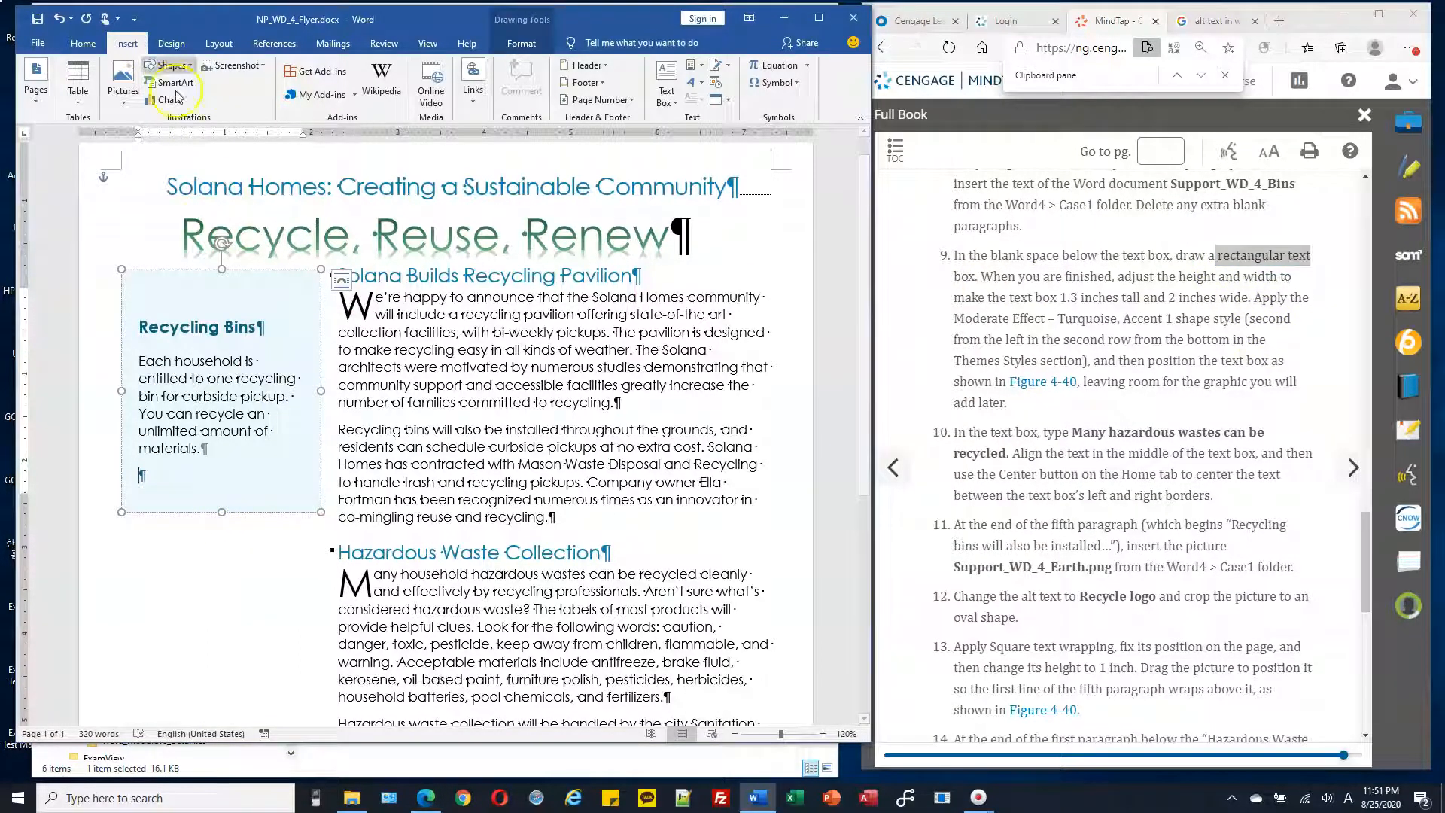
left_click(118, 42)
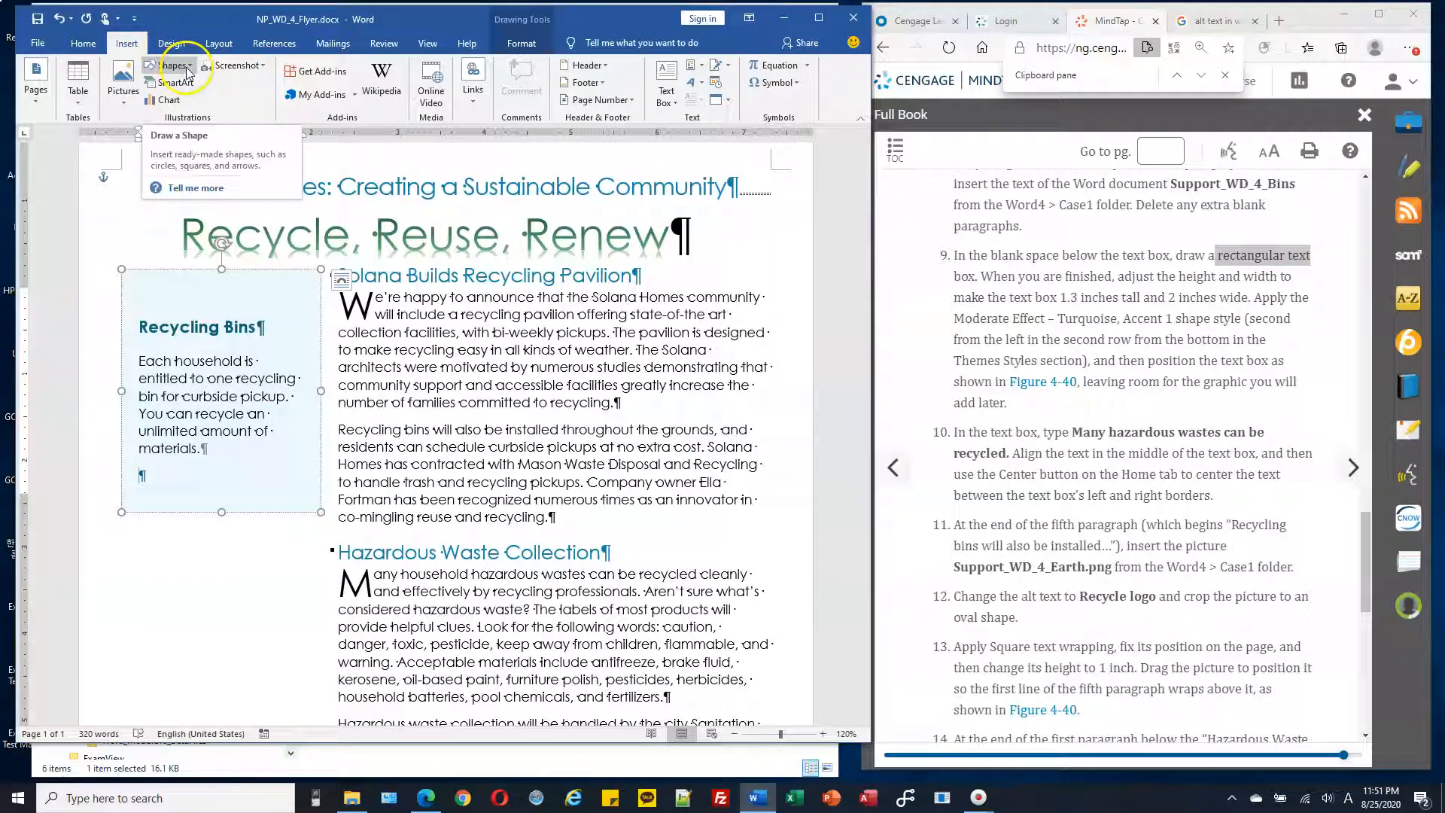
left_click(122, 41)
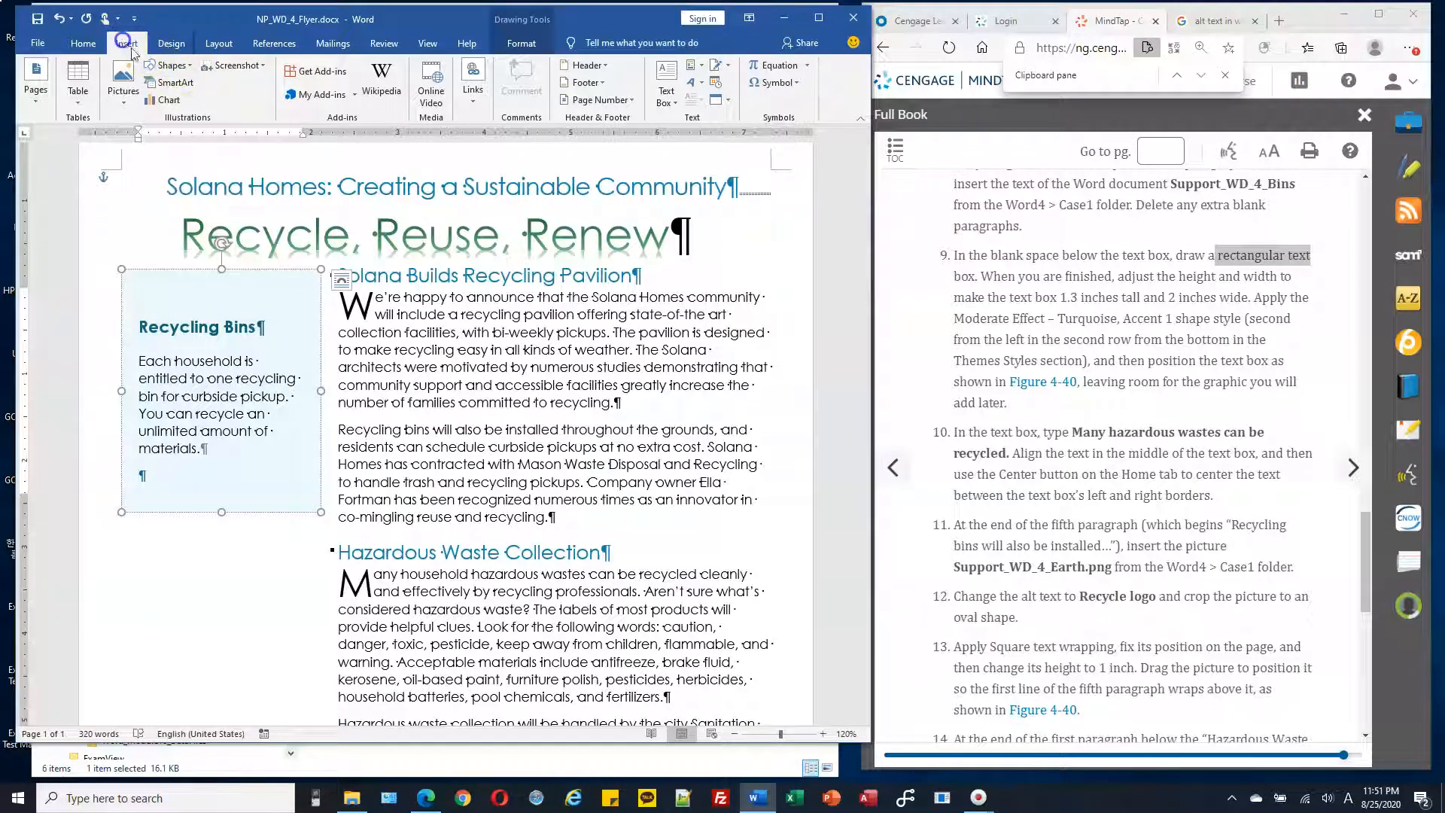
left_click(169, 66)
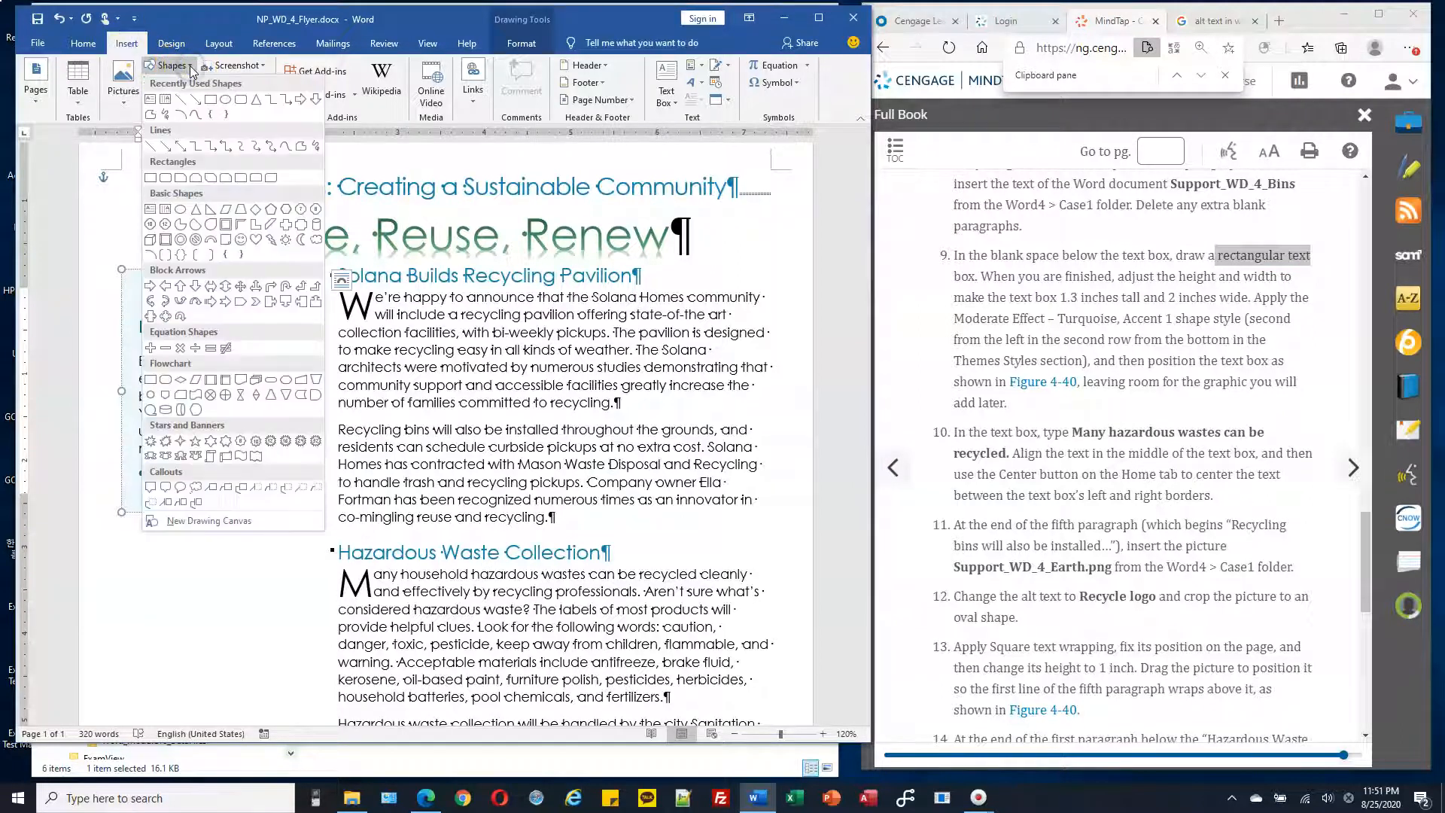
left_click(151, 102)
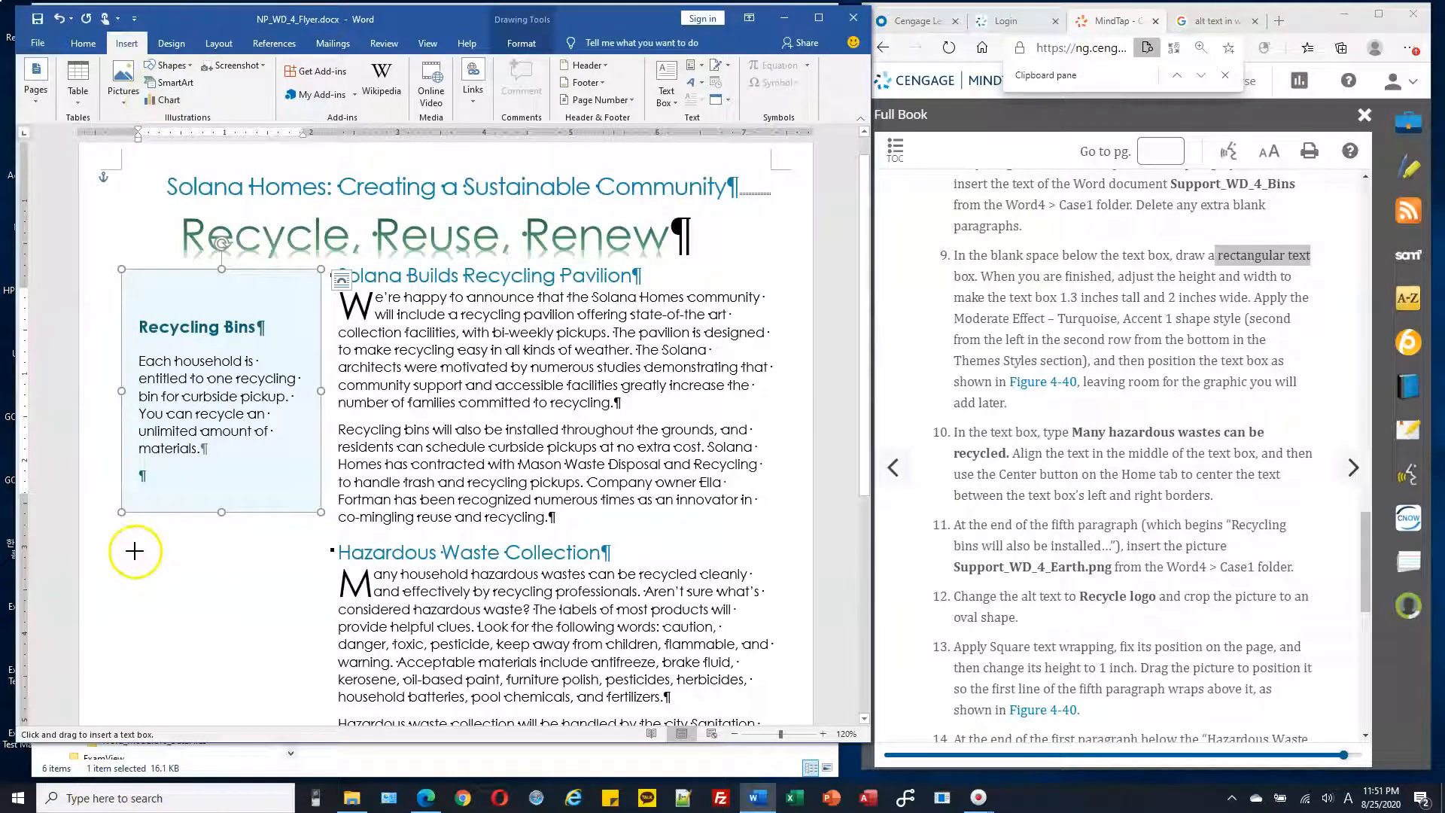
left_click_drag(124, 546, 317, 715)
scroll(272, 527, "down", 1)
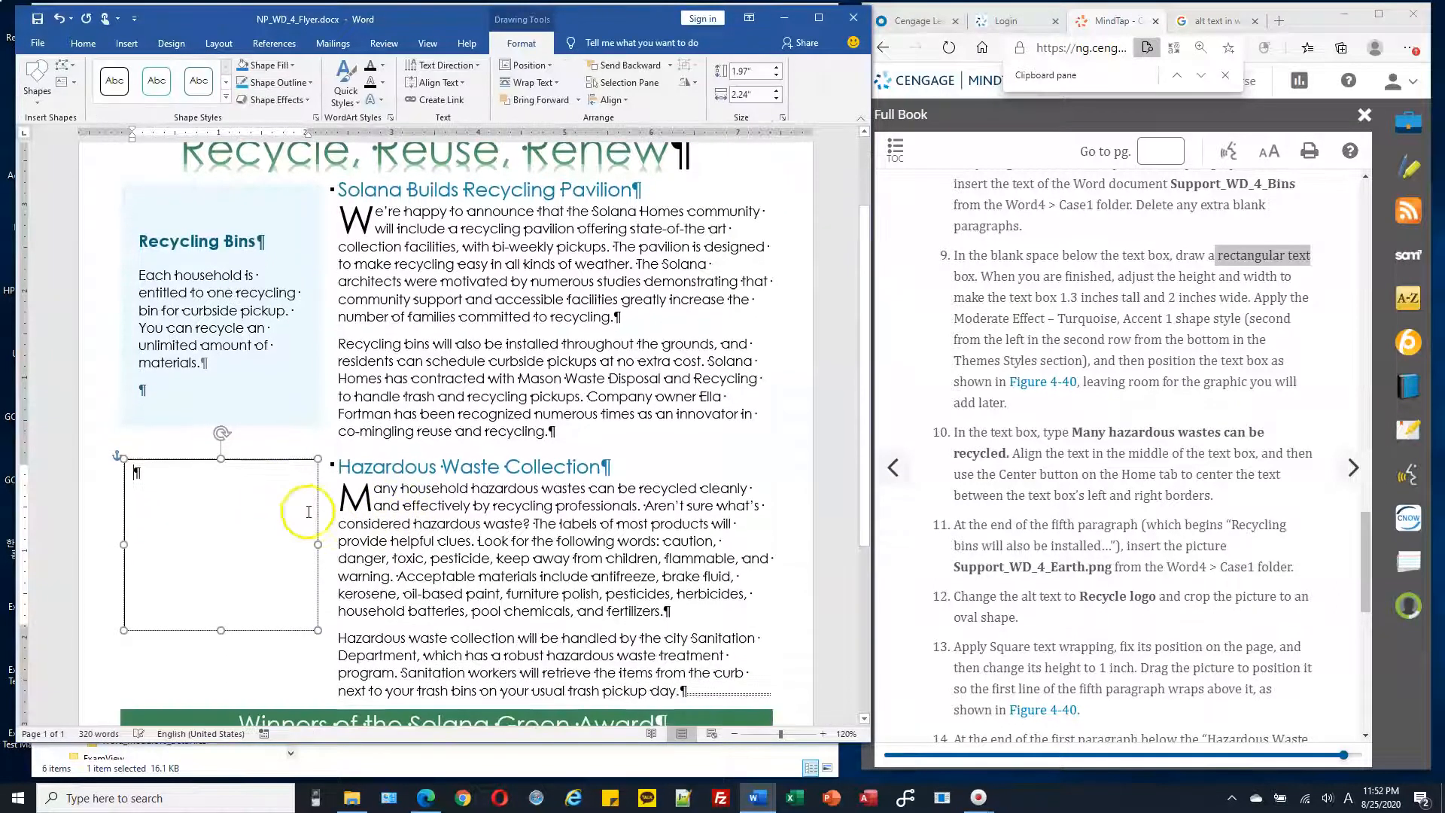
- Set the new rectangular text box's height to 1.3 inches and its width to 2 inches
left_click(272, 495)
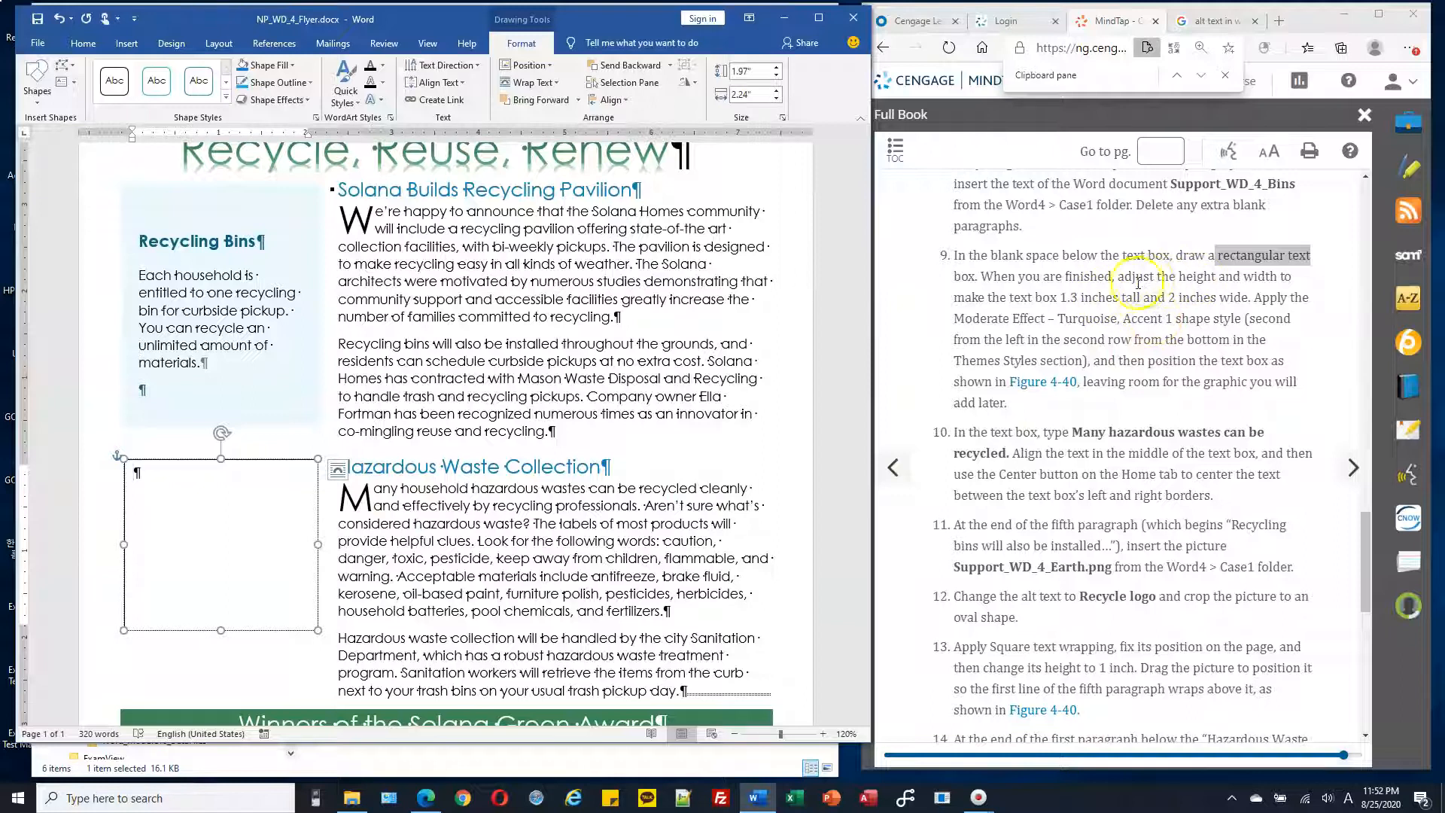
left_click_drag(1117, 276, 1191, 300)
left_click(749, 73)
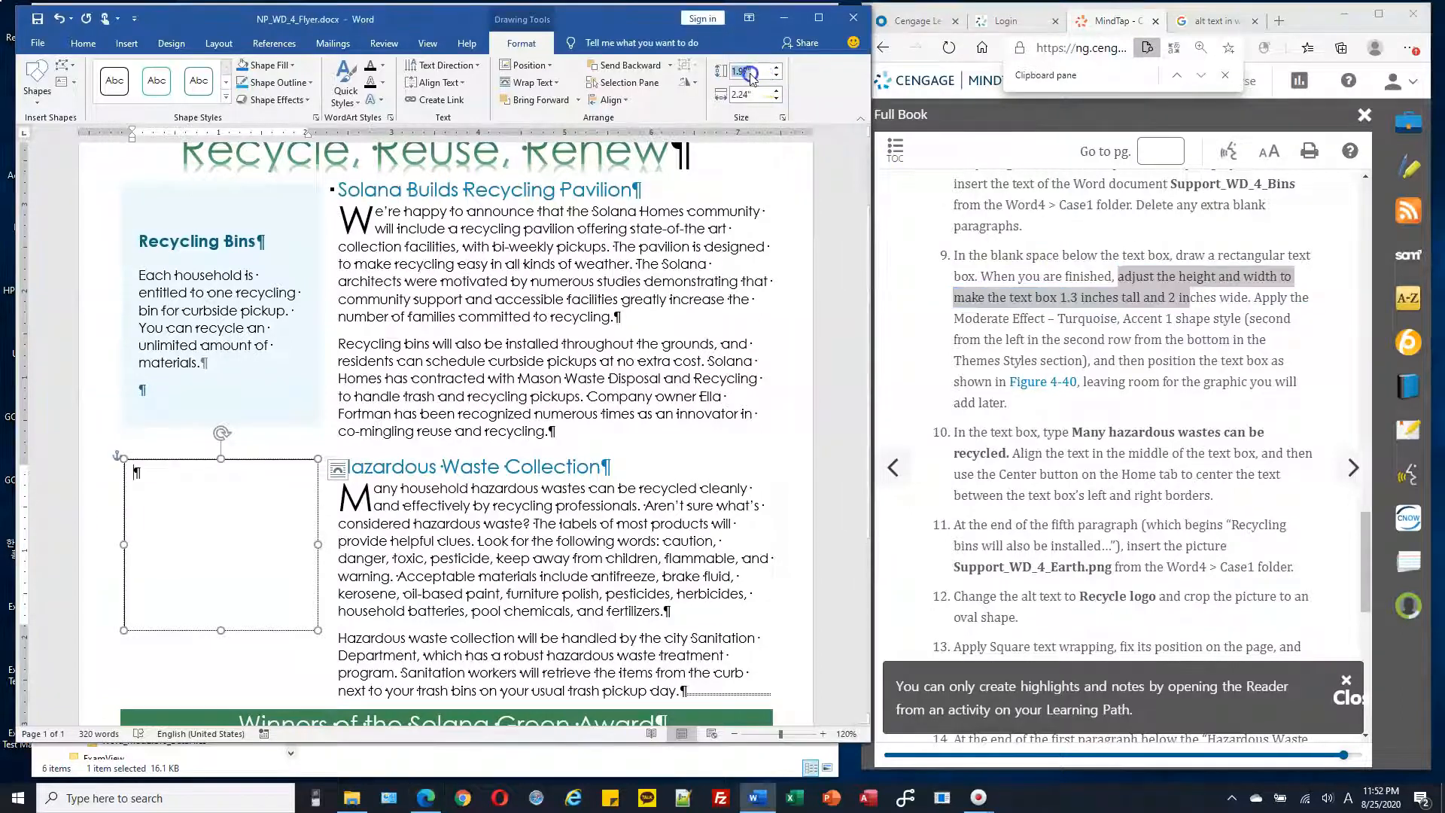
type("1")
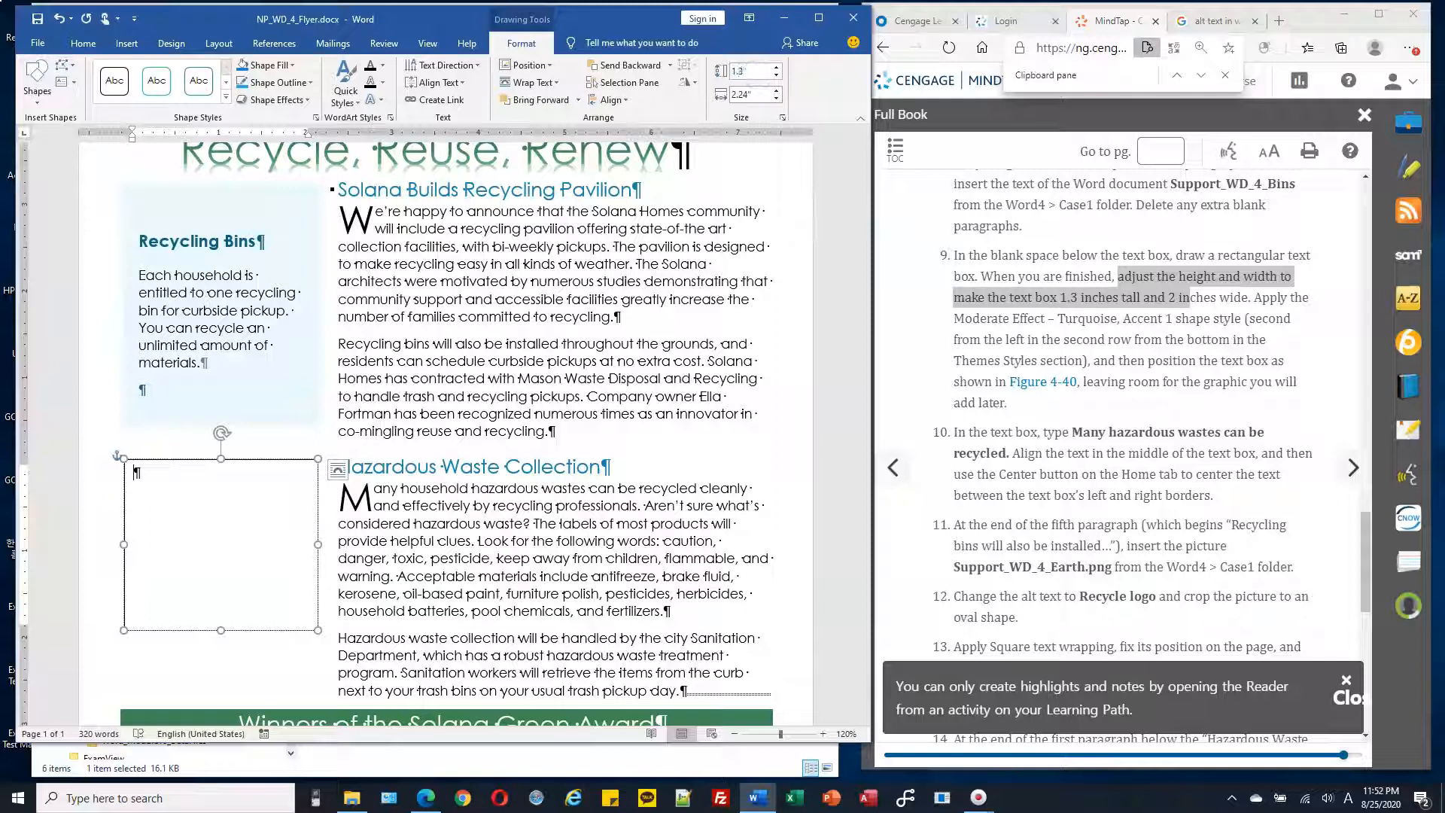
left_click(750, 92)
type("2")
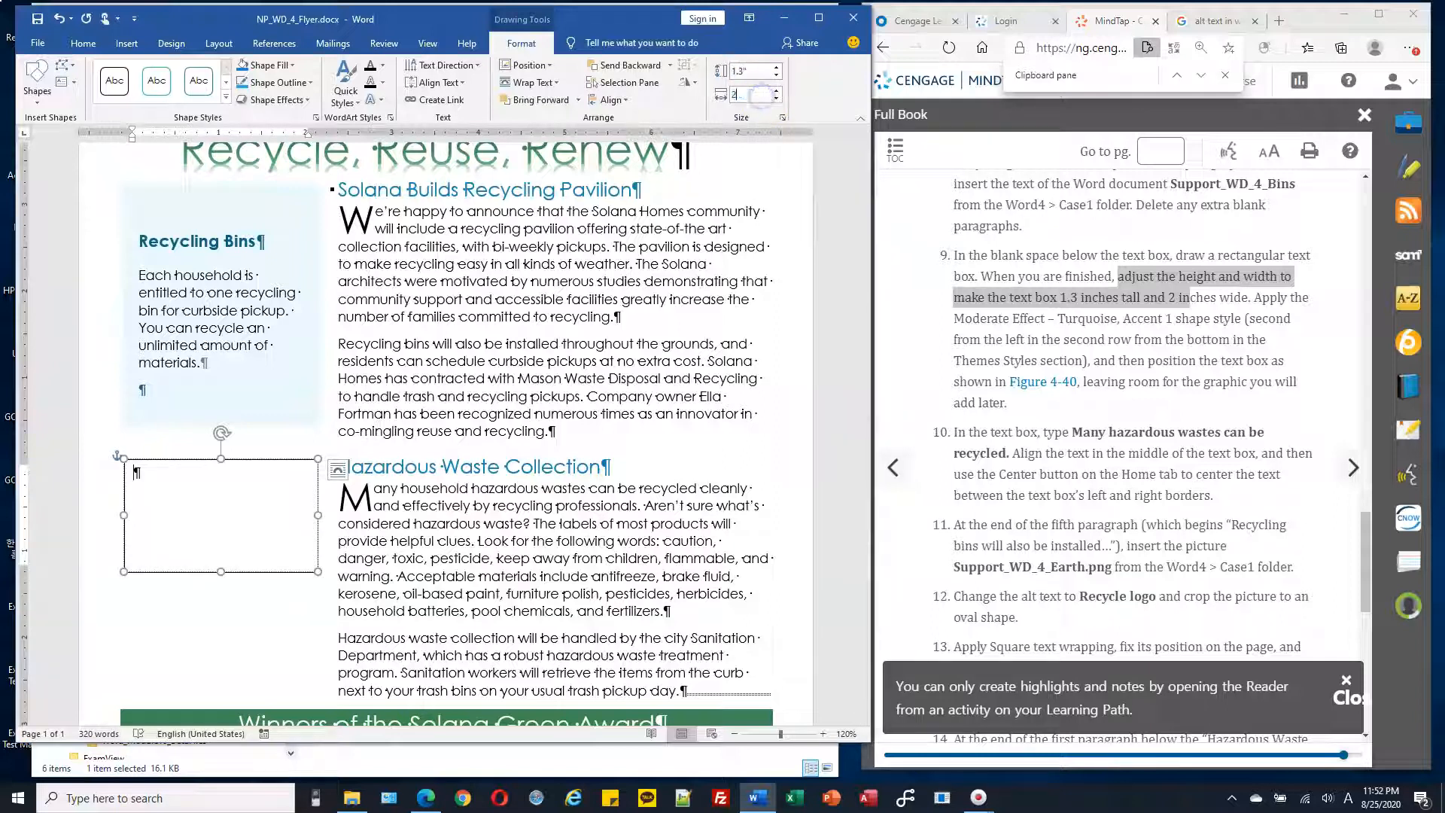
key("Return")
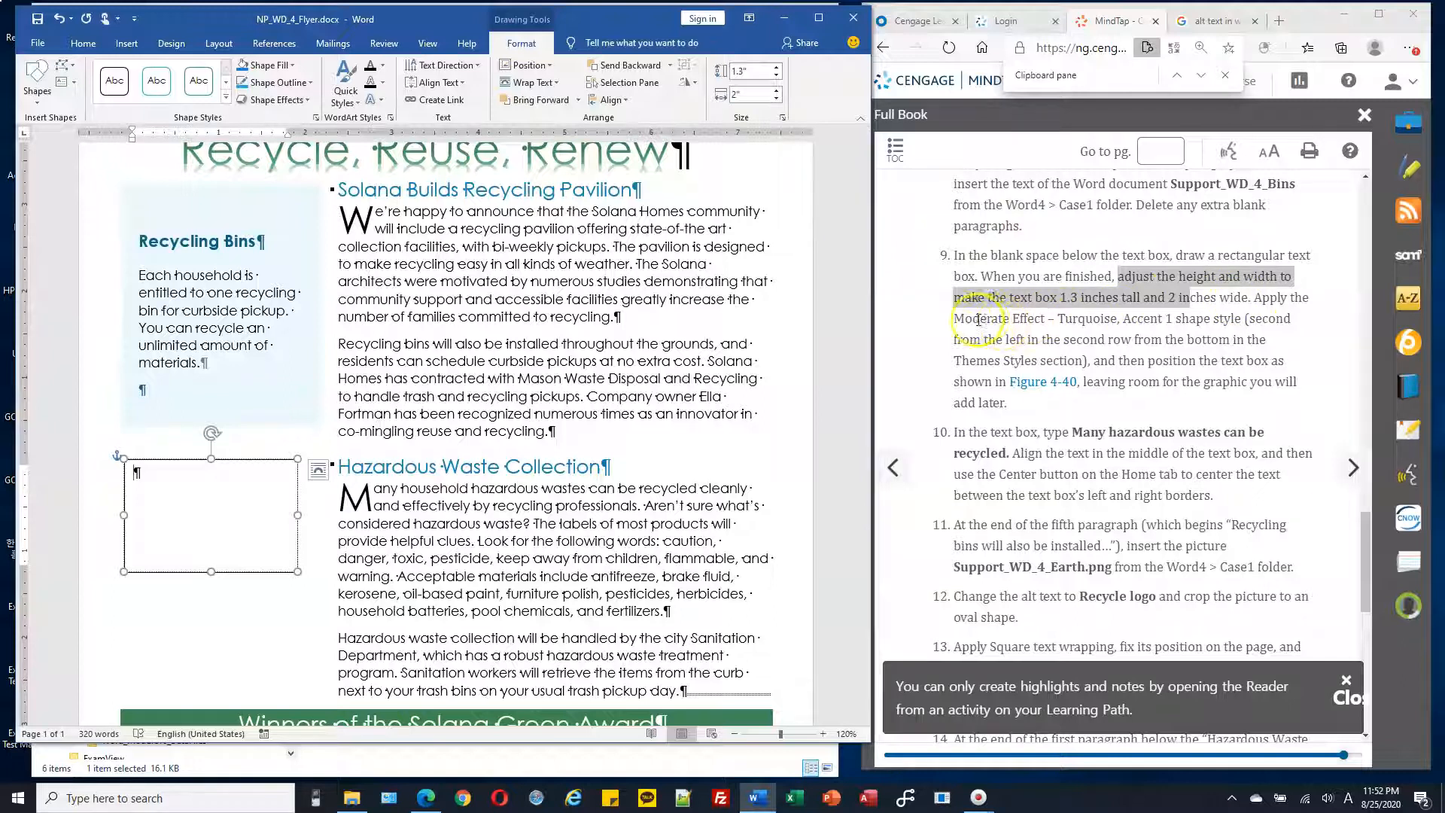
- Apply the Moderate Effect – Turquoise, Accent 1 shape style to the rectangular text box
left_click_drag(964, 318, 1209, 319)
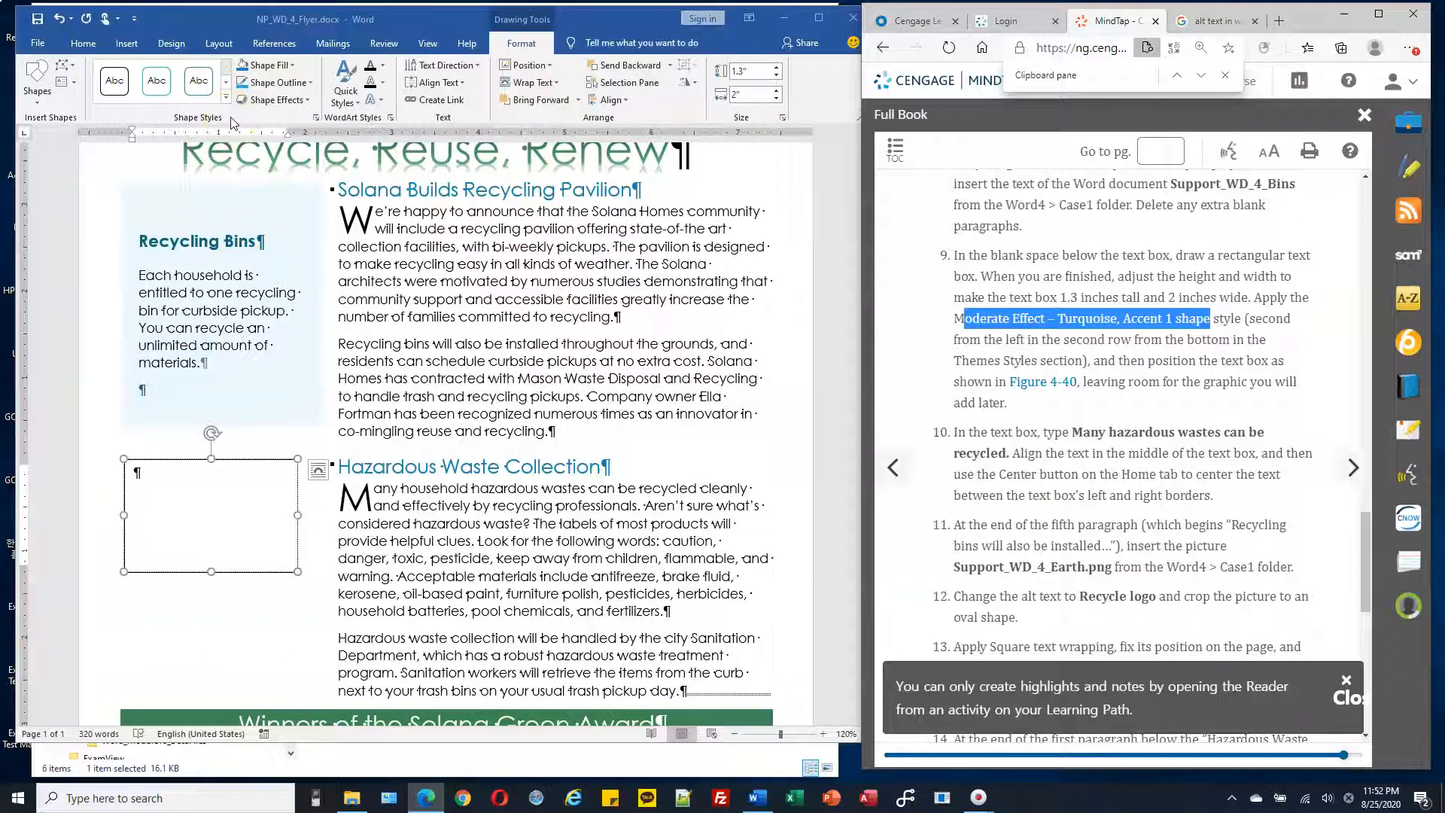
left_click(1196, 319)
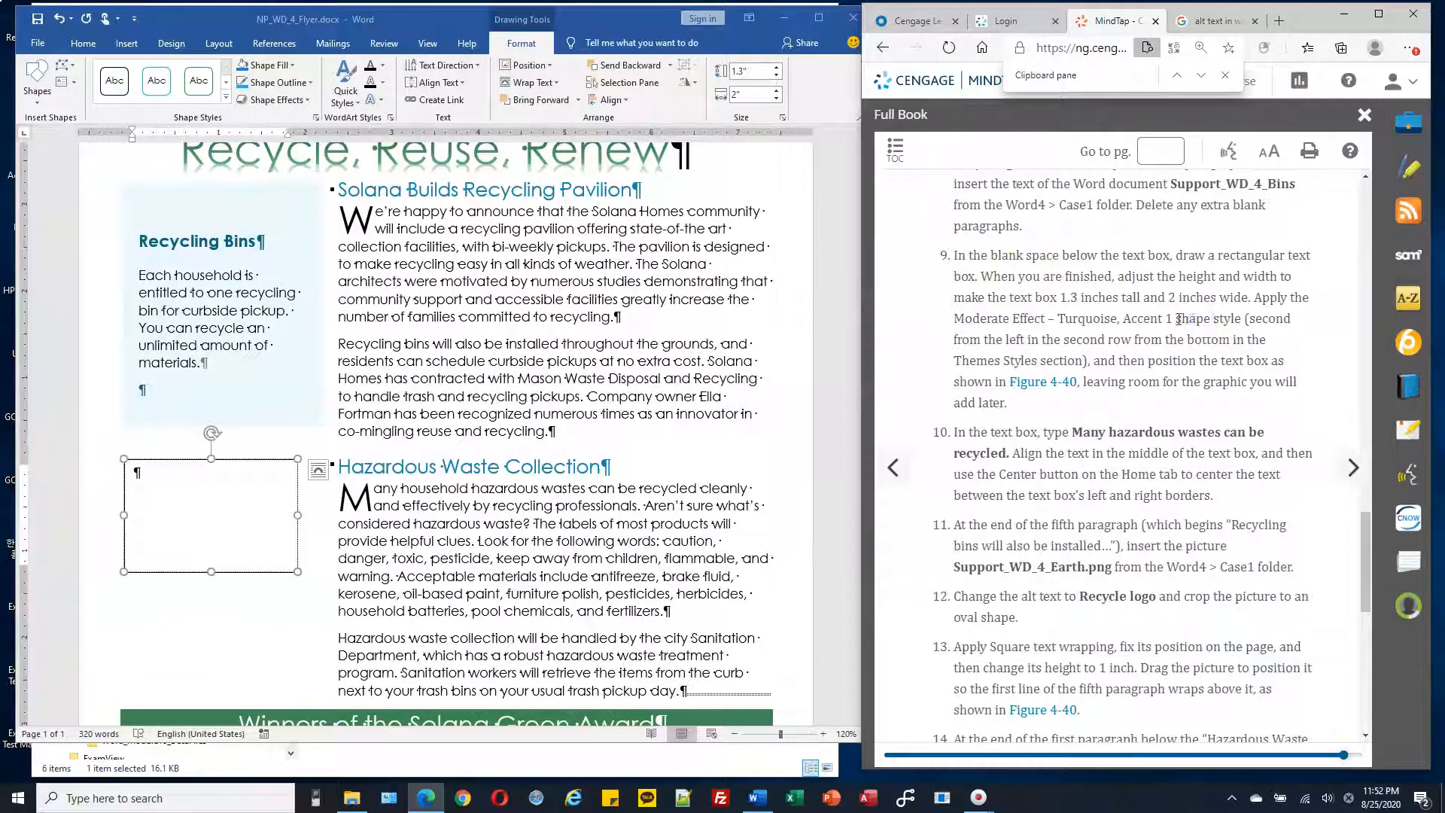
left_click_drag(1176, 319, 1241, 319)
left_click_drag(954, 317, 1173, 318)
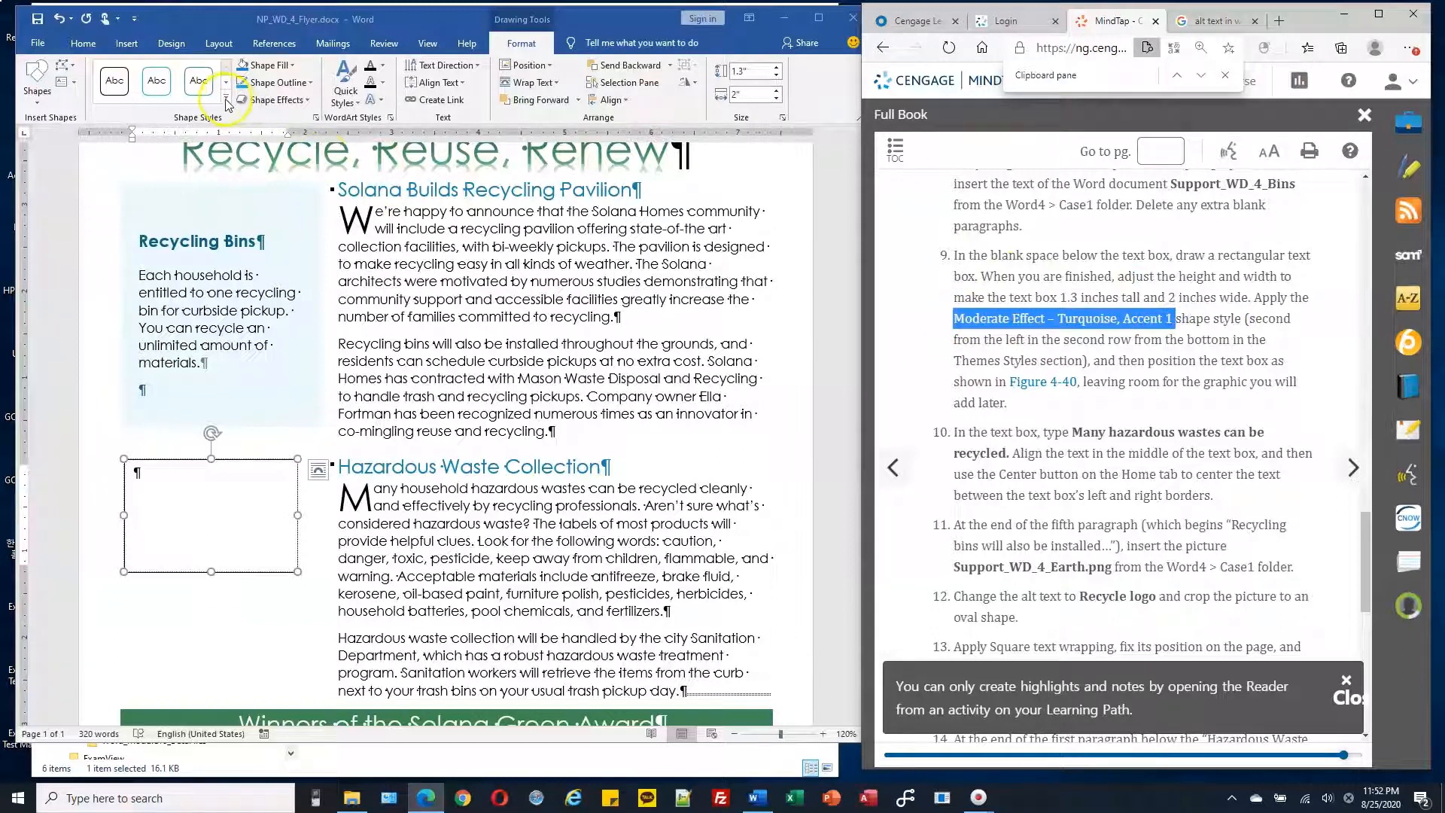
left_click(524, 55)
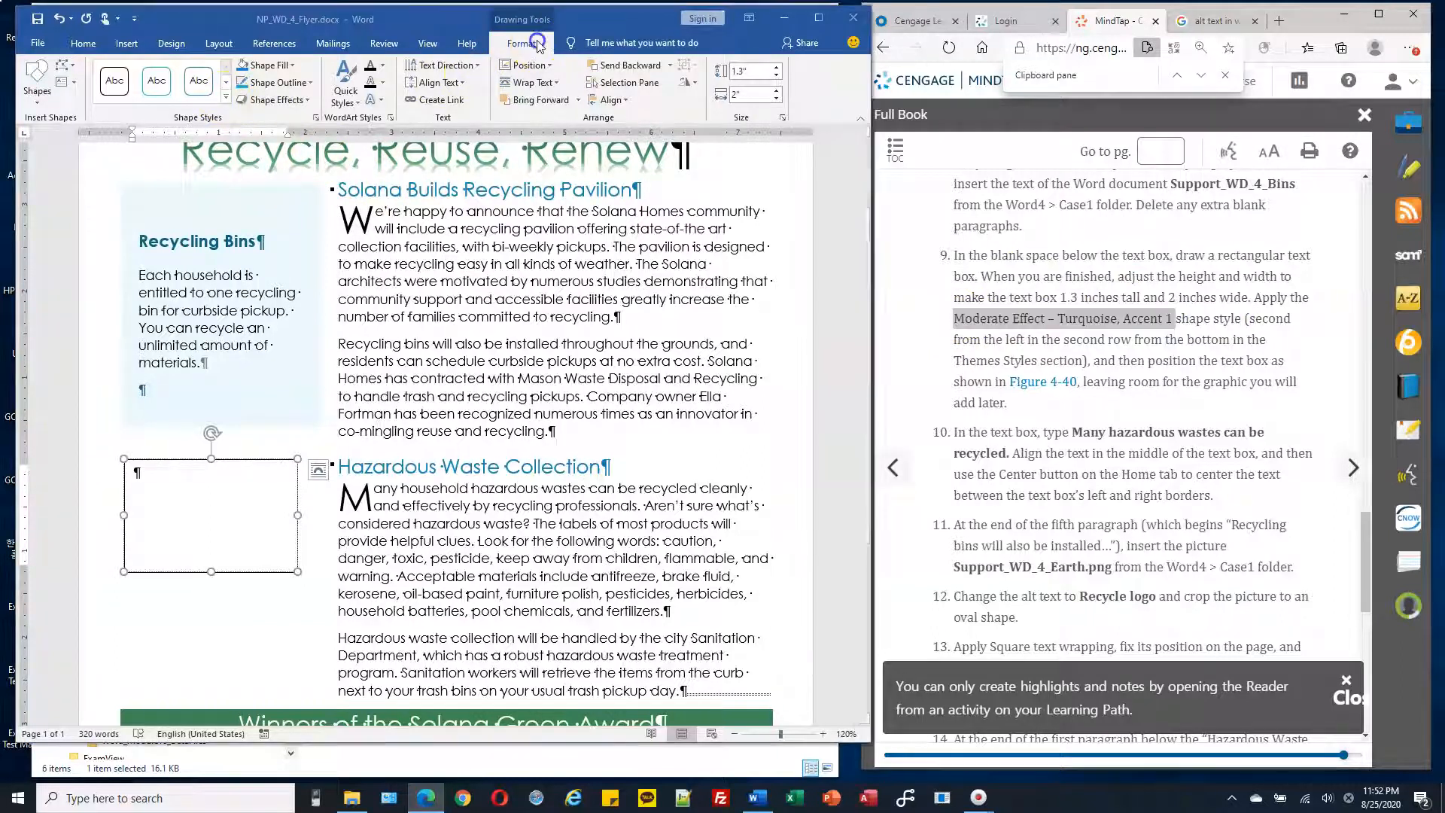
left_click(228, 101)
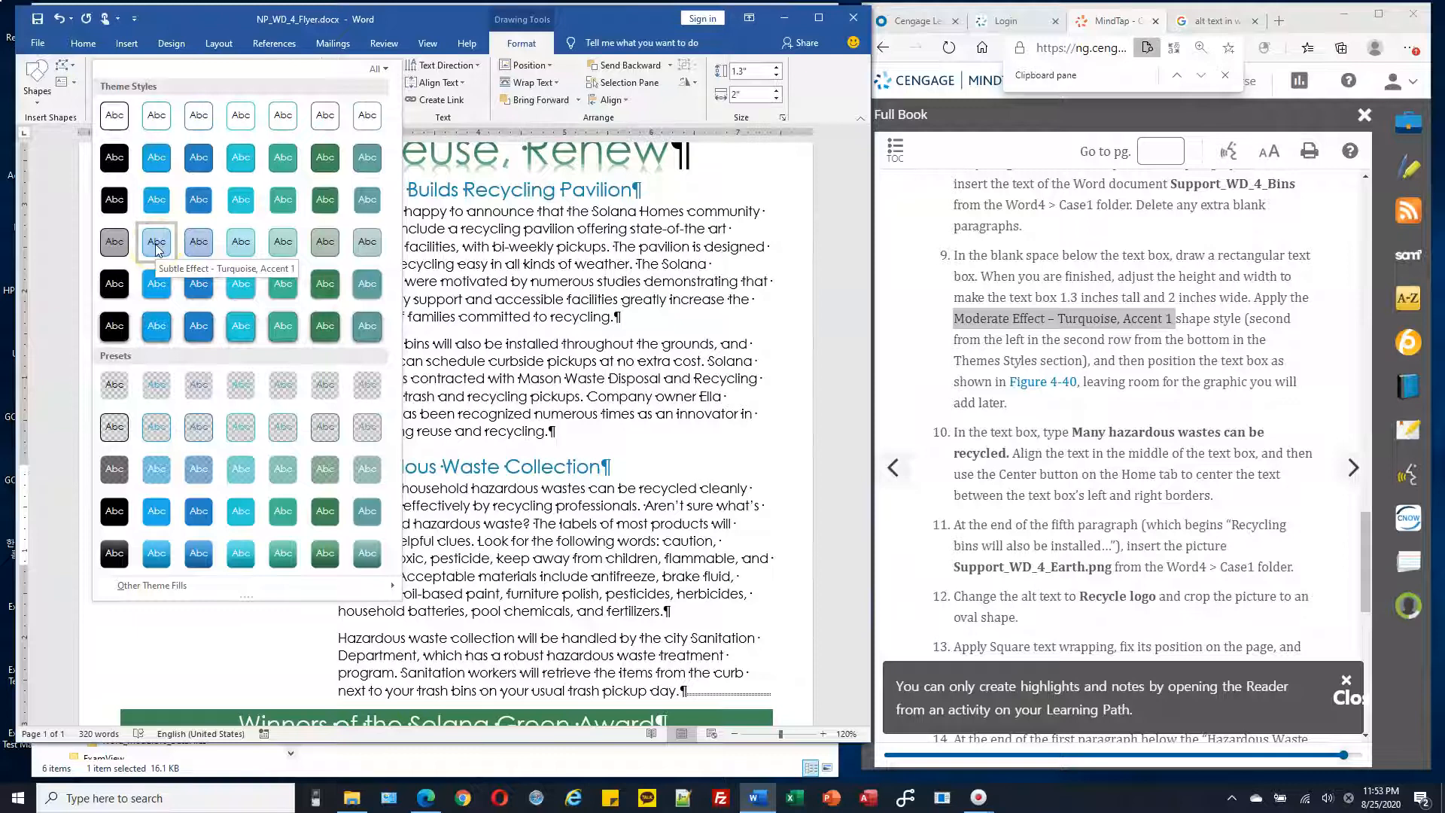
left_click(165, 325)
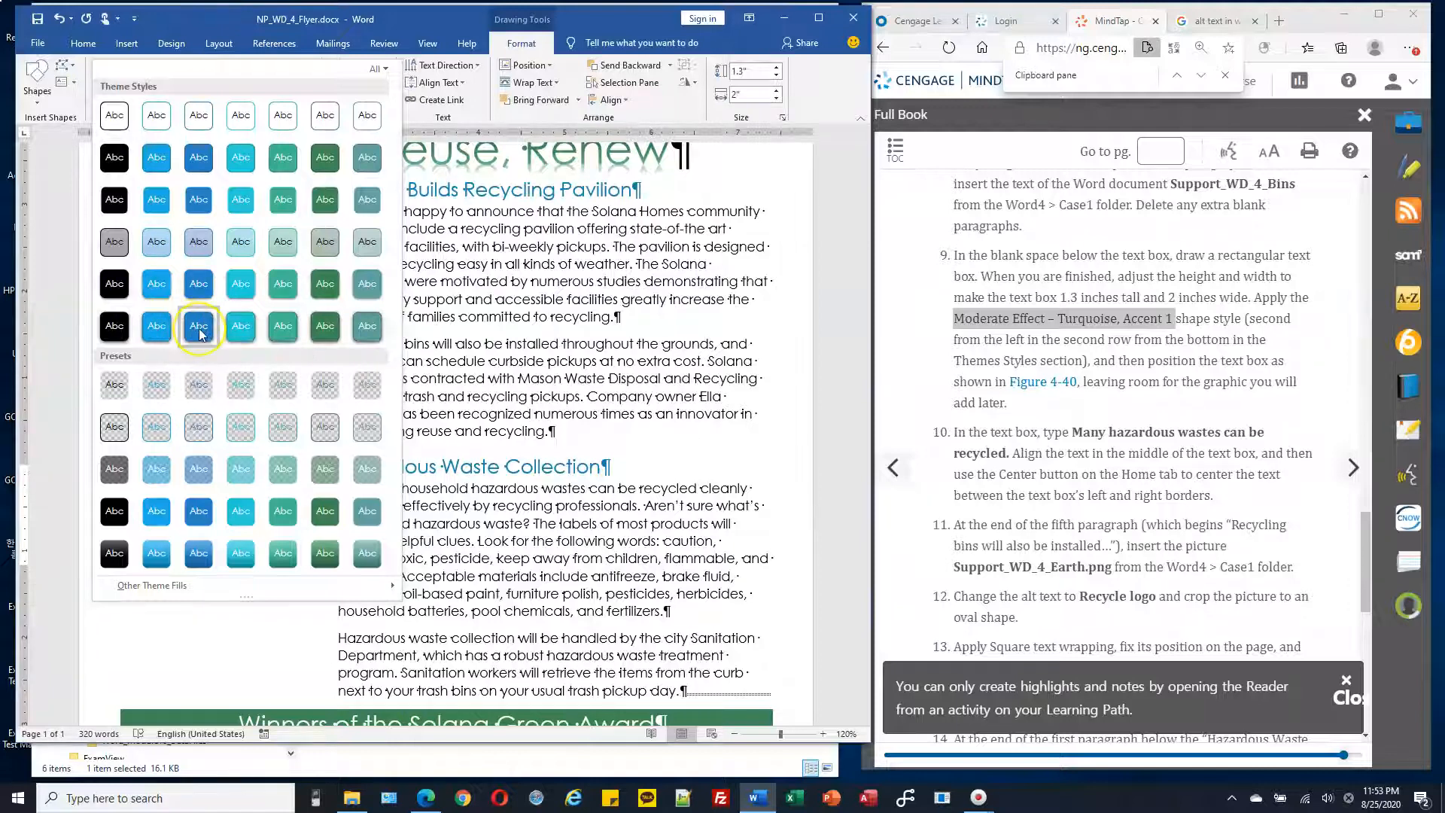
left_click(199, 331)
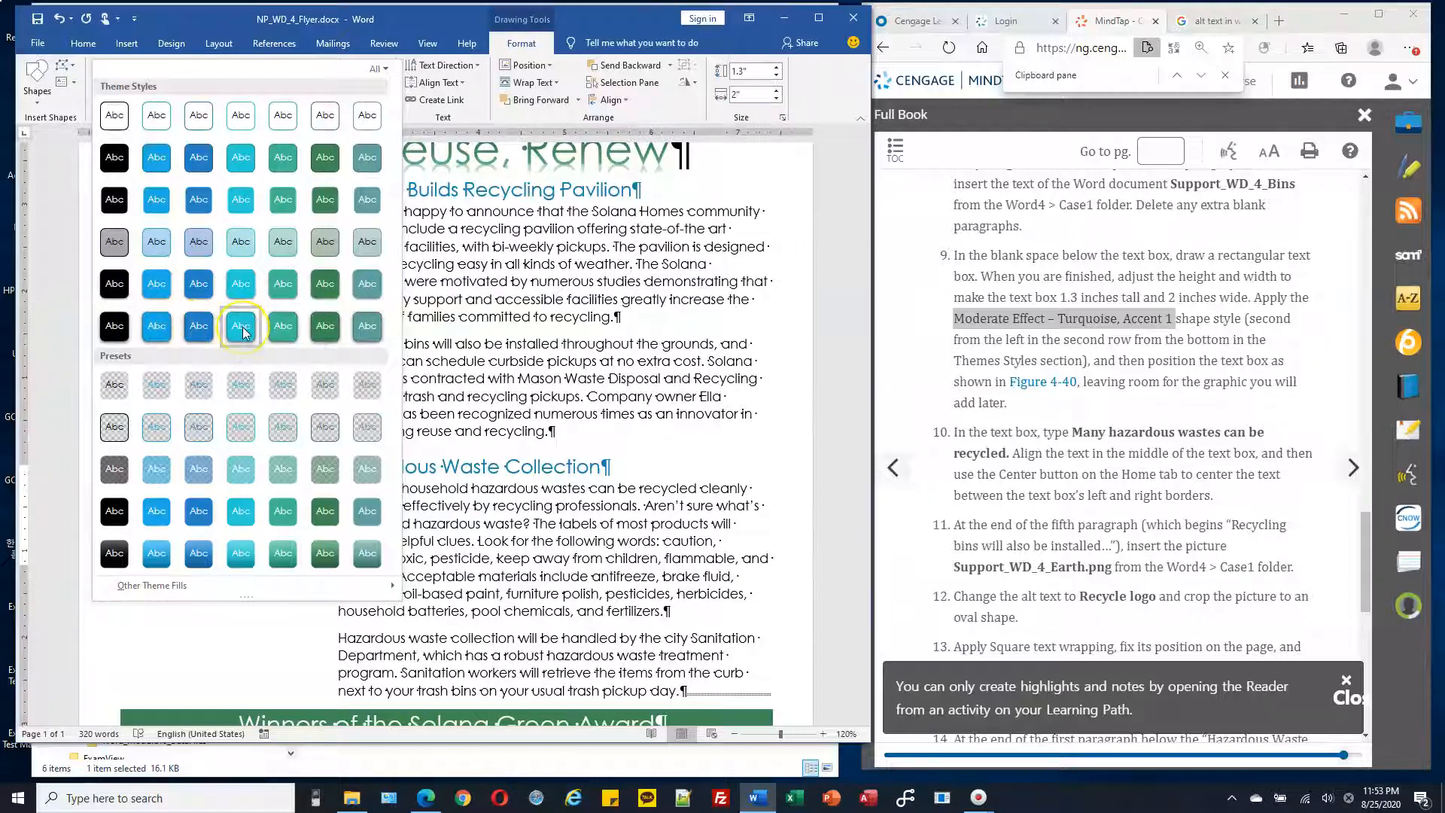
left_click(316, 331)
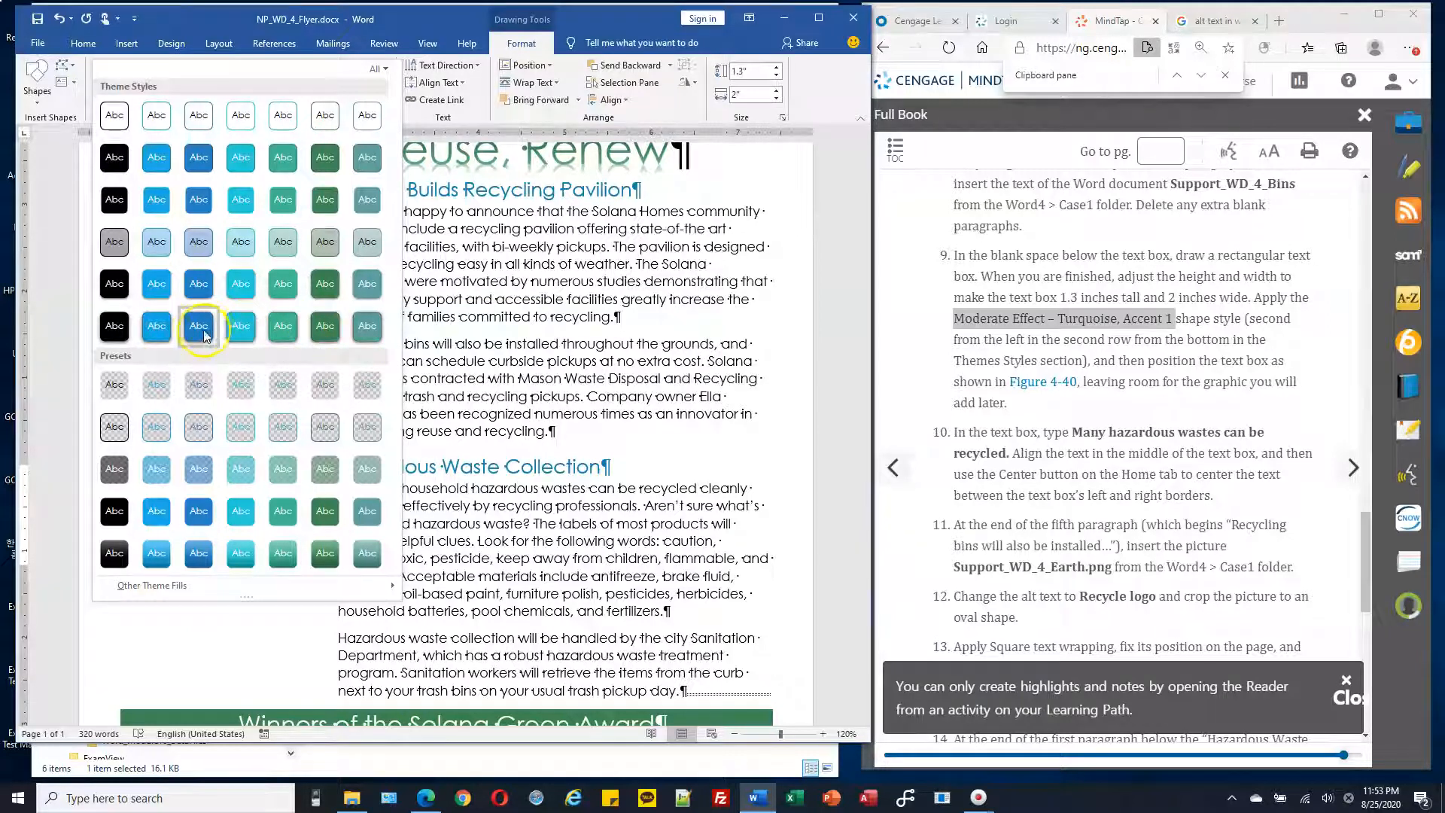
left_click(156, 286)
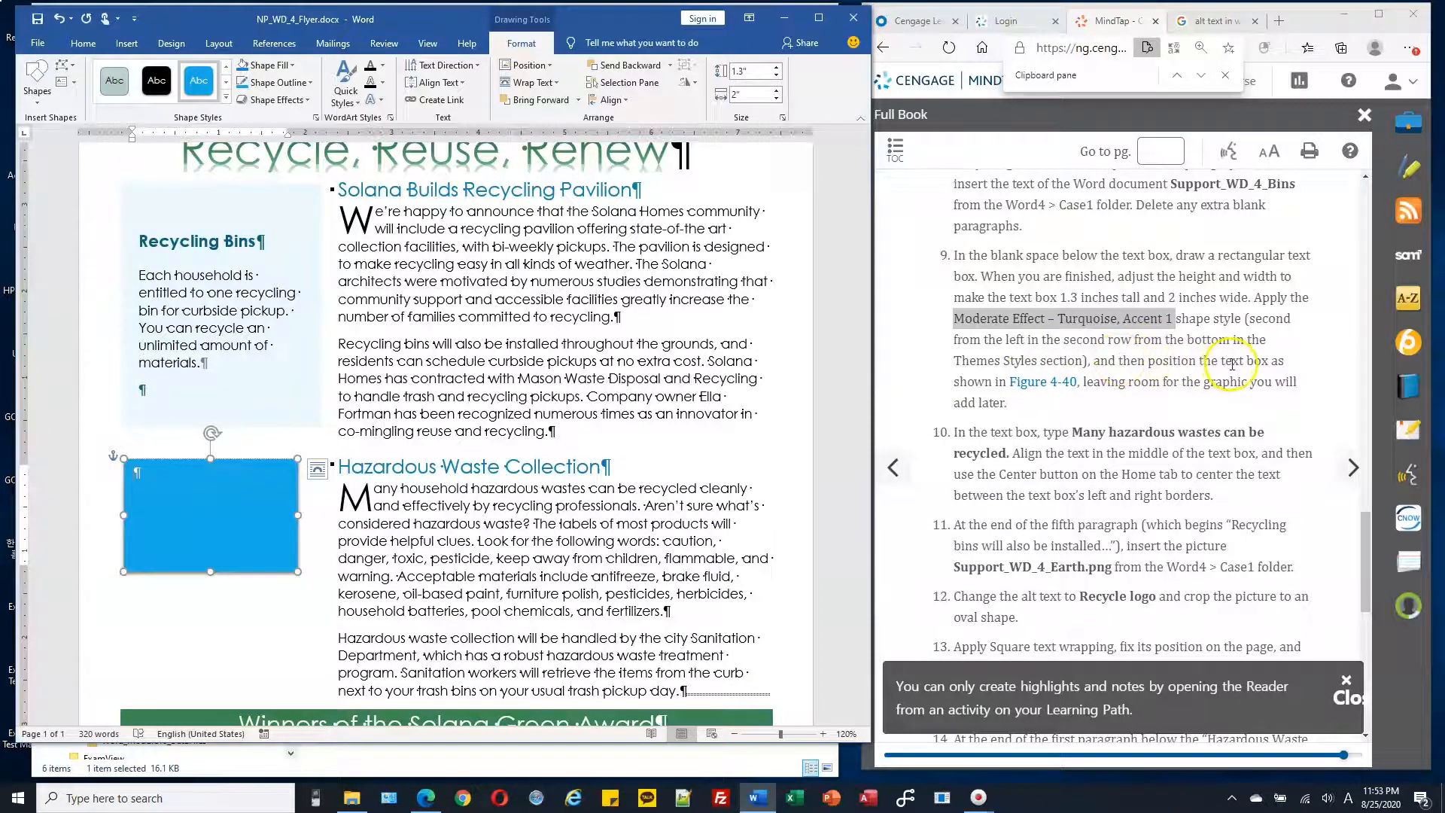
- Move the turquoise text box down to just above the "Winners of the Solana Green Award" banner, as in Figure 4-40, leaving room for a graphic
left_click(1048, 391)
scroll(1053, 422, "down", 5)
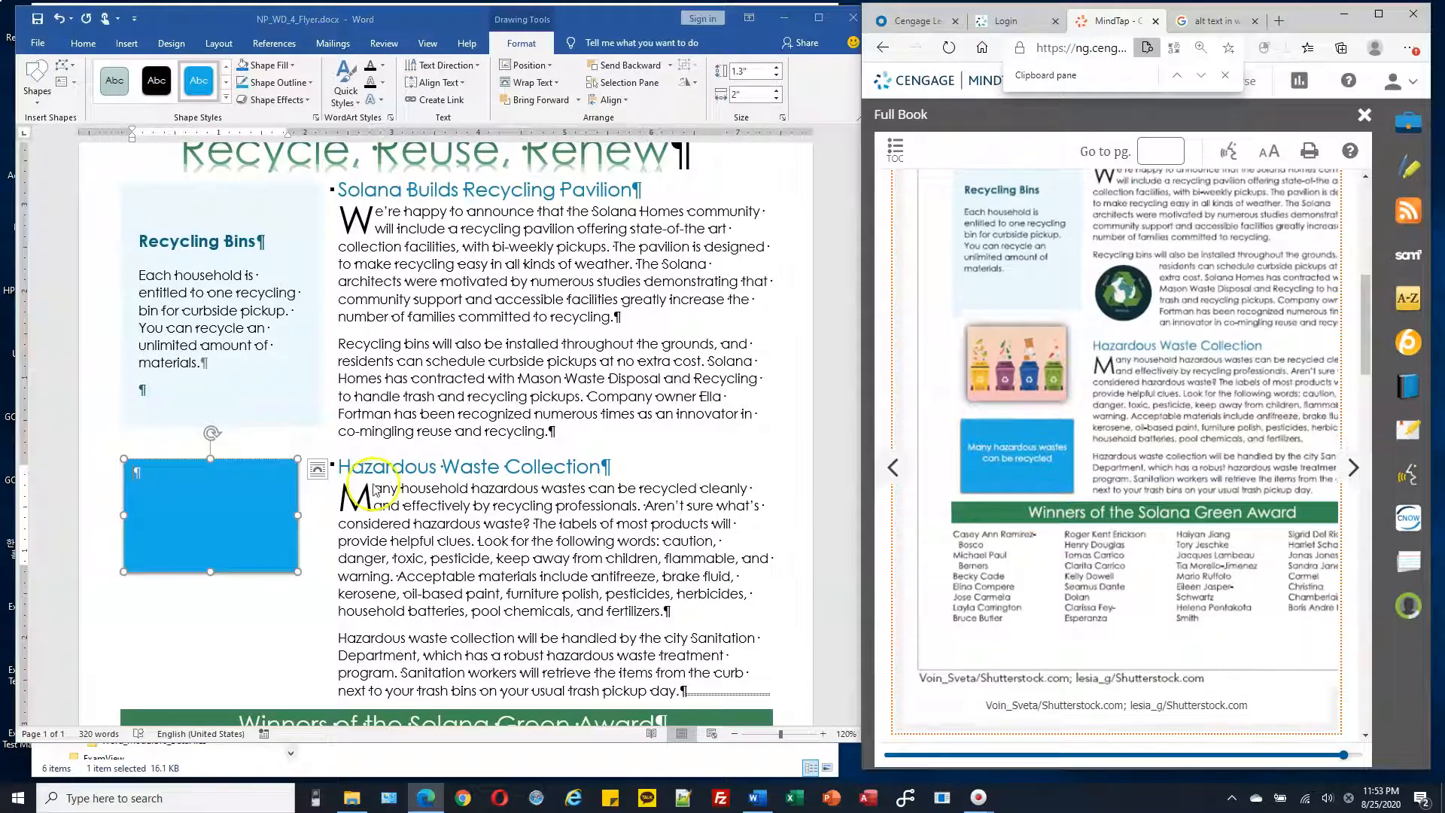
left_click(226, 527)
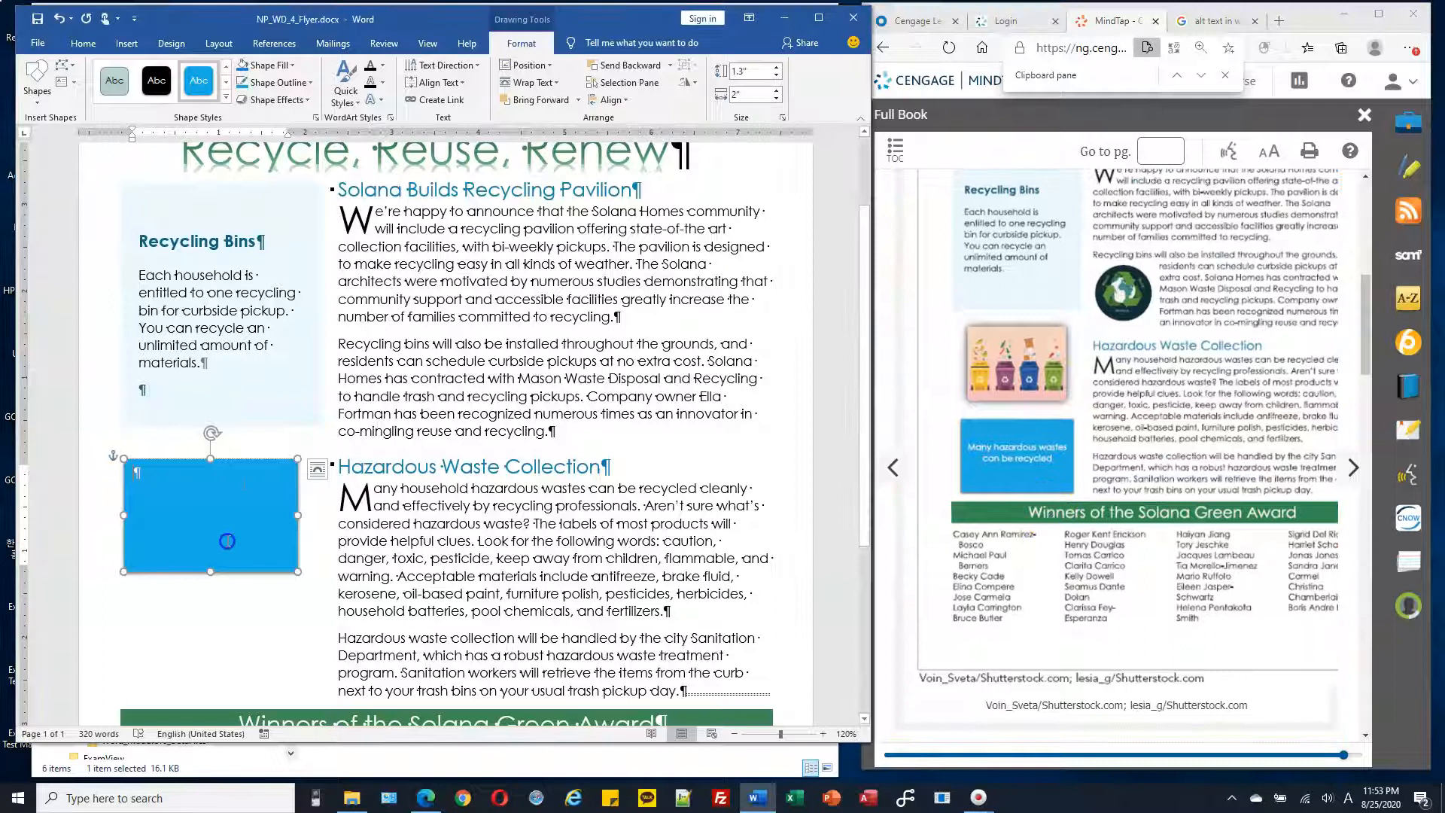
left_click(242, 457)
left_click_drag(241, 458, 247, 579)
left_click(352, 688)
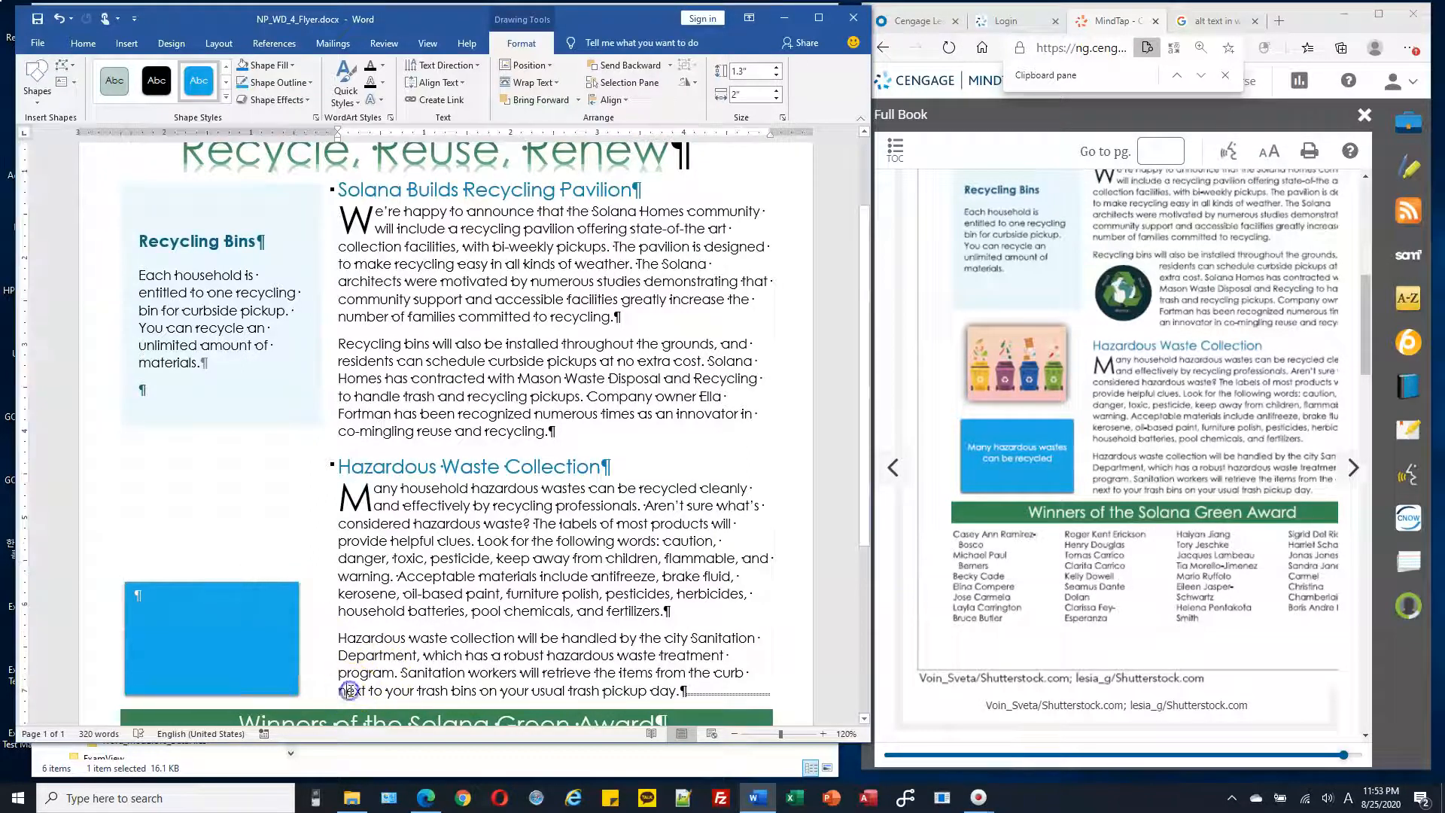
- Enter "Many hazardous wastes can be recycled." in the turquoise text box, following textbook step 10
scroll(1037, 361, "down", 5)
scroll(1038, 360, "down", 10)
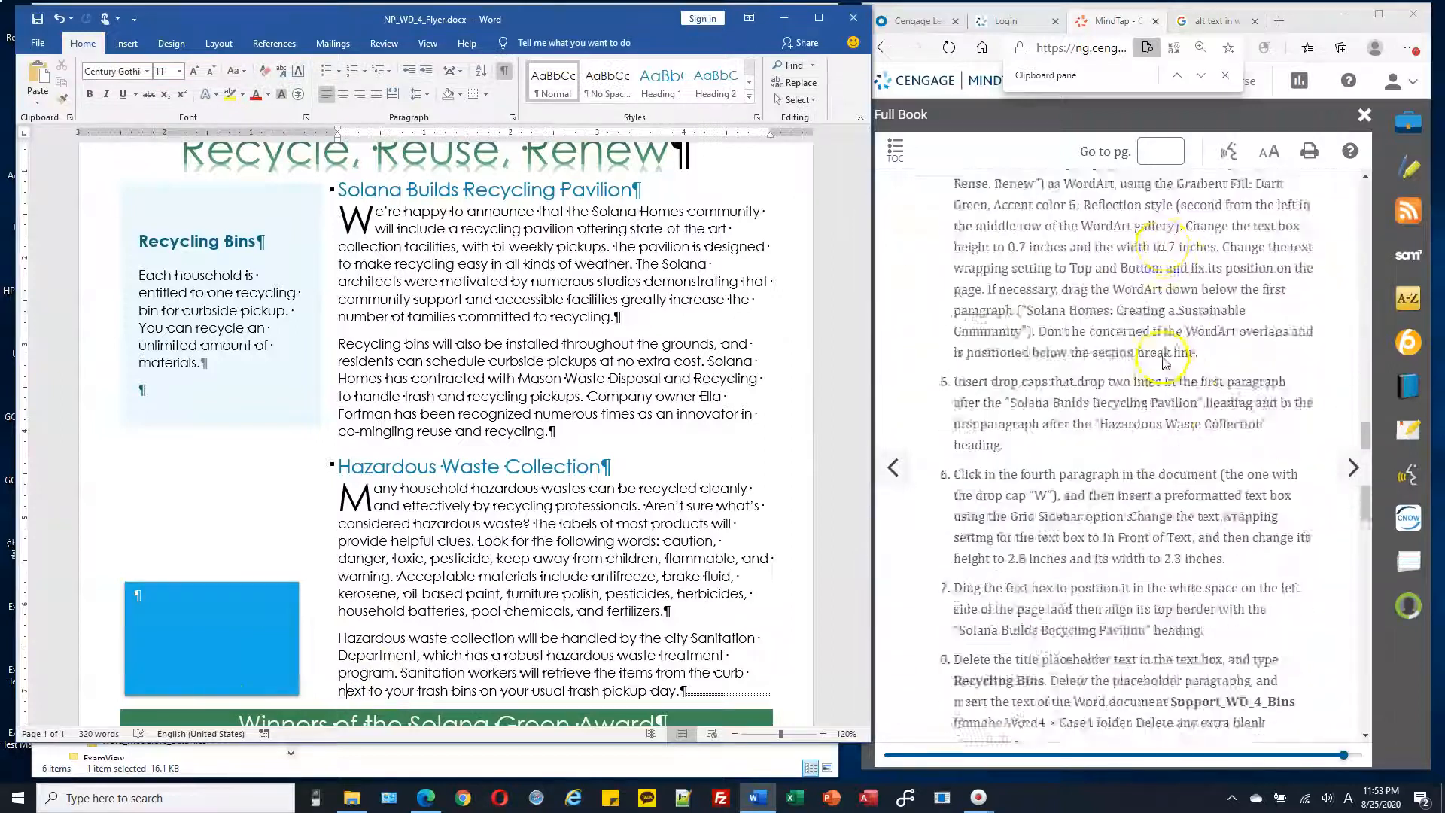
scroll(1169, 353, "down", 3)
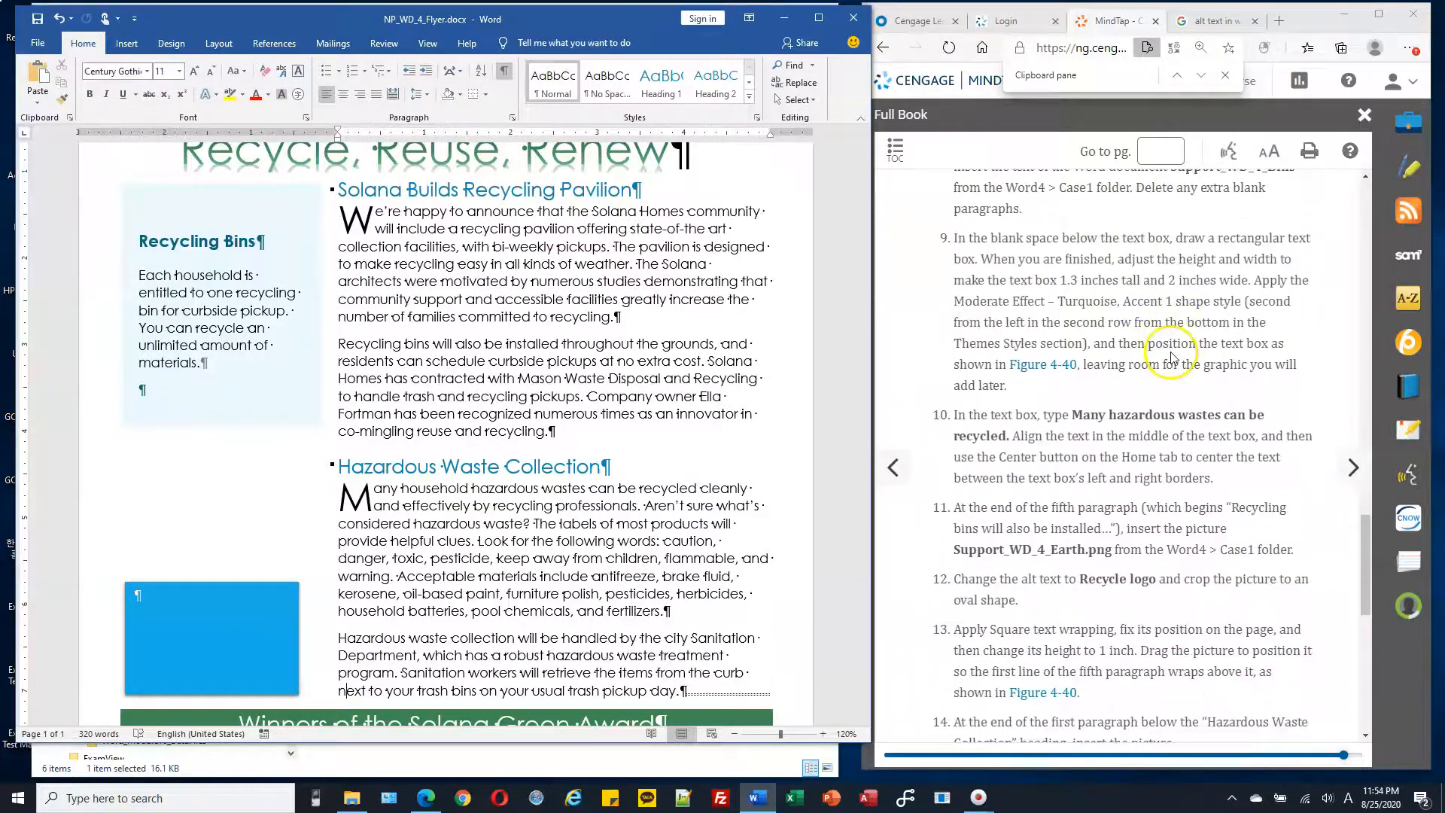
left_click(1124, 284)
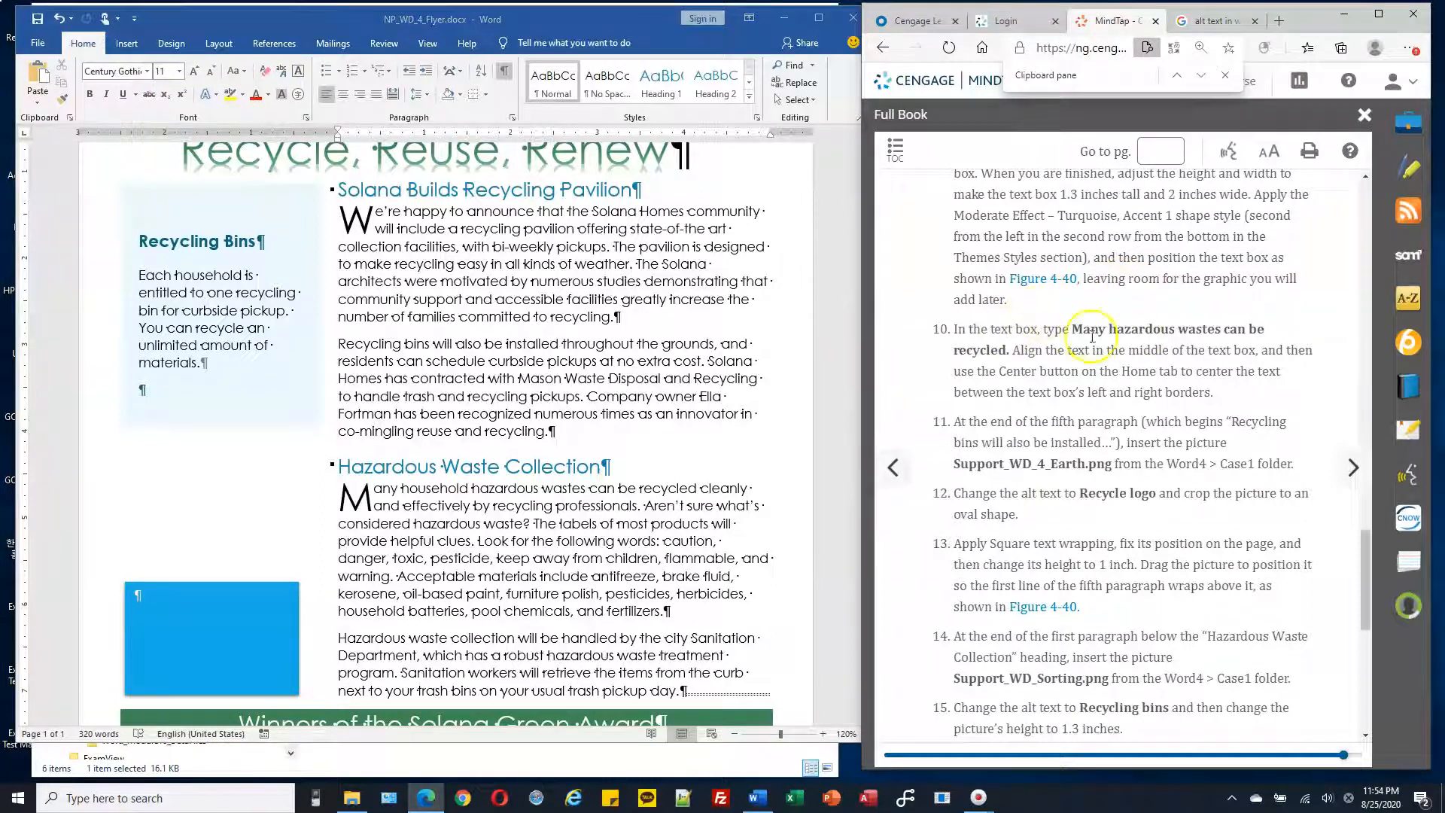
left_click(218, 616)
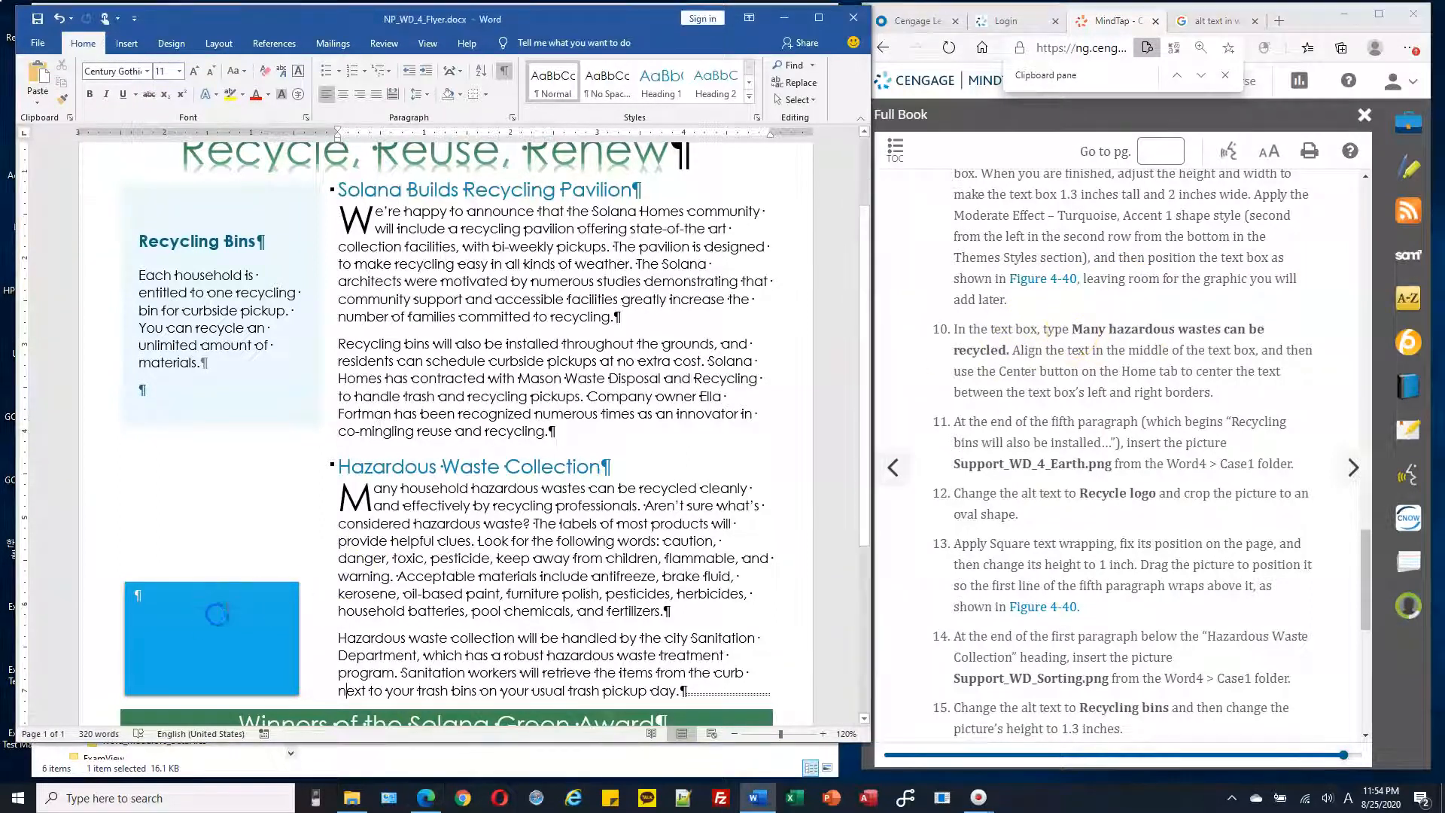
left_click(181, 600)
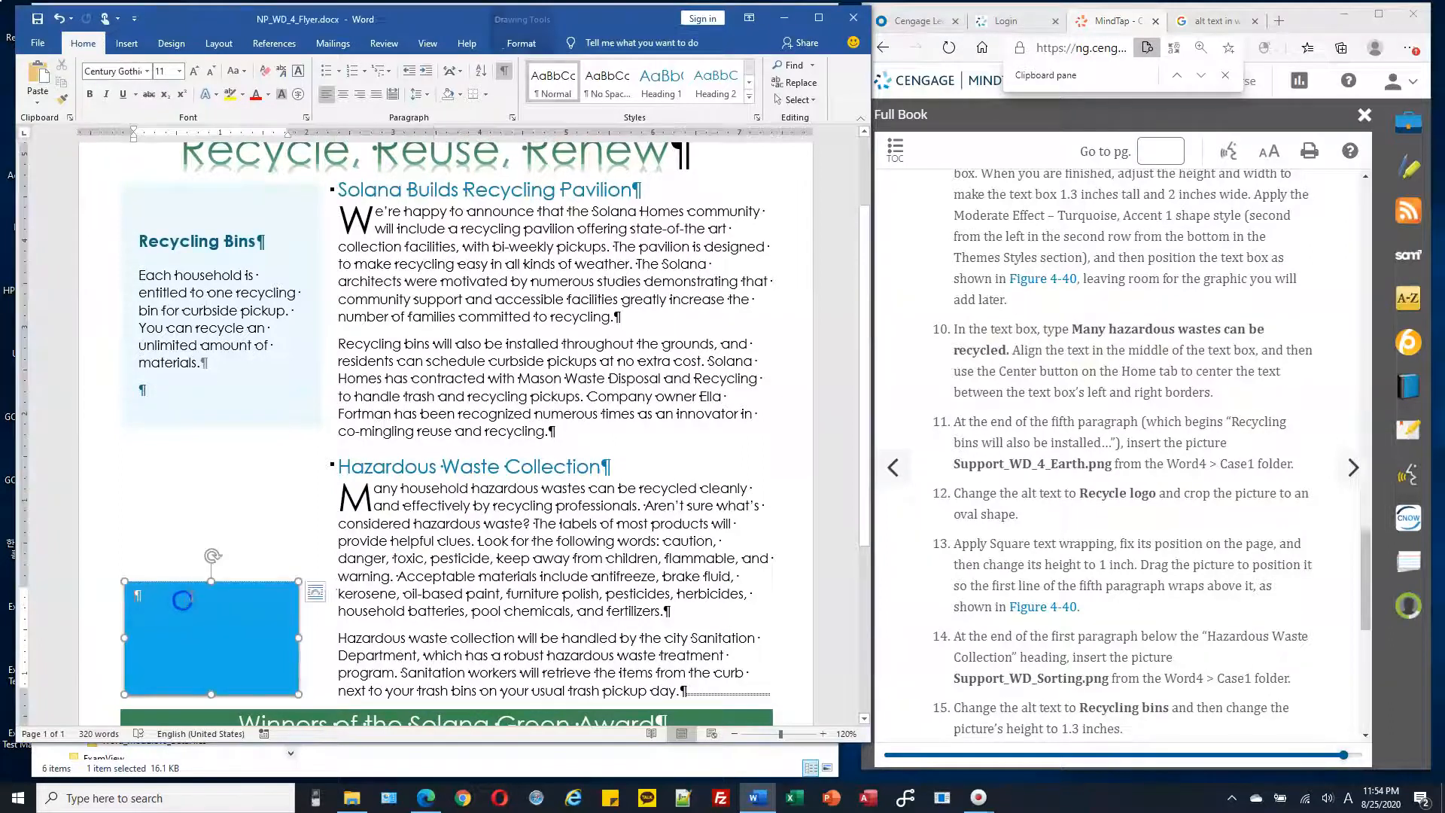
type("Many")
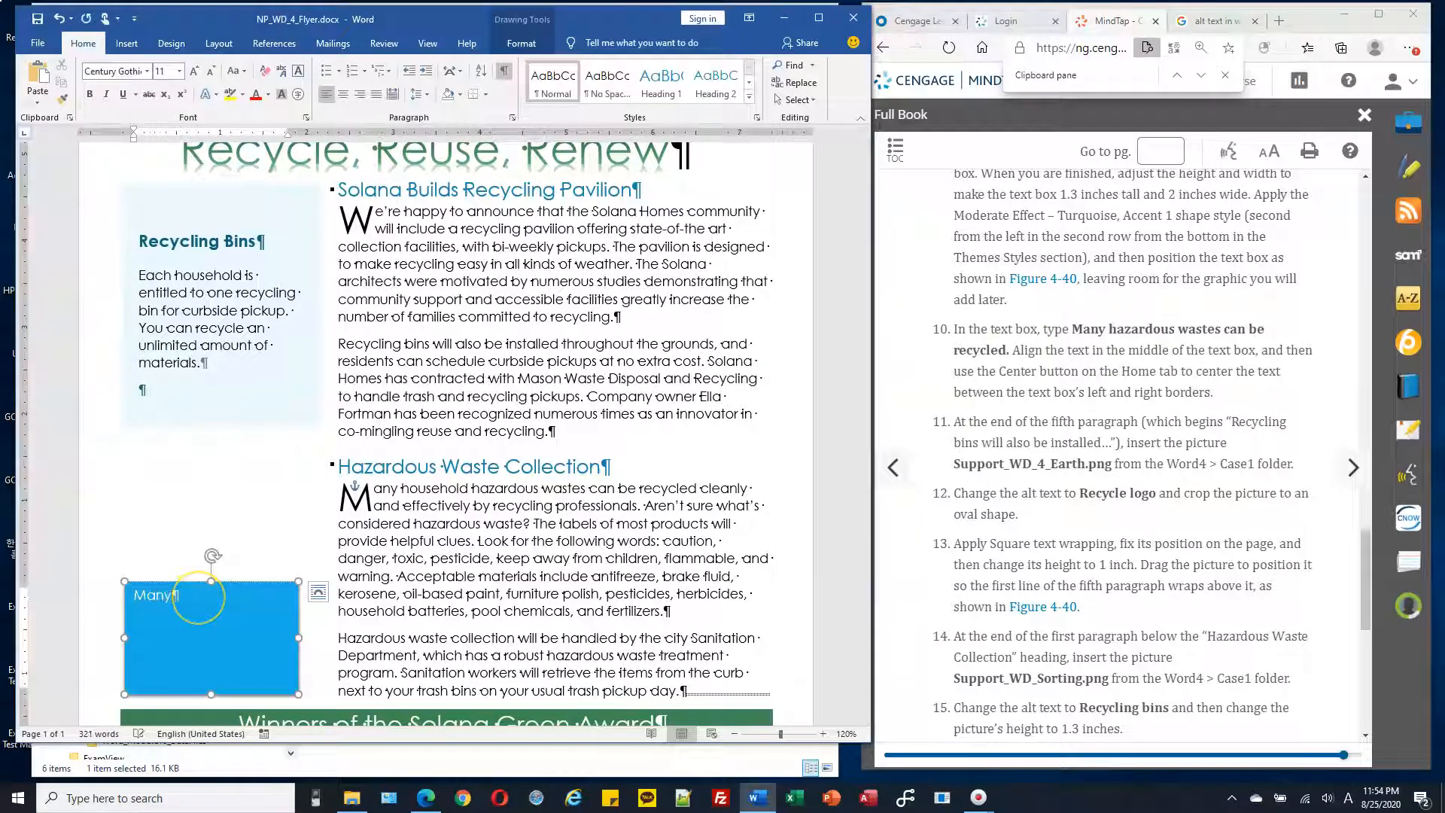
type(" hazardous wastes ca")
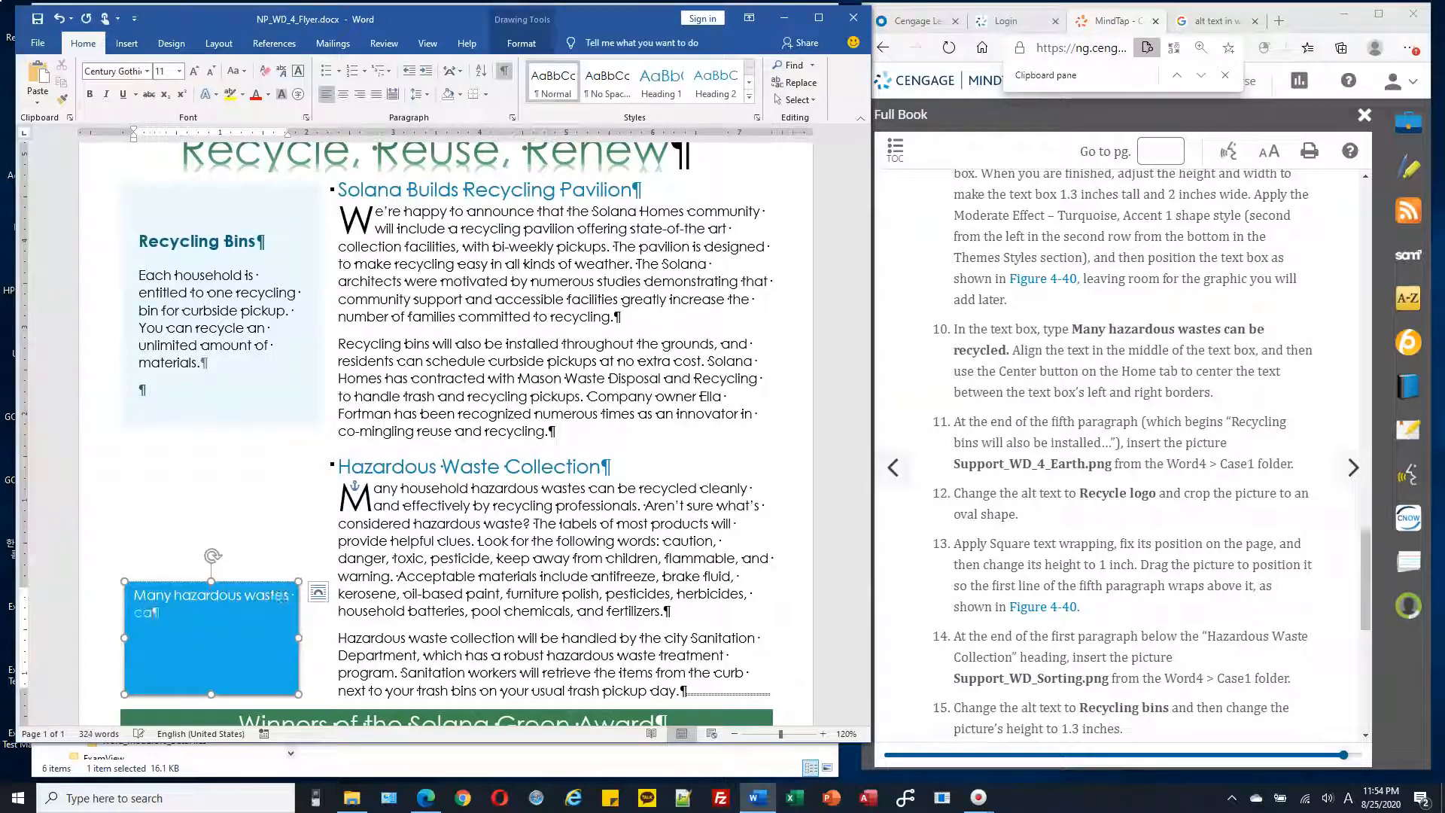
type("n be rec")
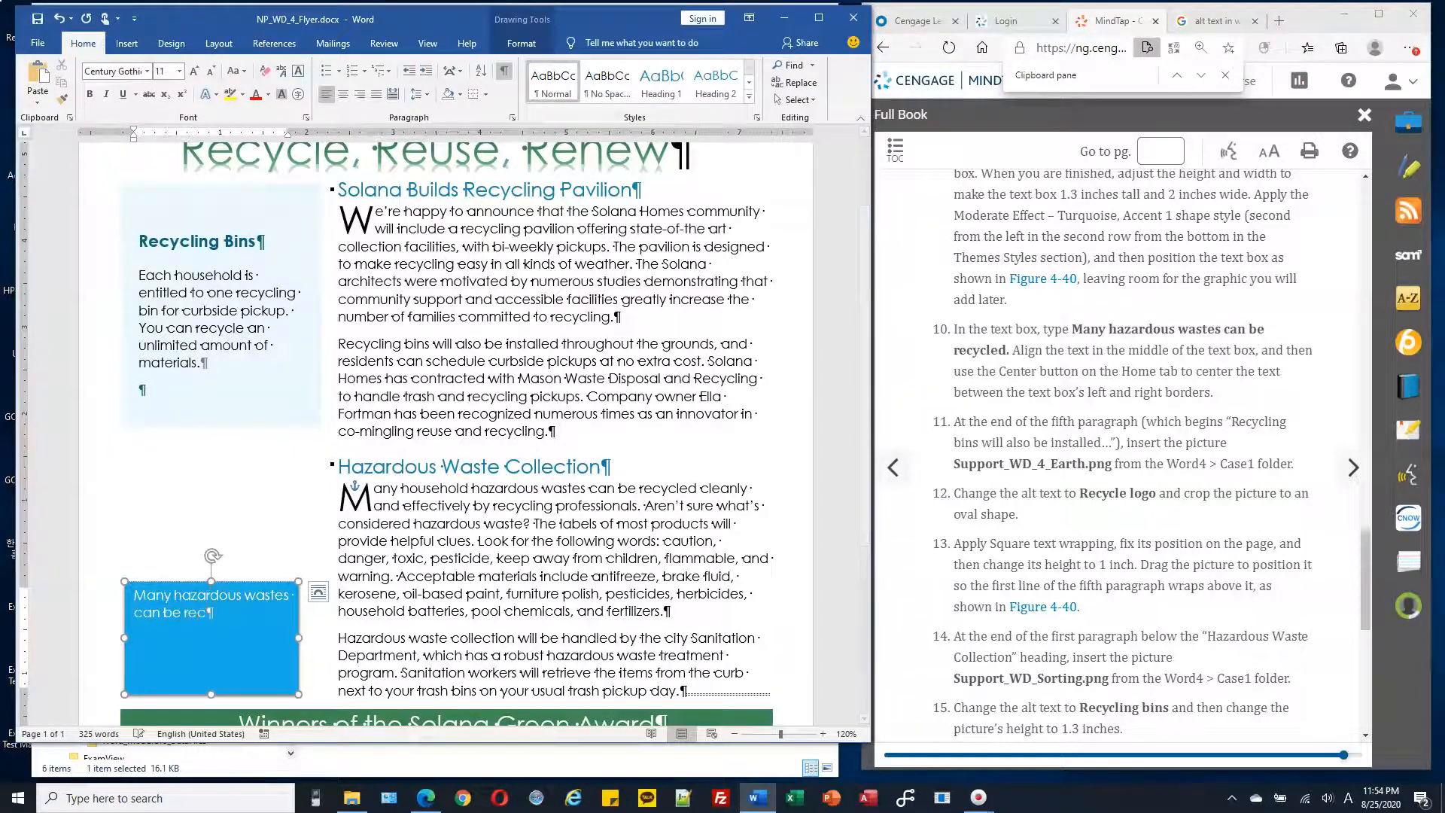
type("ycled.")
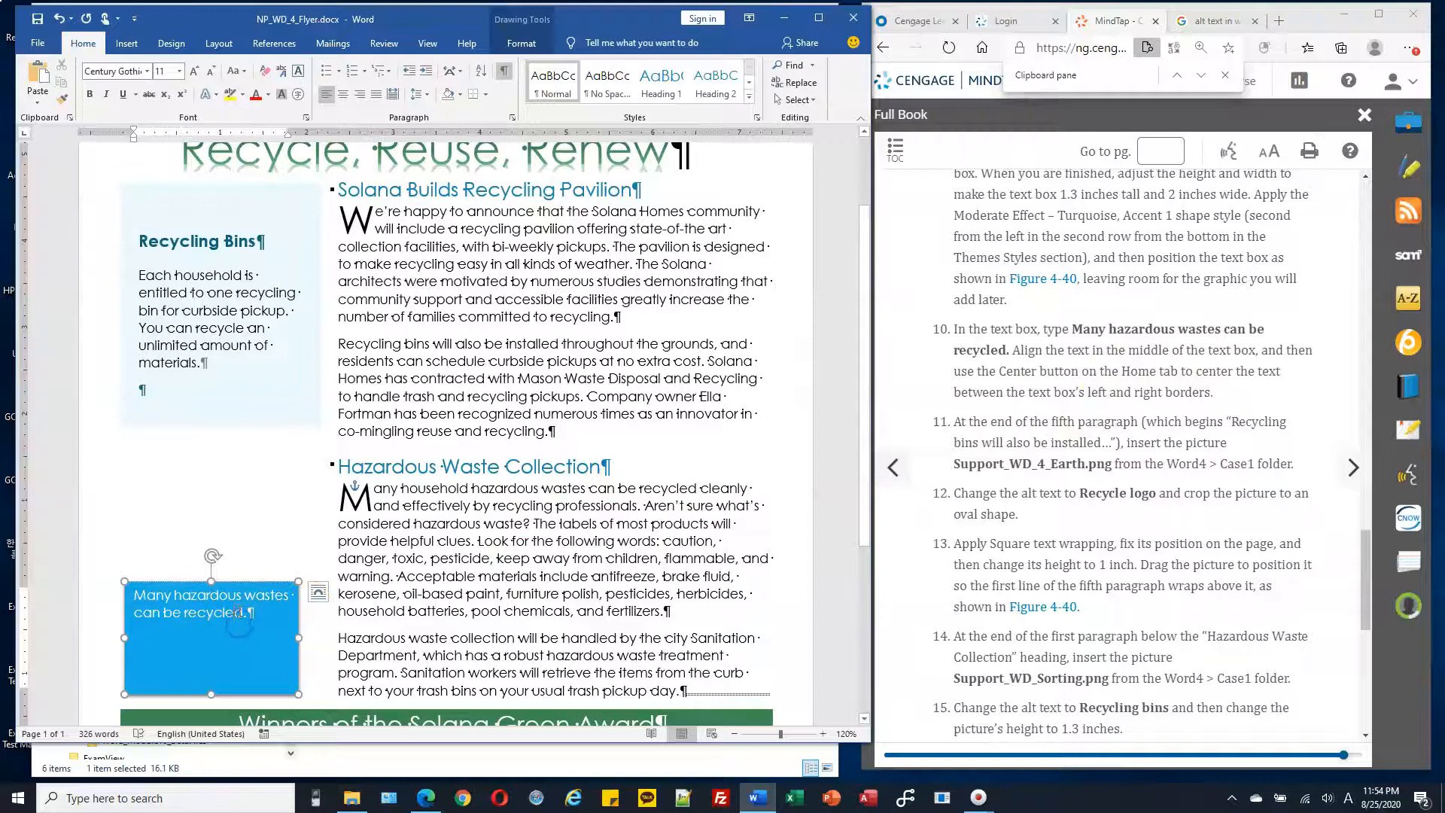
- Align the text vertically to the middle of the turquoise "Many hazardous wastes can be recycled." text box
left_click(526, 46)
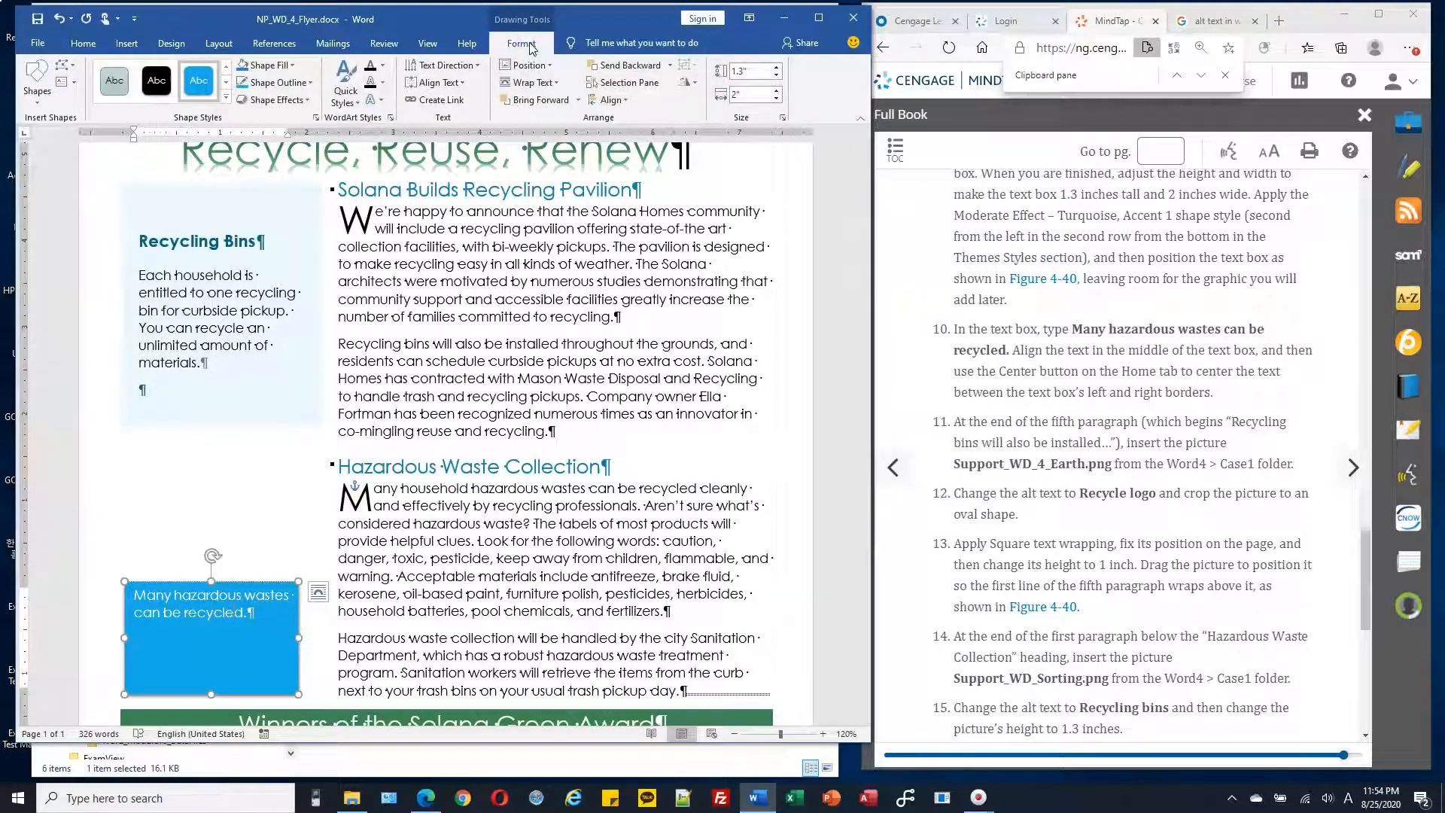
left_click(460, 83)
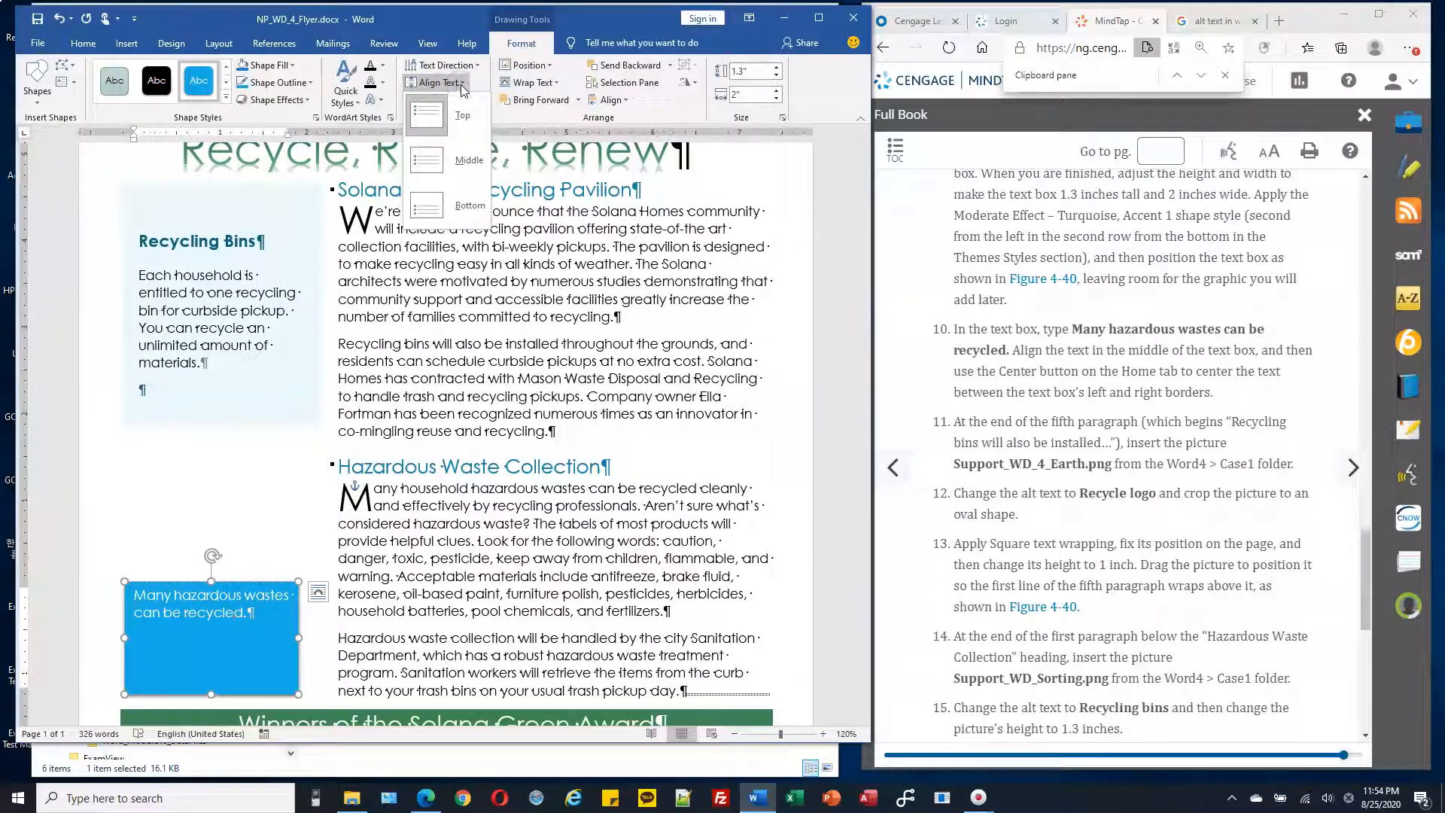
left_click(467, 167)
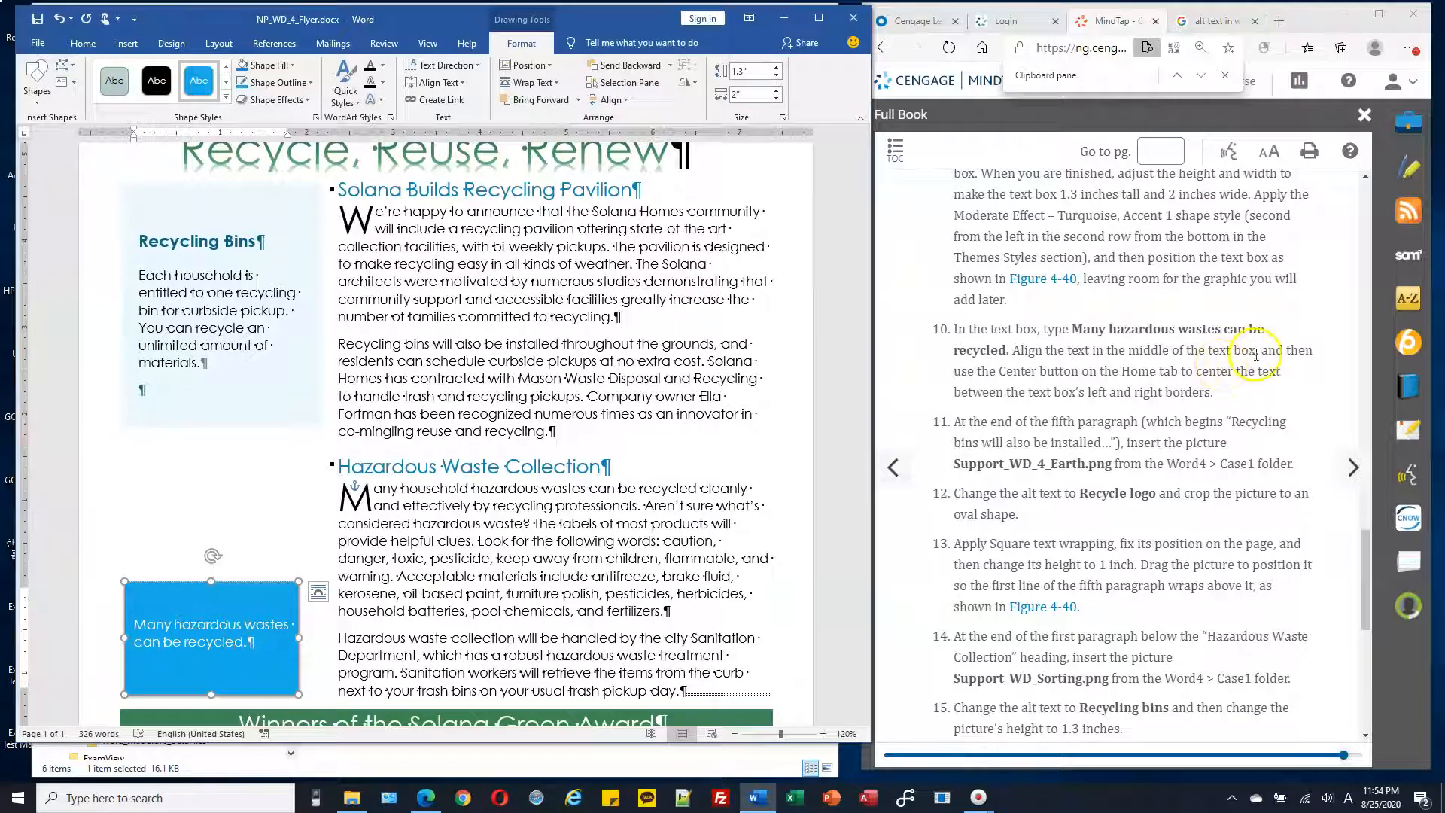
- Center the turquoise text box's text between its left and right borders, as textbook step 10 requires
left_click_drag(980, 374, 1089, 372)
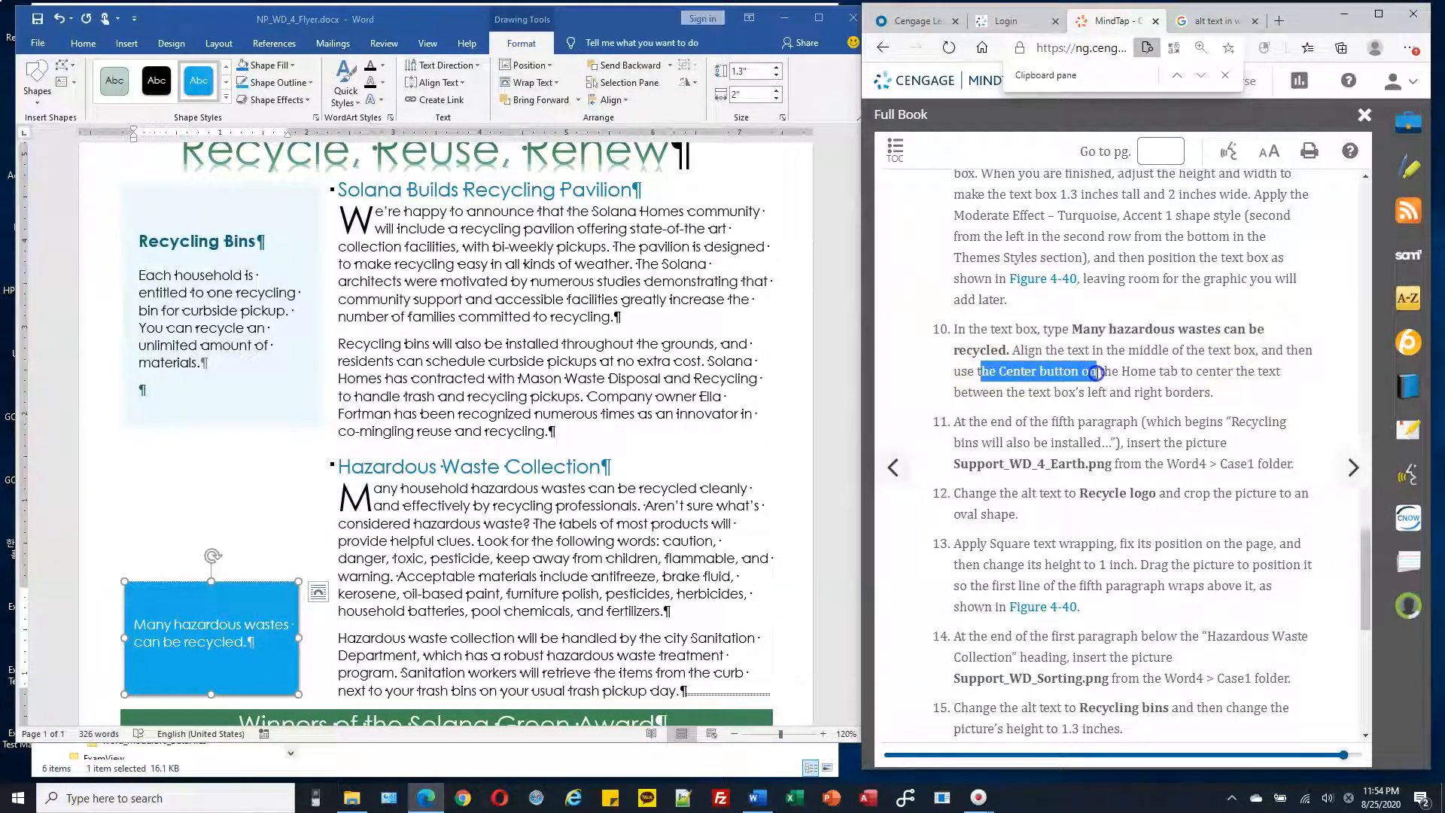
left_click_drag(1095, 372, 1097, 373)
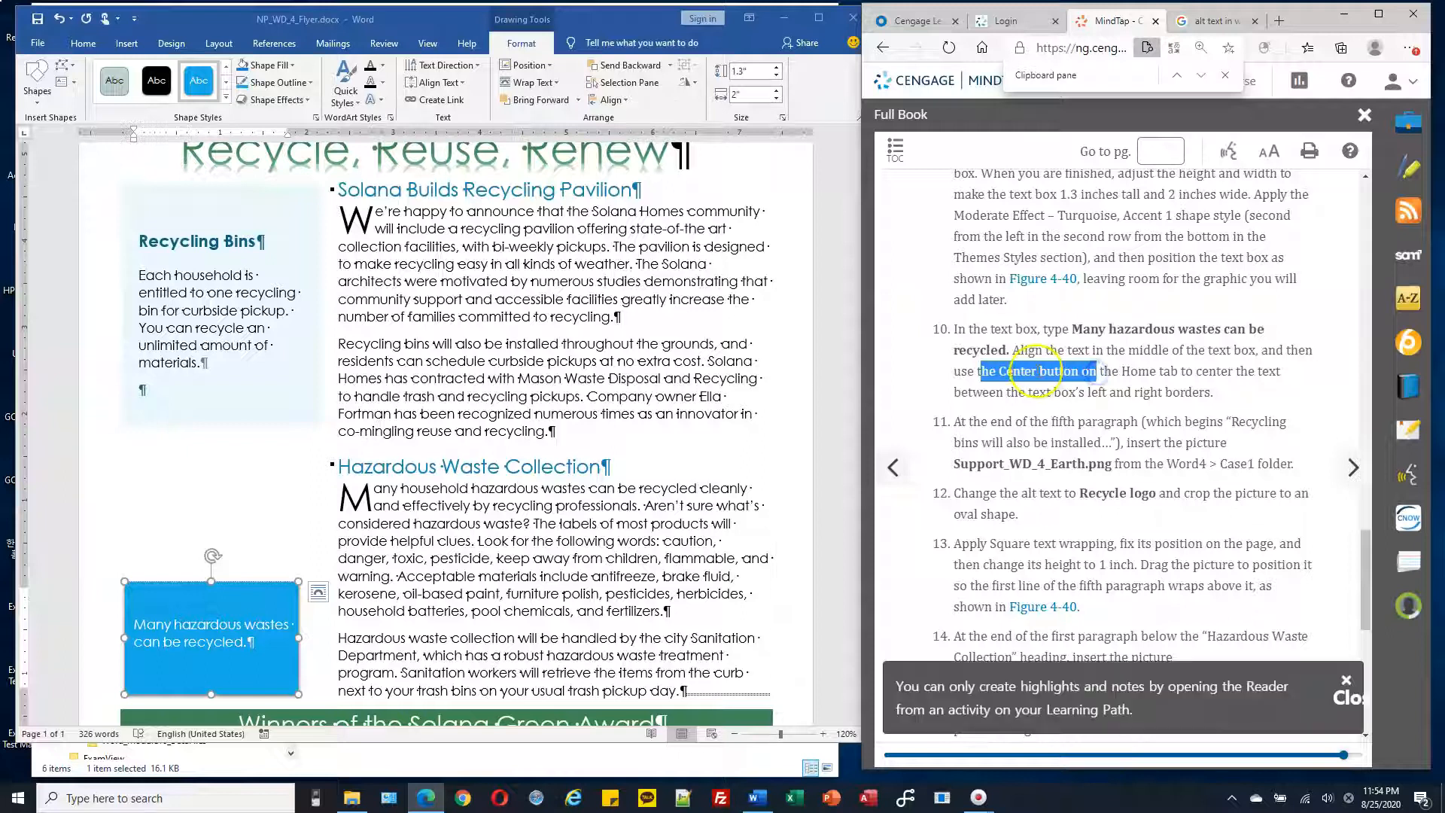
left_click_drag(999, 373, 1081, 373)
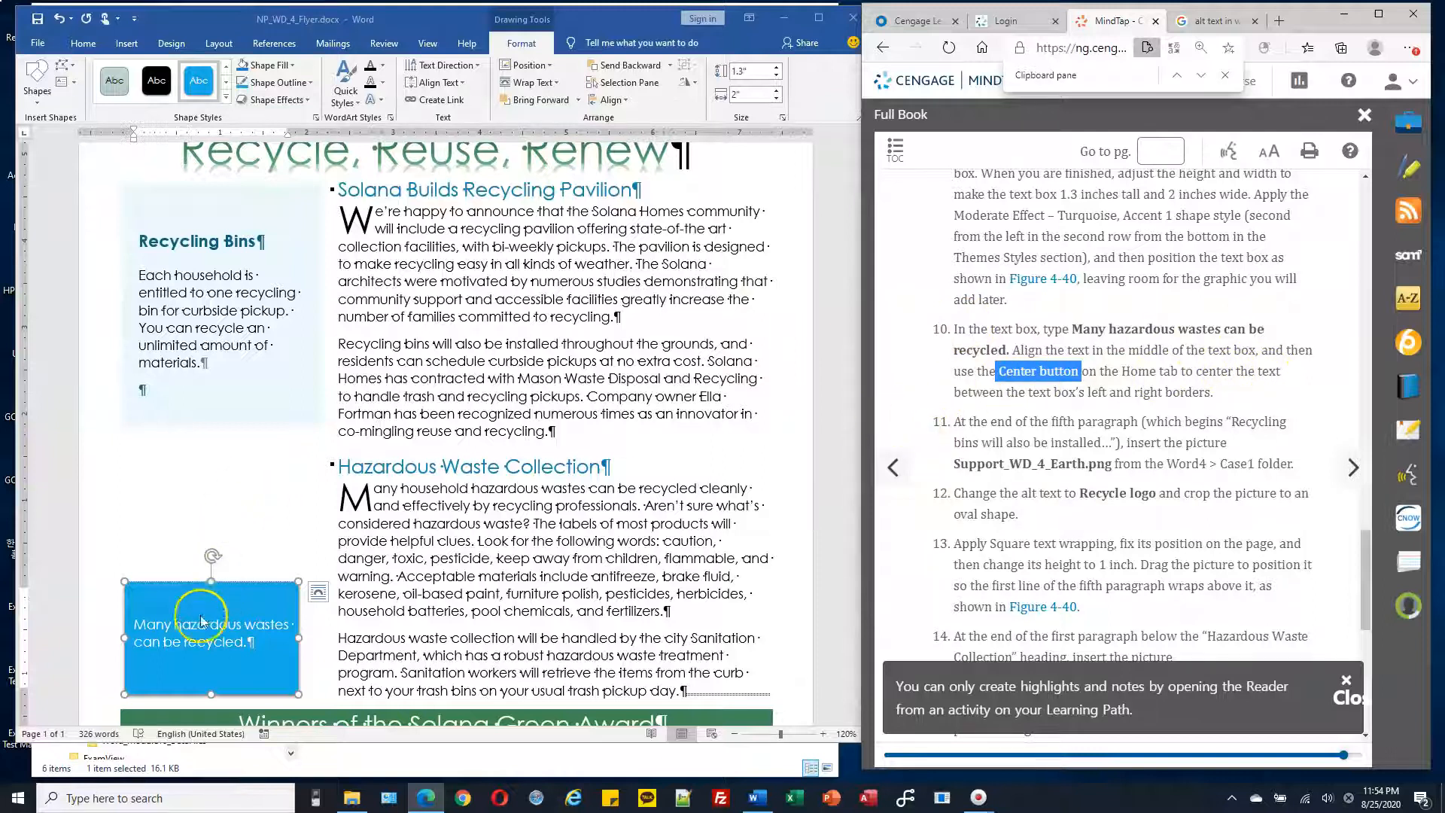
left_click(170, 622)
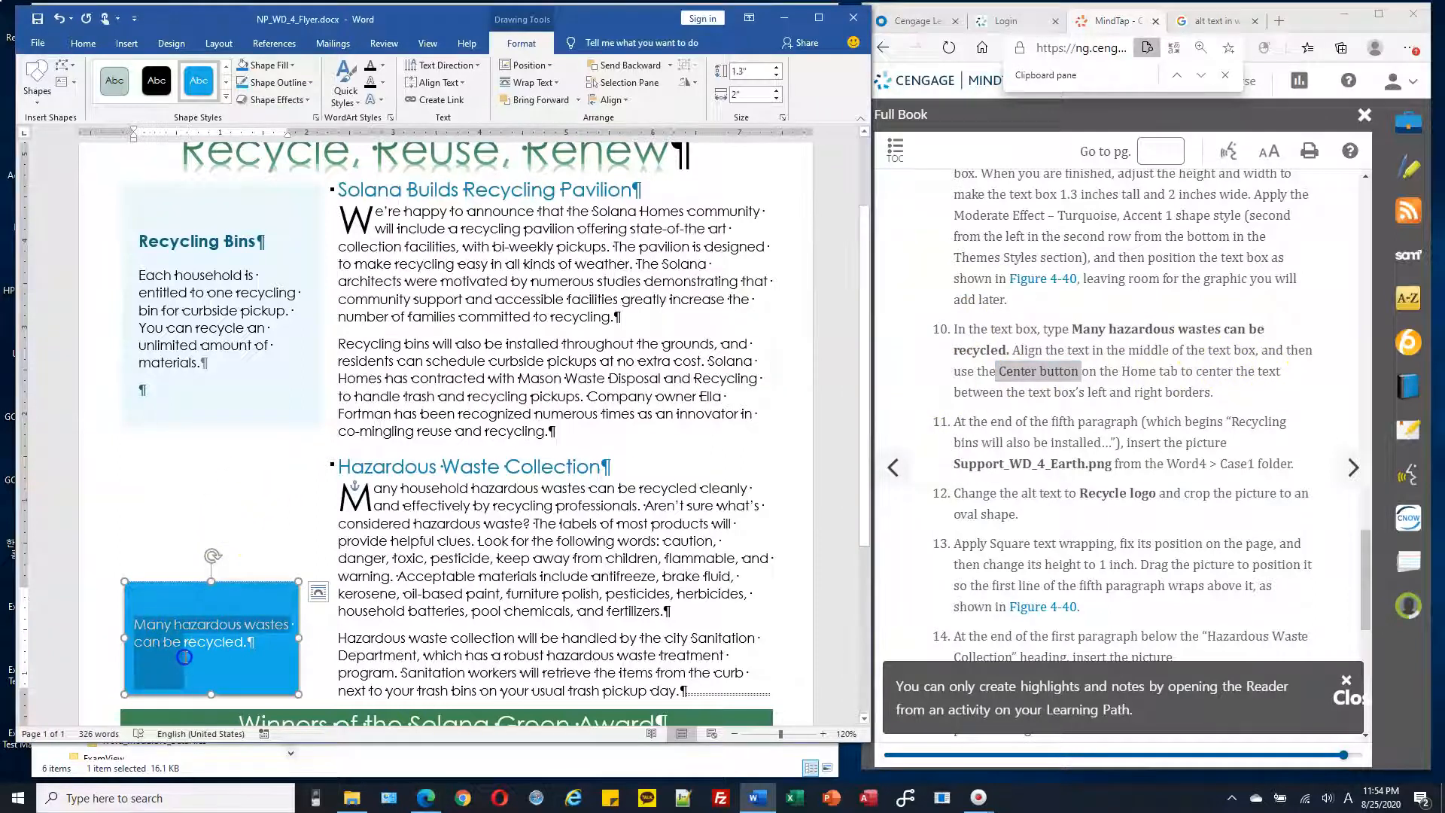
left_click(82, 44)
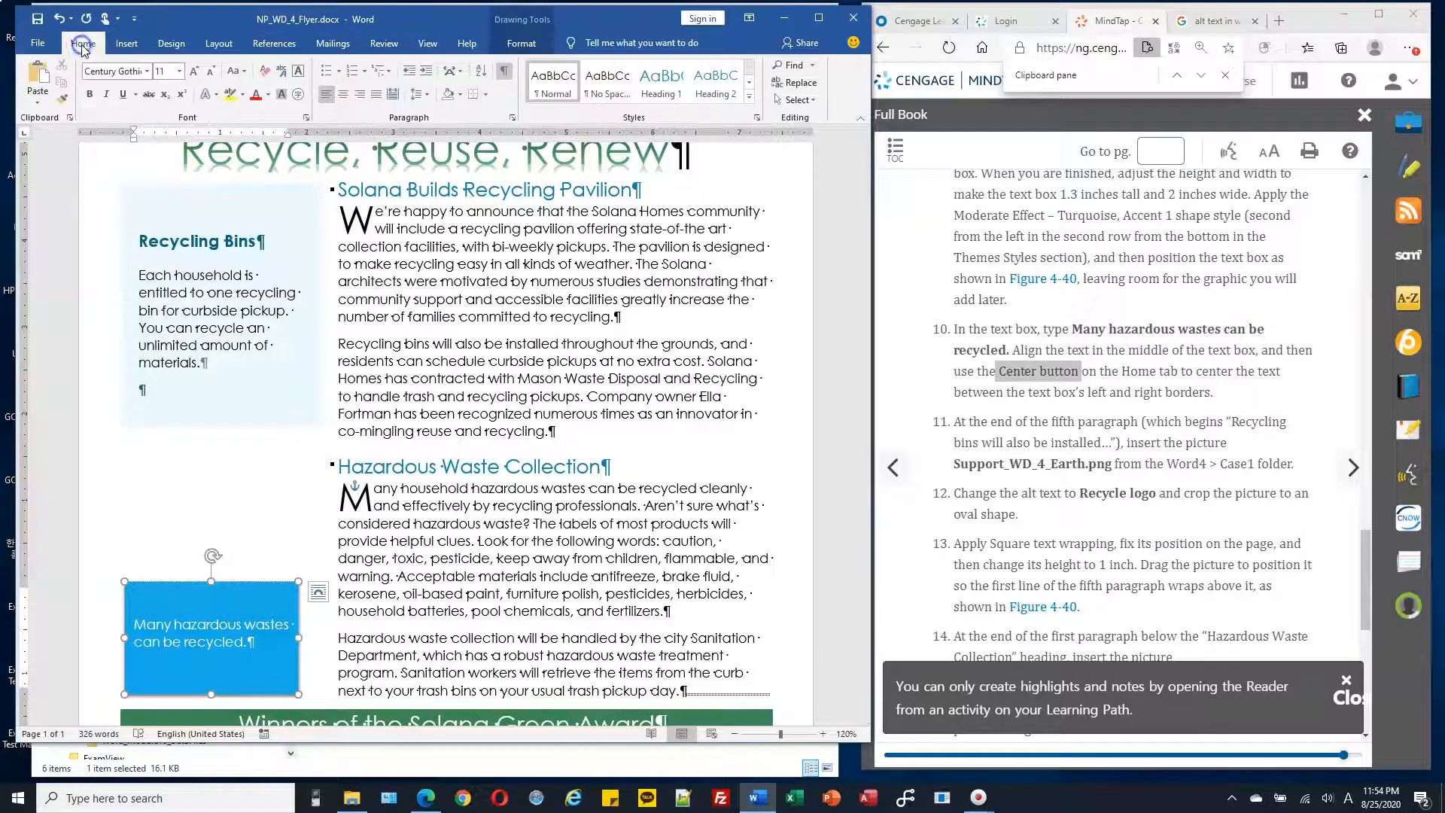
left_click(343, 96)
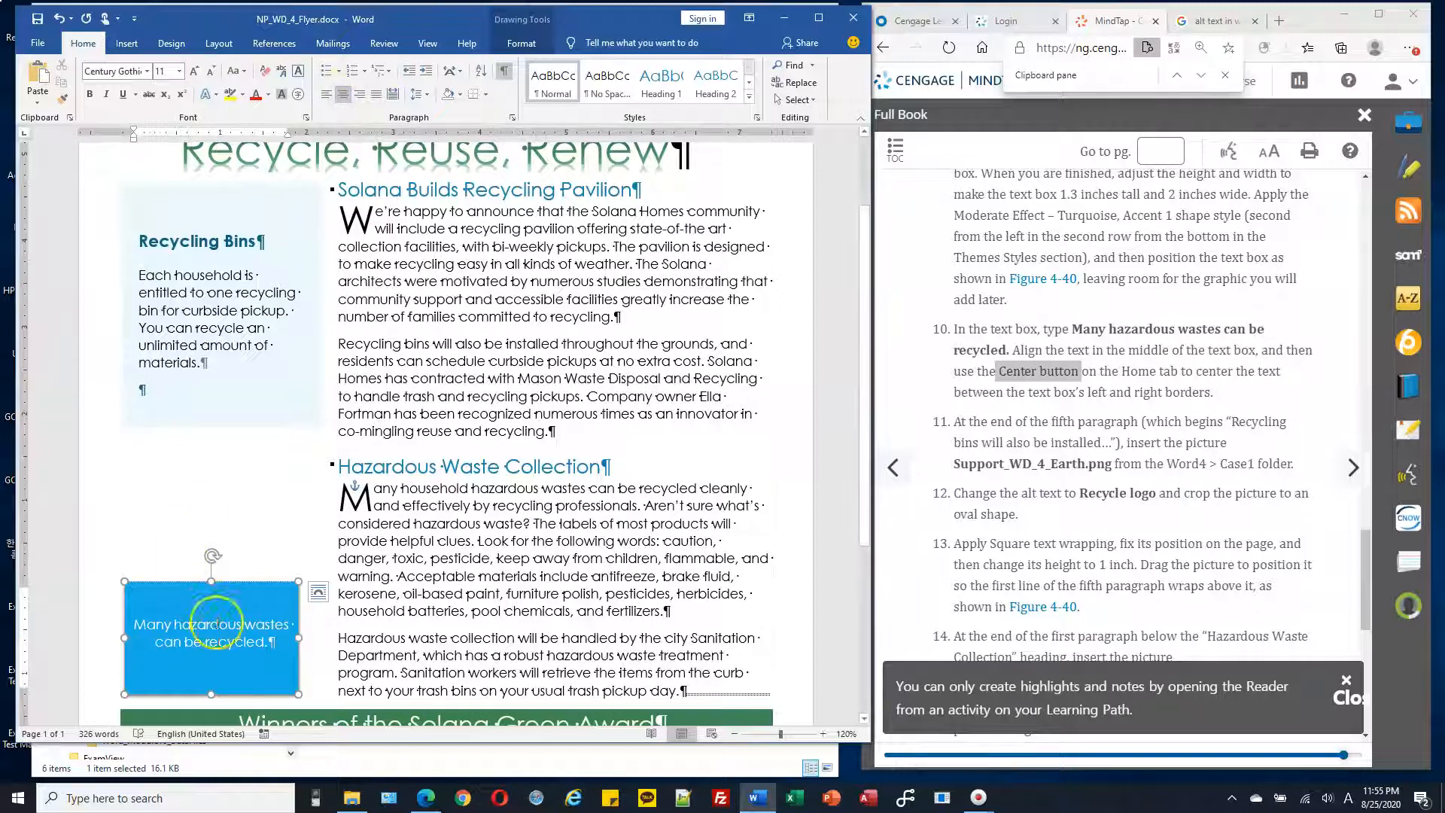
left_click_drag(177, 623, 228, 653)
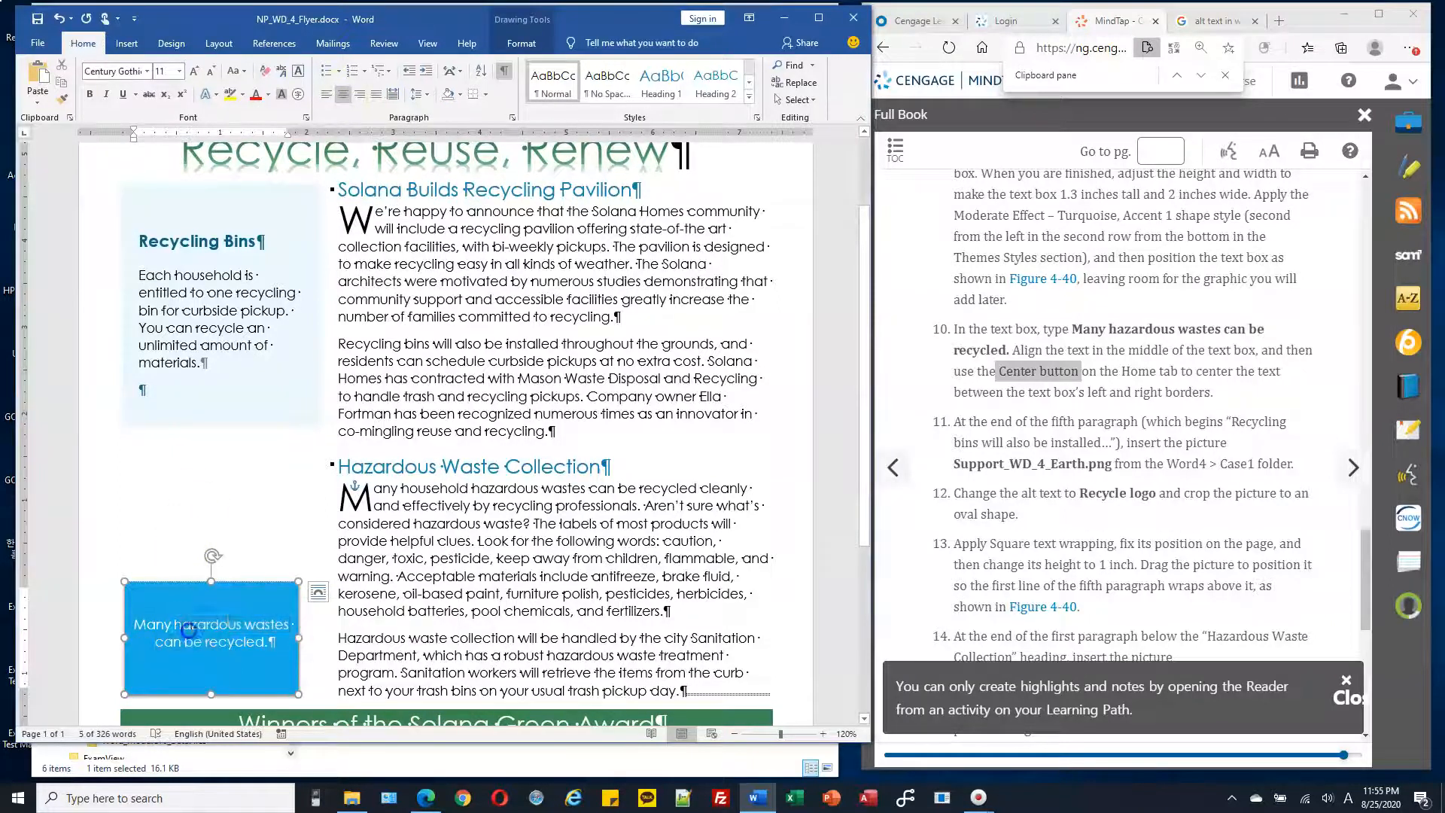
left_click(194, 634)
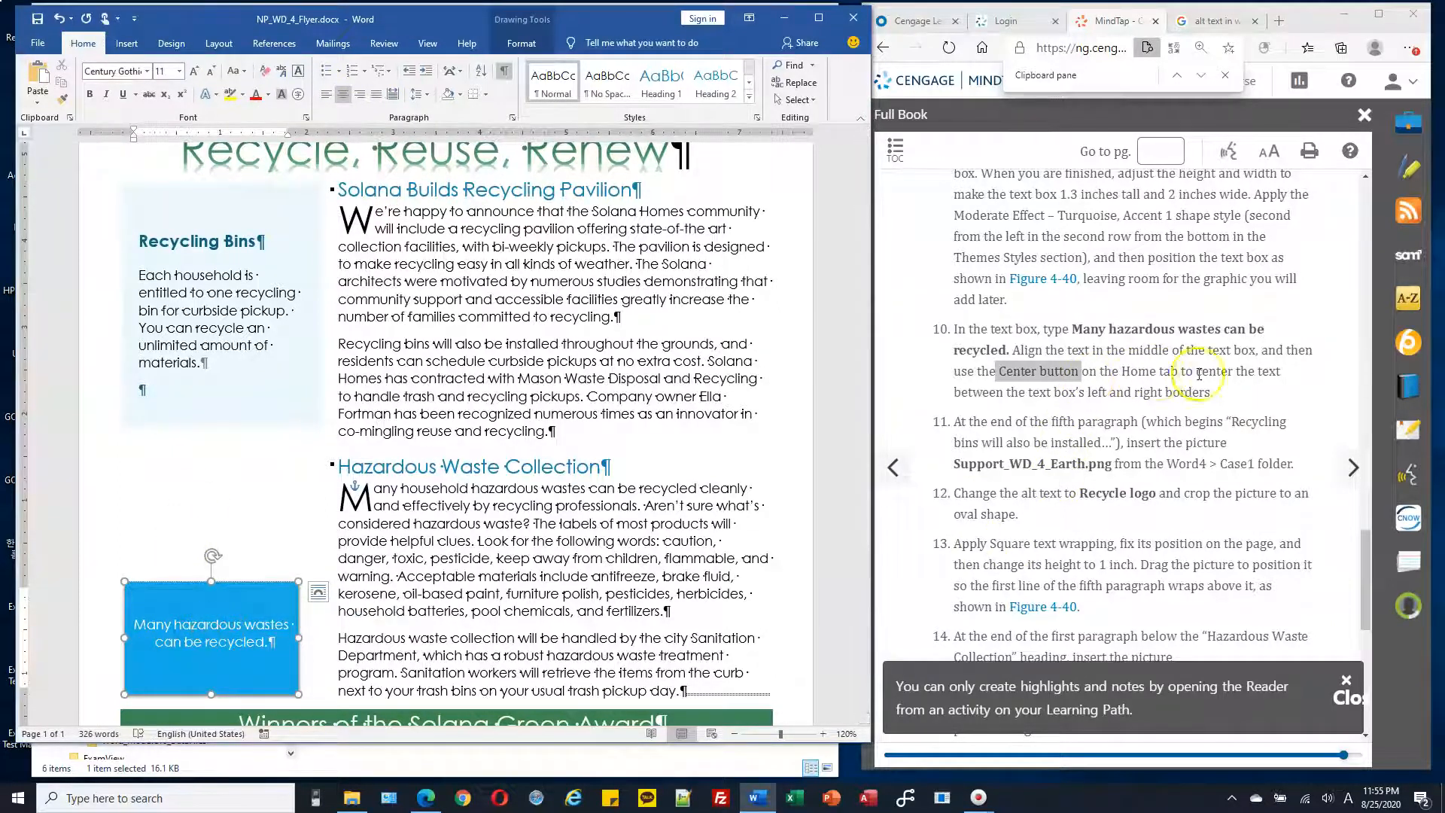
left_click(1062, 393)
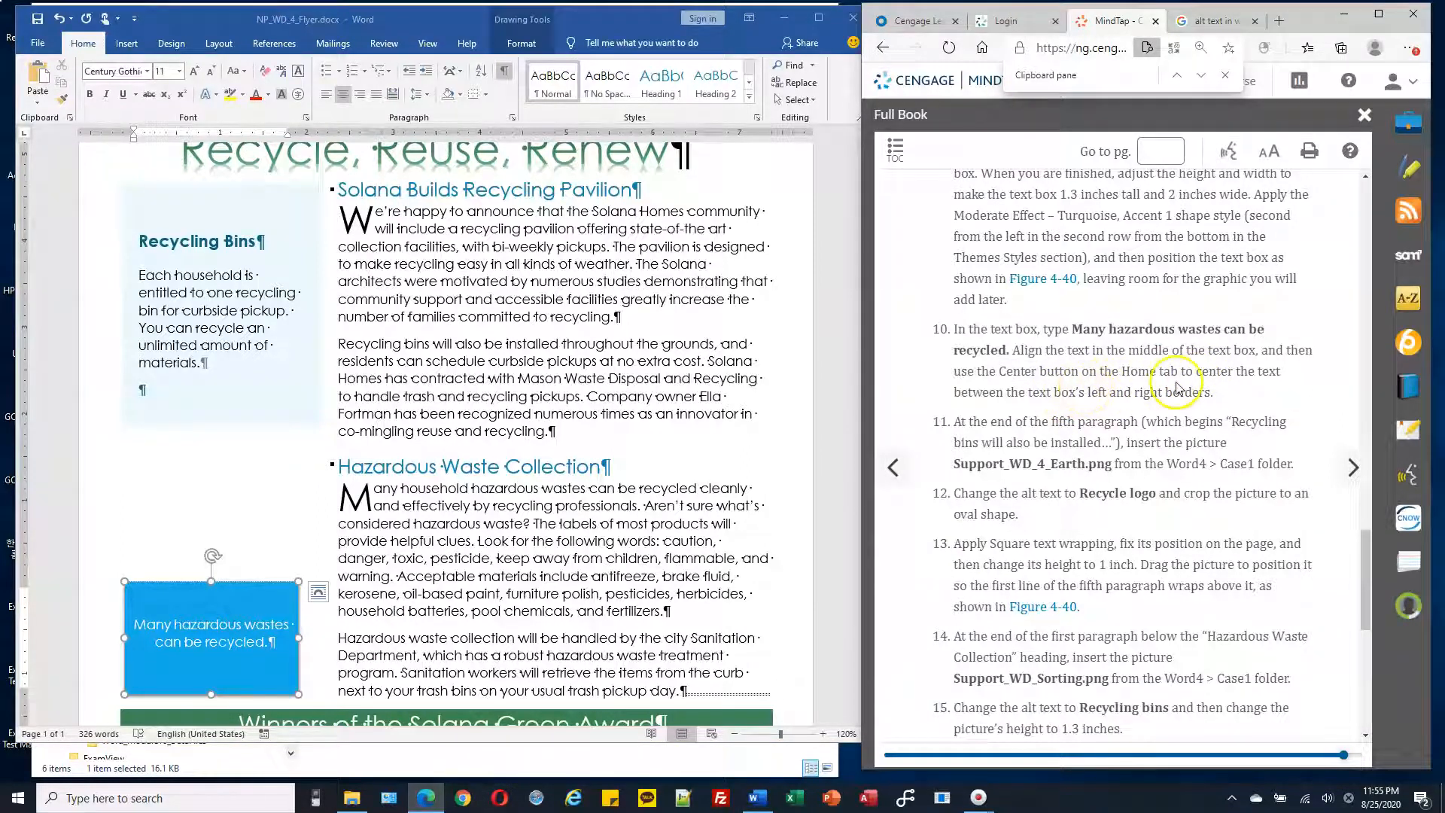
- Following textbook step 11, place the insertion point at the end of the paragraph beginning "Recycling bins will also be installed"
scroll(1143, 376, "down", 1)
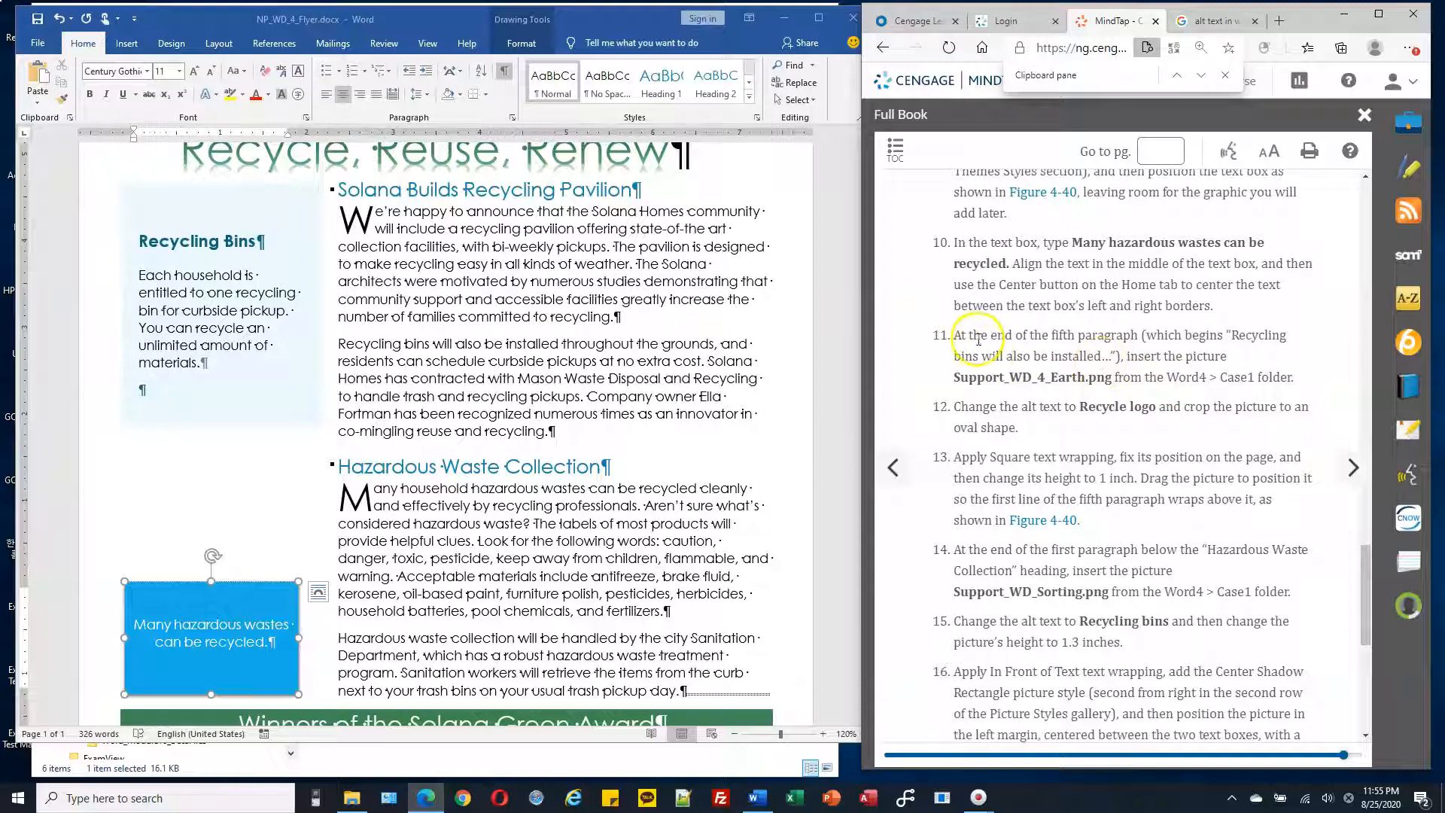
left_click_drag(981, 335, 1067, 335)
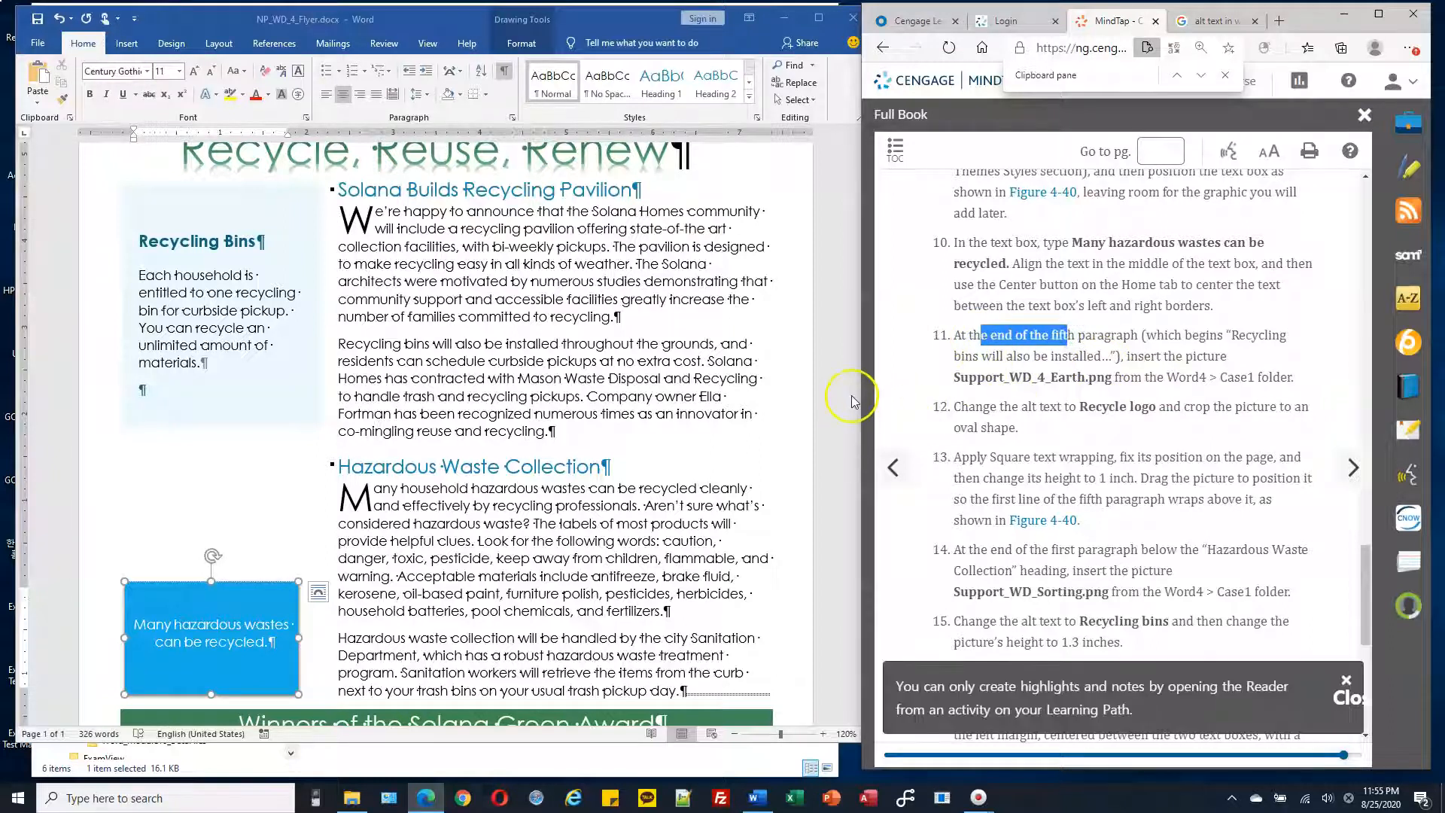
scroll(806, 366, "down", 1)
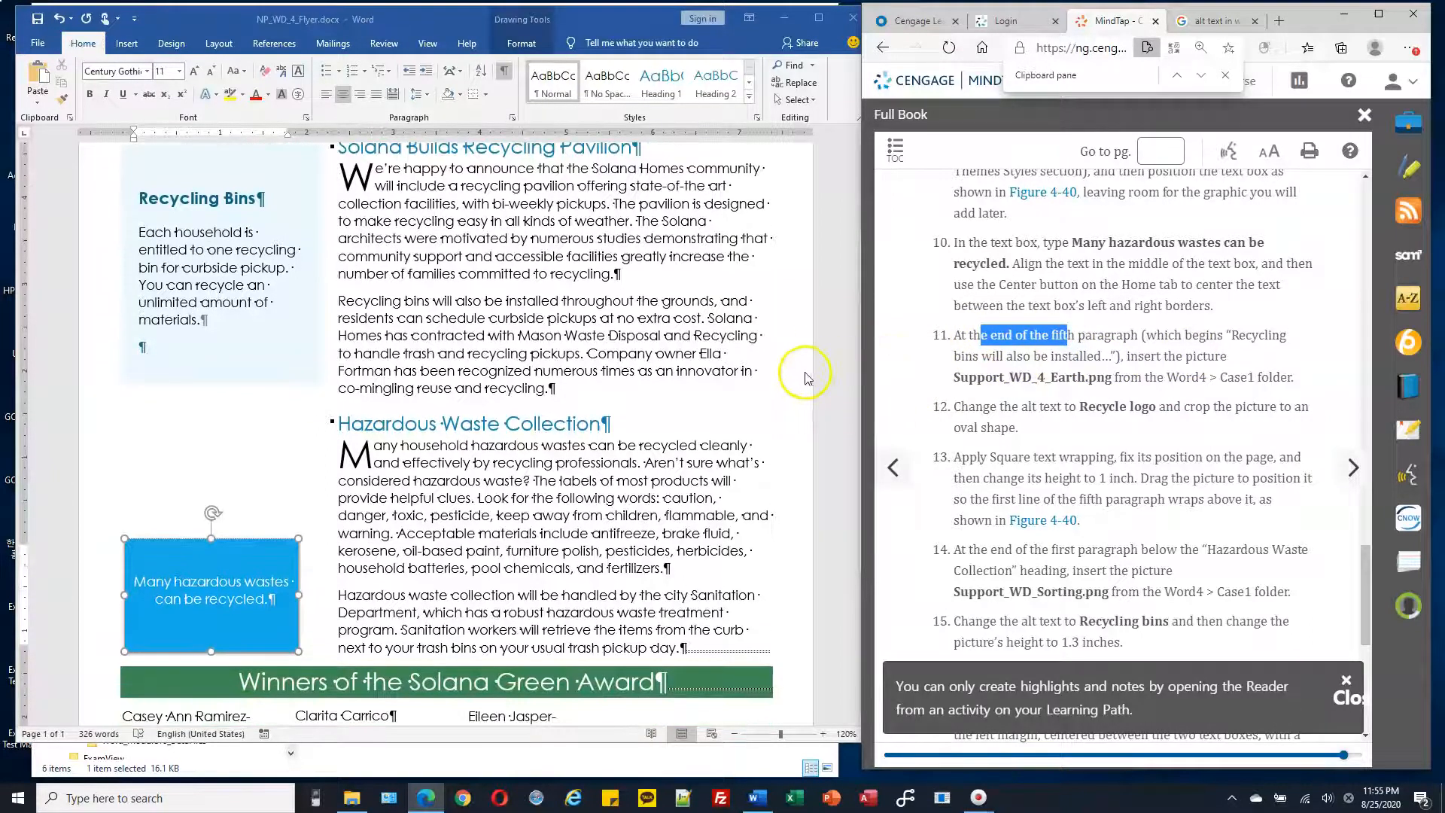
left_click(606, 424)
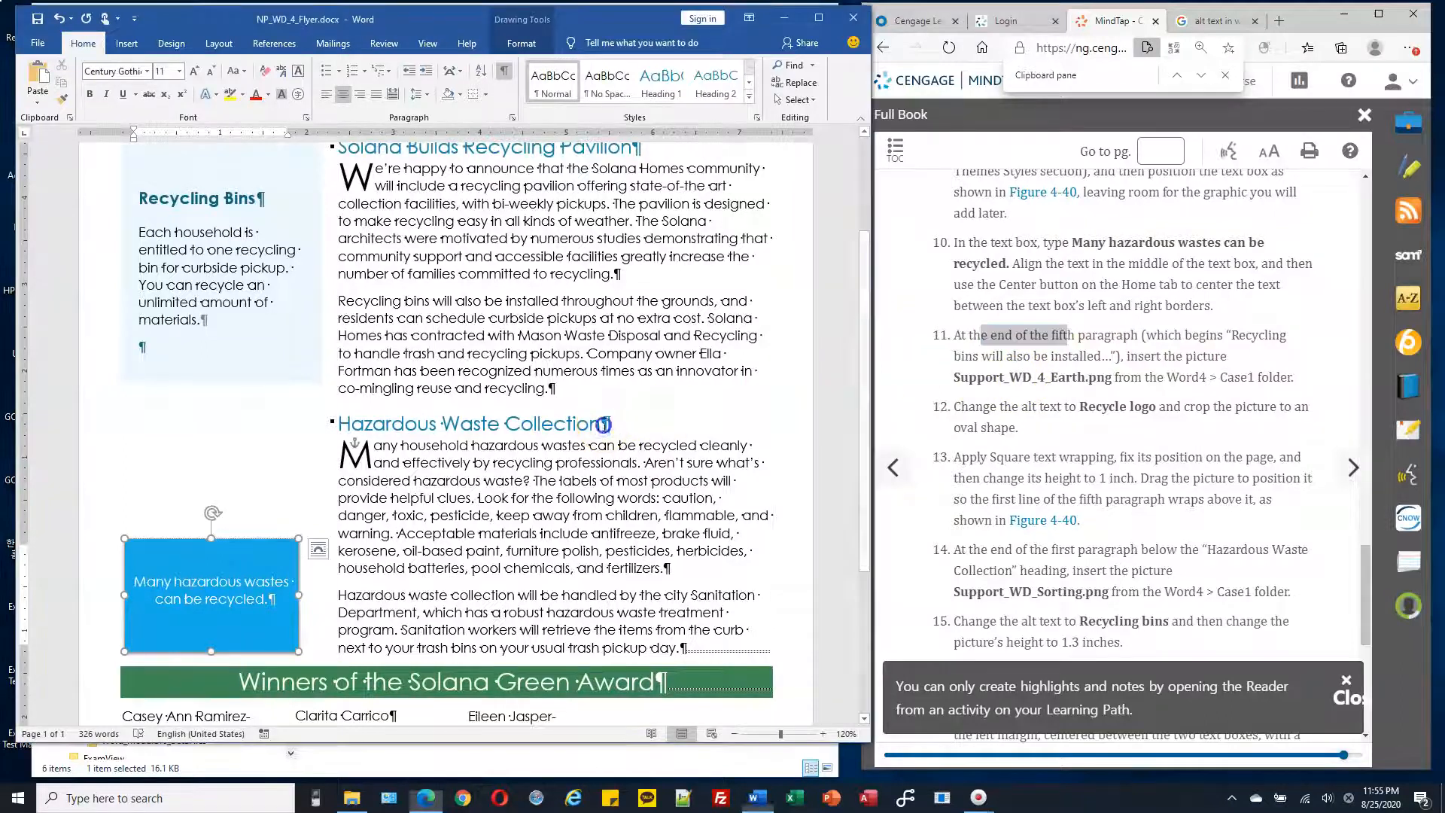
left_click(605, 425)
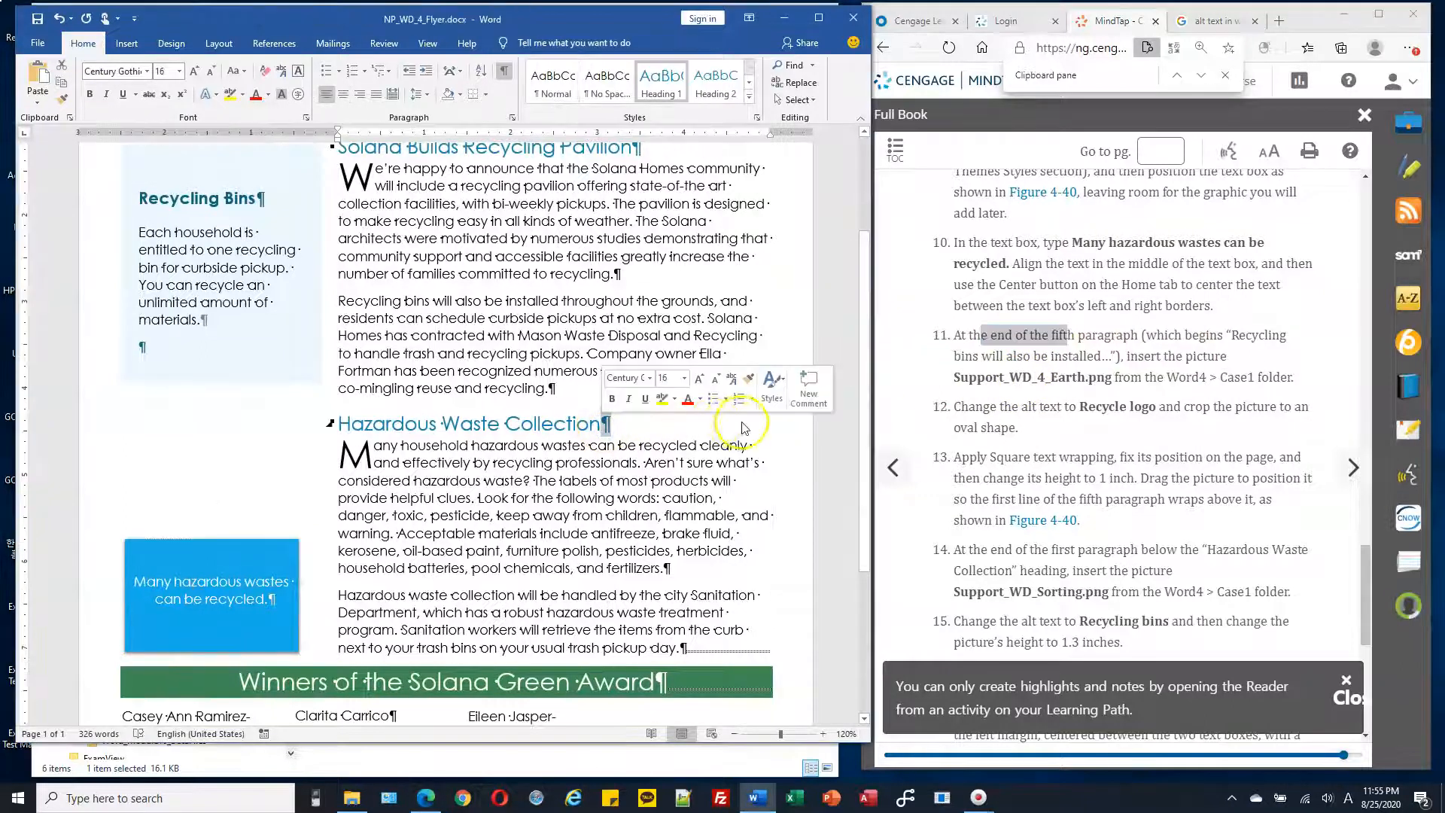
left_click(606, 423)
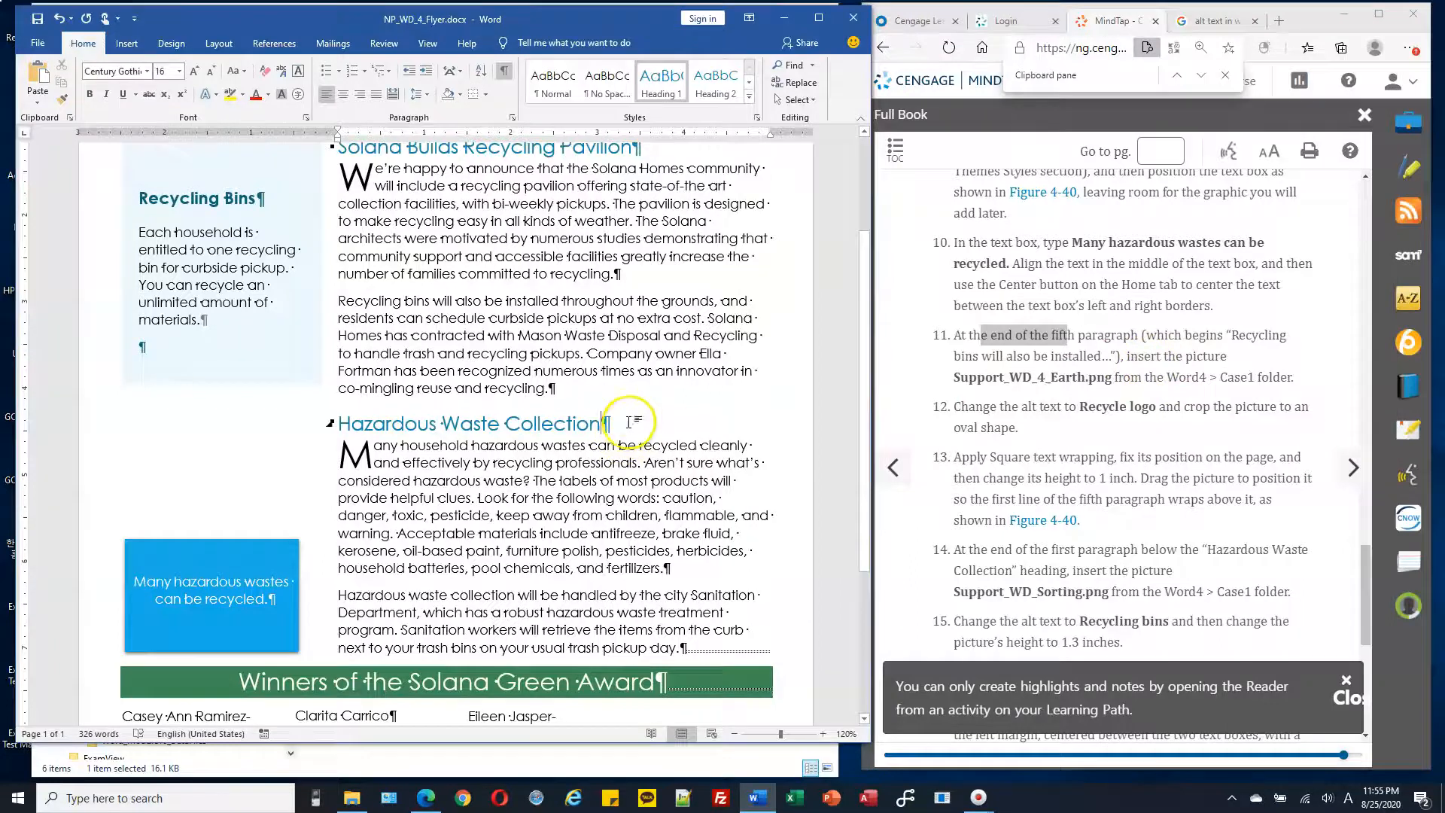
scroll(630, 421, "down", 5)
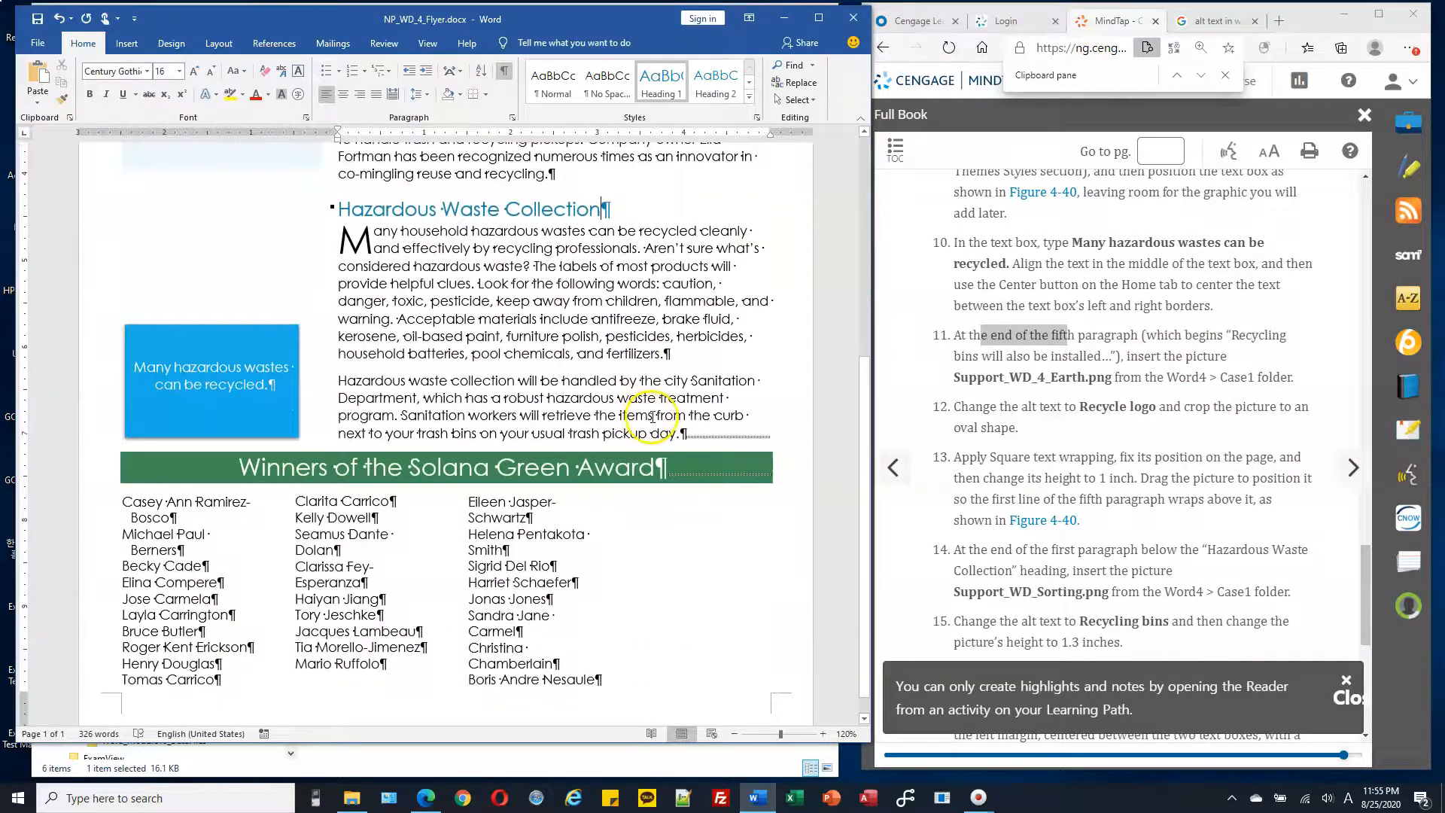
scroll(651, 415, "up", 9)
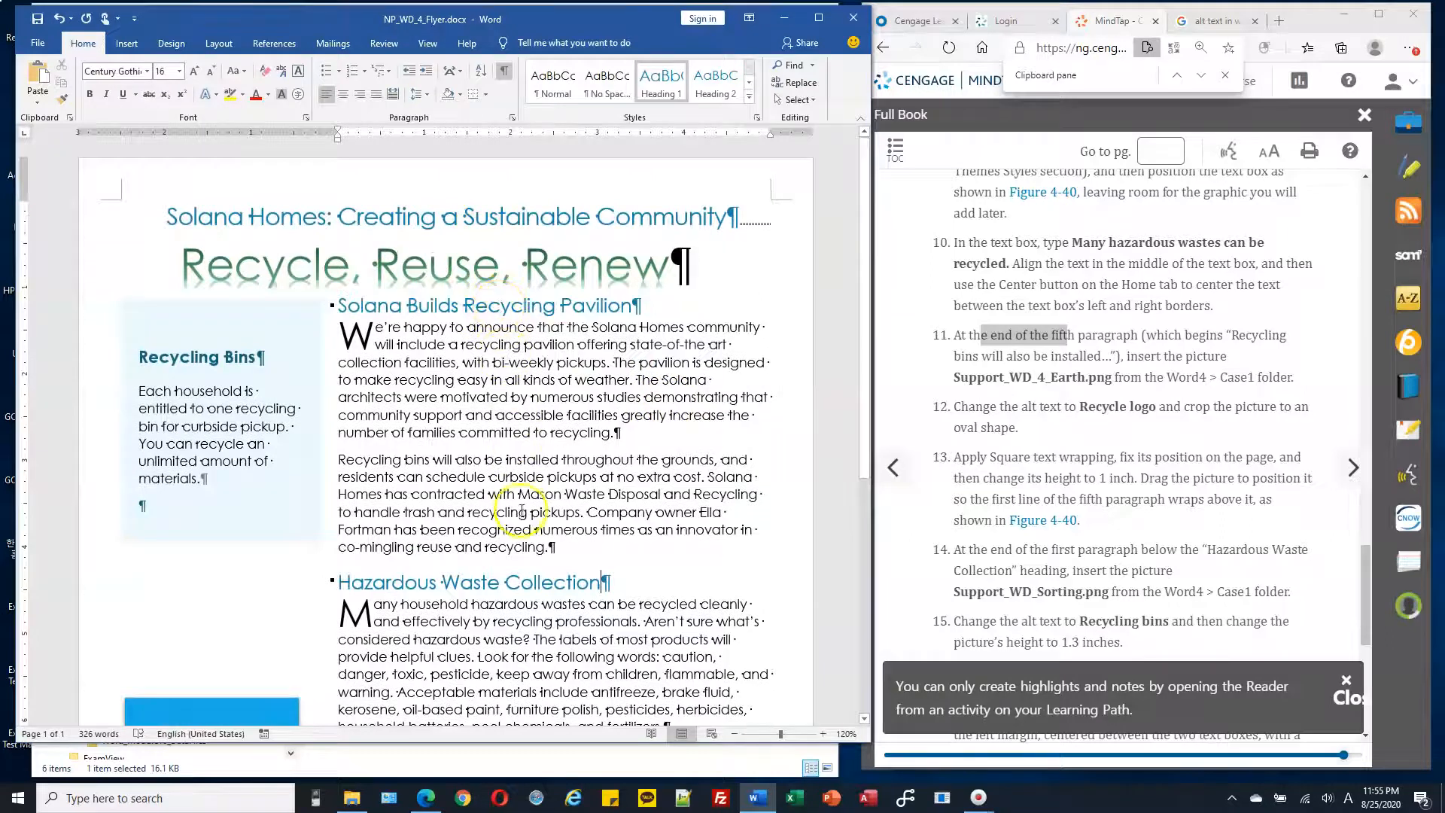
left_click_drag(338, 460, 455, 460)
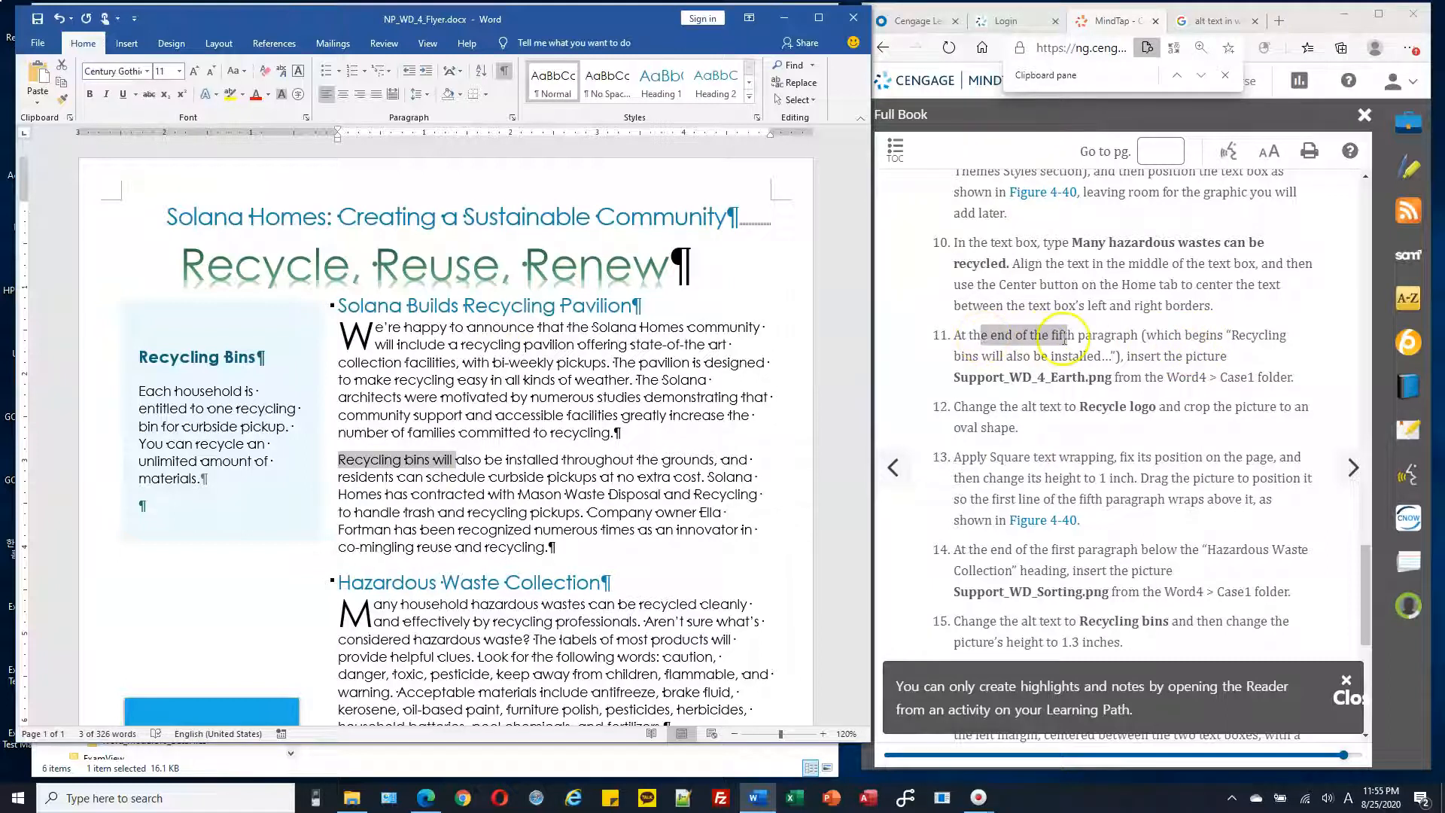
left_click(550, 549)
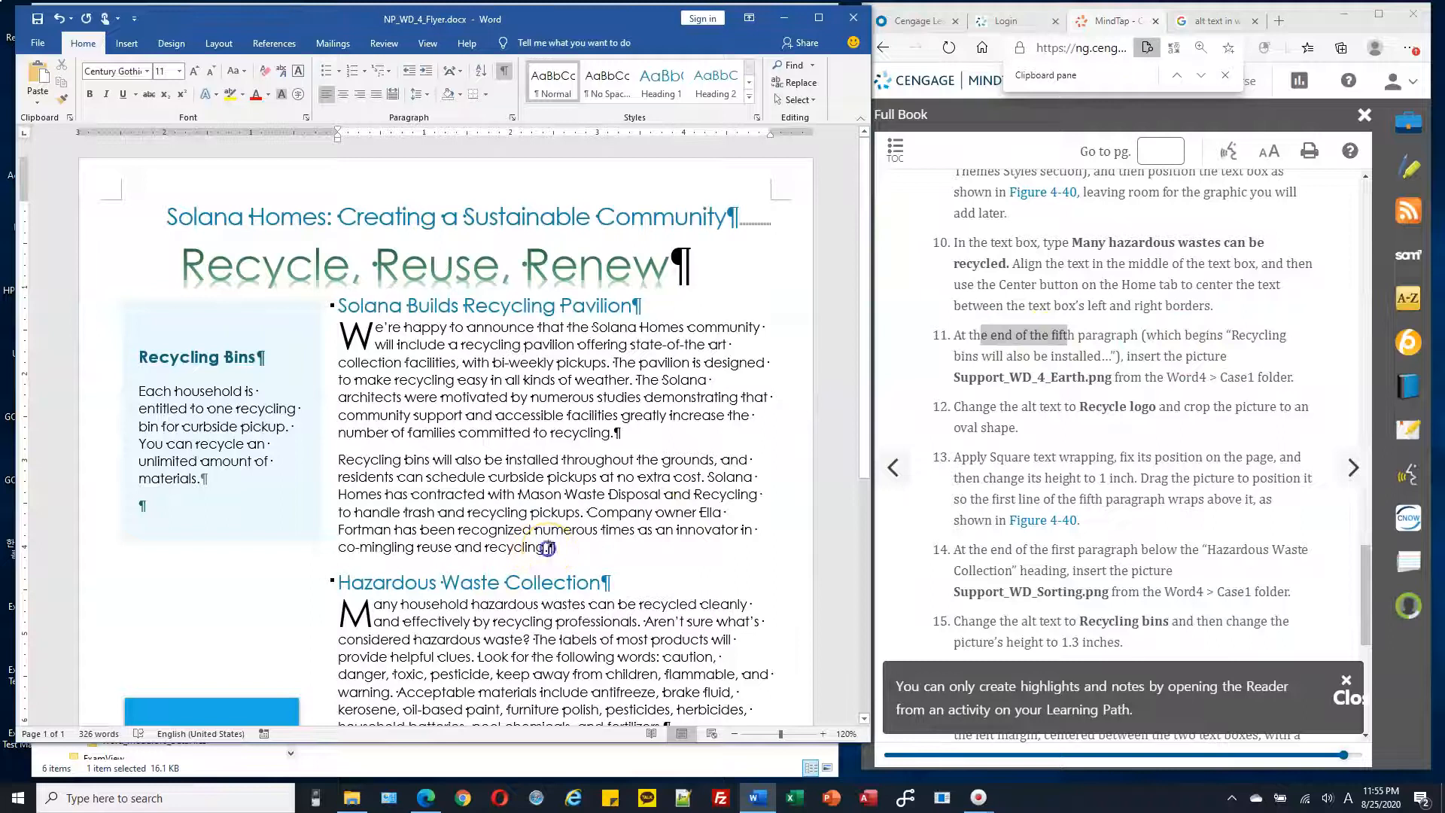
left_click(552, 548)
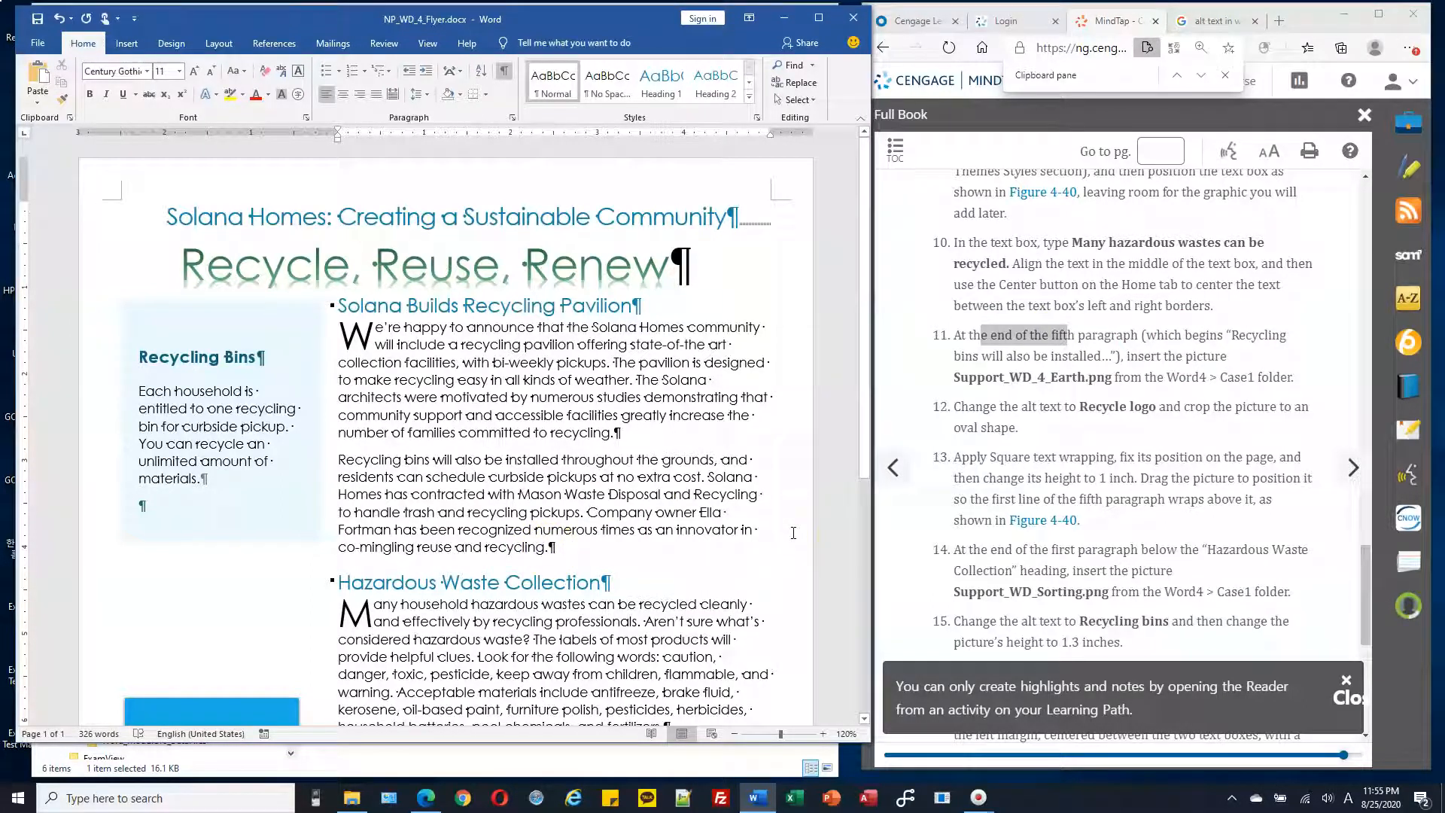
left_click(1144, 365)
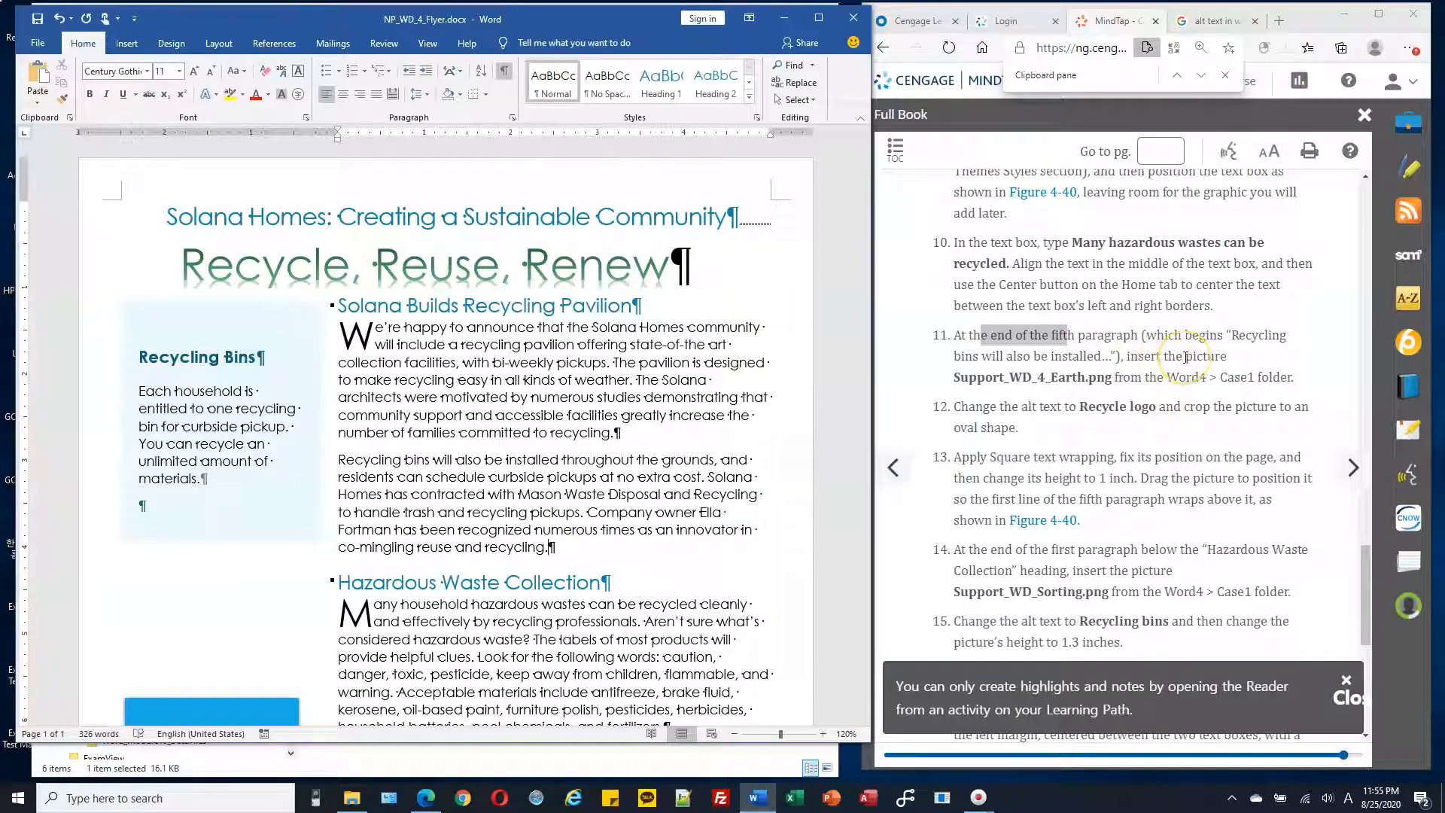
- Insert the picture Support_WD_4_Earth.png from the Word4 > Case1 folder within Word_Module4_DataFile on the C: drive
left_click(128, 43)
left_click(123, 94)
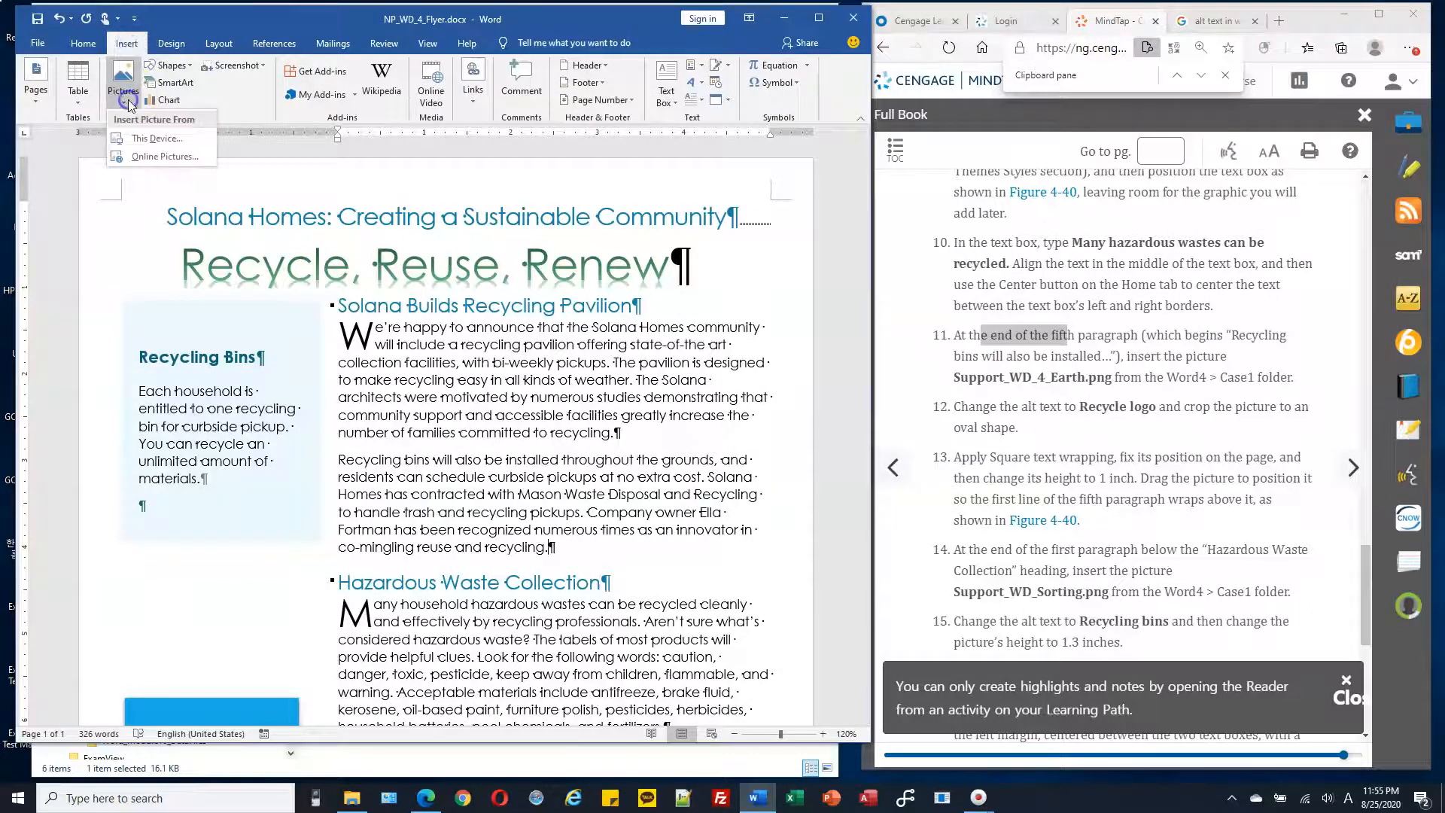
left_click(160, 140)
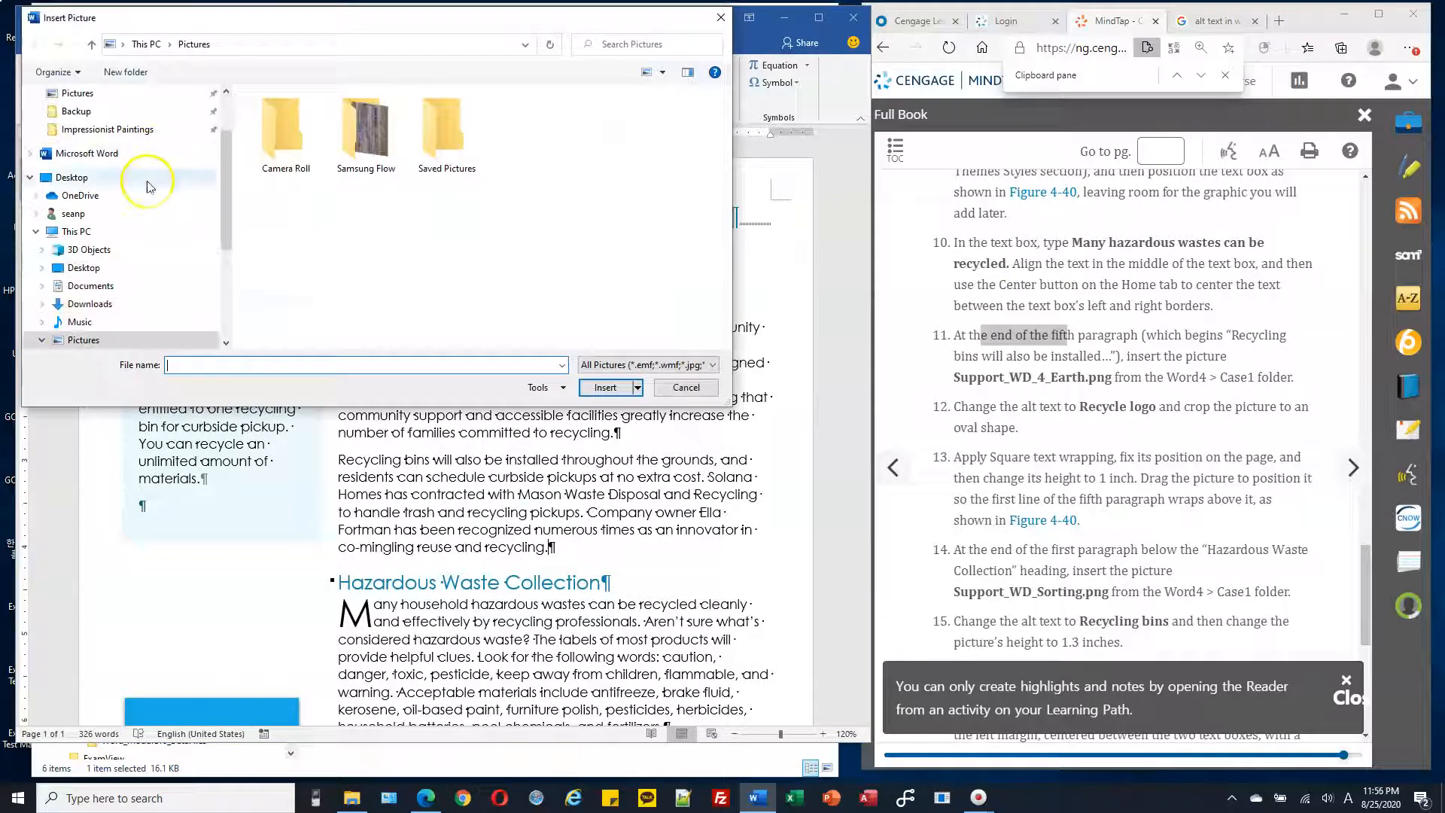
scroll(217, 256, "down", 2)
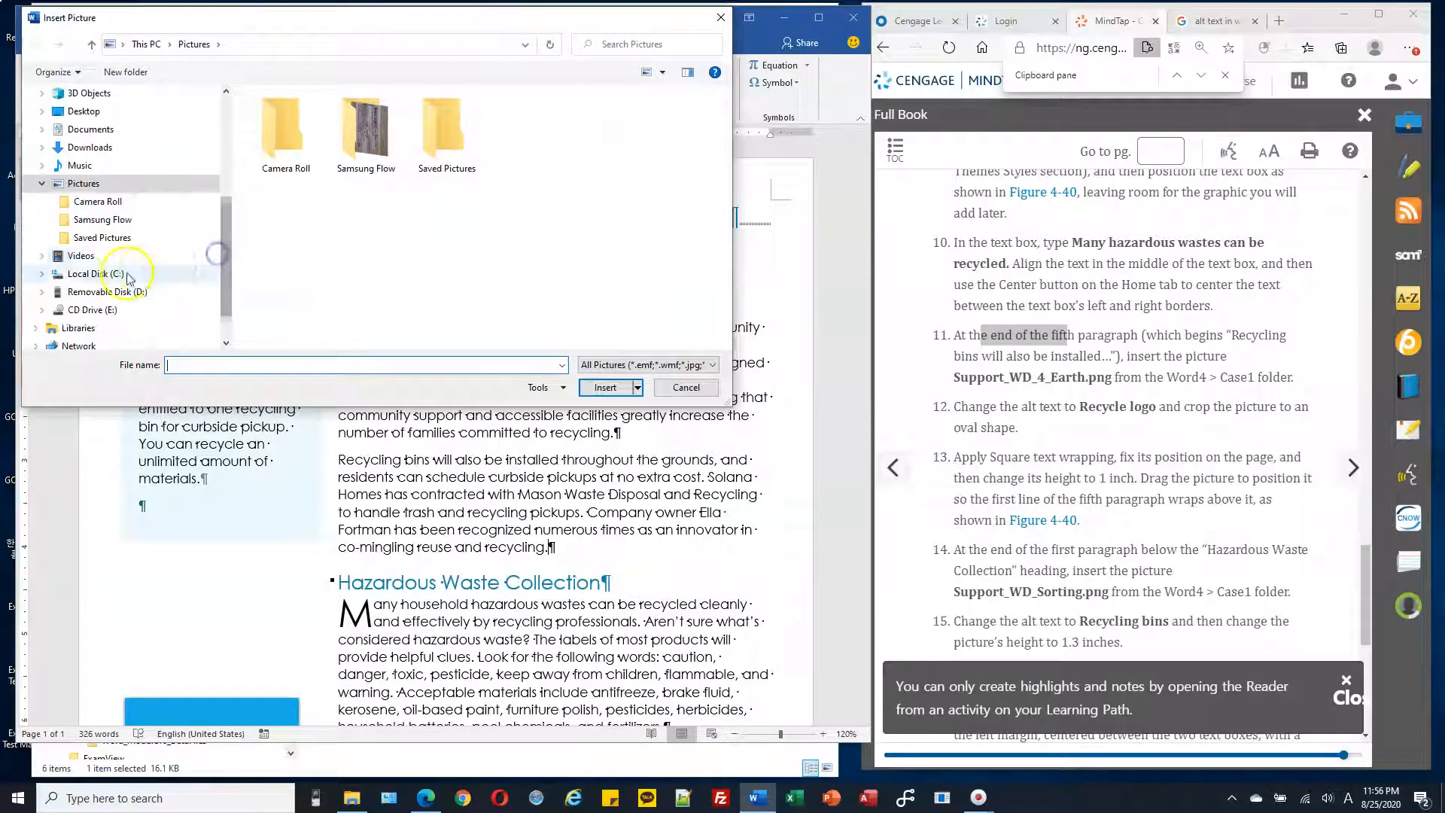
left_click(43, 273)
left_click(47, 111)
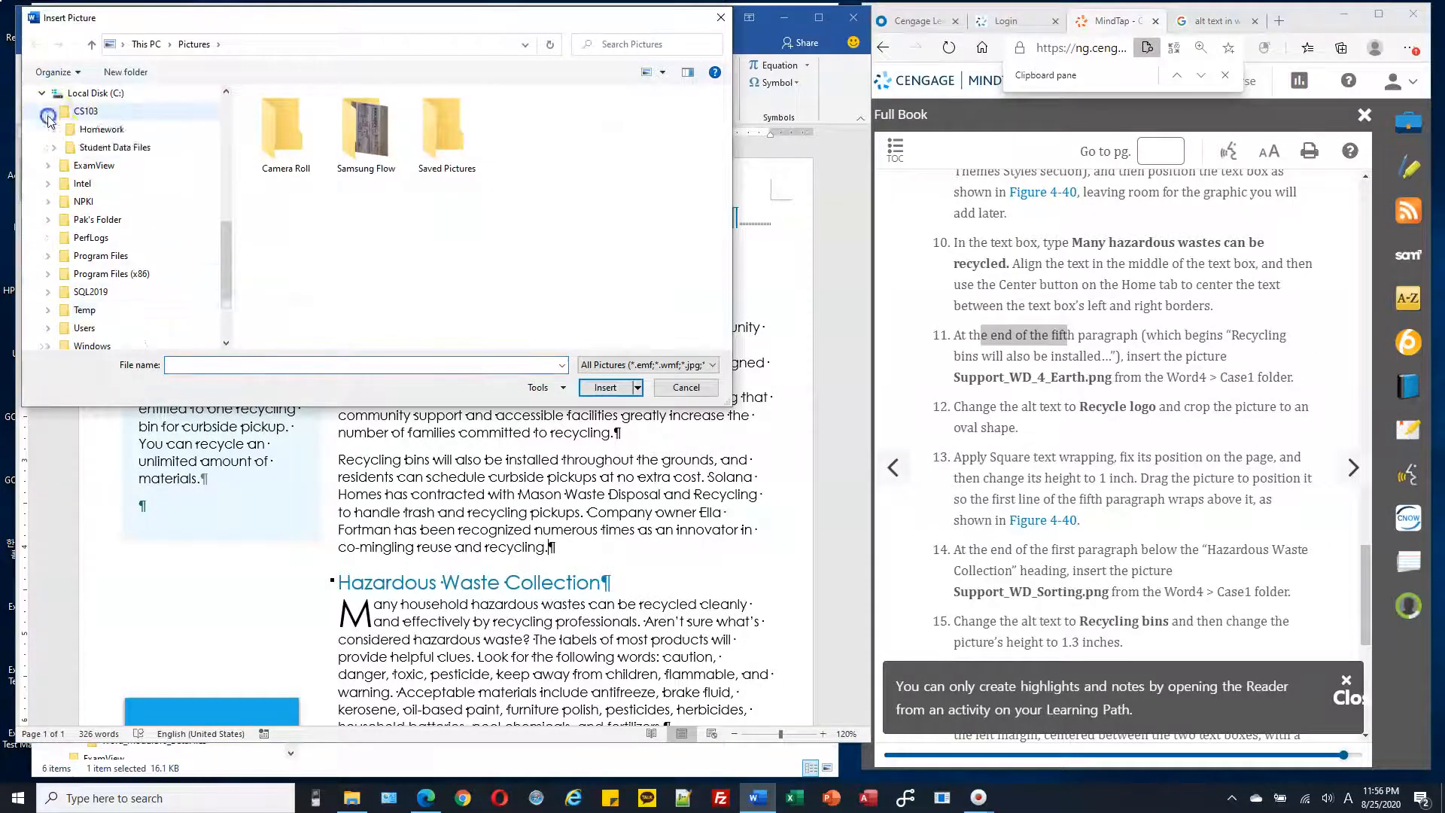
left_click(53, 146)
left_click(61, 203)
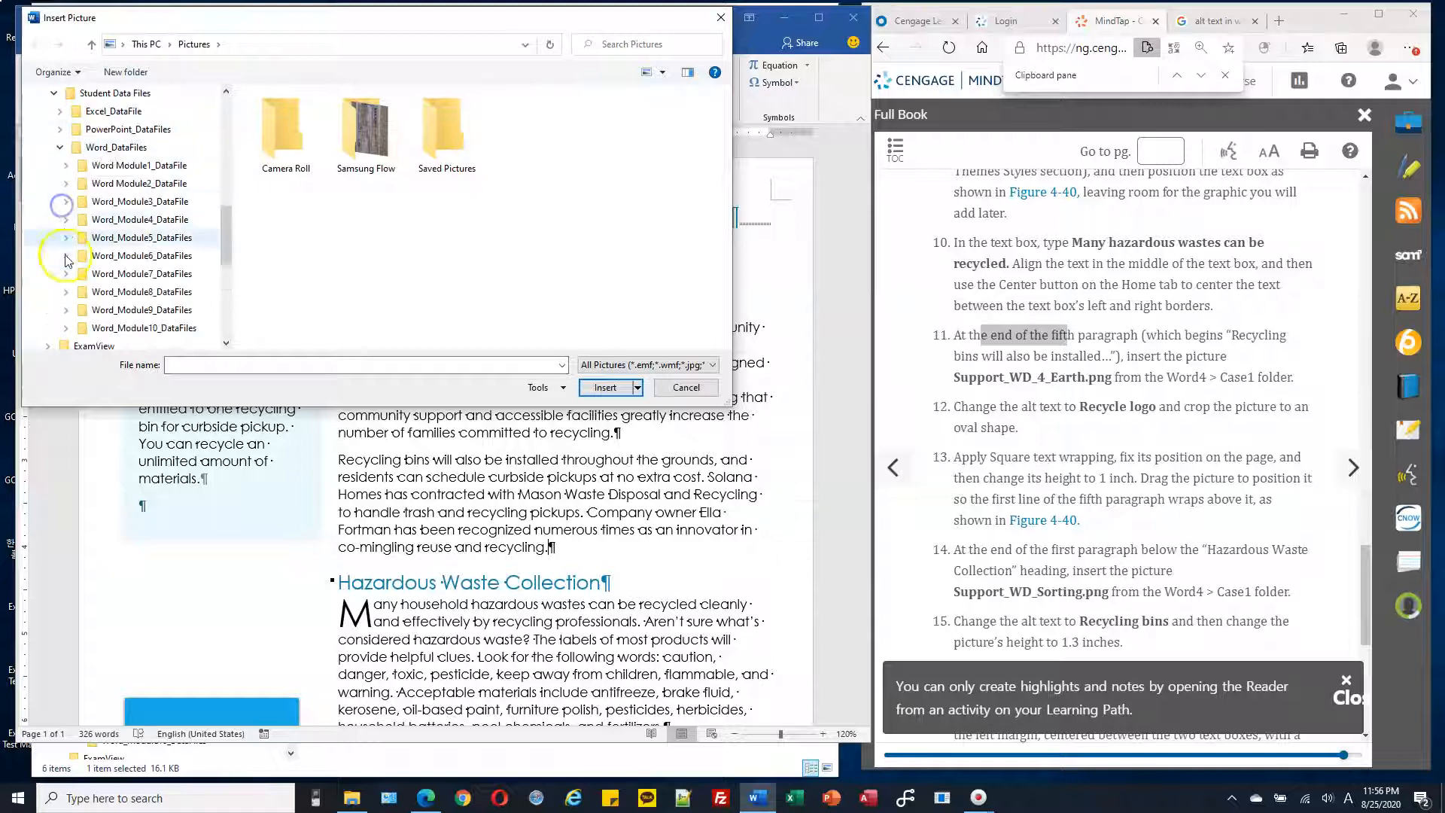
left_click(65, 218)
left_click(66, 238)
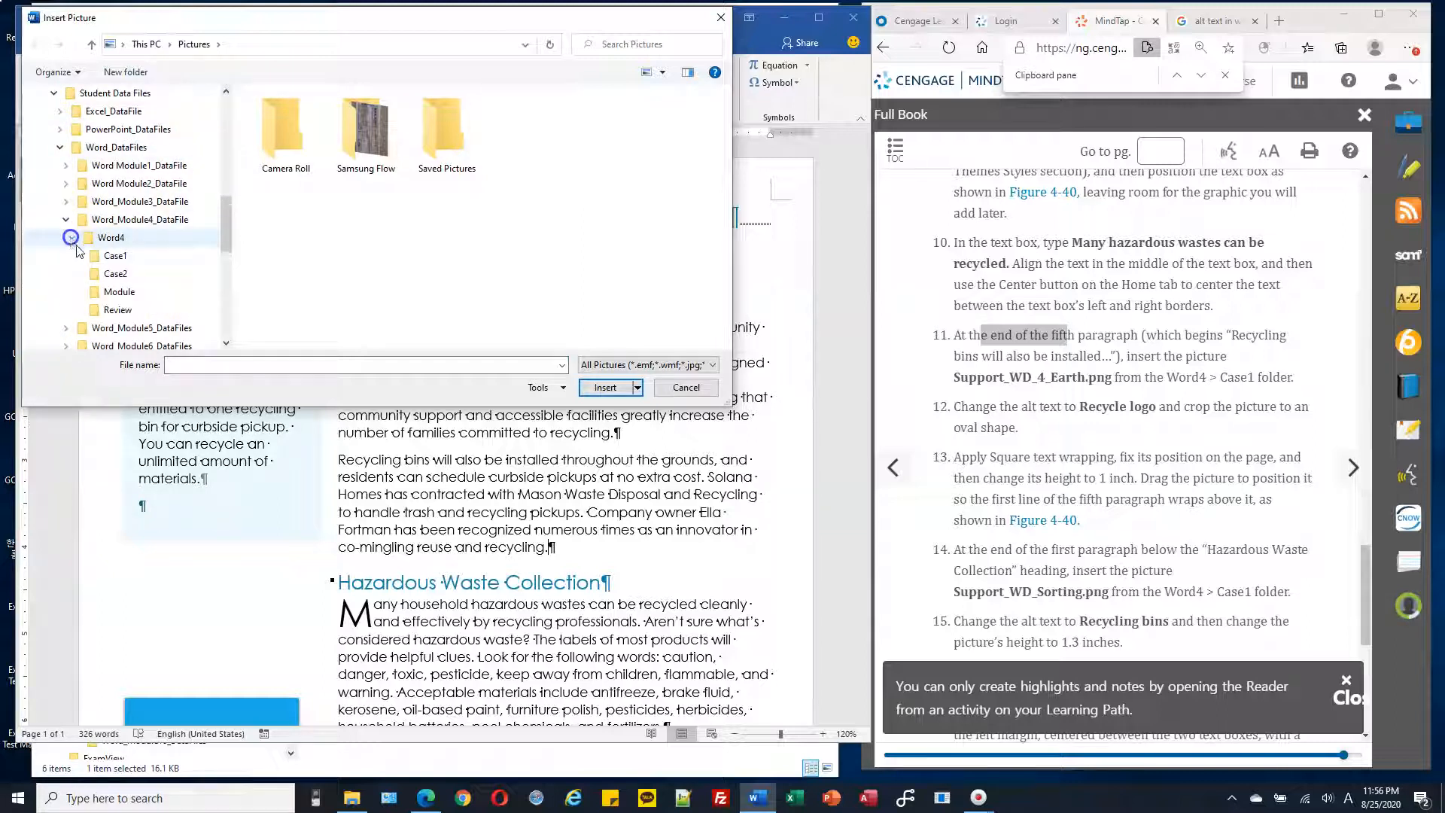
left_click(115, 255)
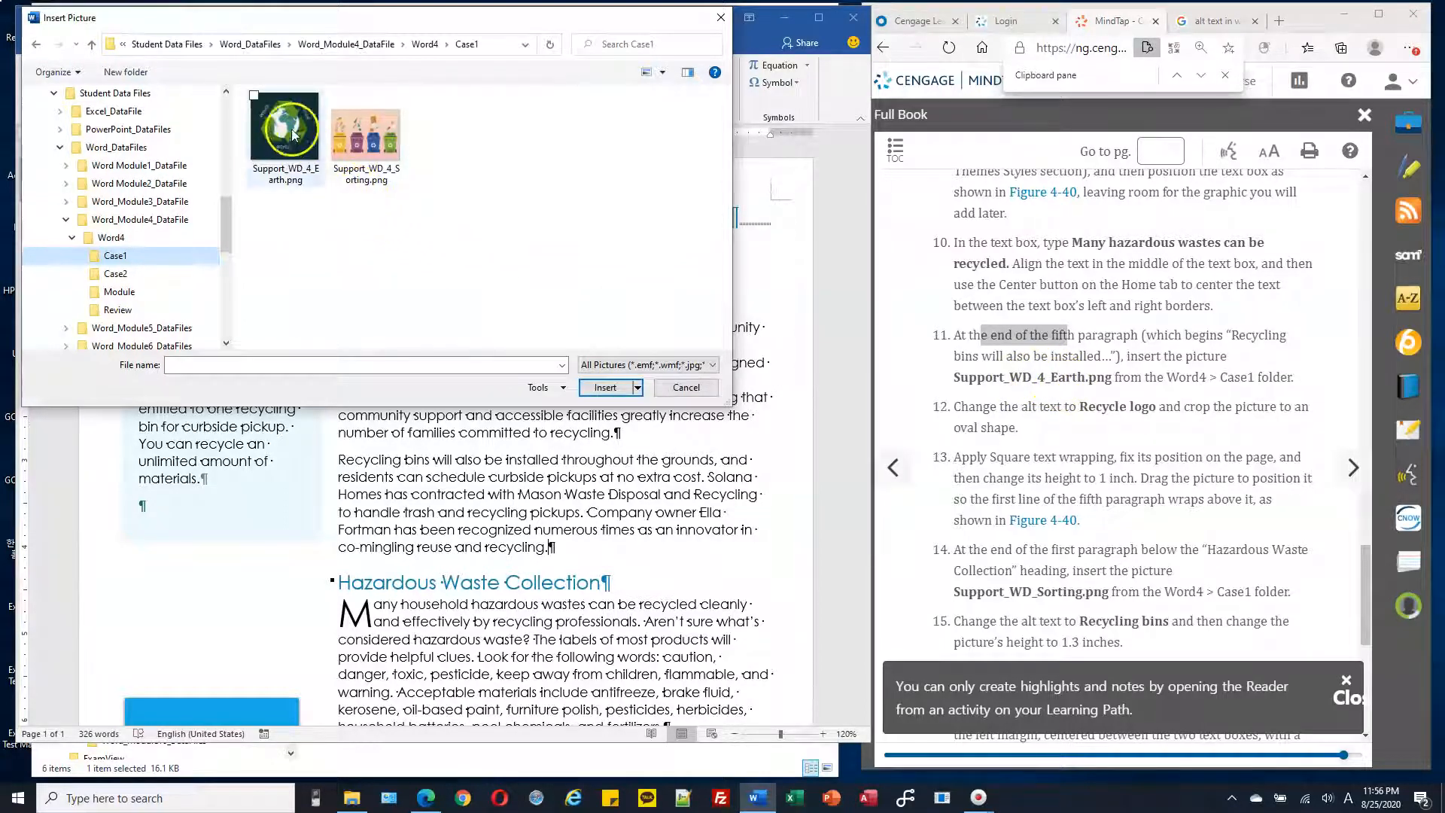
double_click(286, 127)
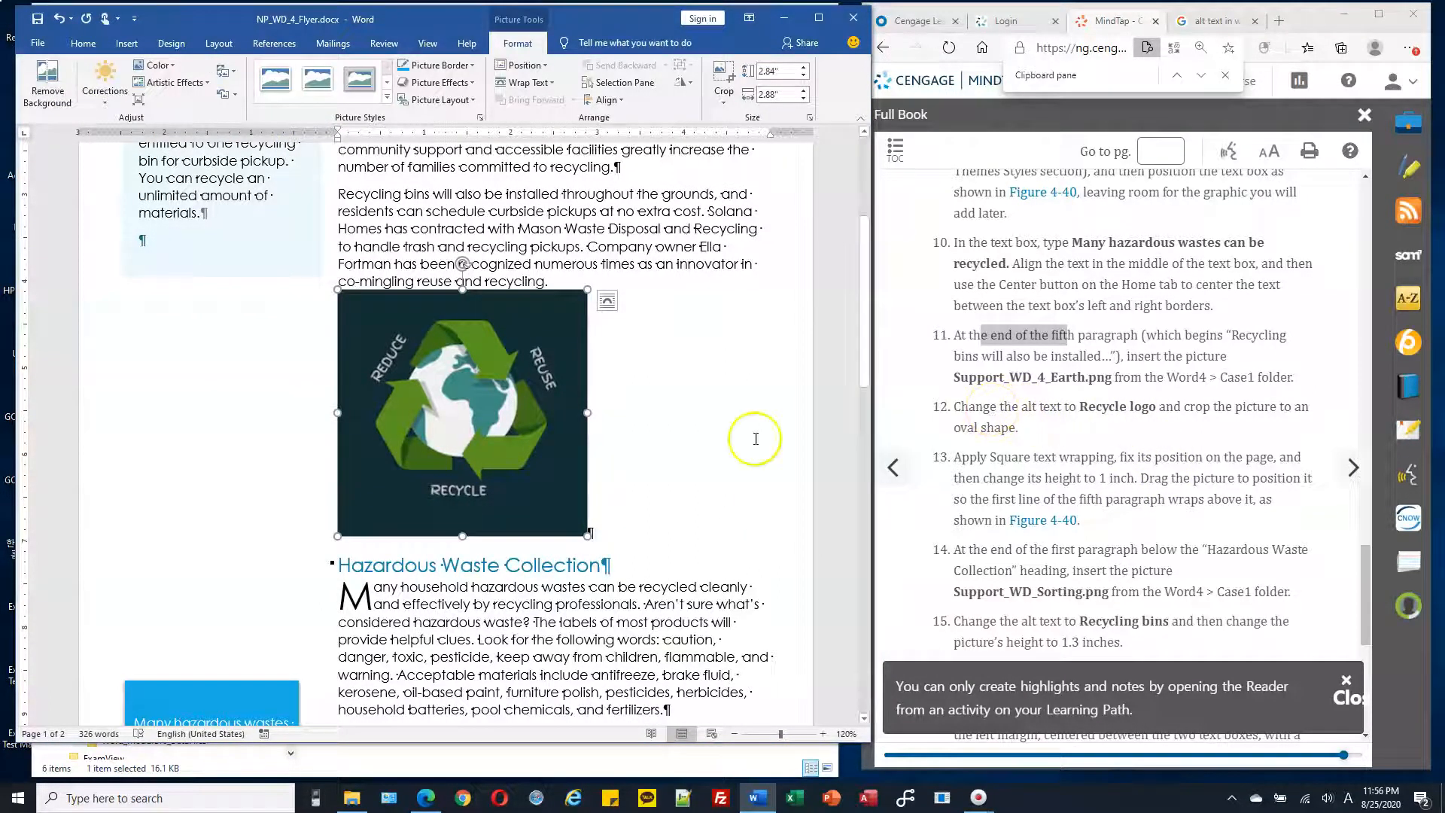
- Set the Earth picture's alt text to "Recycle logo", following textbook step 12
right_click(471, 369)
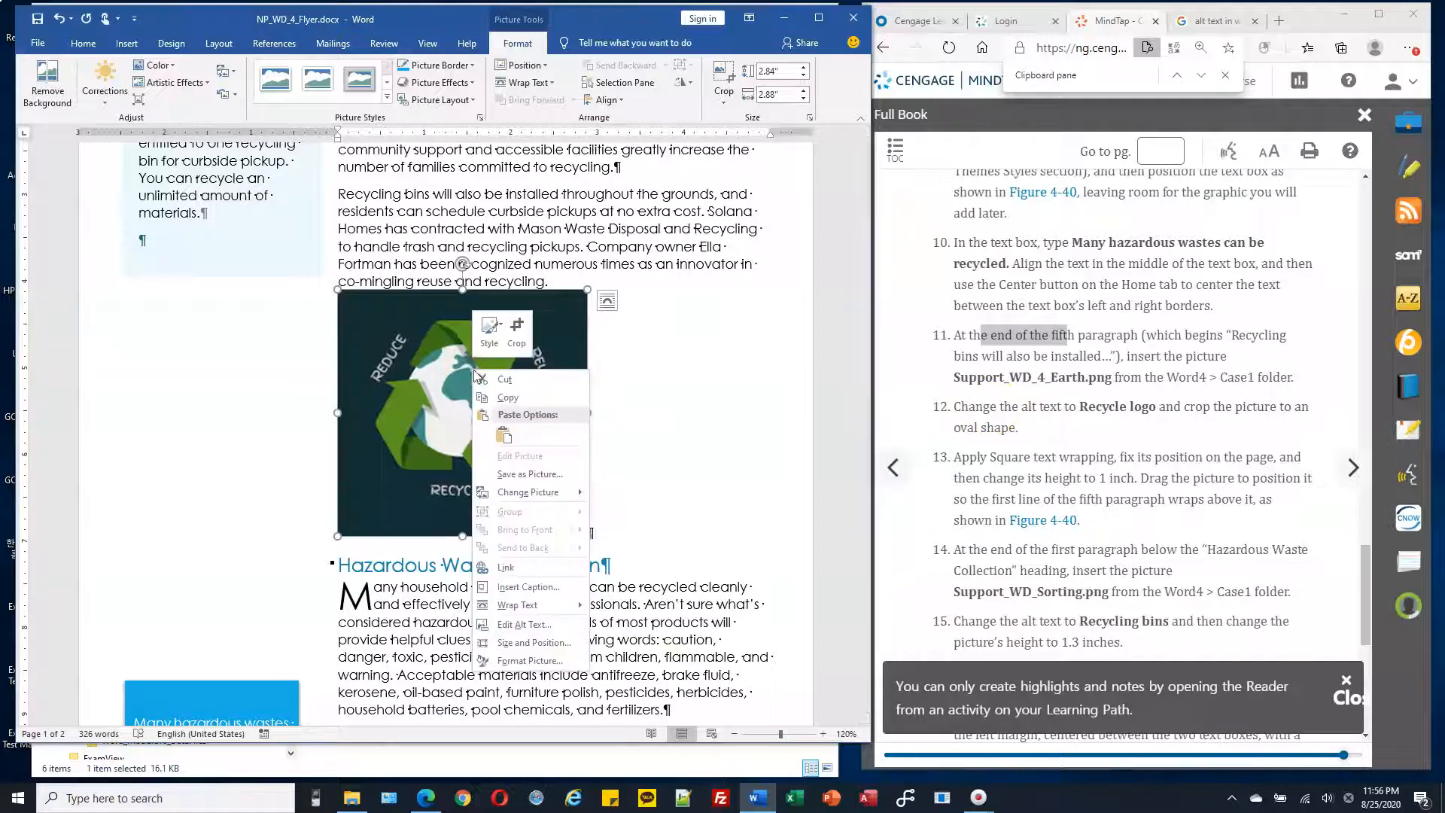
left_click(547, 626)
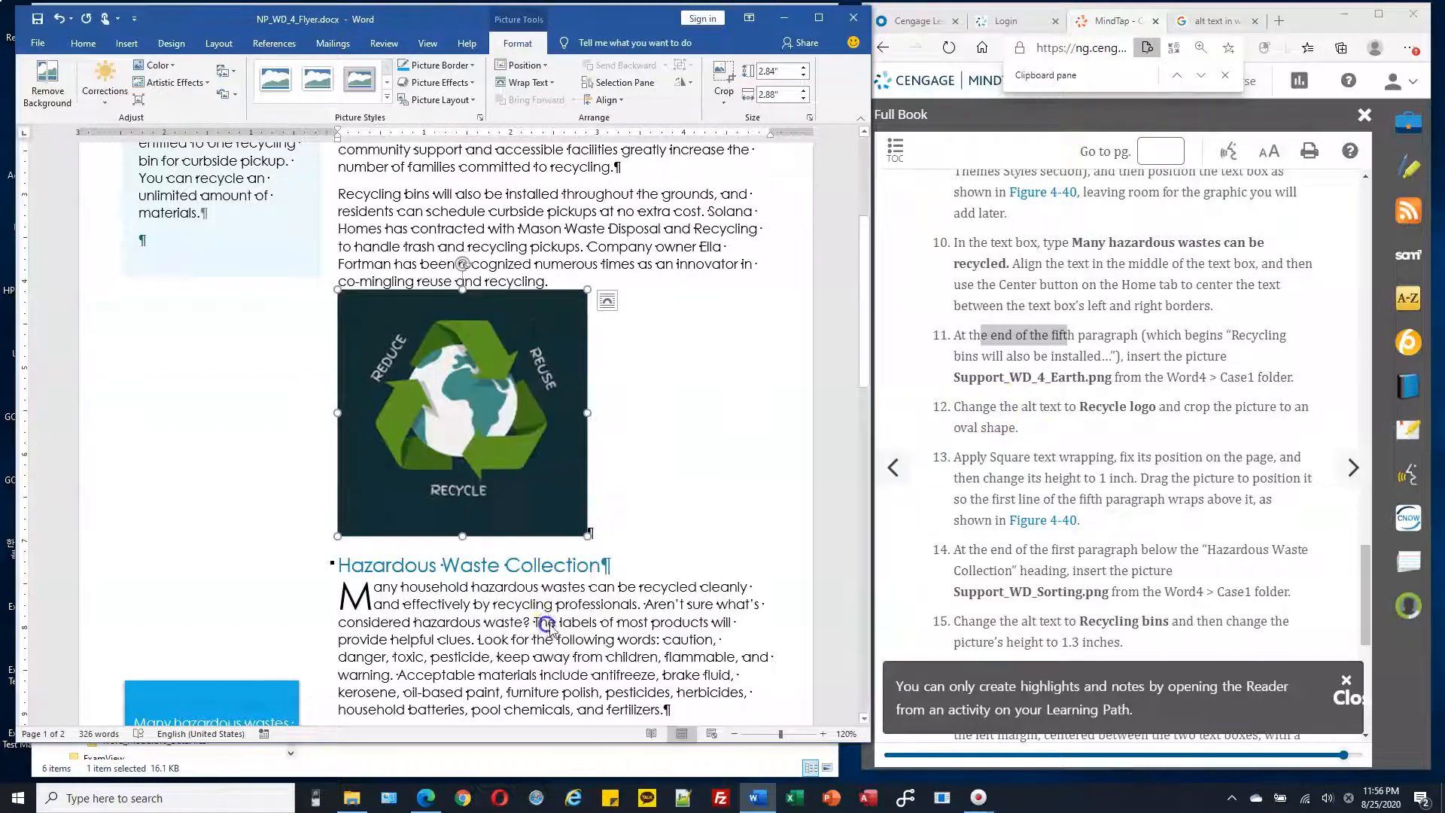
left_click(788, 244)
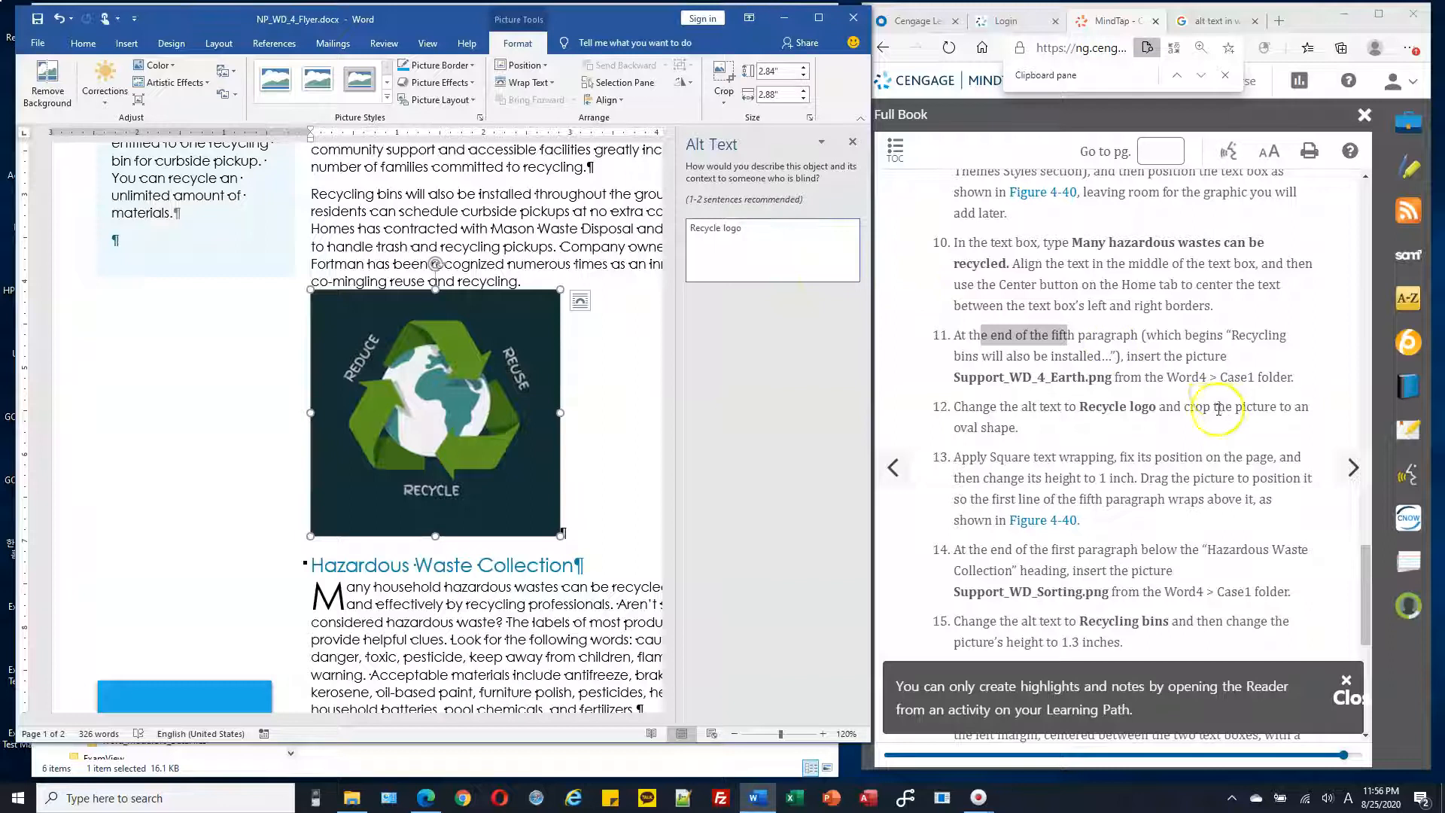
- Crop the Earth picture to an oval shape, following textbook step 12
left_click_drag(1184, 406, 1301, 414)
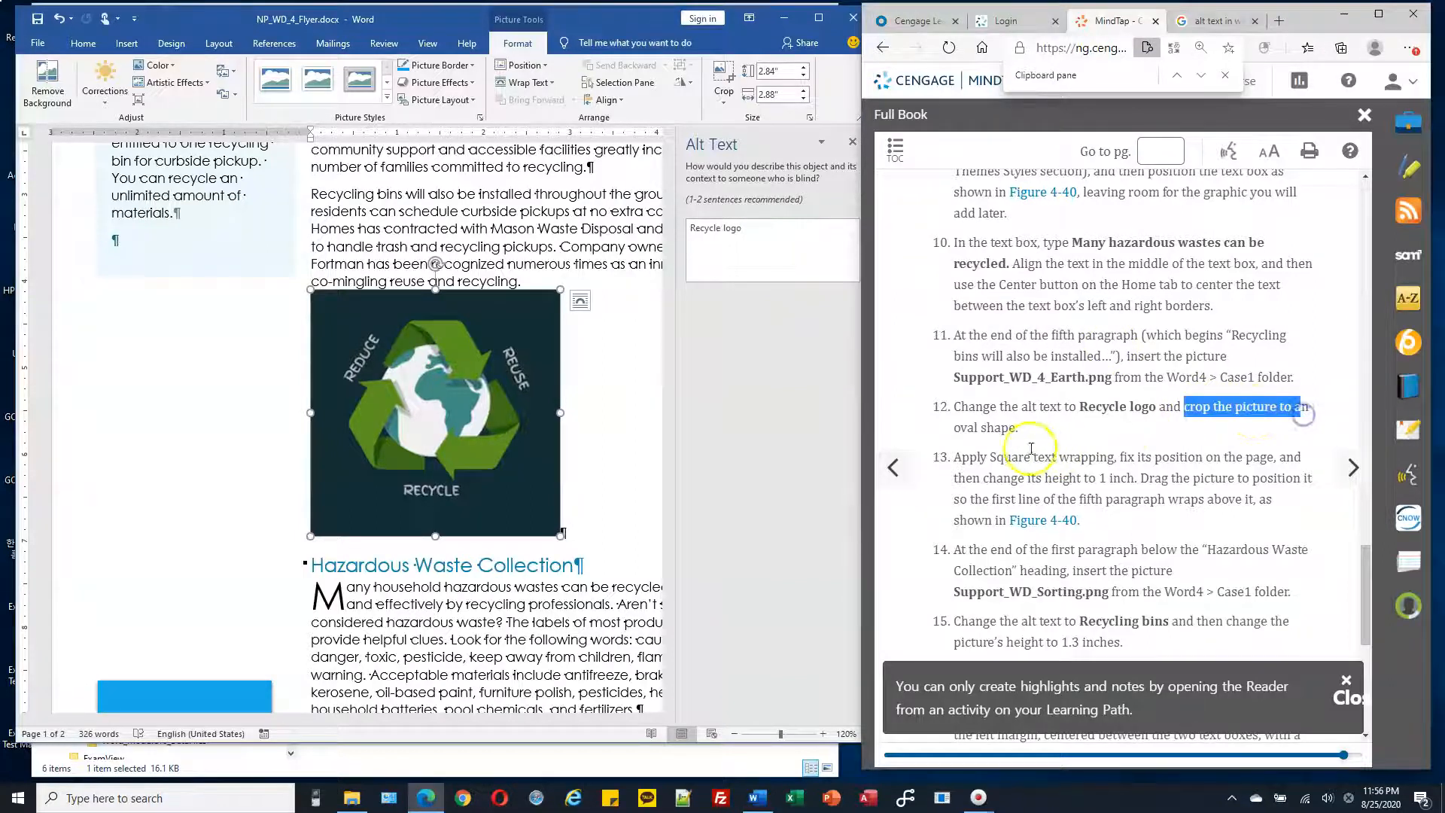
left_click_drag(954, 428, 1018, 428)
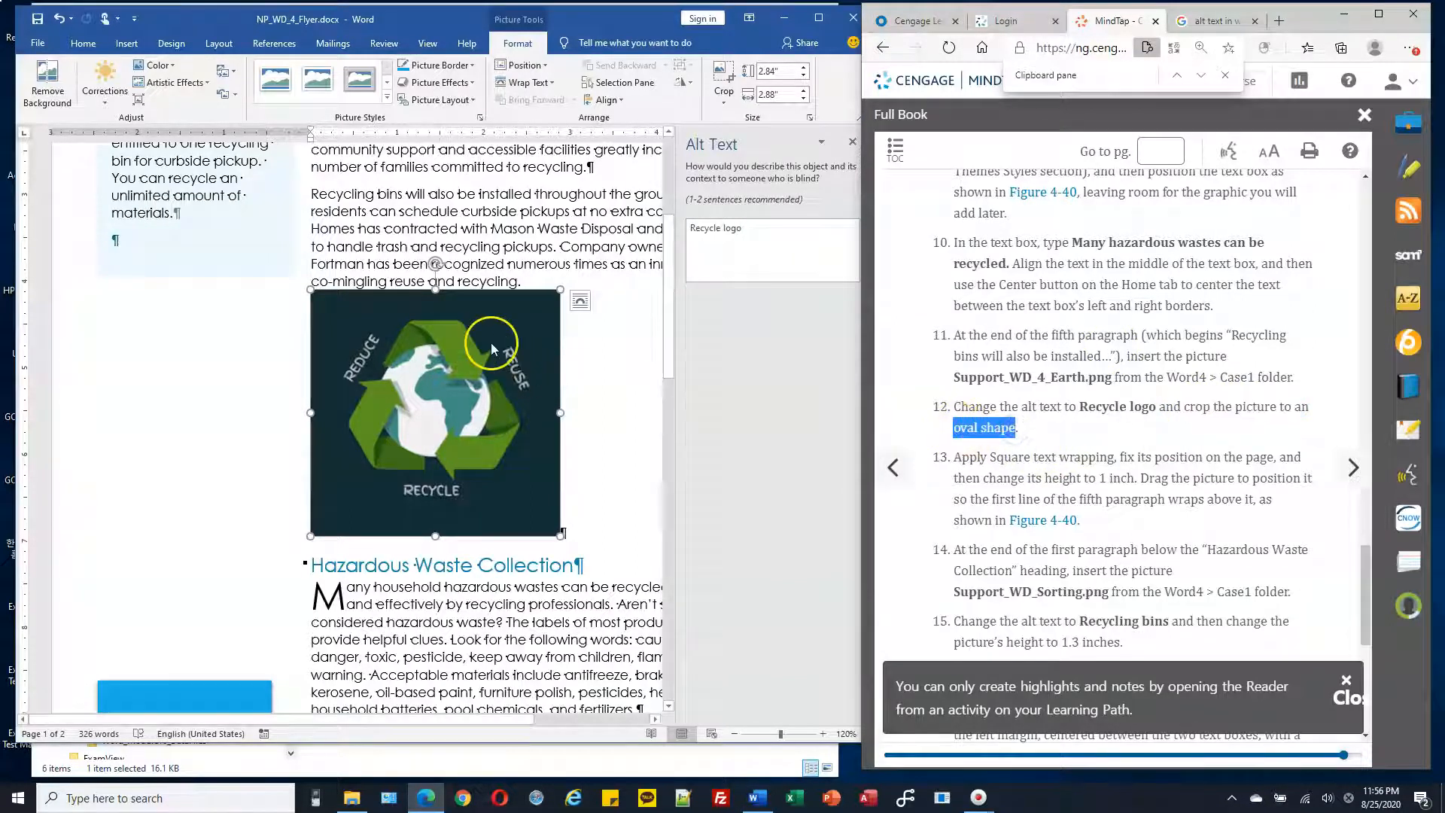
left_click(546, 245)
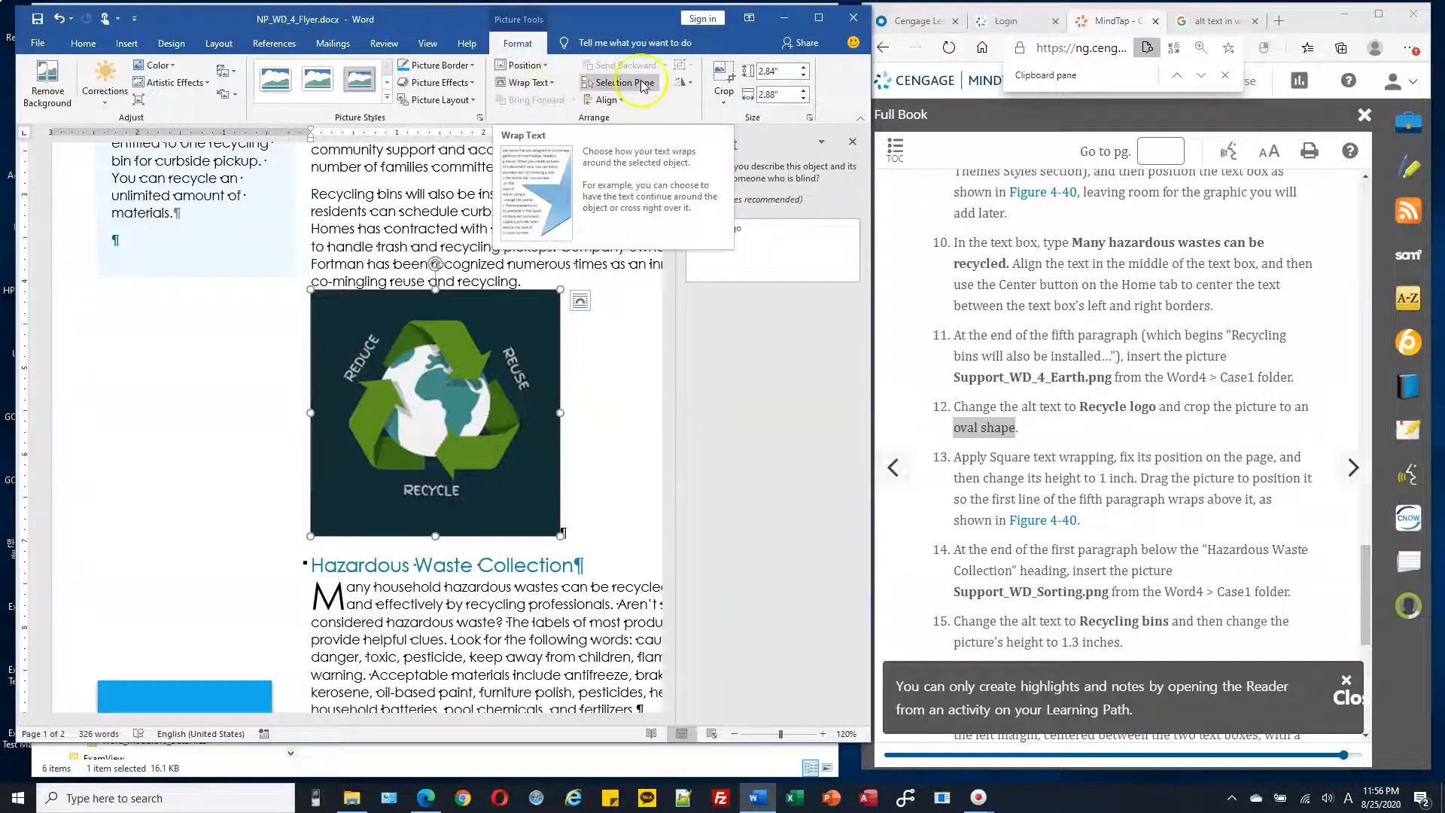
left_click(724, 96)
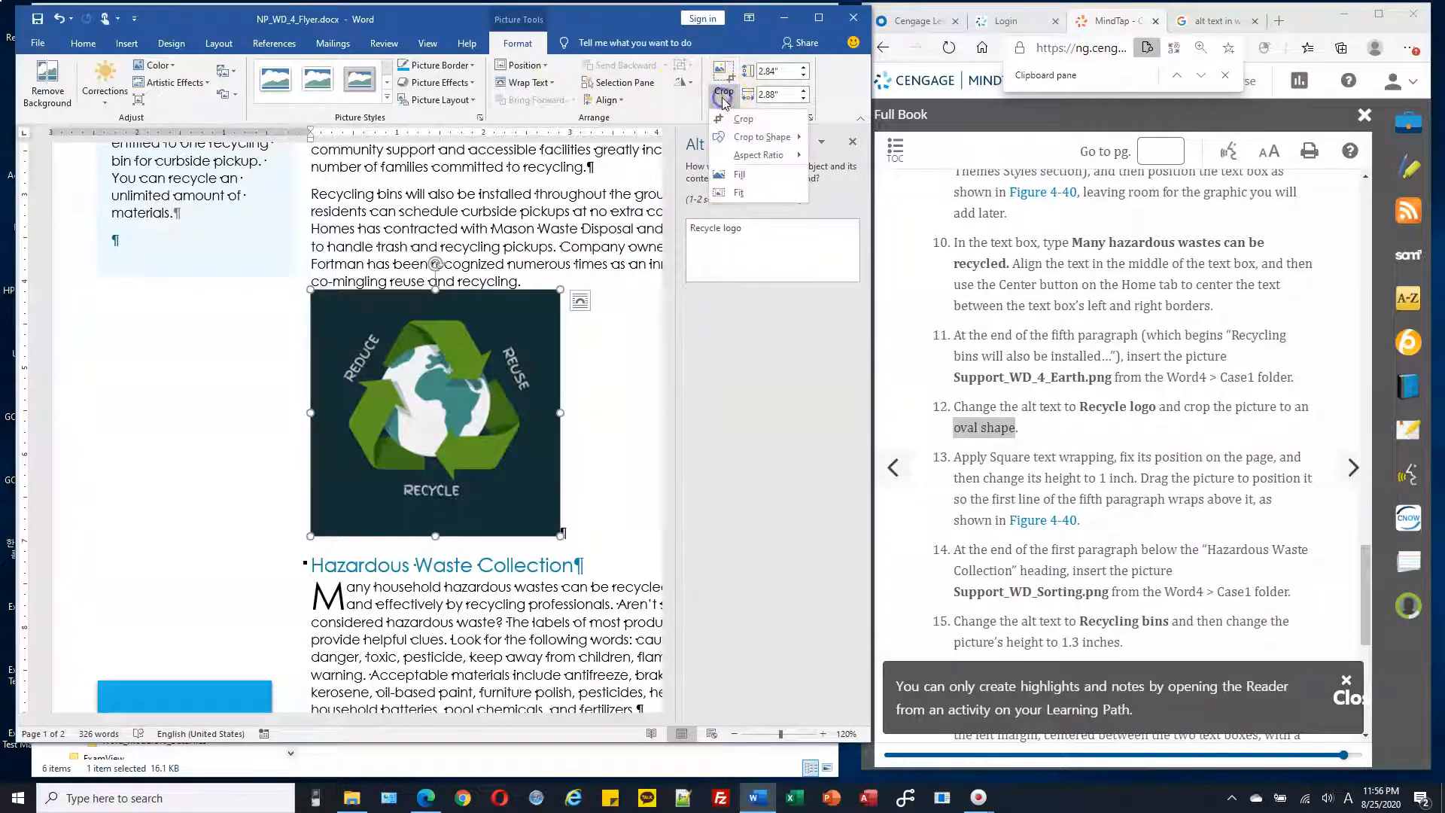
left_click(771, 141)
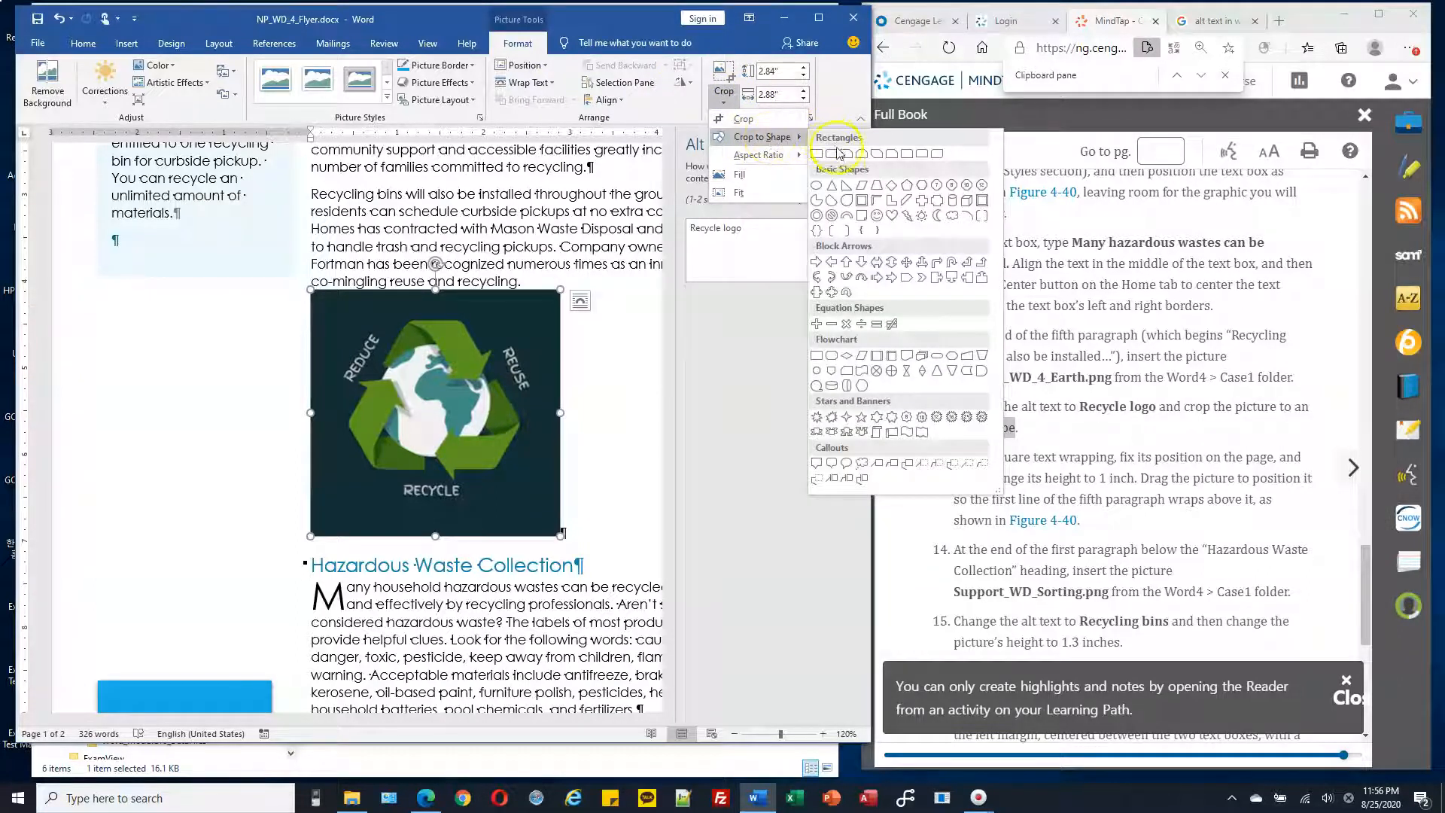
left_click(817, 193)
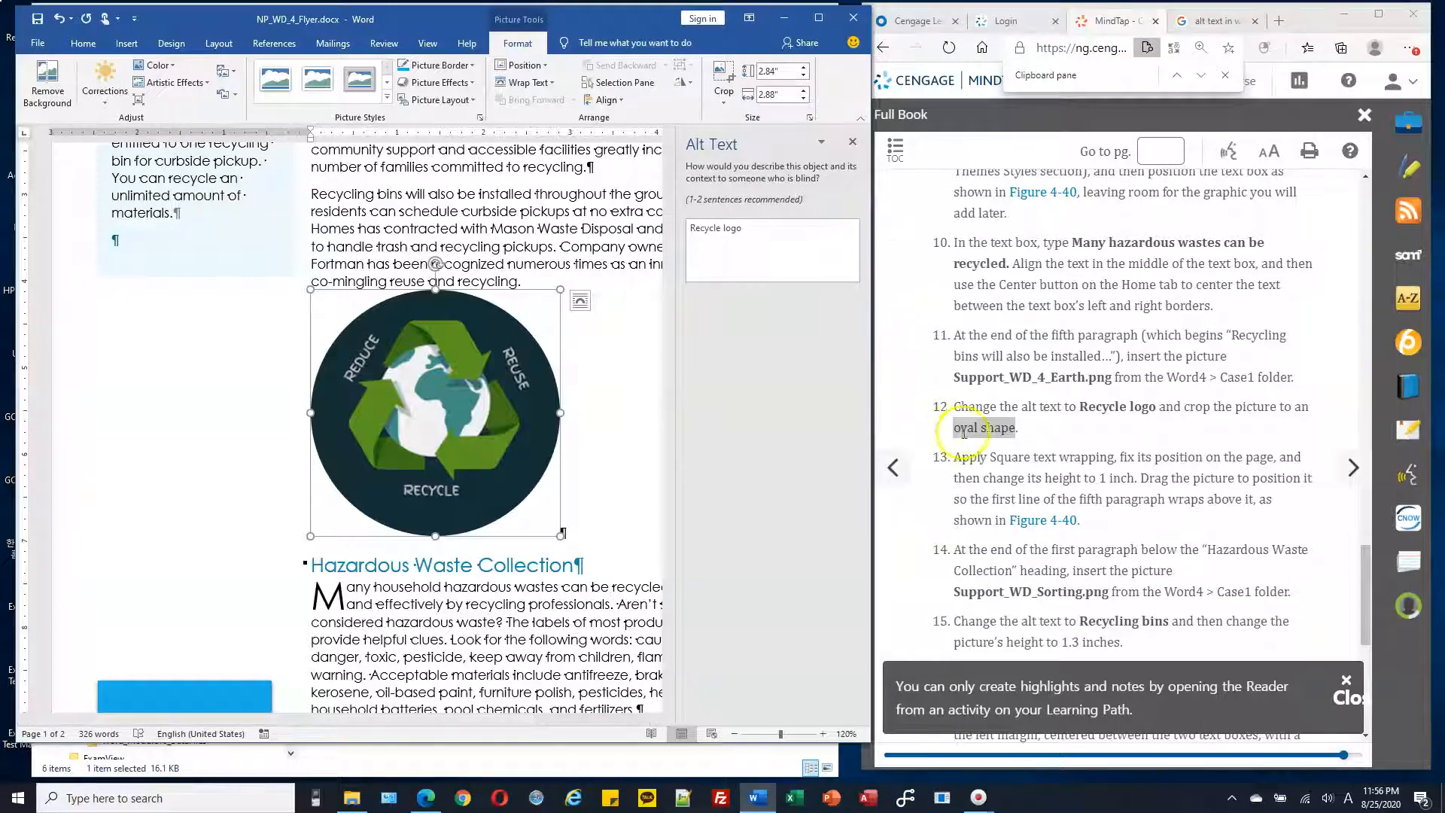
- Apply Square text wrapping to the Earth picture, following textbook step 13
scroll(970, 376, "down", 1)
left_click_drag(971, 371, 1096, 372)
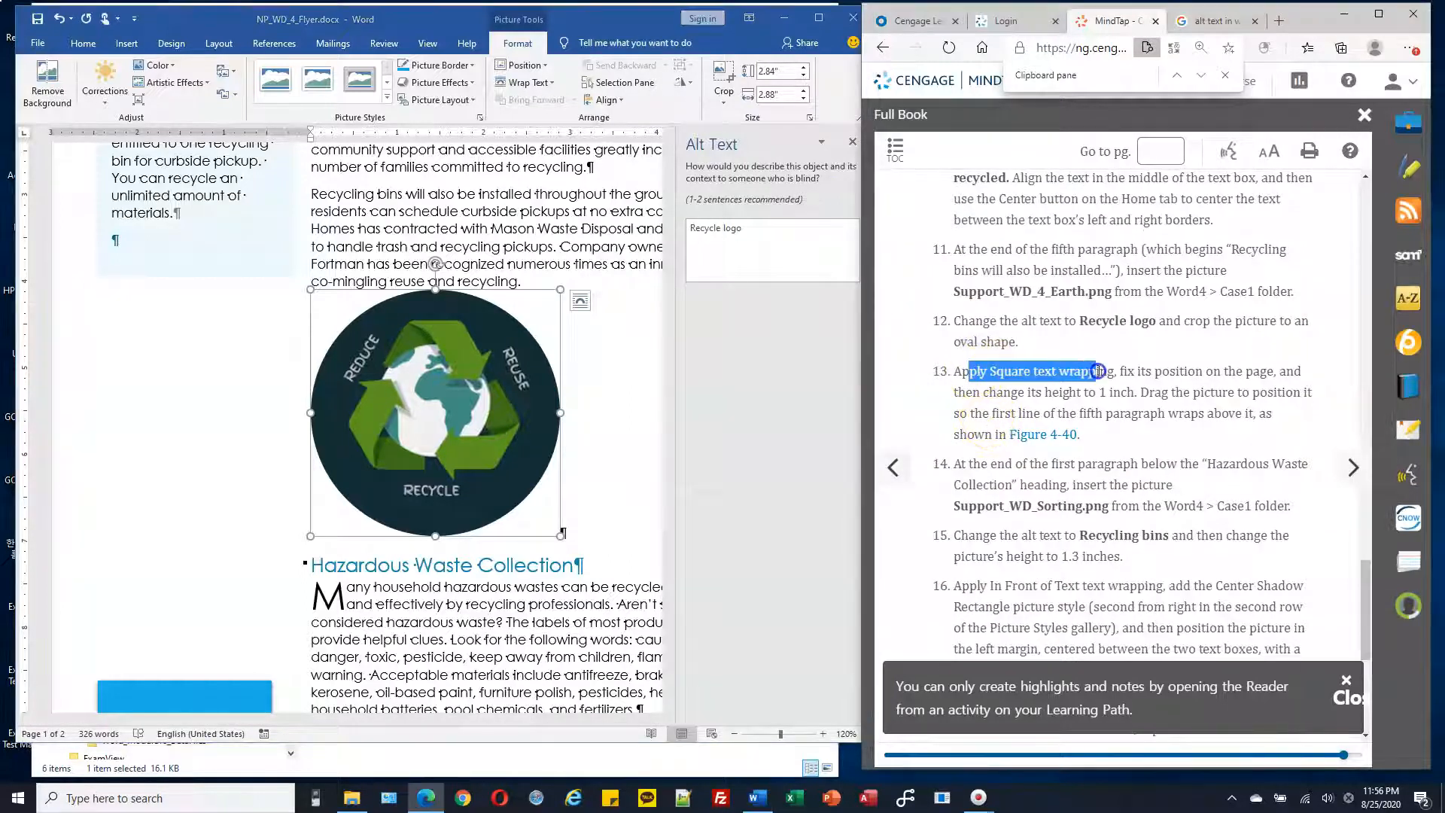
left_click(551, 88)
left_click(552, 84)
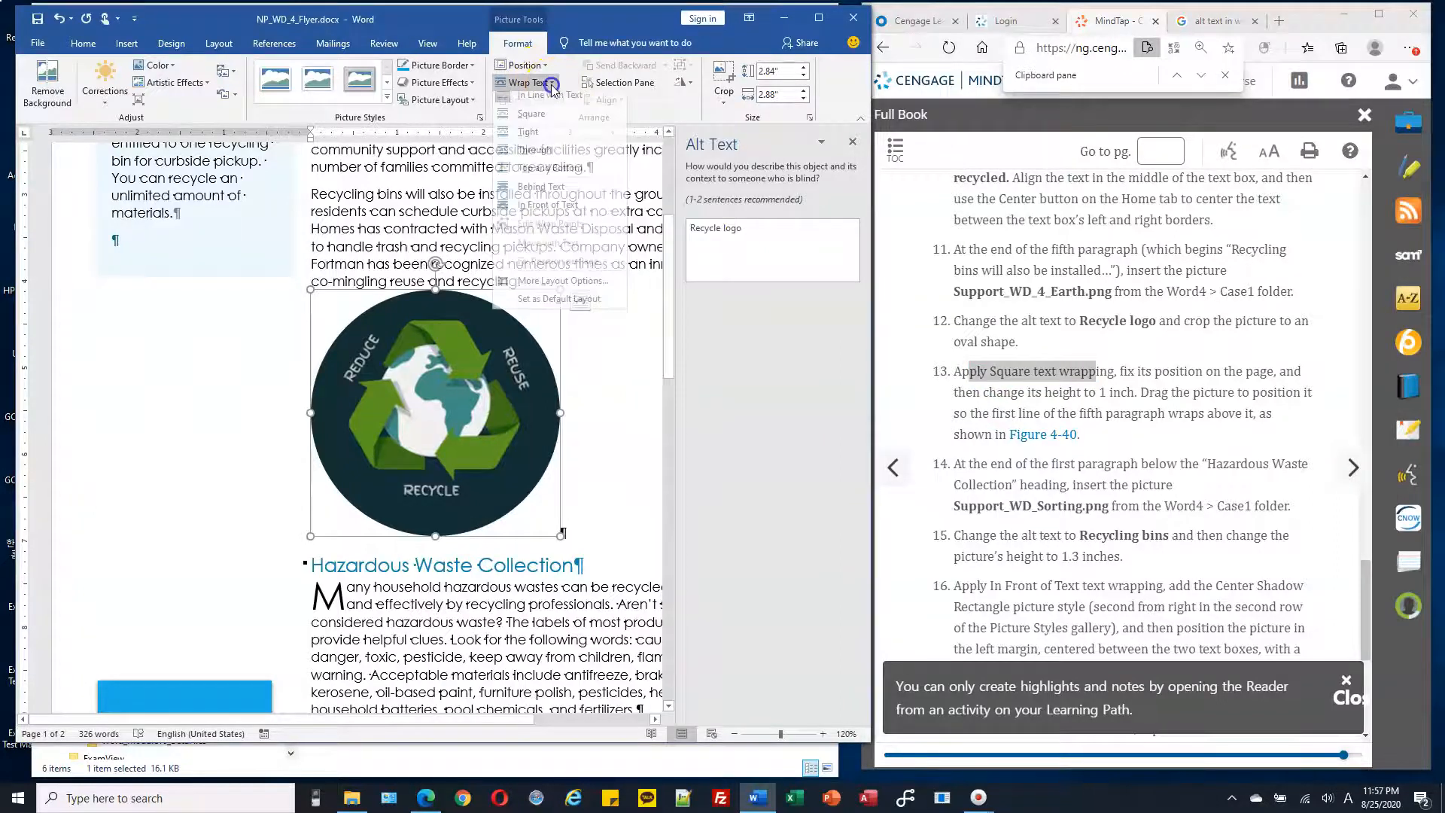
left_click(553, 121)
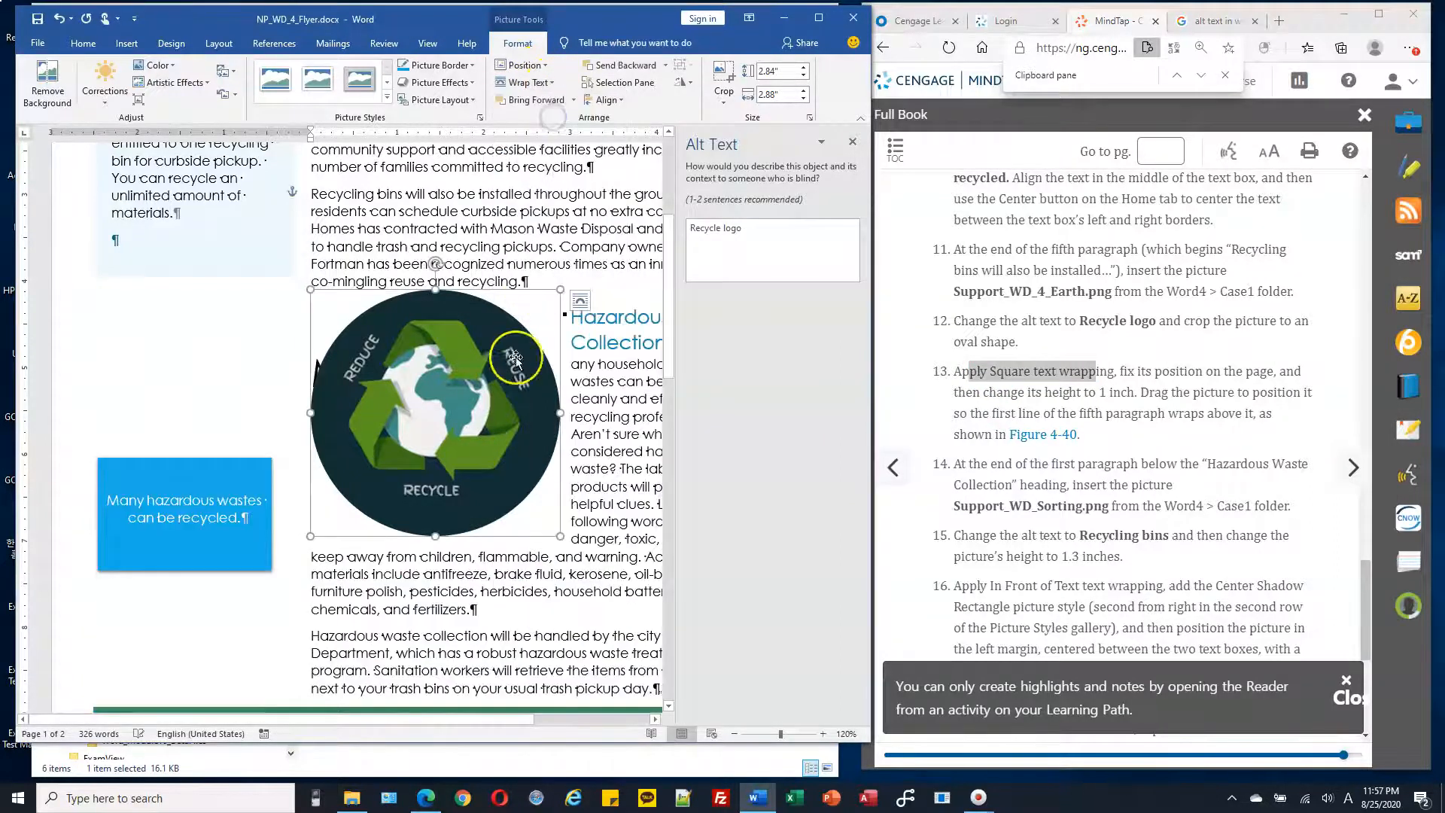
left_click(537, 396)
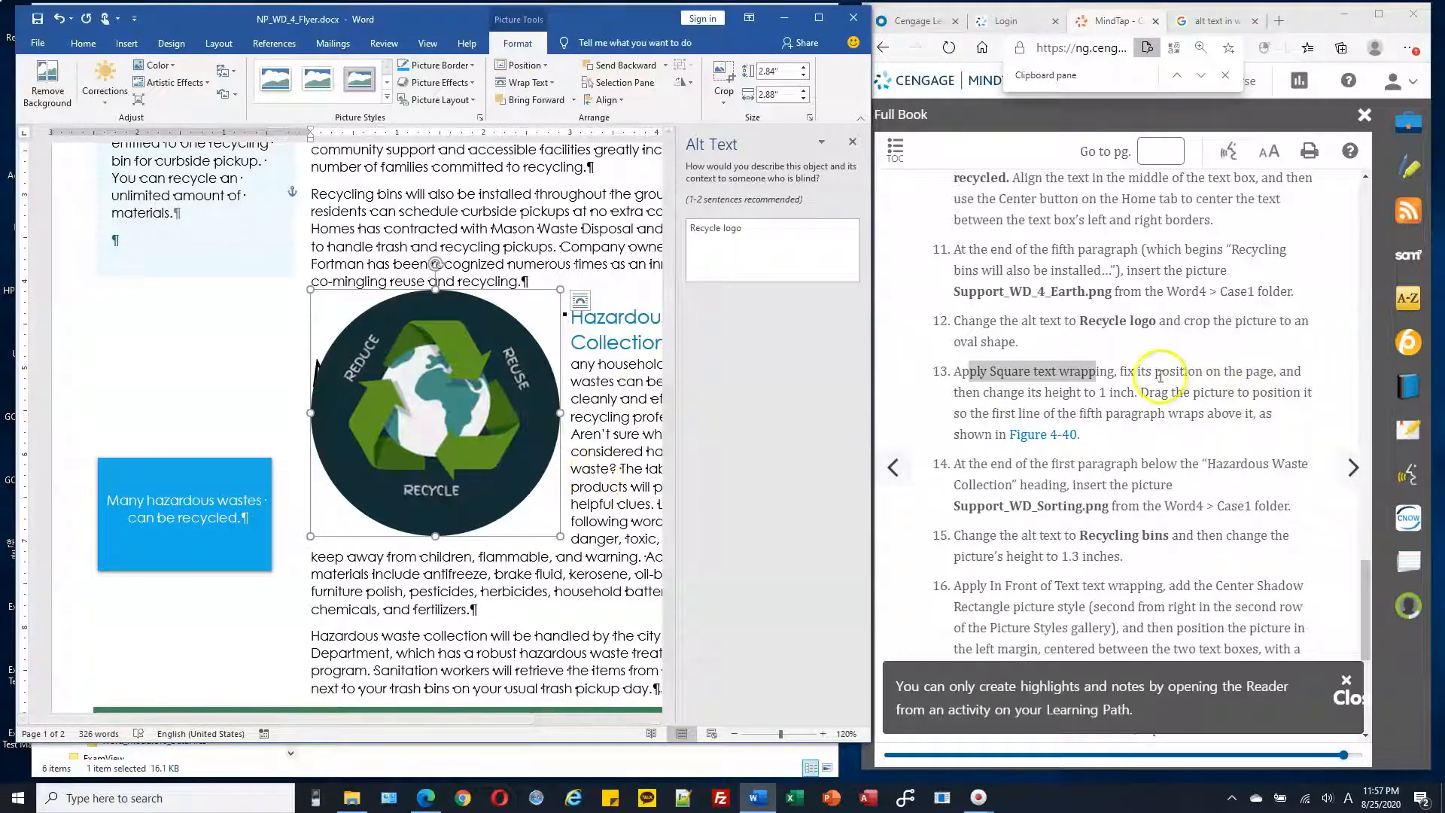
- Close the Alt Text pane and set the Earth picture's height to 1 inch, as textbook step 13 requires
scroll(1158, 373, "down", 1)
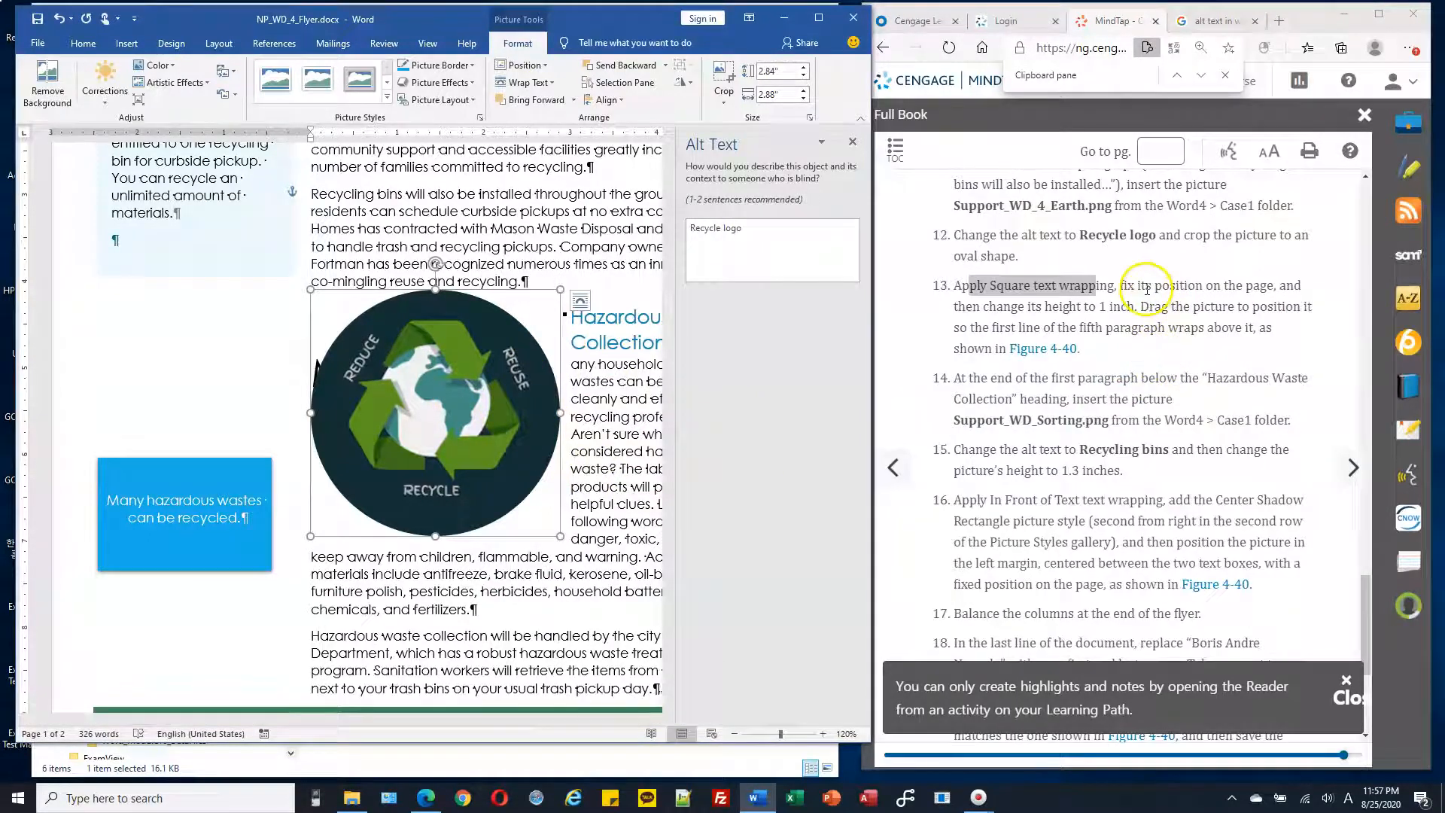
left_click(852, 144)
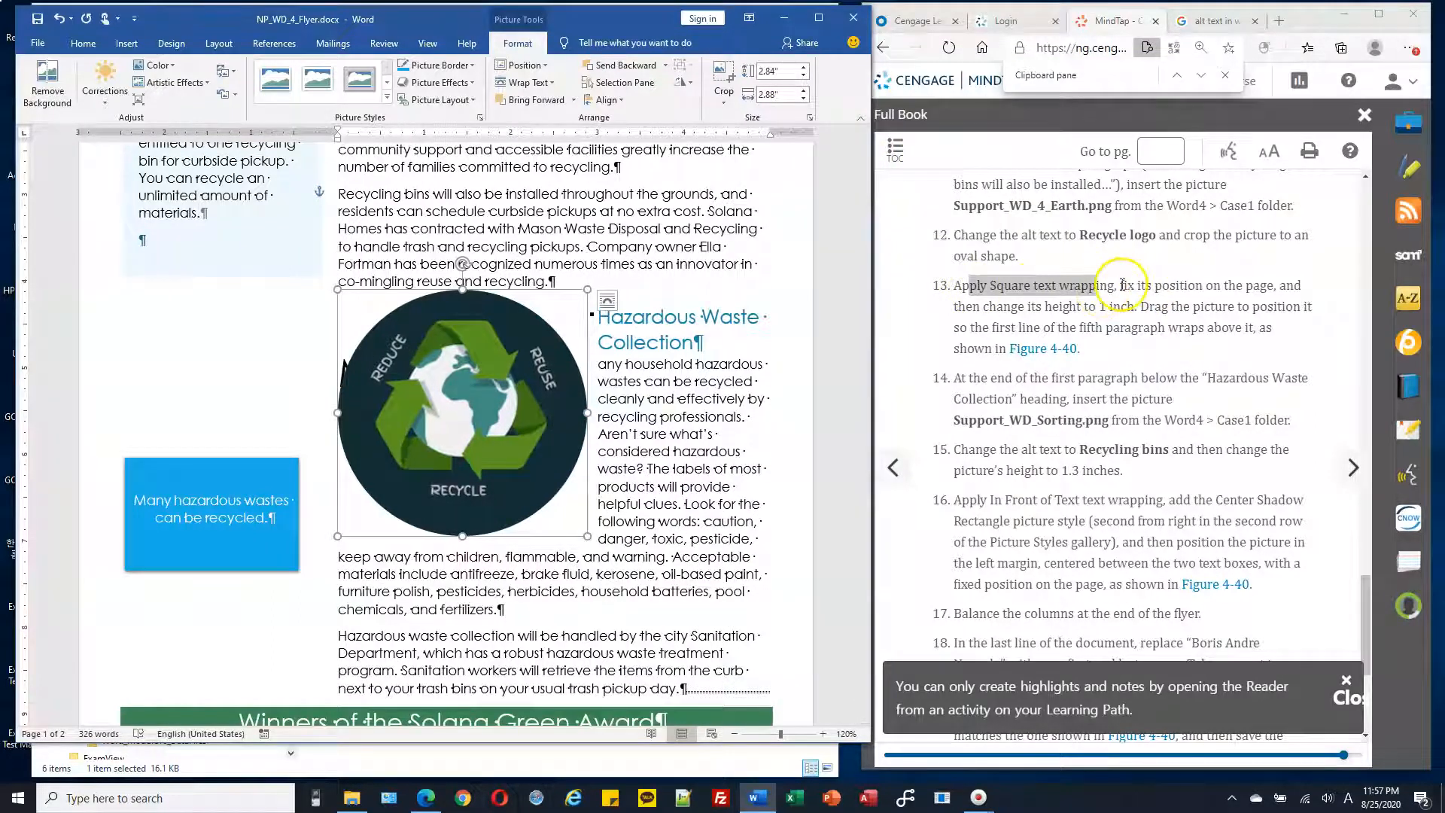
left_click_drag(1138, 286, 1260, 286)
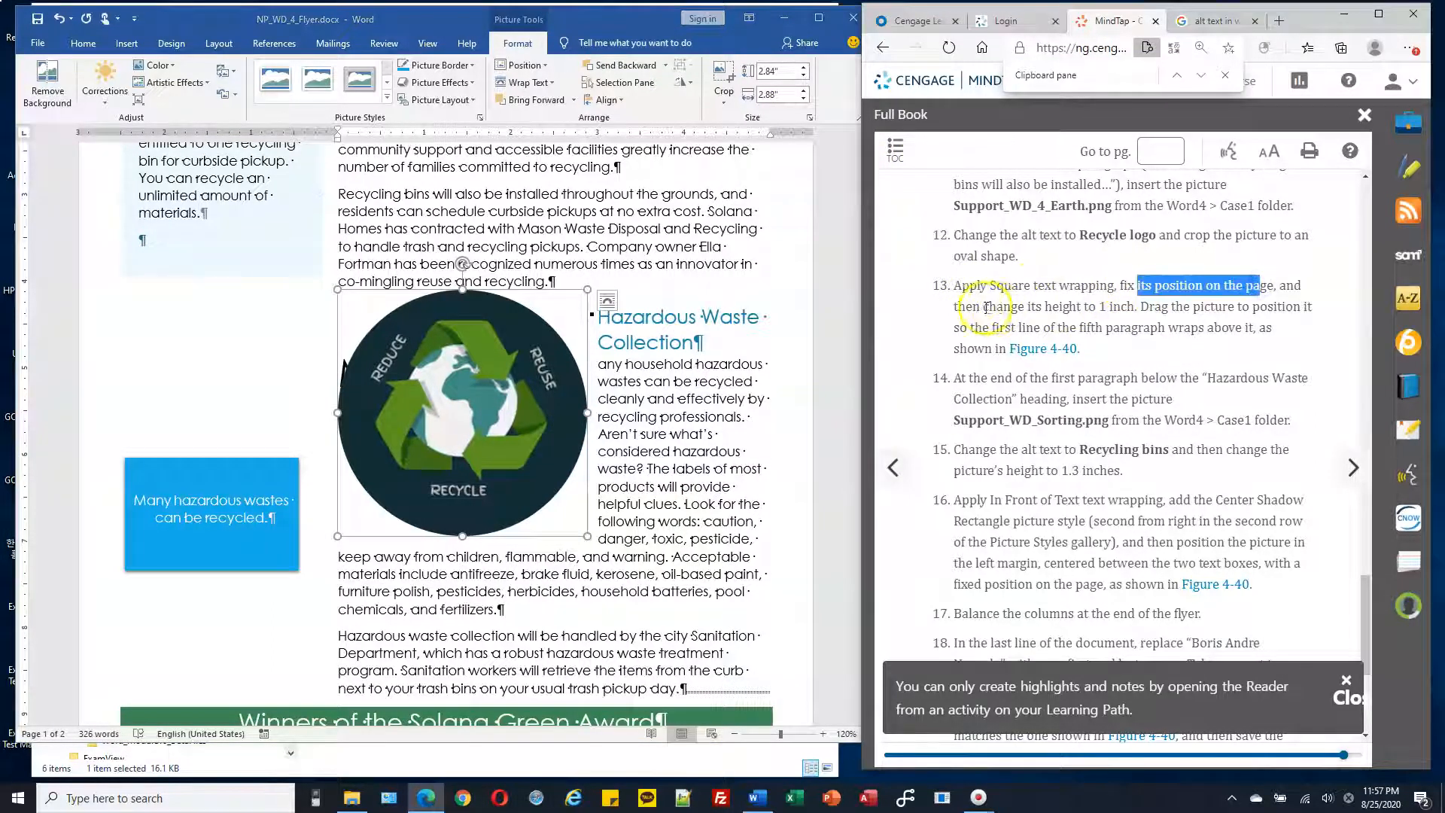
left_click_drag(977, 307, 1078, 307)
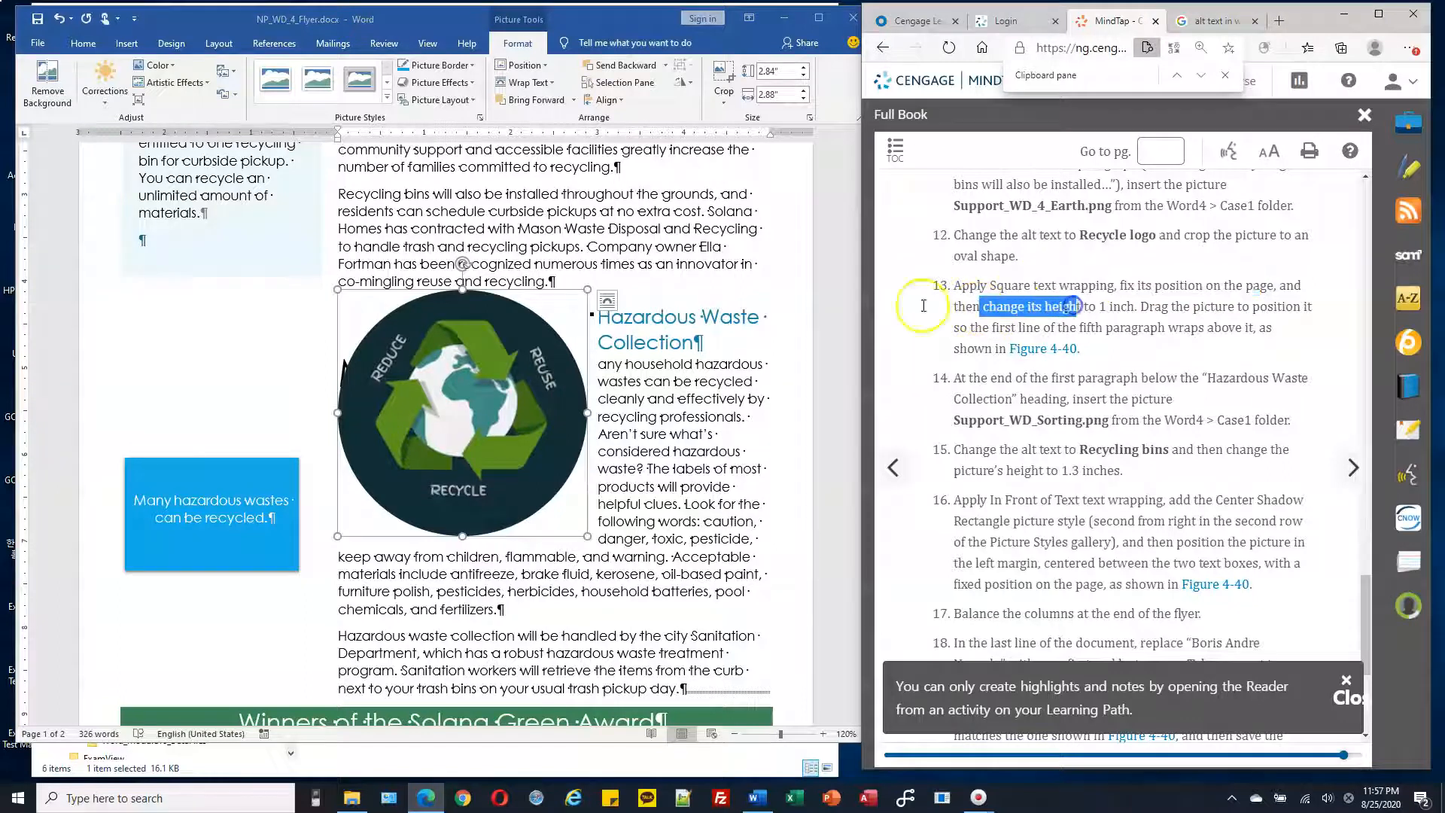
left_click(499, 369)
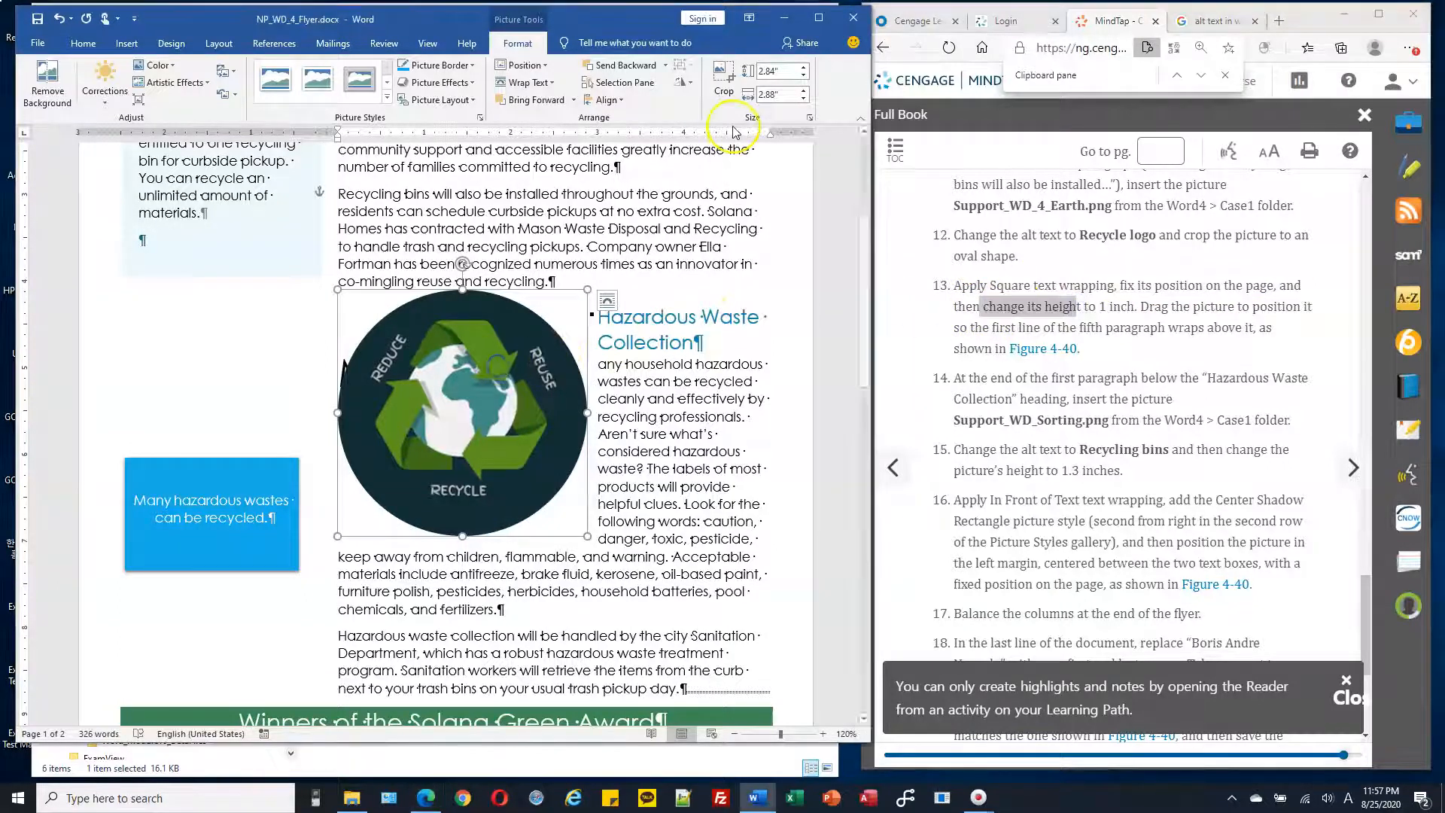
left_click(782, 71)
type("1")
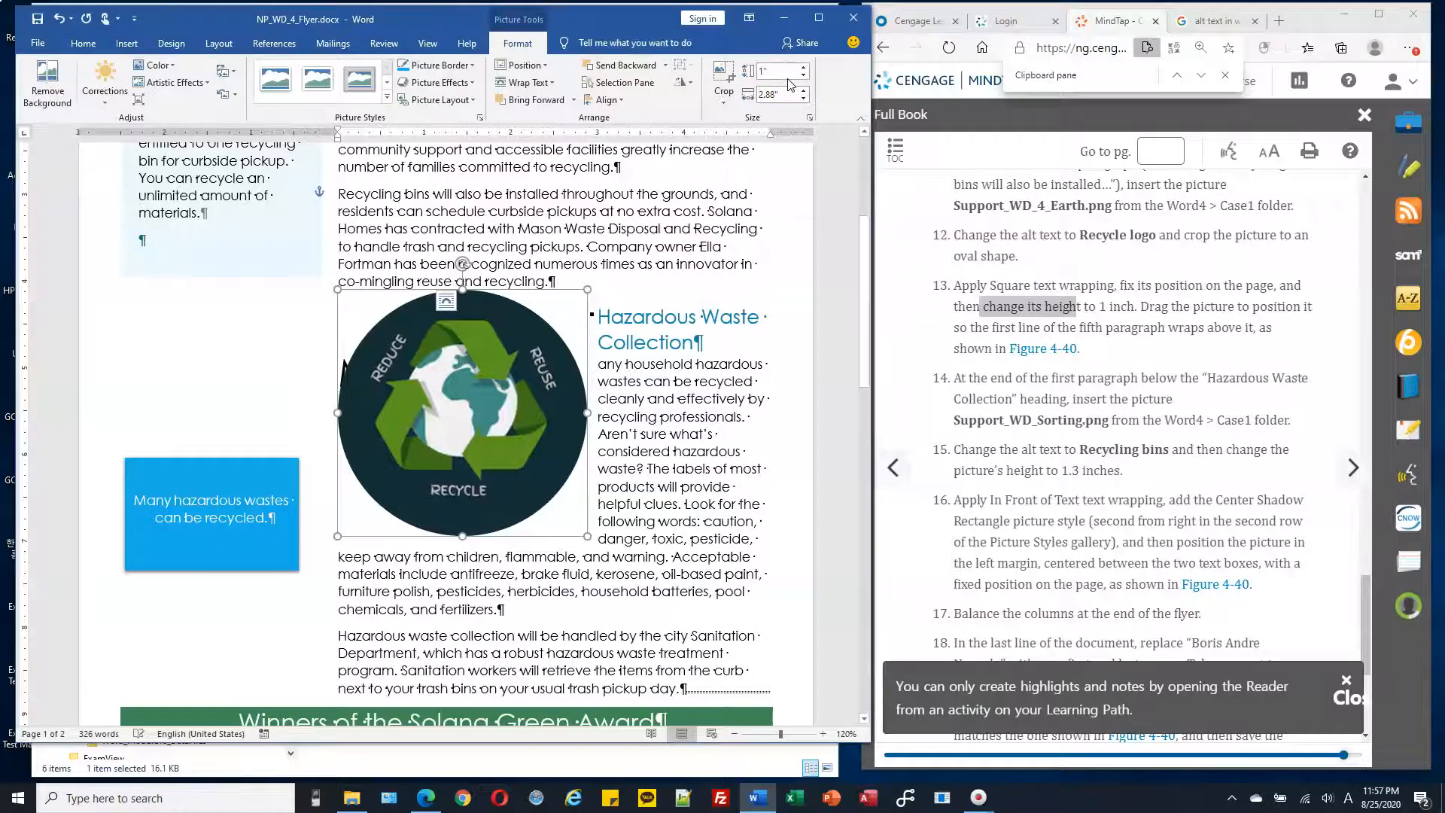
key("Return")
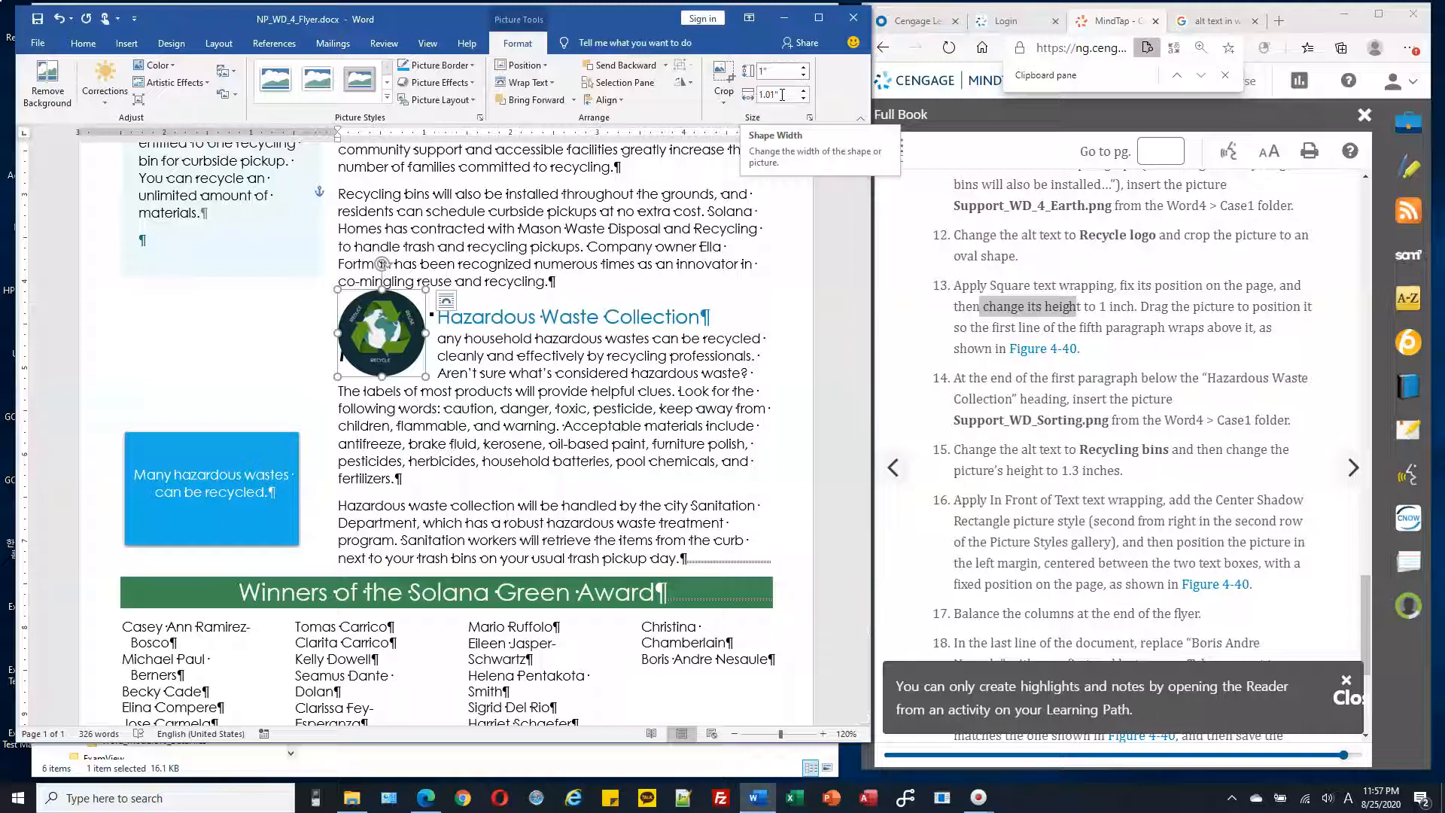
- Check the Earth picture's width and its scale and aspect ratio settings
left_click(783, 95)
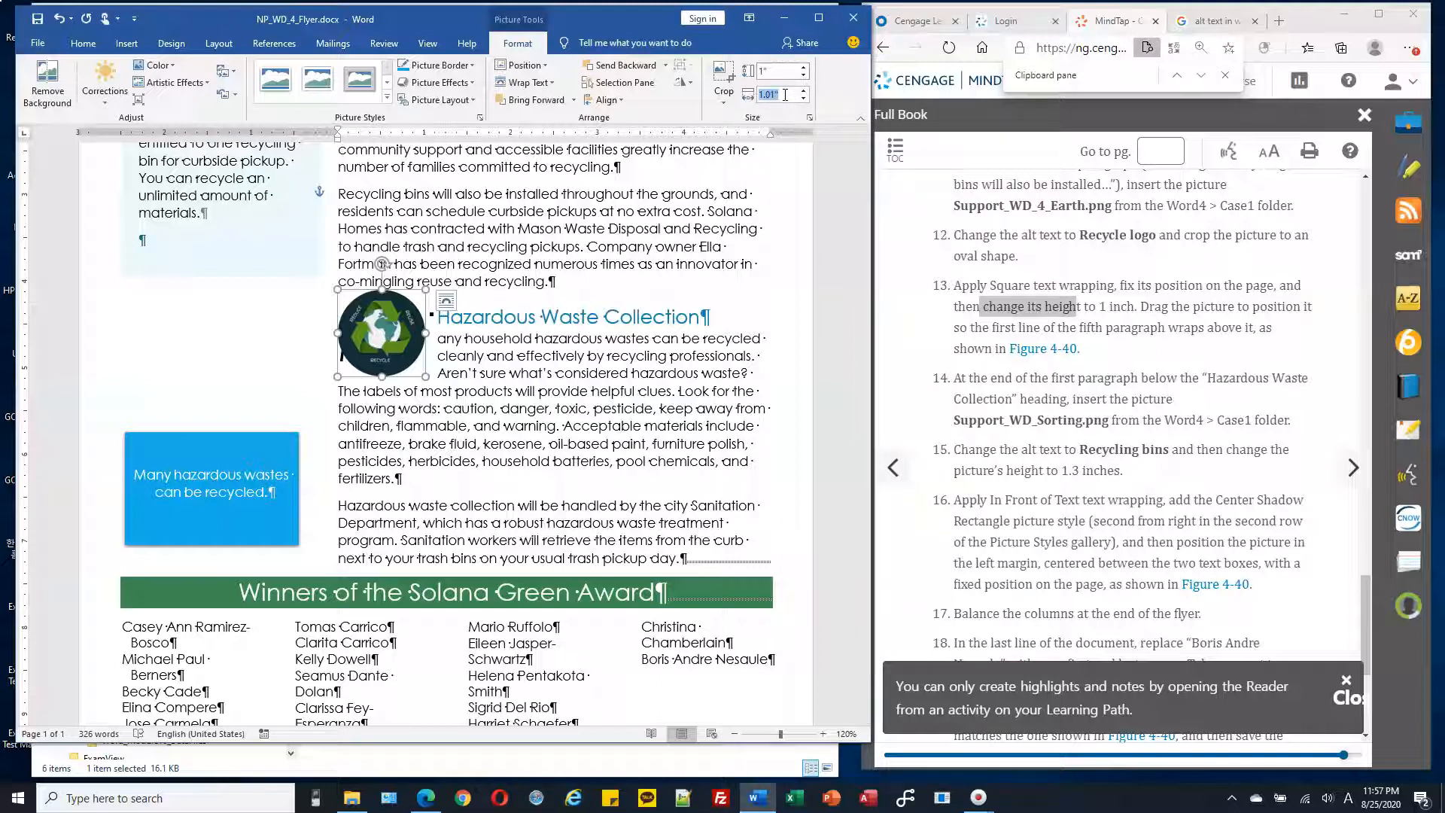
left_click(809, 118)
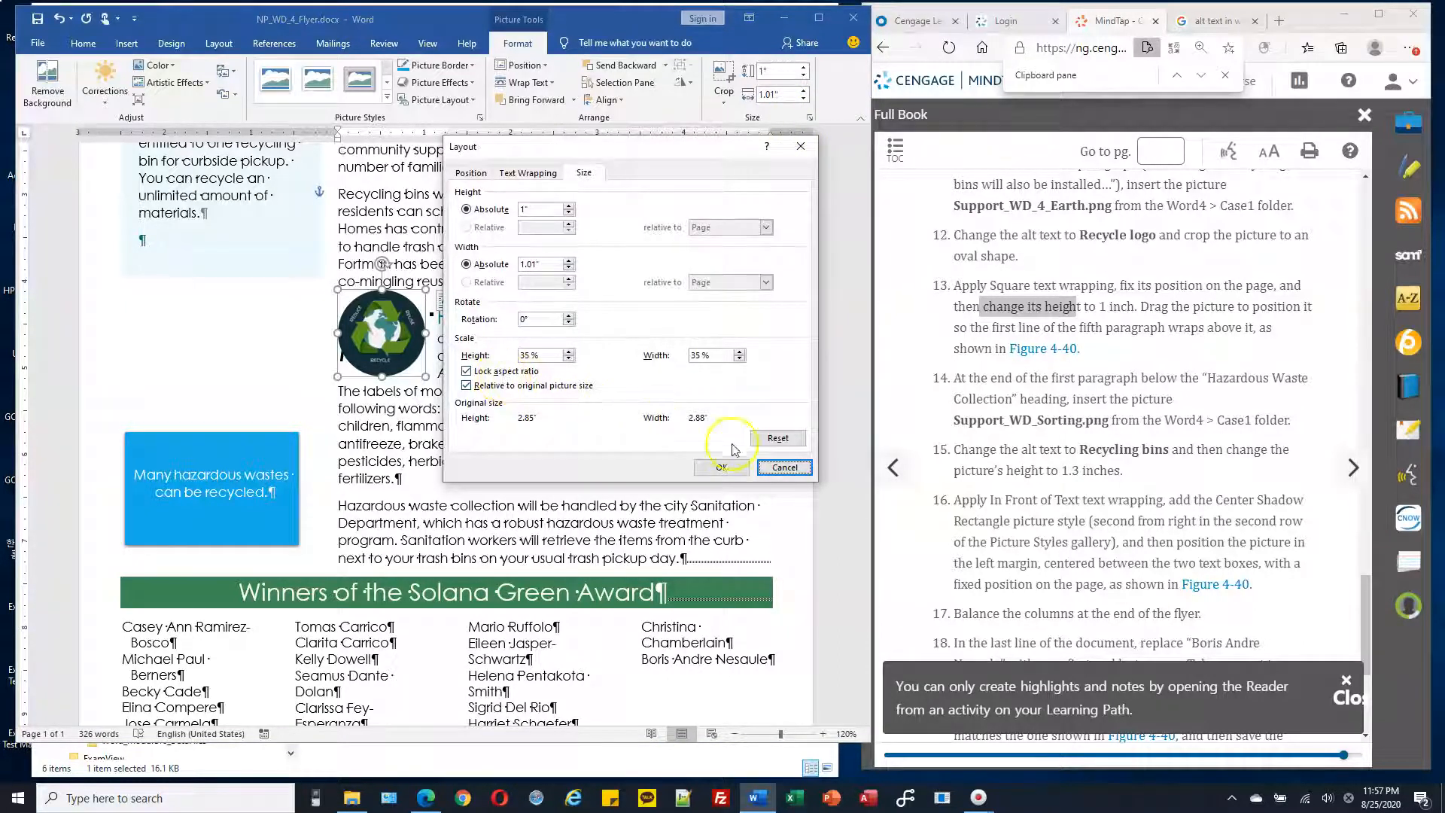
left_click(782, 468)
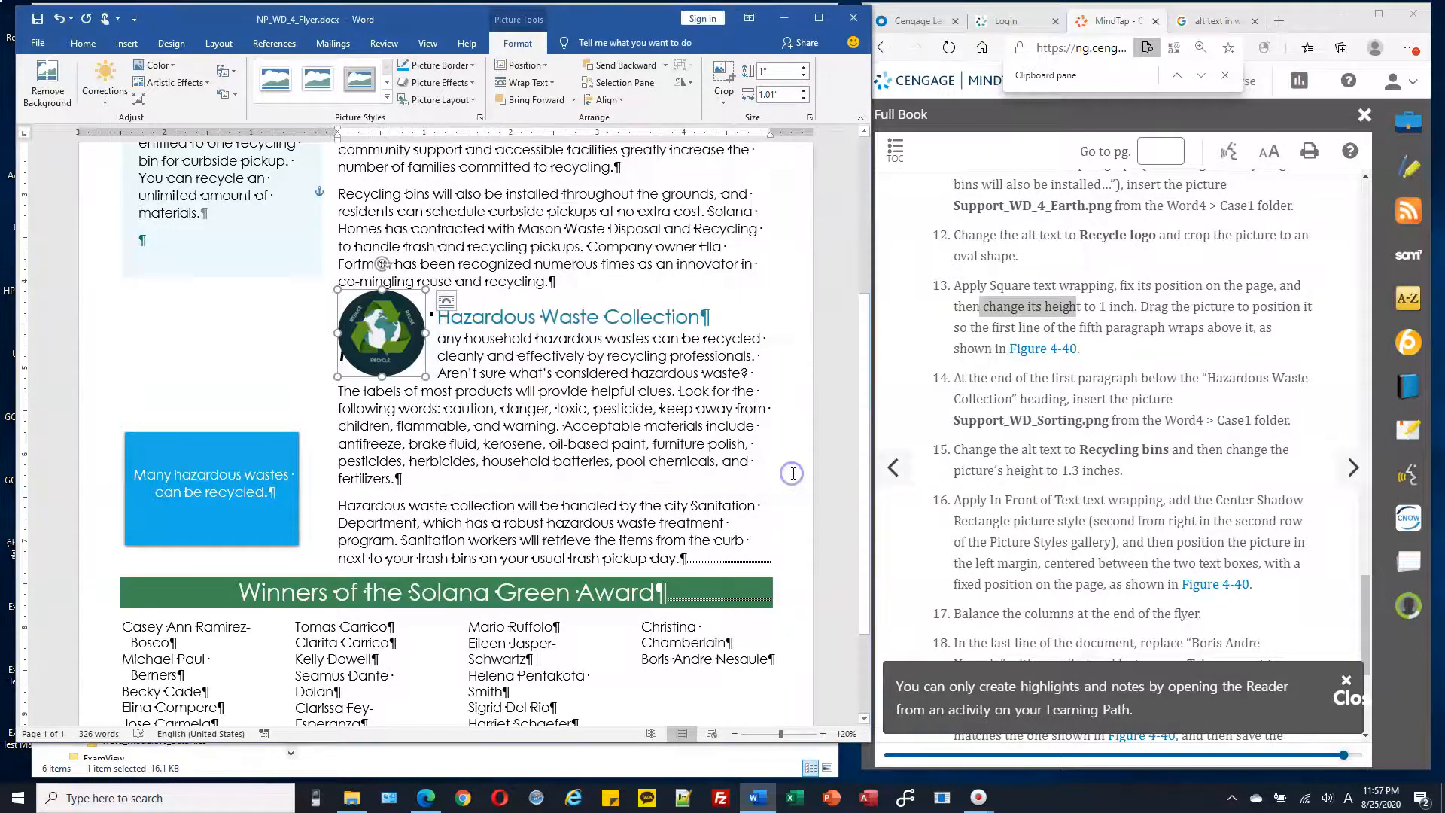
left_click(783, 94)
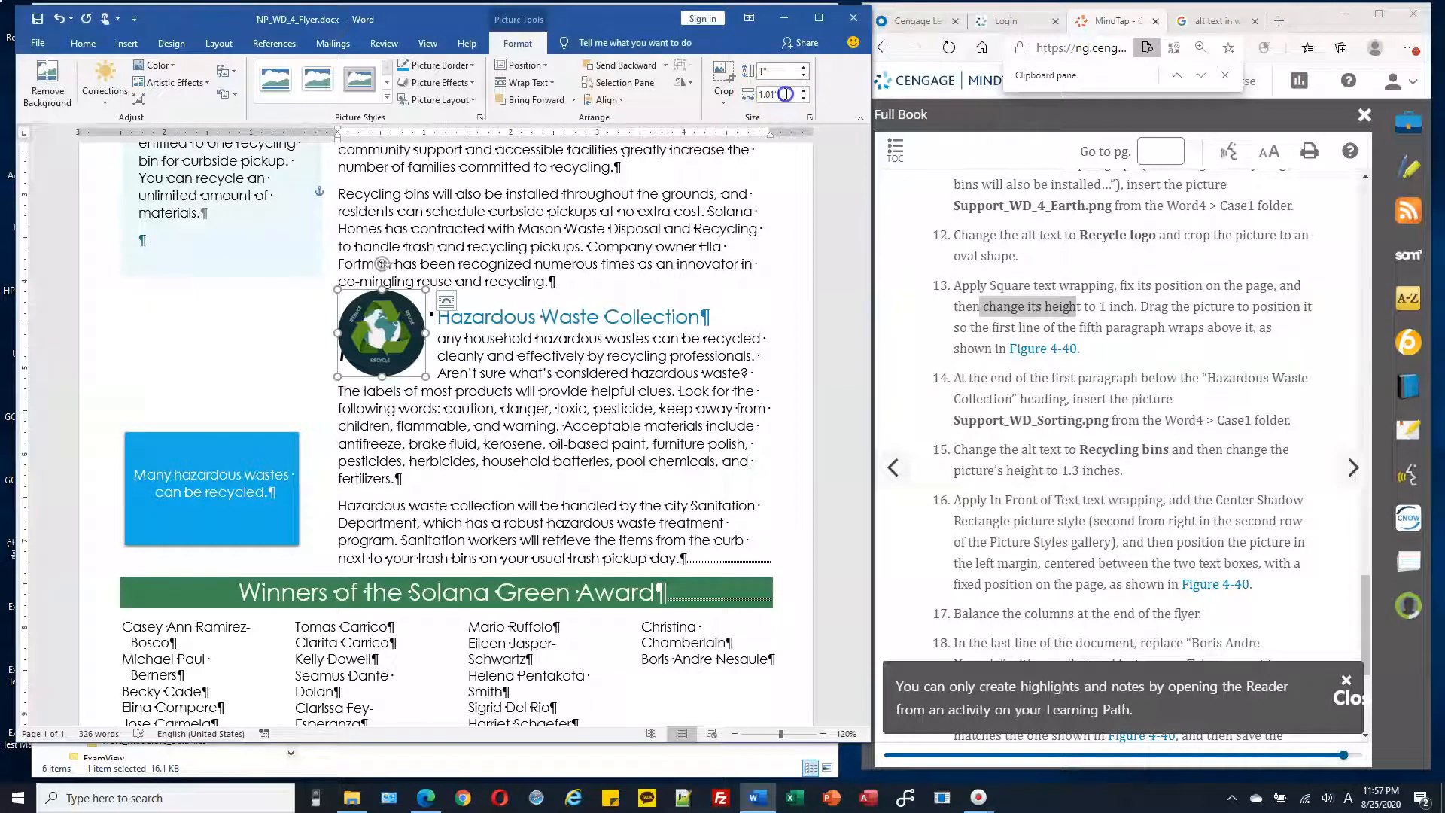
left_click(699, 192)
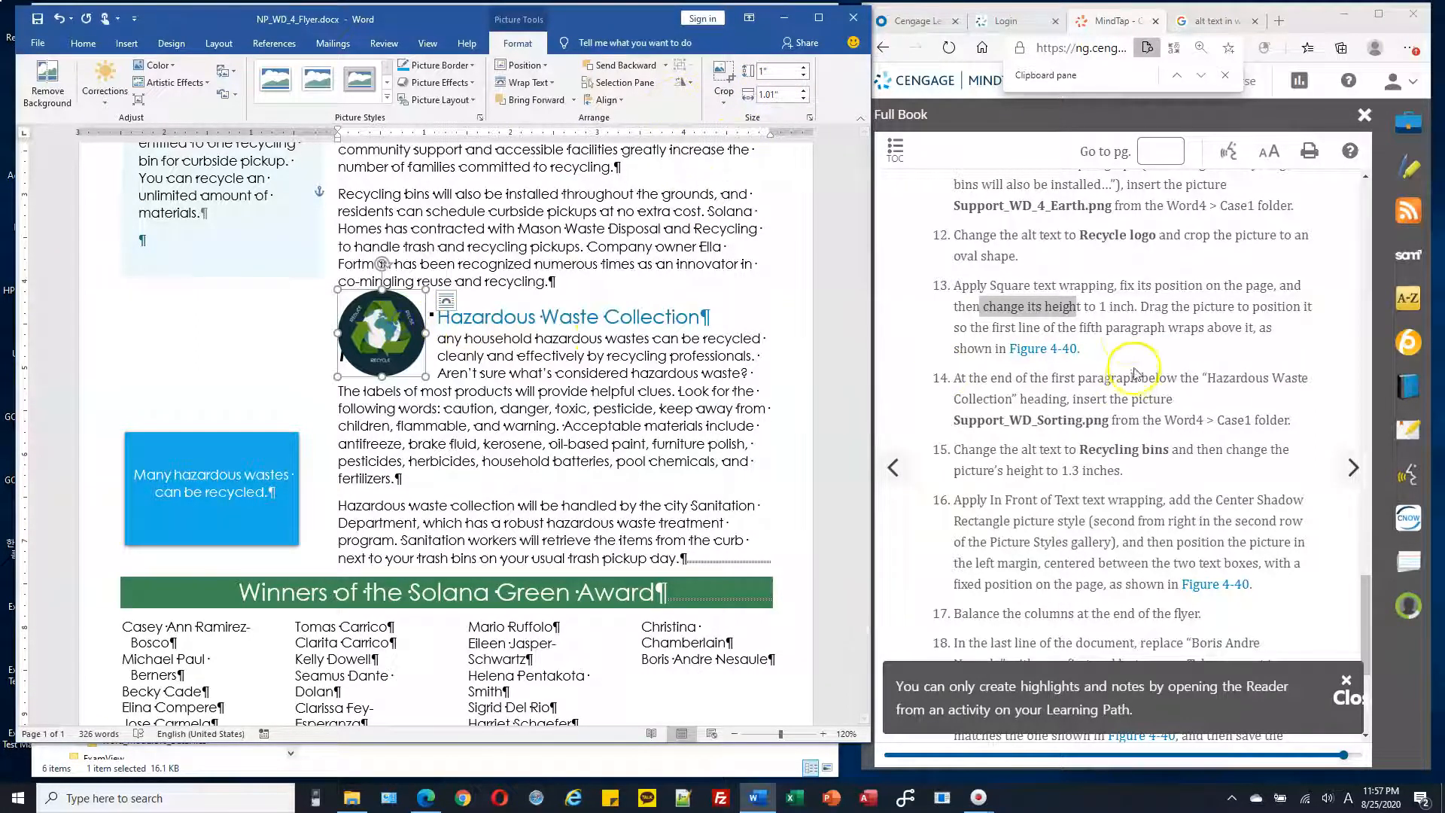
- Move the Earth picture up so the fifth paragraph's first line wraps above it, and compare its placement with Figure 4-40
mouse_move(1100, 307)
left_mouse_down()
mouse_move(1069, 307)
mouse_move(1106, 306)
left_mouse_up()
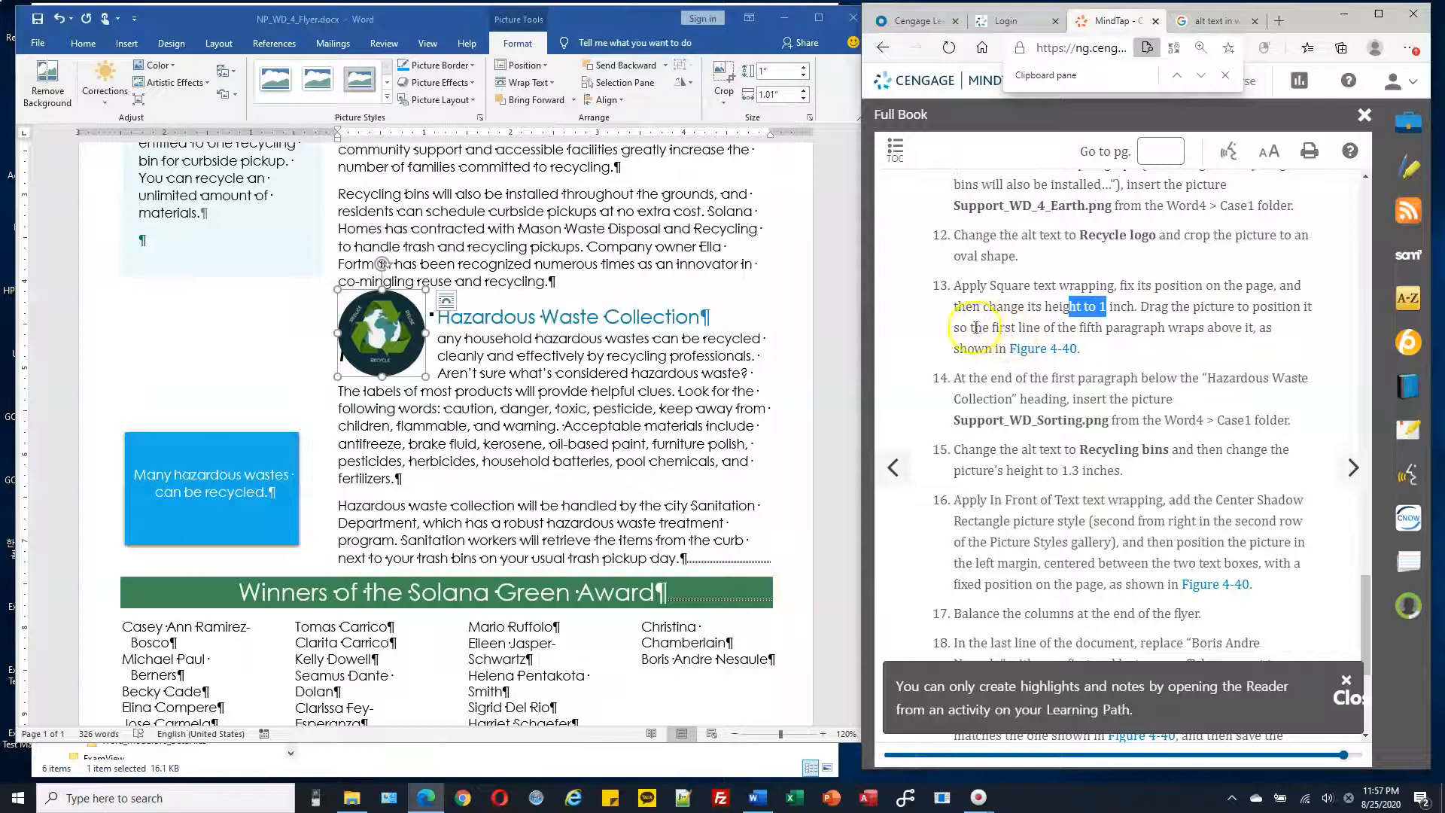
left_click_drag(973, 328, 1165, 328)
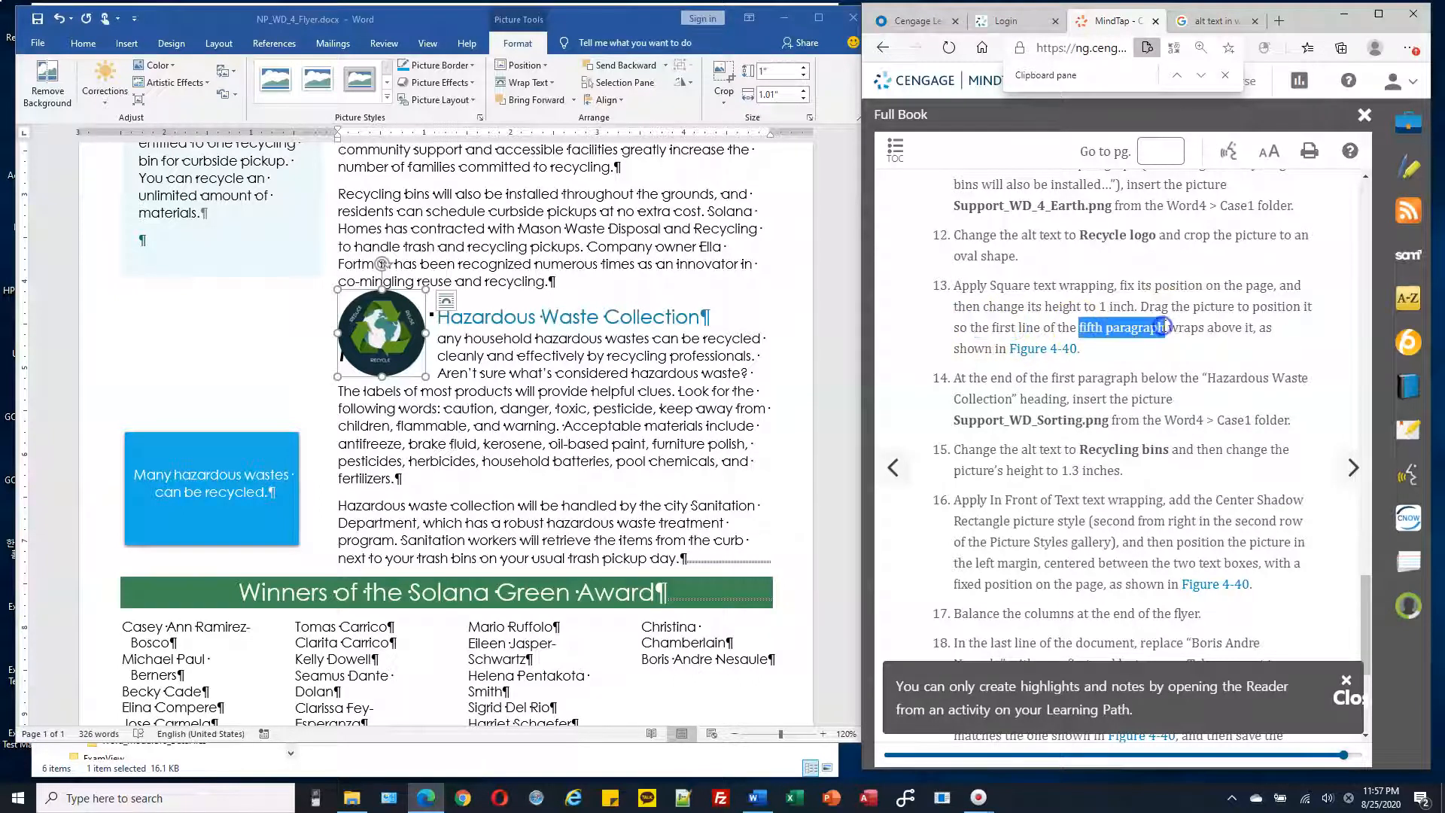
left_click(389, 328)
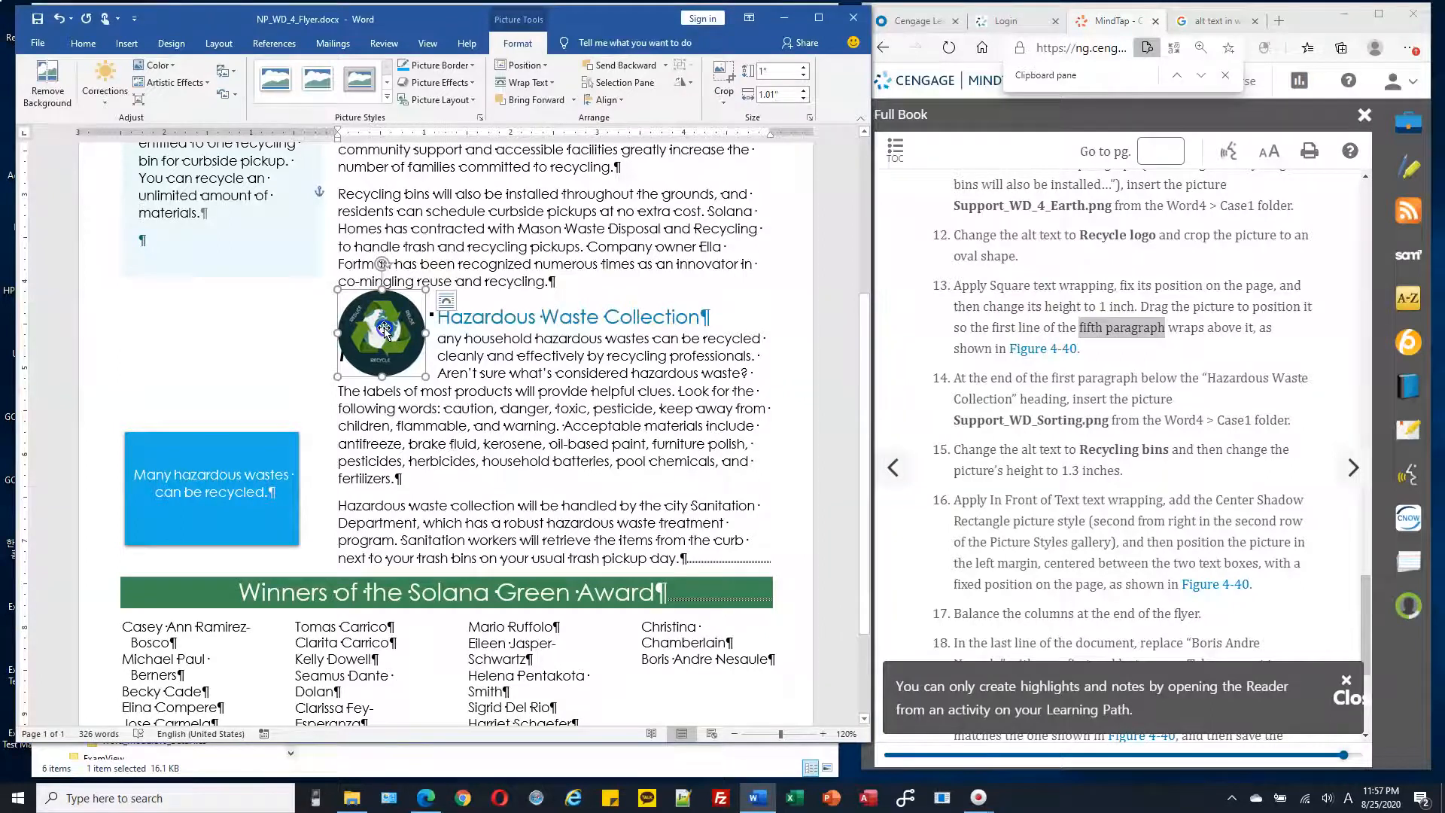
left_click_drag(384, 329, 390, 248)
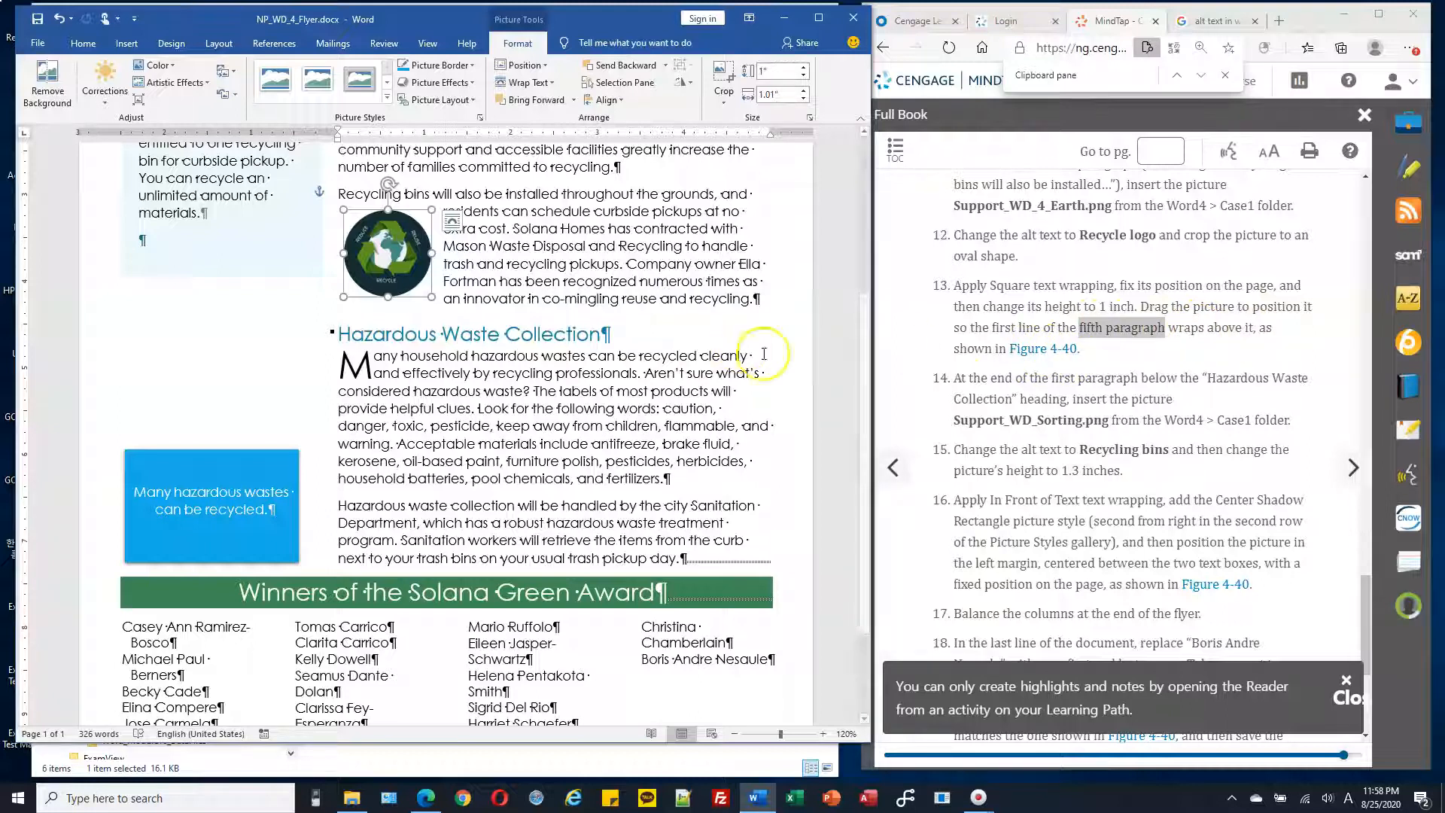
left_click(1052, 350)
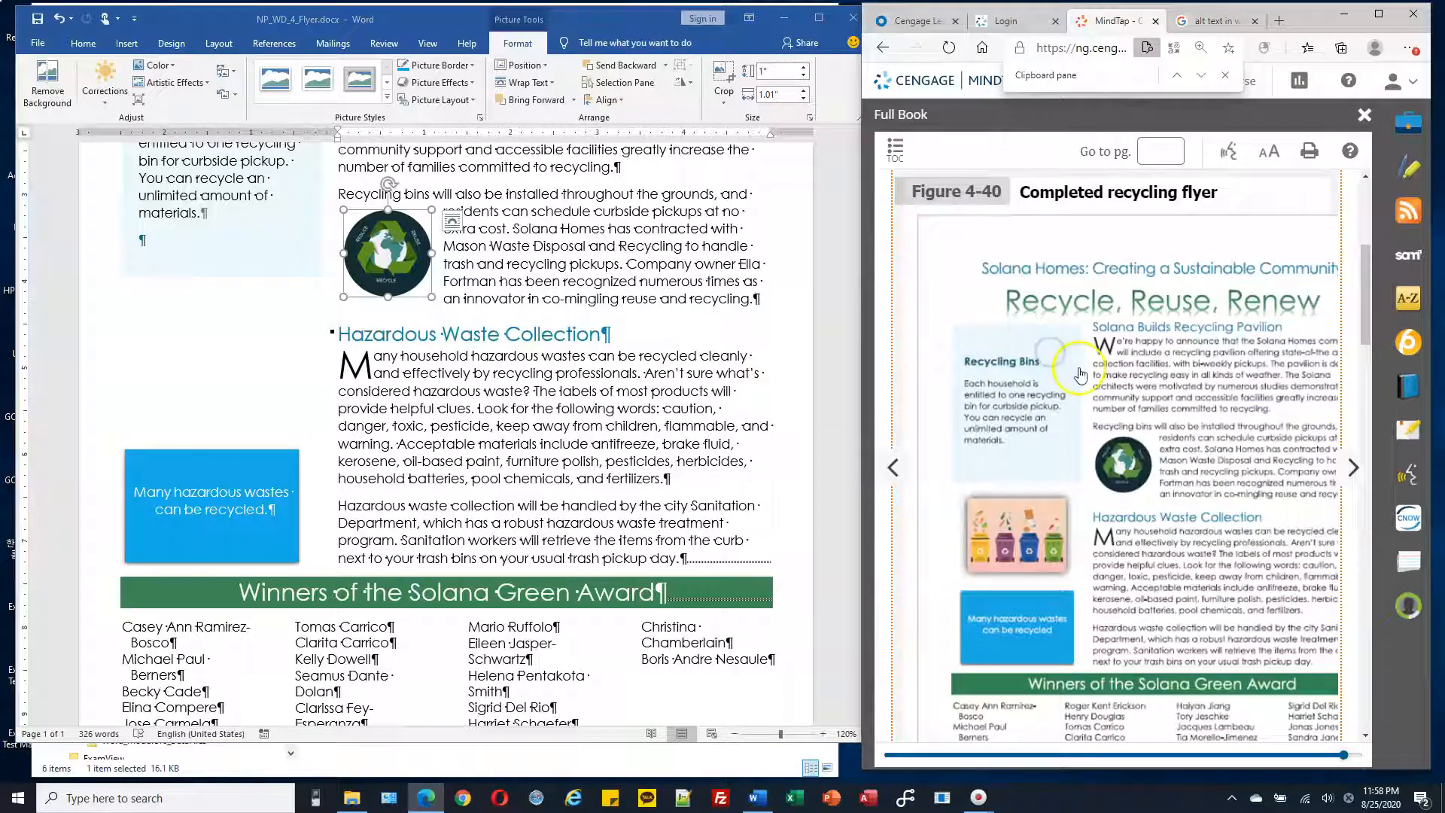
scroll(1127, 489, "down", 1)
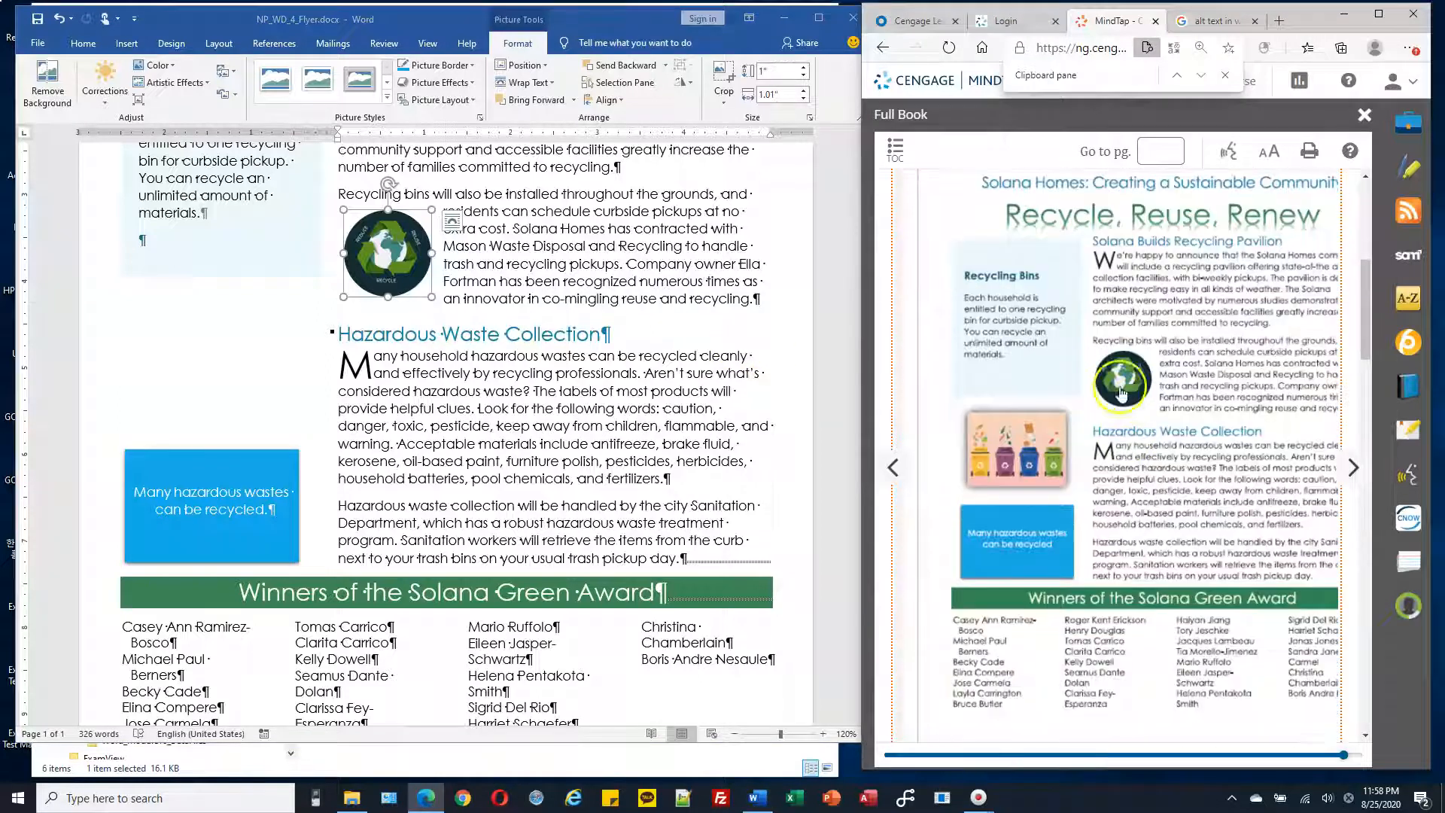
left_click(401, 251)
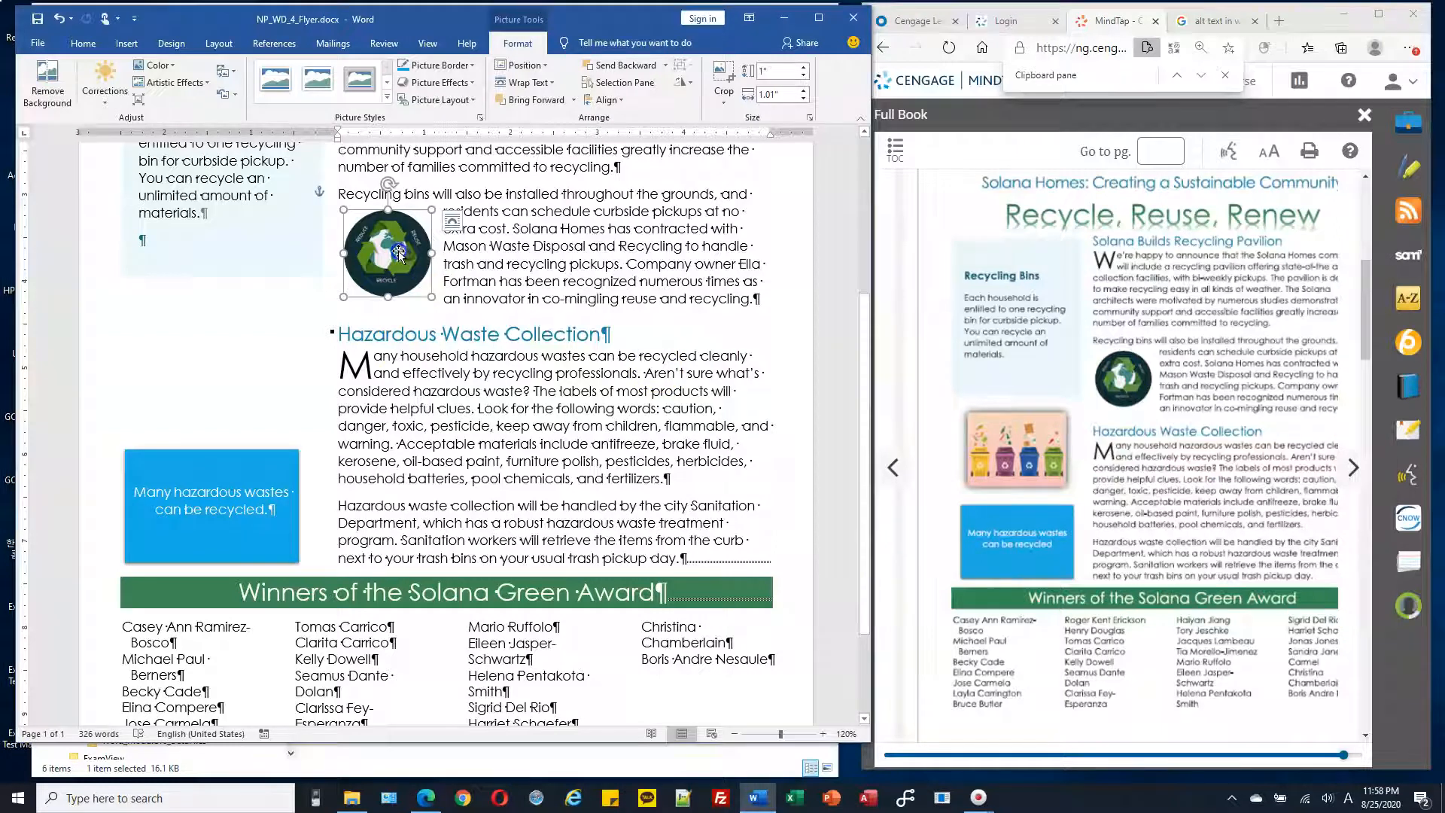
- Review textbook step 17 on balancing the columns and examine the name columns under "Winners of the Solana Green Award"
left_click(1183, 383)
scroll(1183, 383, "down", 15)
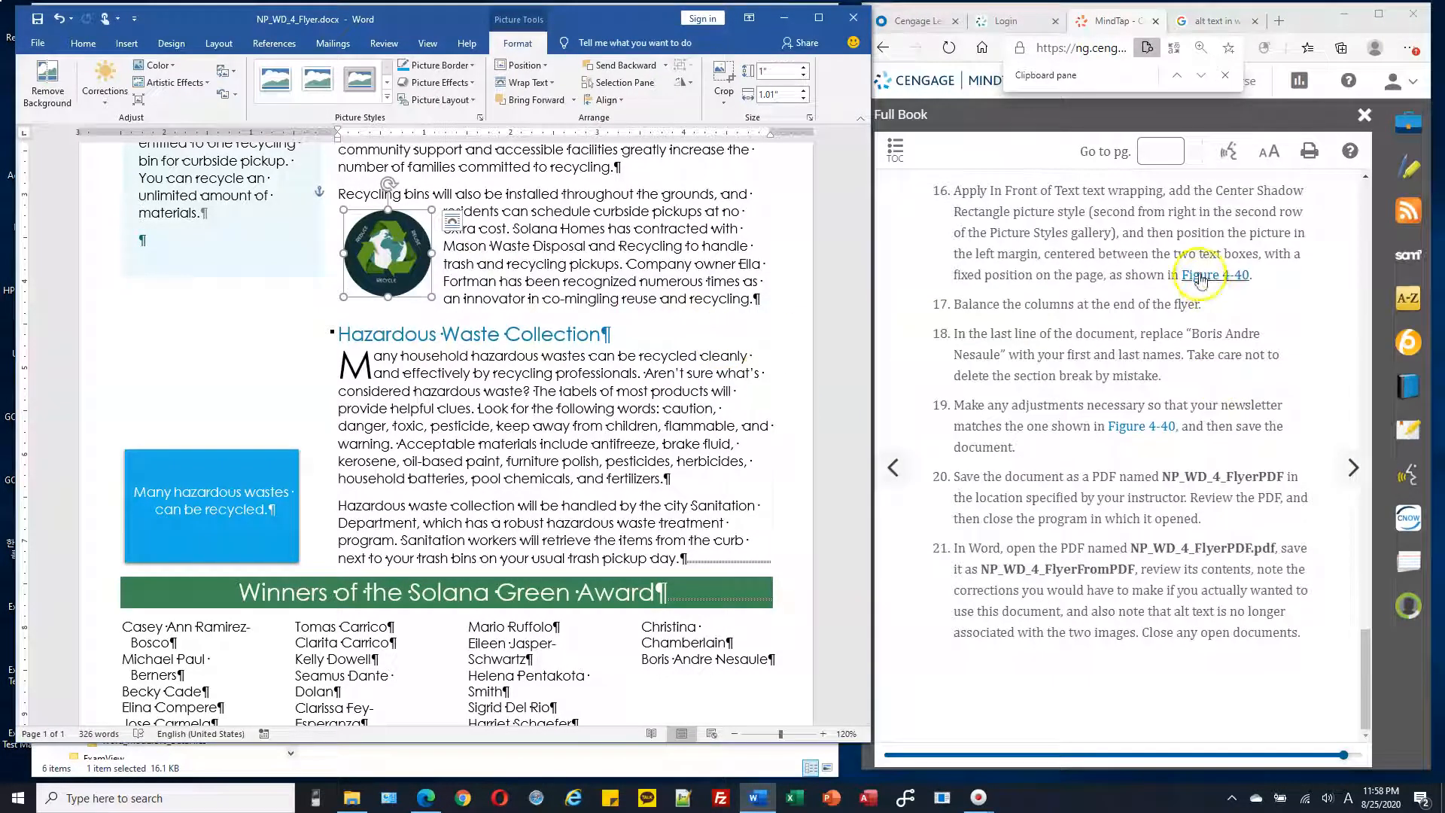
left_click_drag(1001, 304, 1042, 303)
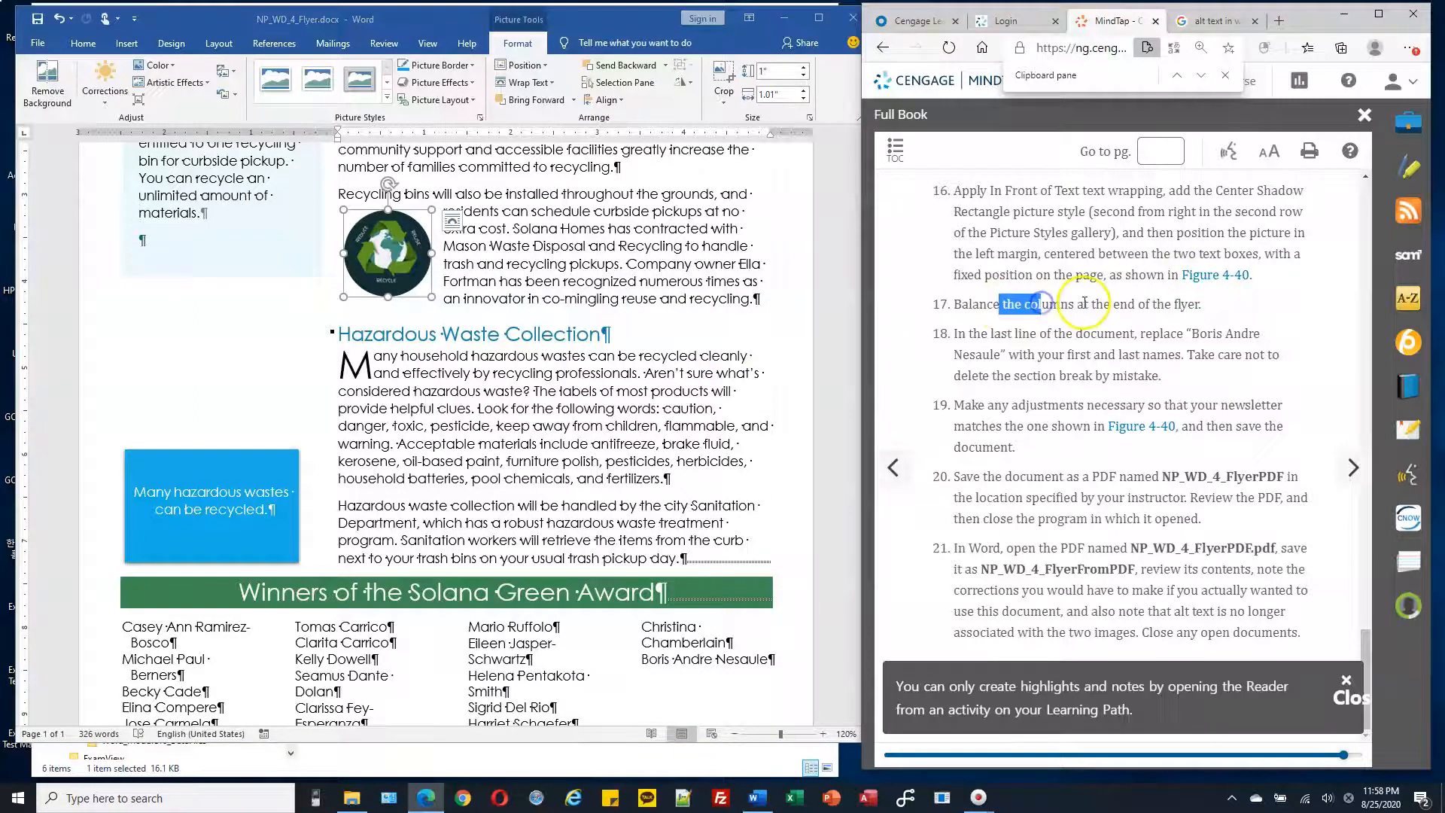
scroll(672, 377, "down", 3)
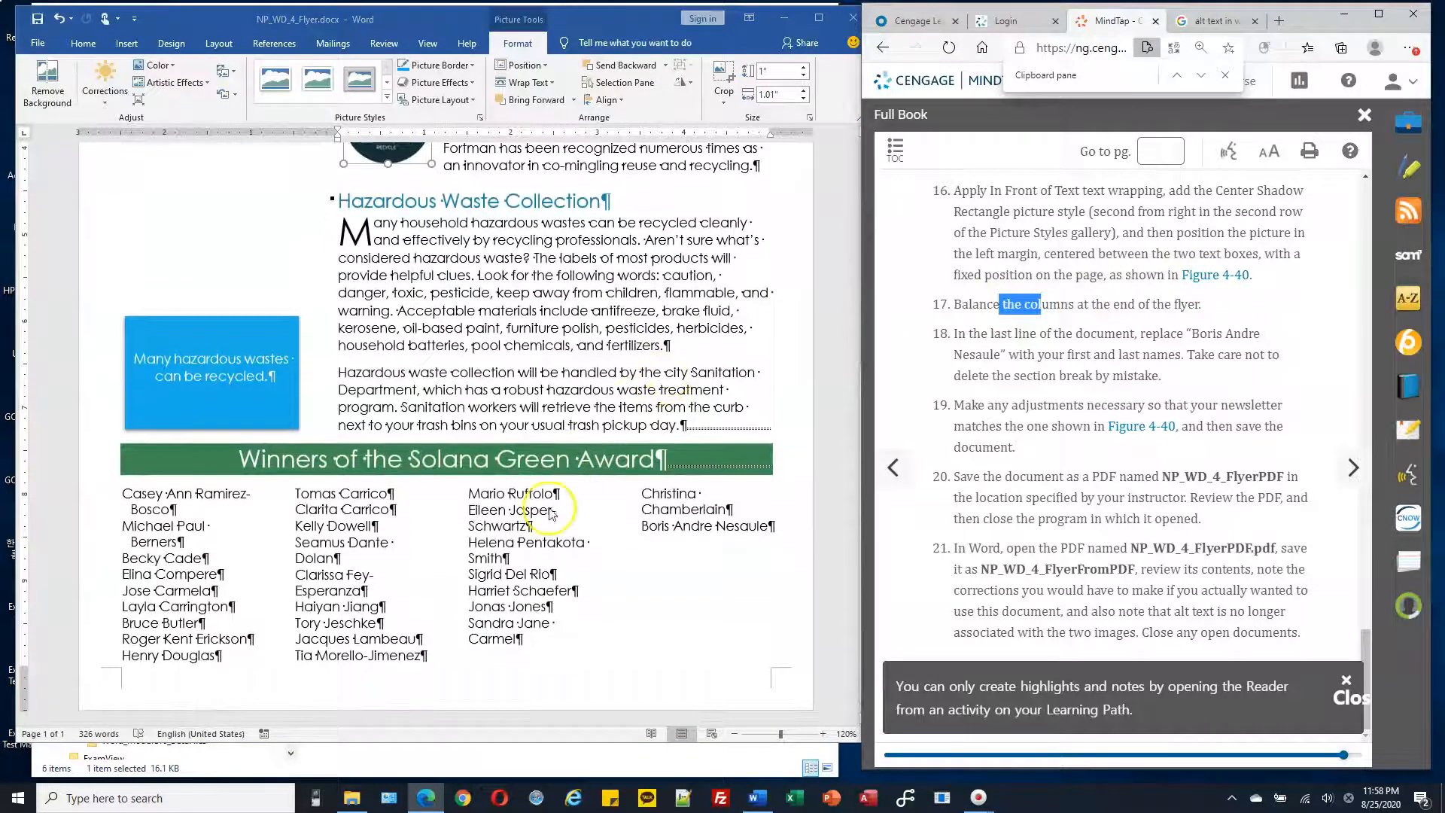
left_click(672, 526)
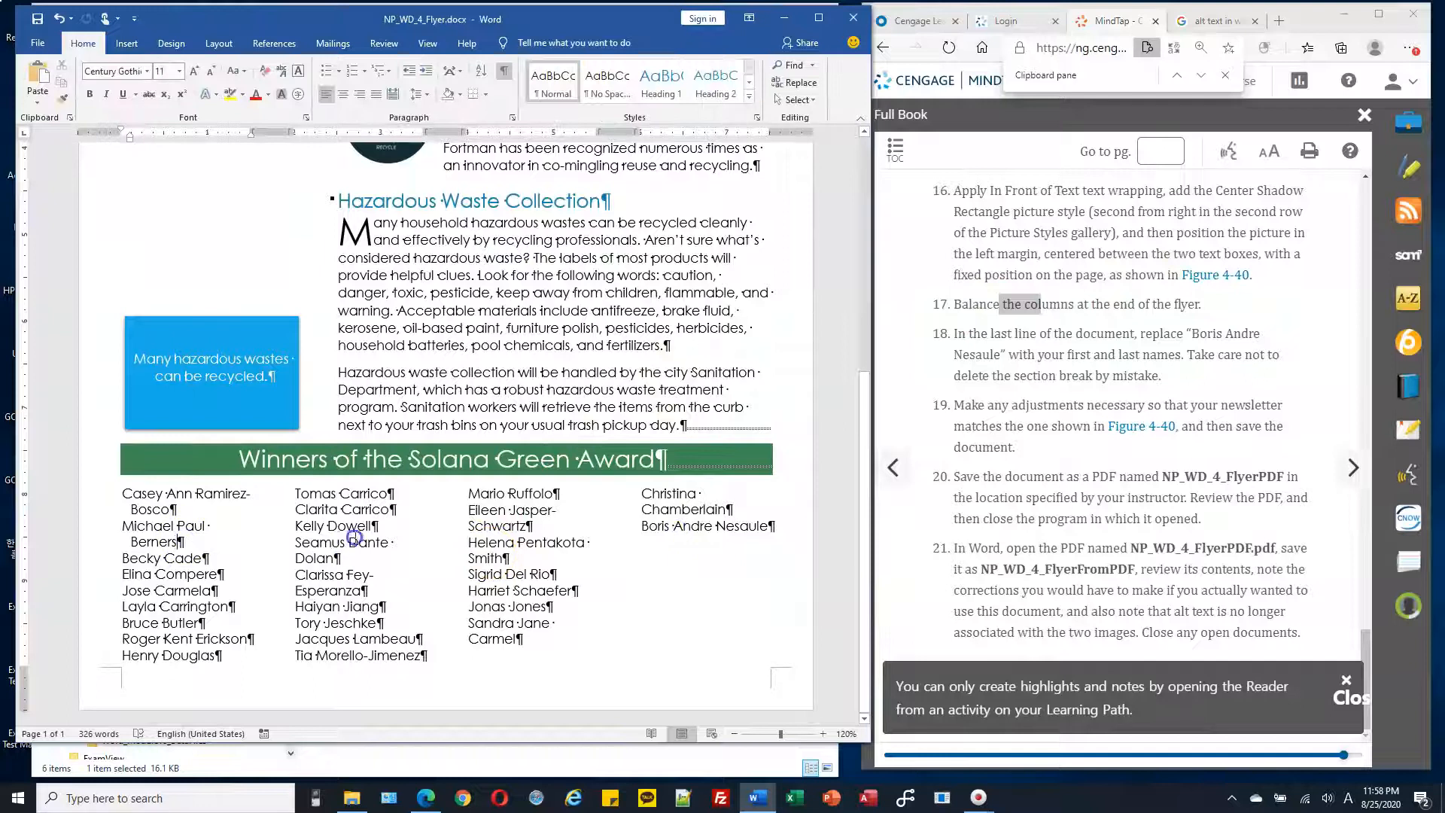
left_click(598, 541)
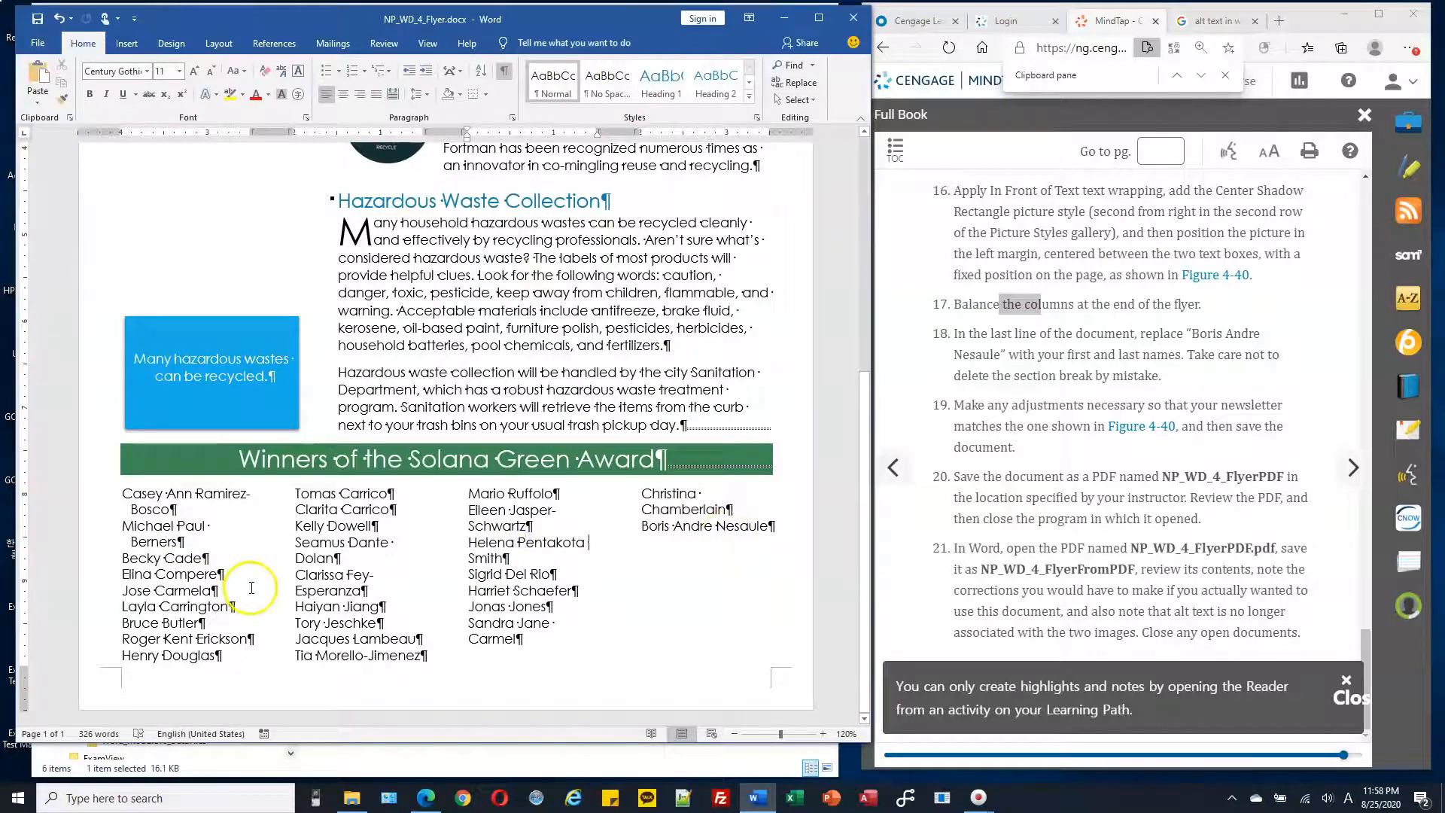
left_click(1011, 331)
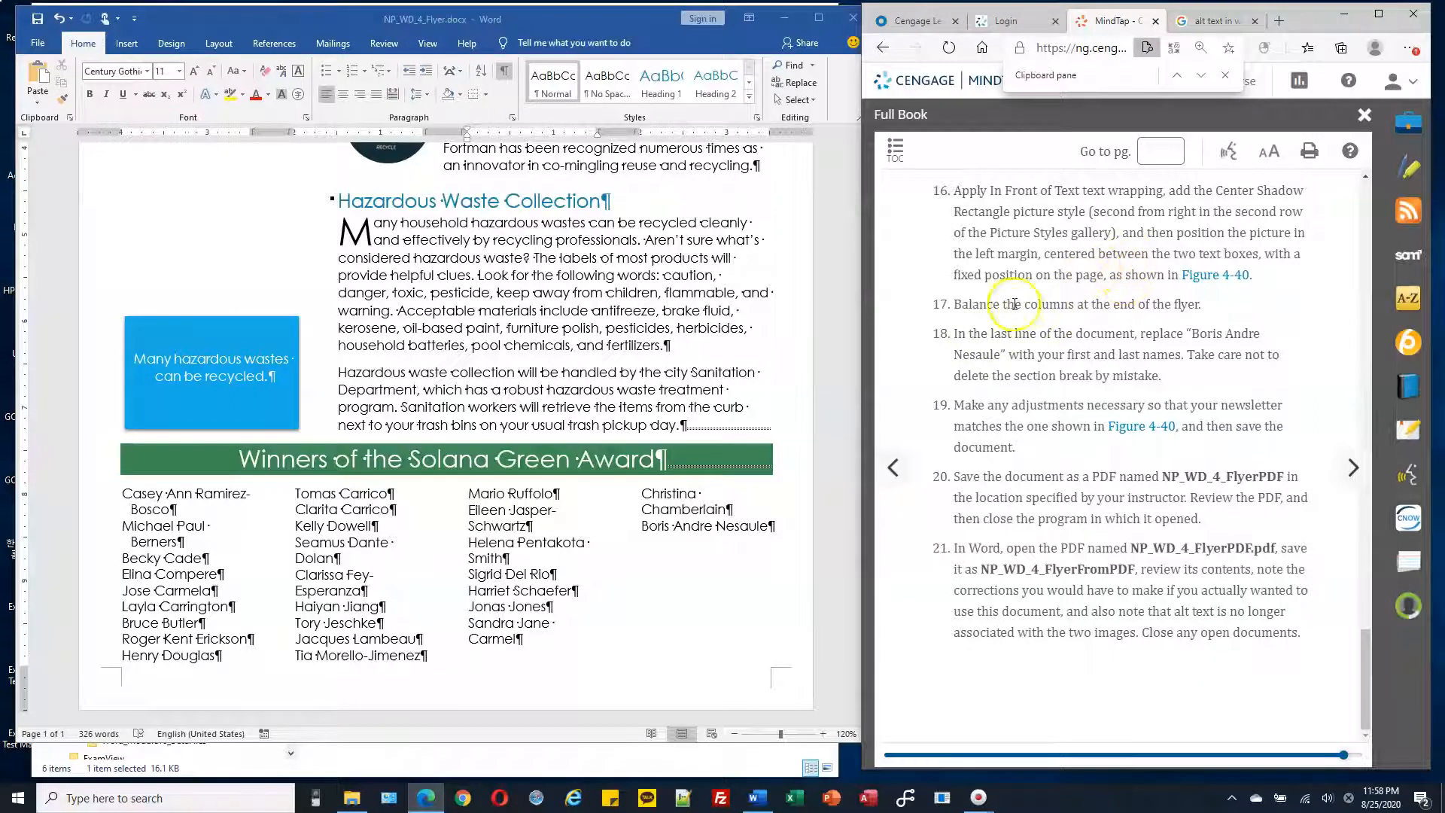
- Review the textbook instructions for steps 13 to 18, covering the picture placement, column balancing and name replacement
left_click_drag(1013, 304, 1095, 305)
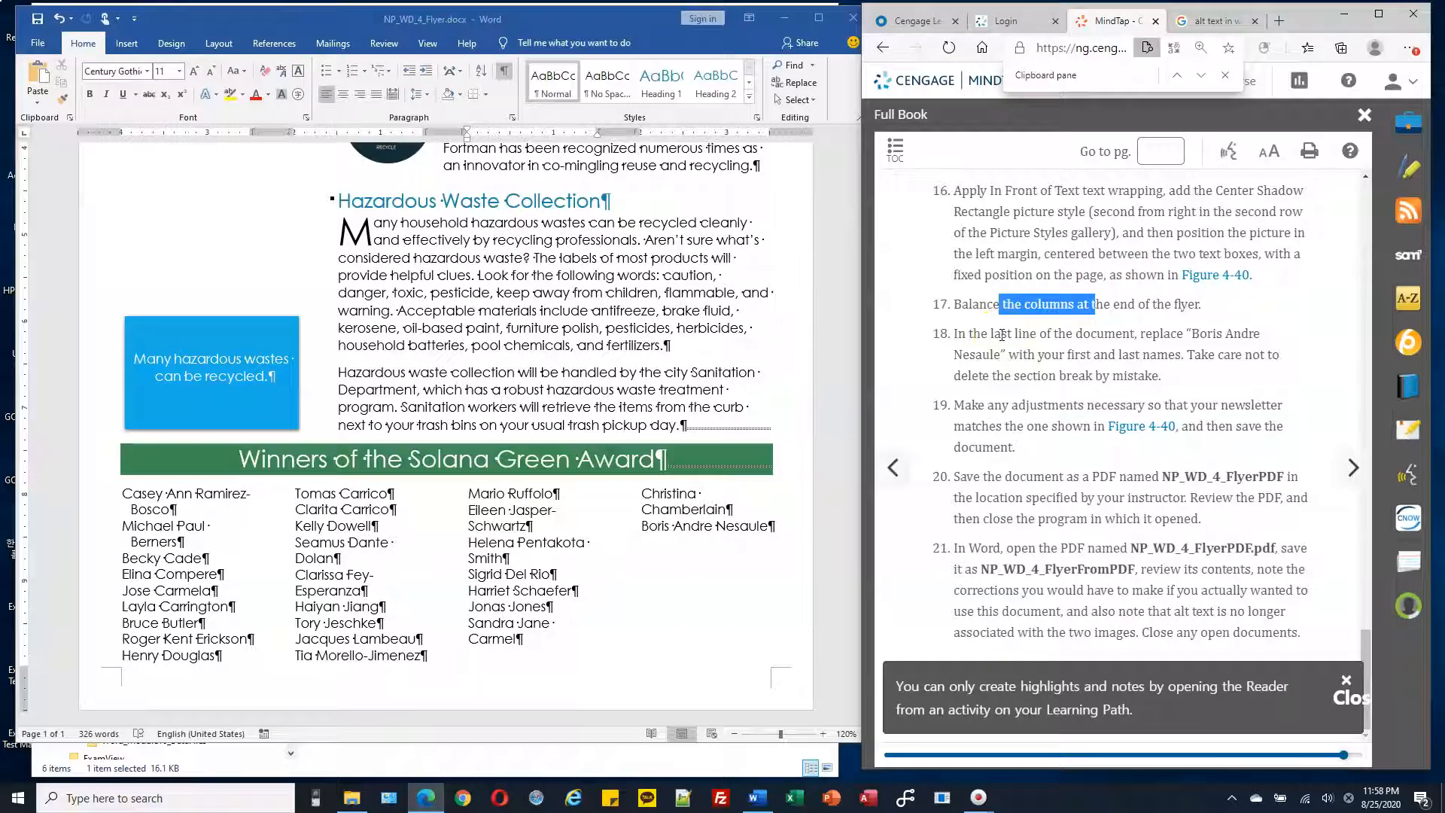
left_click_drag(971, 333, 1046, 334)
scroll(1137, 327, "up", 2)
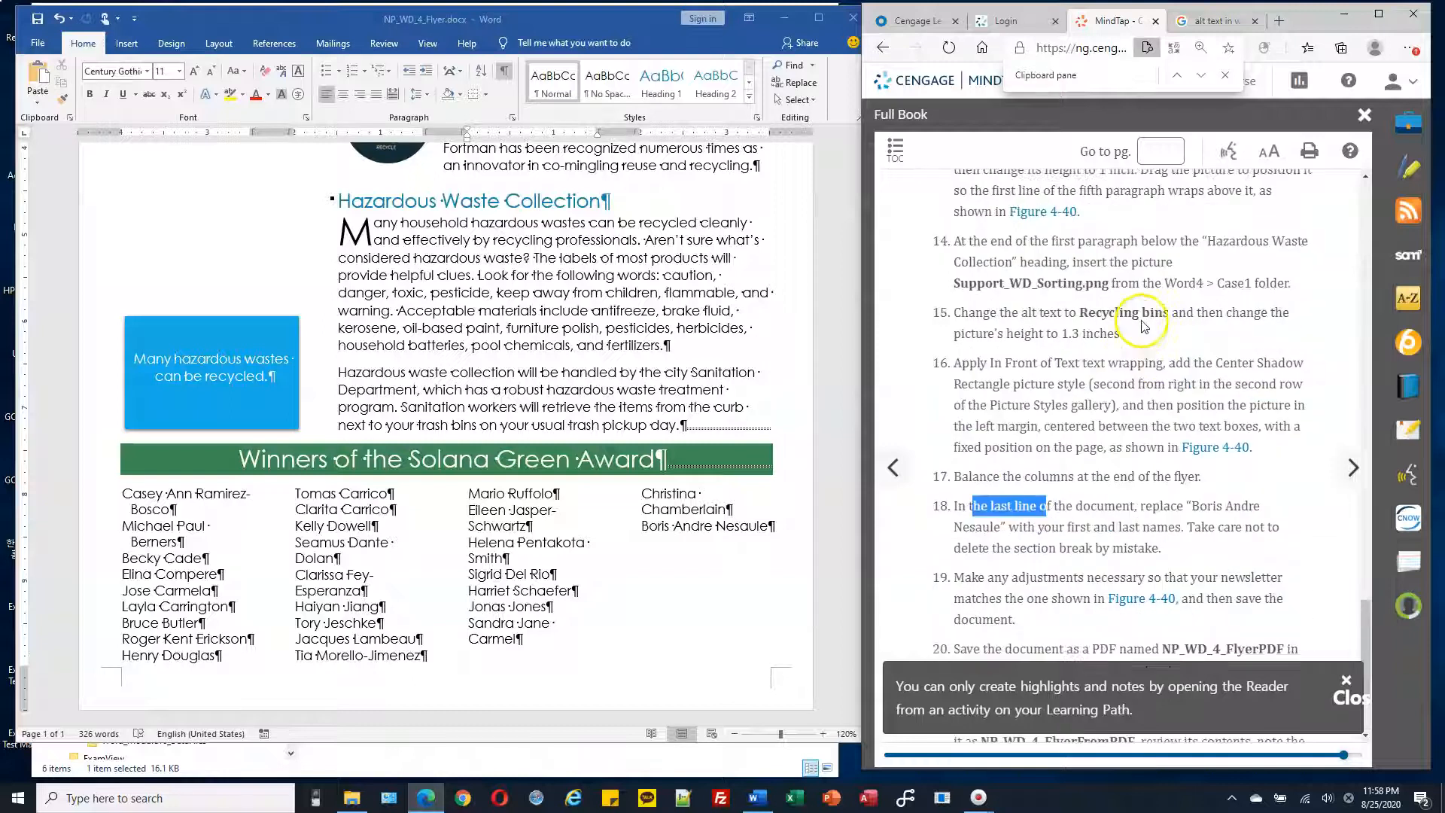
scroll(1147, 318, "up", 1)
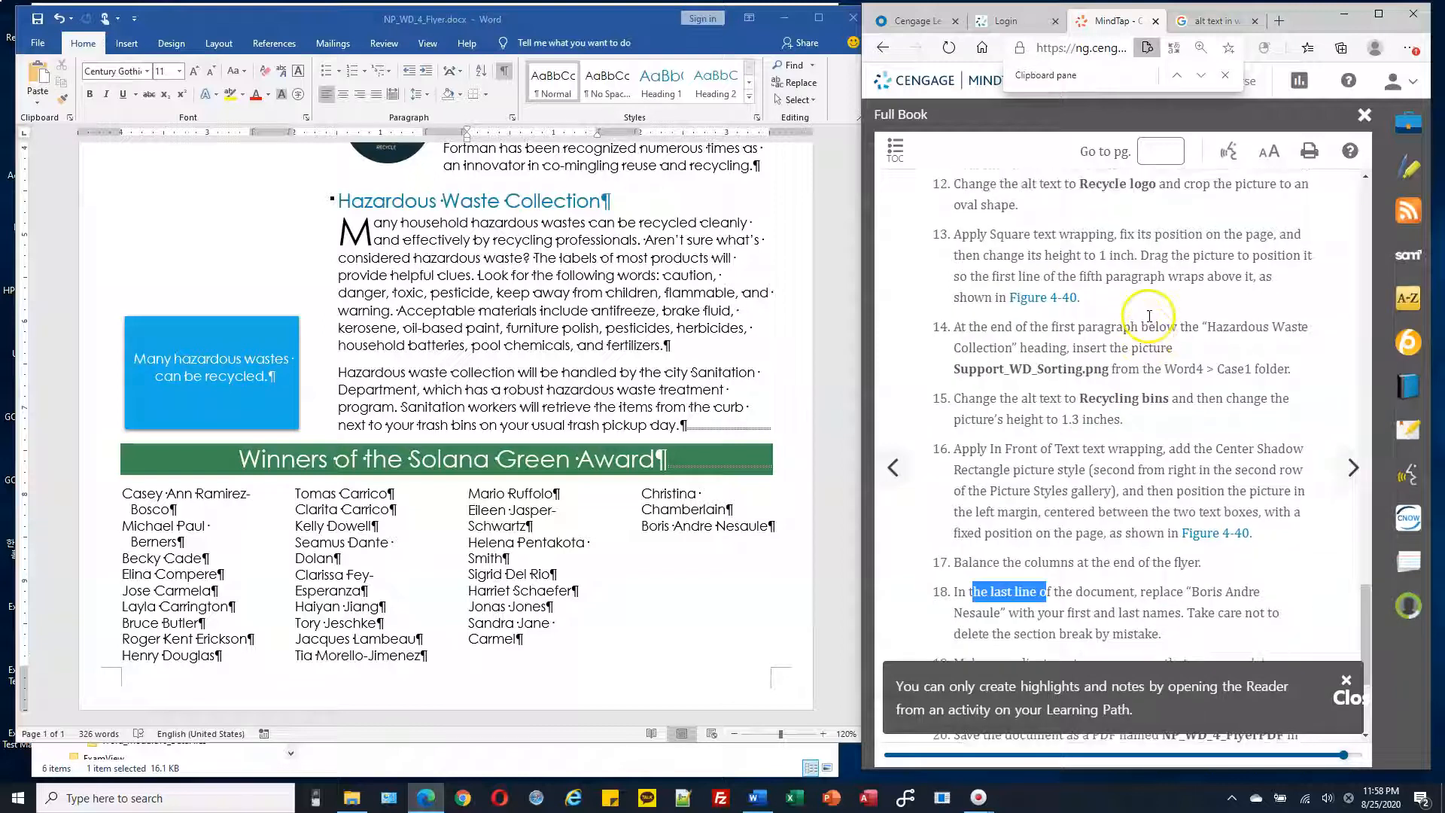
scroll(1149, 316, "up", 1)
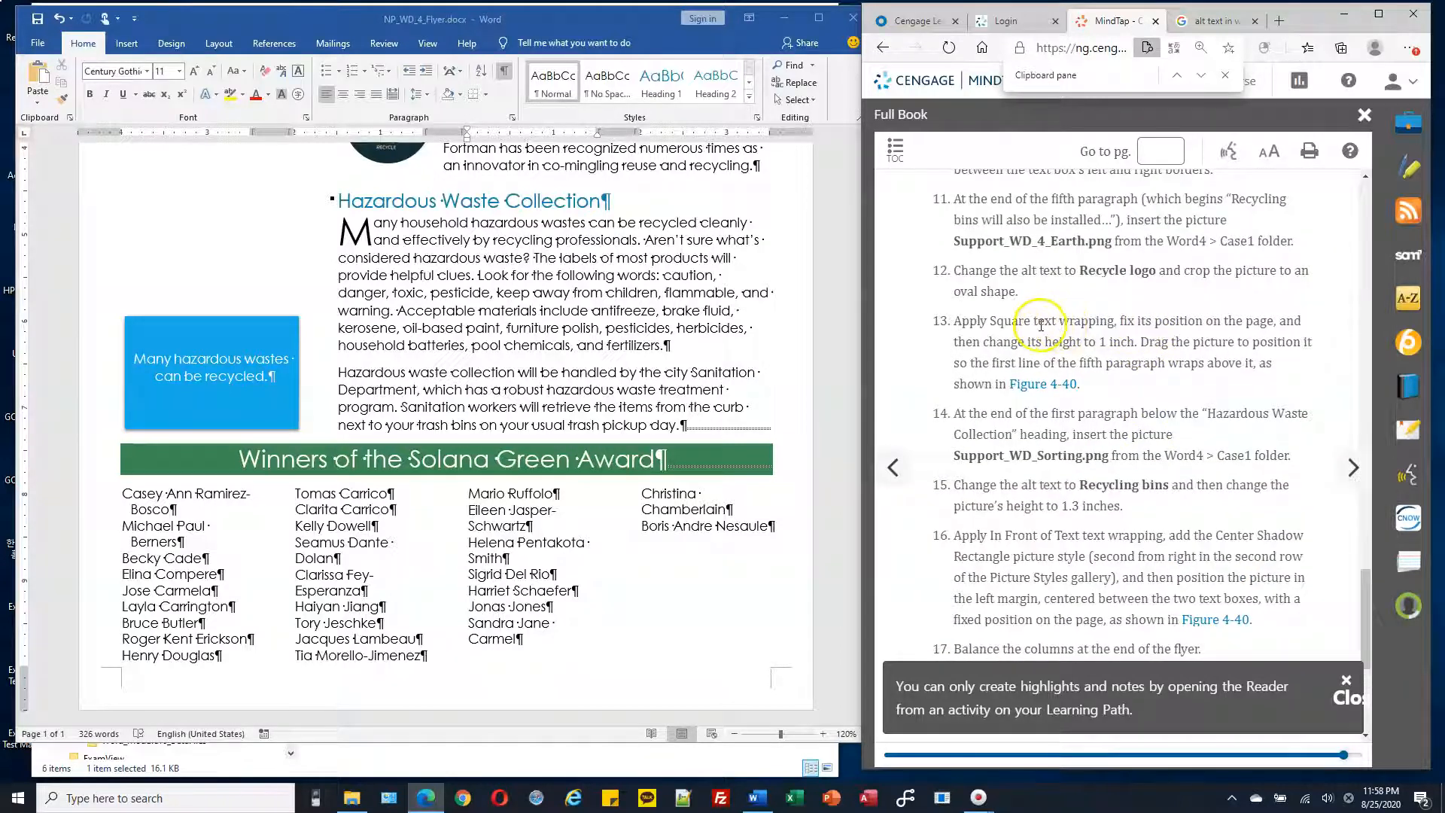
left_click_drag(1112, 363, 1187, 362)
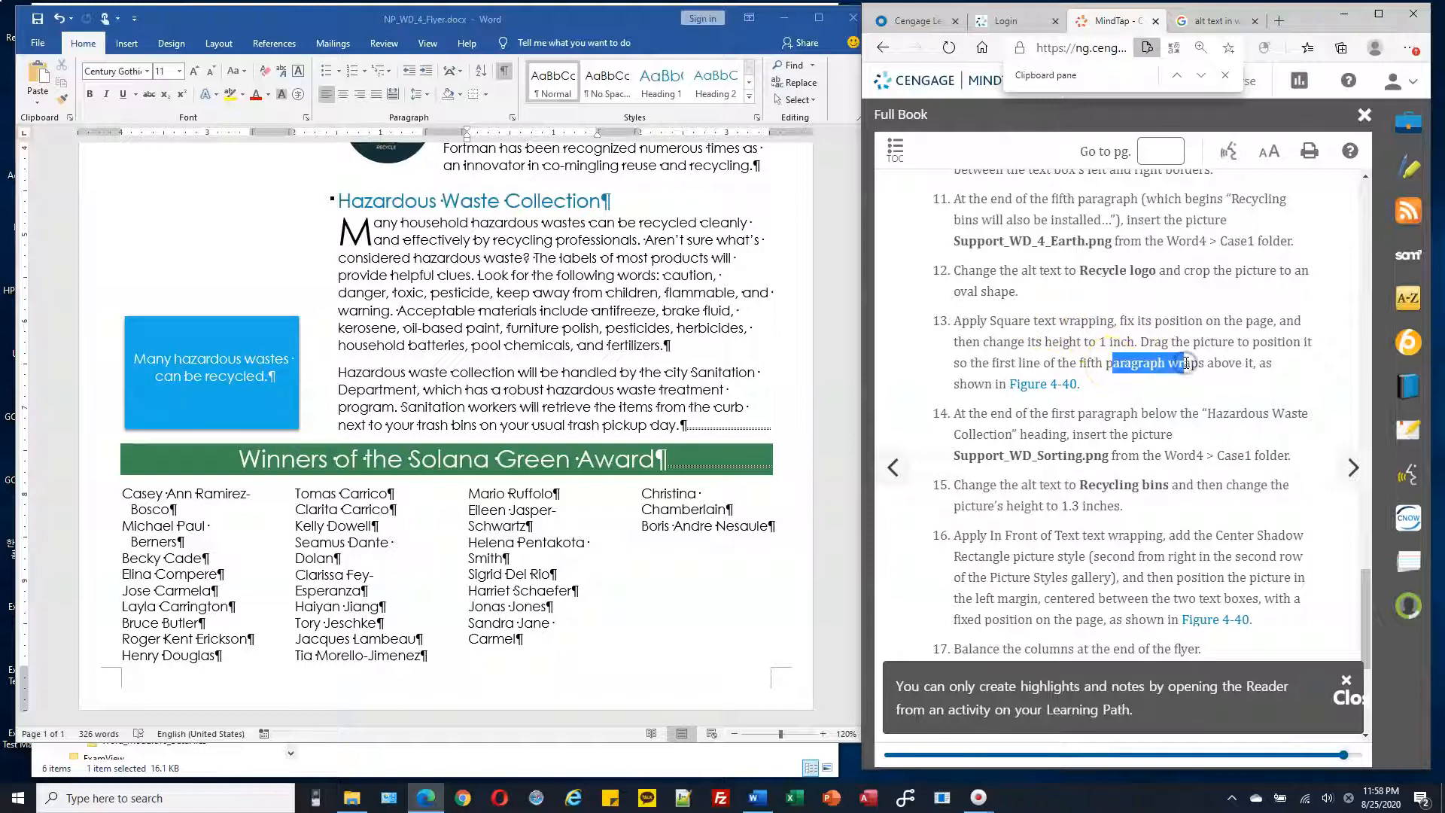
left_click(1212, 363)
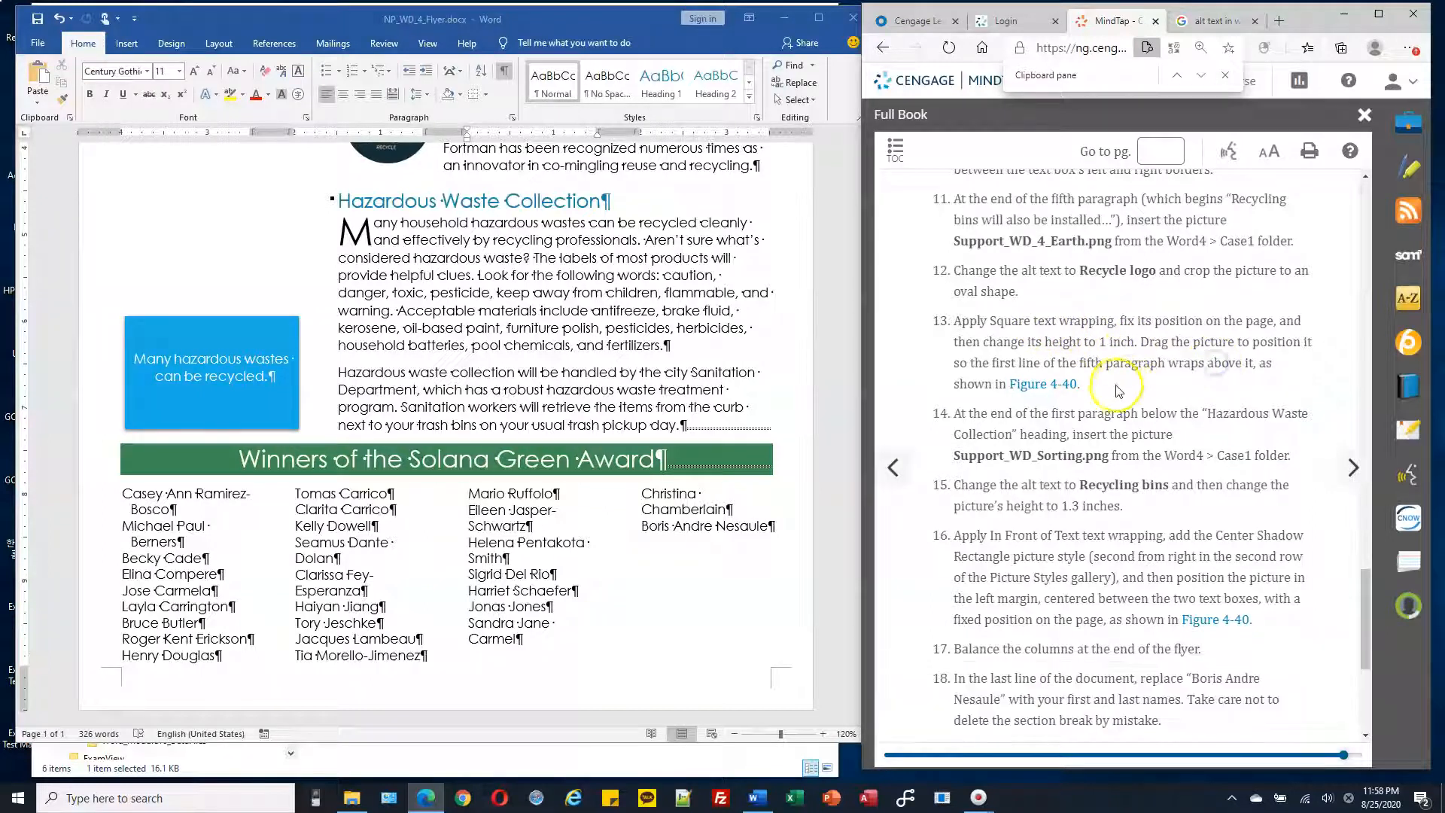
- Insert the picture Support_WD_4_Sorting.png from the Case1 folder at the end of the first paragraph below "Hazardous Waste Collection"
left_click_drag(991, 414, 1060, 414)
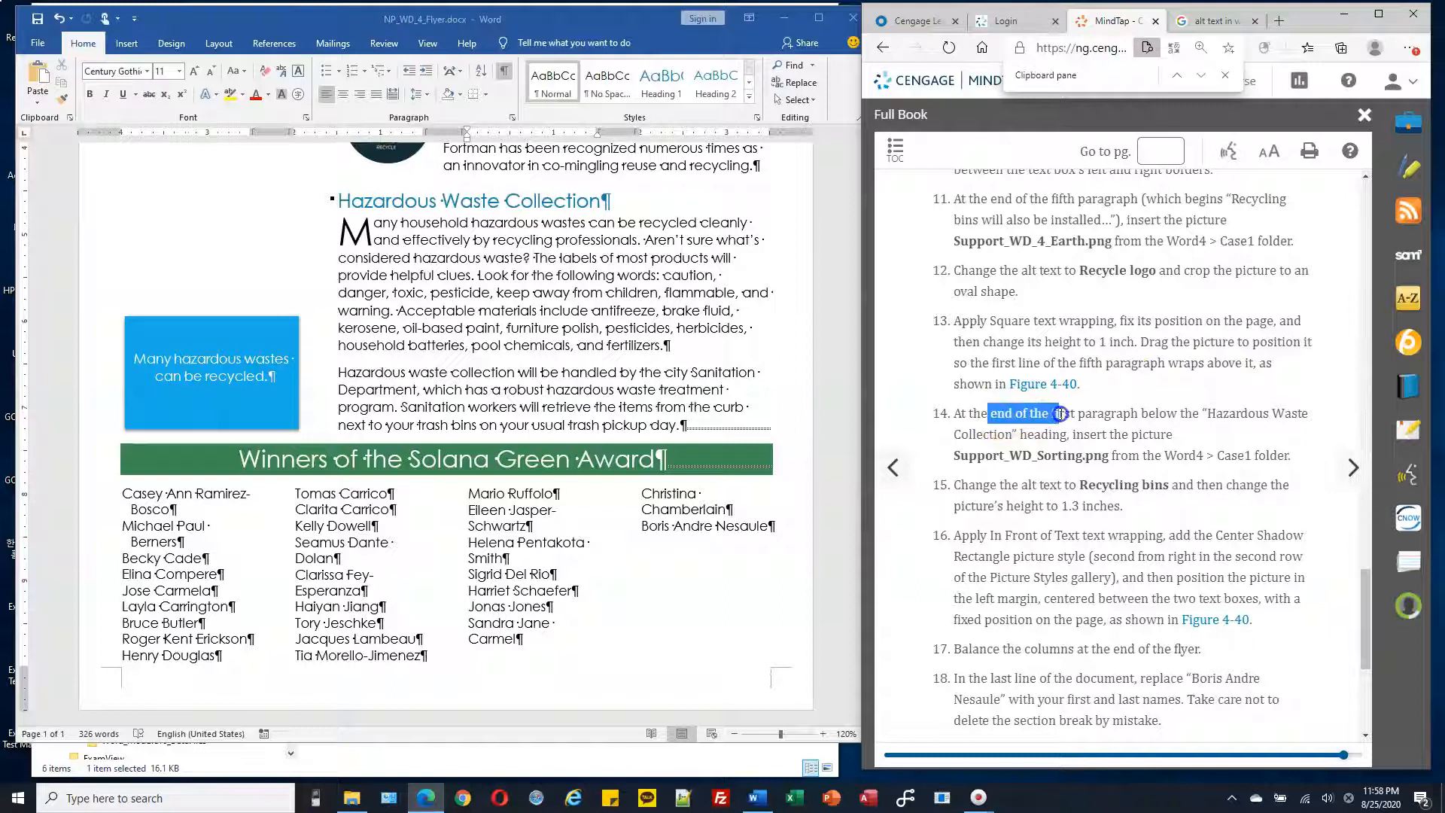
left_click(991, 417)
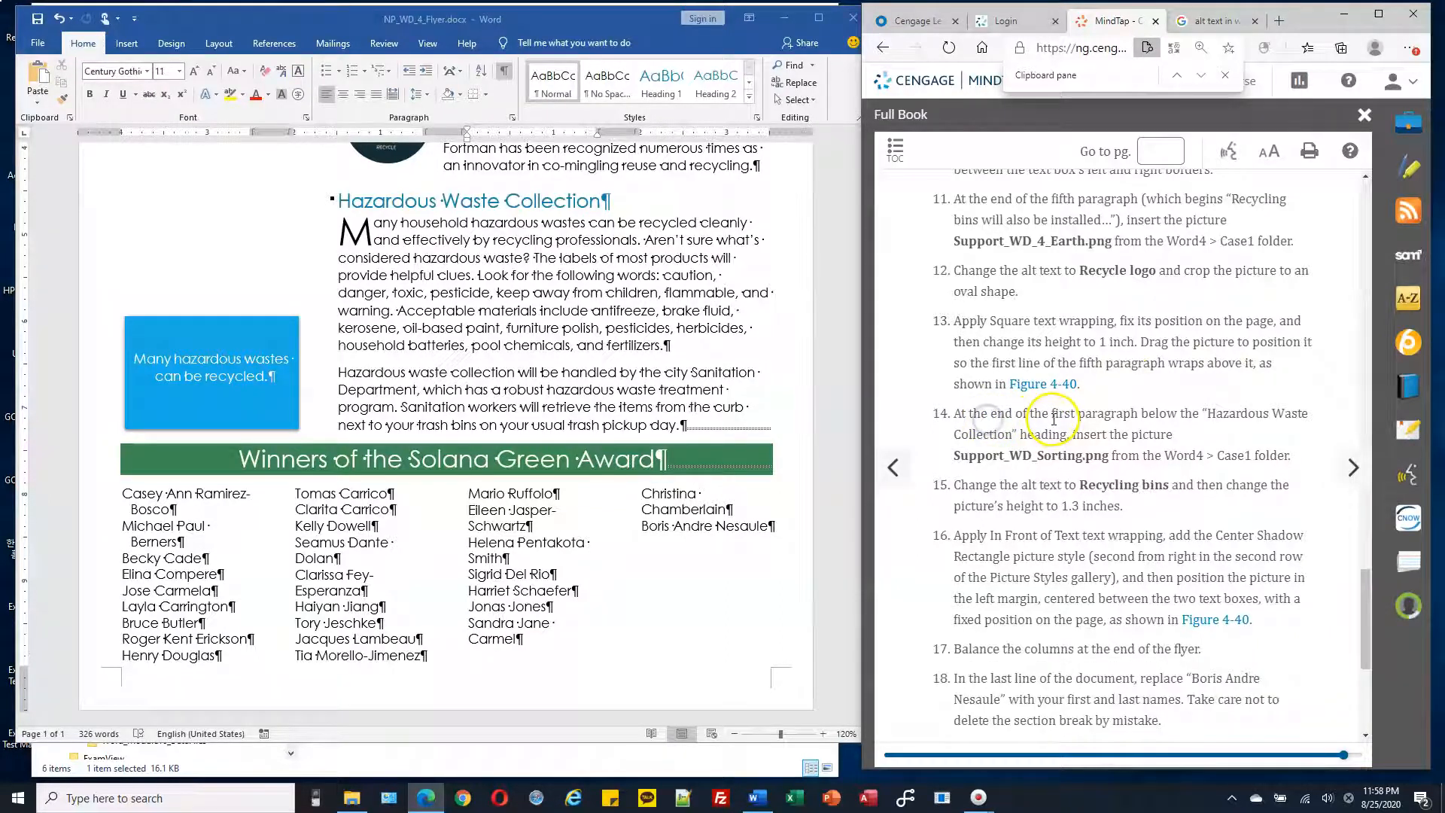
left_click_drag(1051, 413, 1137, 413)
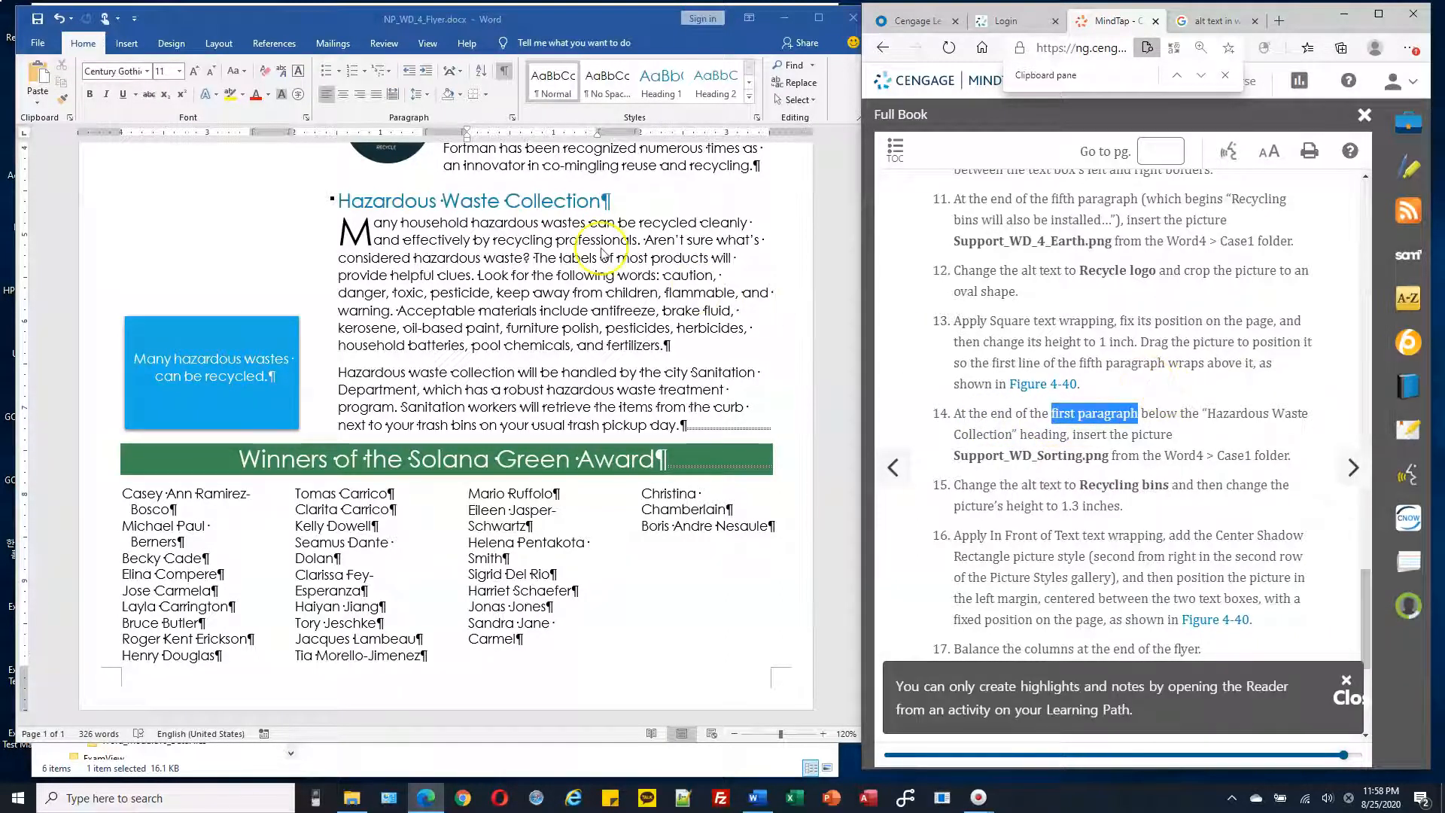
left_click(433, 222)
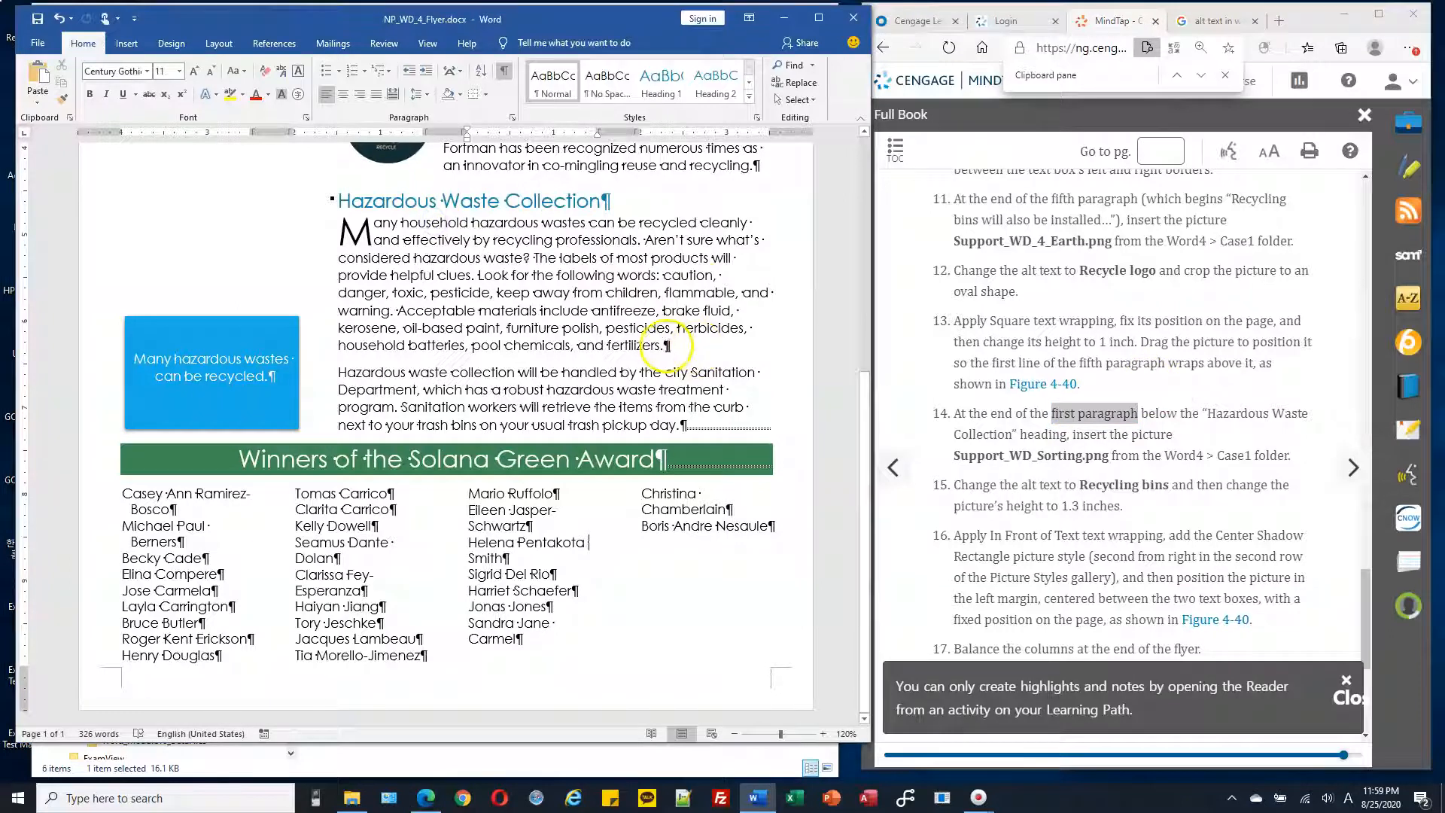
left_click(666, 345)
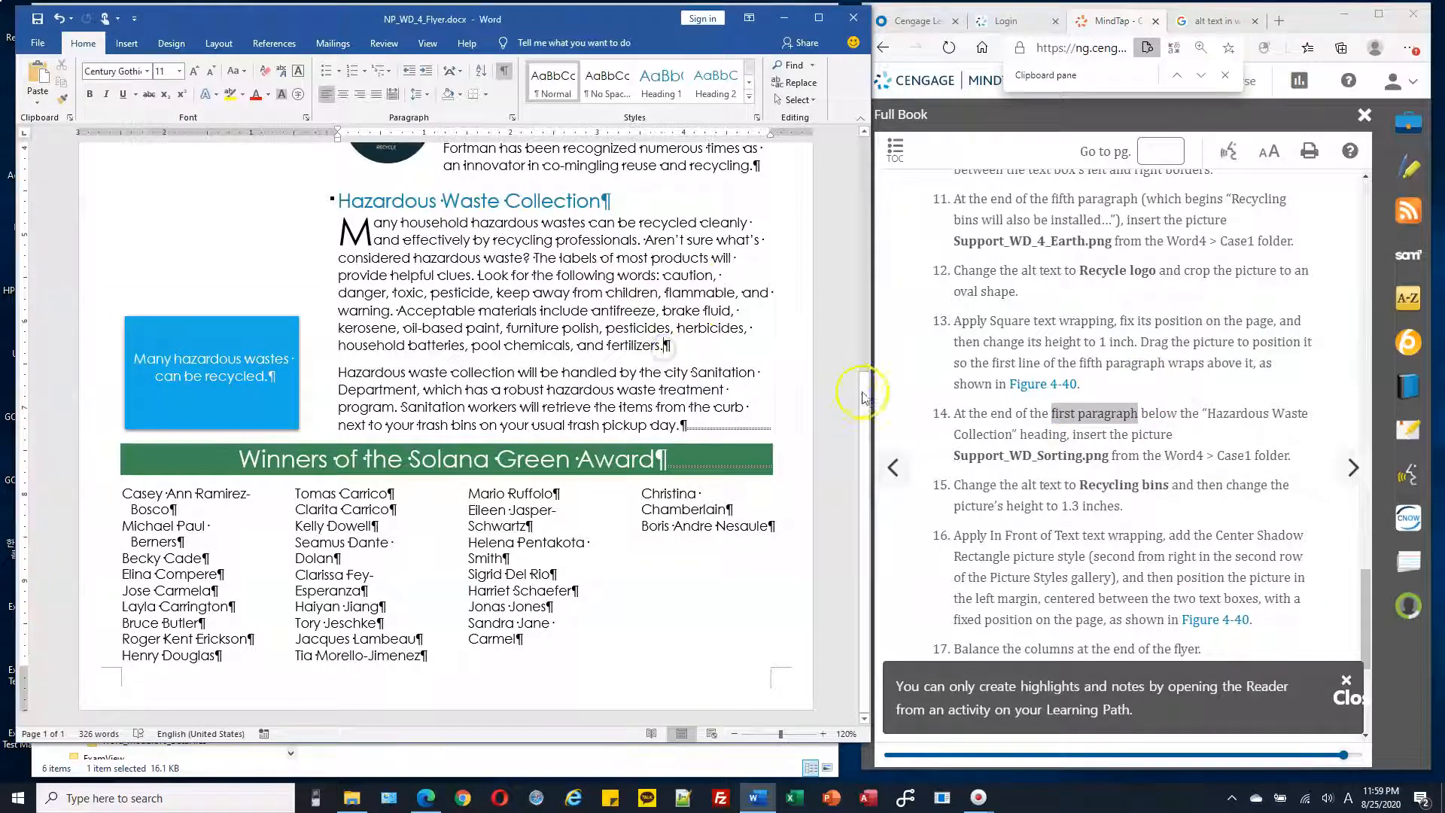
left_click_drag(1037, 456, 1075, 456)
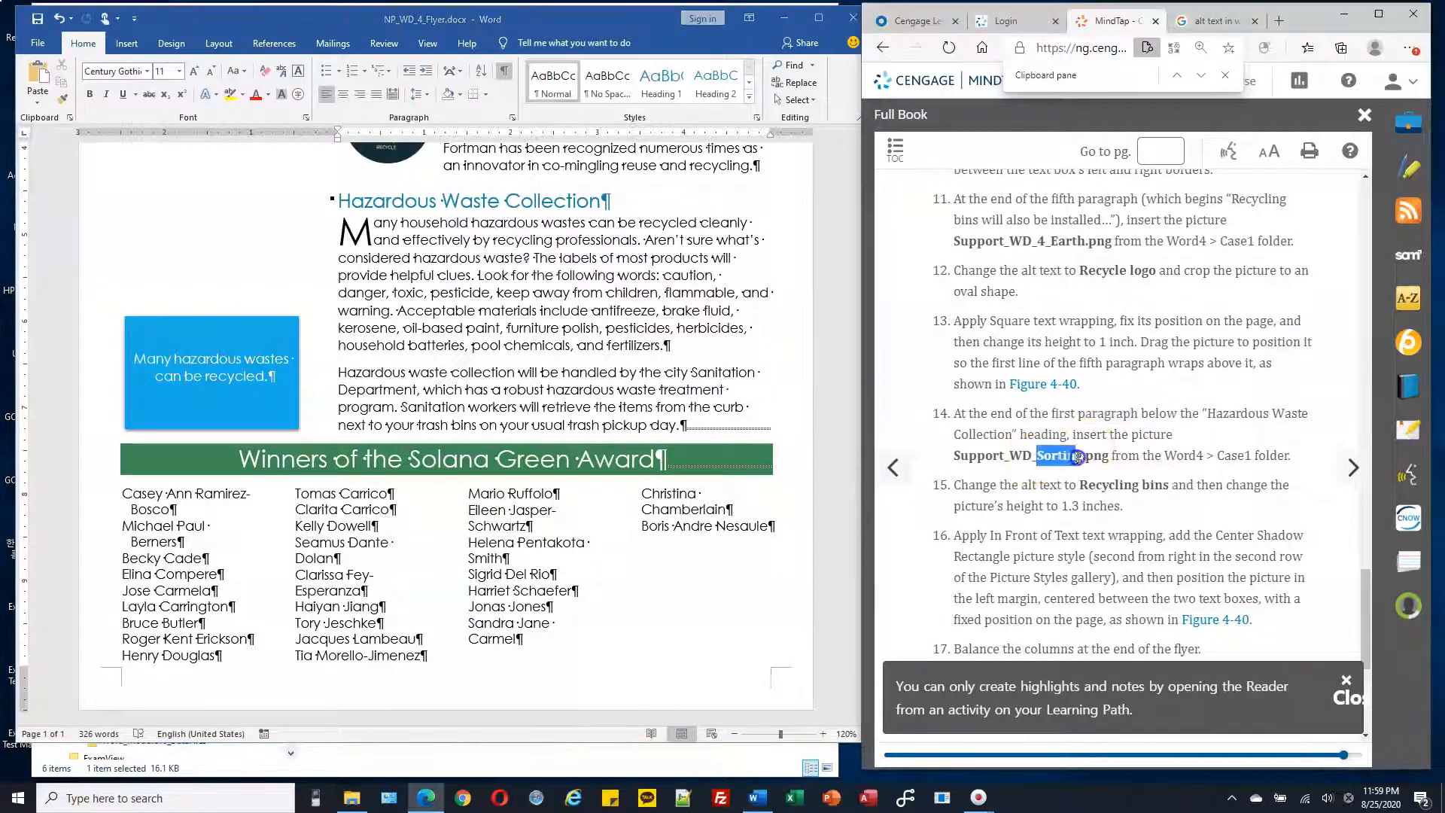
left_click(126, 43)
left_click(126, 43)
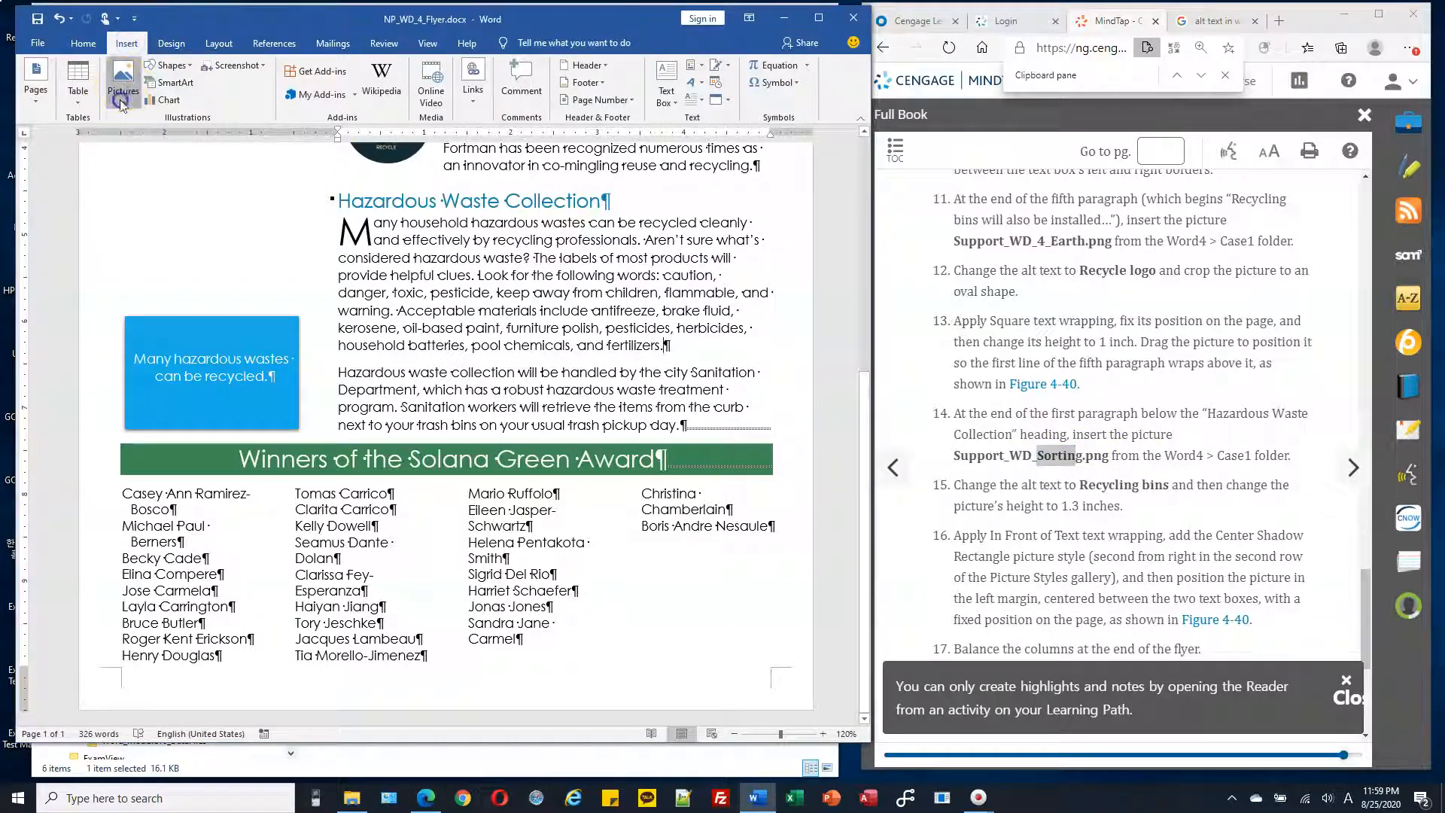
left_click(124, 75)
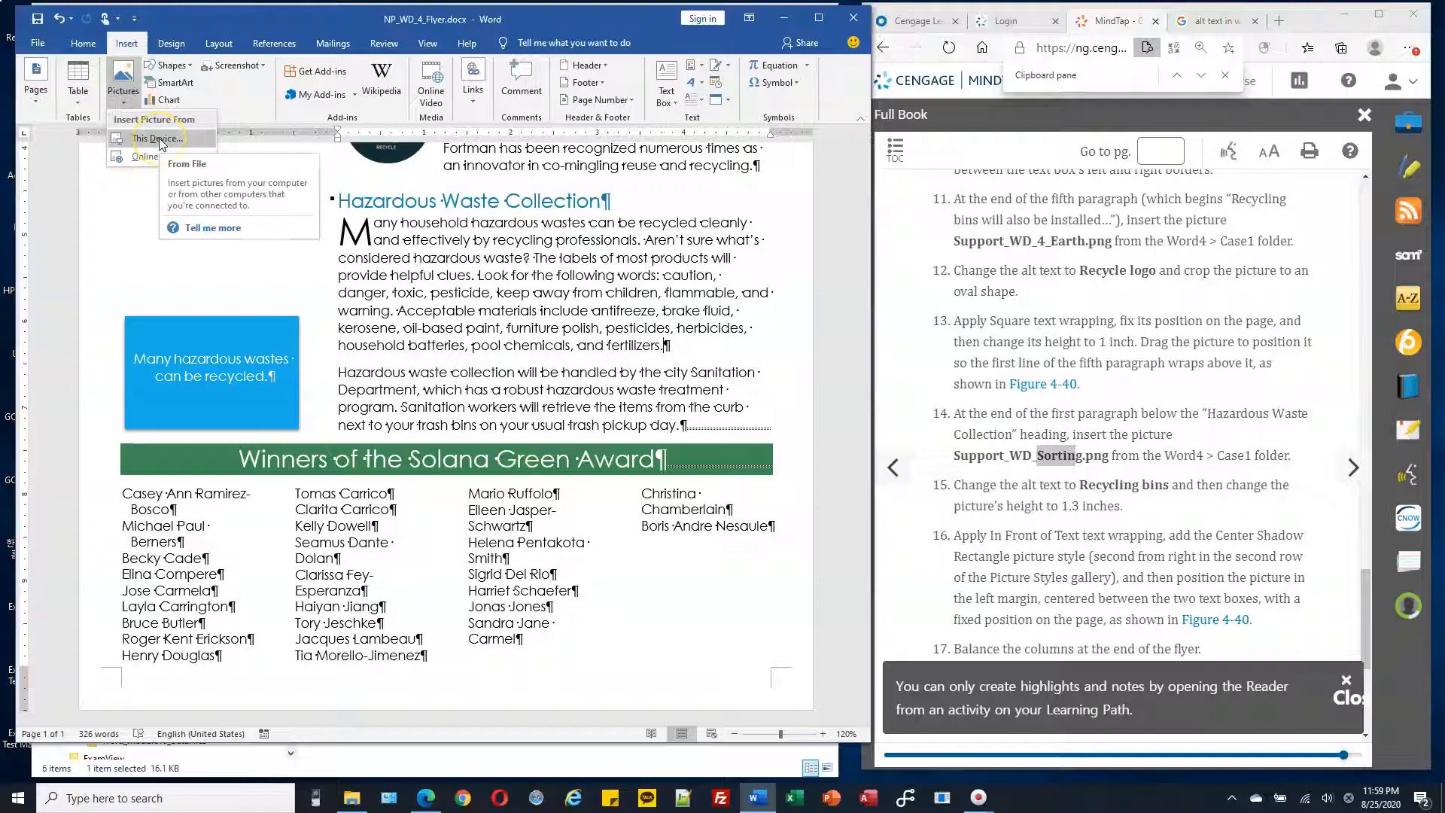
left_click(158, 138)
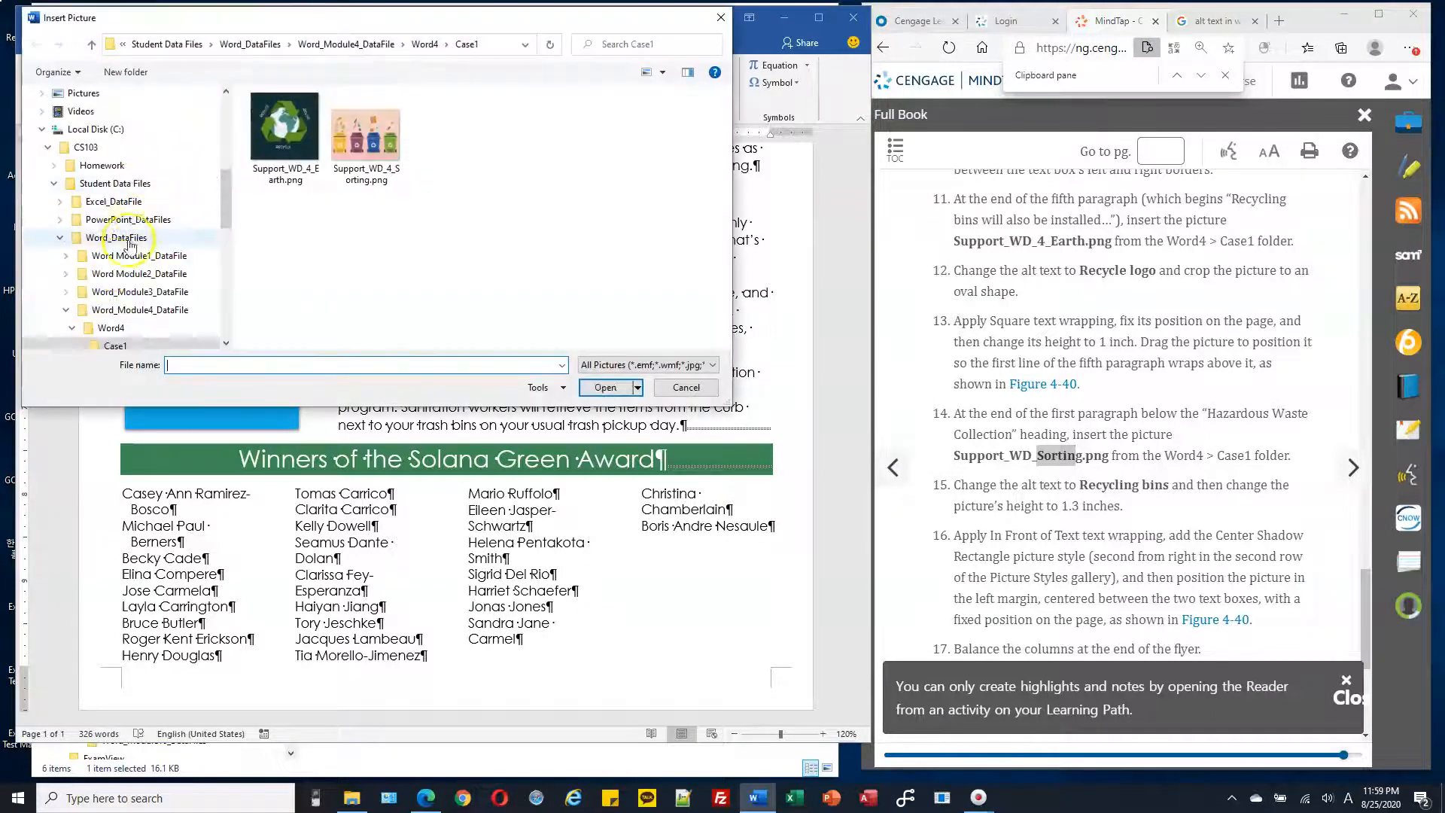
double_click(373, 140)
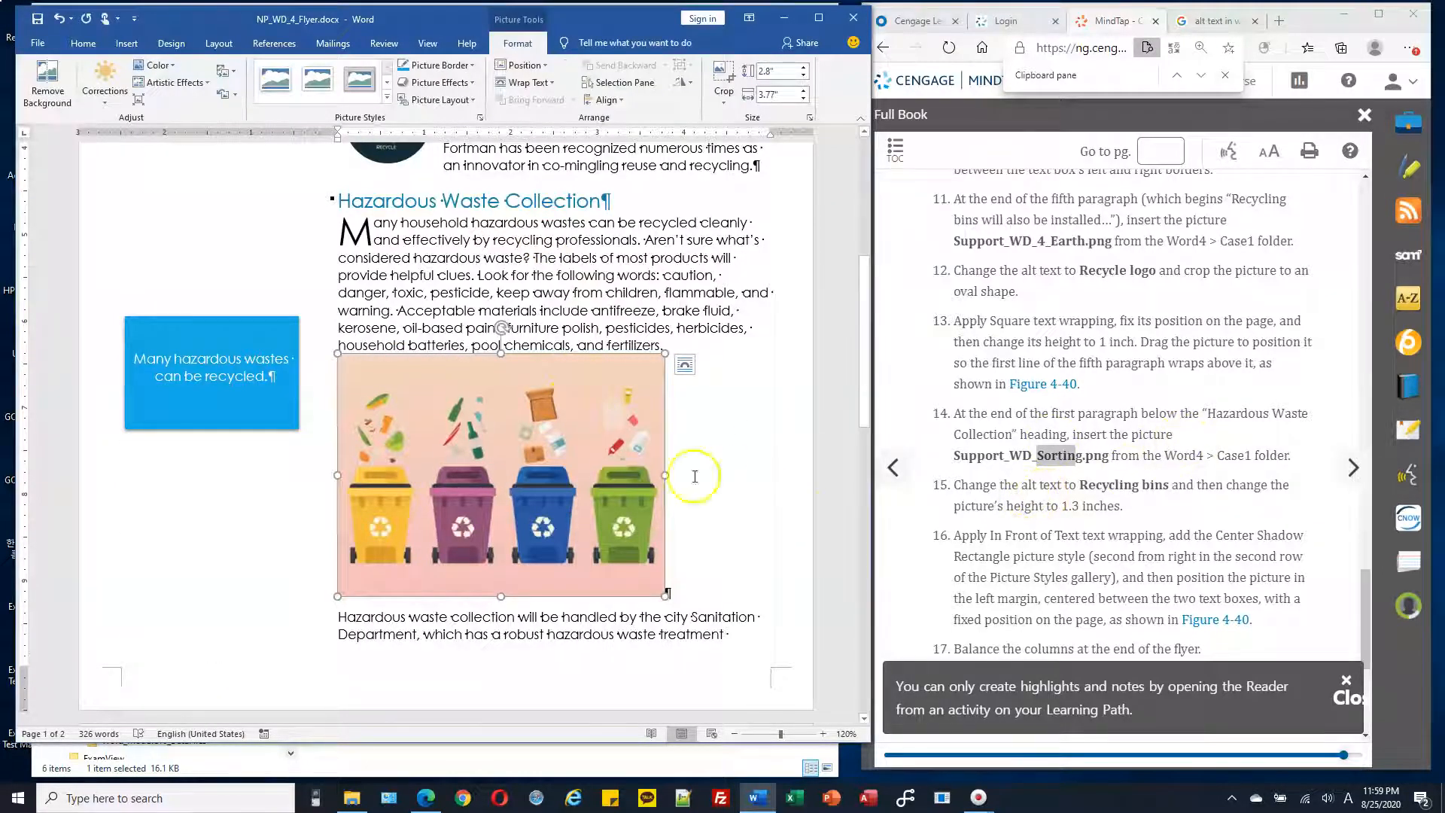
- Set the inserted sorting picture's alt text to "Recycling bins" and check the Earth picture's alt text
right_click(553, 443)
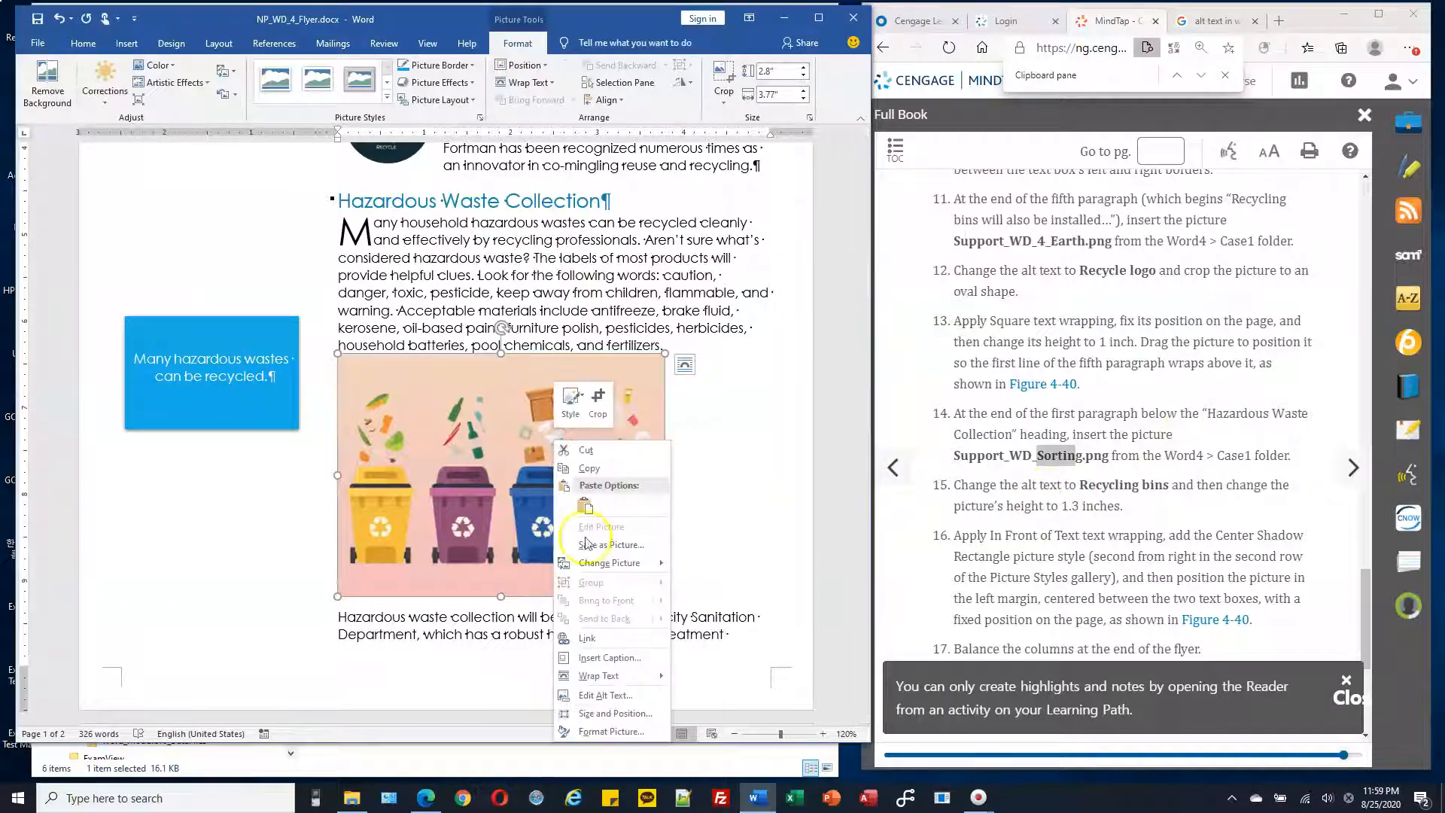
left_click(624, 695)
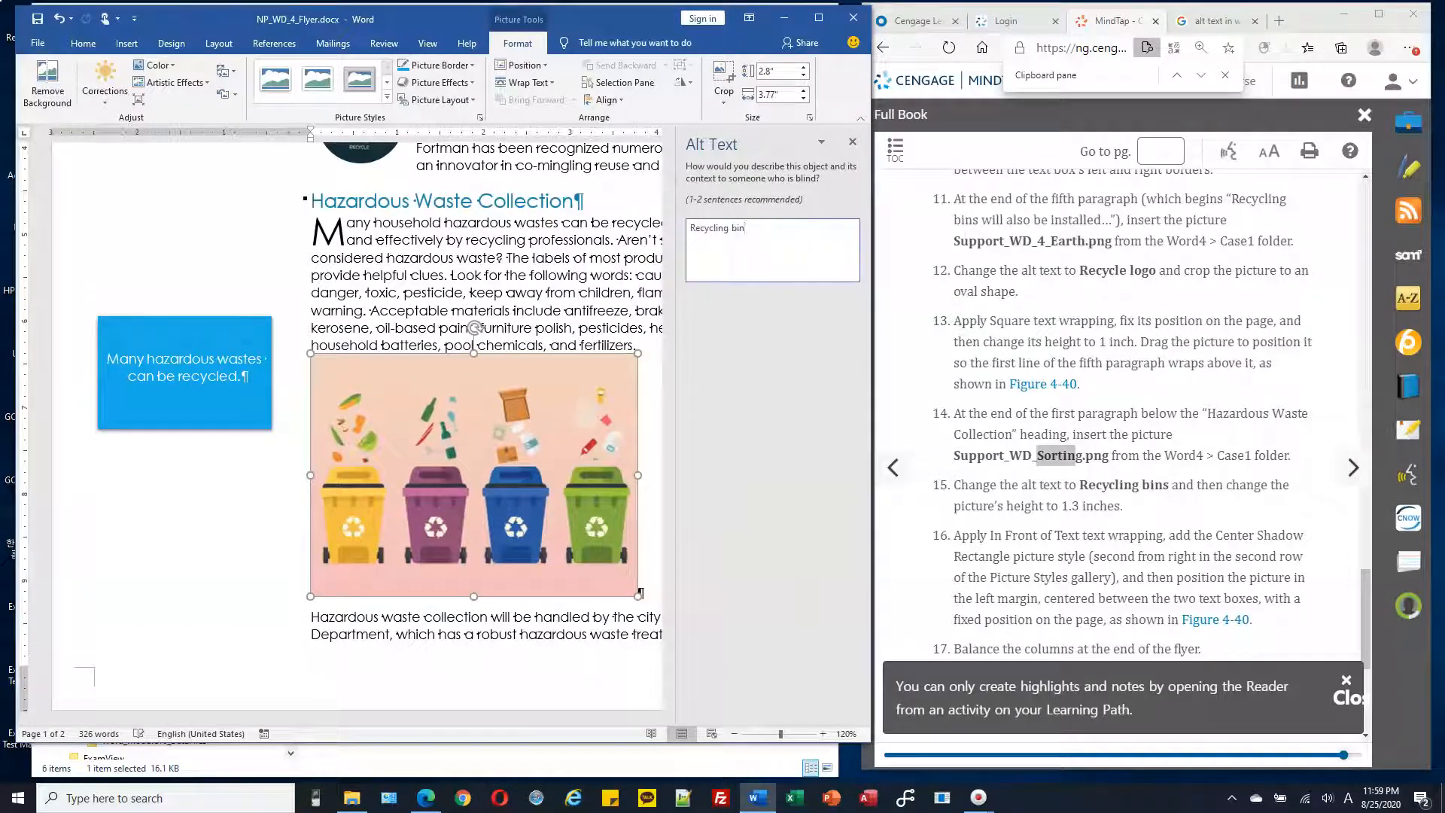
scroll(439, 239, "up", 2)
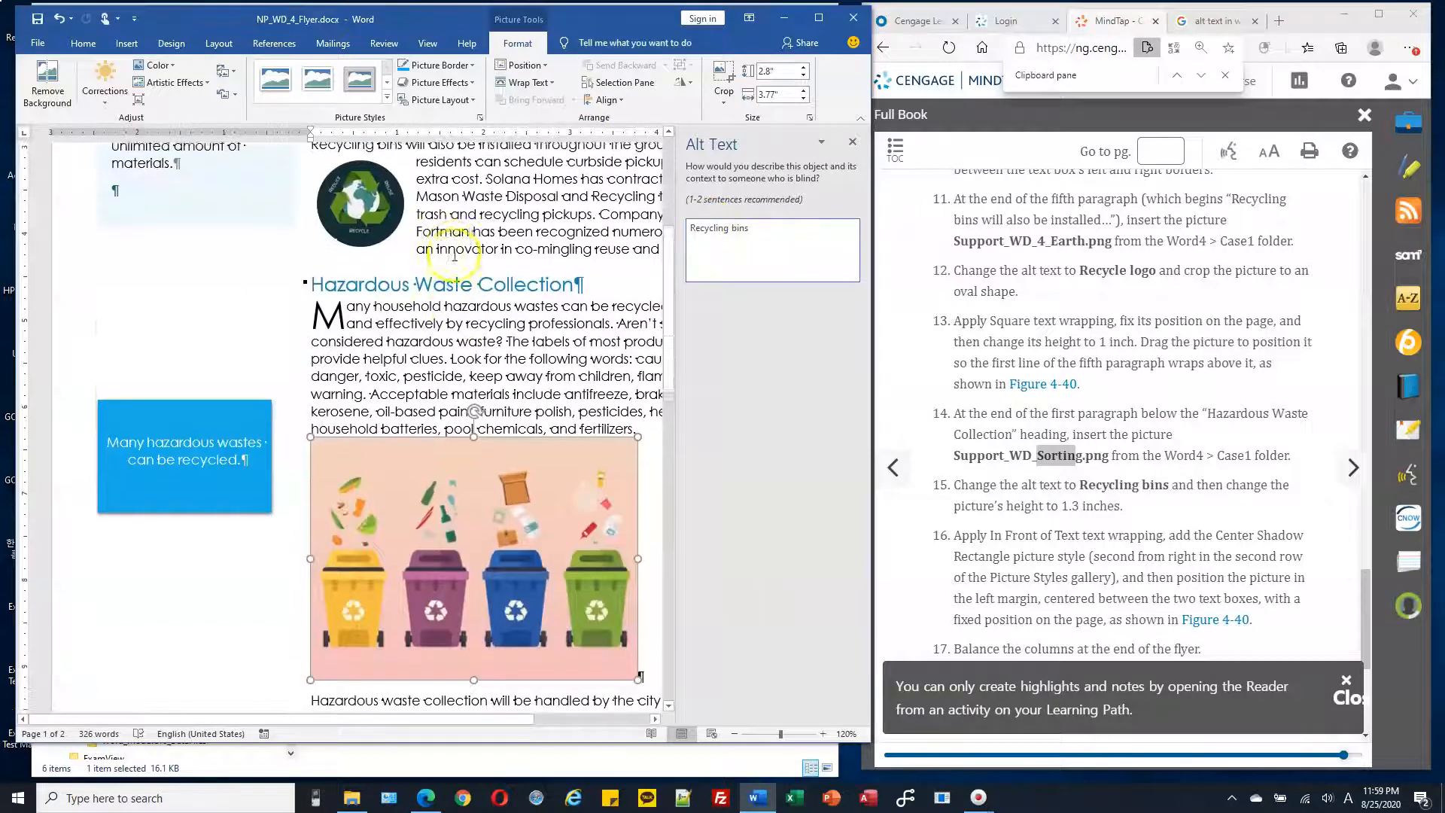
left_click(362, 214)
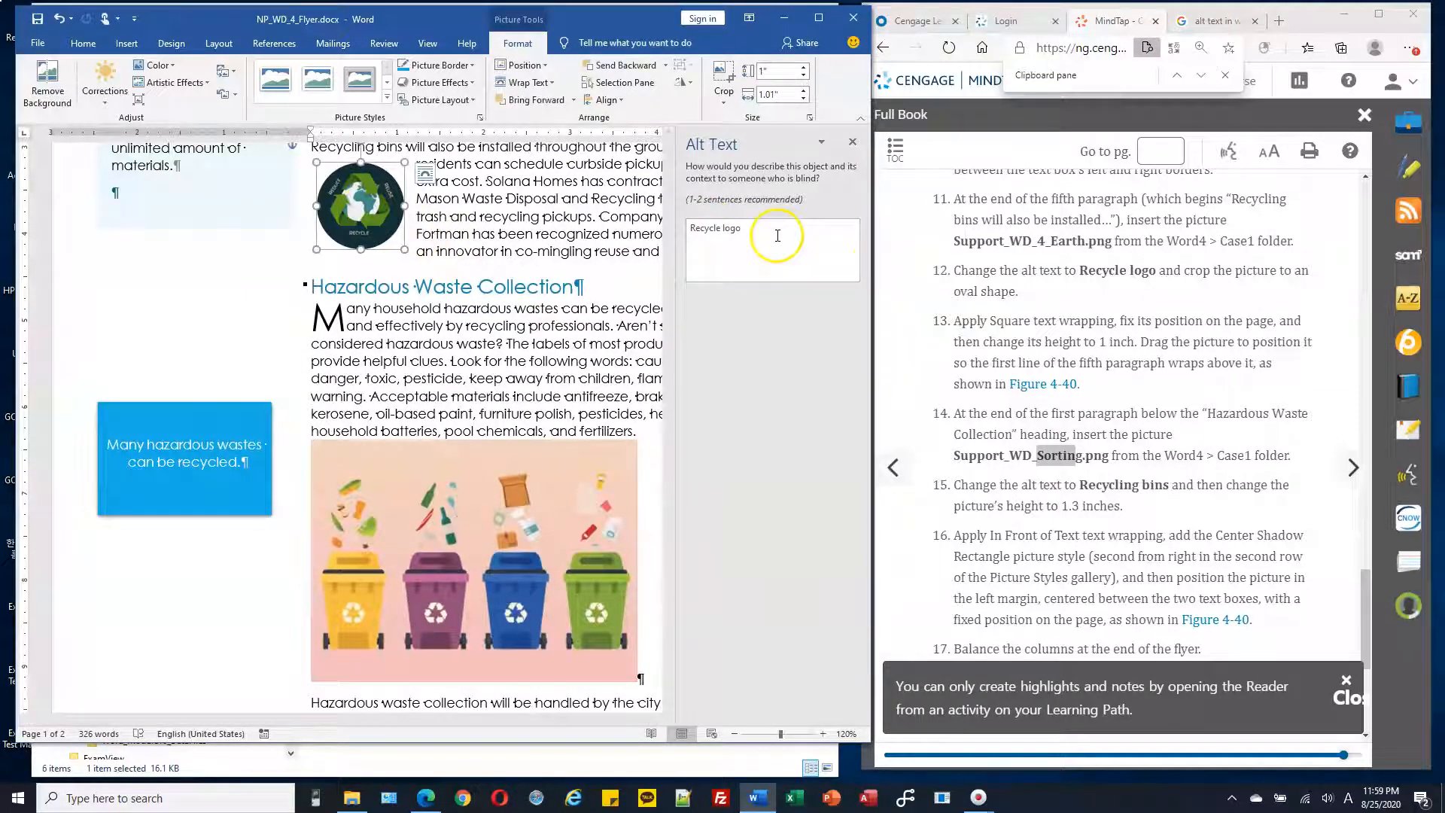
left_click(480, 568)
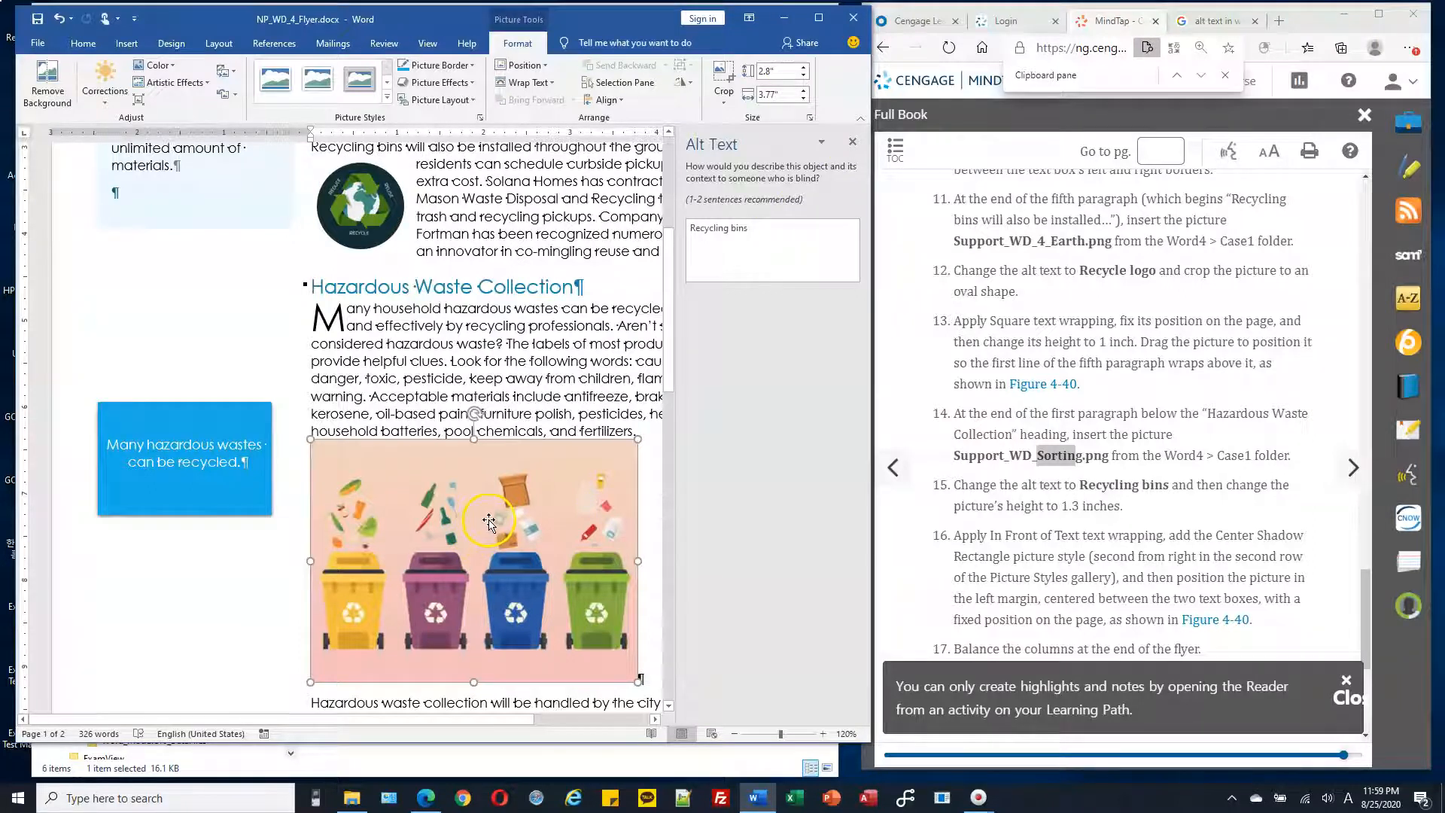
left_click(852, 142)
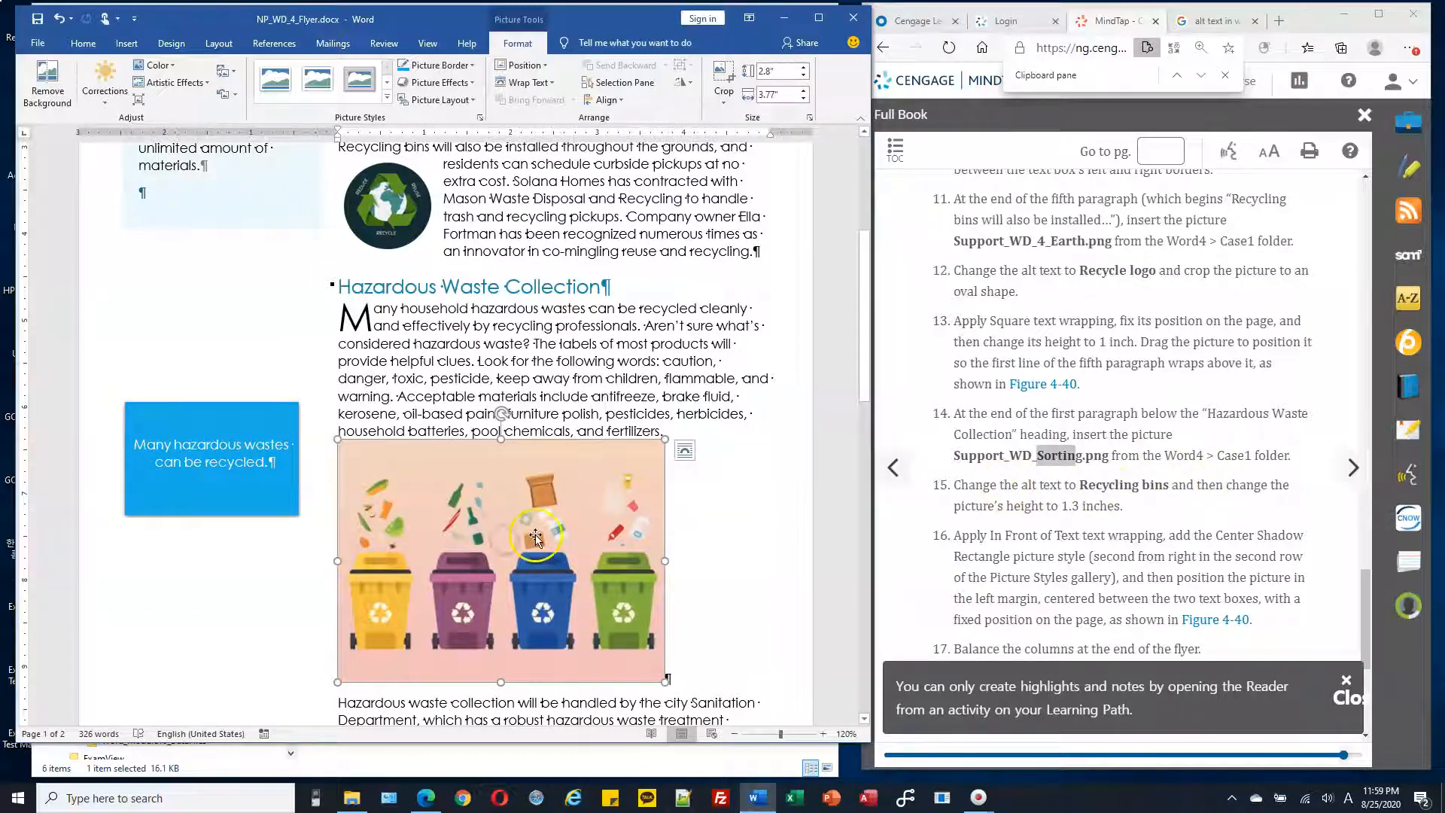
- Set the sorting picture's height to 1.3 inches, as textbook step 15 requires
left_click_drag(1006, 506, 1089, 508)
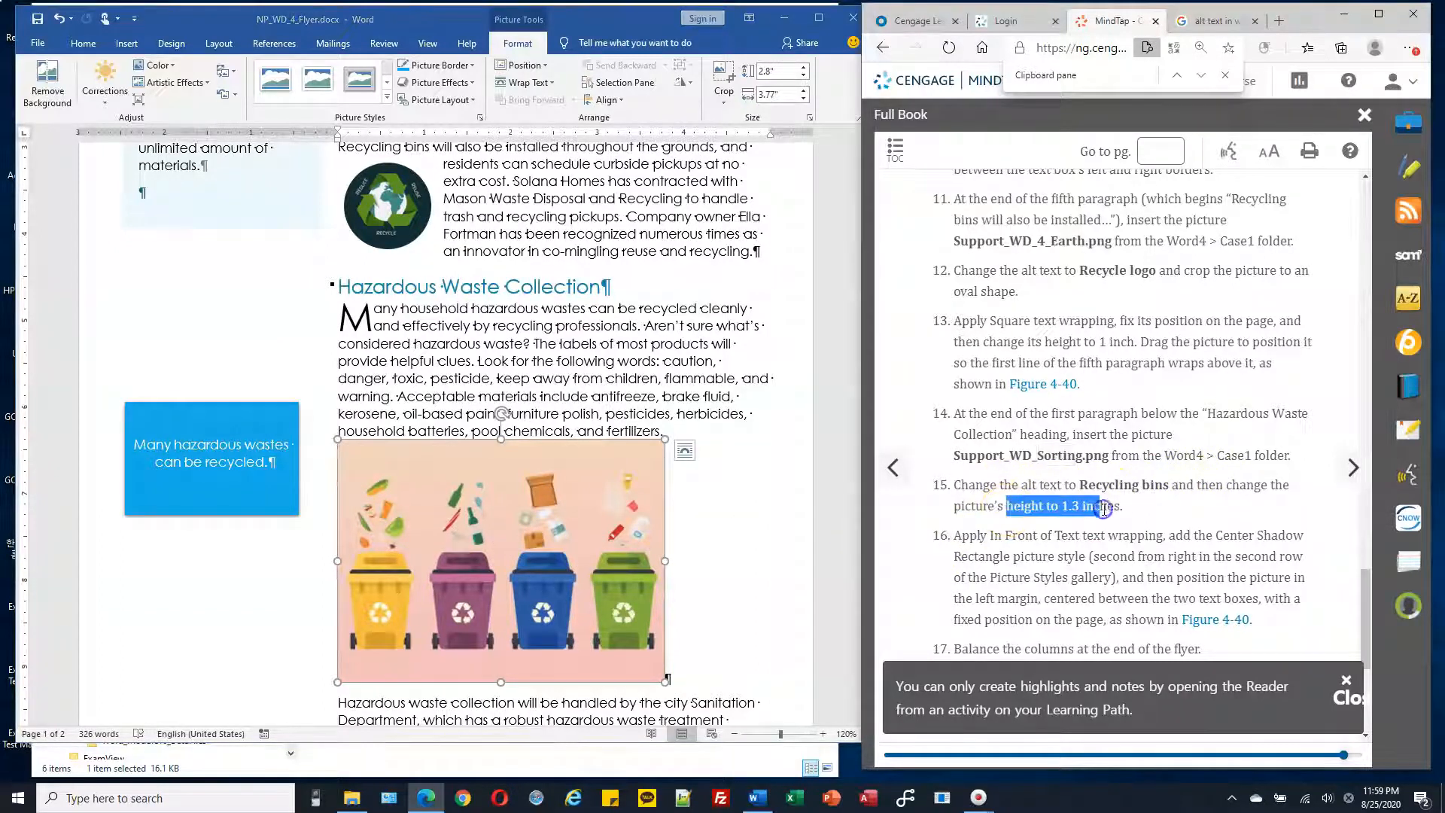
left_click(771, 72)
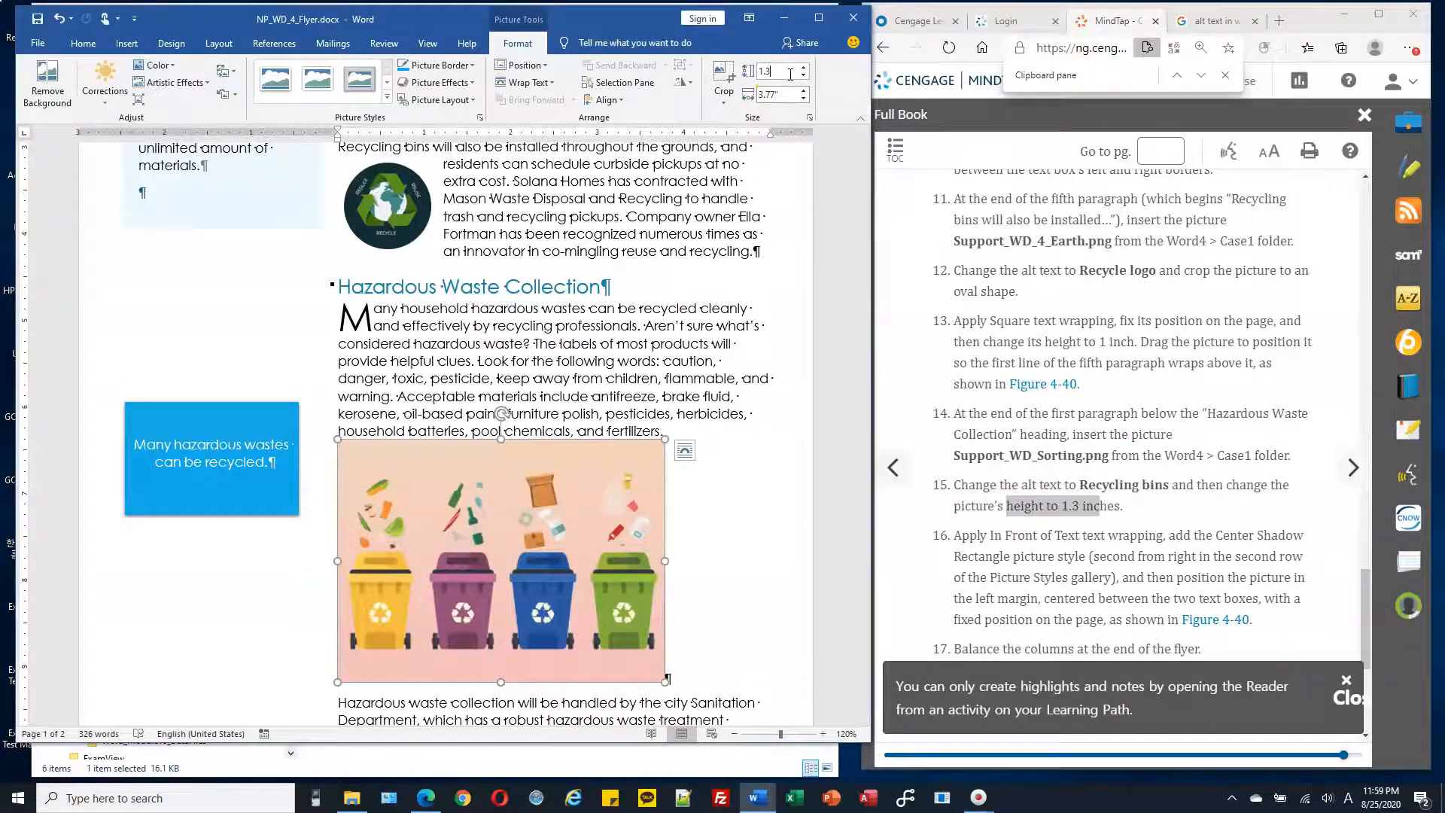
key("Return")
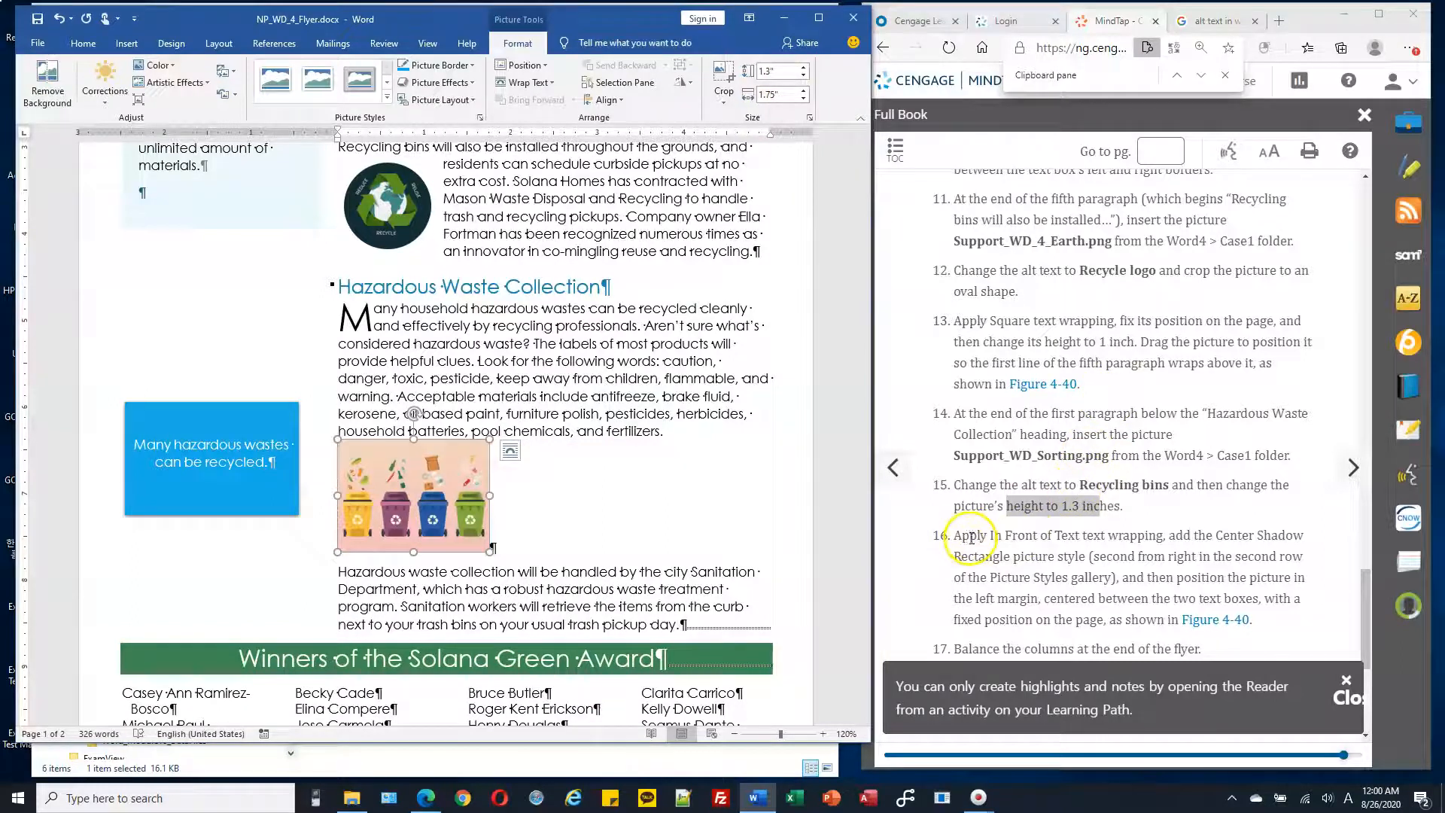
- Apply In Front of Text wrapping to the sorting picture, following textbook step 16
left_click_drag(968, 535, 1106, 535)
left_click(1039, 537)
left_click(478, 526)
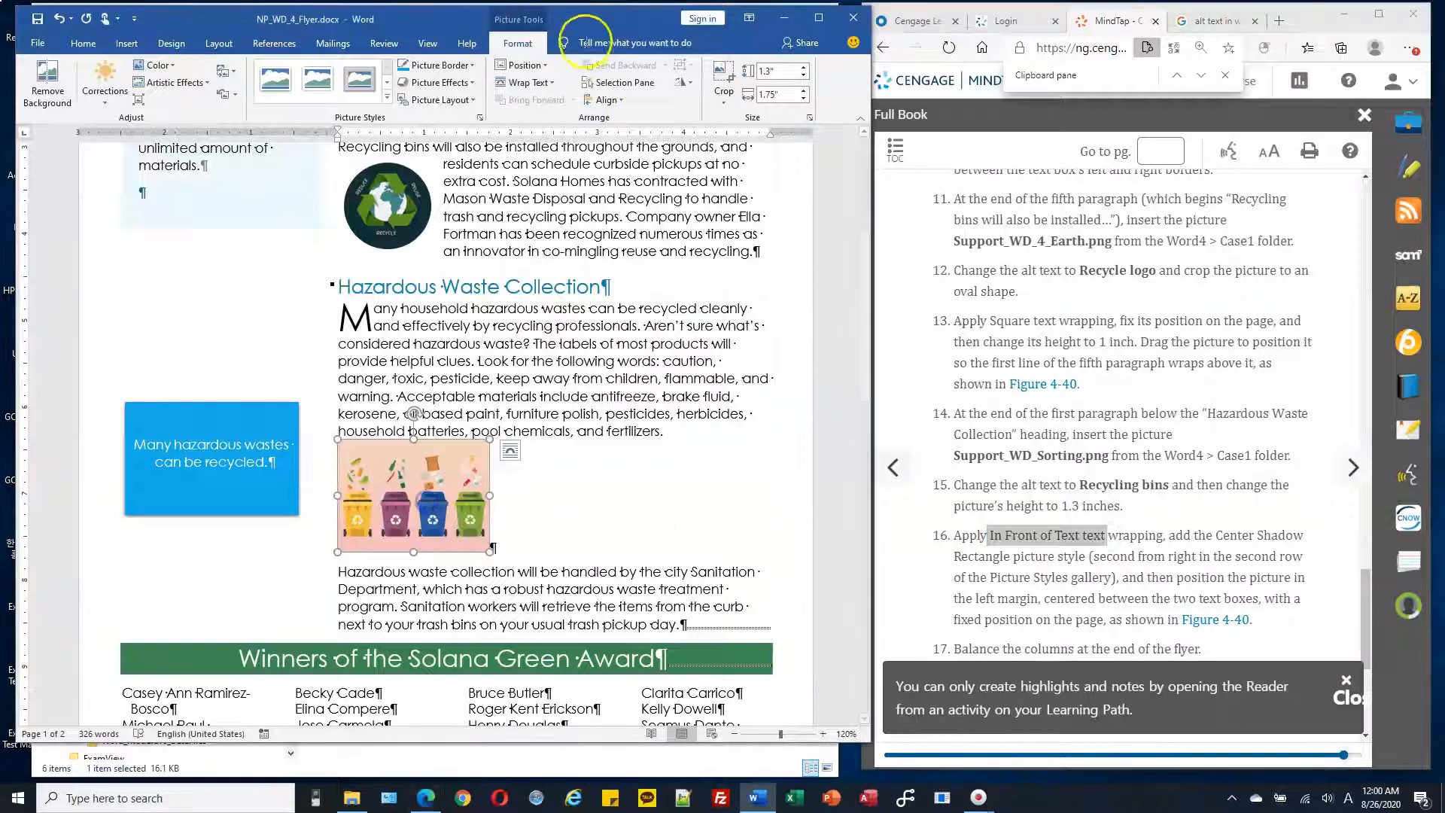
left_click(551, 85)
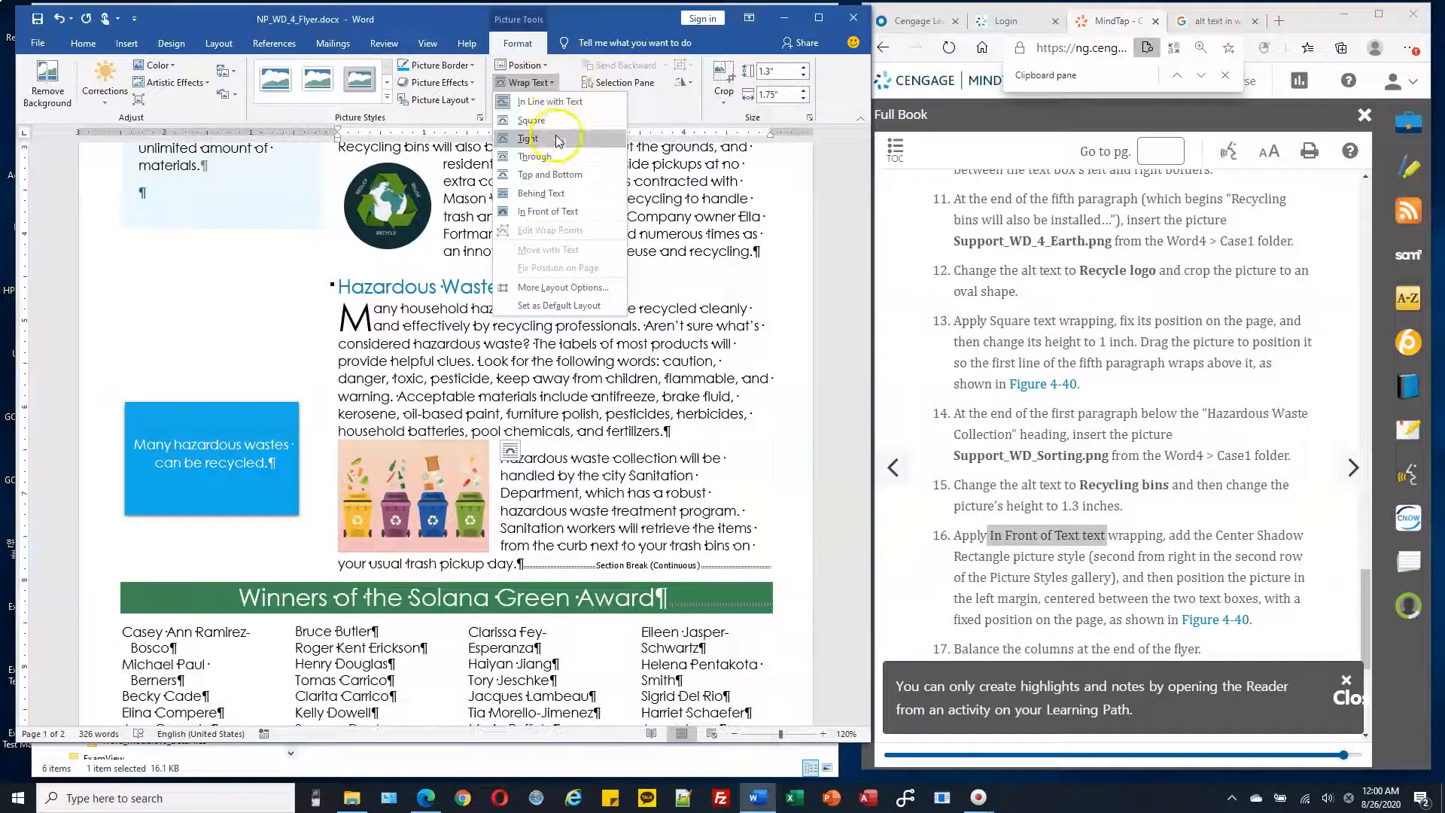
left_click(559, 213)
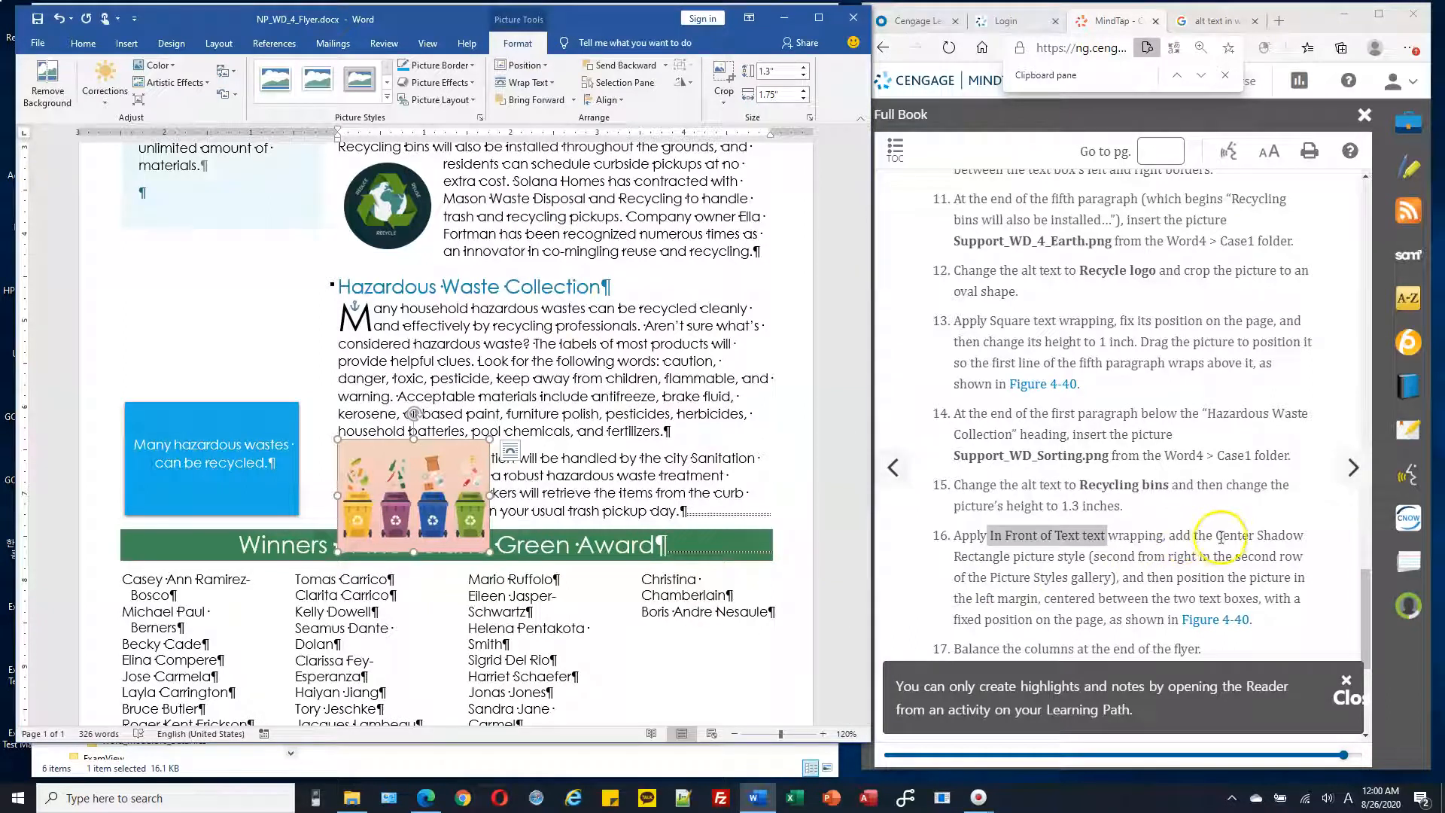
- Apply the Center Shadow Rectangle picture style to the sorting picture
left_click_drag(1214, 535, 1008, 569)
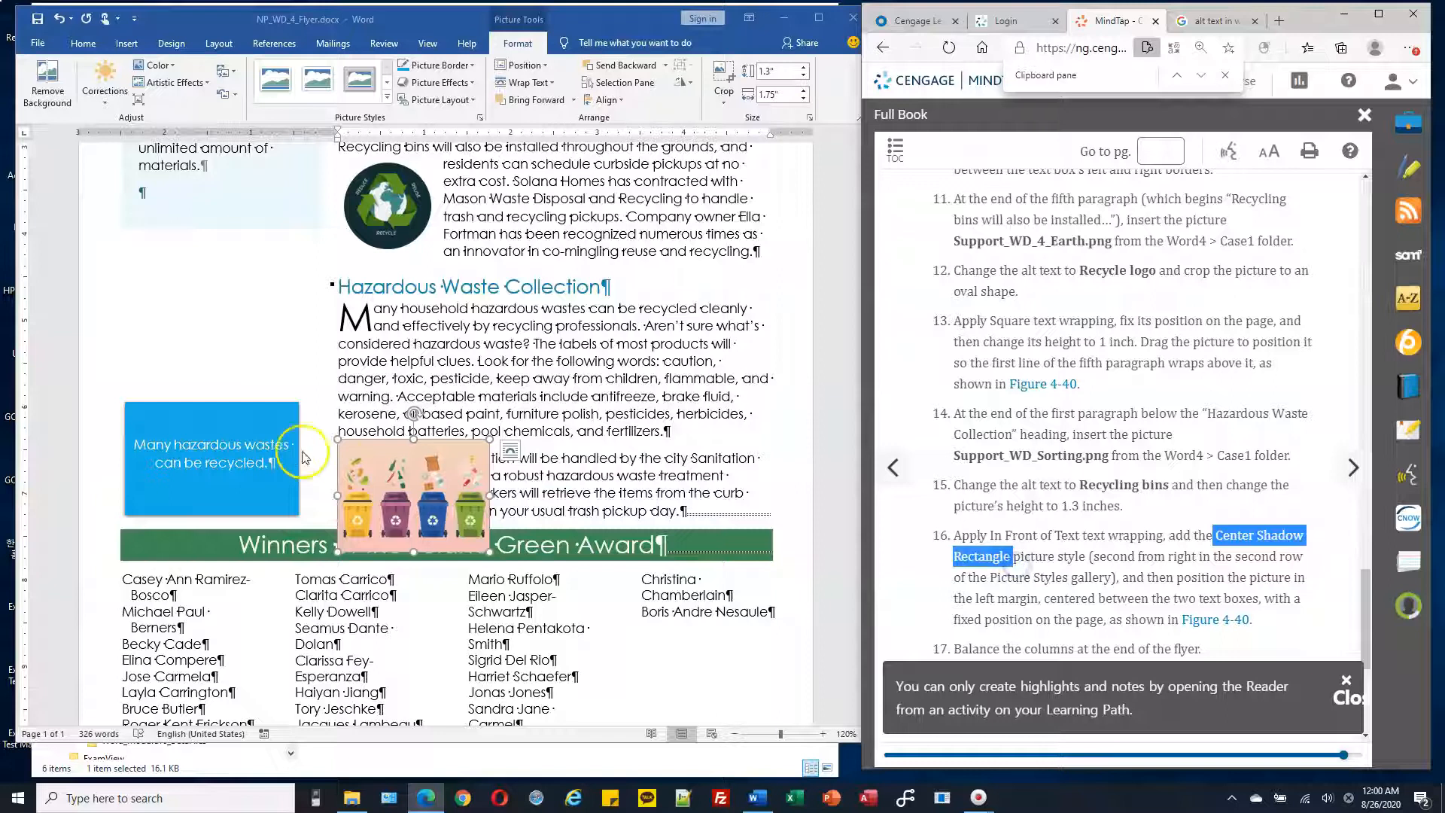
left_click(386, 105)
left_click(387, 102)
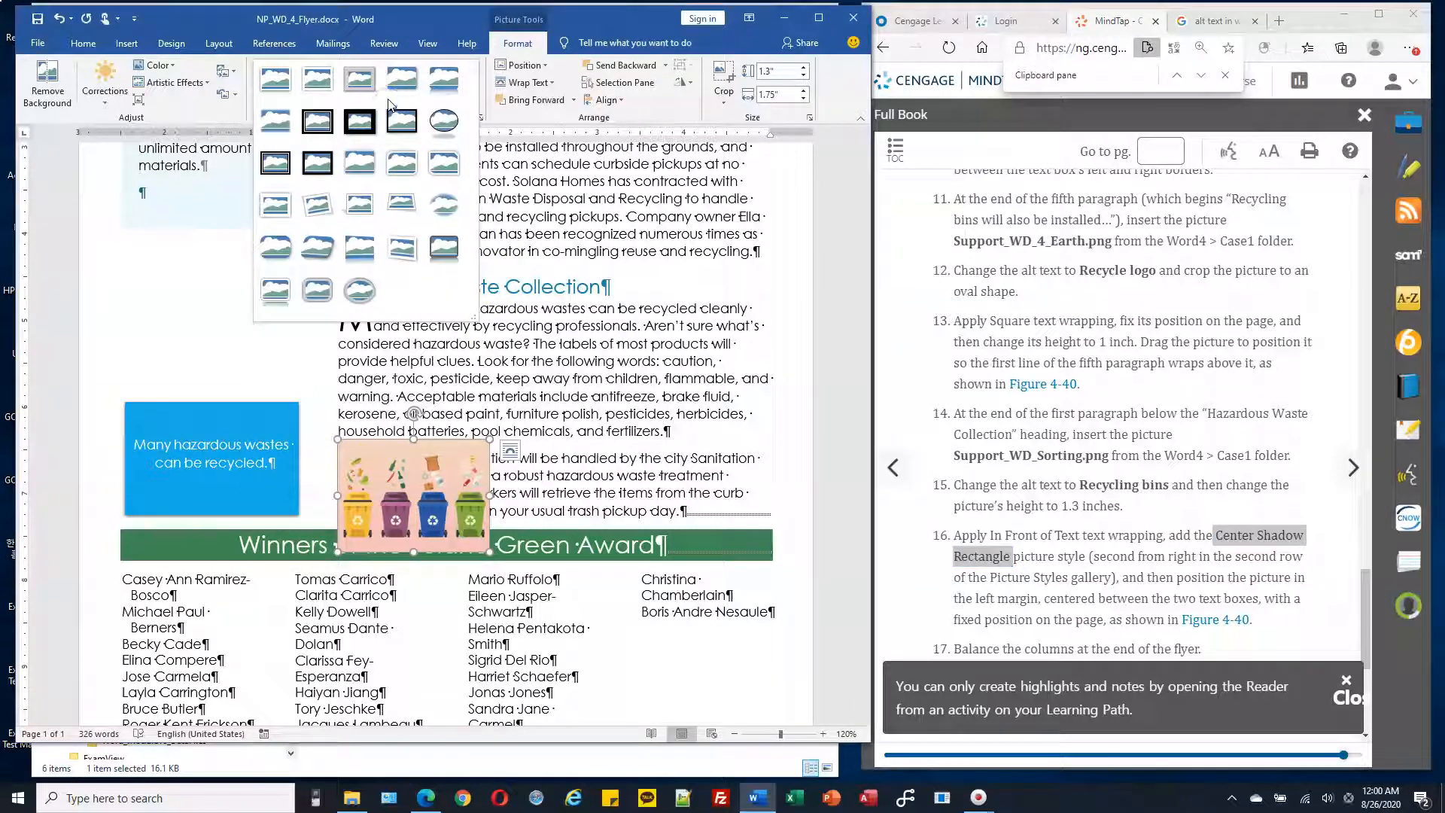
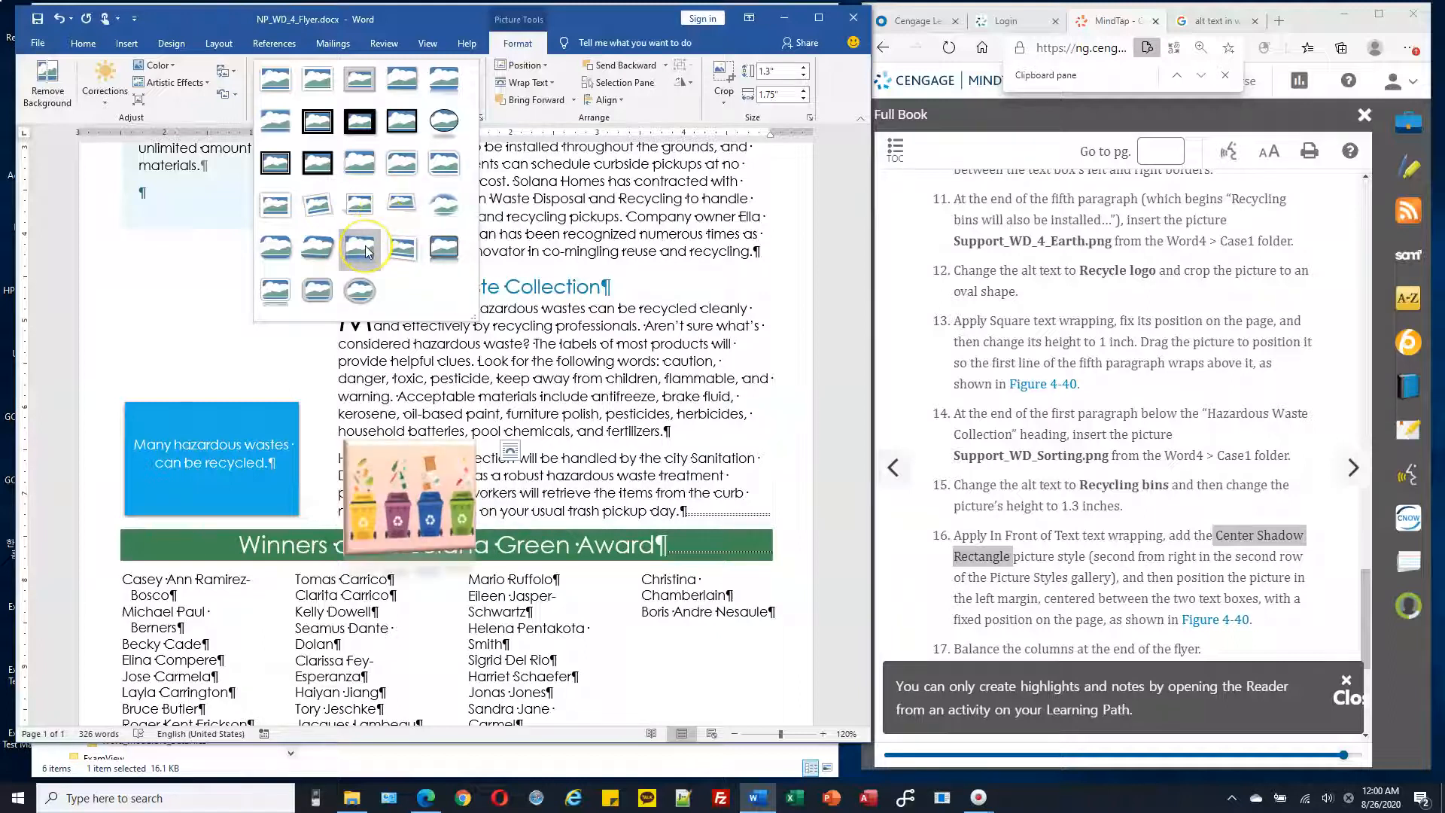
left_click(361, 168)
- Move the sorting picture into the flyer's left margin between the two text boxes and compare its placement with Figure 4-40
scroll(998, 582, "down", 1)
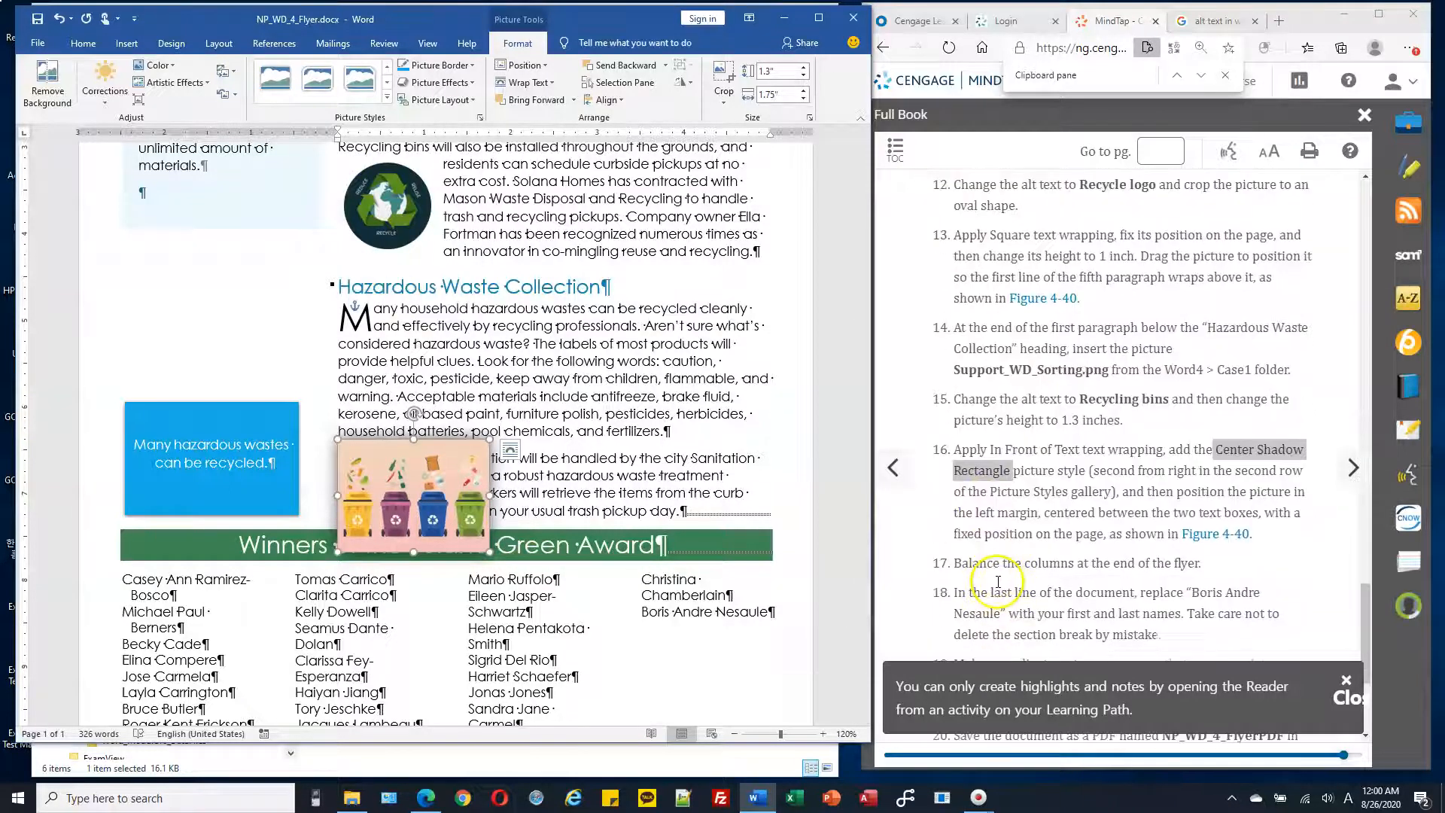
scroll(998, 581, "down", 1)
left_click_drag(1147, 405, 1250, 406)
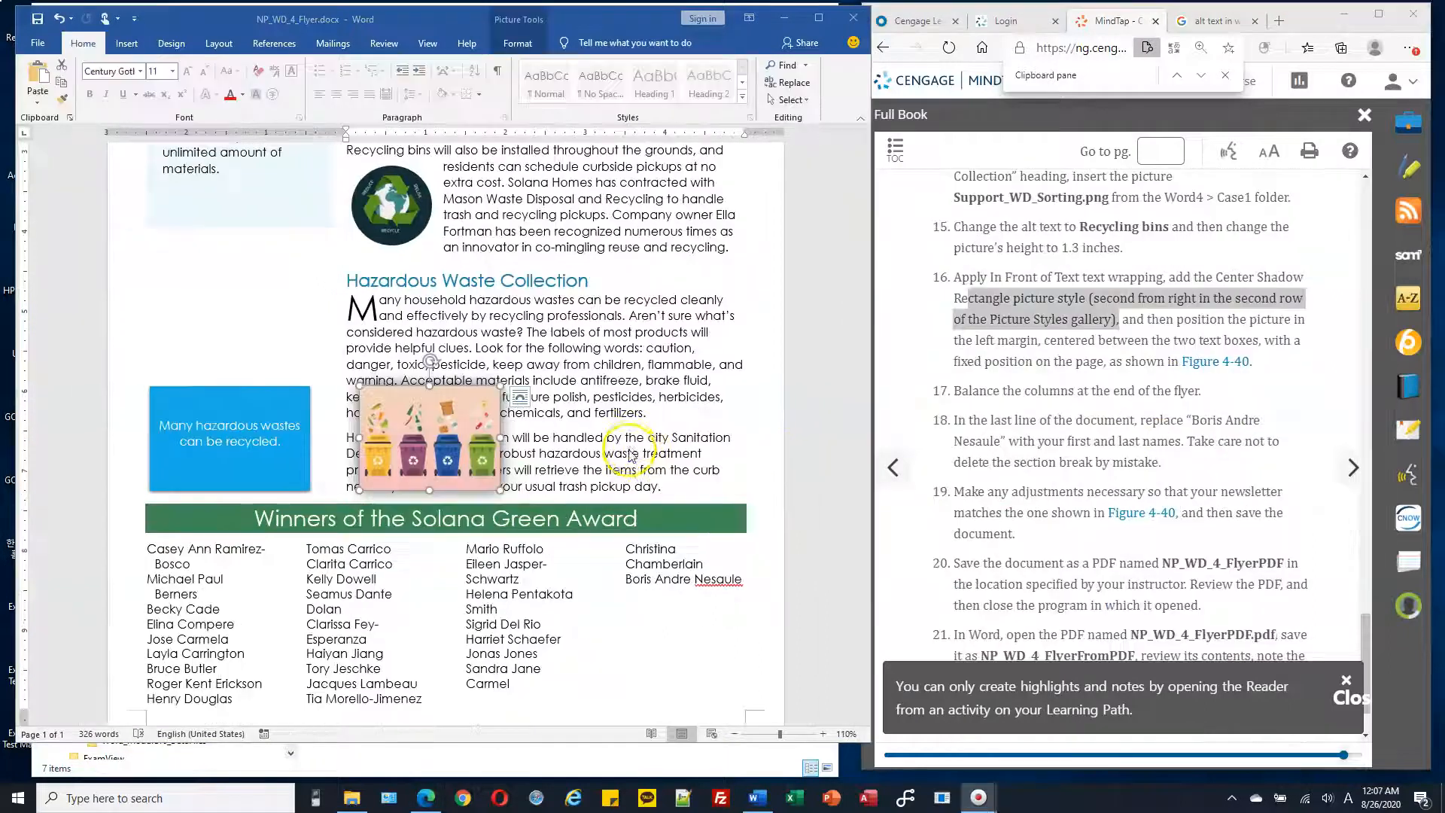
left_click(422, 429)
left_click_drag(423, 426, 225, 296)
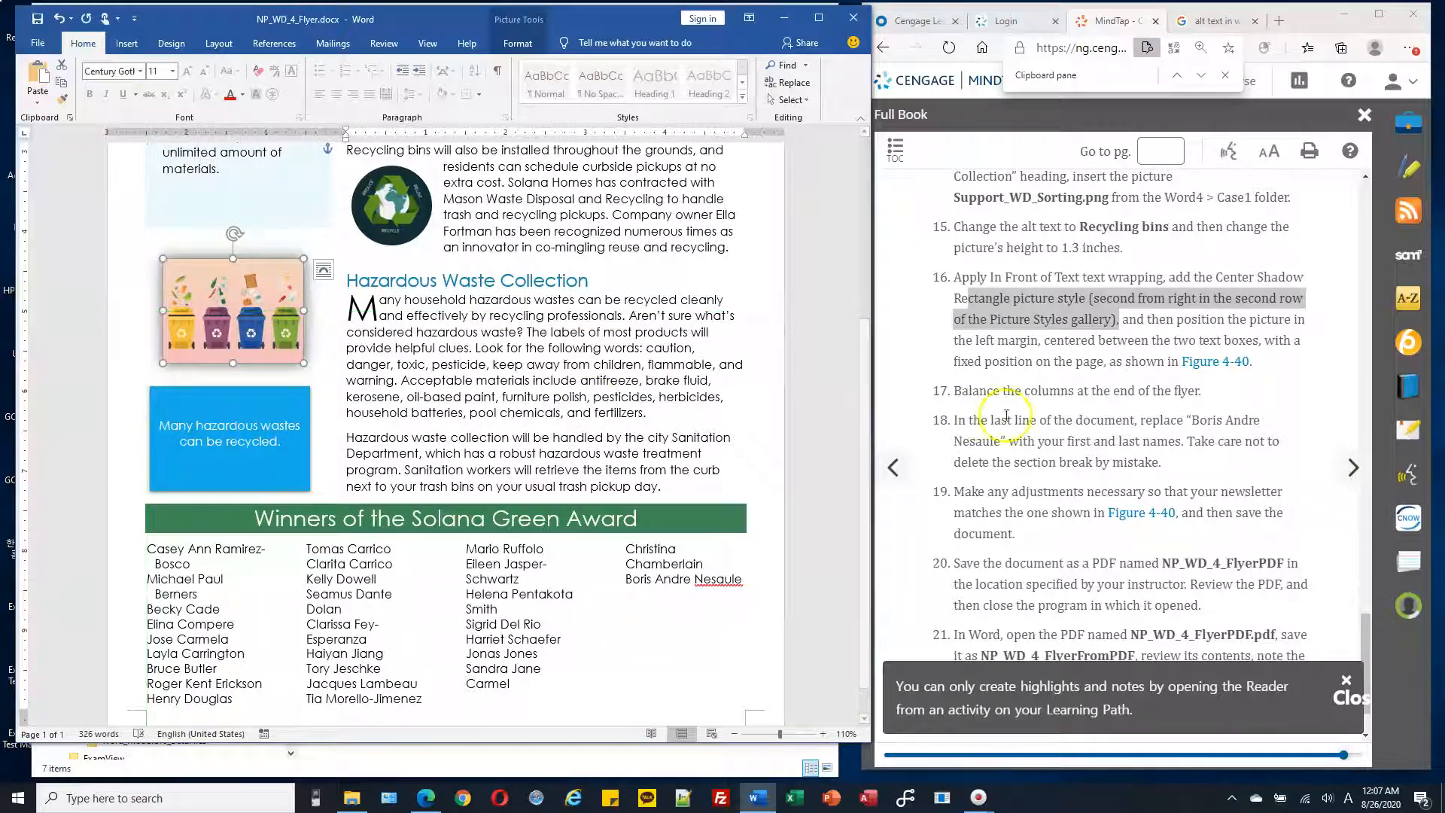
left_click(1207, 362)
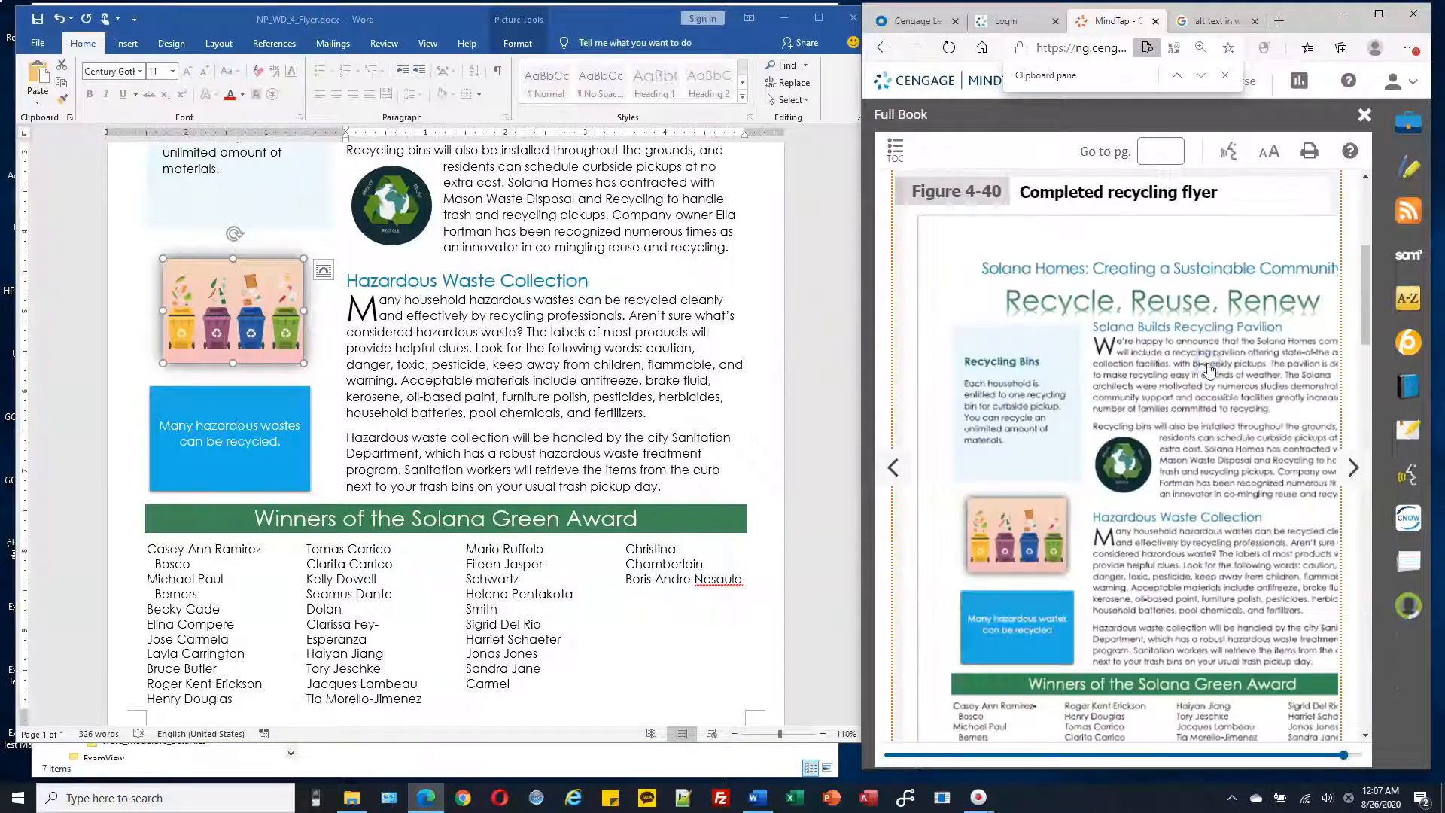
- Compare the whole flyer with Figure 4-40 and check the award winners' columns against textbook step 17 on balancing
scroll(459, 368, "down", 4)
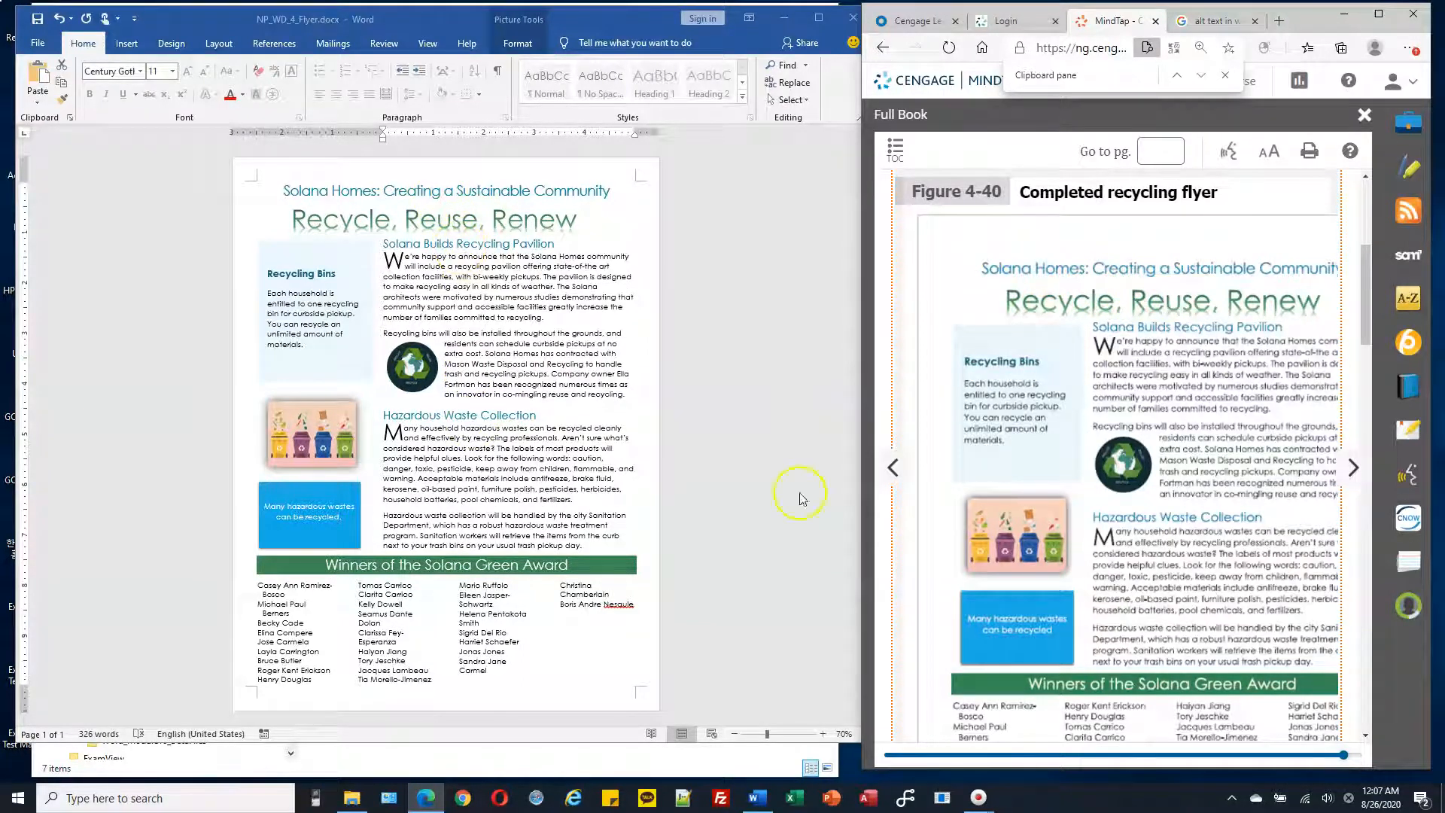
scroll(1151, 414, "down", 8)
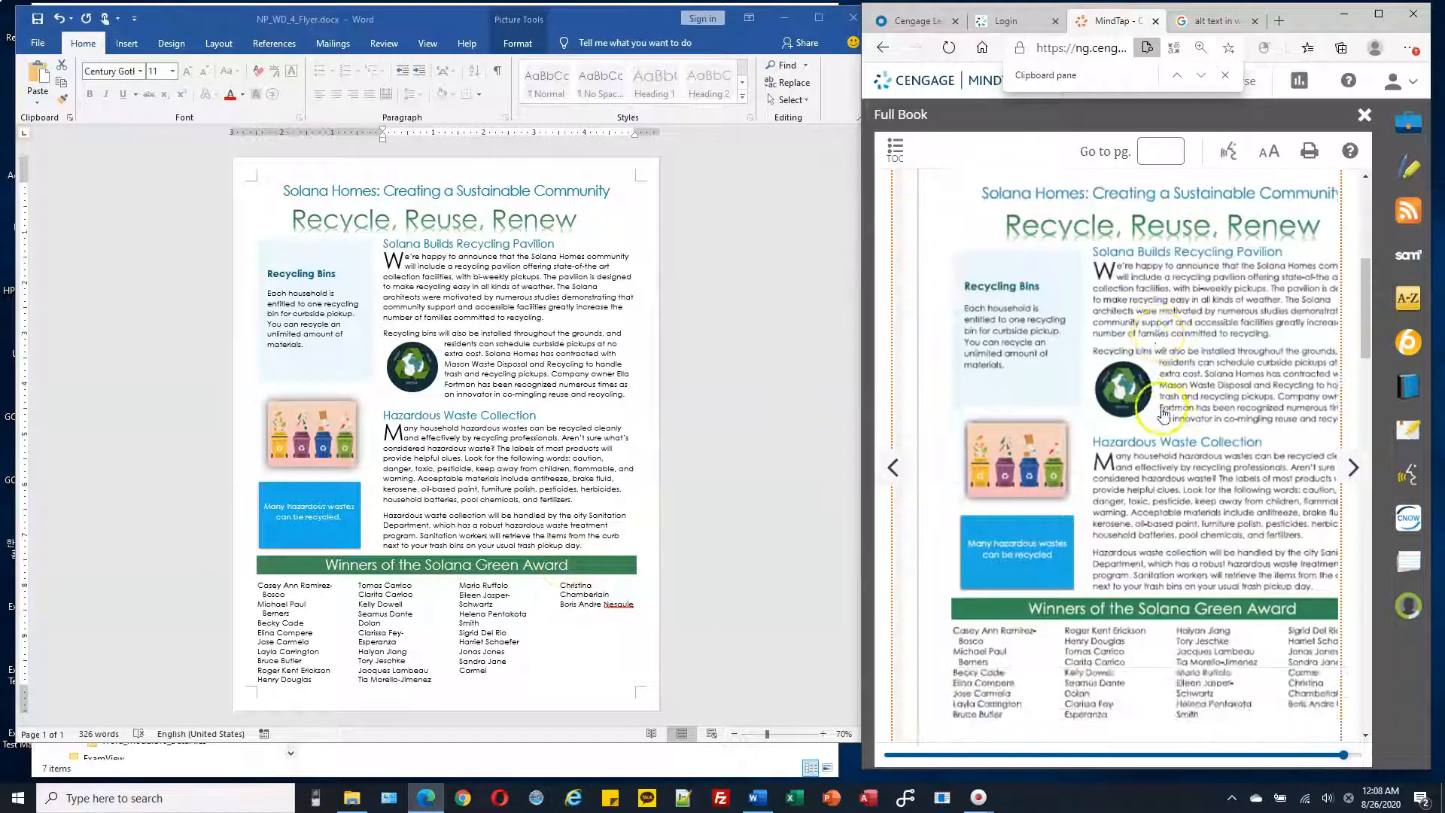
scroll(1164, 400, "down", 20)
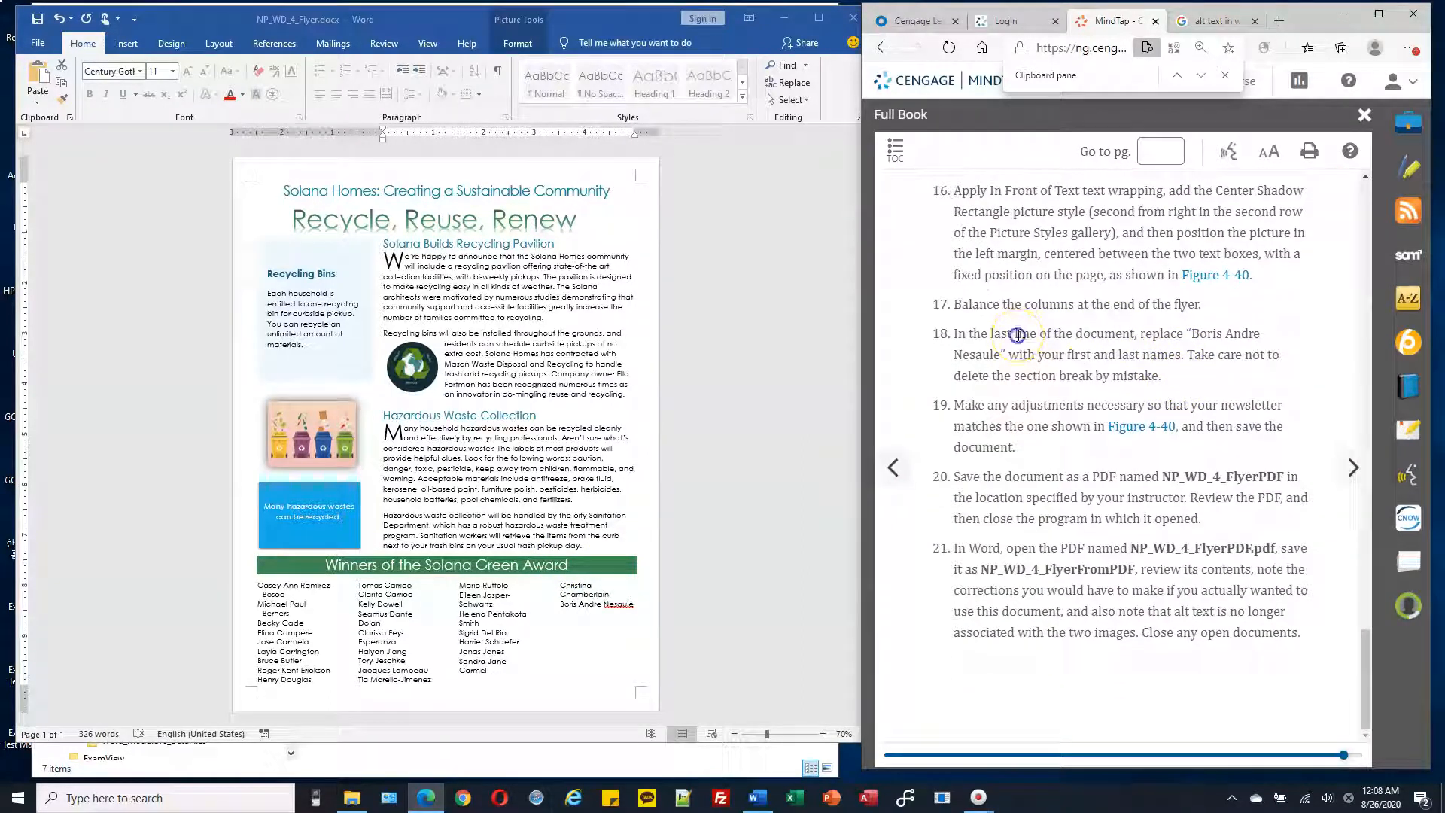
left_click_drag(972, 304, 1082, 304)
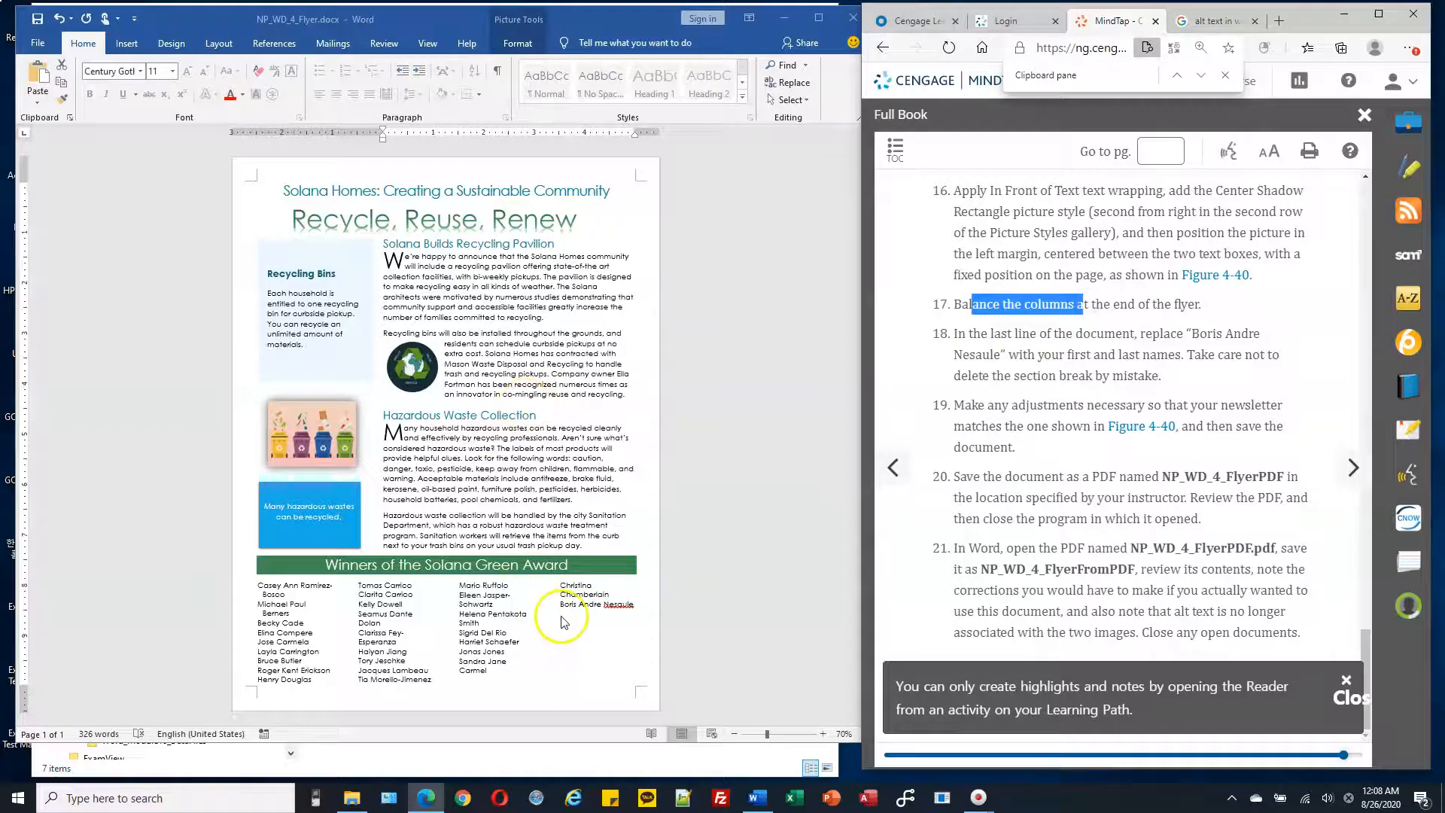
scroll(561, 621, "up", 2, "ctrl")
scroll(559, 594, "down", 3)
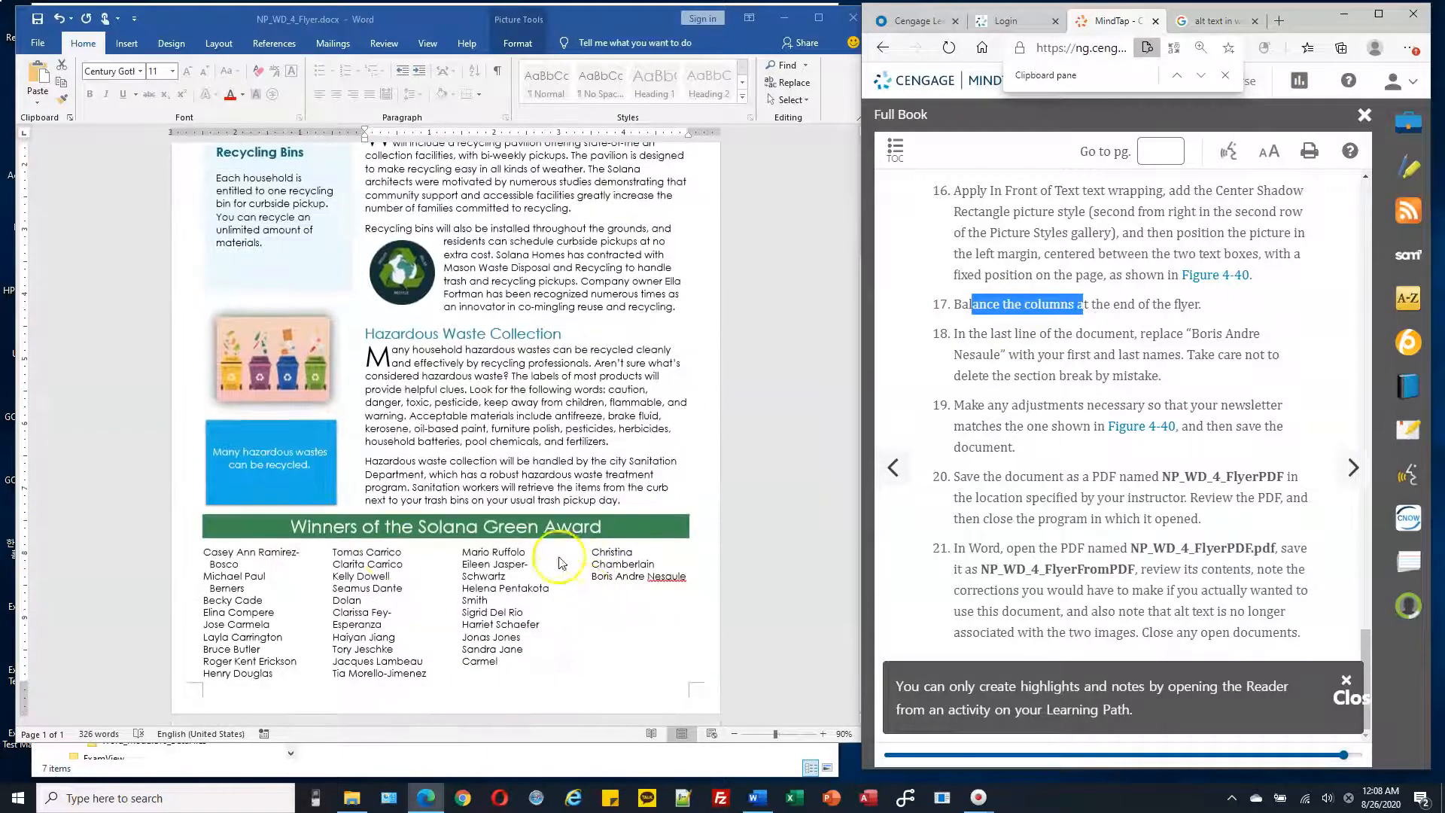
left_click(272, 359)
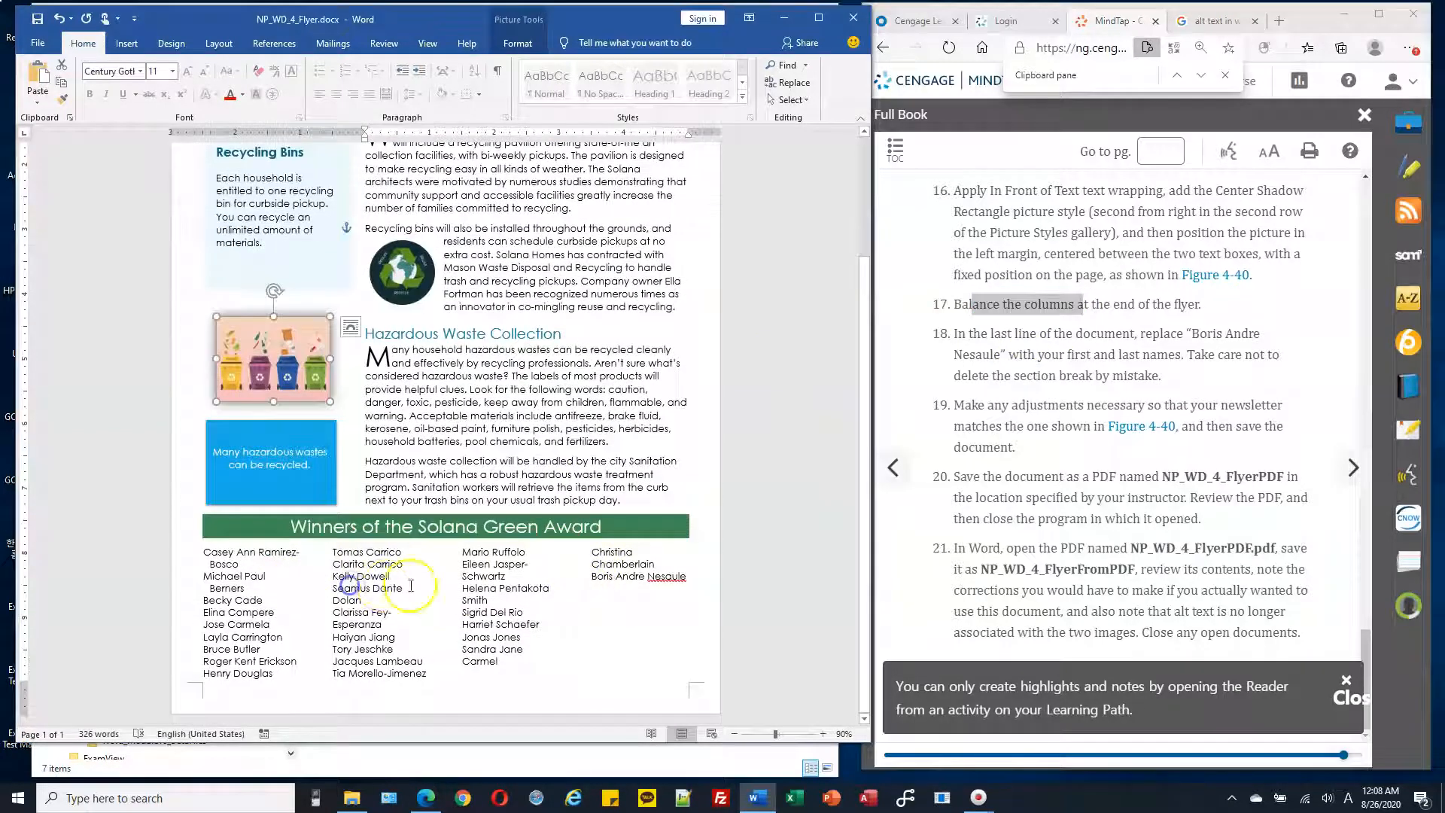
- Show formatting marks and replace the last name in the award winners list with the student's own name, keeping the section break
left_click(1084, 341)
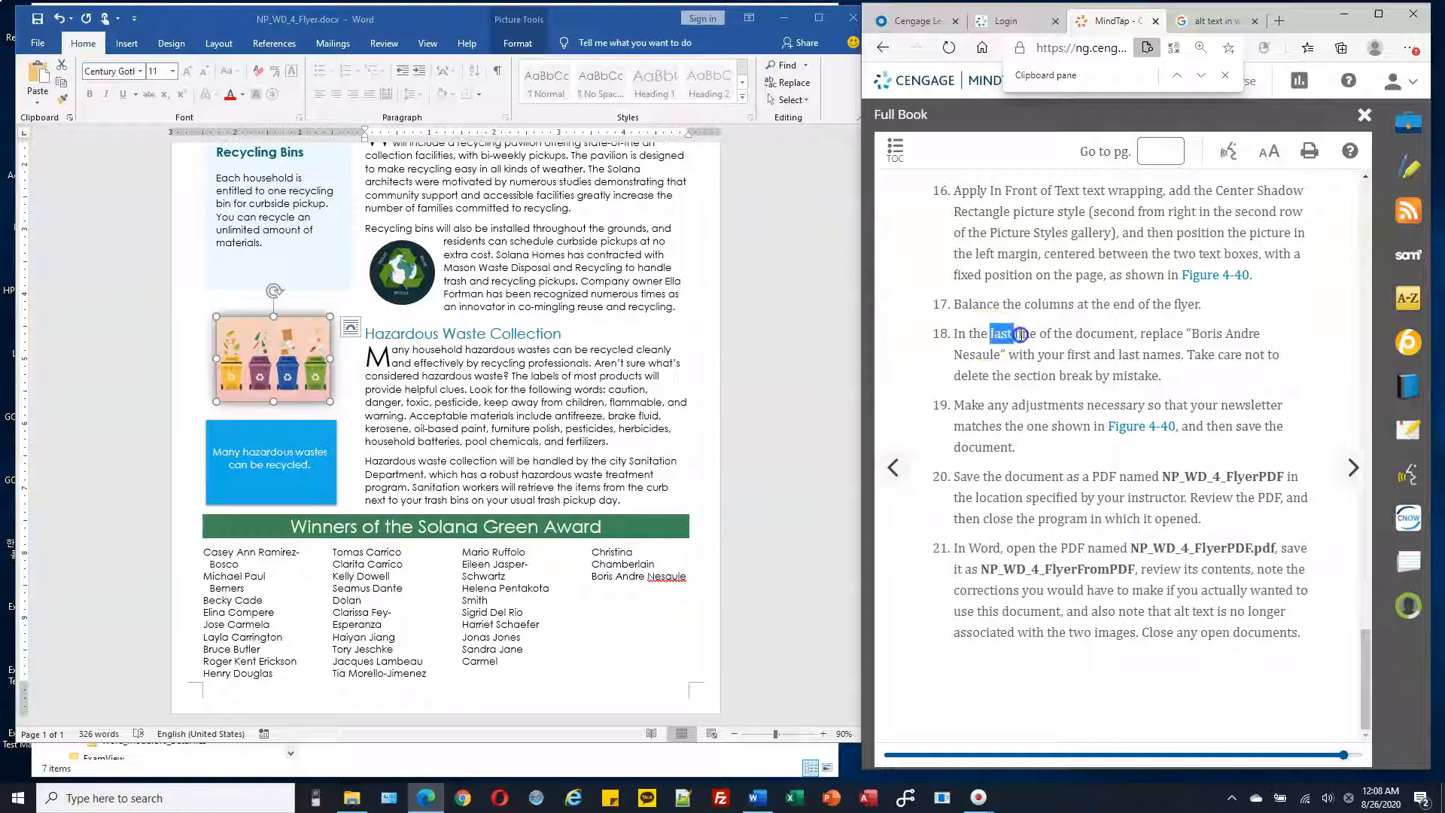
left_click(639, 577)
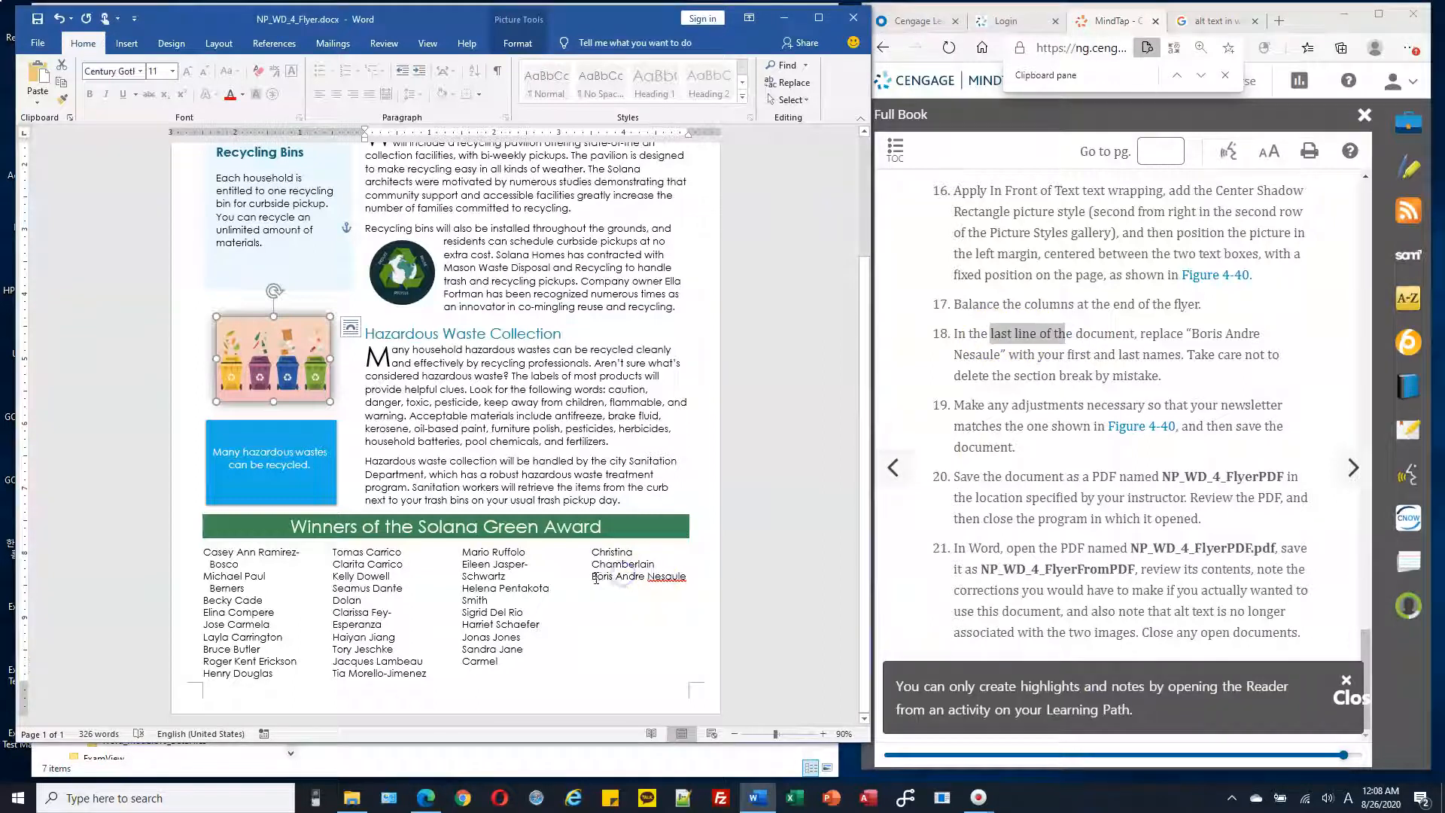
left_click_drag(592, 576, 691, 577)
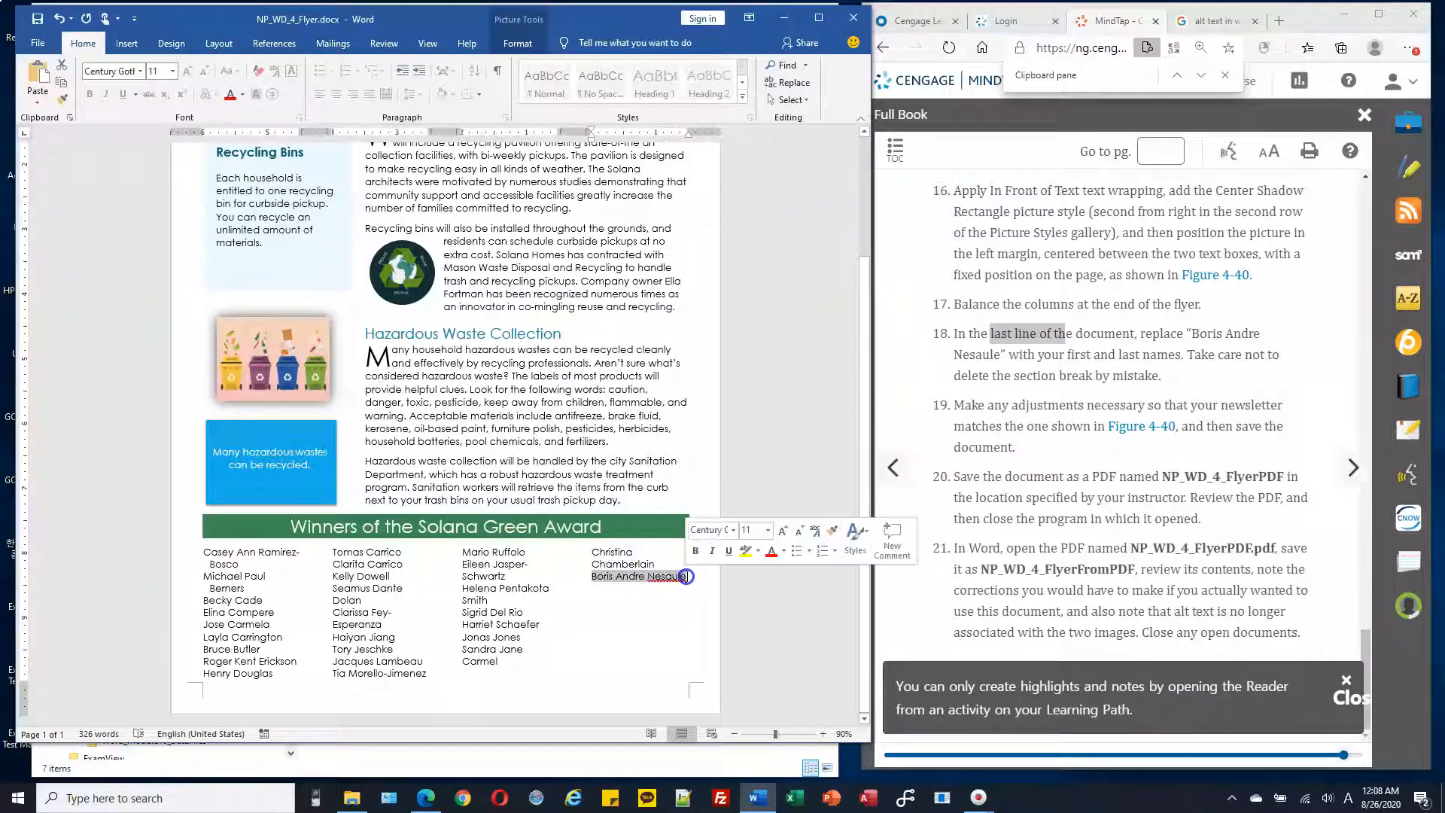
left_click(504, 70)
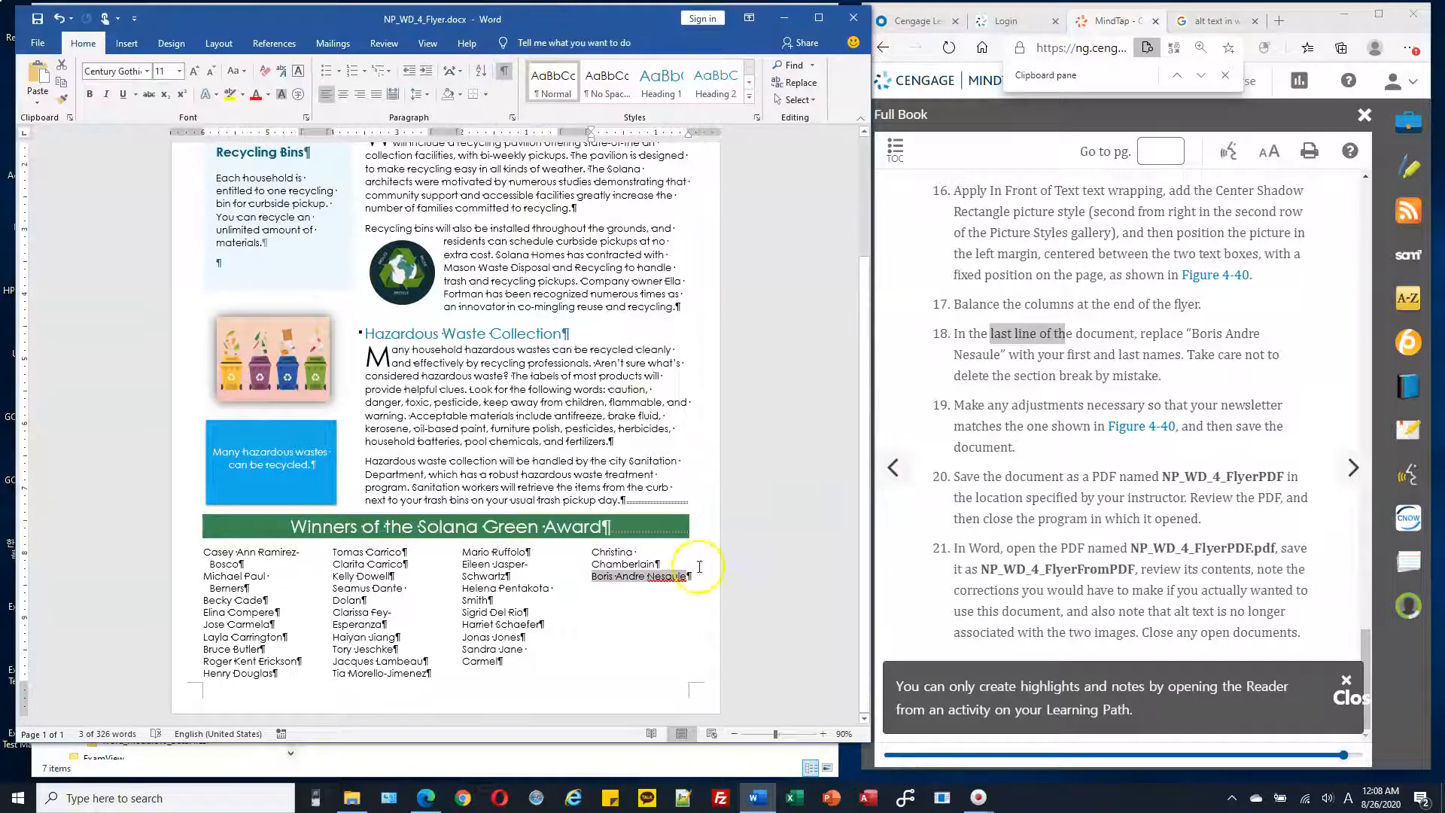
scroll(687, 554, "up", 4)
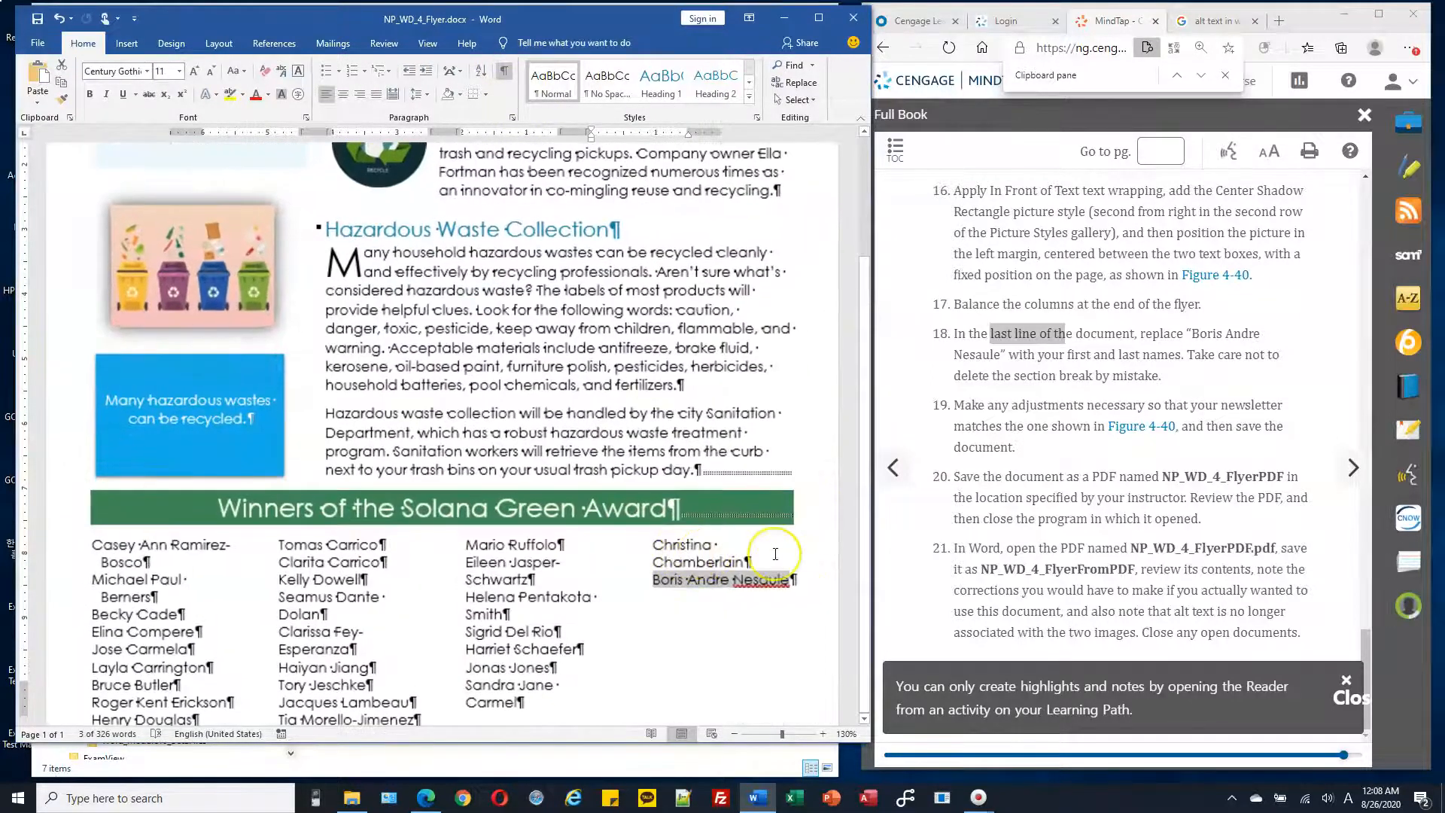
type("SEa")
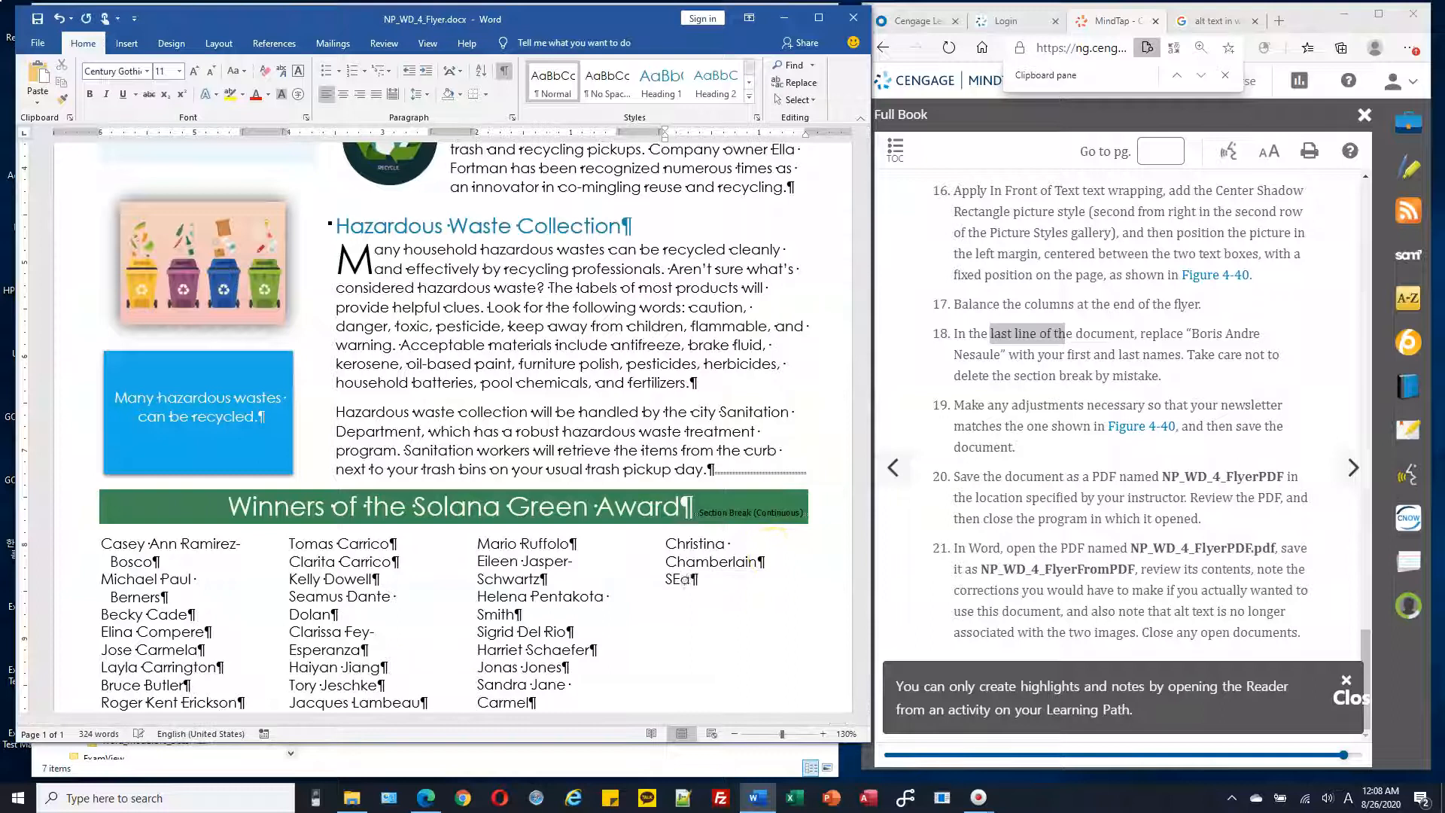
type("n Pak")
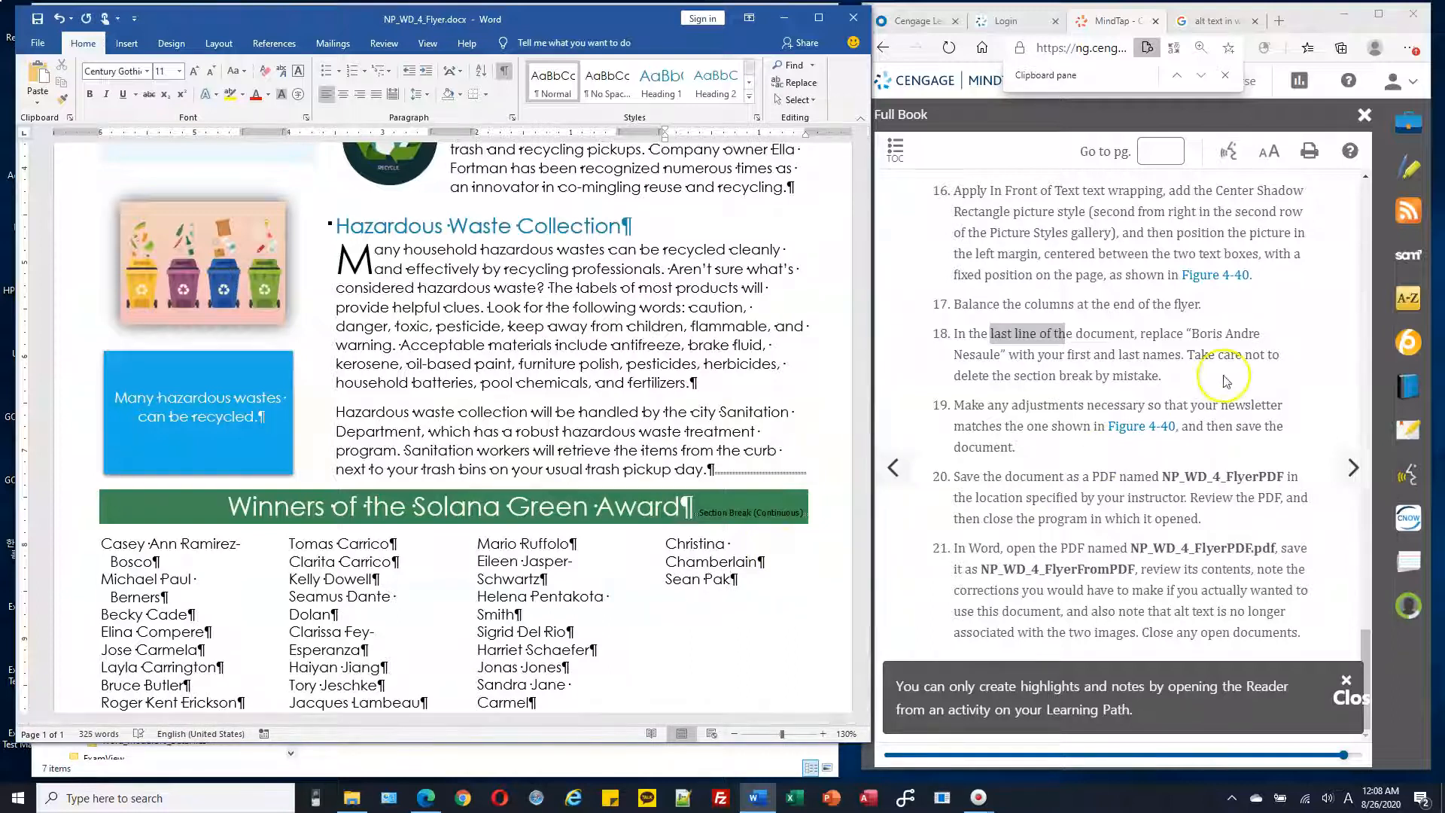
left_click(1110, 355)
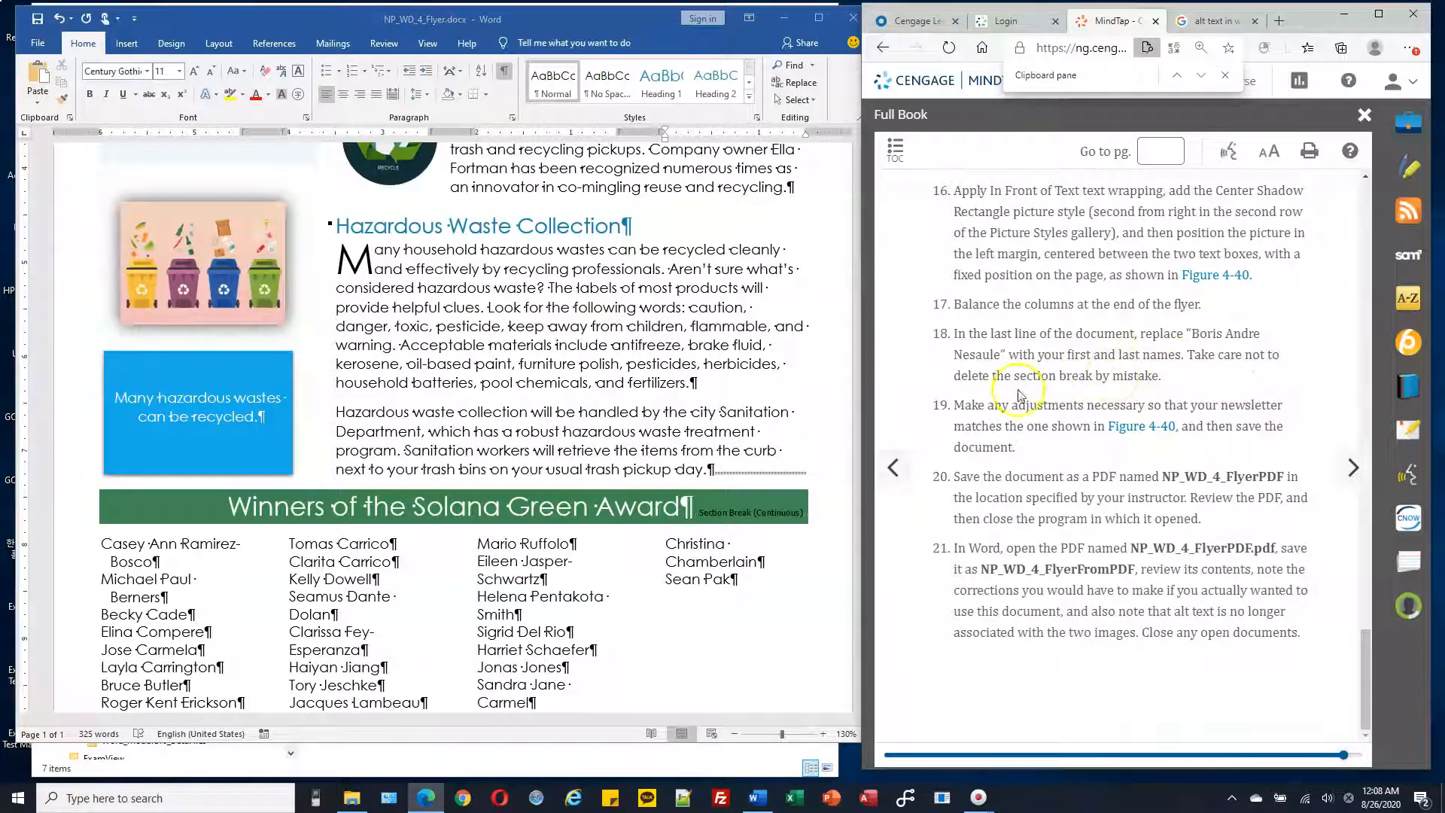
left_click(719, 518)
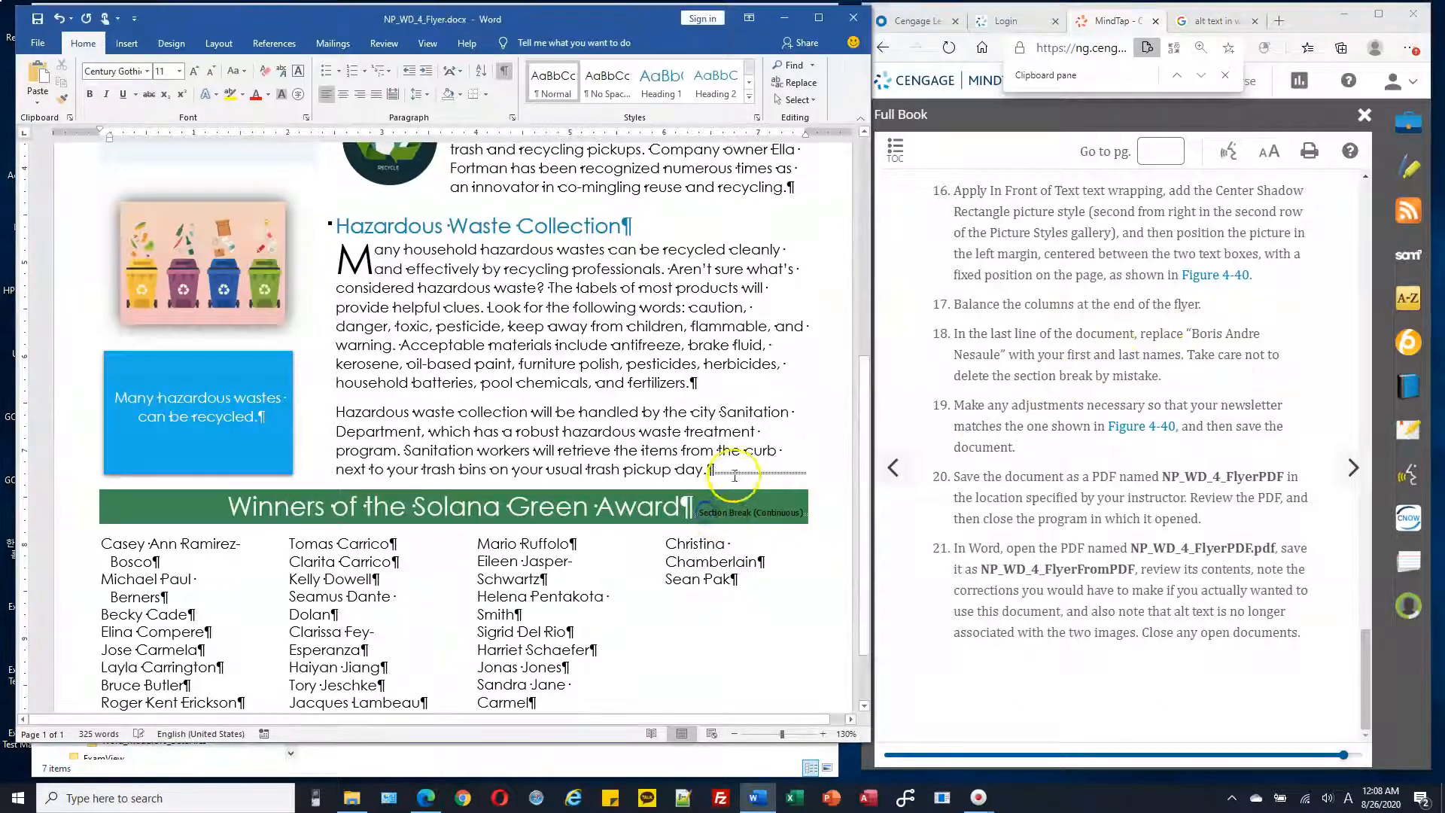
- Review the full flyer page for the adjustments required by textbook step 19 and save the document
left_click(996, 404)
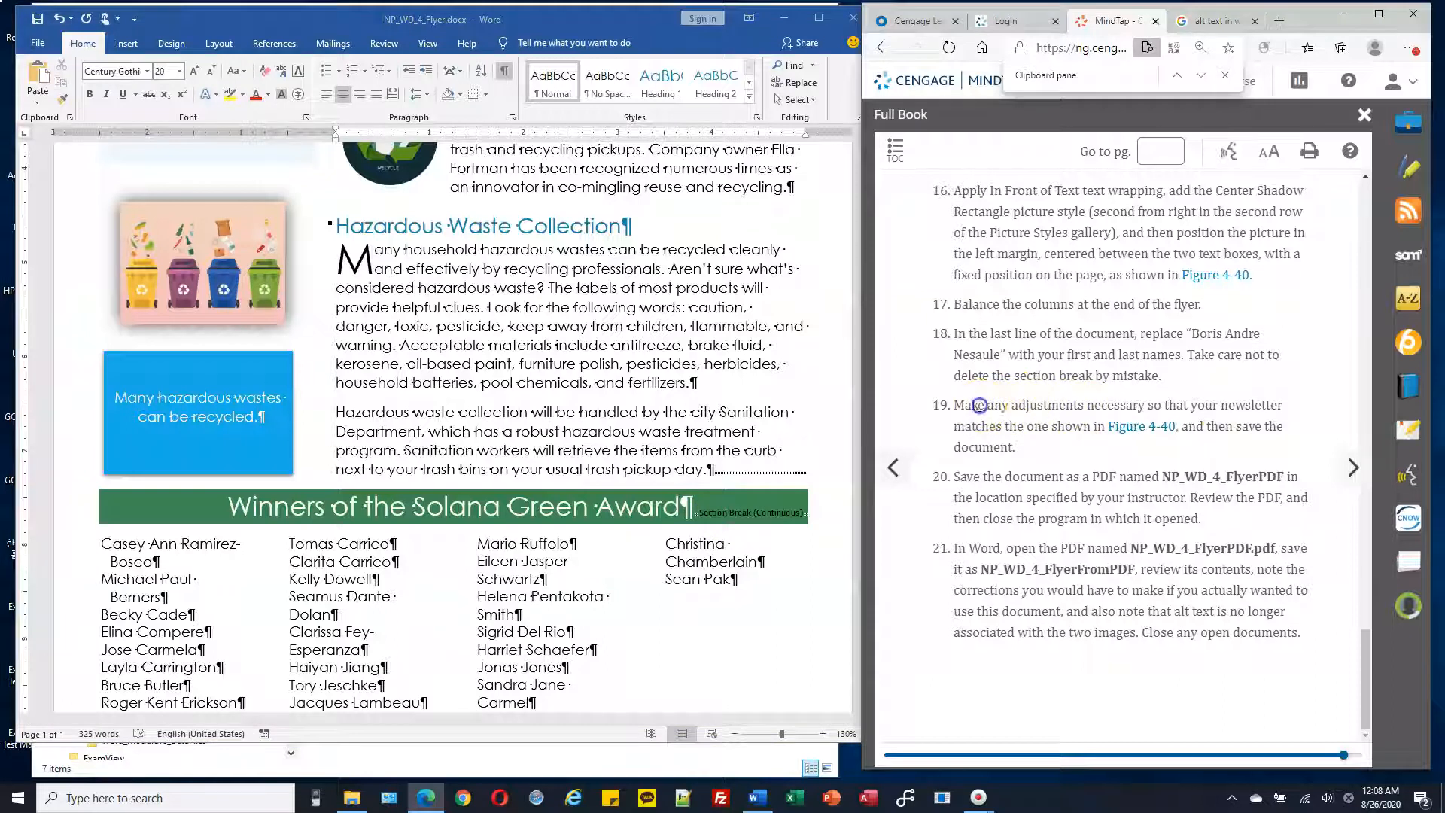
left_click_drag(979, 405, 1197, 406)
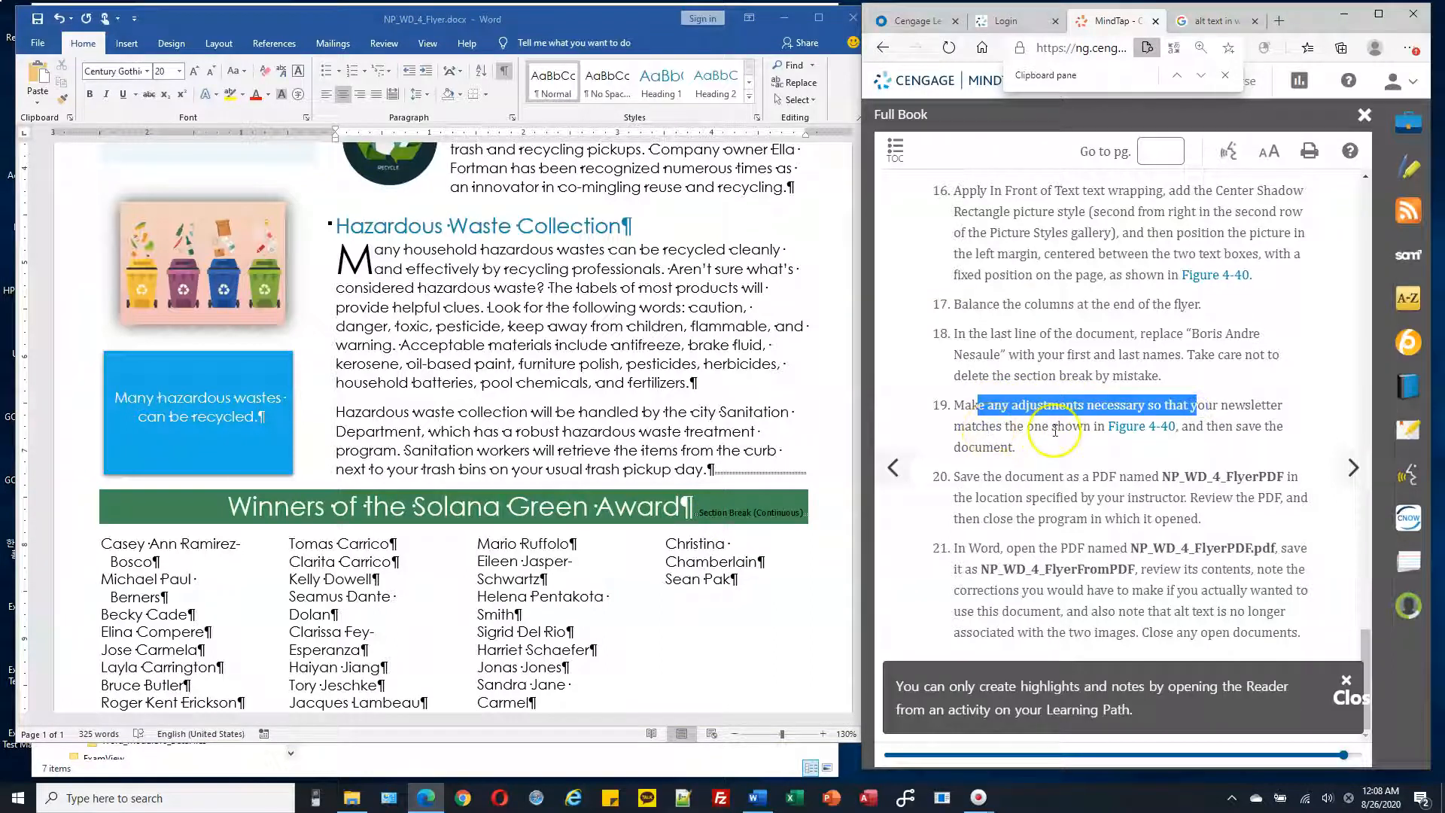
left_click(795, 406)
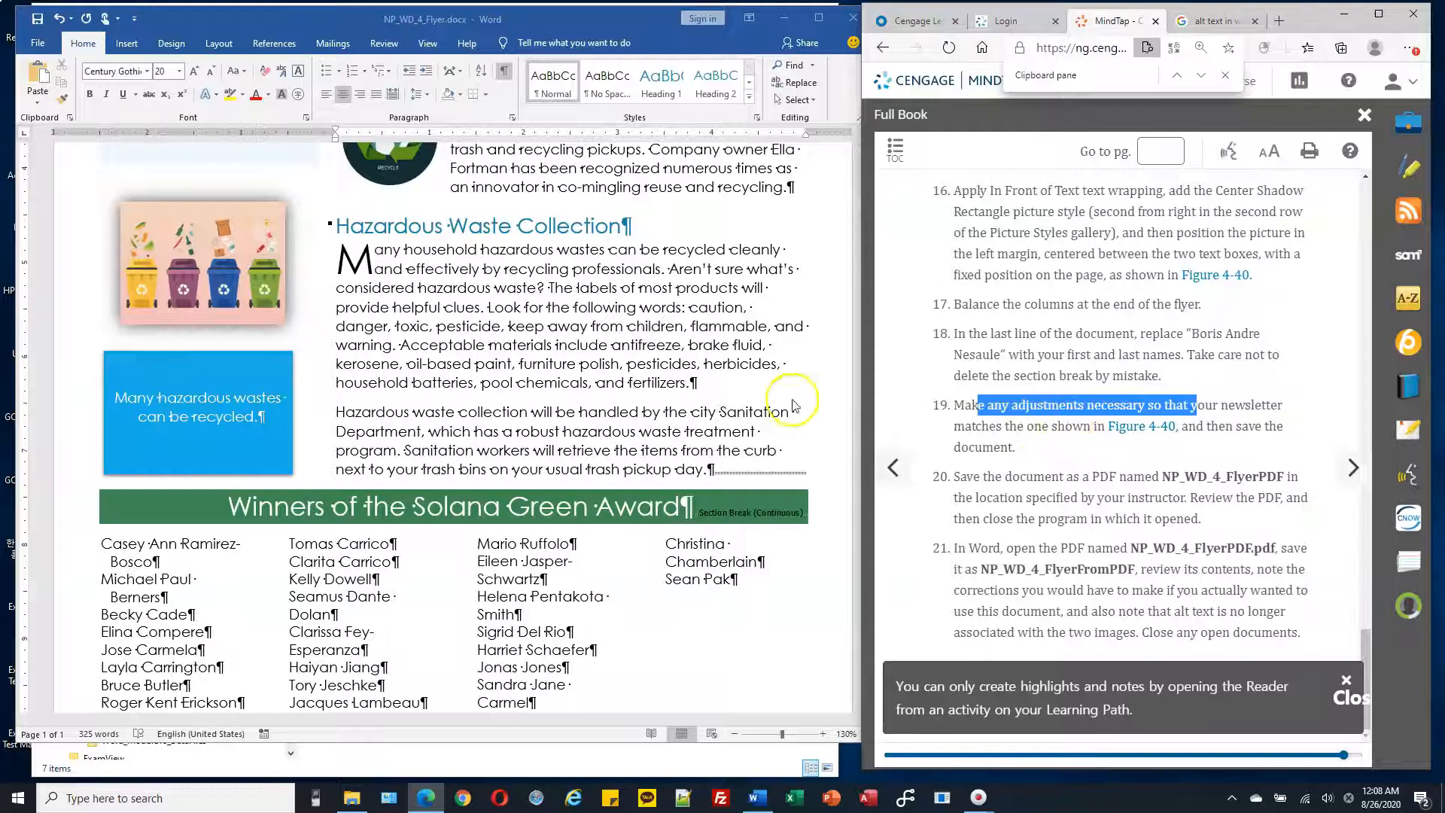
scroll(794, 406, "down", 6, "ctrl")
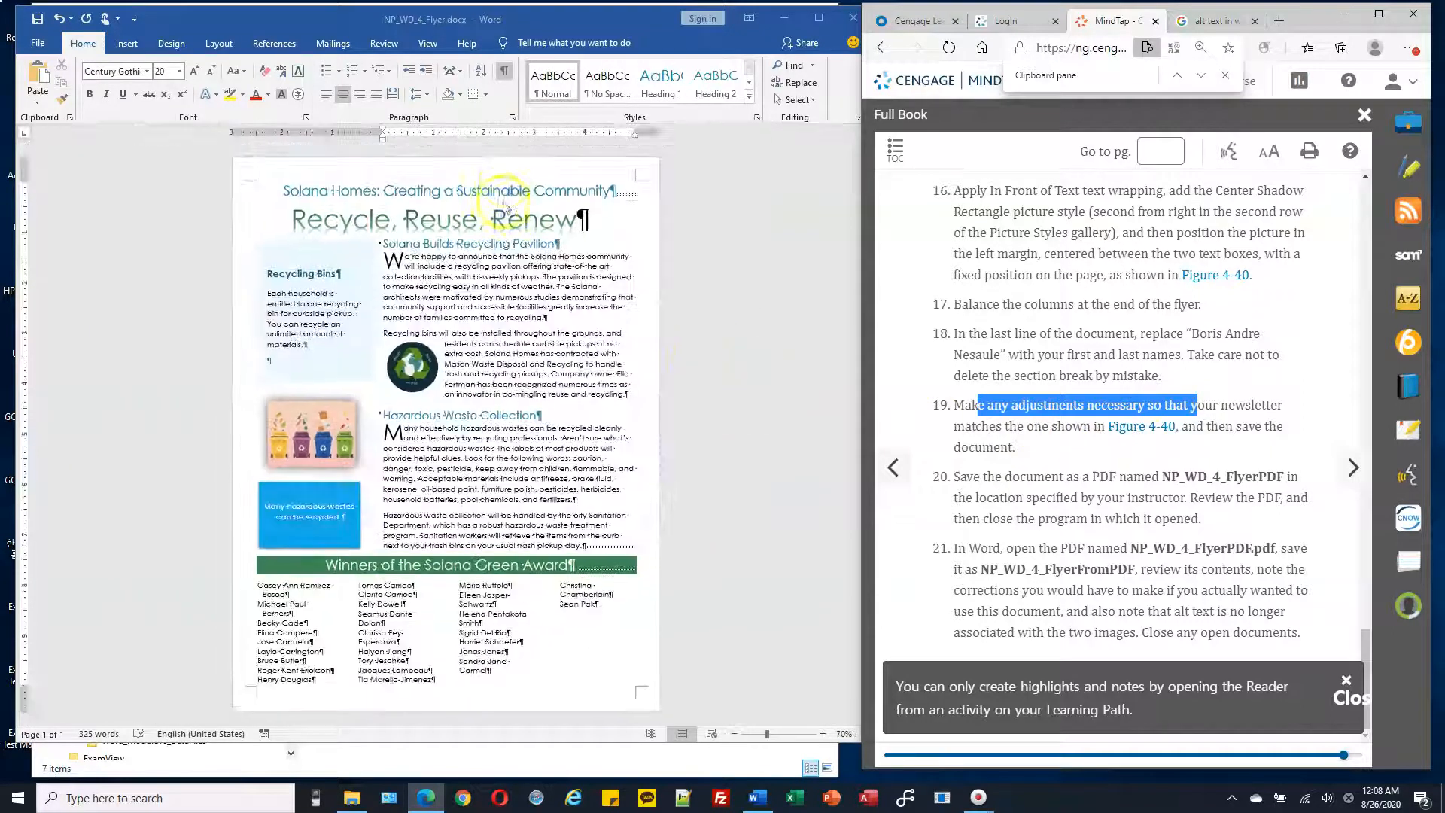
left_click(1010, 433)
left_click(843, 477)
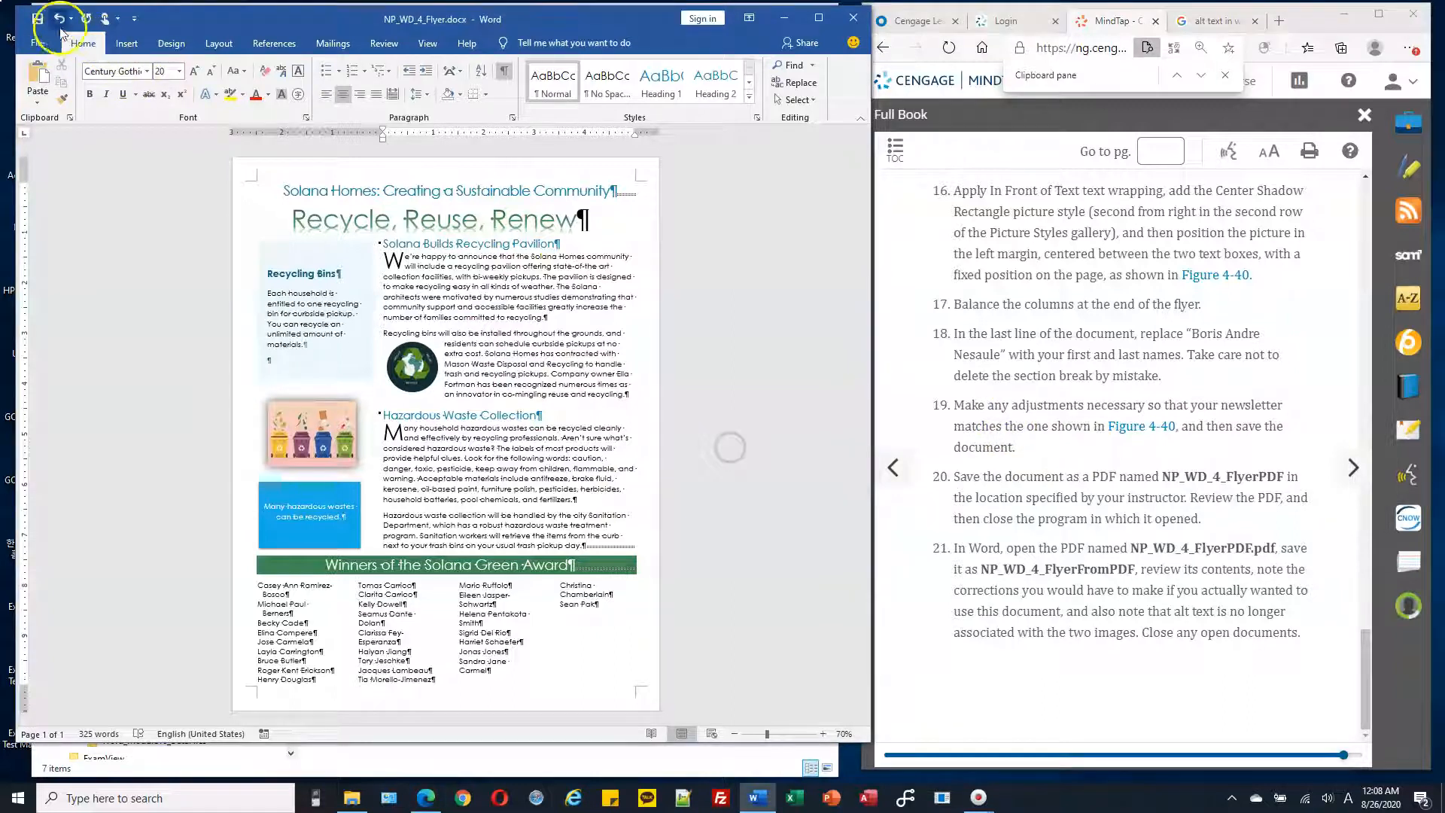
left_click(37, 18)
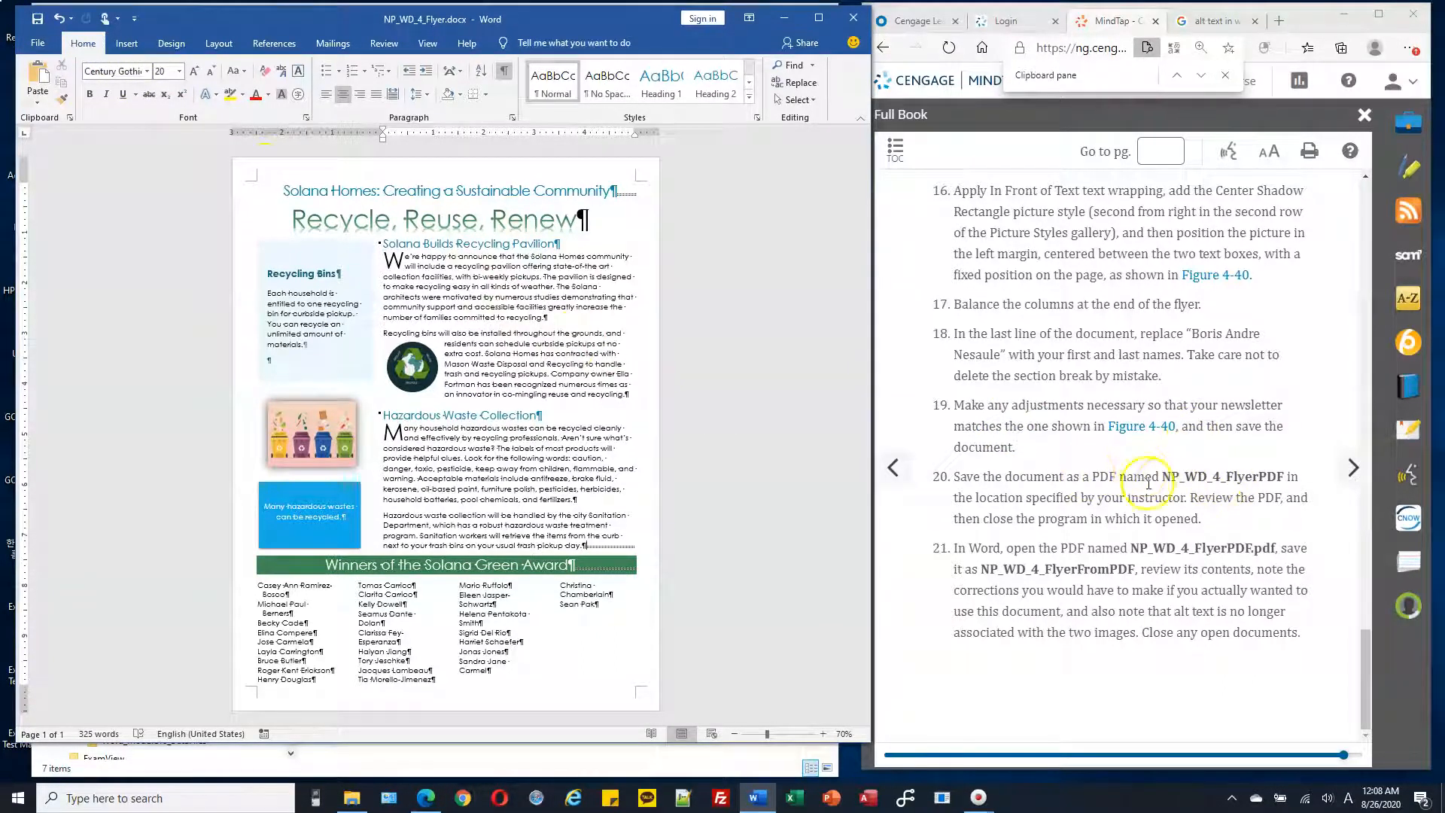
- Export the flyer as a PDF named NP_WD_4_FlyerPDF.pdf into the Homework folder, following textbook step 20
double_click(1170, 477)
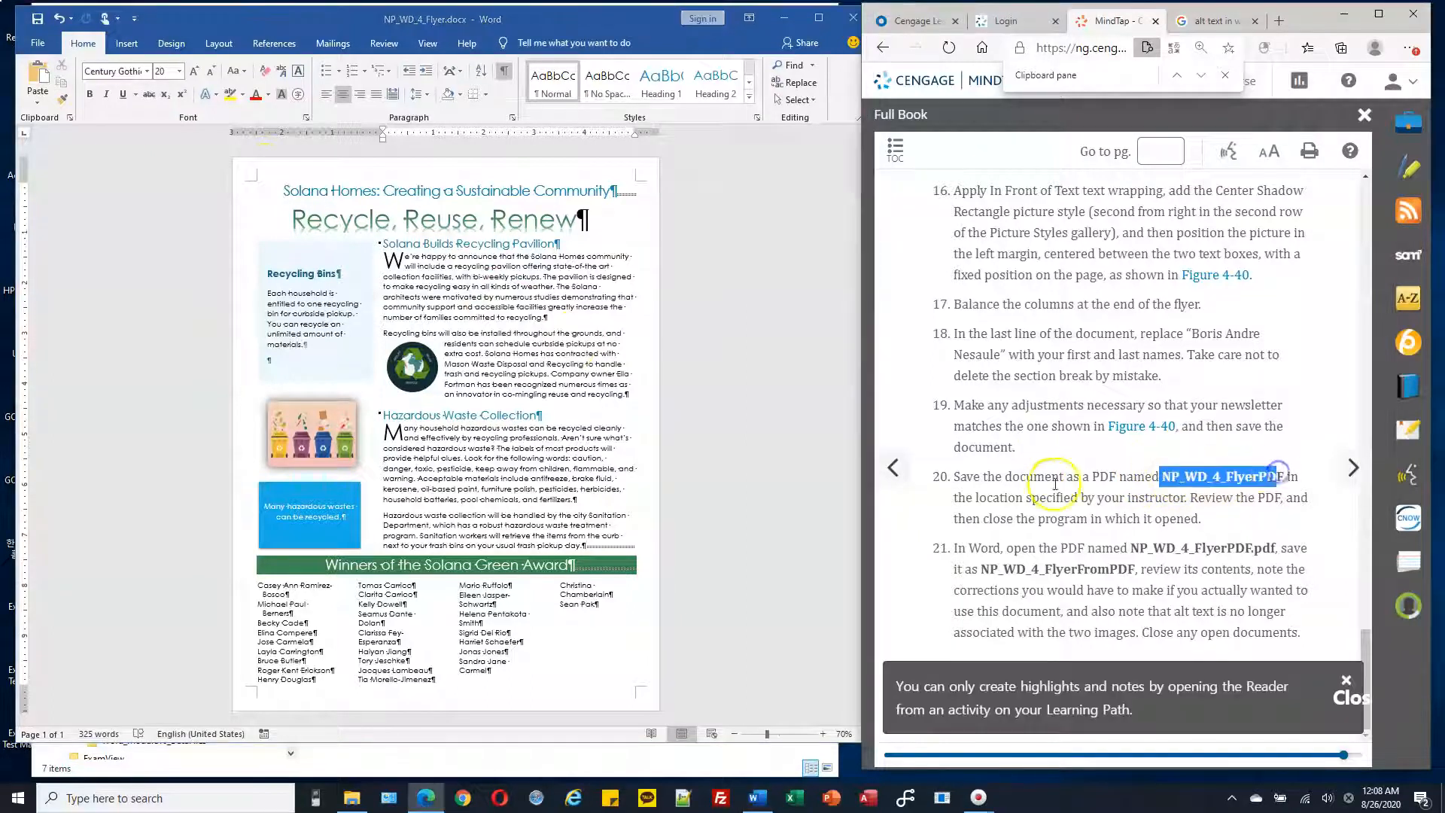
left_click(34, 50)
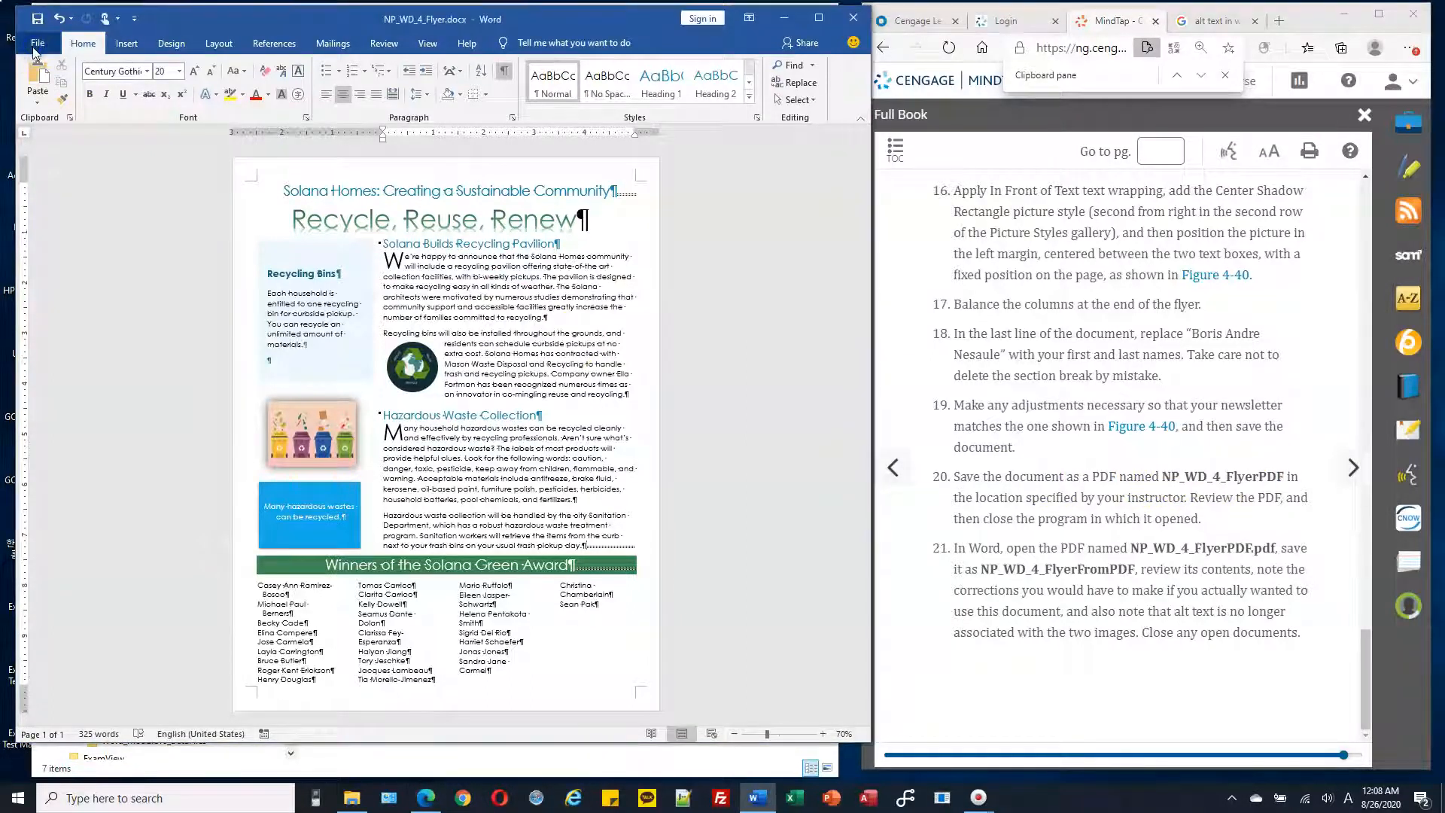
left_click(34, 50)
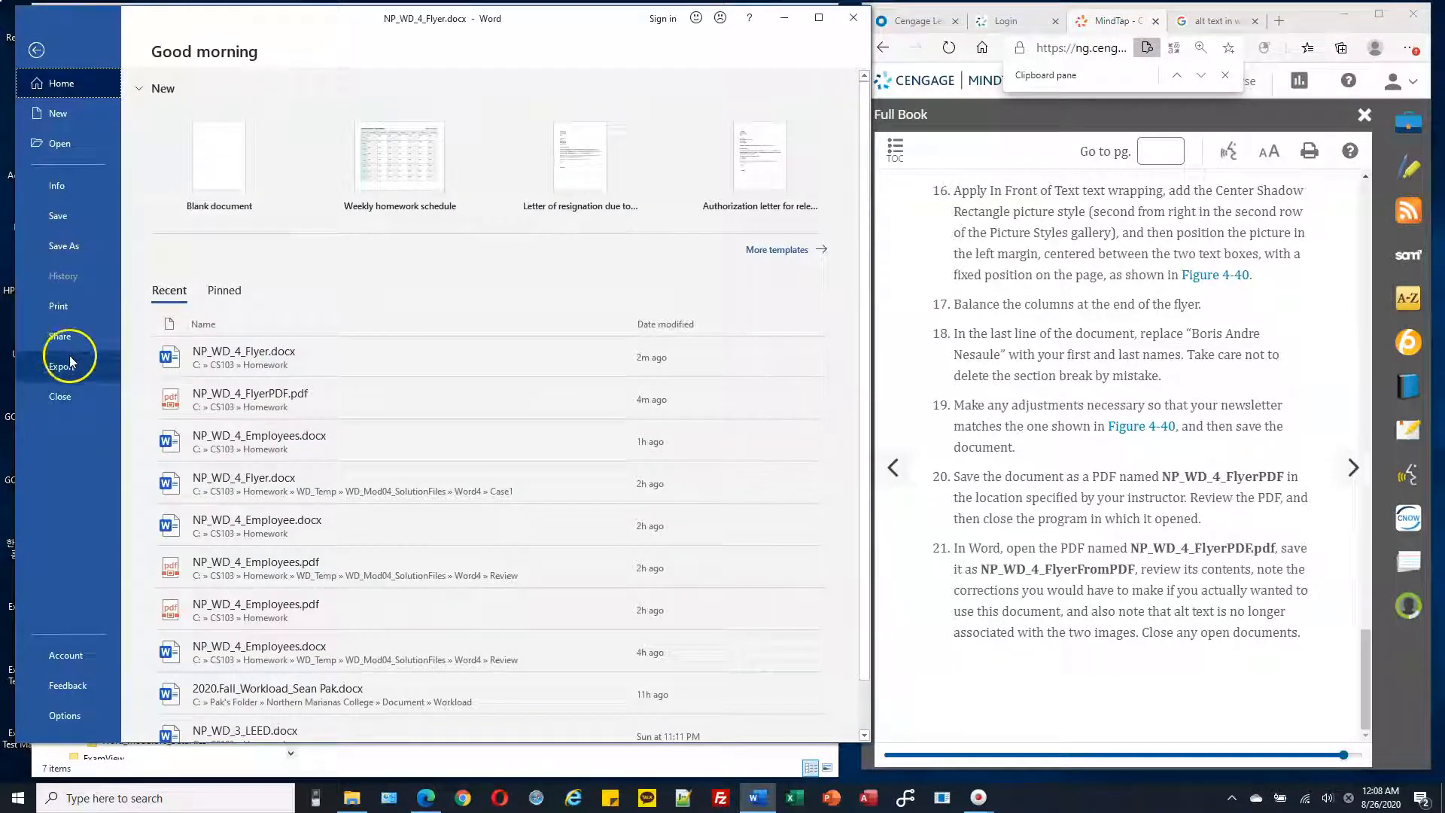
left_click(68, 366)
left_click(462, 226)
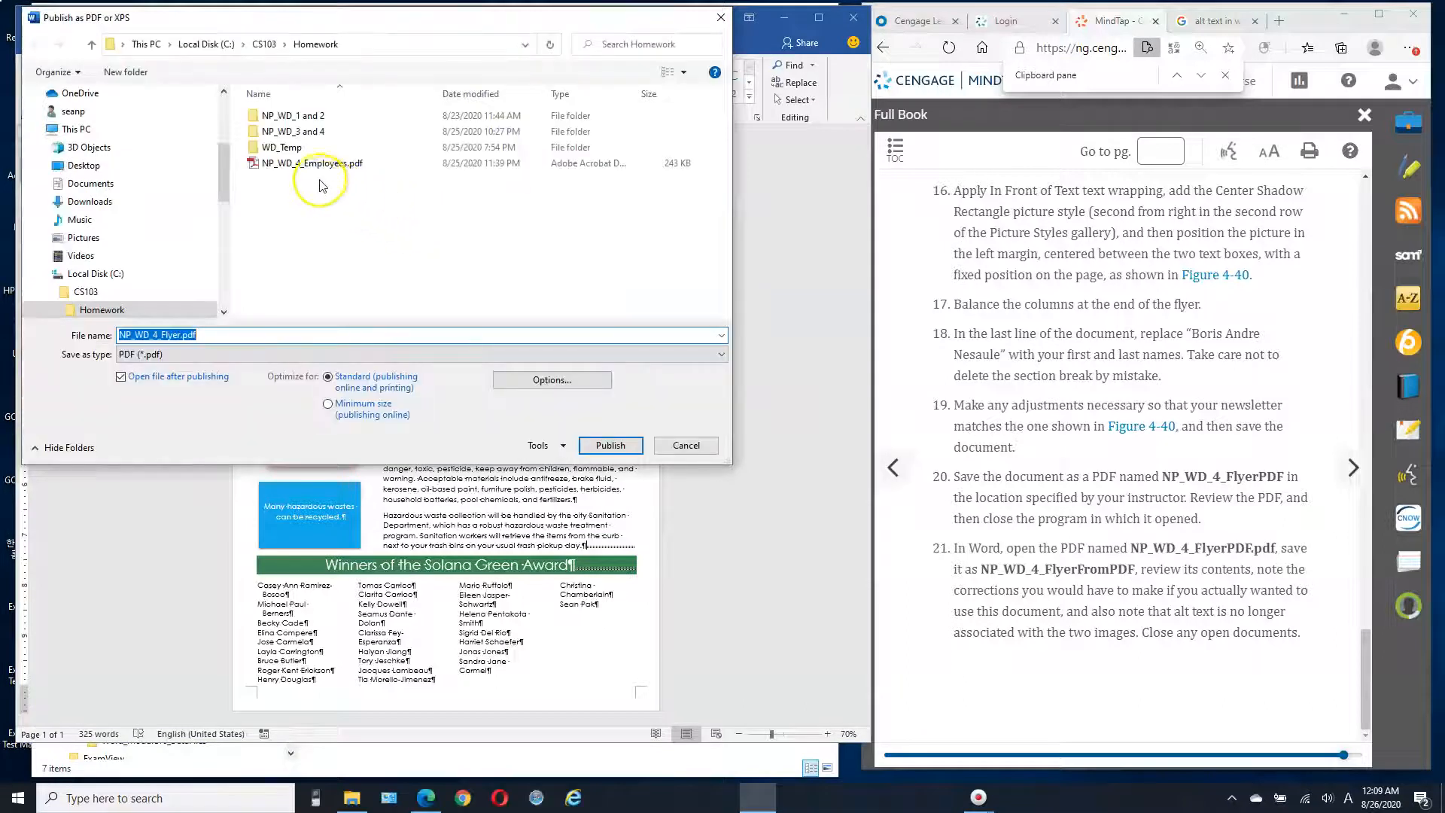
left_click(181, 336)
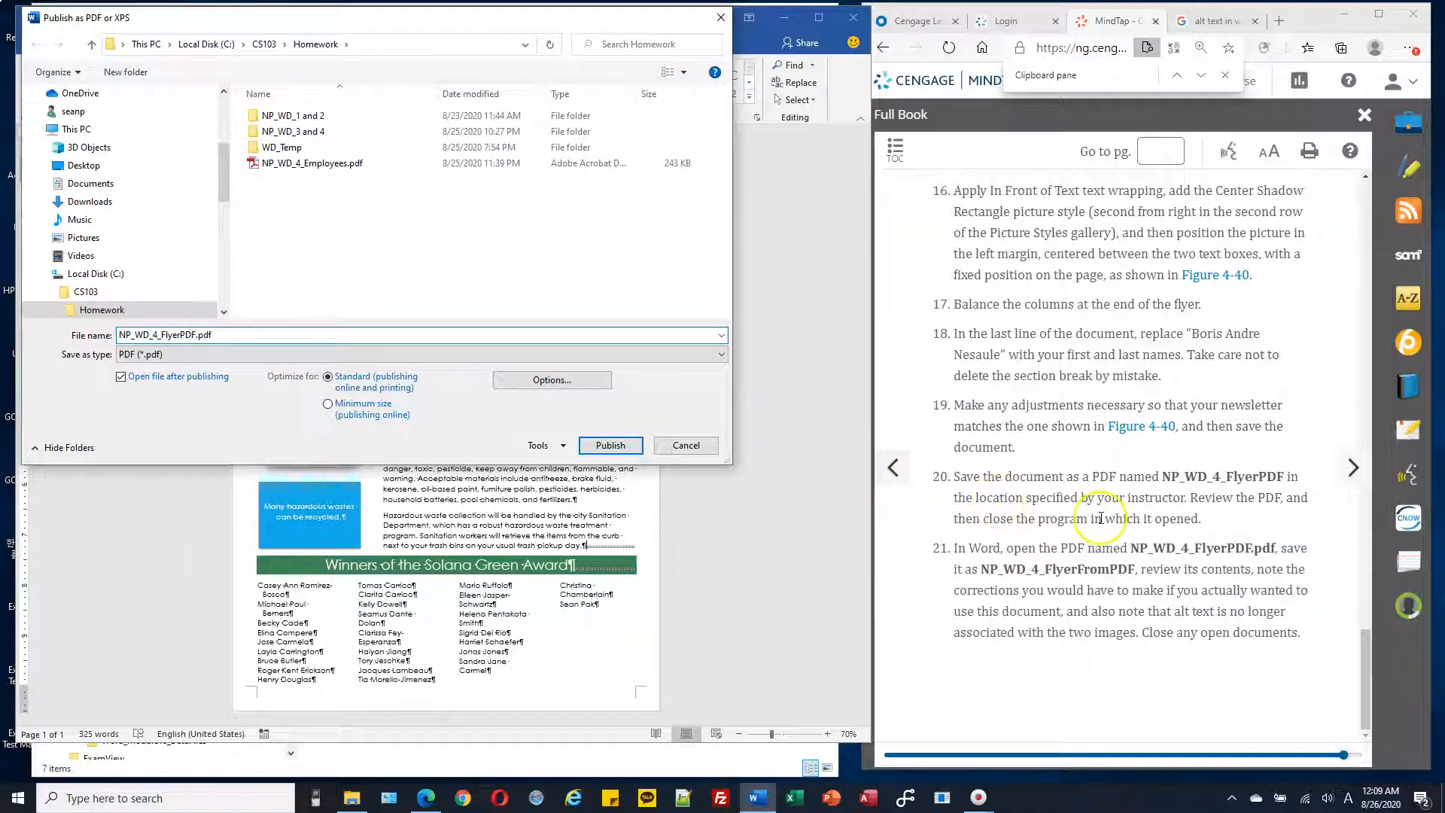
left_click(640, 445)
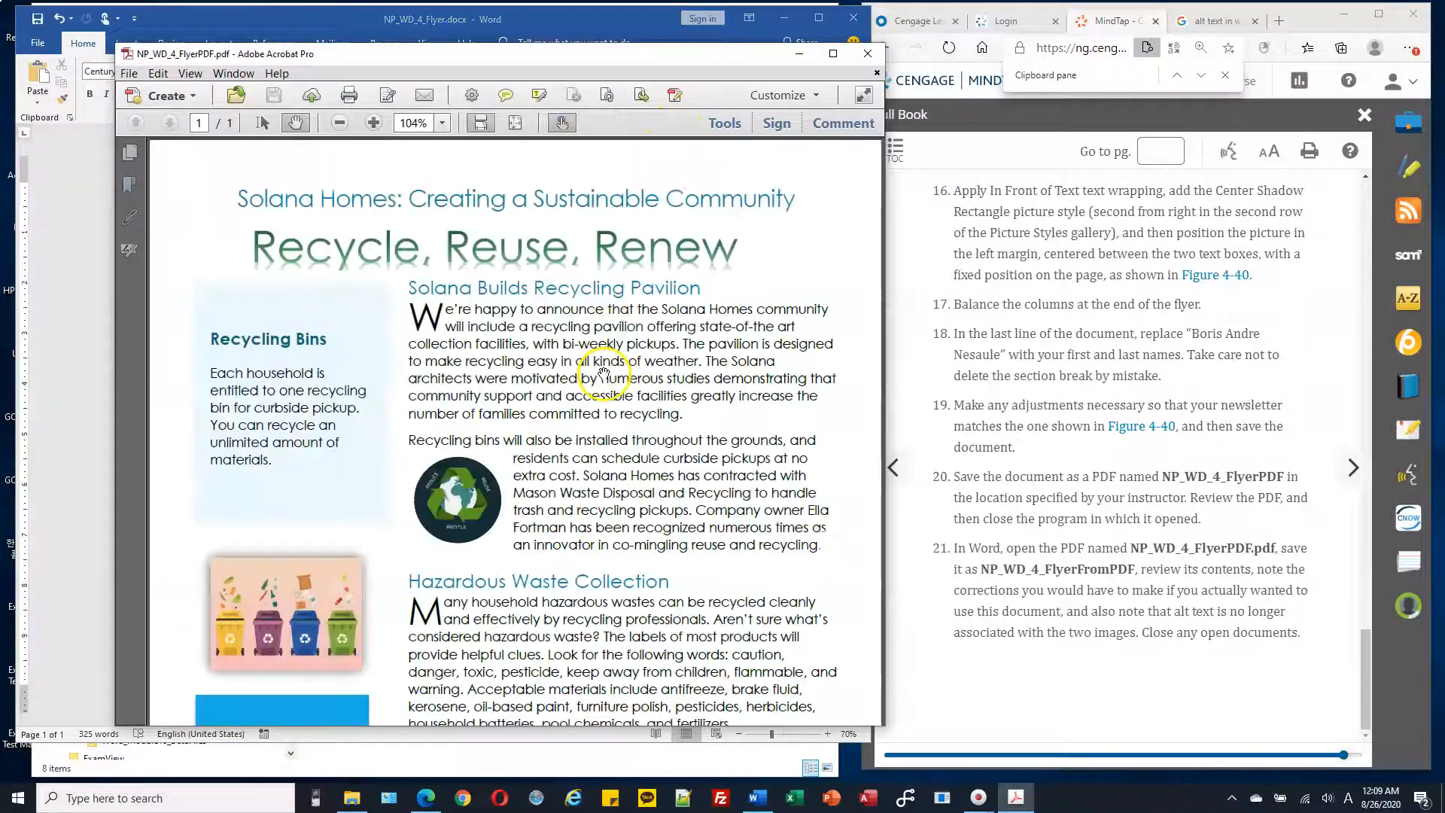
- Review the whole page of the exported PDF in Adobe Acrobat Pro, close it and return to Word
scroll(613, 368, "down", 3)
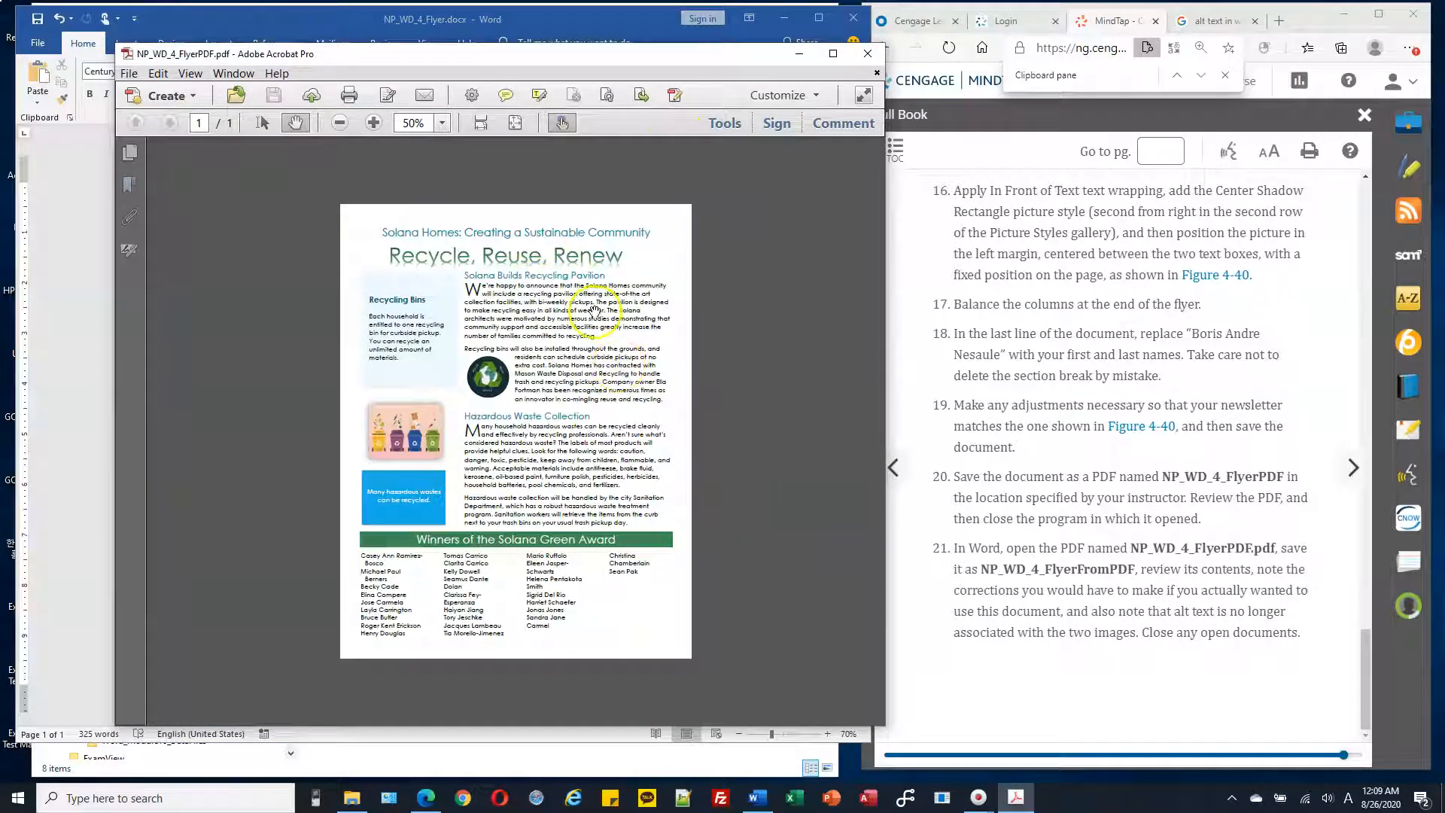
left_click(868, 54)
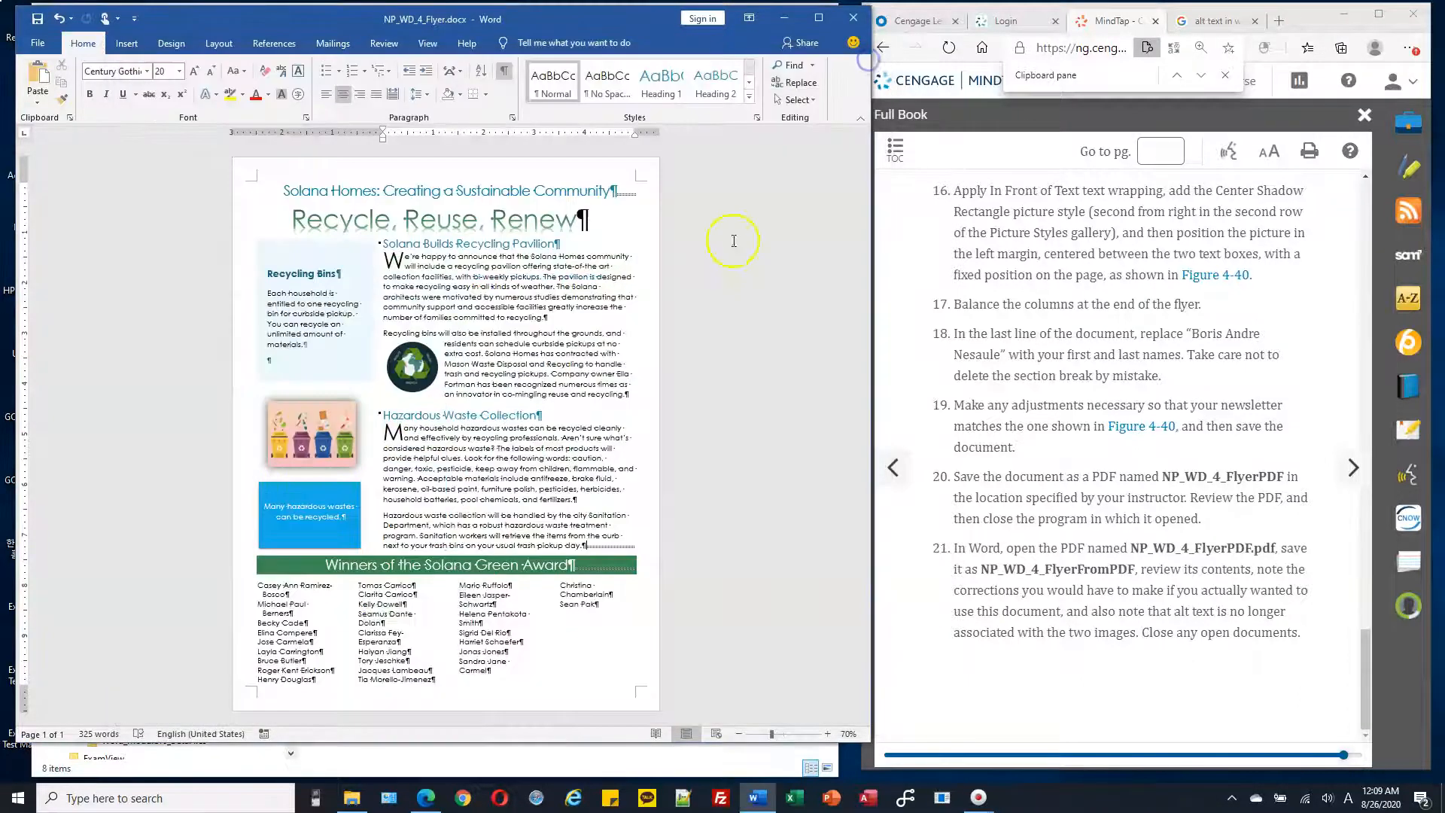
left_click(711, 302)
- Close the NP_WD_4_Flyer.docx document while leaving Word running
left_click(1194, 521)
left_click(1087, 514)
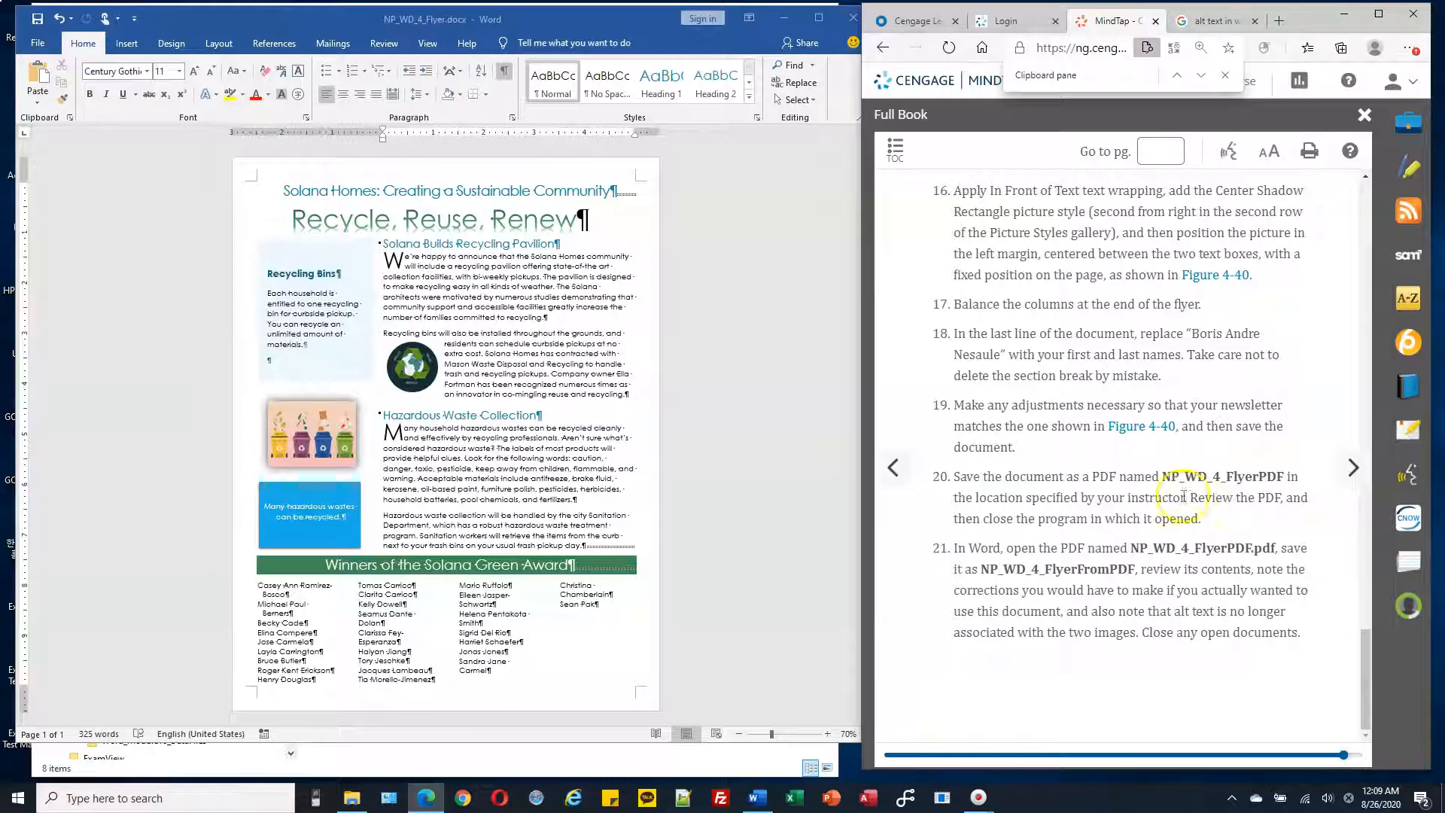
left_click(38, 42)
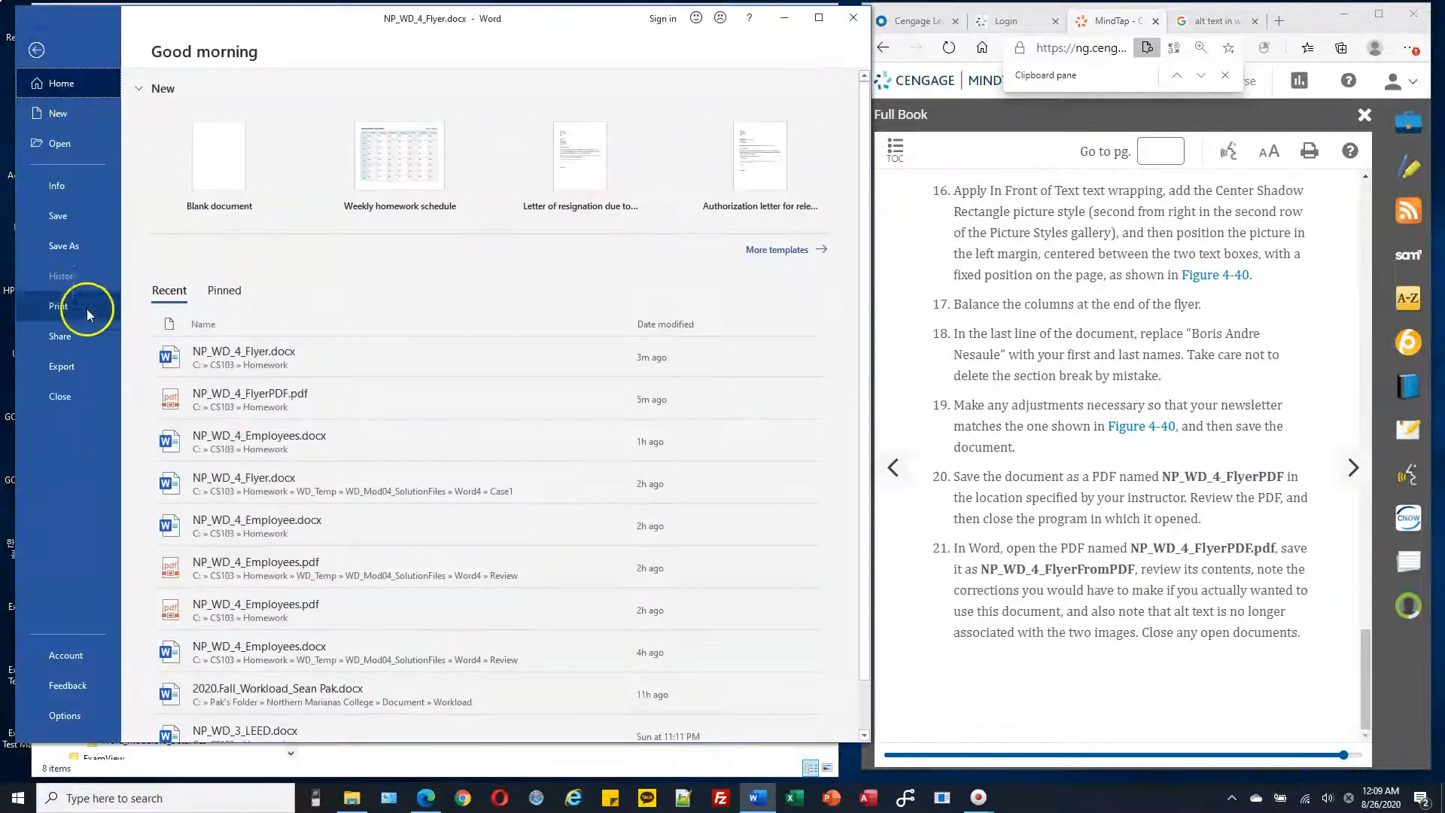
left_click(64, 397)
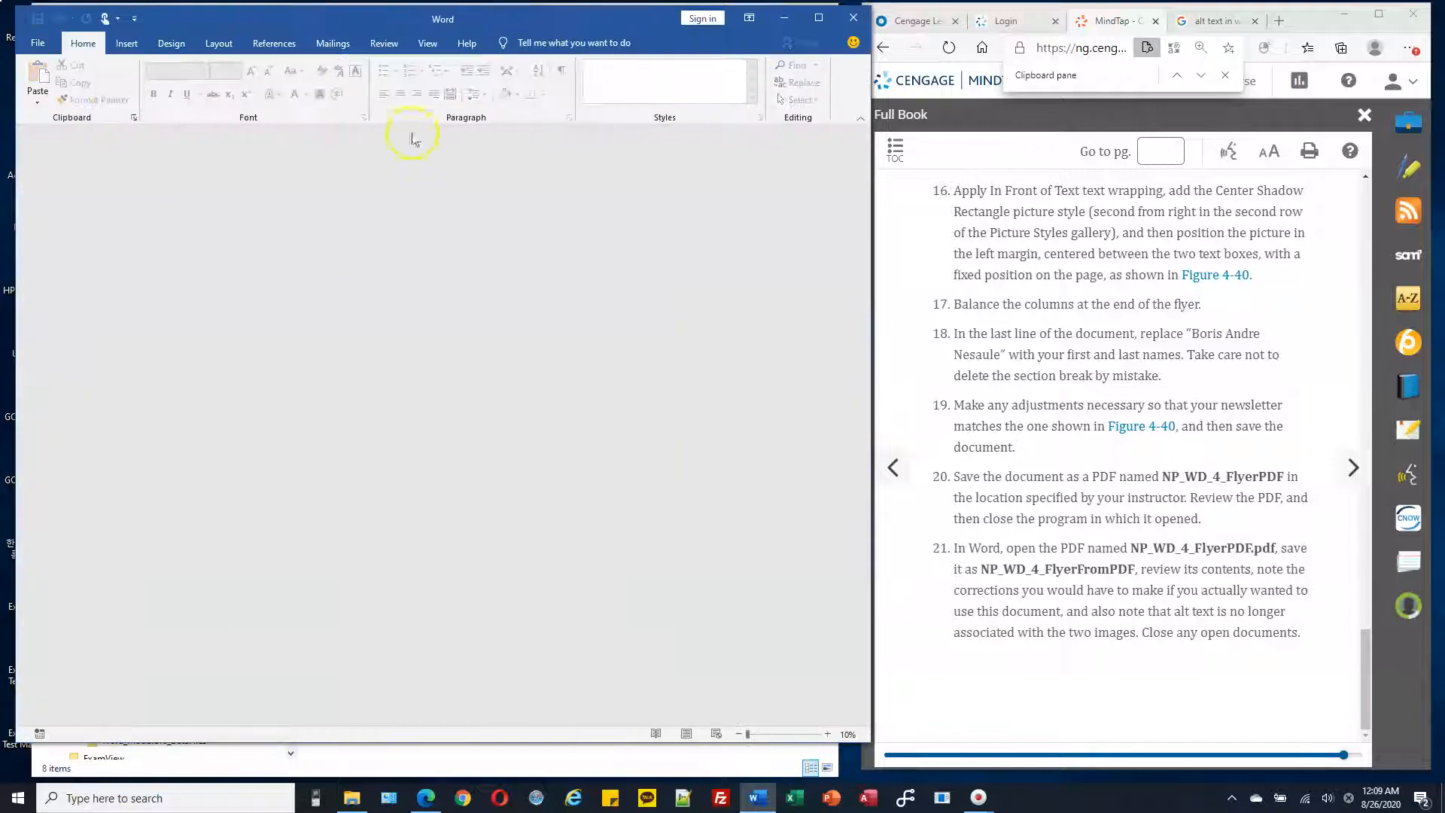
- Open NP_WD_4_FlyerPDF.pdf from the C:\CS103\Homework folder in Word, accepting its conversion to an editable document
left_click(37, 45)
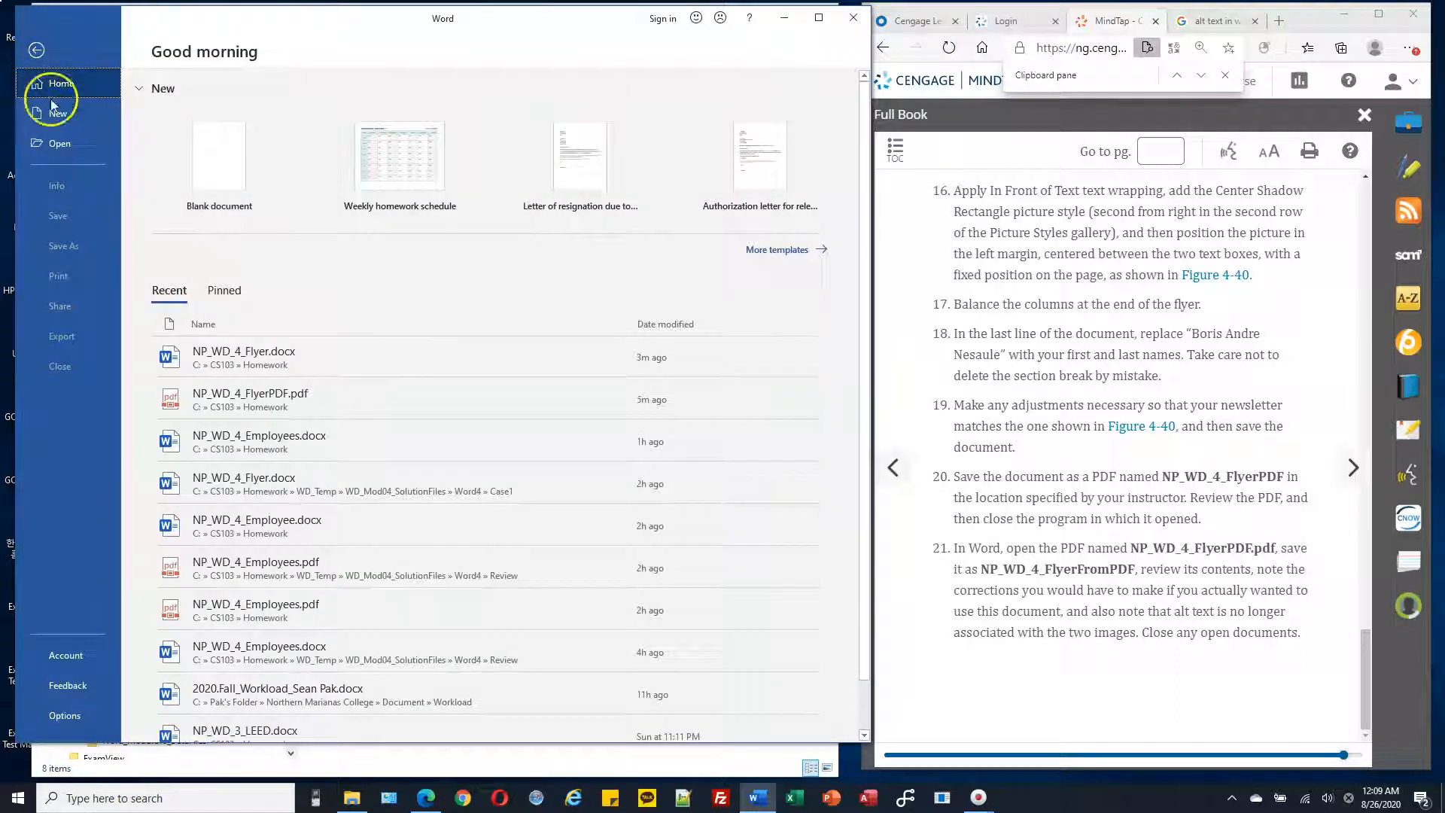
left_click(64, 148)
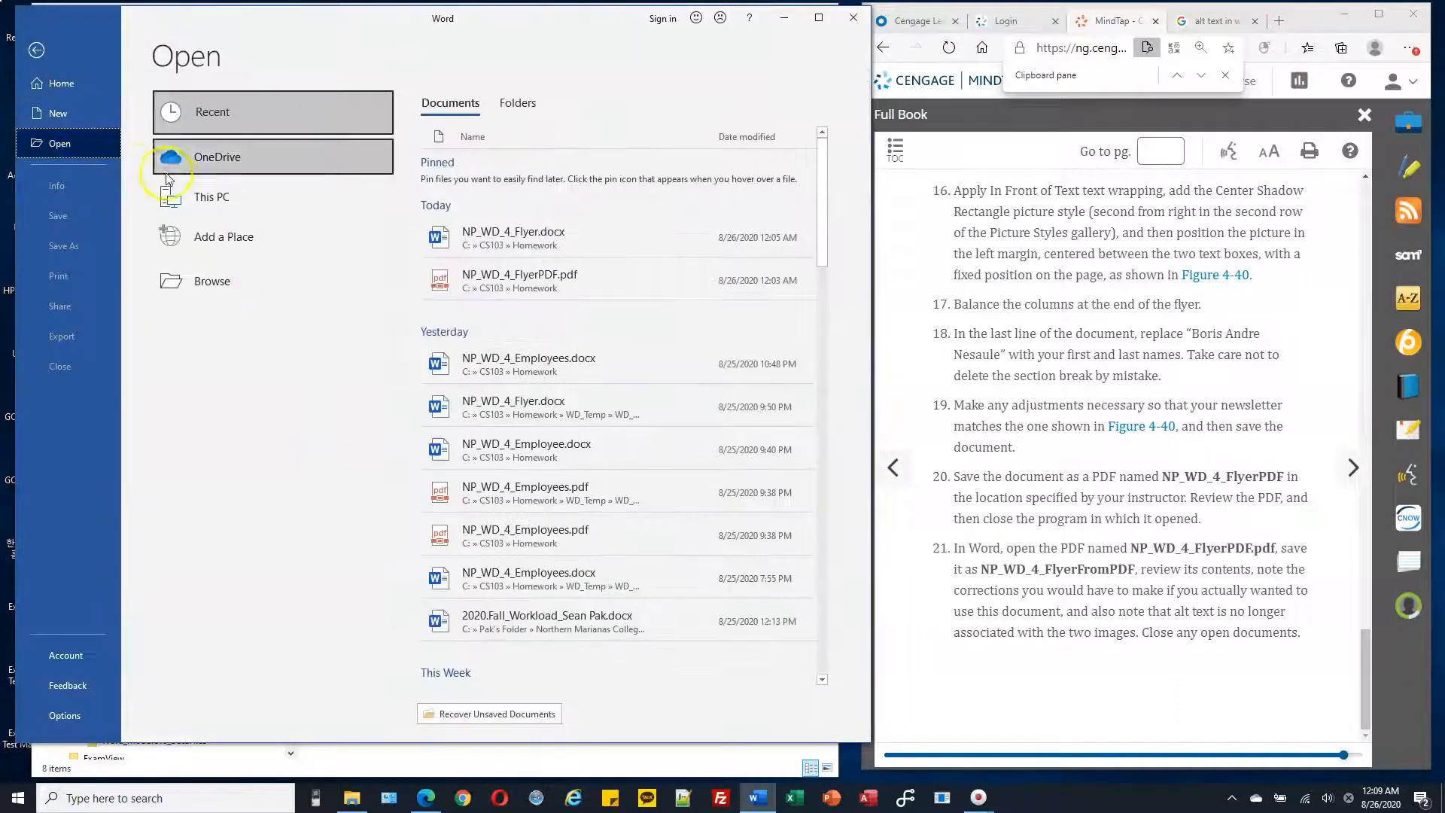
left_click(218, 203)
left_click(230, 198)
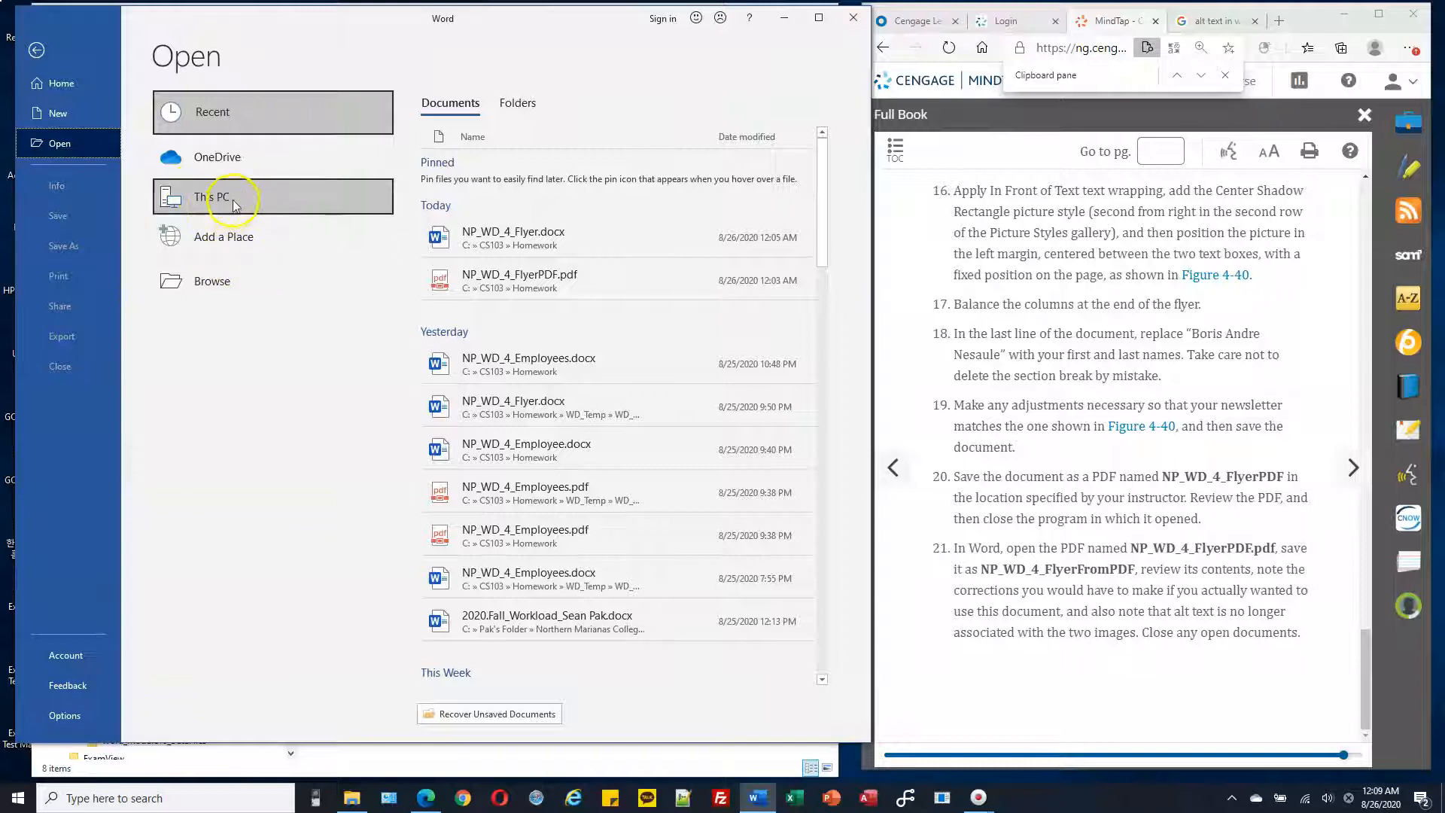
left_click(218, 202)
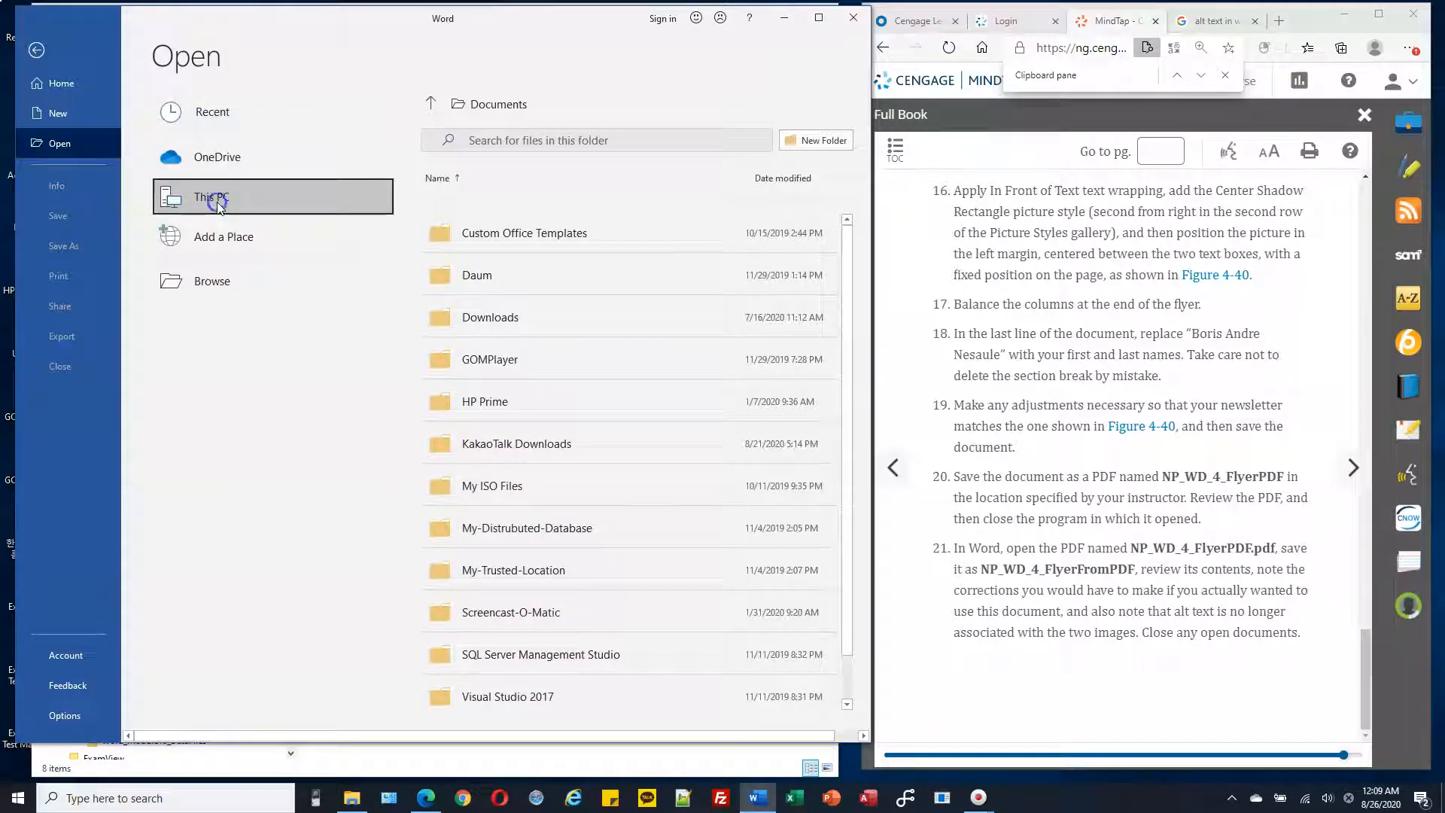
left_click(207, 286)
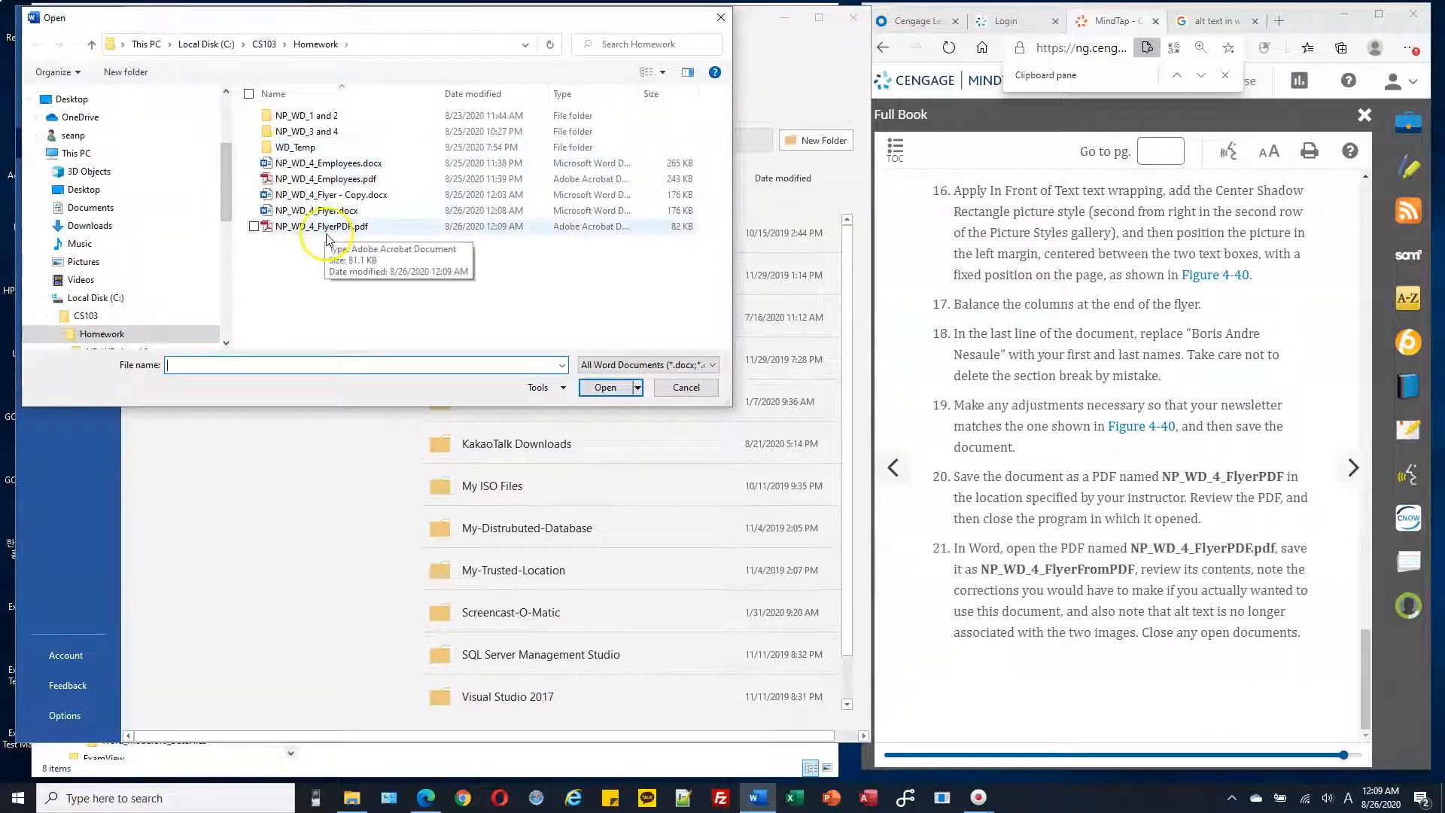
left_click(330, 229)
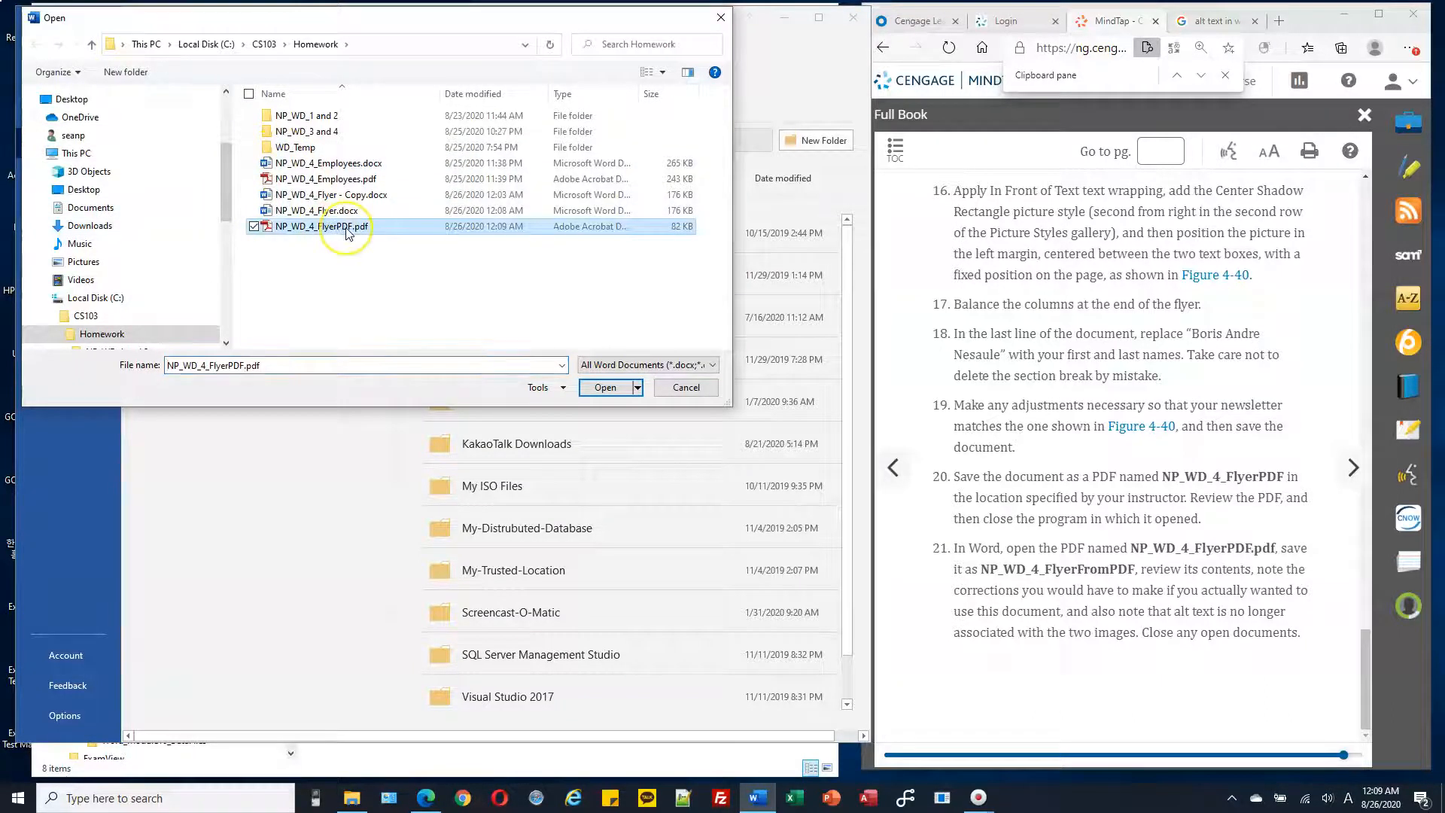
double_click(347, 229)
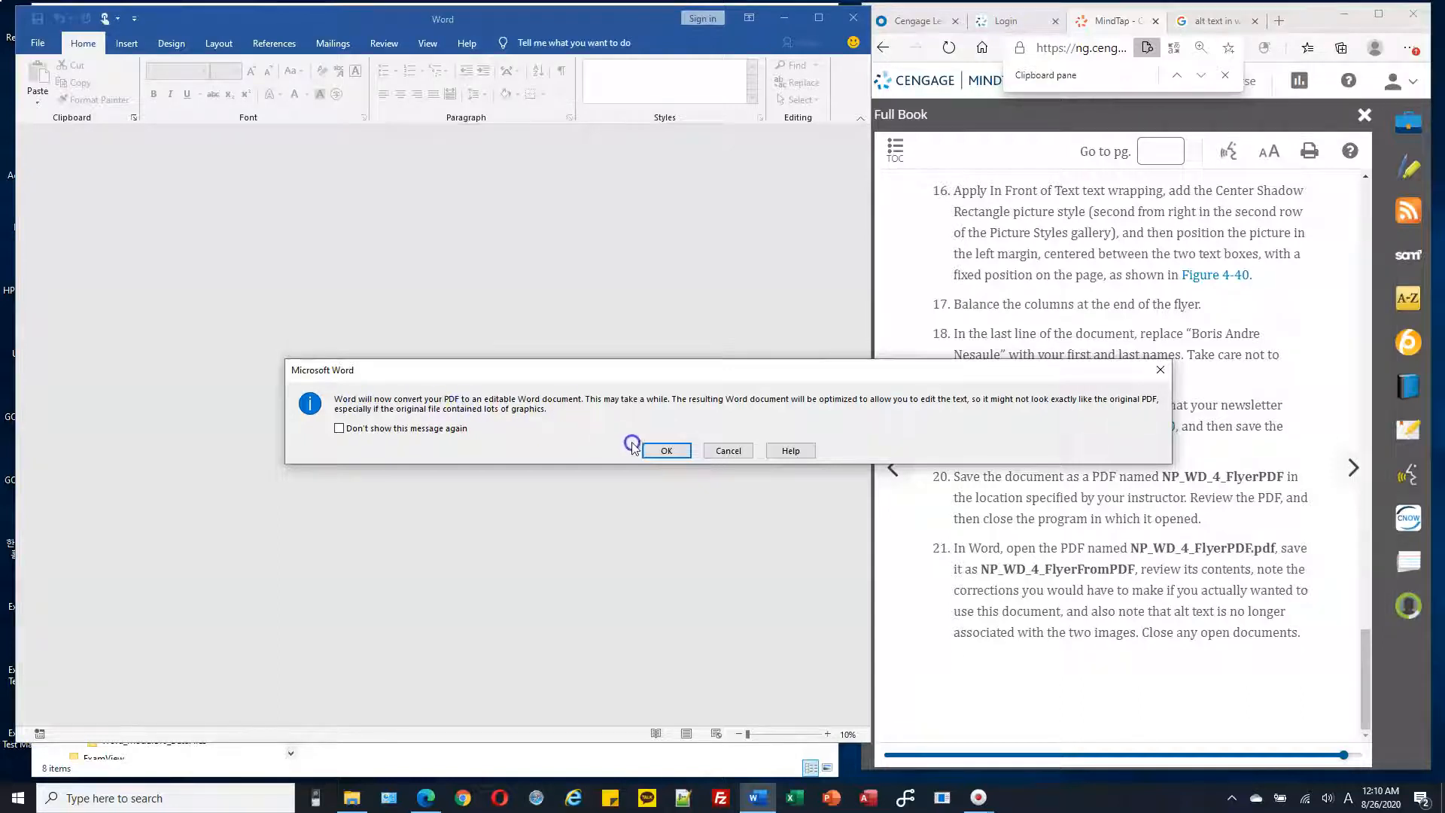
left_click(665, 451)
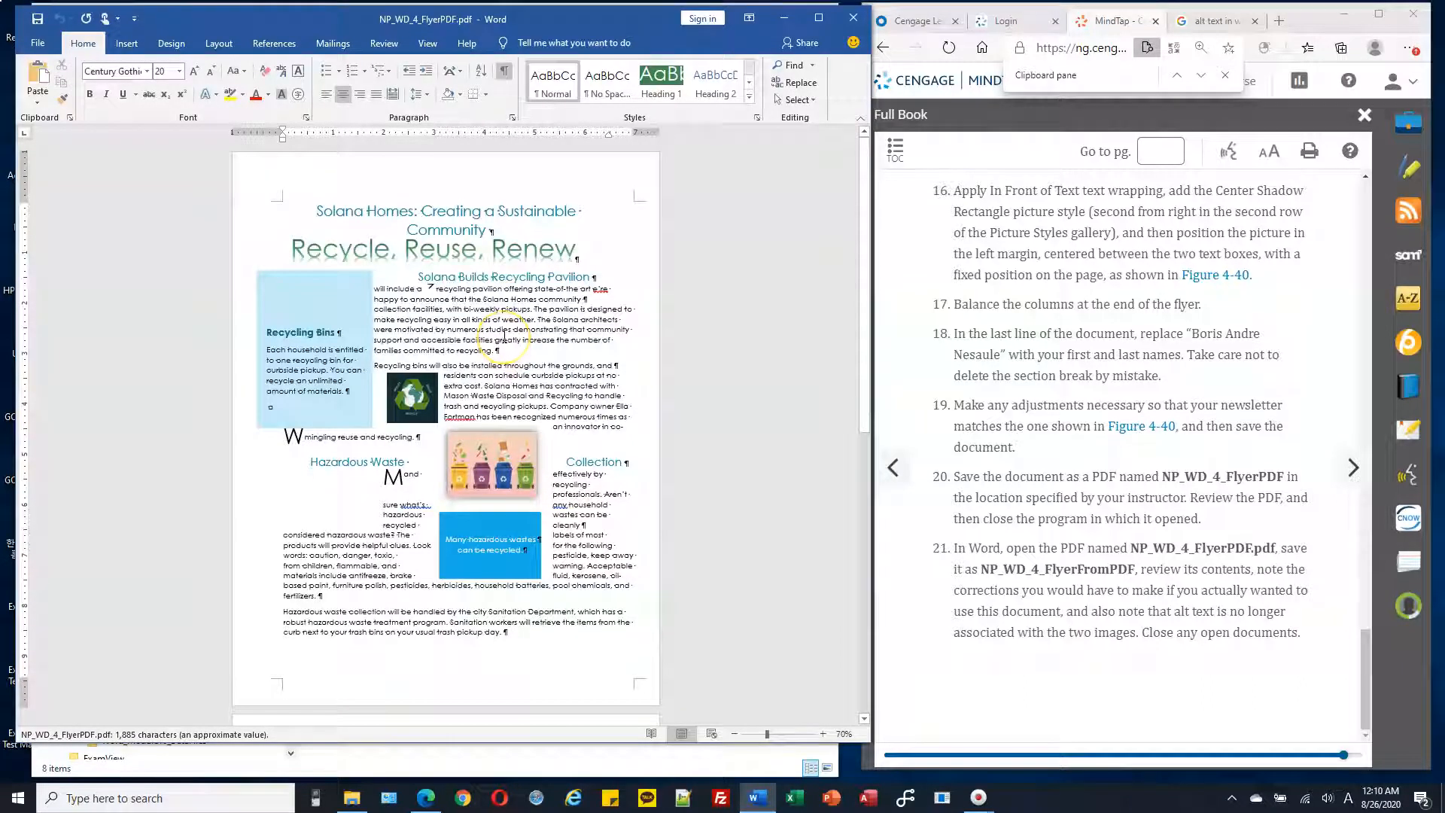
- Review the converted flyer's text and layout for needed corrections, as textbook step 21 asks, and close Word without saving the document
left_click(504, 329)
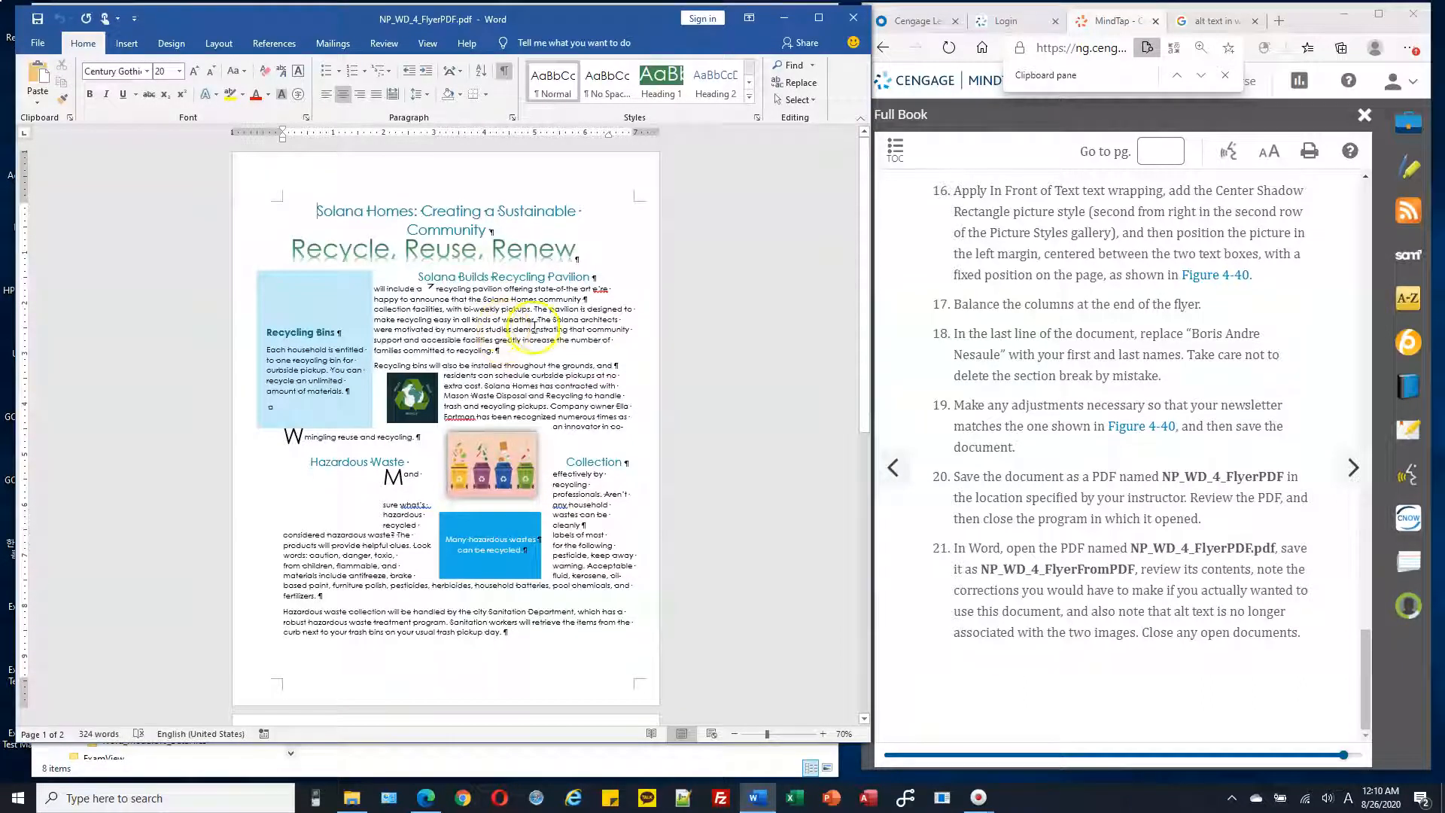
scroll(534, 326, "up", 4)
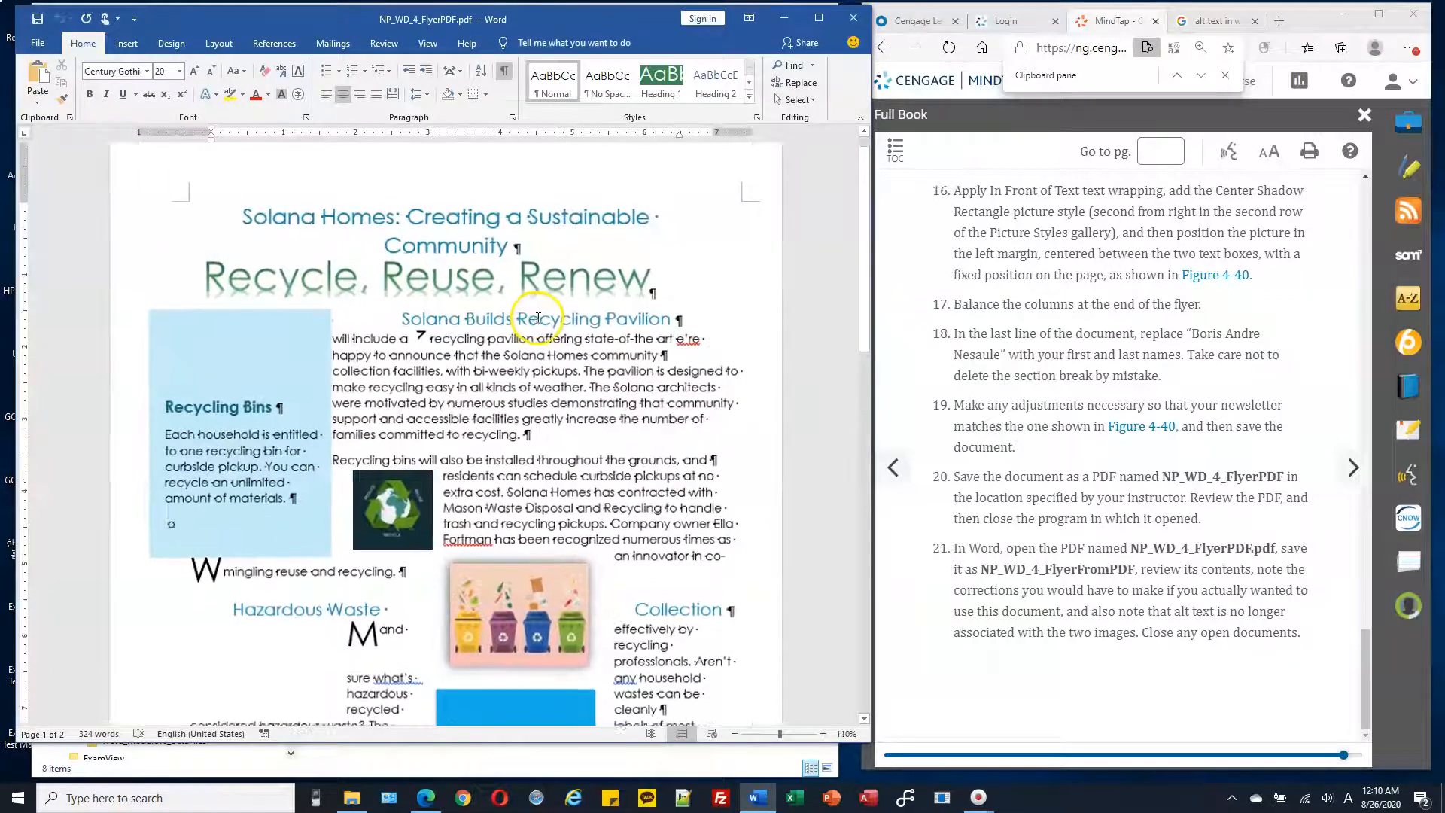
scroll(538, 316, "down", 3)
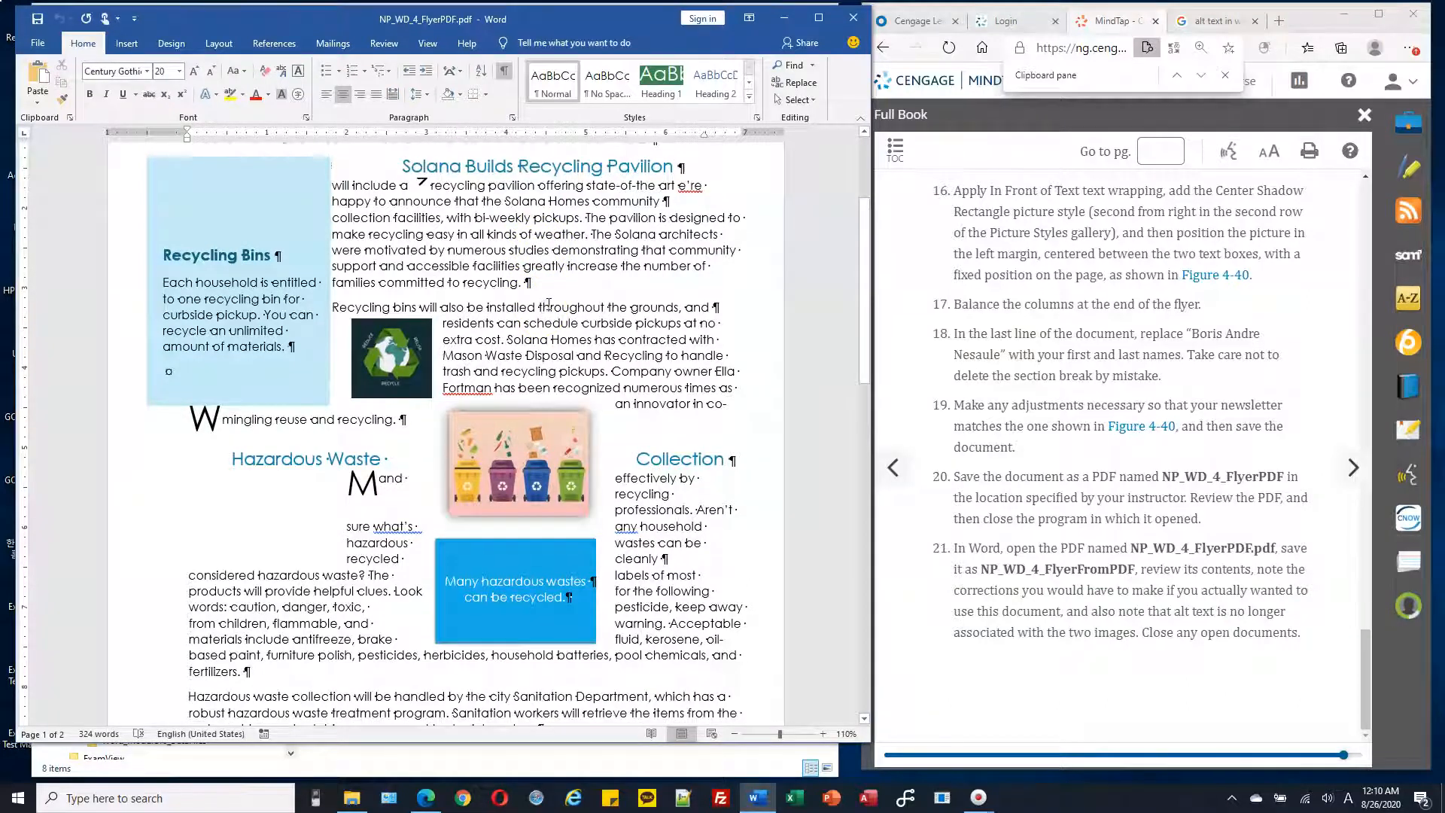
left_click(687, 218)
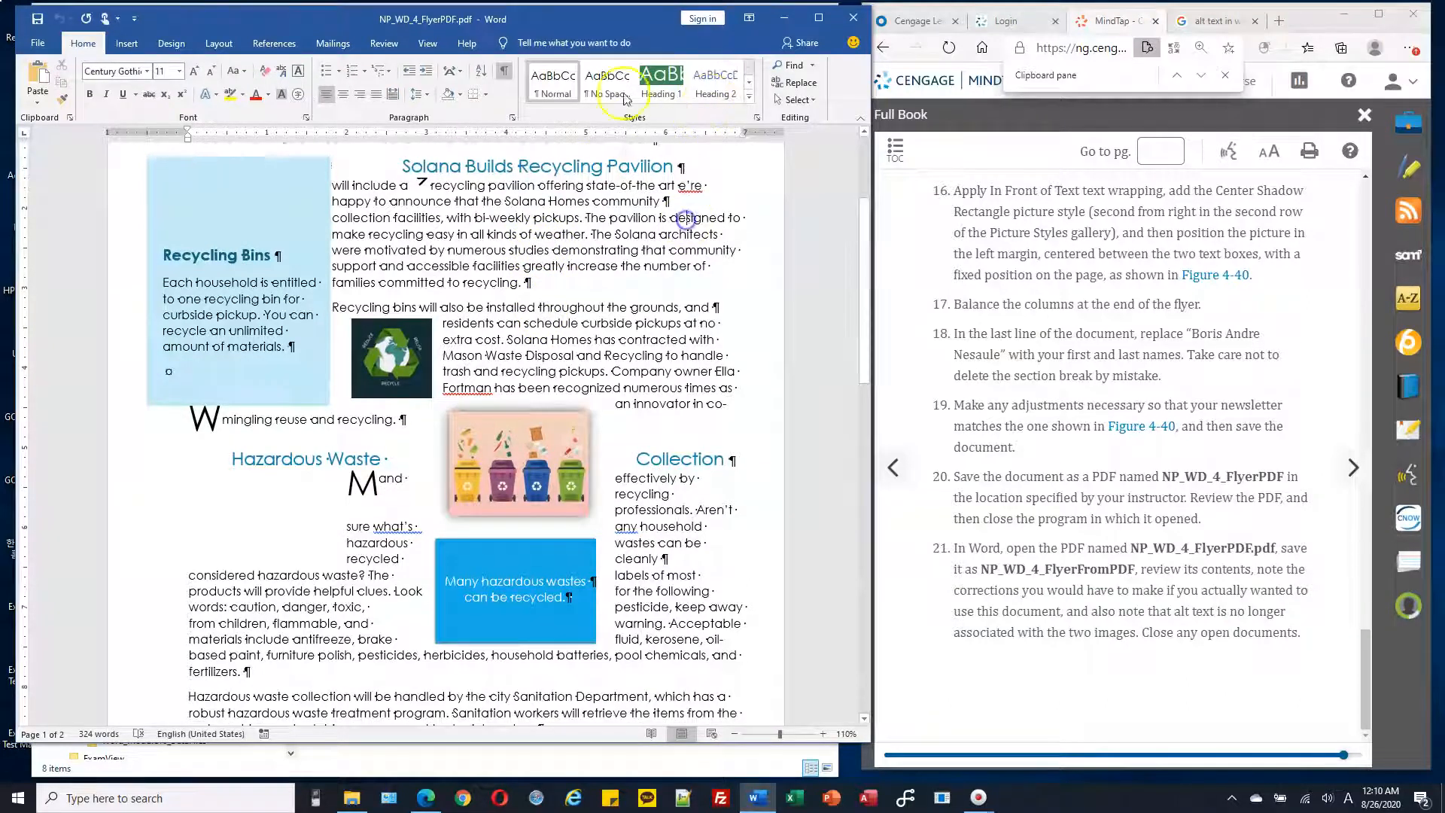
left_click(859, 15)
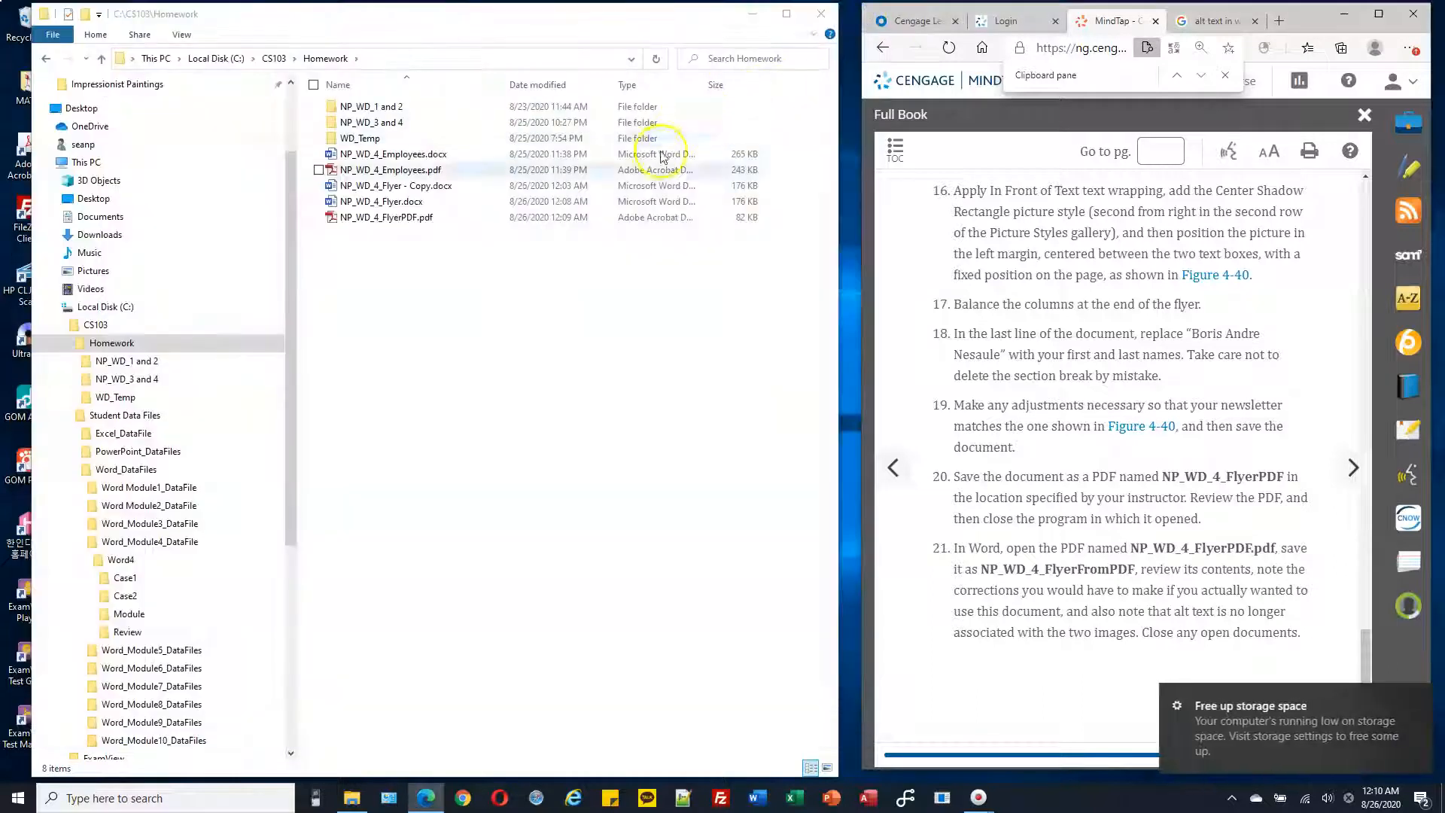